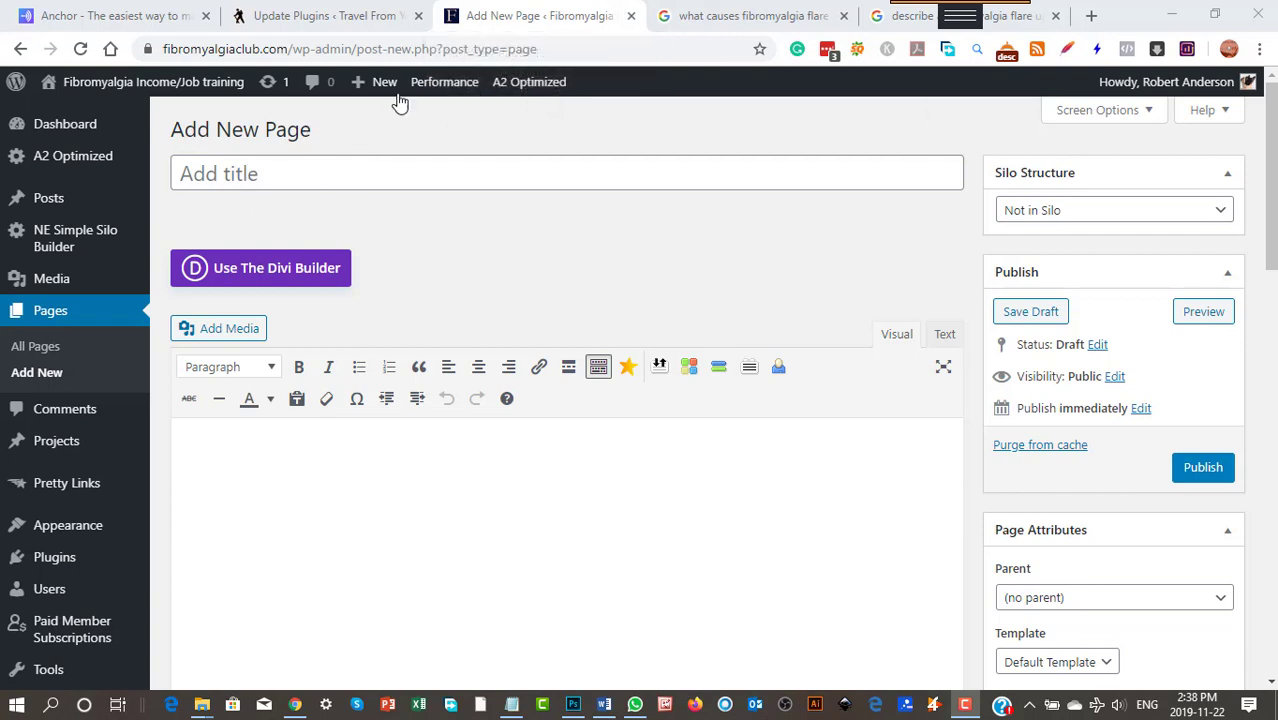
Review the target keyword "what causes fibromyalgia flare ups" in the Notepad keyword notes
{"action": "mouse_move", "coordinate": [390, 90]}
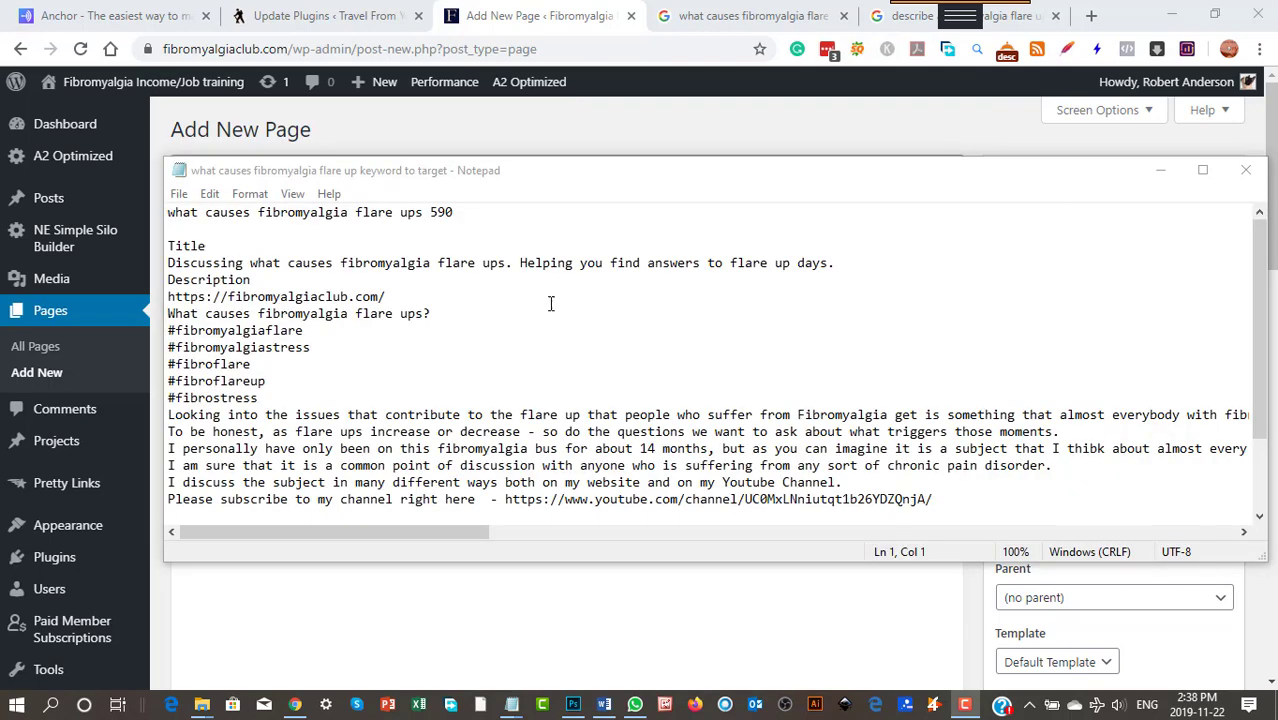
{"action": "left_click_drag", "start_coordinate": [425, 215], "coordinate": [172, 198]}
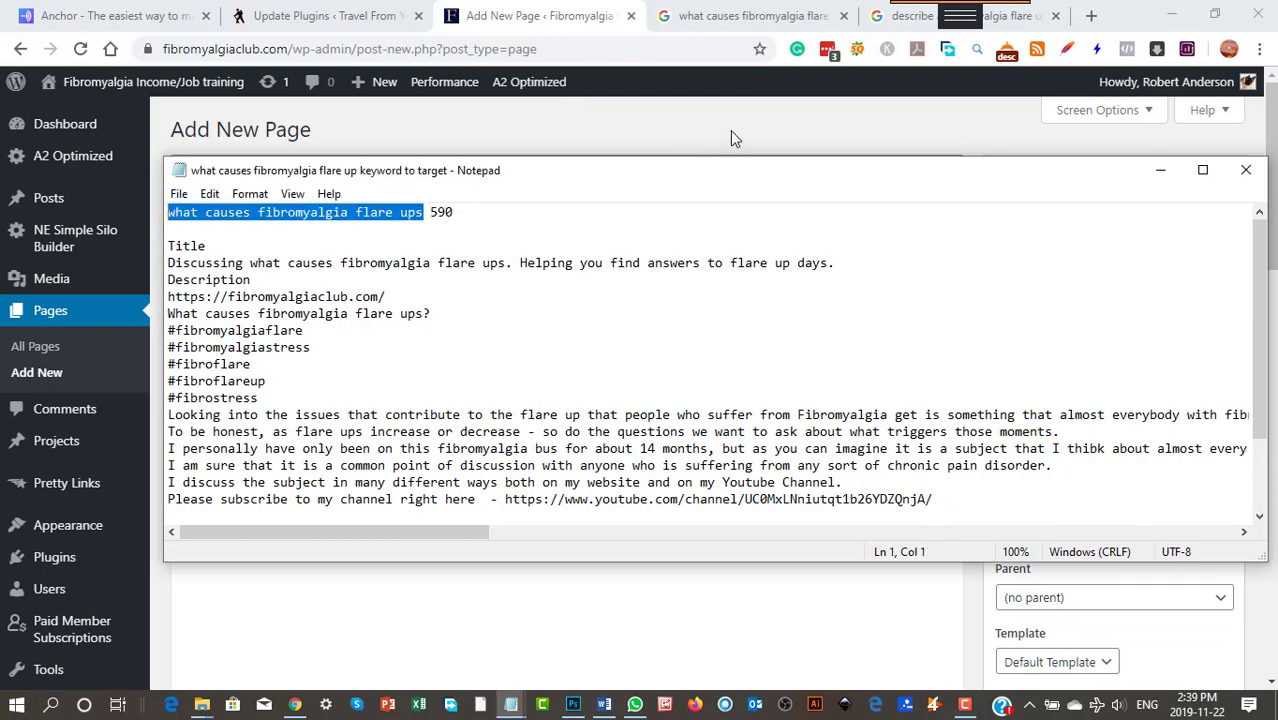
{"action": "left_click_drag", "start_coordinate": [739, 173], "coordinate": [0, 167]}
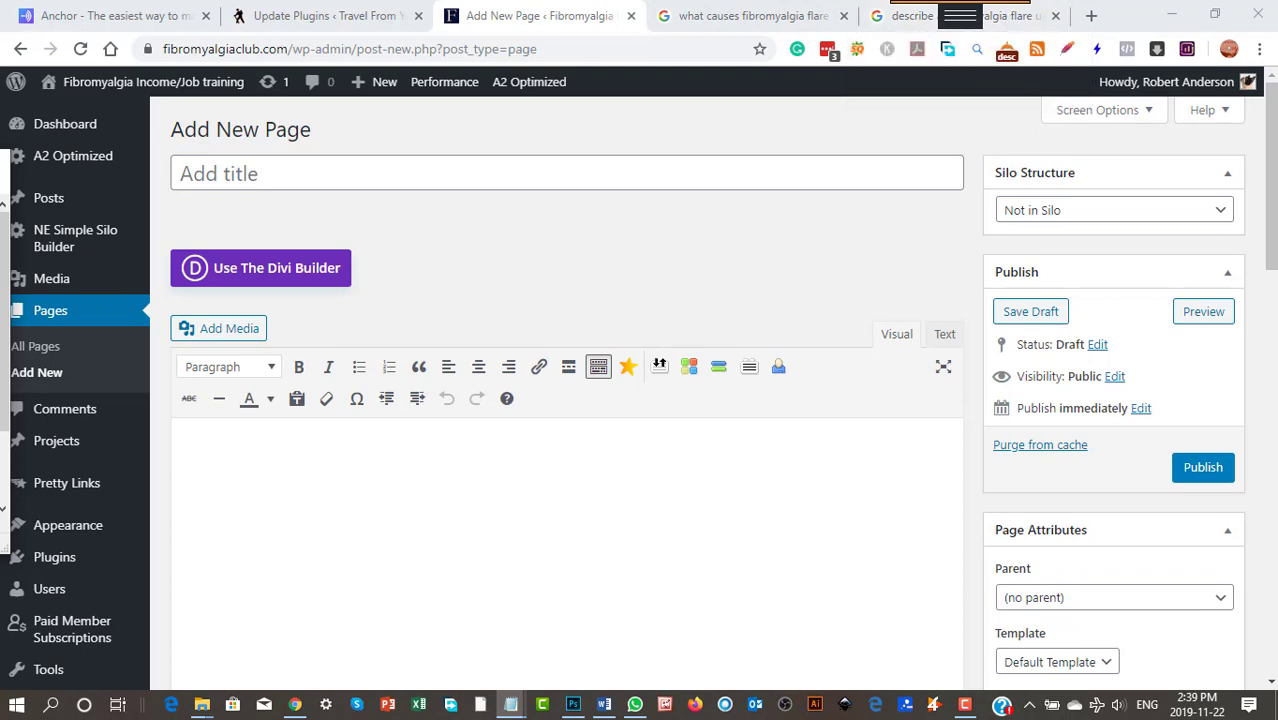
{"action": "key", "text": "alt+Tab"}
{"action": "left_click_drag", "start_coordinate": [528, 191], "coordinate": [594, 122]}
{"action": "left_click", "coordinate": [524, 285]}
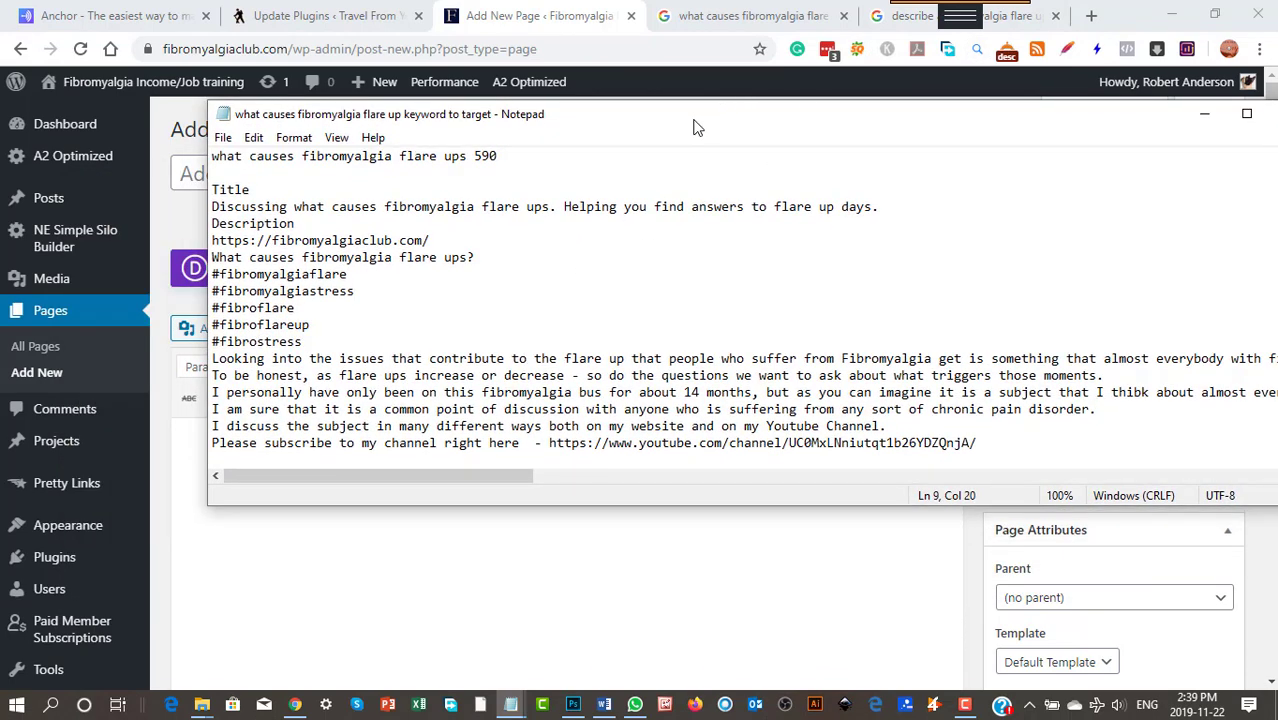
Switch to the browser, copy the Google query "describe a fibromyalgia flare up" and close that search page
{"action": "key", "text": "alt+Tab"}
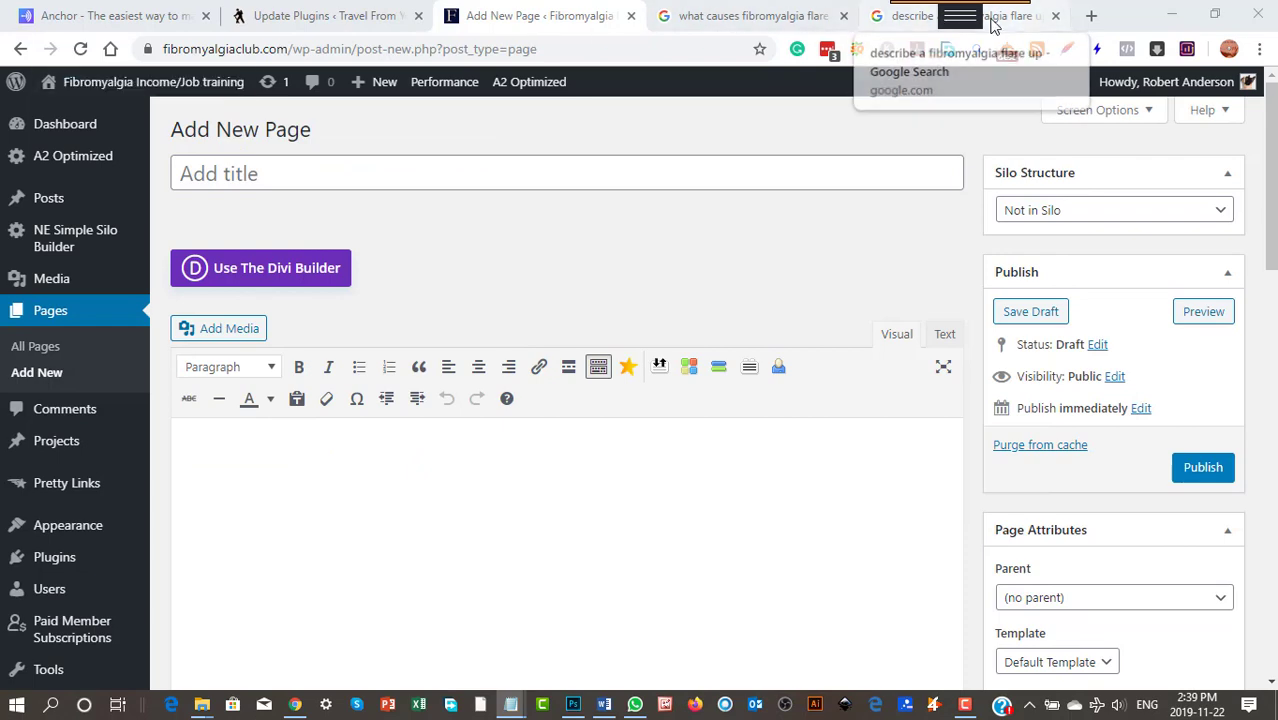
{"action": "left_click", "coordinate": [912, 16]}
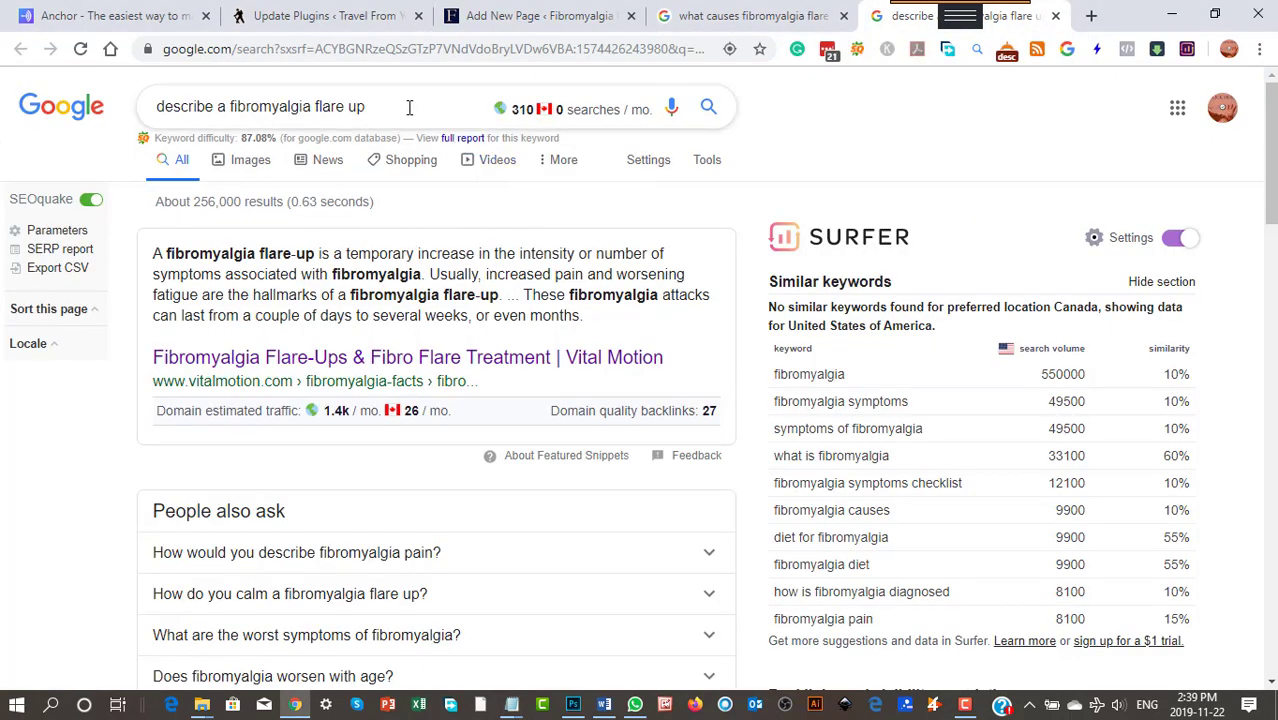
{"action": "left_click", "coordinate": [232, 107]}
{"action": "right_click", "coordinate": [252, 110]}
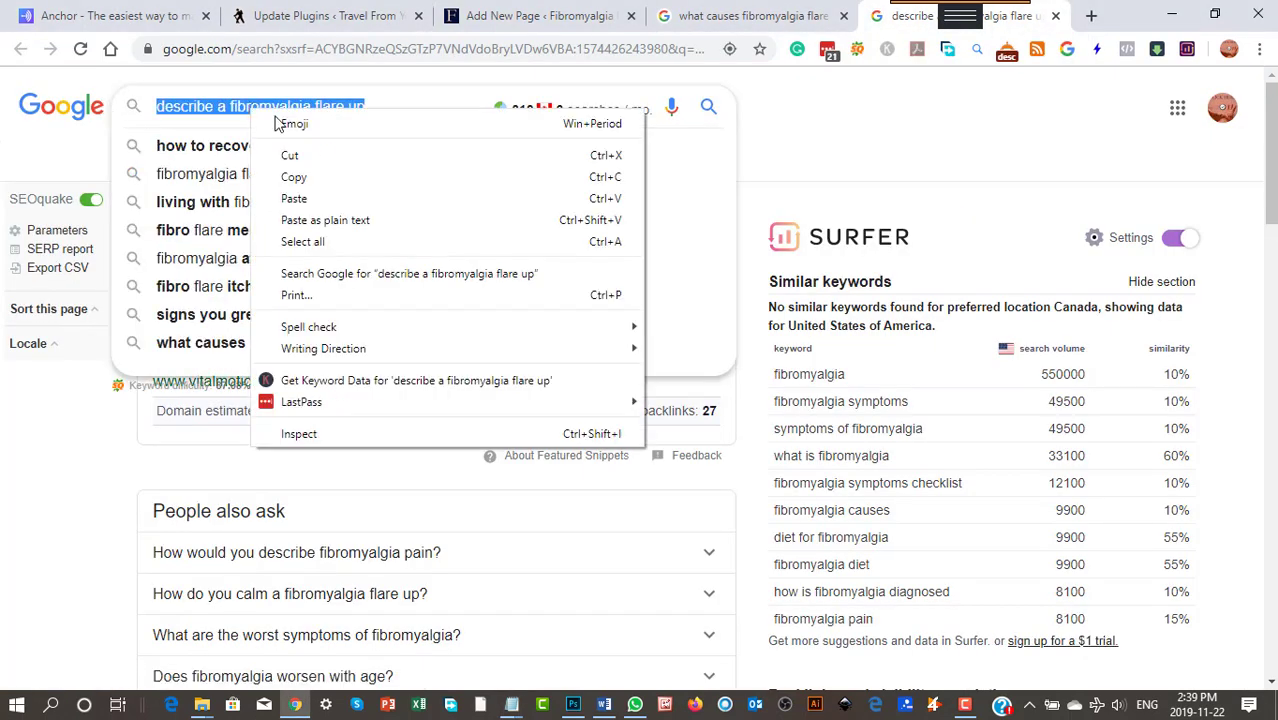
{"action": "left_click", "coordinate": [297, 180]}
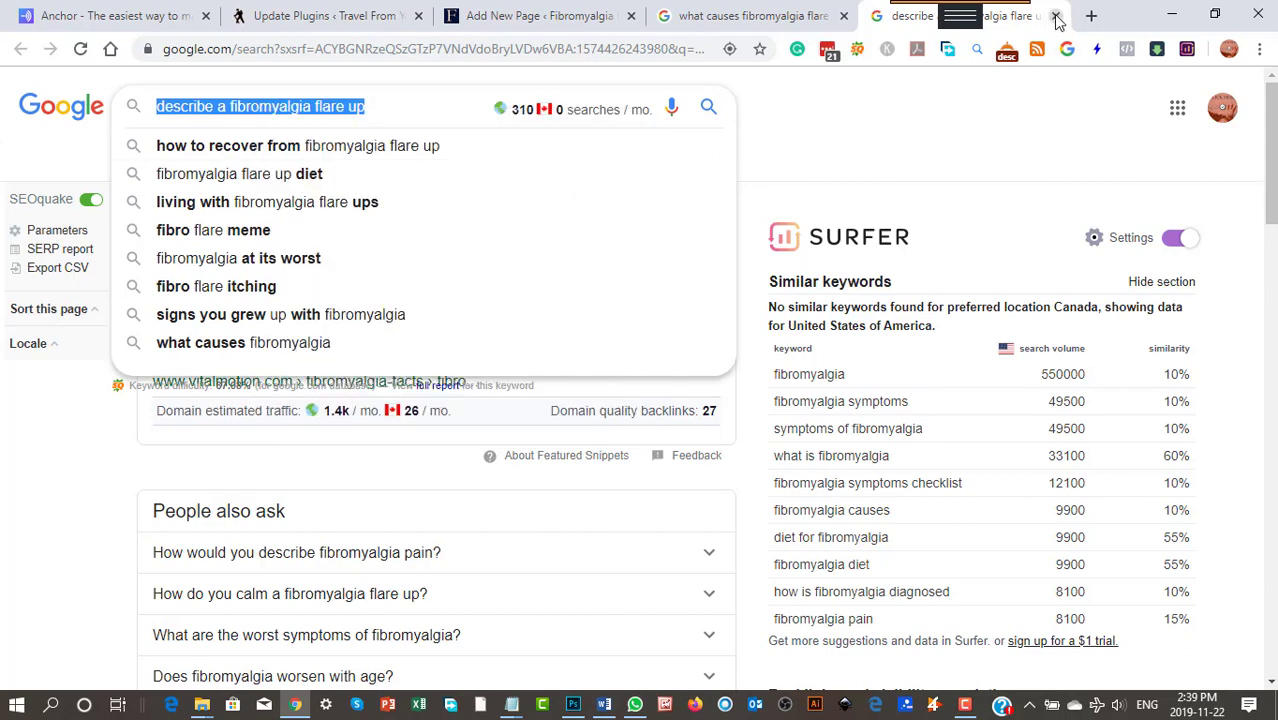
{"action": "left_click", "coordinate": [1055, 16]}
Switch to Notepad and add the line "do this one next - describe a fibromyalgia flare up" below the first keyword line
{"action": "key", "text": "alt+Tab"}
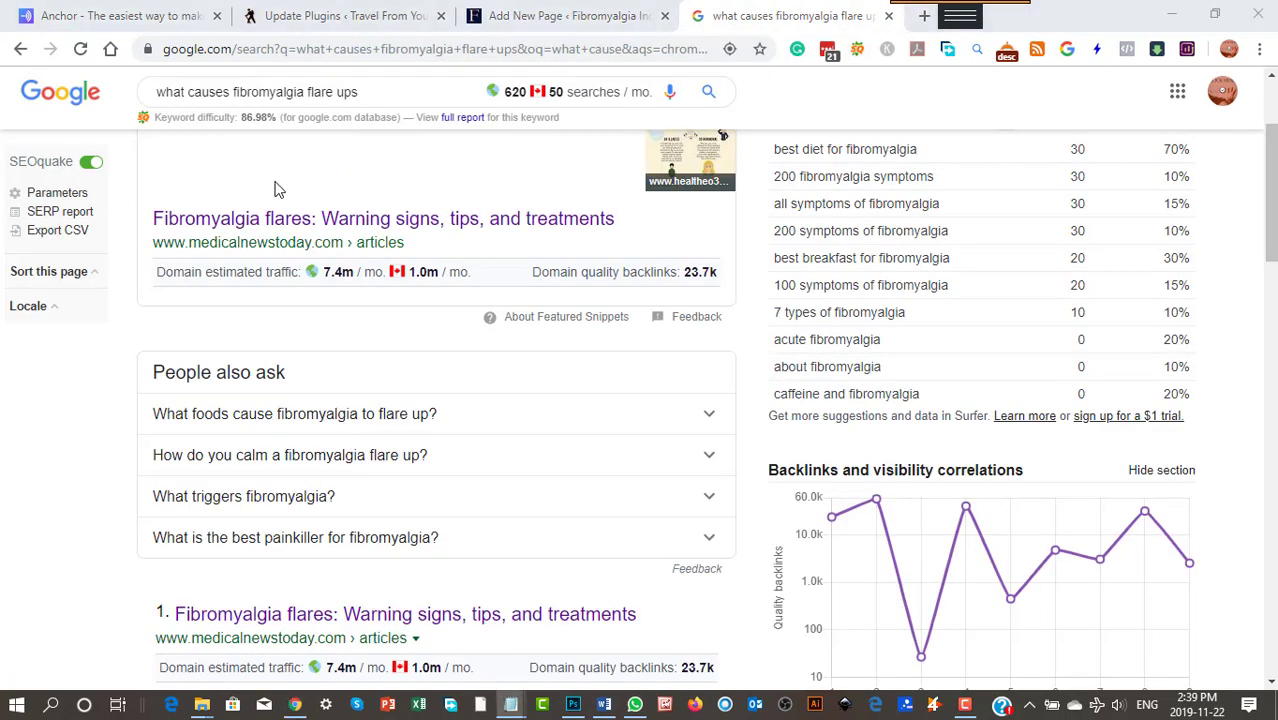
{"action": "left_click_drag", "start_coordinate": [0, 183], "coordinate": [587, 62]}
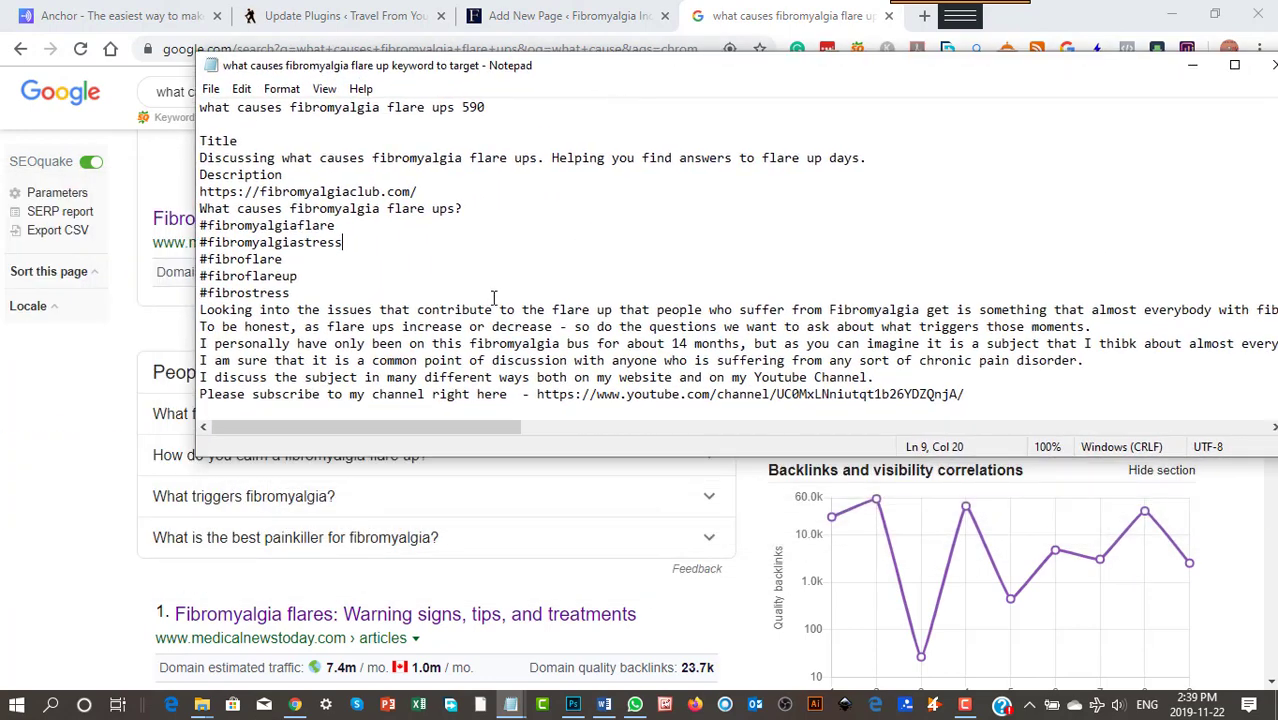
{"action": "left_click", "coordinate": [500, 107]}
{"action": "key", "text": "Return"}
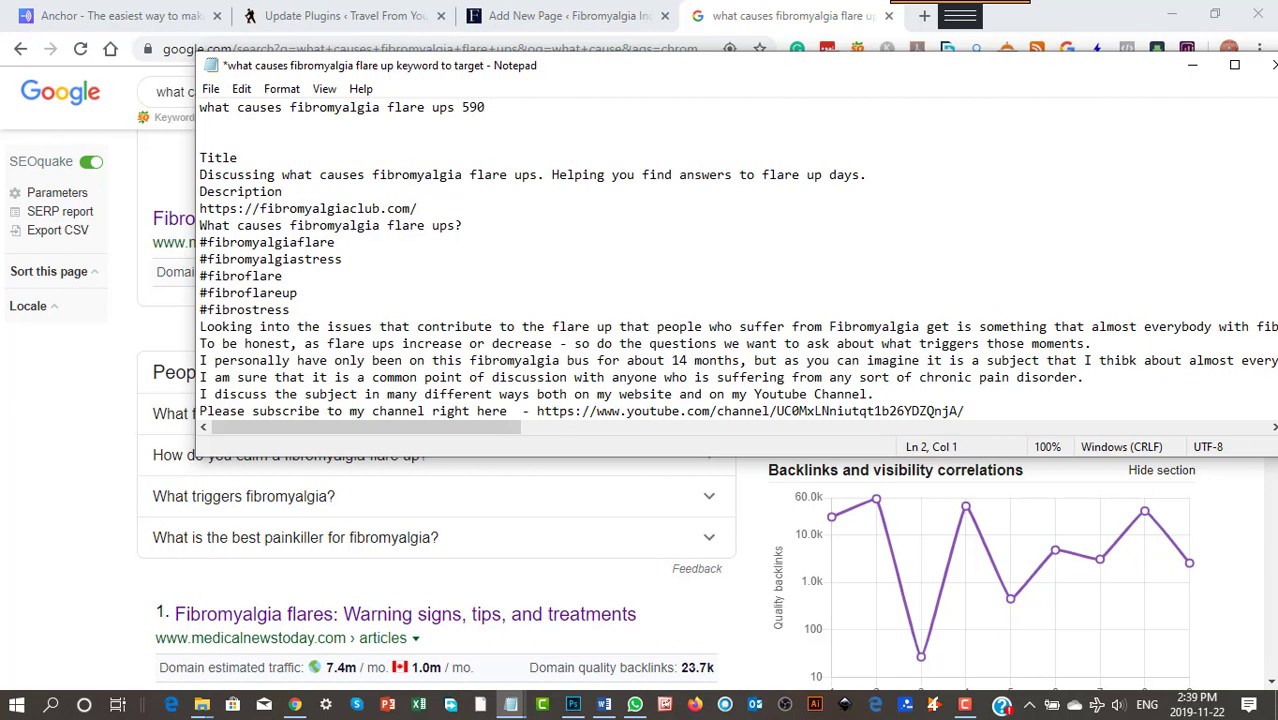
{"action": "type", "text": "do this one nes"}
{"action": "key", "text": "BackSpace"}
{"action": "type", "text": "xt -"}
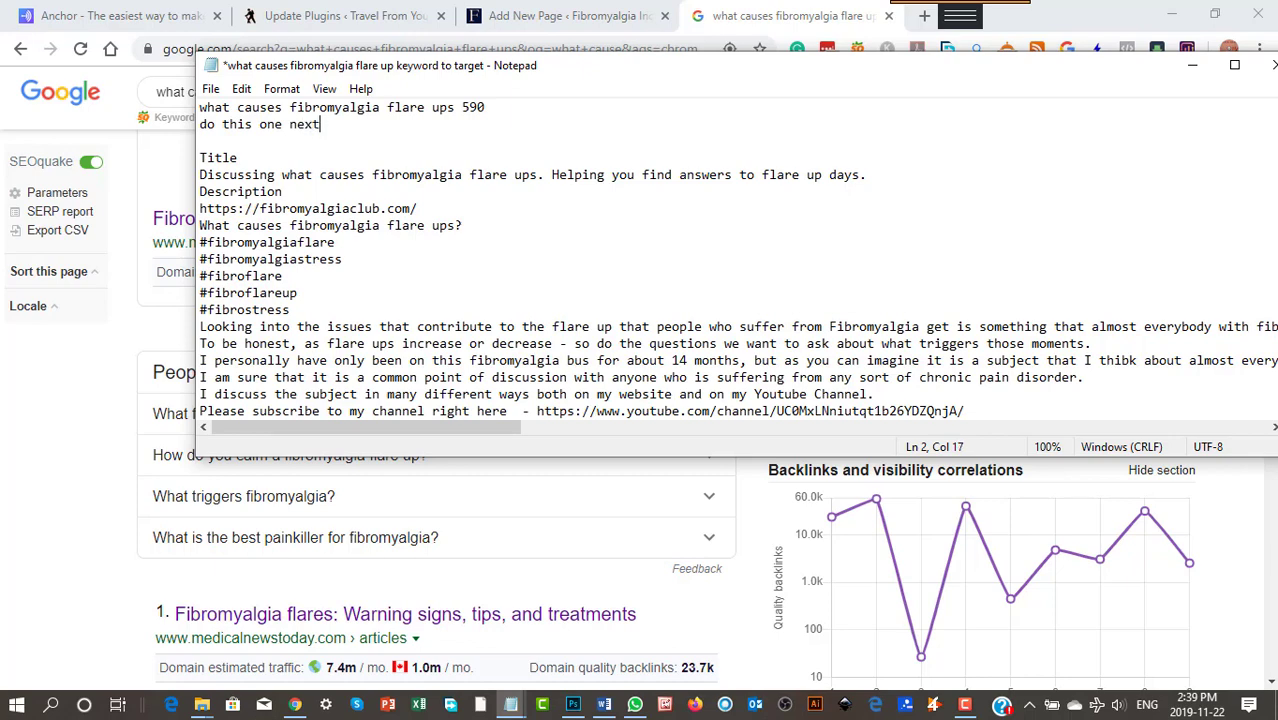
{"action": "right_click", "coordinate": [405, 125]}
{"action": "left_click", "coordinate": [455, 211]}
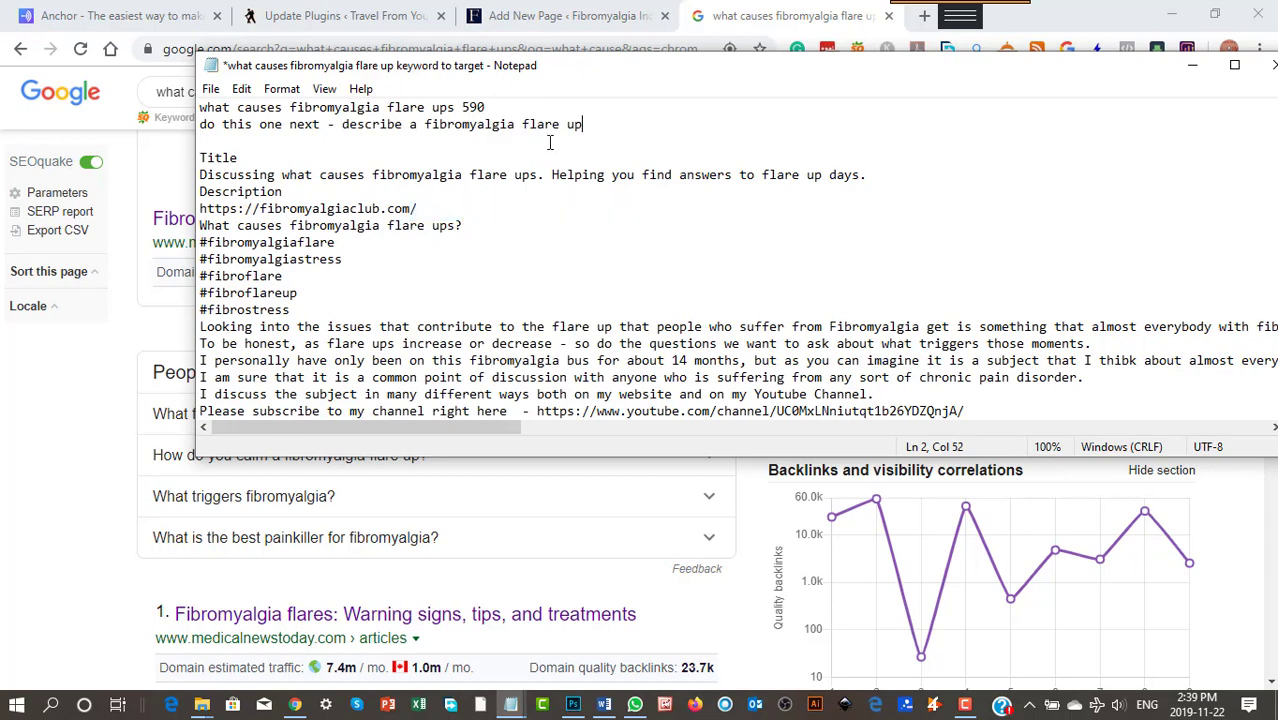
Copy the sentence "Discussing what causes fibromyalgia flare ups." from the Title section of the notes
{"action": "key", "text": "Down"}
{"action": "key", "text": "Down"}
{"action": "left_click_drag", "start_coordinate": [456, 107], "coordinate": [199, 108]}
{"action": "left_click", "coordinate": [478, 225]}
{"action": "left_click_drag", "start_coordinate": [869, 175], "coordinate": [198, 176]}
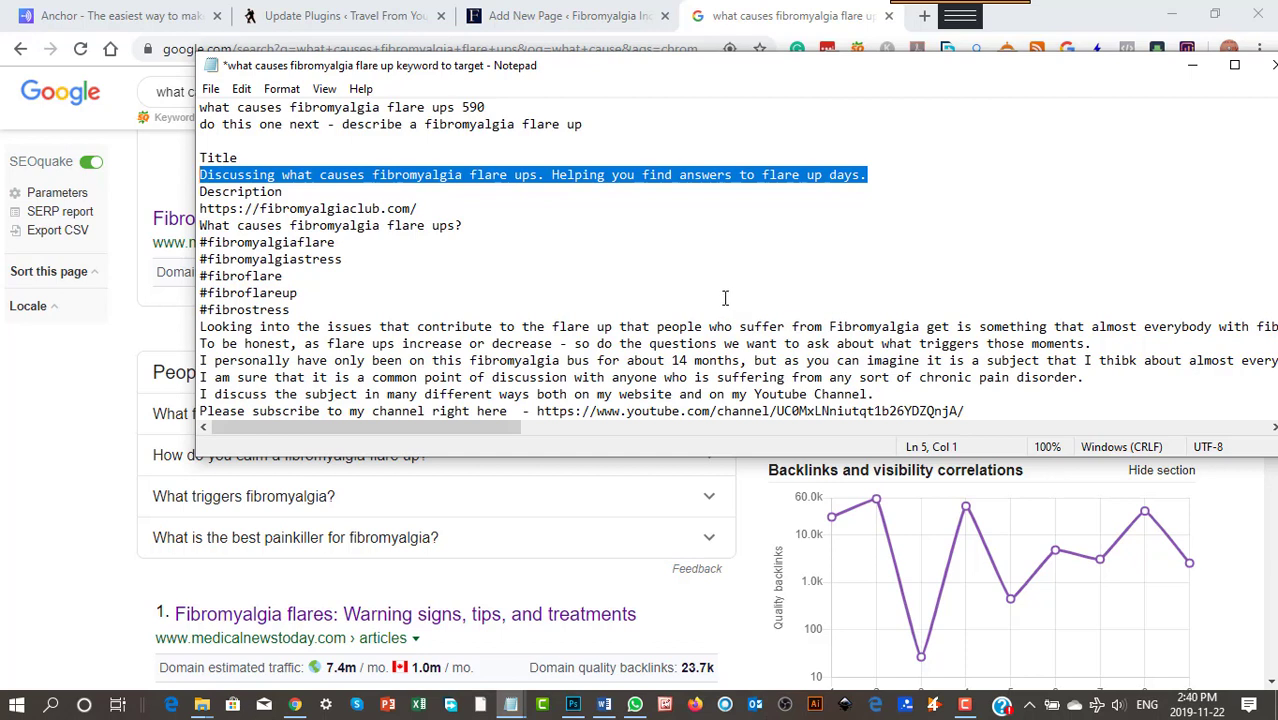
{"action": "left_click", "coordinate": [684, 259]}
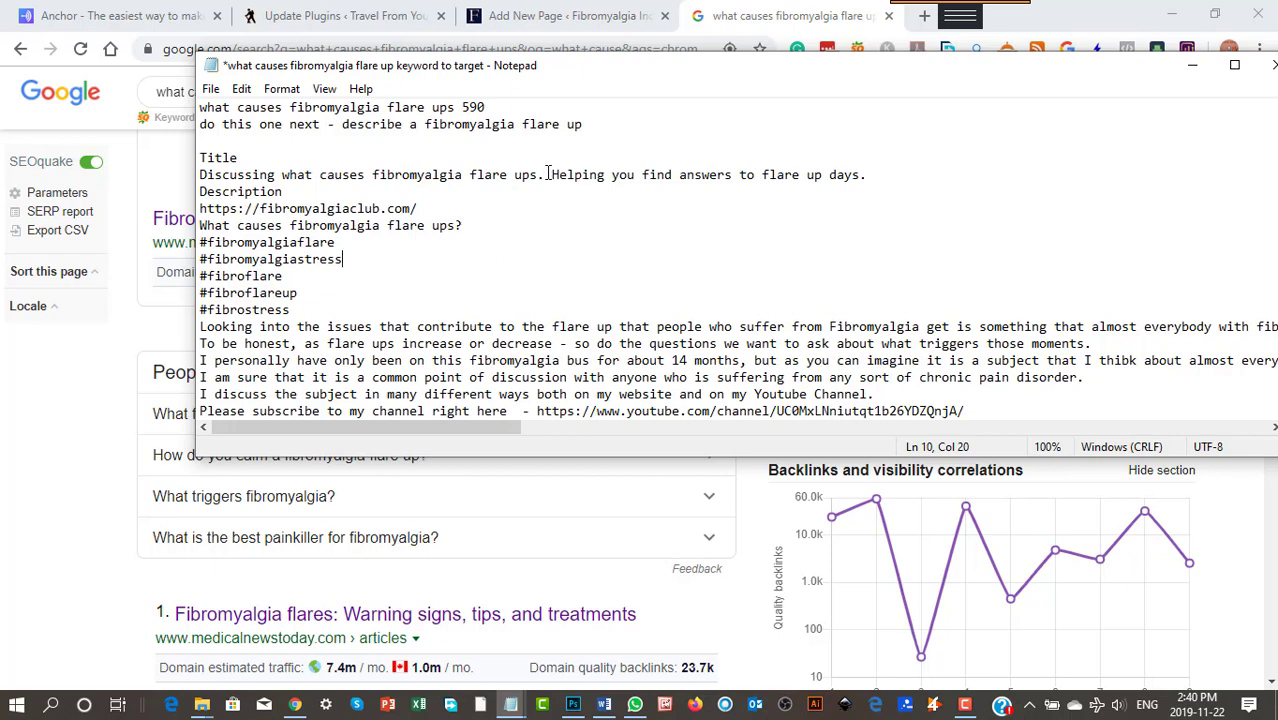
{"action": "left_click_drag", "start_coordinate": [548, 174], "coordinate": [172, 168]}
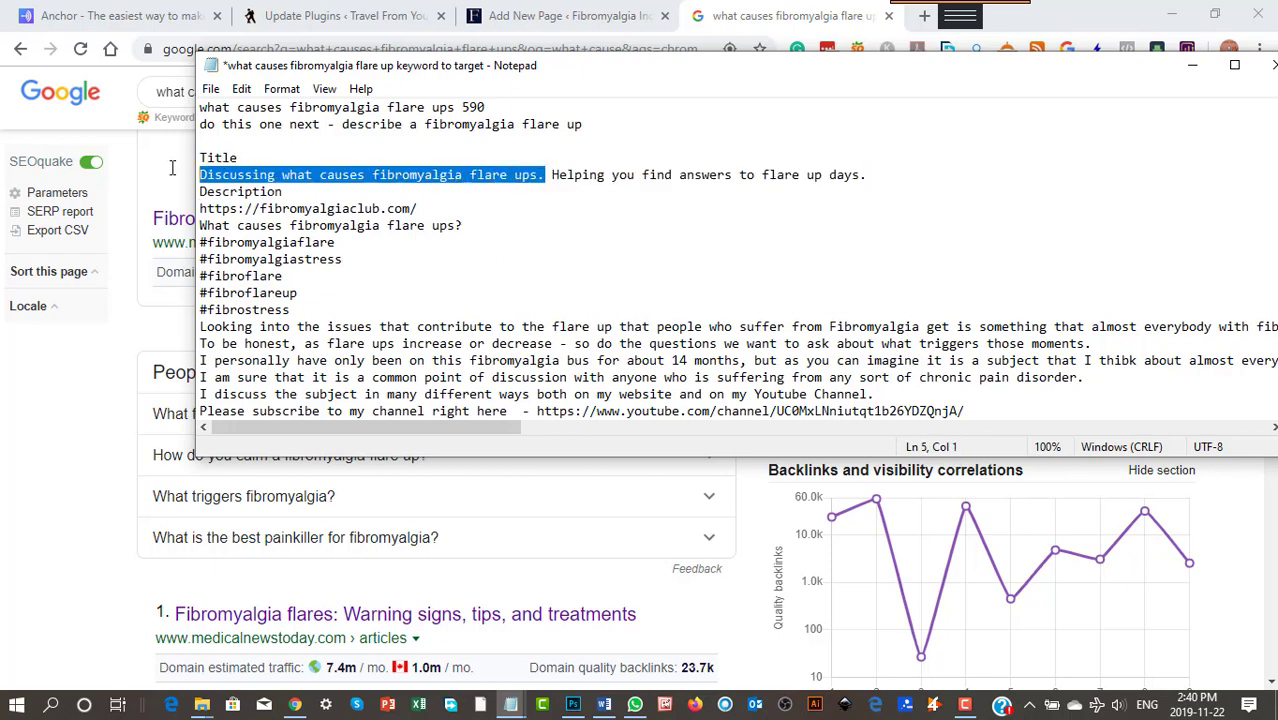
{"action": "right_click", "coordinate": [259, 180]}
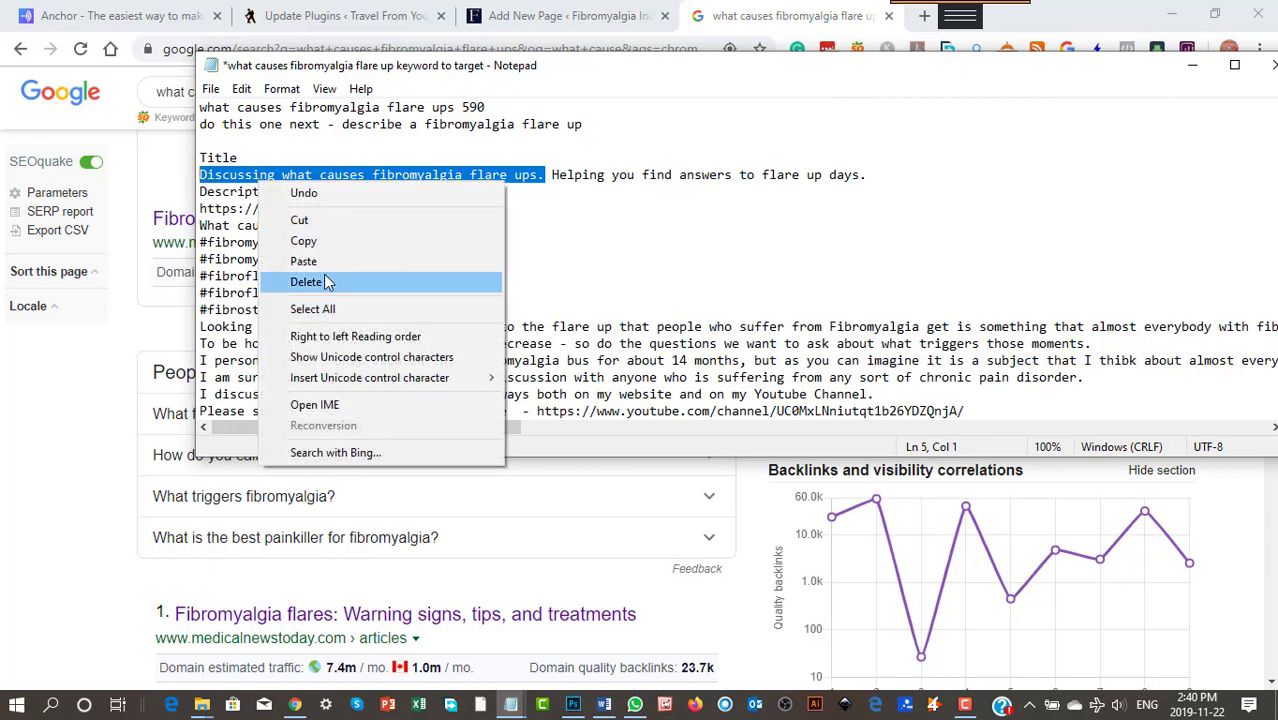
{"action": "left_click", "coordinate": [305, 241]}
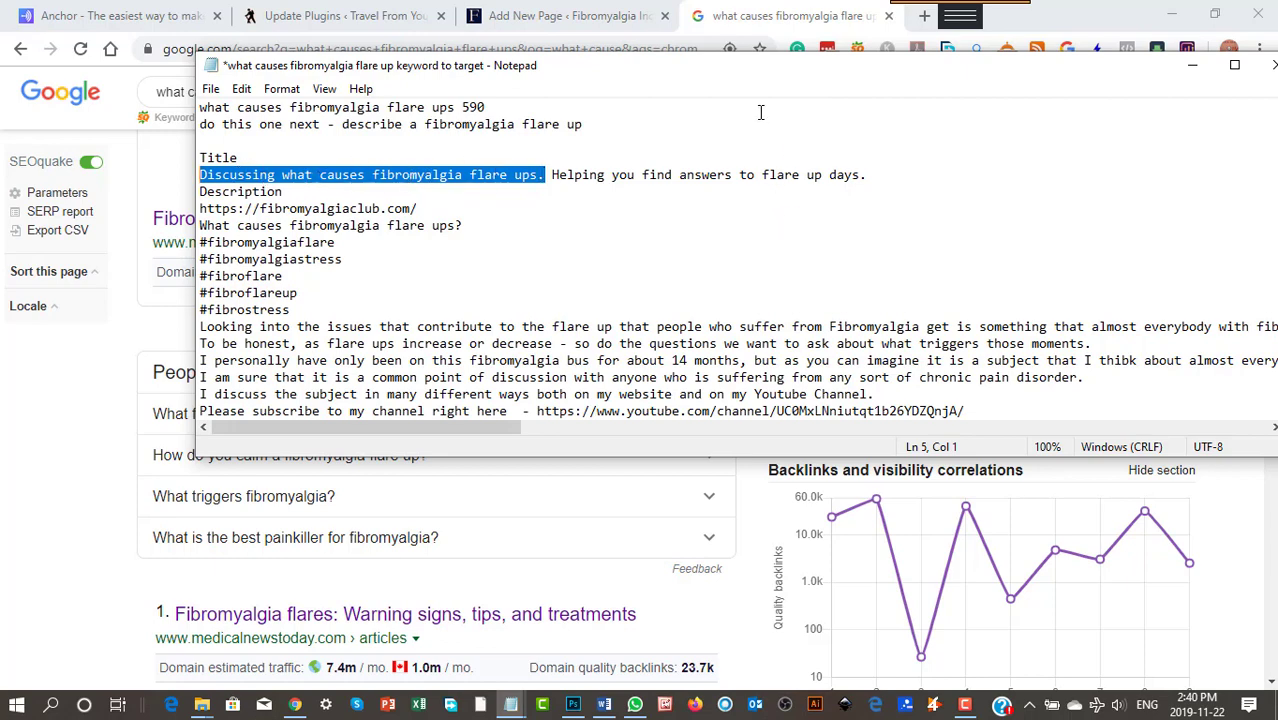
Switch to the new WordPress page and paste "Discussing what causes fibromyalgia flare ups." as its title
{"action": "left_click_drag", "start_coordinate": [773, 68], "coordinate": [0, 186]}
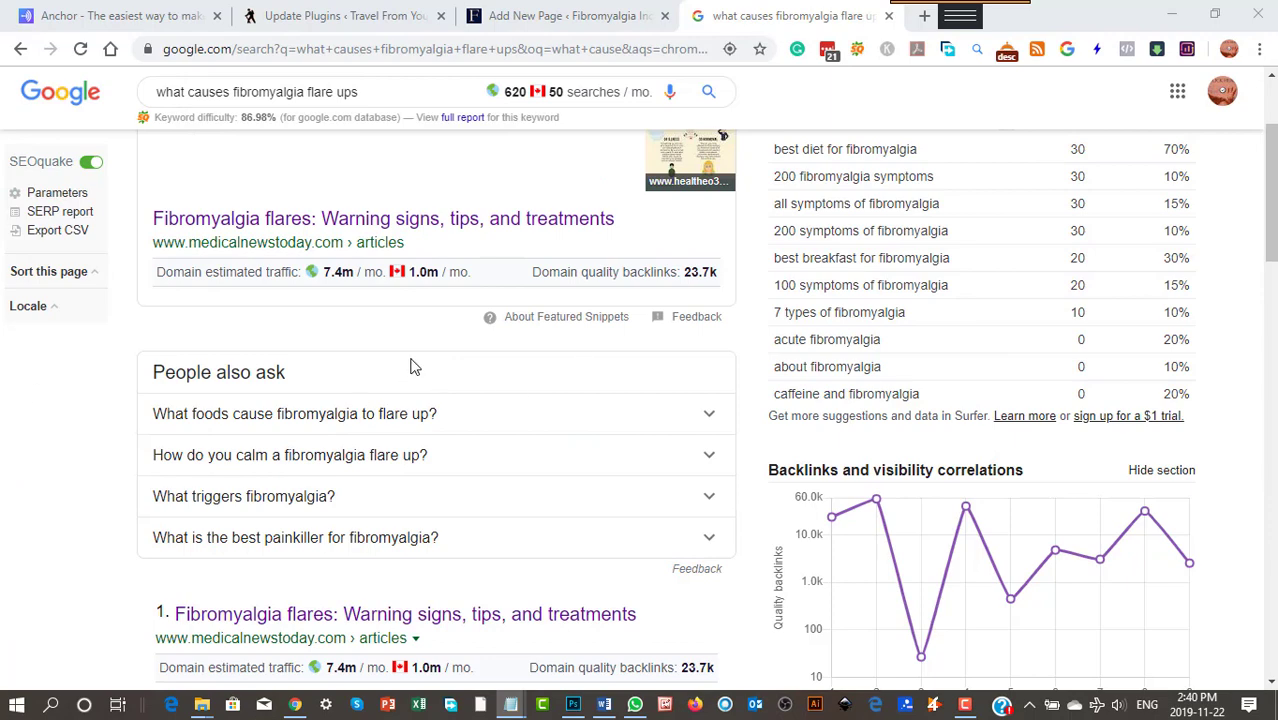
{"action": "left_click", "coordinate": [555, 13]}
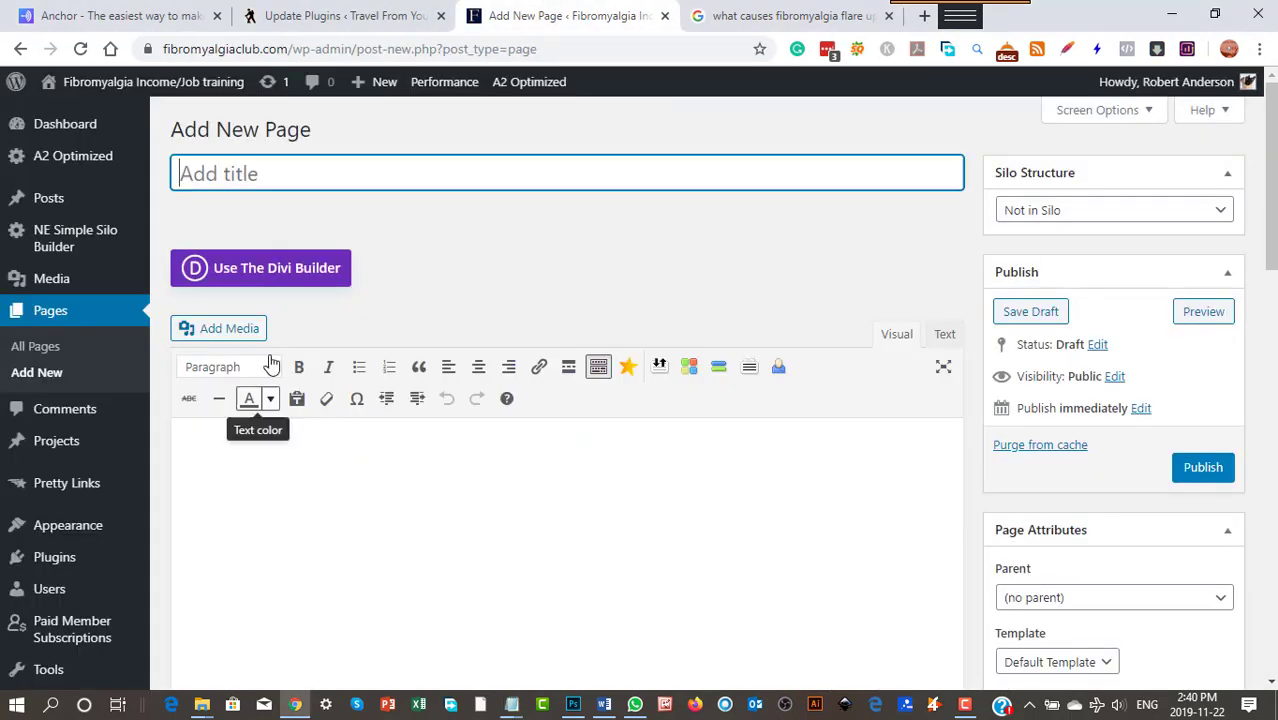
{"action": "right_click", "coordinate": [203, 176]}
{"action": "left_click", "coordinate": [244, 317]}
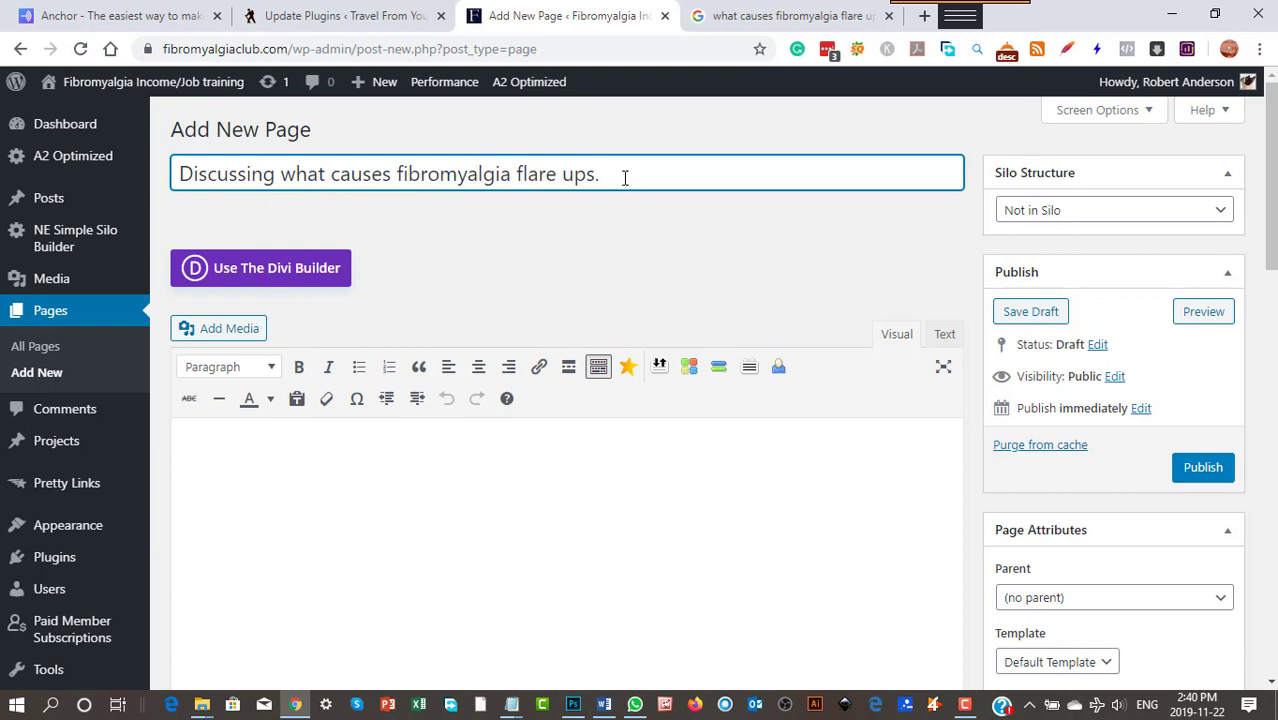
{"action": "left_click_drag", "start_coordinate": [624, 178], "coordinate": [120, 195]}
{"action": "left_click", "coordinate": [710, 170]}
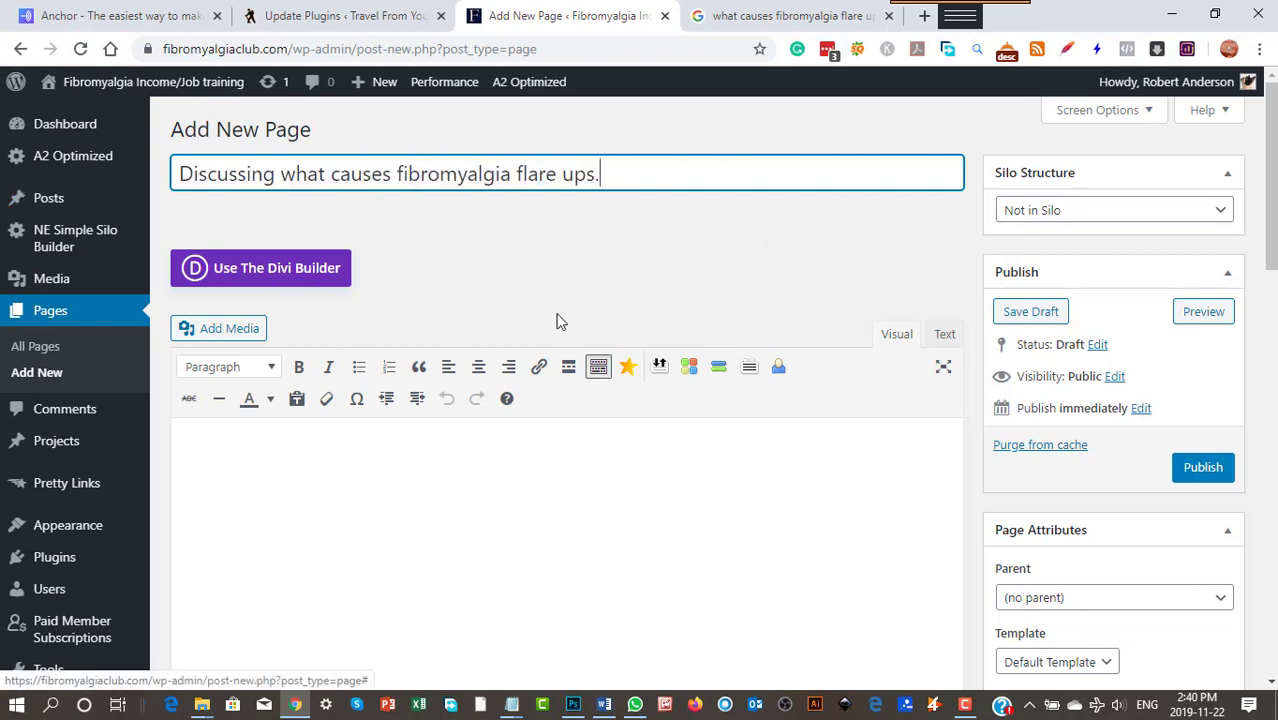
Enable the Divi Builder for the page and load the saved layout "Training page (blogging)"
{"action": "left_click", "coordinate": [269, 269]}
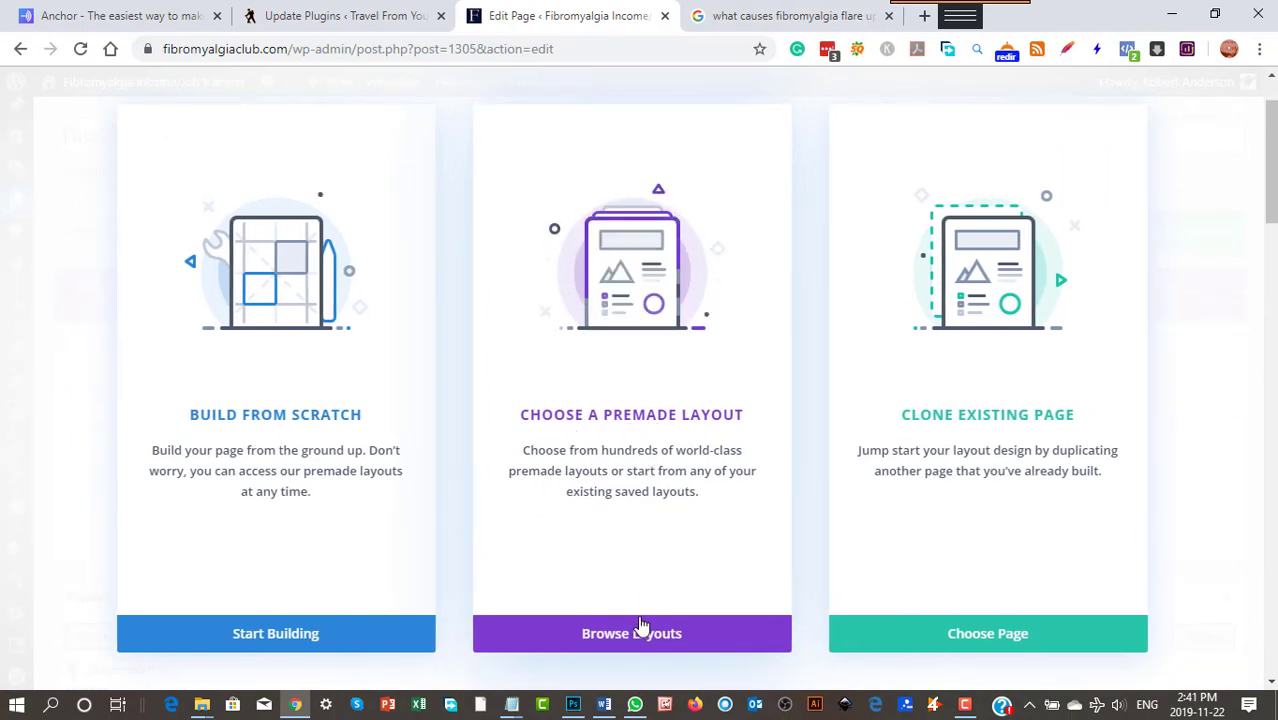
{"action": "left_click", "coordinate": [642, 633]}
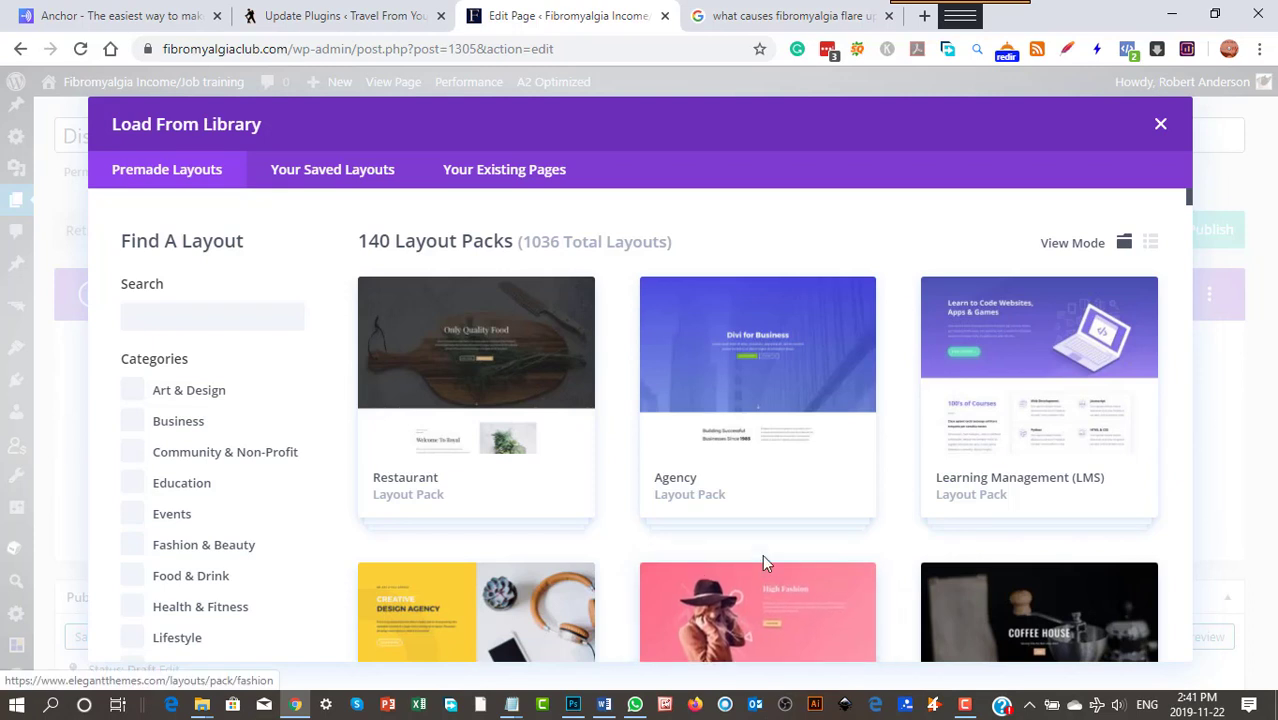
{"action": "left_click", "coordinate": [327, 179]}
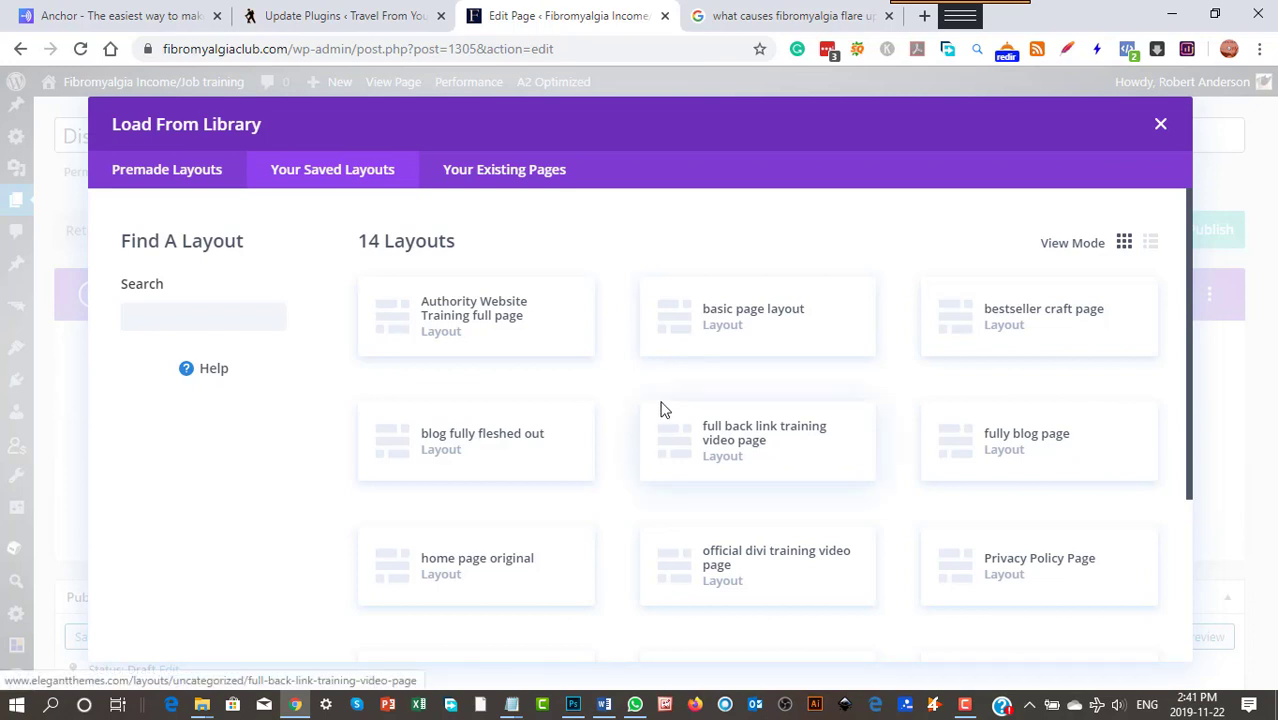
{"action": "scroll", "coordinate": [662, 412], "scroll_direction": "down", "scroll_amount": 2}
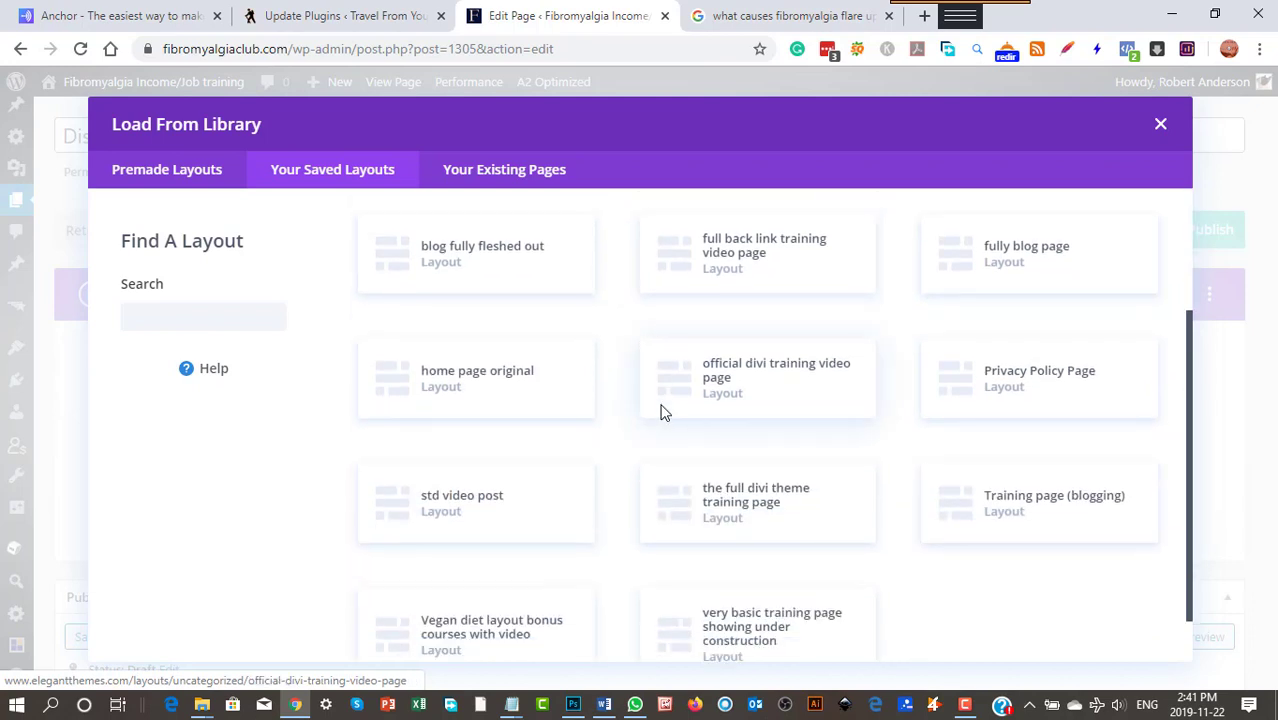
{"action": "scroll", "coordinate": [662, 412], "scroll_direction": "down", "scroll_amount": 1}
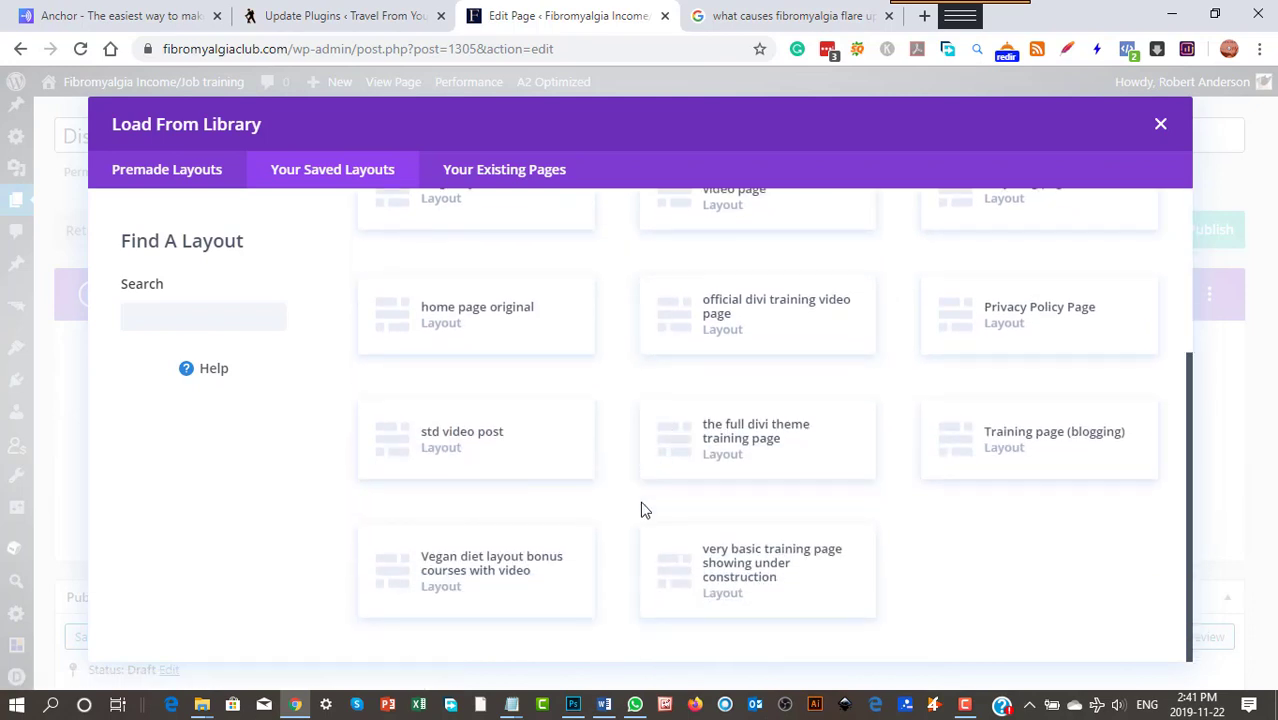
{"action": "left_click", "coordinate": [1020, 440]}
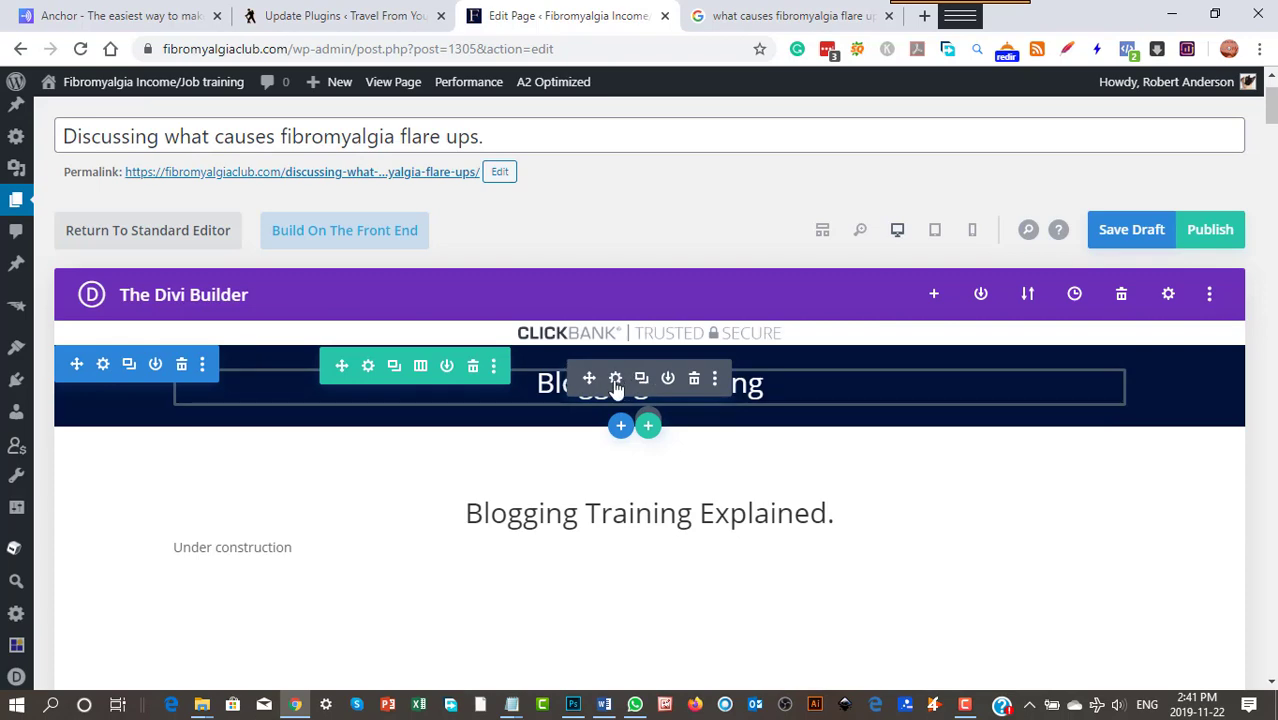
Replace the "Blogging Training" banner heading with the copied sentence "Discussing what causes fibromyalgia flare ups."
{"action": "left_click", "coordinate": [616, 380]}
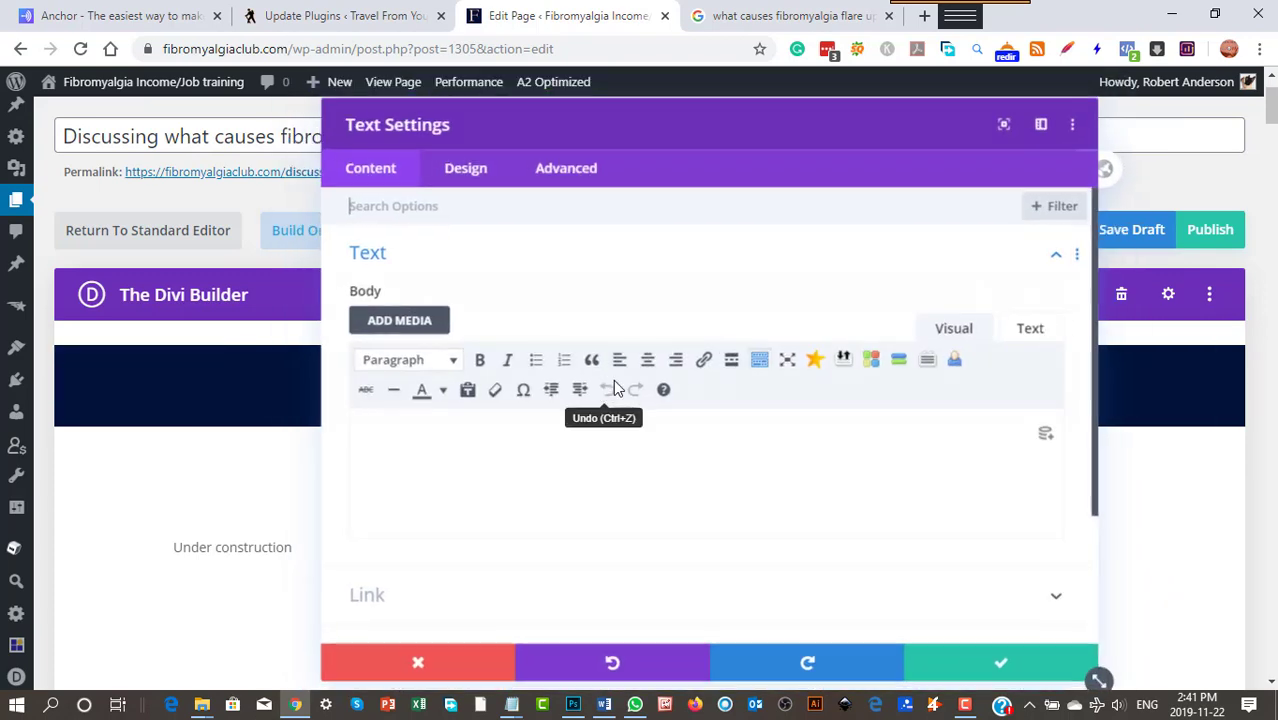
{"action": "left_click", "coordinate": [541, 490]}
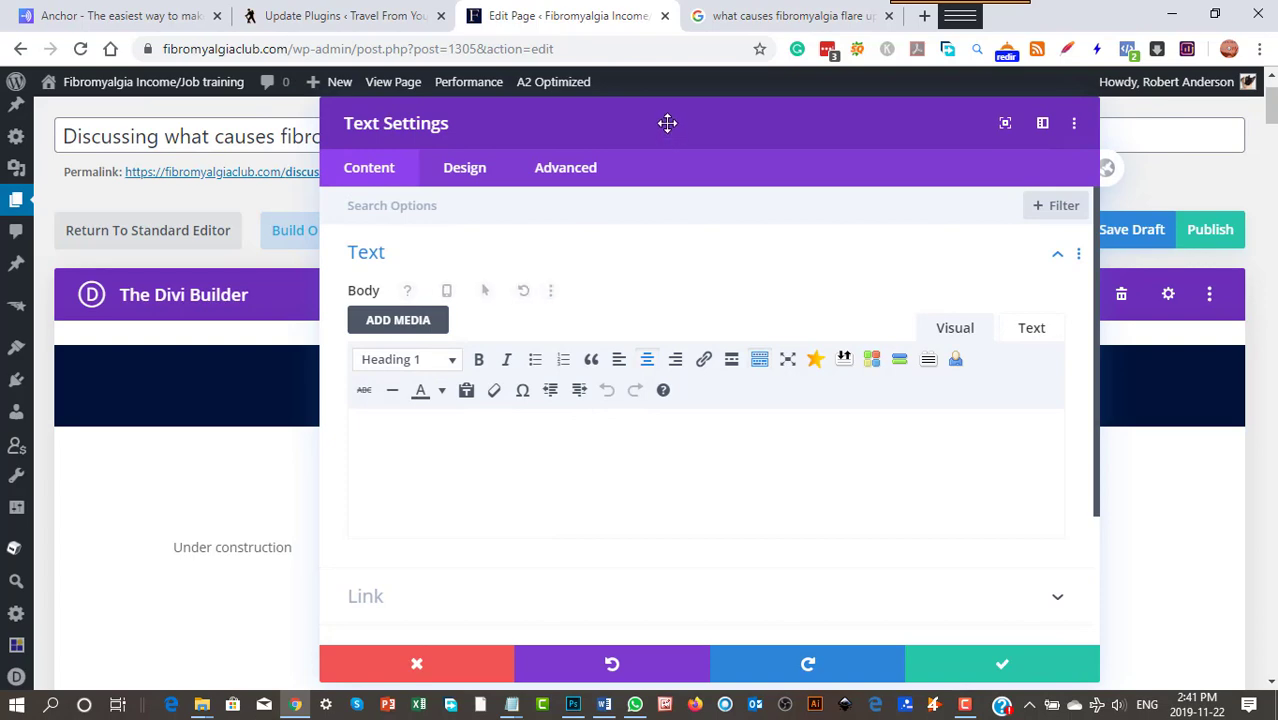
{"action": "left_click_drag", "start_coordinate": [696, 125], "coordinate": [662, 117]}
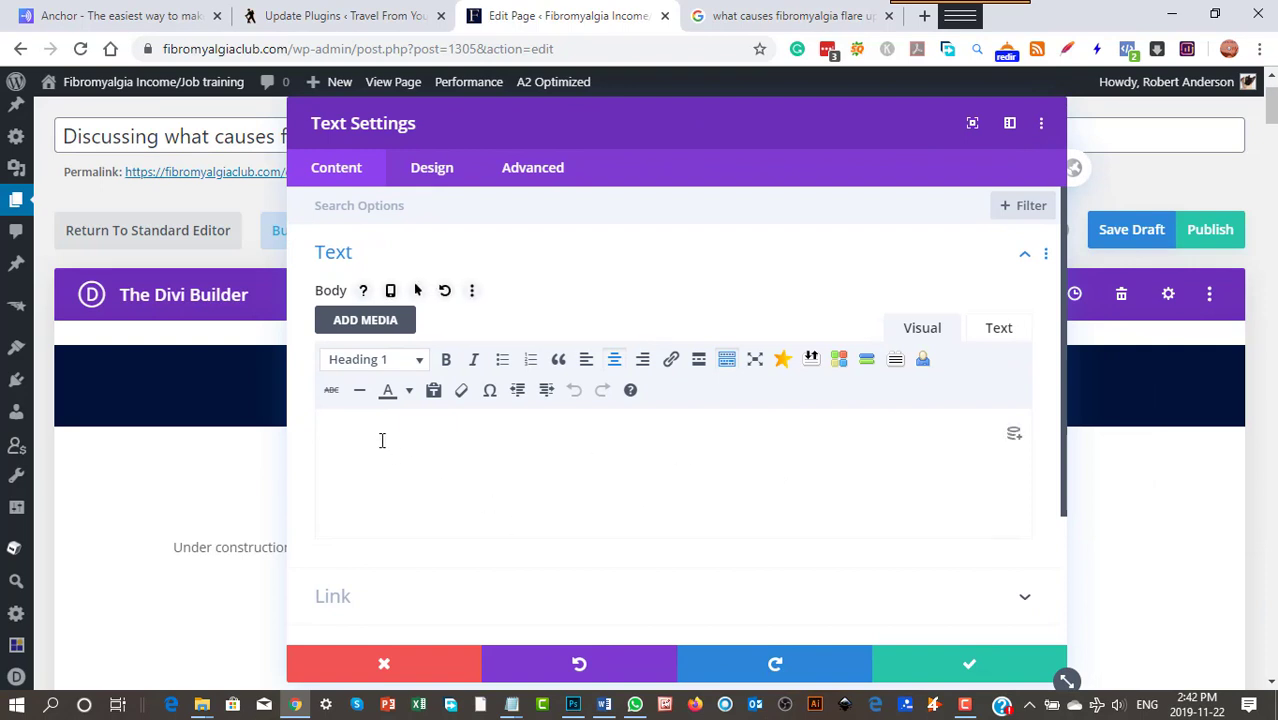
{"action": "left_click_drag", "start_coordinate": [465, 461], "coordinate": [892, 558]}
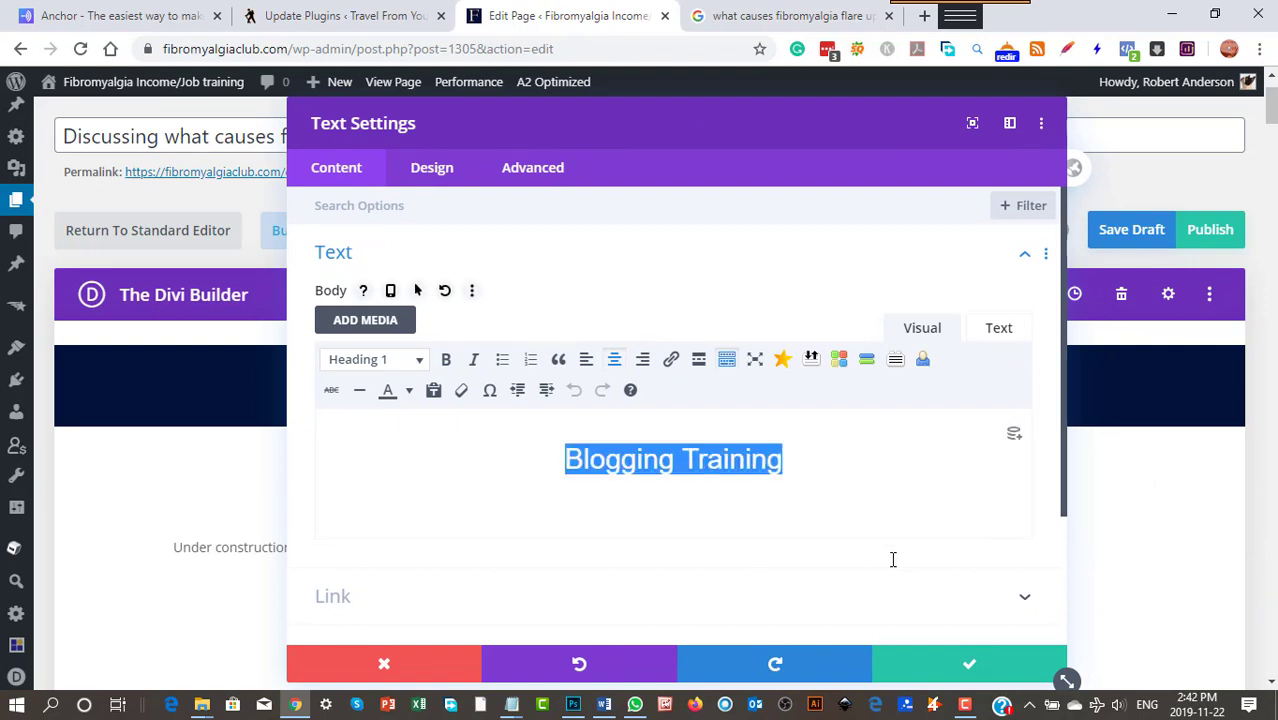
{"action": "right_click", "coordinate": [716, 461]}
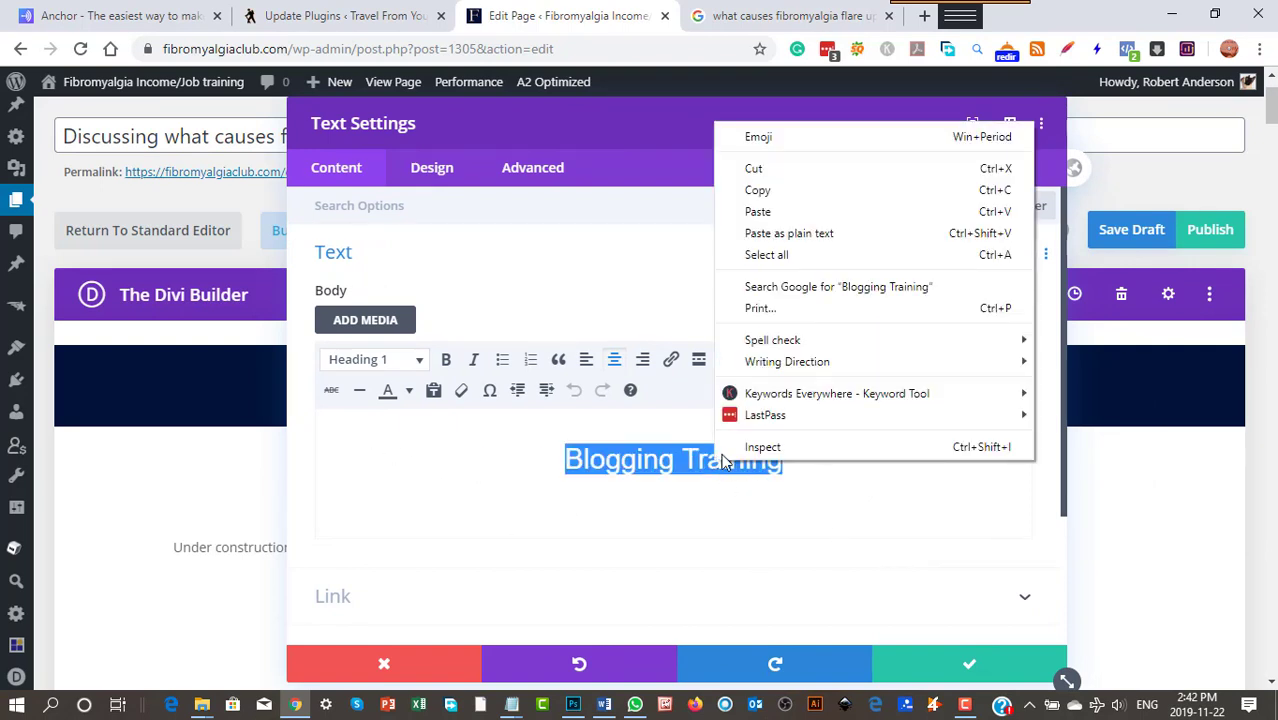
{"action": "left_click", "coordinate": [773, 214]}
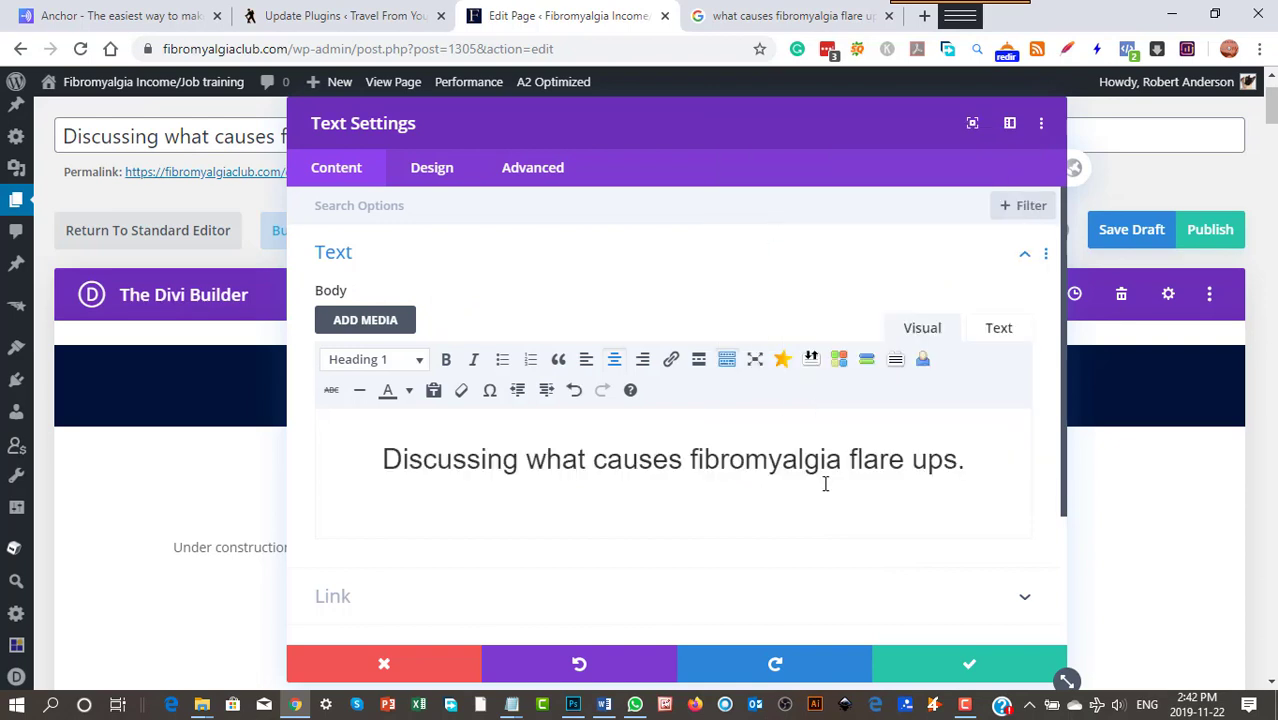
Copy the new banner heading and change its text colour to light yellow
{"action": "left_click_drag", "start_coordinate": [967, 465], "coordinate": [262, 463]}
{"action": "key", "text": "ctrl+c"}
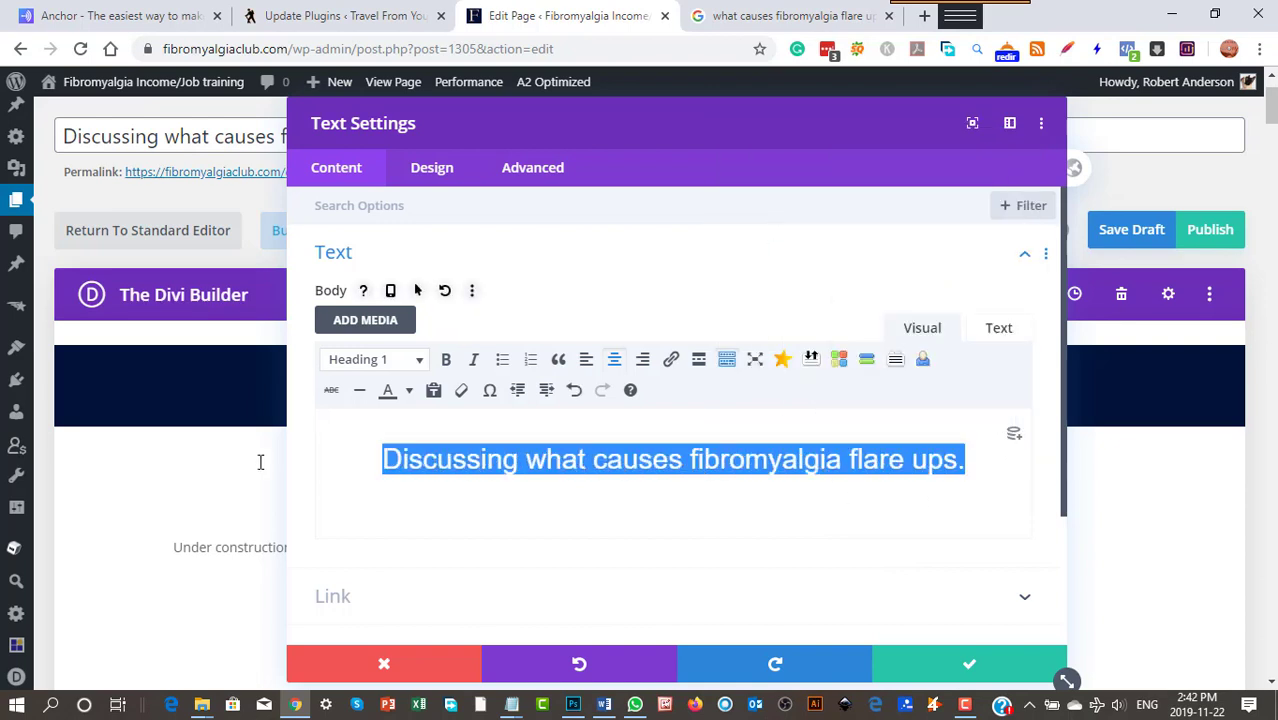
{"action": "left_click", "coordinate": [409, 392]}
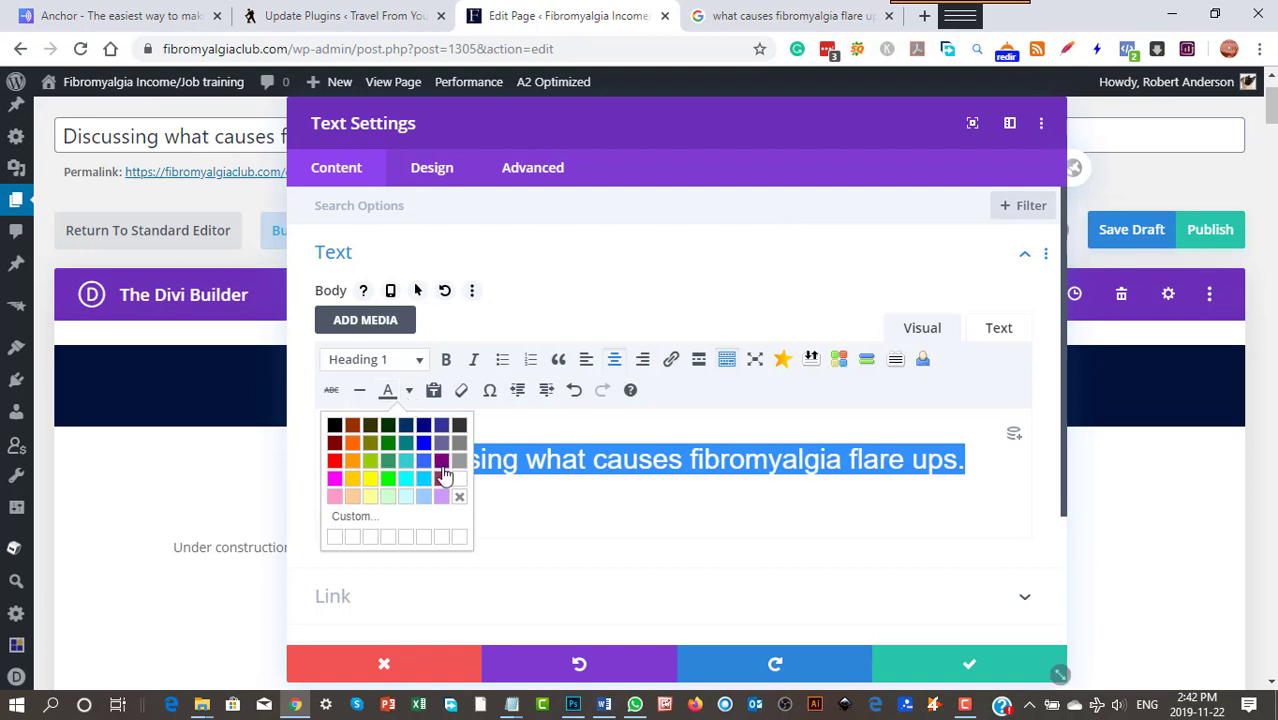
{"action": "left_click", "coordinate": [370, 497]}
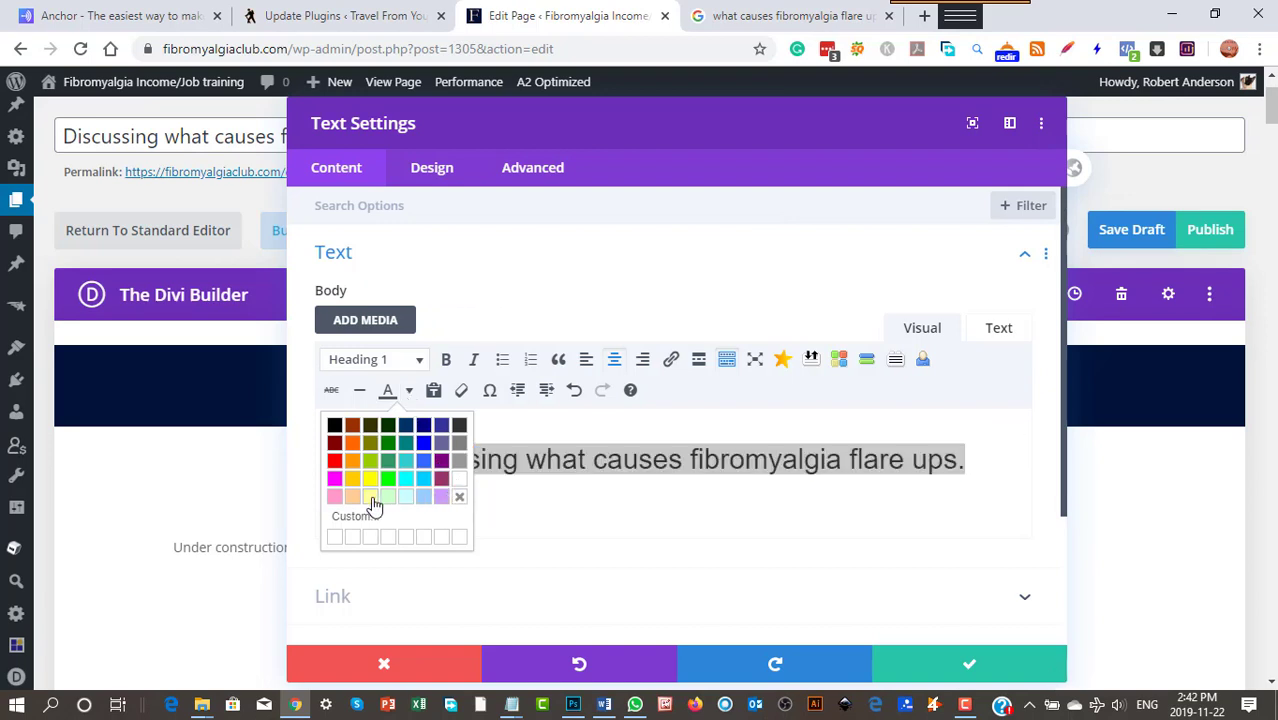
{"action": "left_click", "coordinate": [585, 523]}
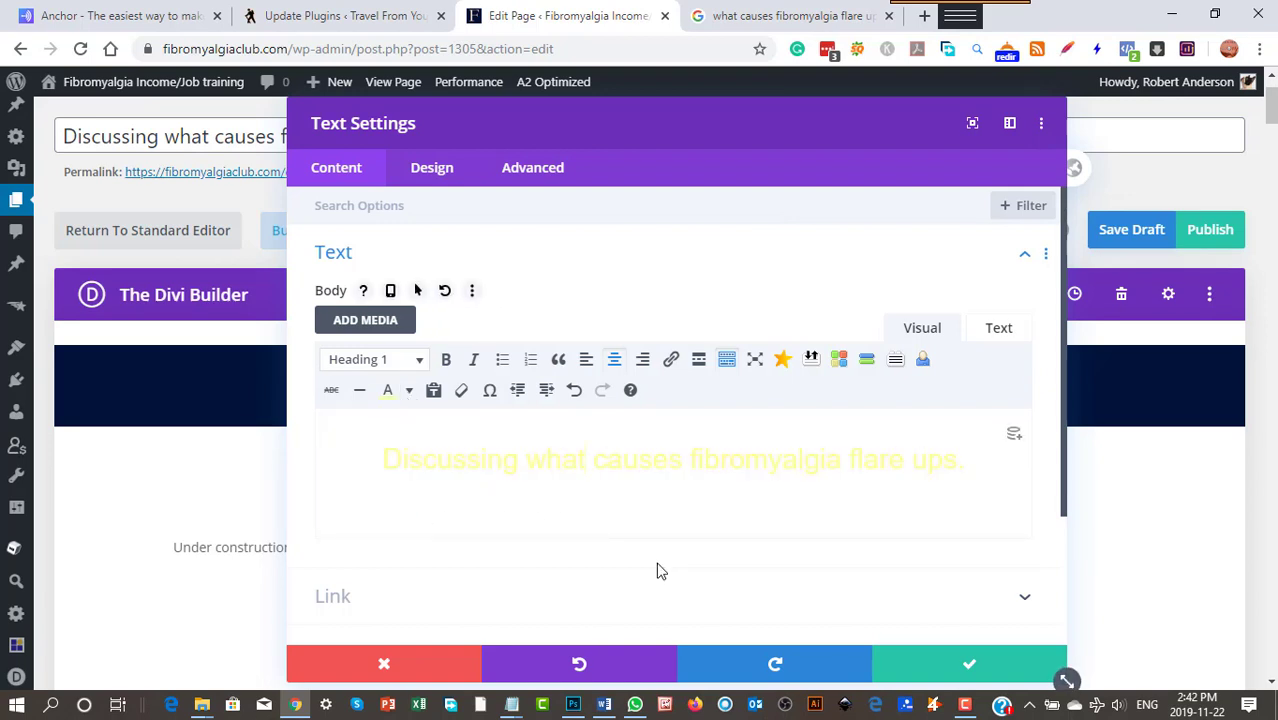
Replace the text module's admin label with the copied heading and save the module settings
{"action": "scroll", "coordinate": [657, 570], "scroll_direction": "down", "scroll_amount": 2}
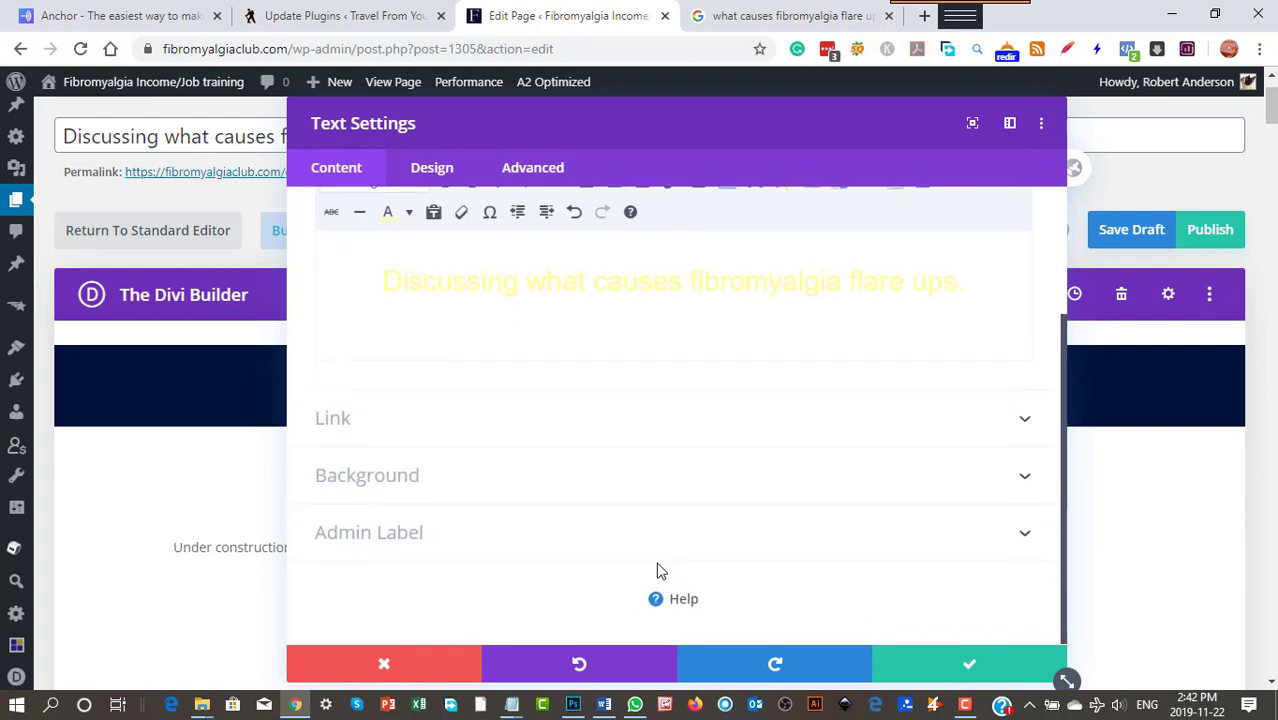
{"action": "left_click", "coordinate": [399, 534]}
{"action": "left_click_drag", "start_coordinate": [437, 500], "coordinate": [299, 503]}
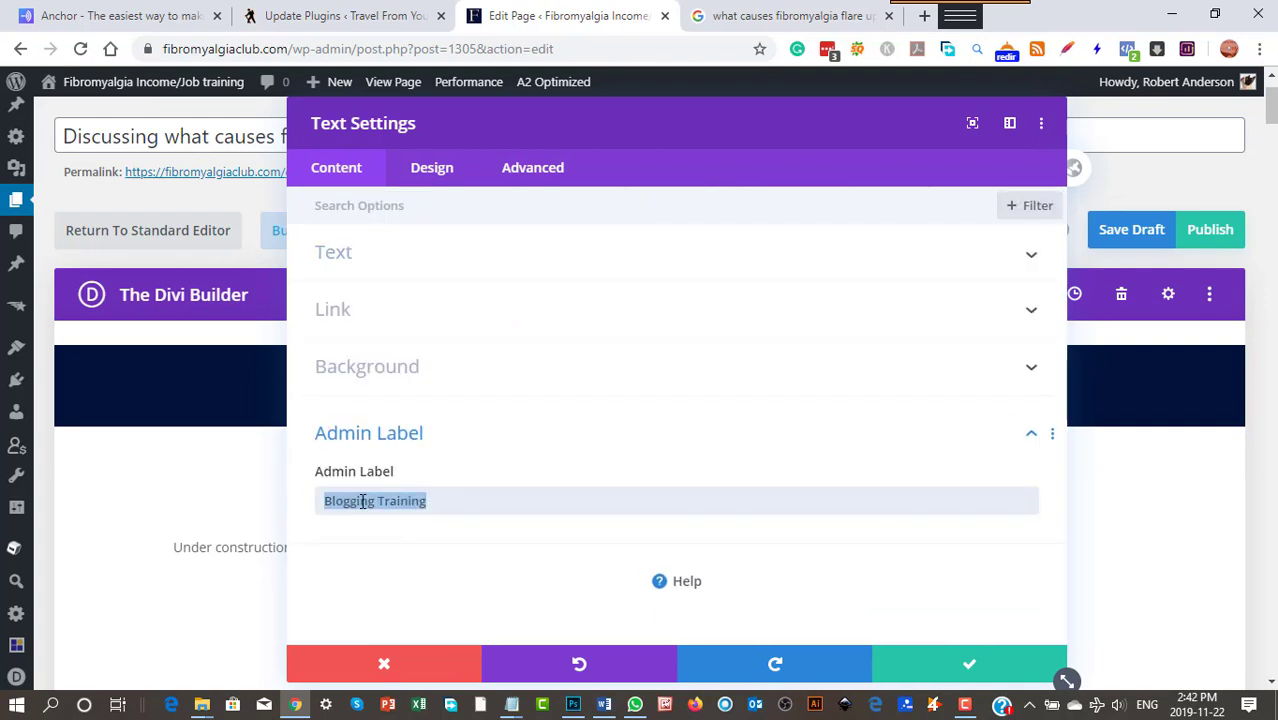
{"action": "right_click", "coordinate": [362, 500]}
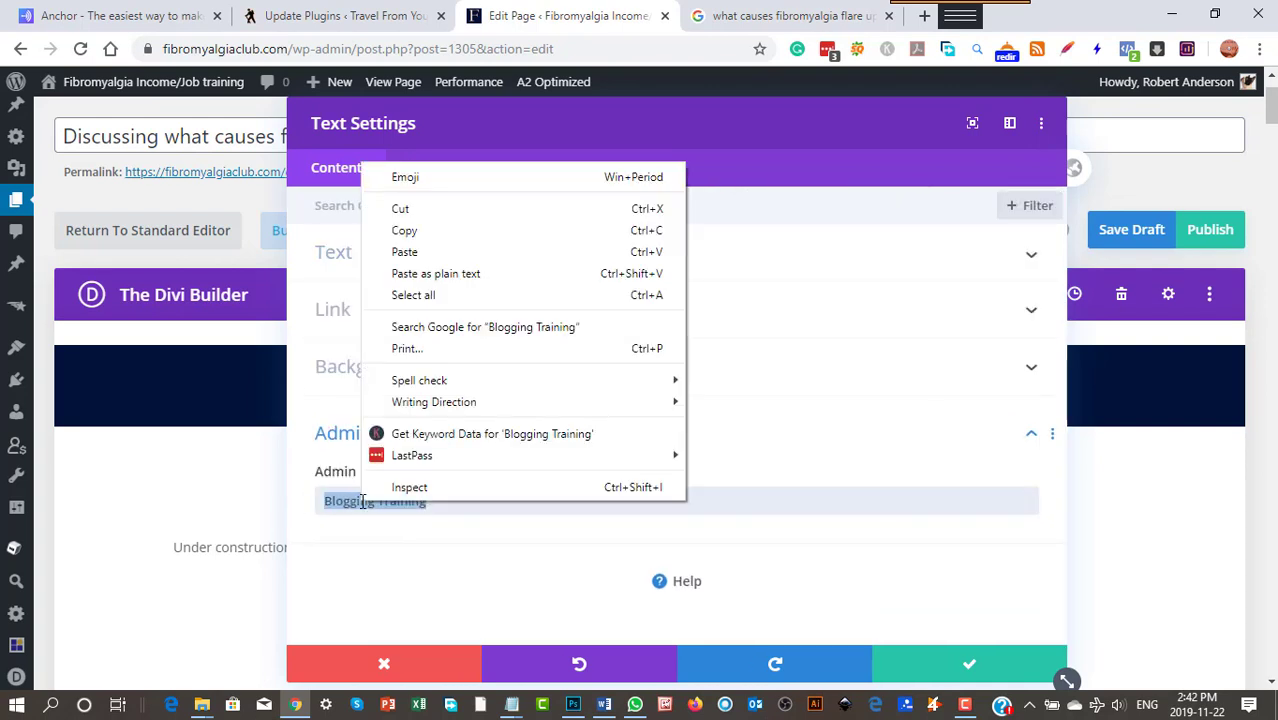
{"action": "left_click", "coordinate": [405, 252]}
{"action": "left_click", "coordinate": [950, 664]}
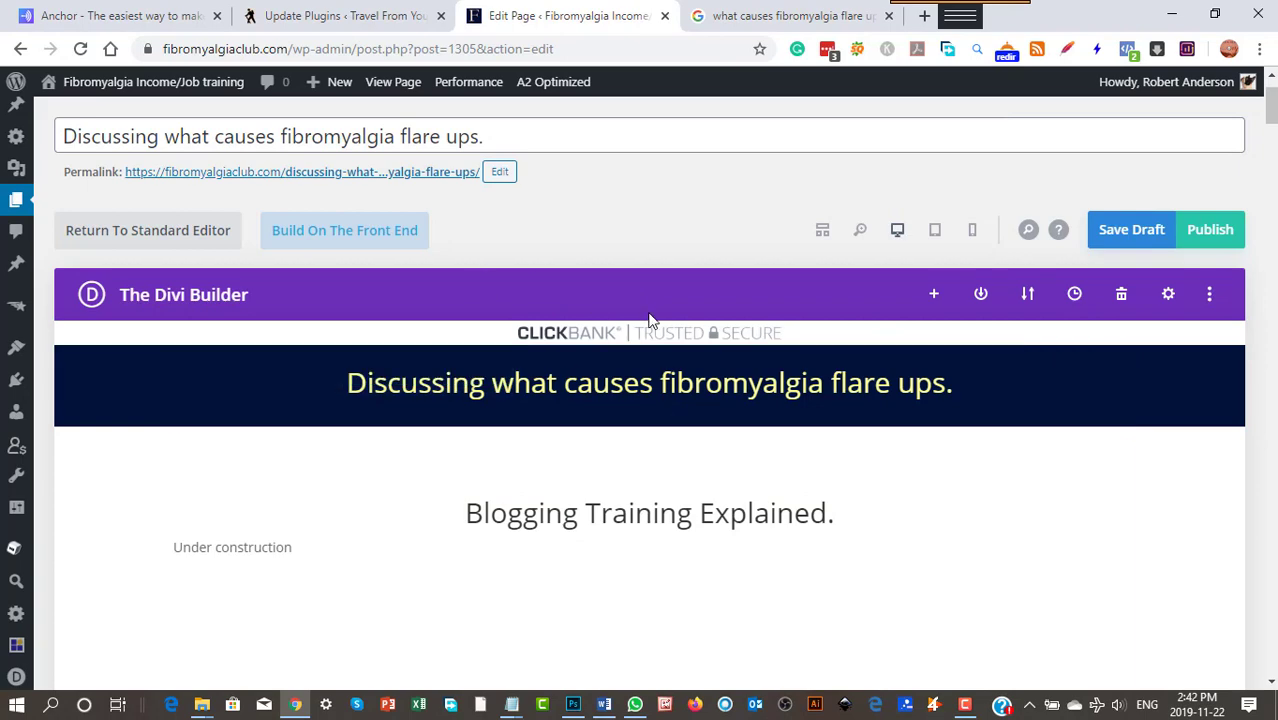
Look through the loaded page layout from the banner down to the NE Simple Silo Builder Meta Area
{"action": "scroll", "coordinate": [649, 320], "scroll_direction": "down", "scroll_amount": 7}
{"action": "scroll", "coordinate": [690, 375], "scroll_direction": "up", "scroll_amount": 2}
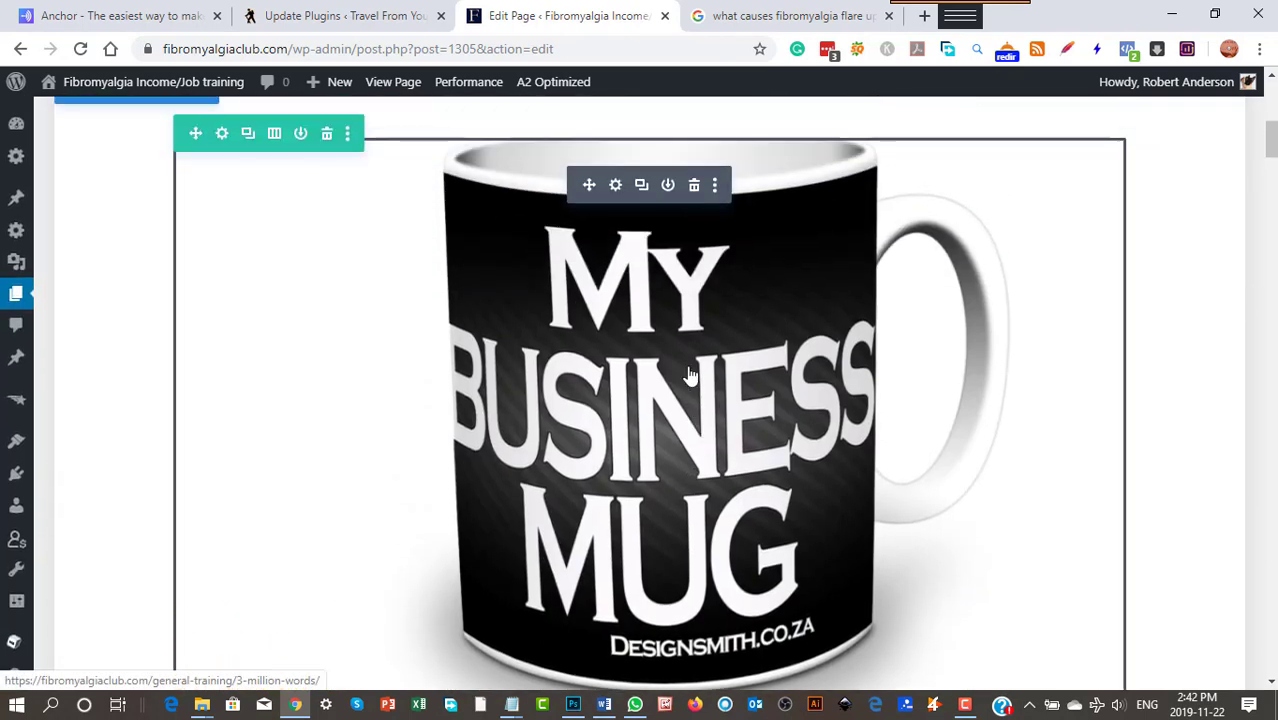
{"action": "scroll", "coordinate": [690, 375], "scroll_direction": "down", "scroll_amount": 1}
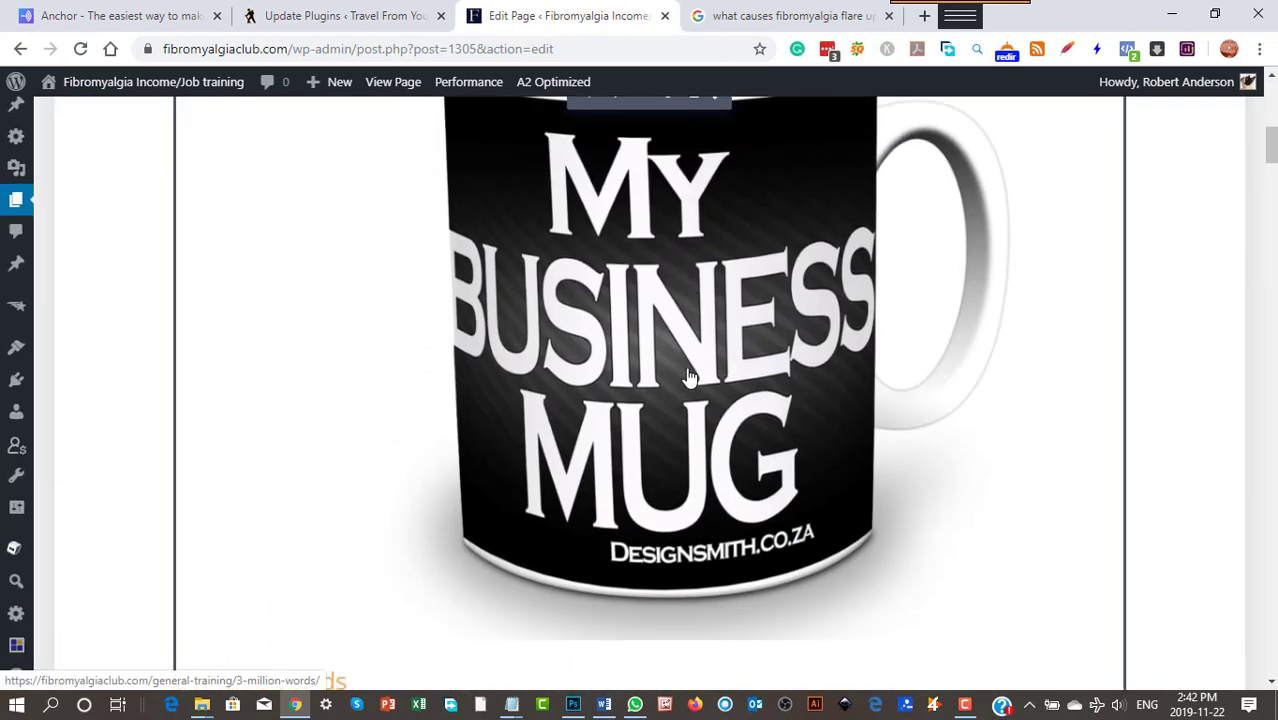
{"action": "scroll", "coordinate": [690, 376], "scroll_direction": "down", "scroll_amount": 4}
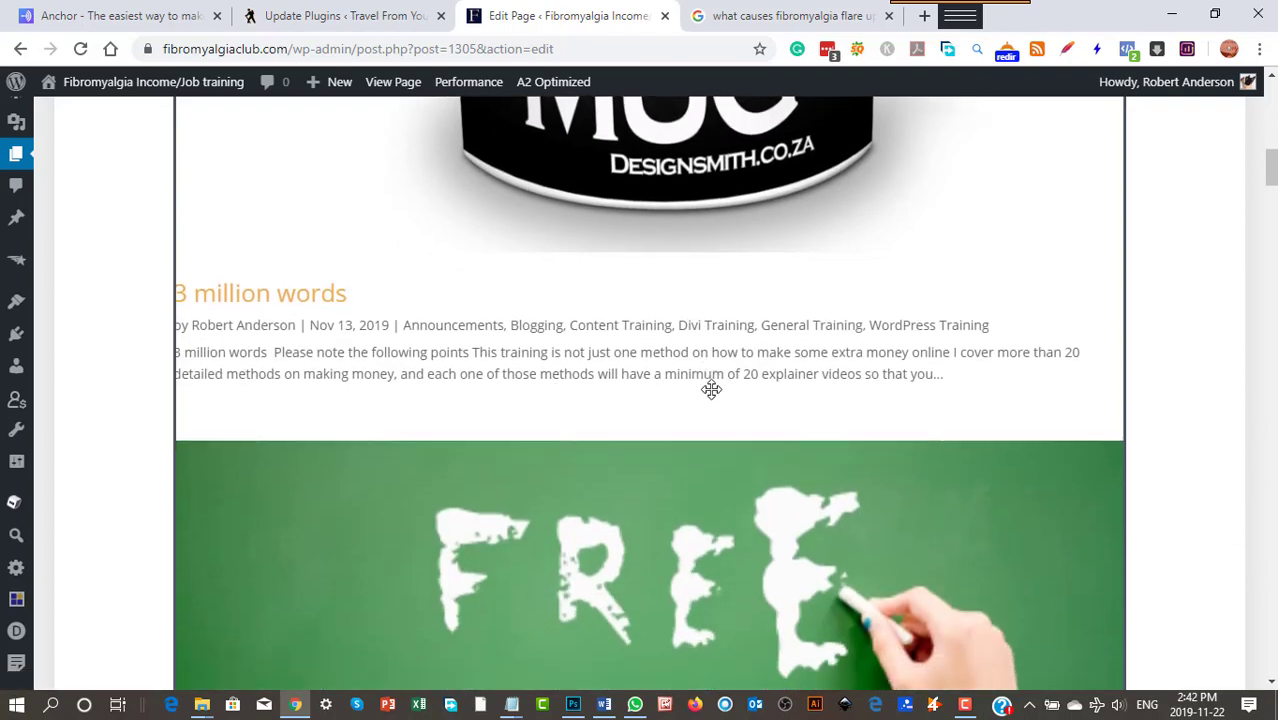
{"action": "scroll", "coordinate": [711, 389], "scroll_direction": "down", "scroll_amount": 18}
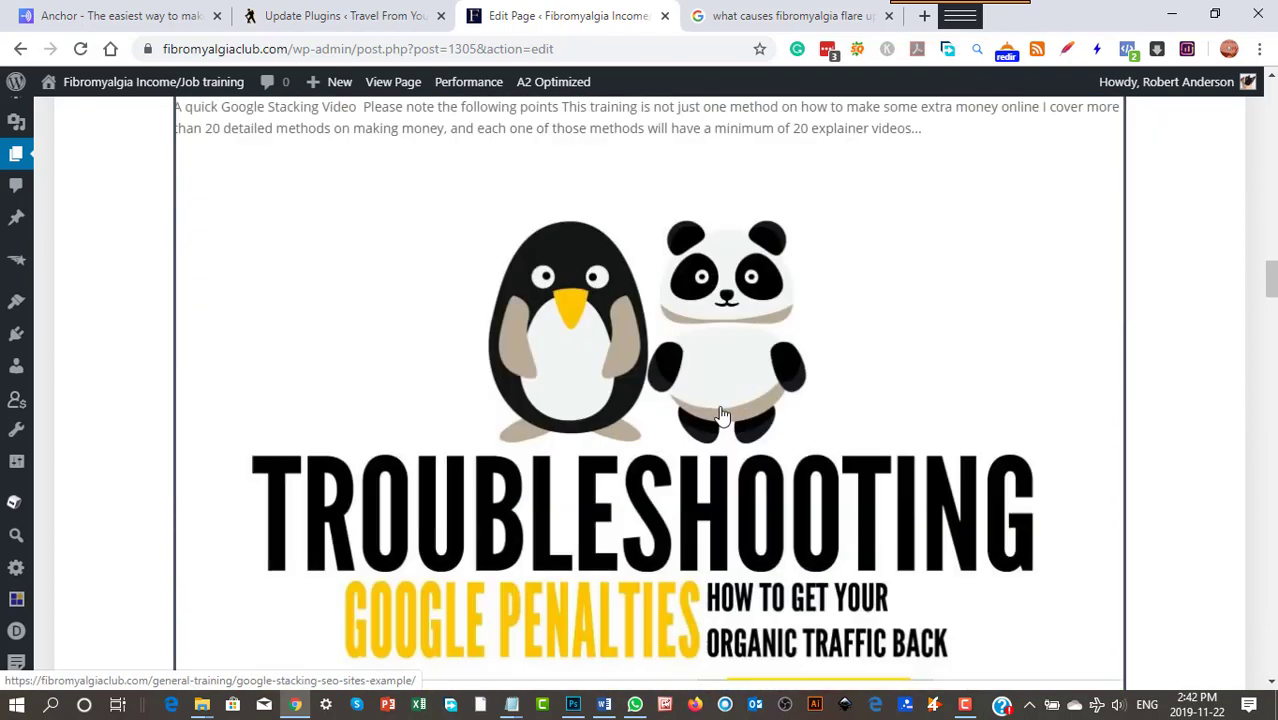
{"action": "scroll", "coordinate": [722, 415], "scroll_direction": "down", "scroll_amount": 20}
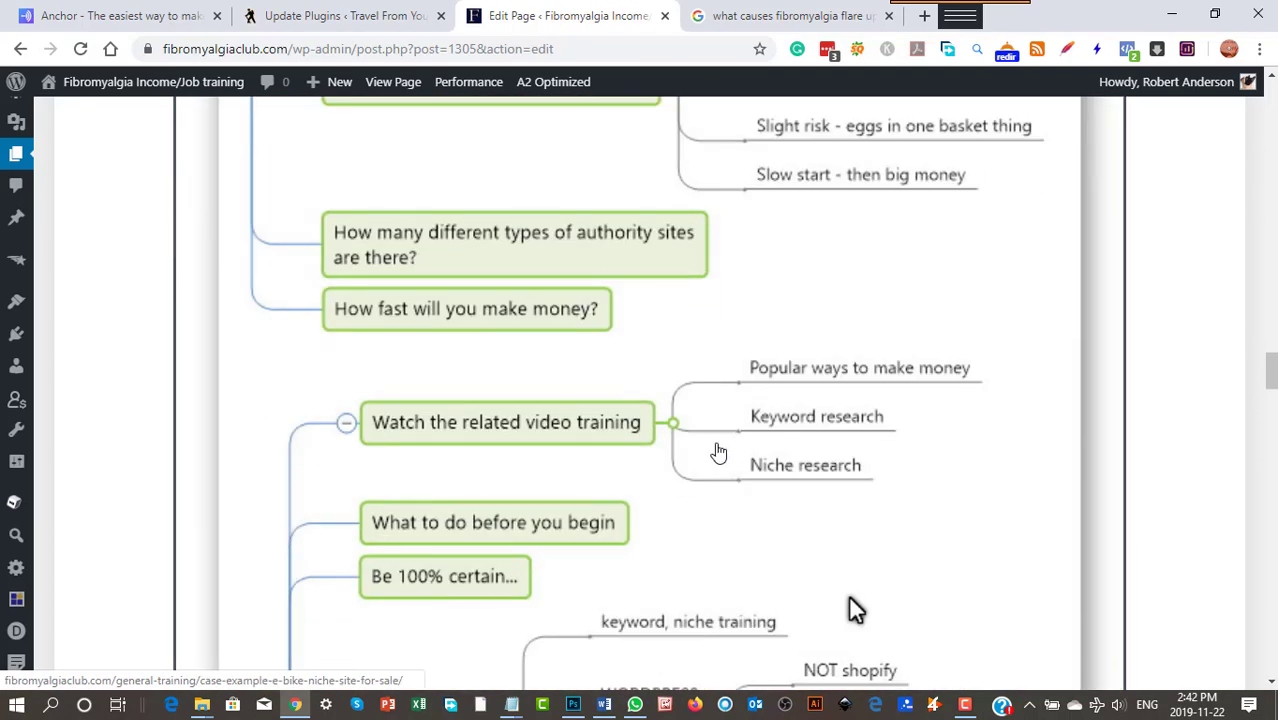
{"action": "scroll", "coordinate": [718, 452], "scroll_direction": "down", "scroll_amount": 20}
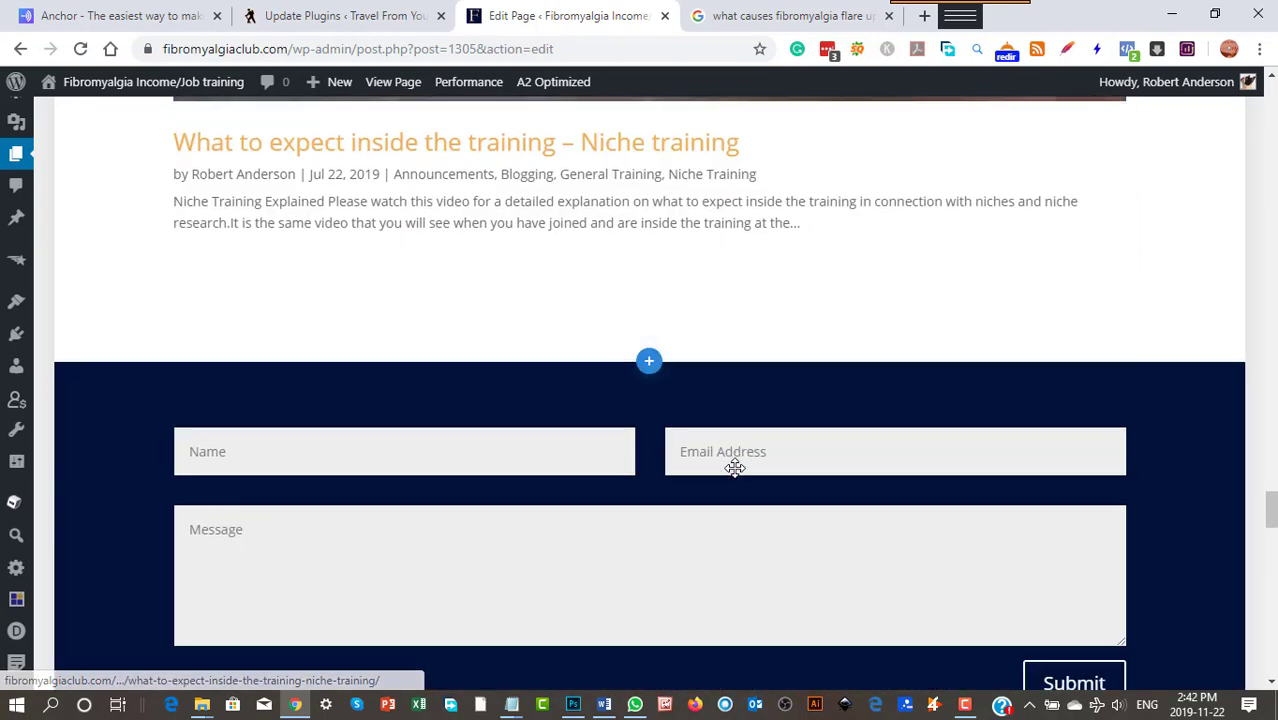
{"action": "scroll", "coordinate": [739, 470], "scroll_direction": "down", "scroll_amount": 8}
{"action": "scroll", "coordinate": [745, 473], "scroll_direction": "up", "scroll_amount": 4}
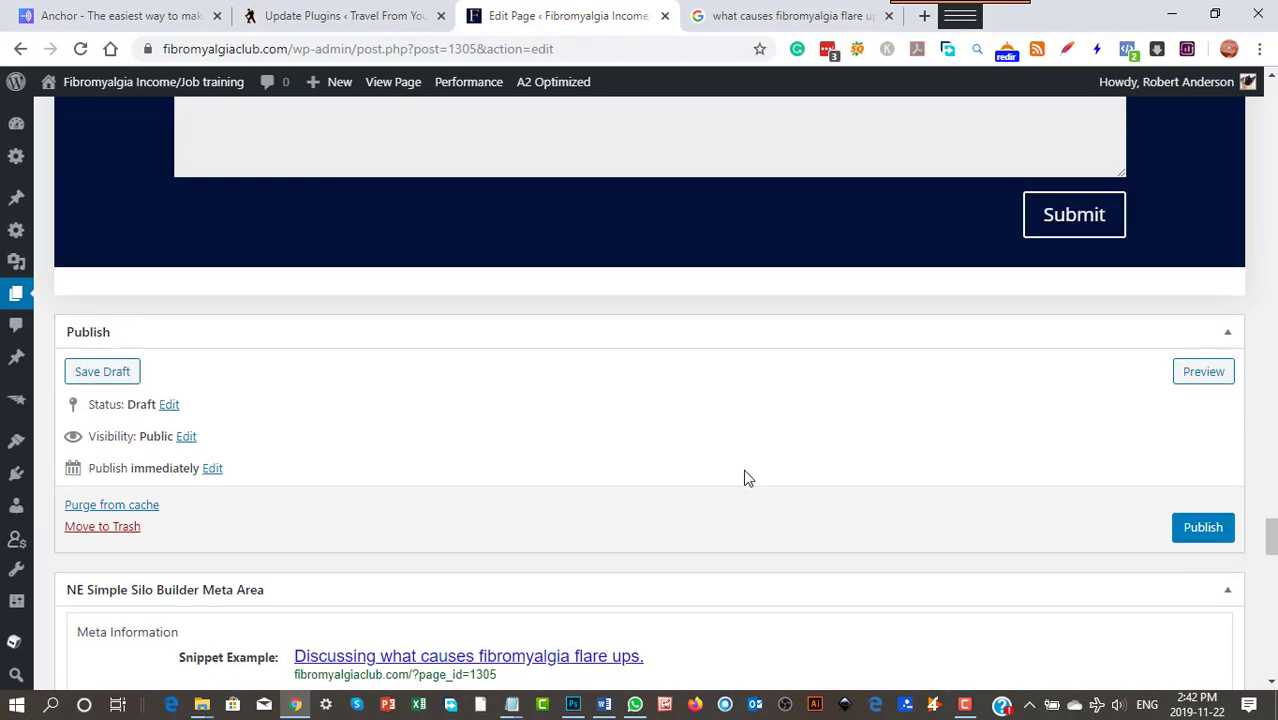
{"action": "scroll", "coordinate": [743, 469], "scroll_direction": "up", "scroll_amount": 1}
{"action": "scroll", "coordinate": [743, 469], "scroll_direction": "down", "scroll_amount": 4}
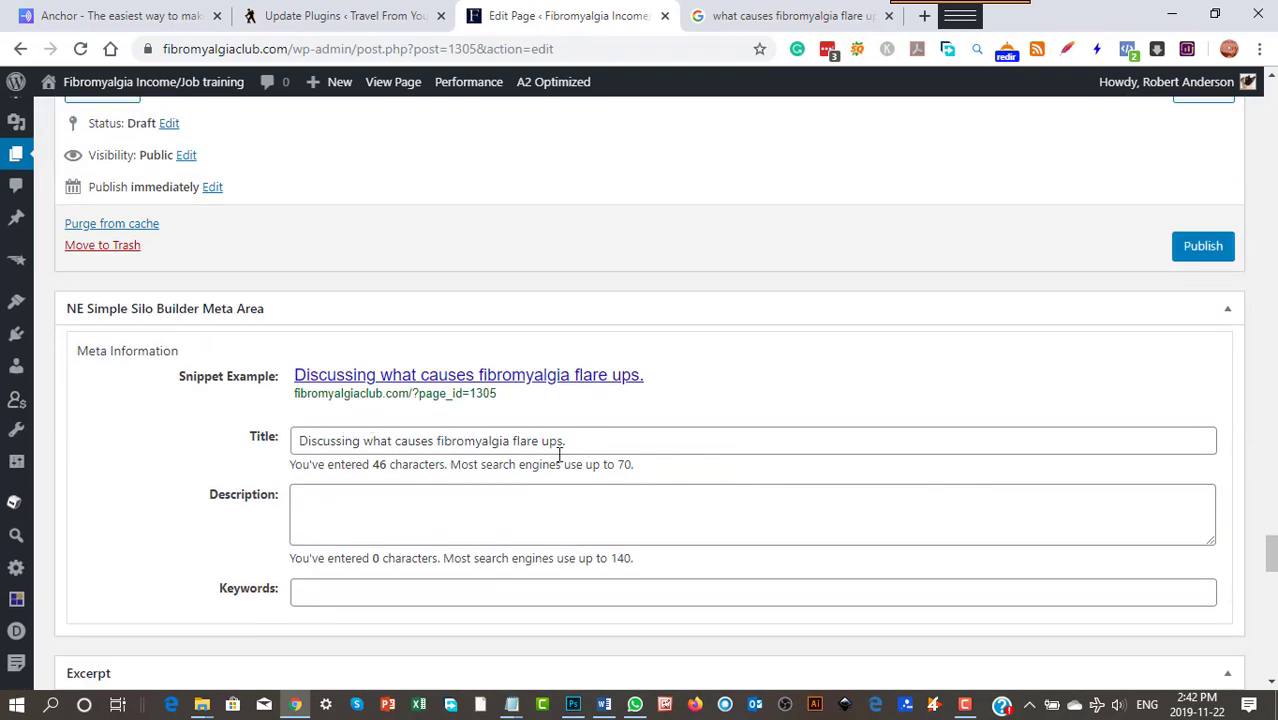
{"action": "left_click", "coordinate": [379, 447]}
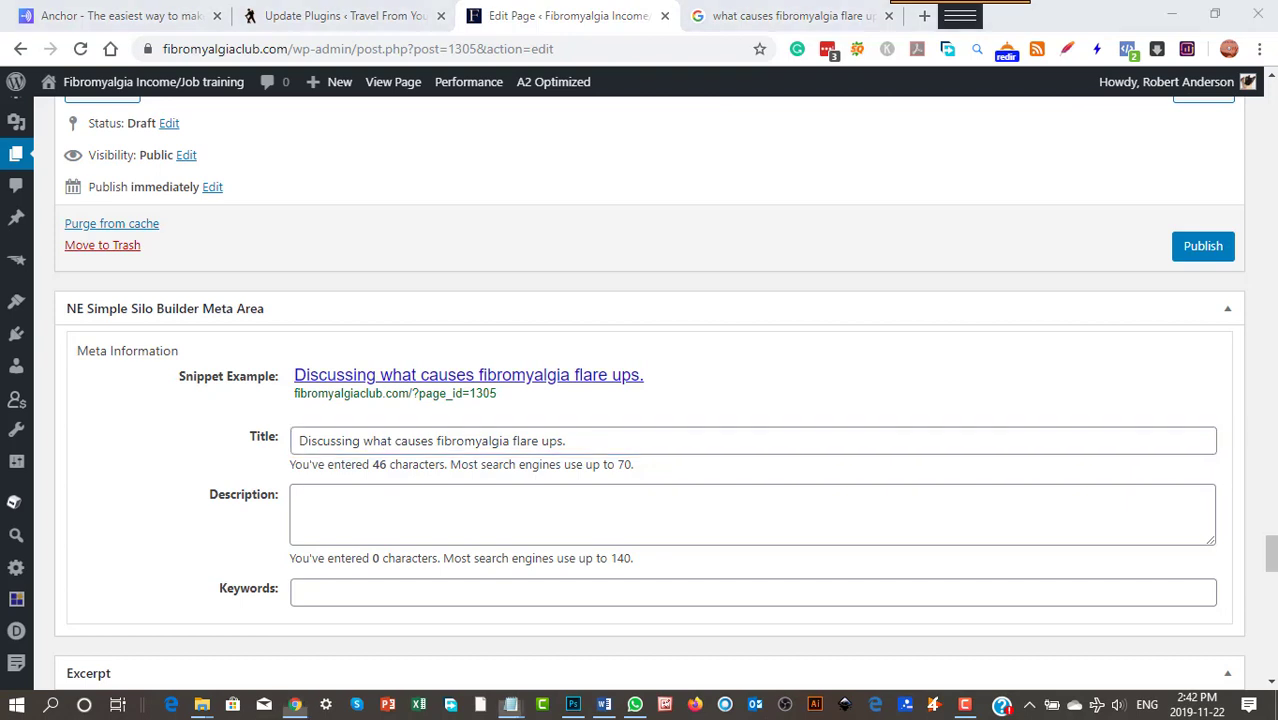
Switch to the Notepad notes and copy the two description lines starting "Looking into the issues" and "To be honest"
{"action": "left_click_drag", "start_coordinate": [2, 325], "coordinate": [674, 188]}
{"action": "left_click", "coordinate": [585, 388]}
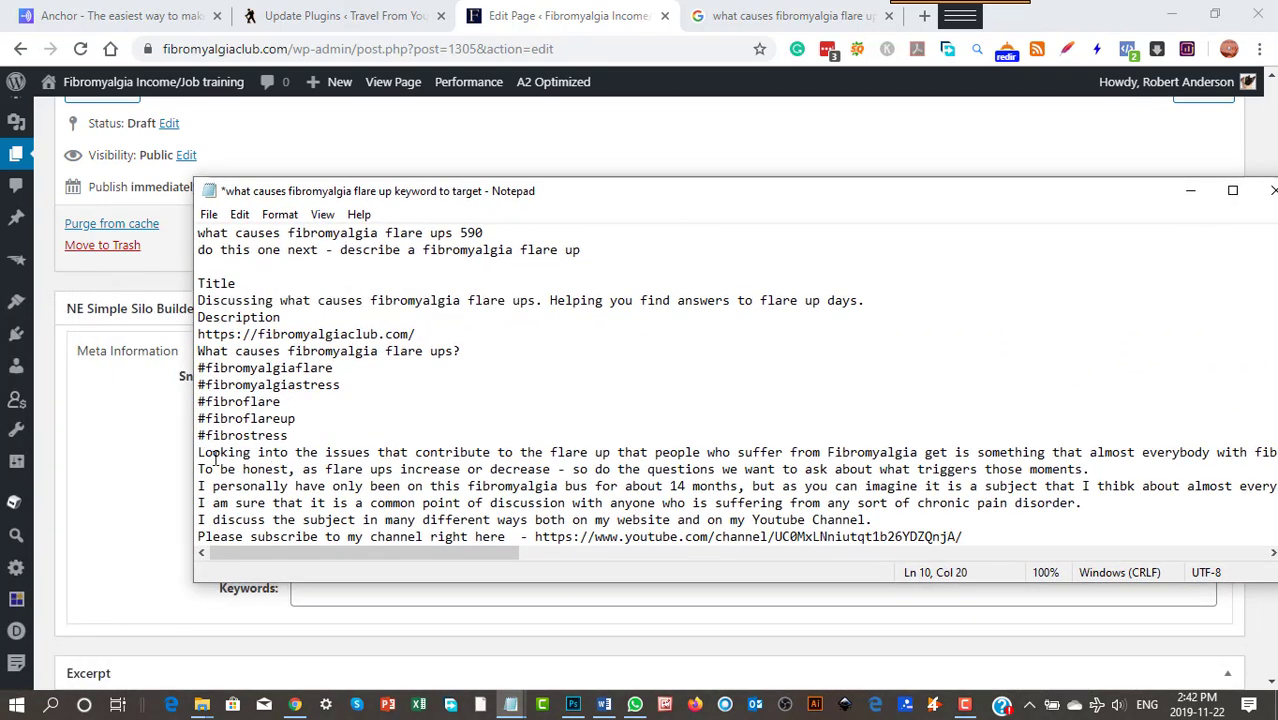
{"action": "left_click_drag", "start_coordinate": [197, 452], "coordinate": [1122, 468]}
{"action": "right_click", "coordinate": [960, 455]}
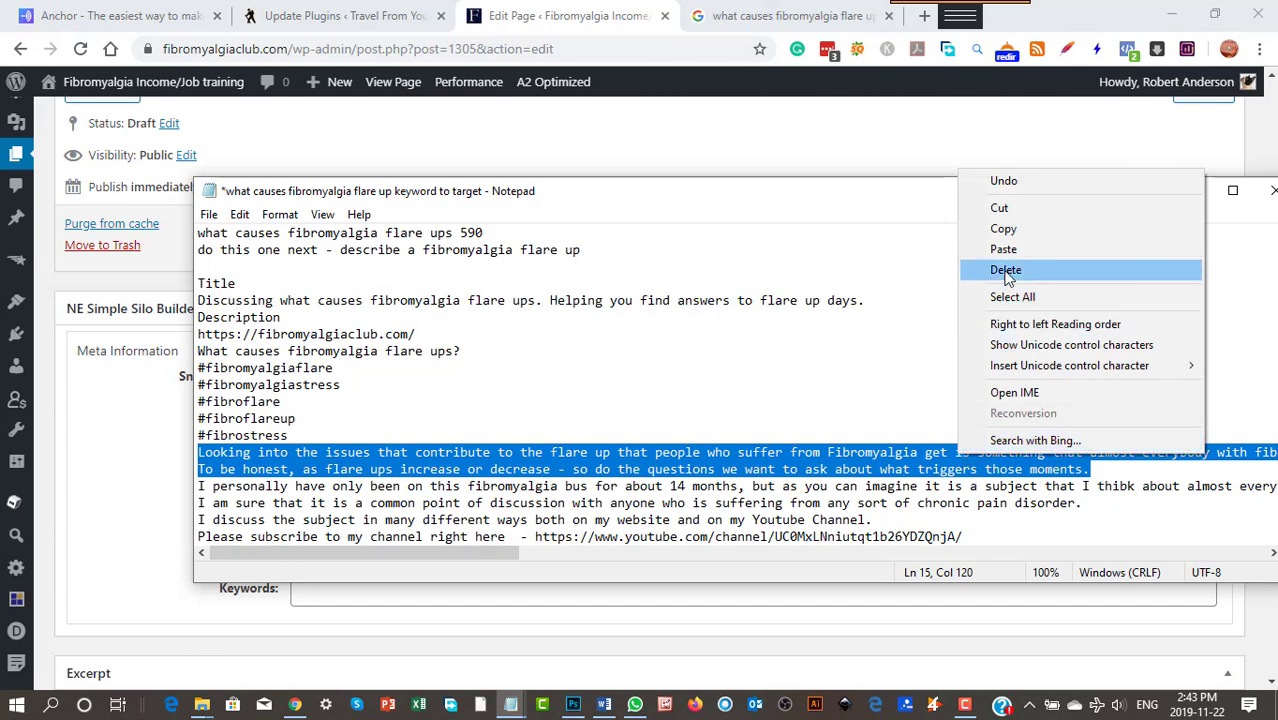
{"action": "left_click", "coordinate": [1010, 230]}
{"action": "left_click_drag", "start_coordinate": [856, 198], "coordinate": [0, 192]}
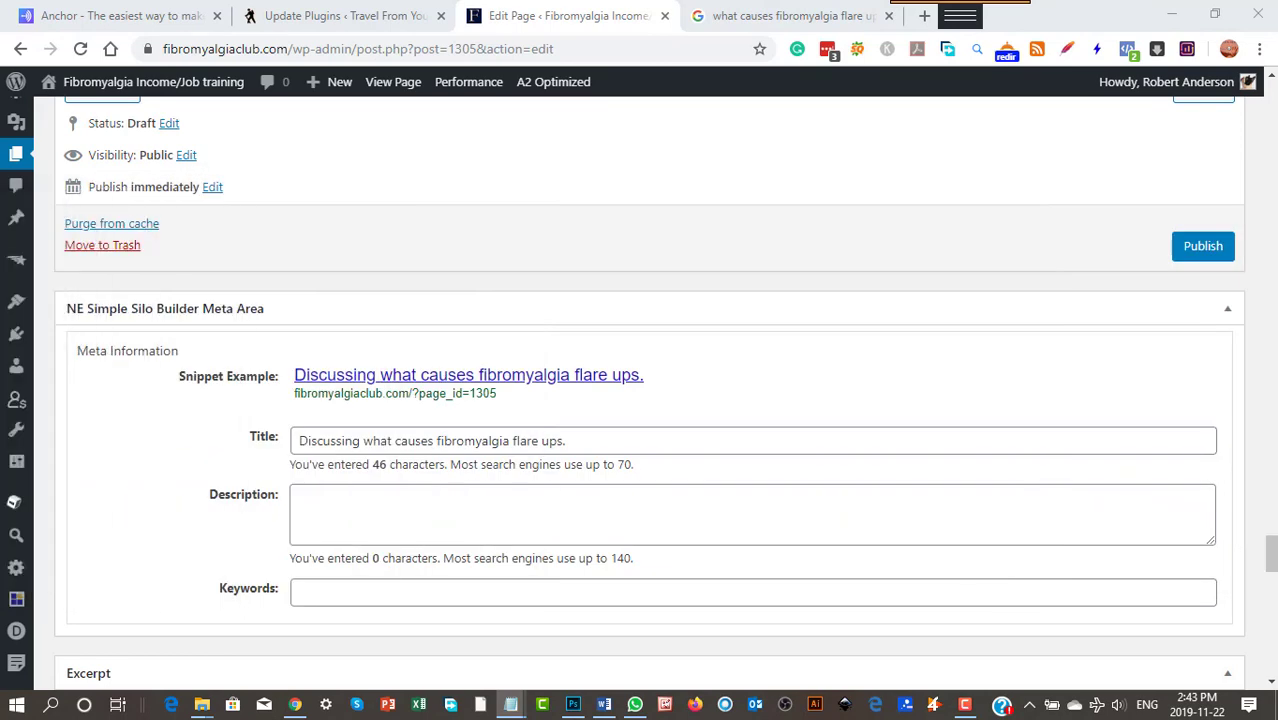
Paste the copied lines into the page's meta Description and accept the hyphen corrections "flare-up" and "flare-ups"
{"action": "right_click", "coordinate": [326, 498]}
{"action": "left_click", "coordinate": [367, 326]}
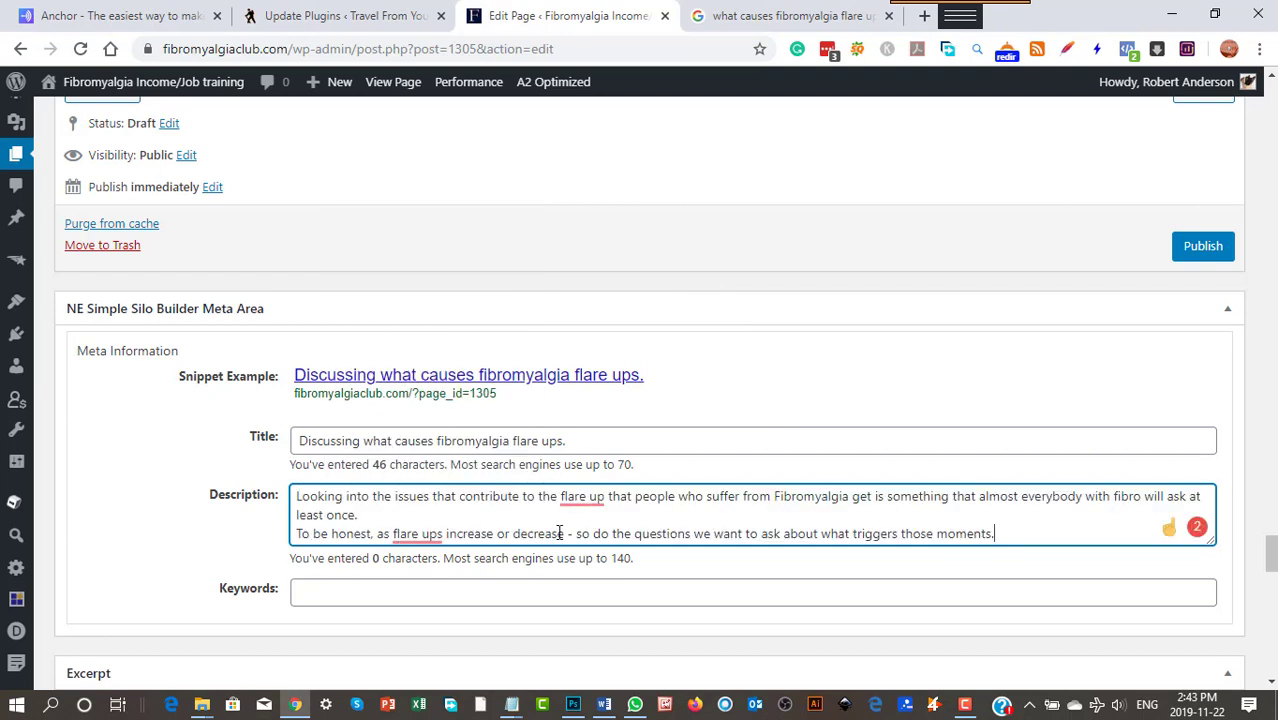
{"action": "mouse_move", "coordinate": [588, 506]}
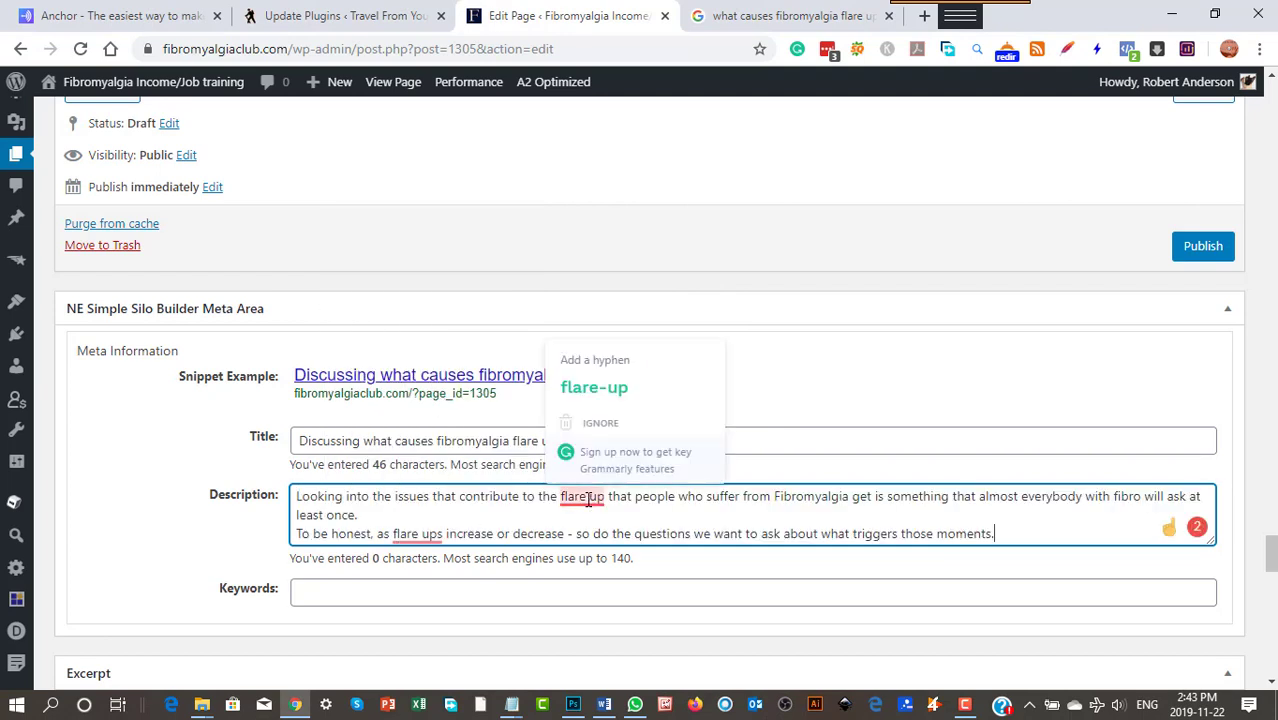
{"action": "left_click", "coordinate": [608, 392]}
{"action": "mouse_move", "coordinate": [425, 530]}
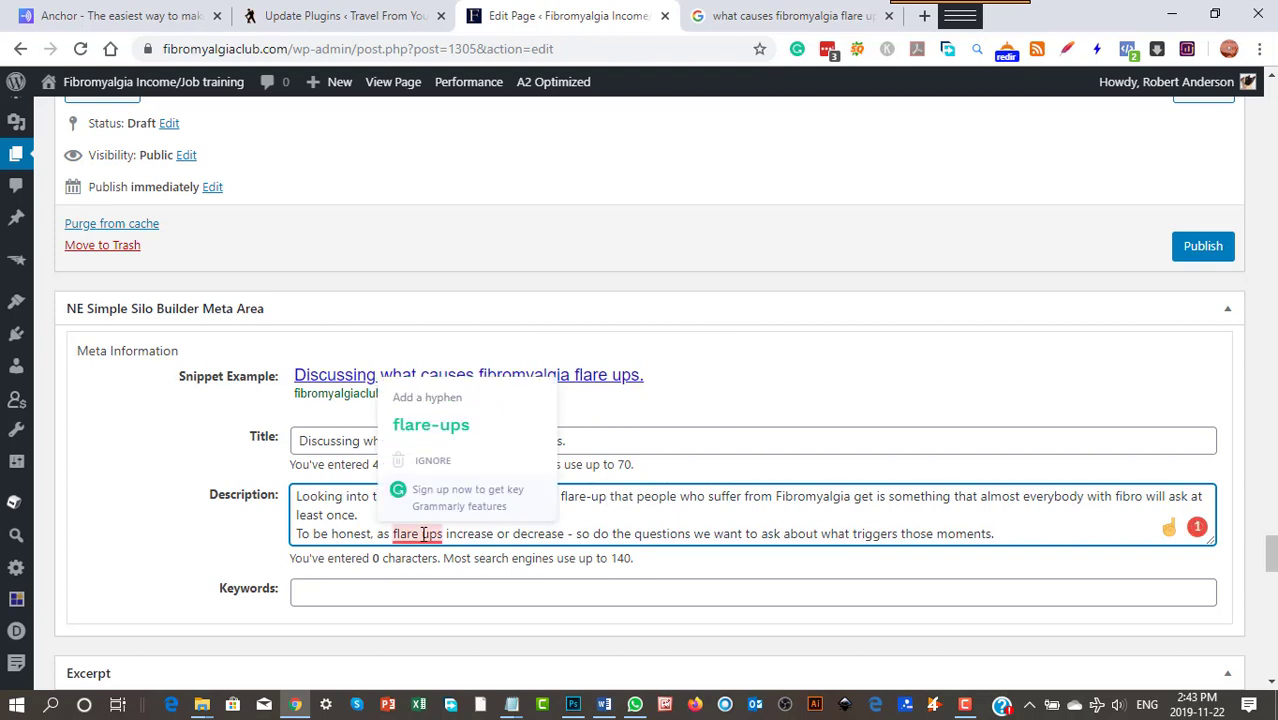
{"action": "left_click", "coordinate": [449, 432]}
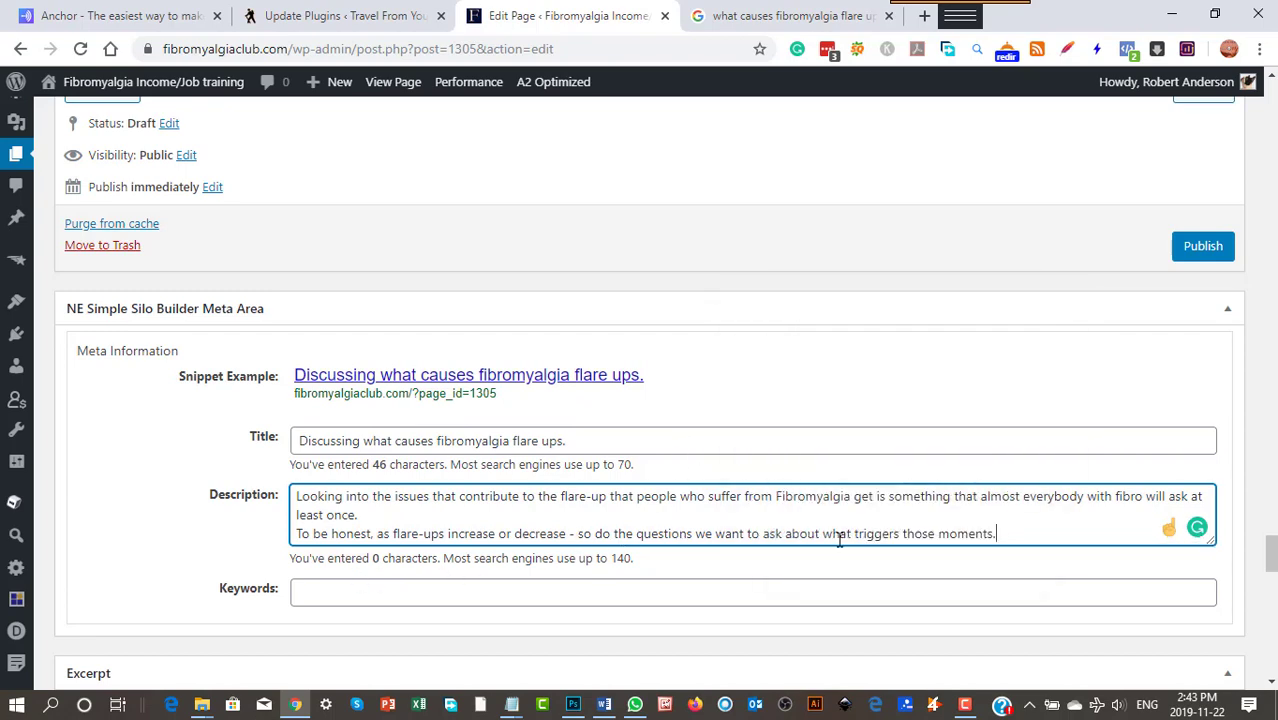
{"action": "left_click", "coordinate": [903, 535]}
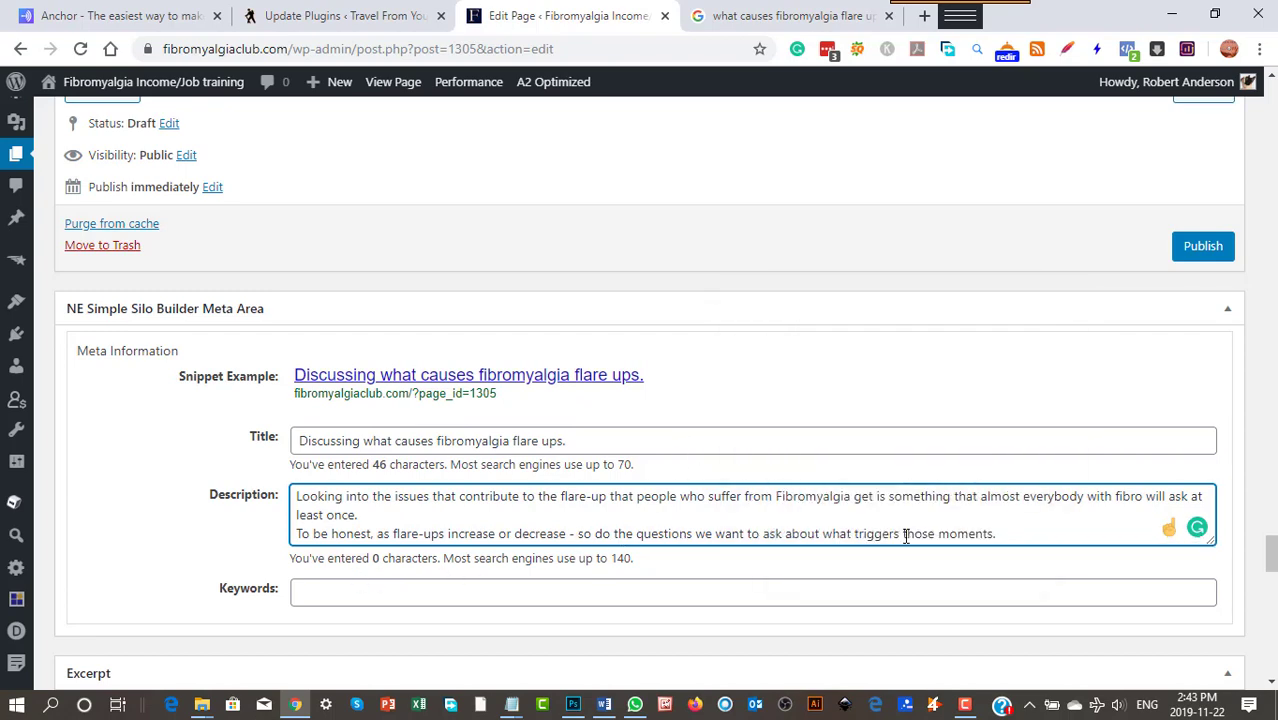
{"action": "left_click", "coordinate": [982, 535]}
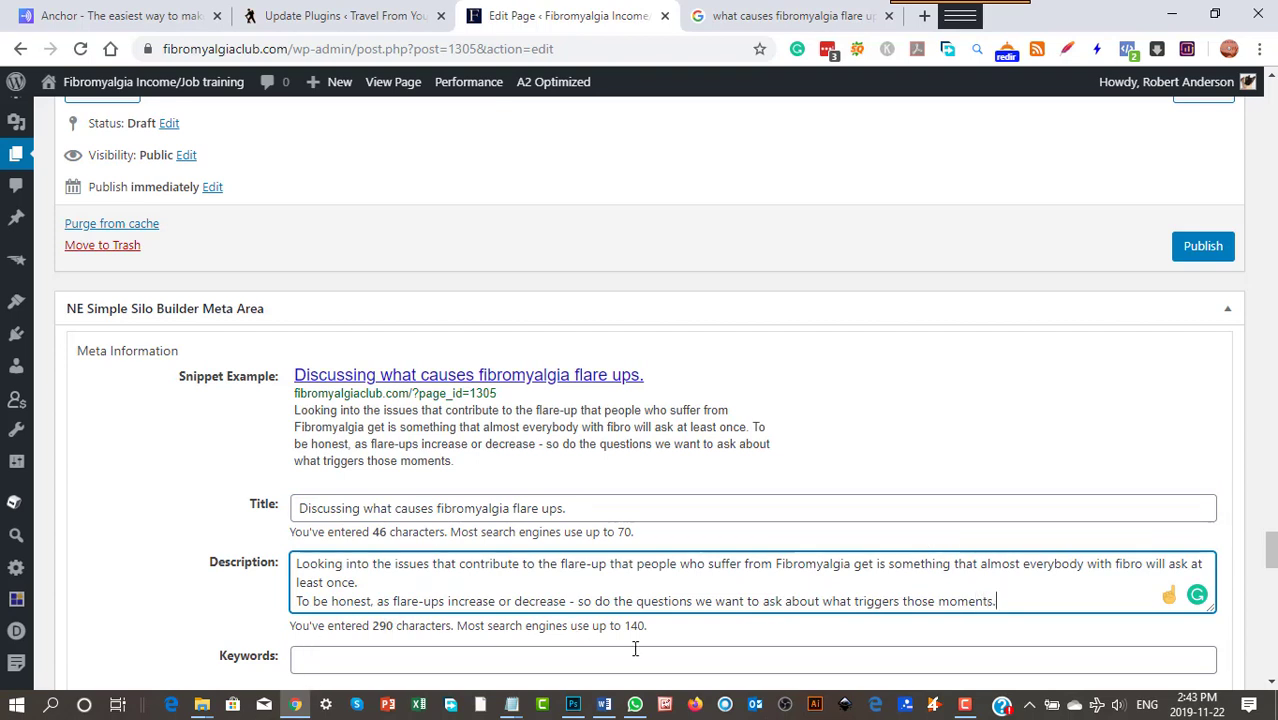
Delete the second line, starting "To be honest", and its line break from the meta Description
{"action": "left_click_drag", "start_coordinate": [1010, 603], "coordinate": [252, 617]}
{"action": "key", "text": "BackSpace"}
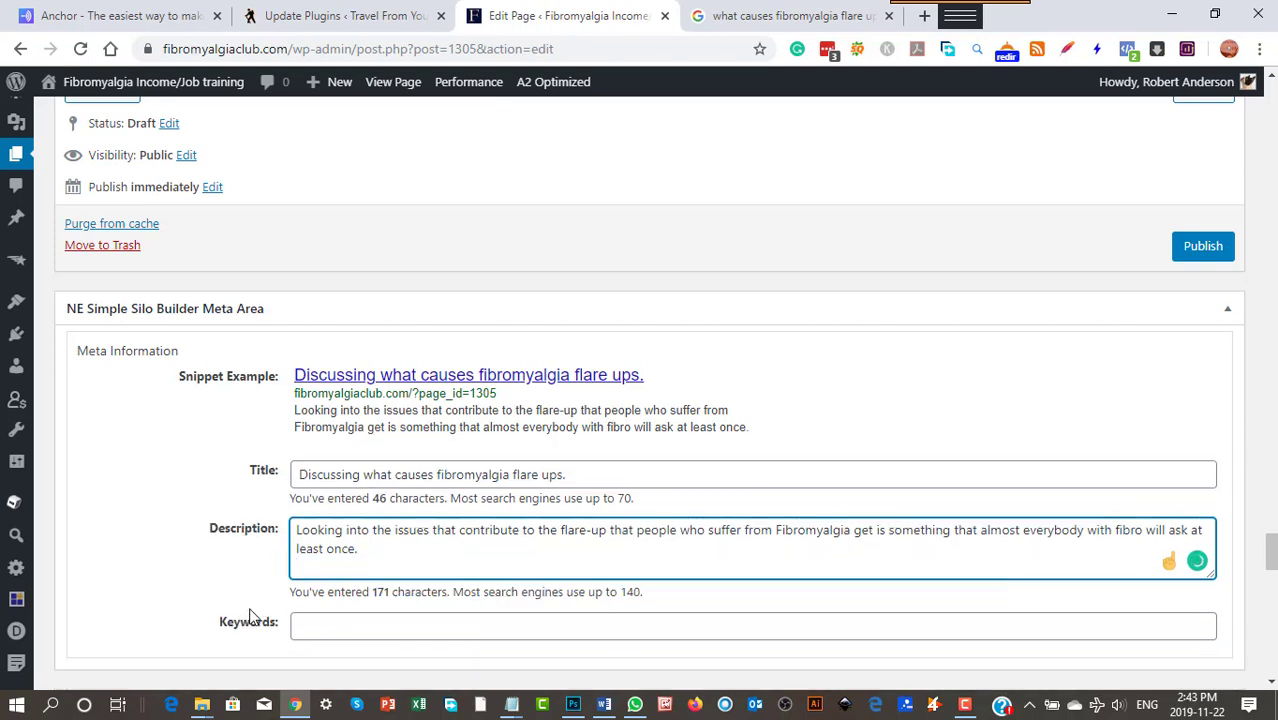
{"action": "key", "text": "BackSpace"}
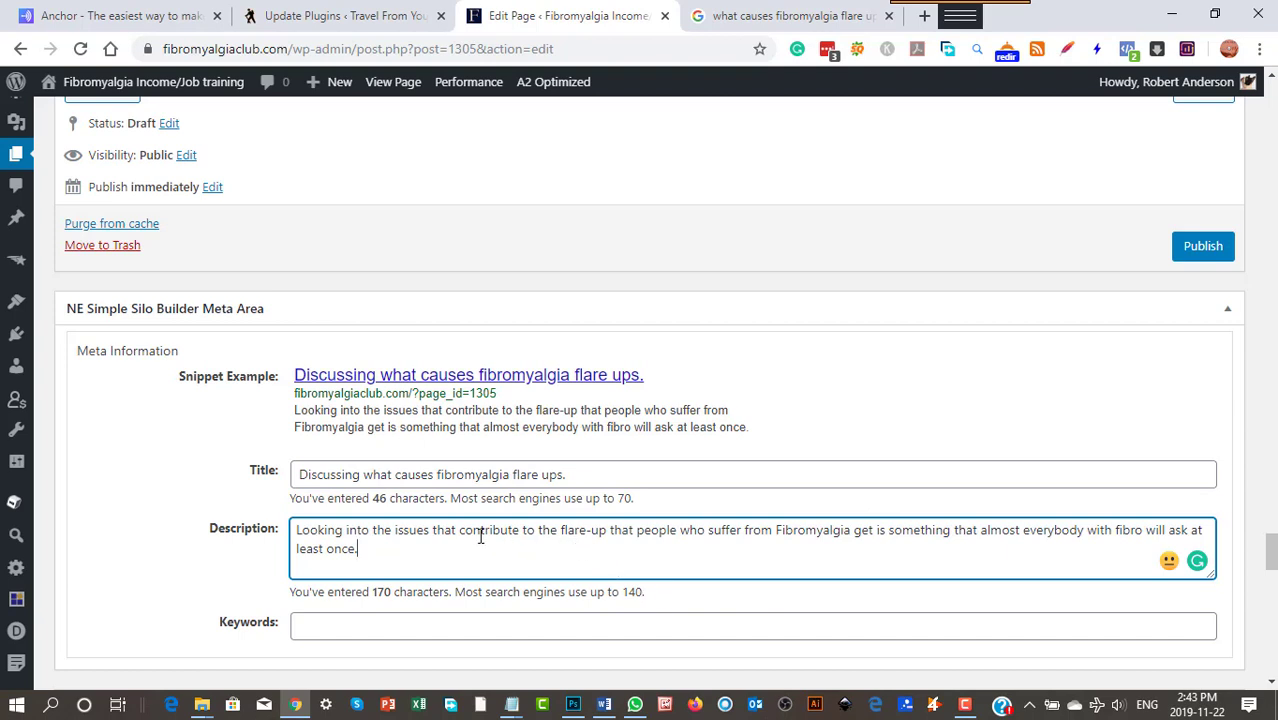
Replace "Looking into the i" in the meta Description so that it opens with "Issues that contribute"
{"action": "left_click", "coordinate": [398, 530]}
{"action": "left_click", "coordinate": [296, 530], "text": "shift"}
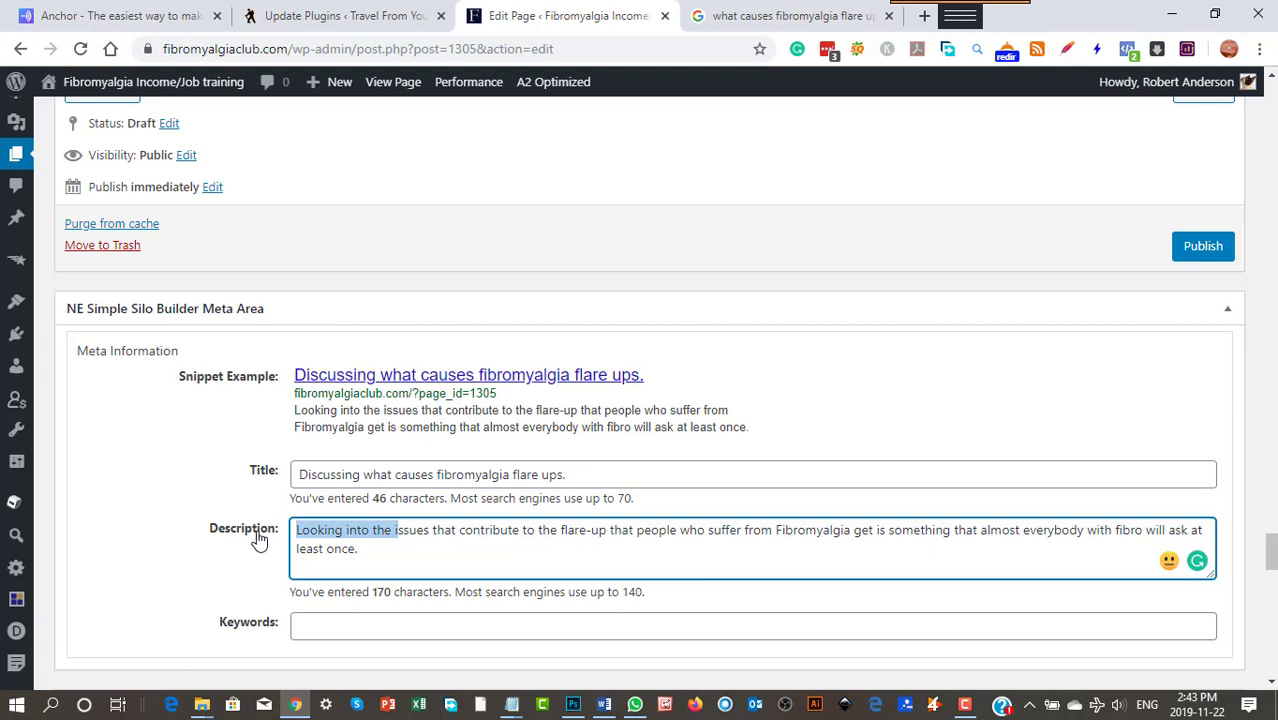
{"action": "type", "text": "I"}
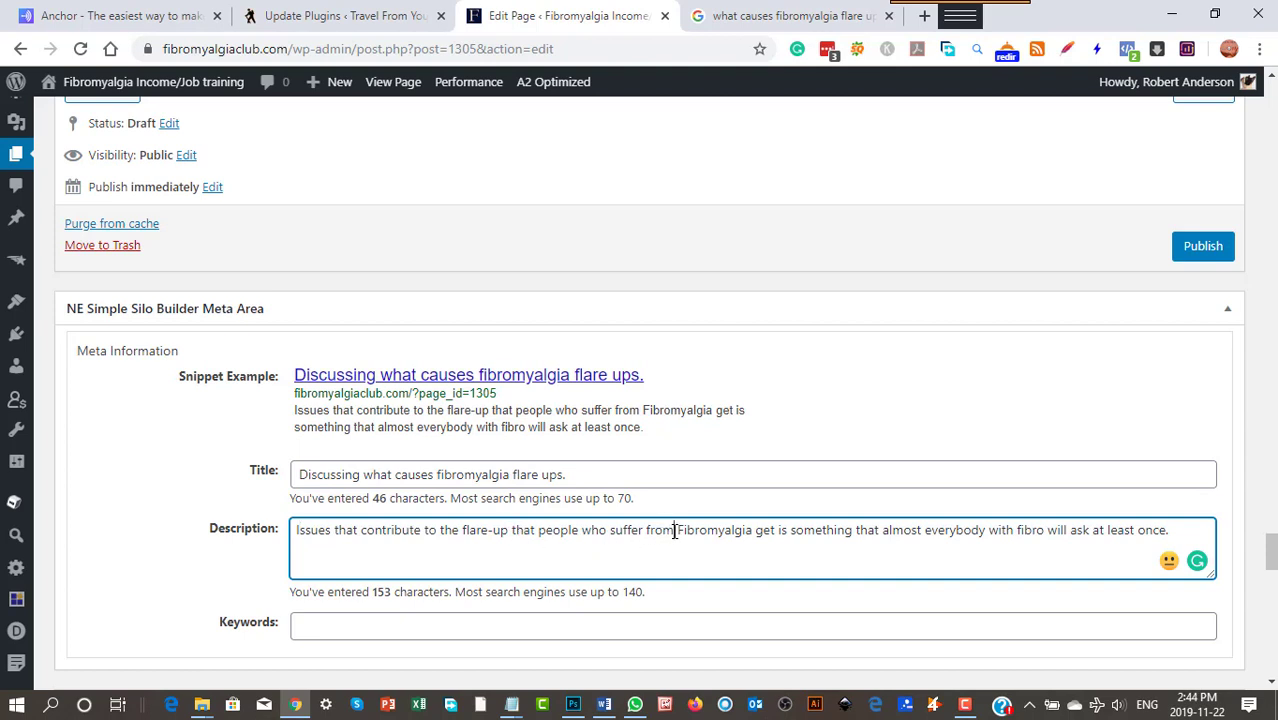
Replace "something that almost everybody with fibro will ask at least once" in the meta Description with "discussed here on this page."
{"action": "left_click_drag", "start_coordinate": [675, 531], "coordinate": [648, 532]}
{"action": "left_click", "coordinate": [753, 566]}
{"action": "left_click_drag", "start_coordinate": [1167, 530], "coordinate": [790, 541]}
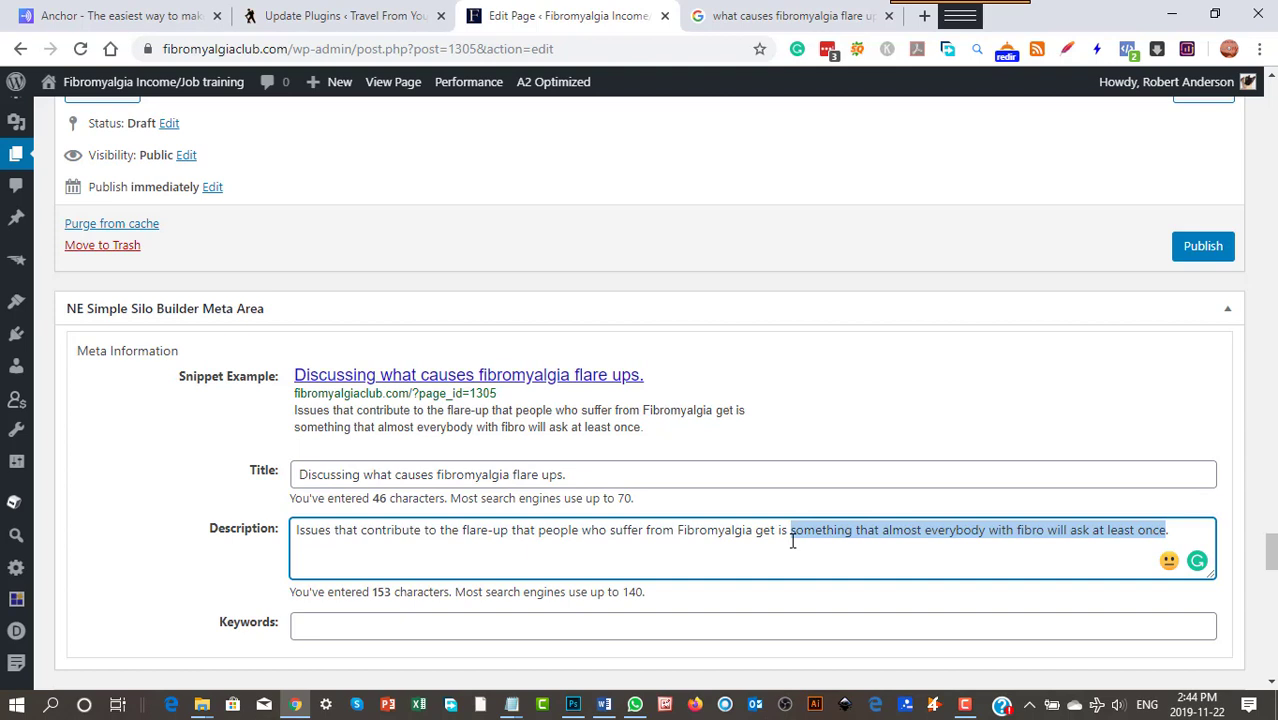
{"action": "type", "text": "discus"}
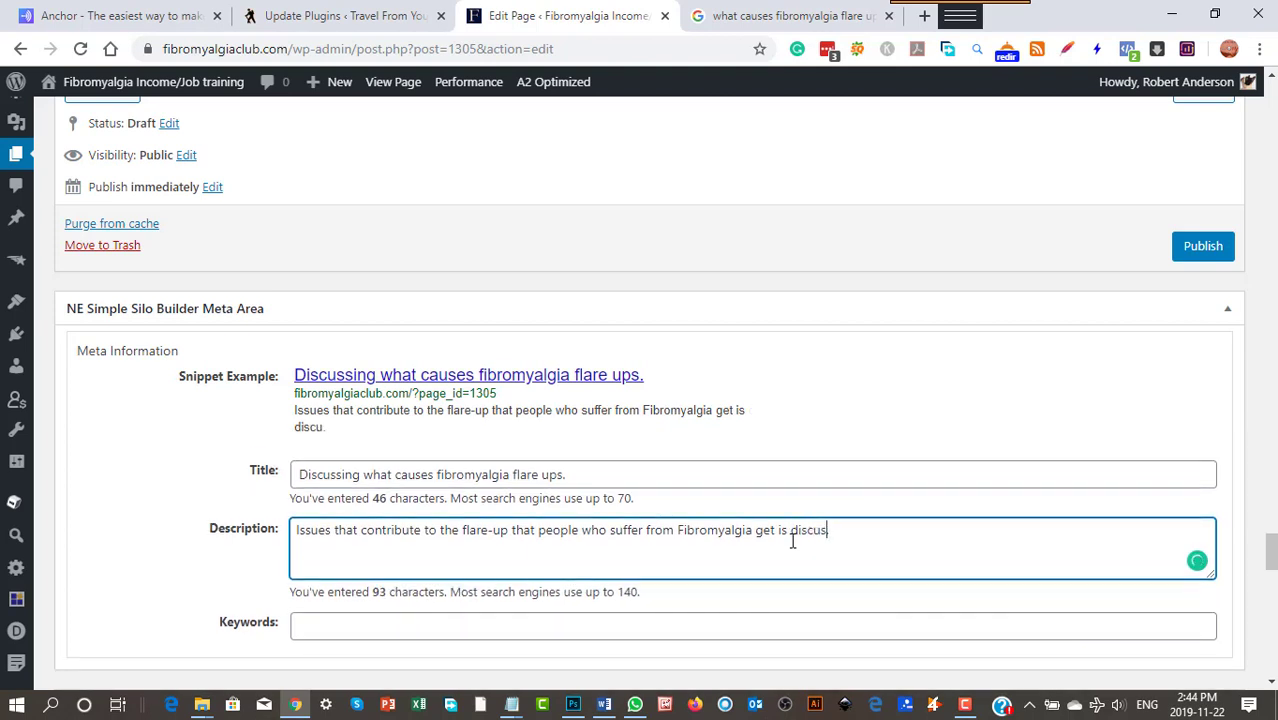
{"action": "type", "text": "sed he"}
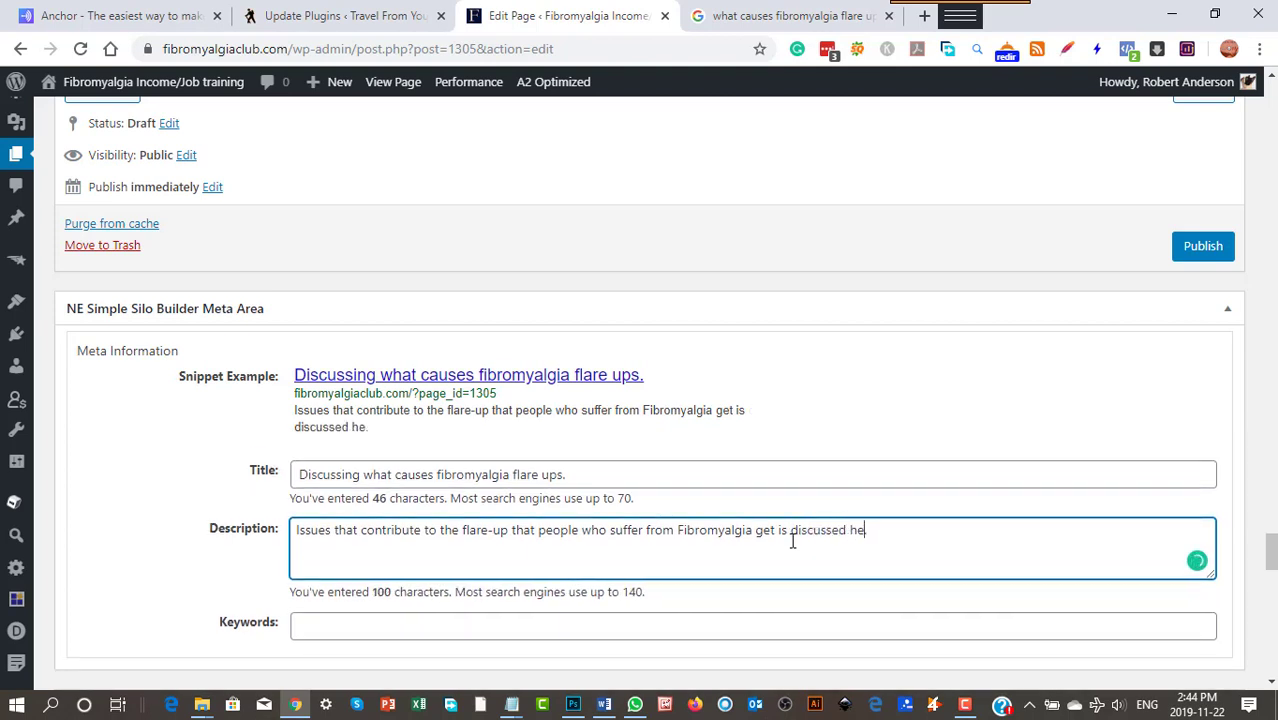
{"action": "type", "text": "re.n this page."}
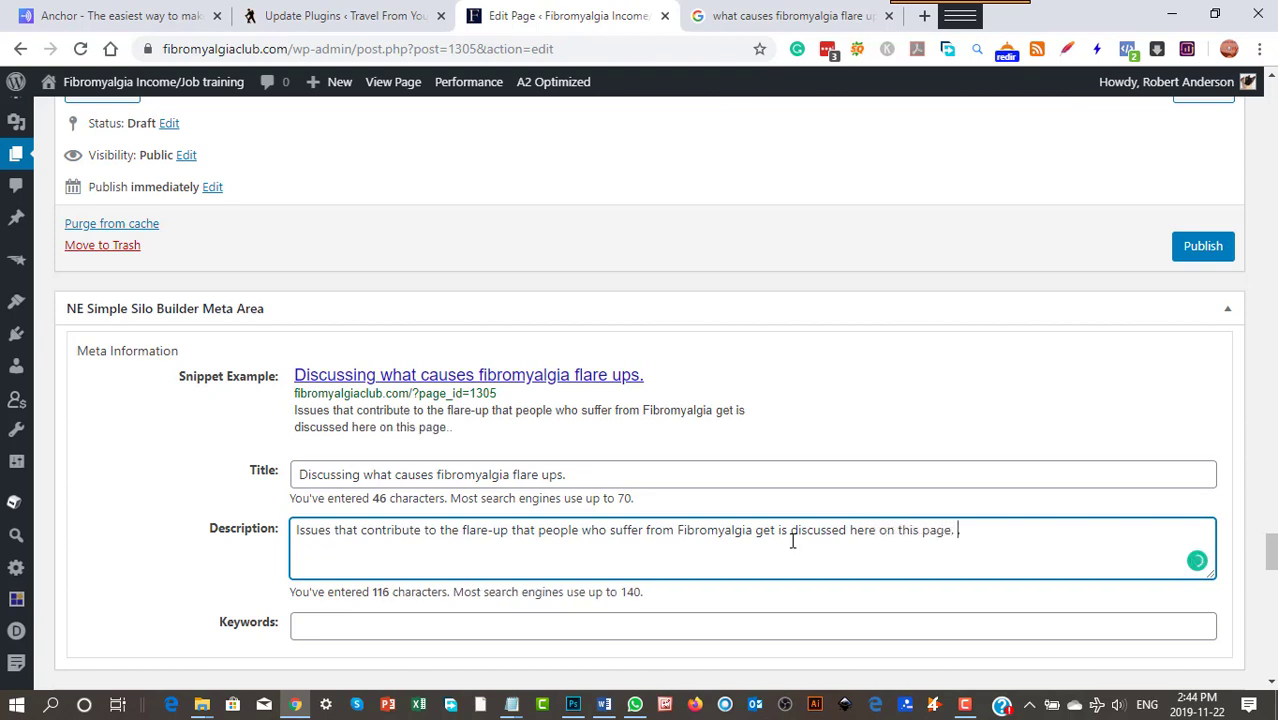
End the meta Description with the sentence "Please come in and see."
{"action": "type", "text": " Please "}
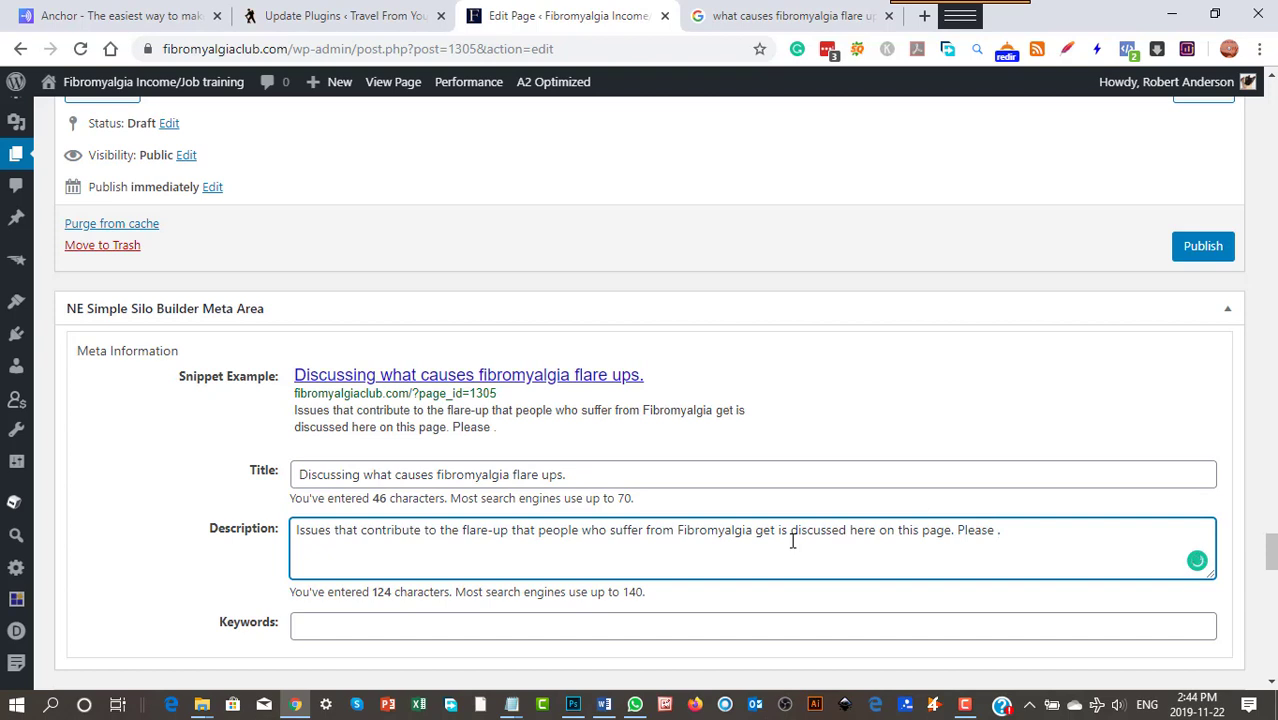
{"action": "type", "text": "come in a "}
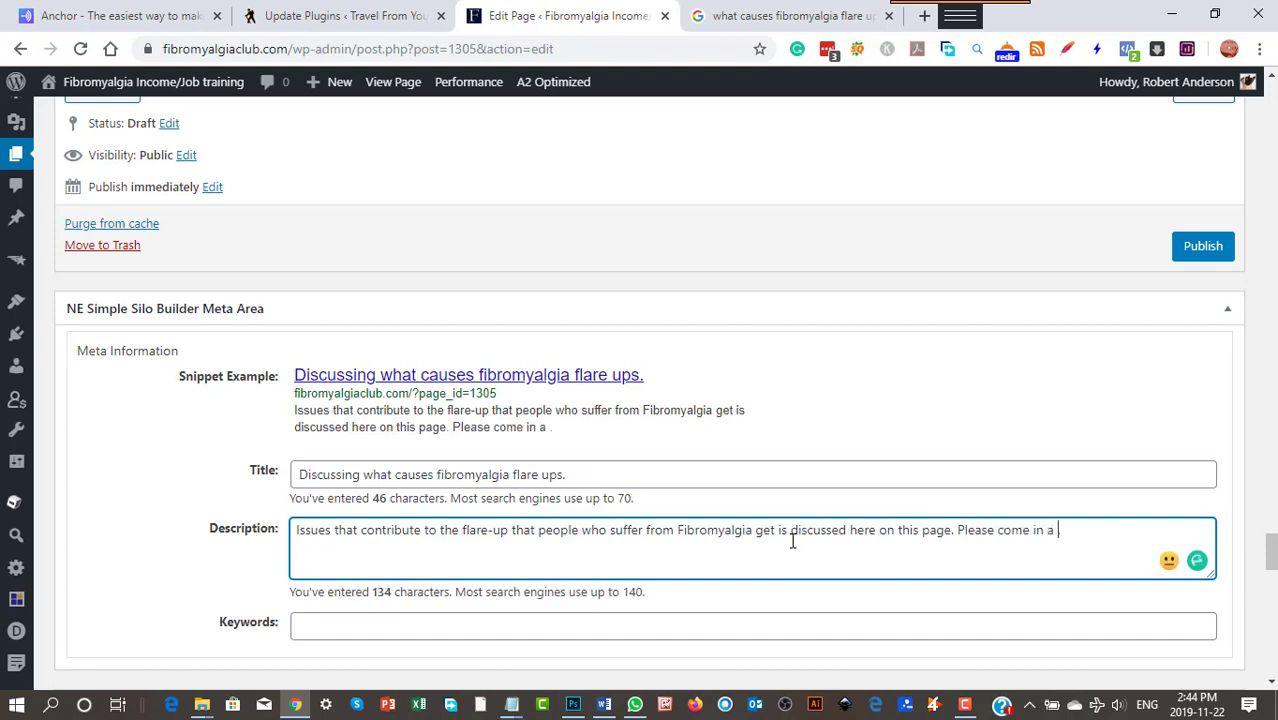
{"action": "type", "text": "see what."}
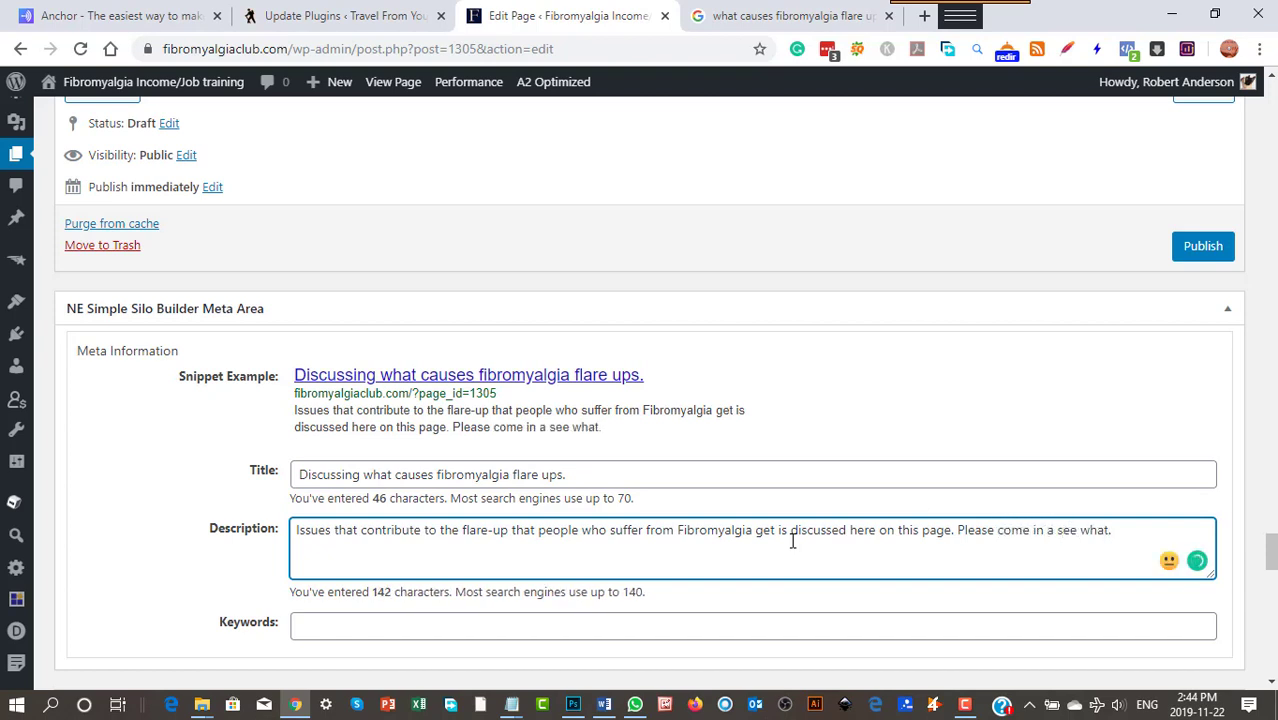
{"action": "key", "text": "BackSpace"}
{"action": "key", "text": "BackSpace"}
{"action": "key", "text": "BackSpace"}
{"action": "key", "text": "BackSpace"}
{"action": "left_click", "coordinate": [1055, 535]}
{"action": "type", "text": "n"}
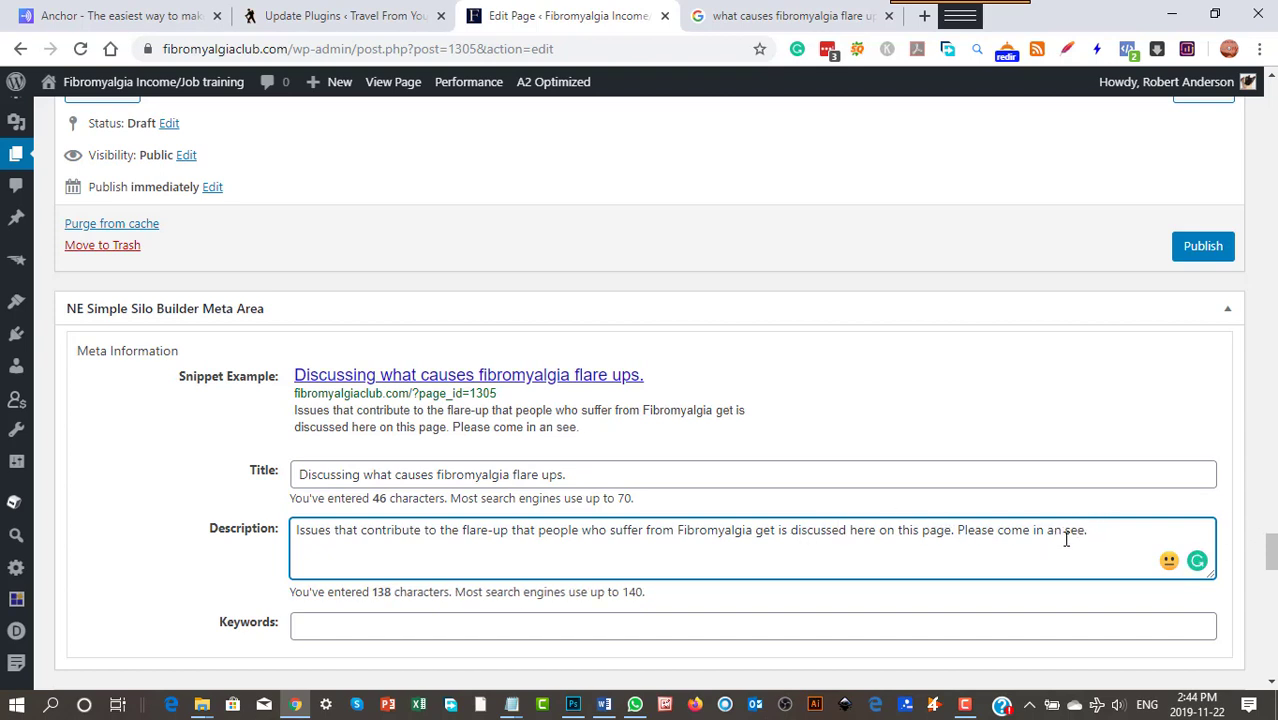
{"action": "type", "text": "d"}
Switch to the Notepad notes and copy the keyword line starting "what causes fibromyalgia flare ups, fibromyalgia"
{"action": "left_click_drag", "start_coordinate": [0, 160], "coordinate": [660, 106]}
{"action": "scroll", "coordinate": [702, 385], "scroll_direction": "down", "scroll_amount": 3}
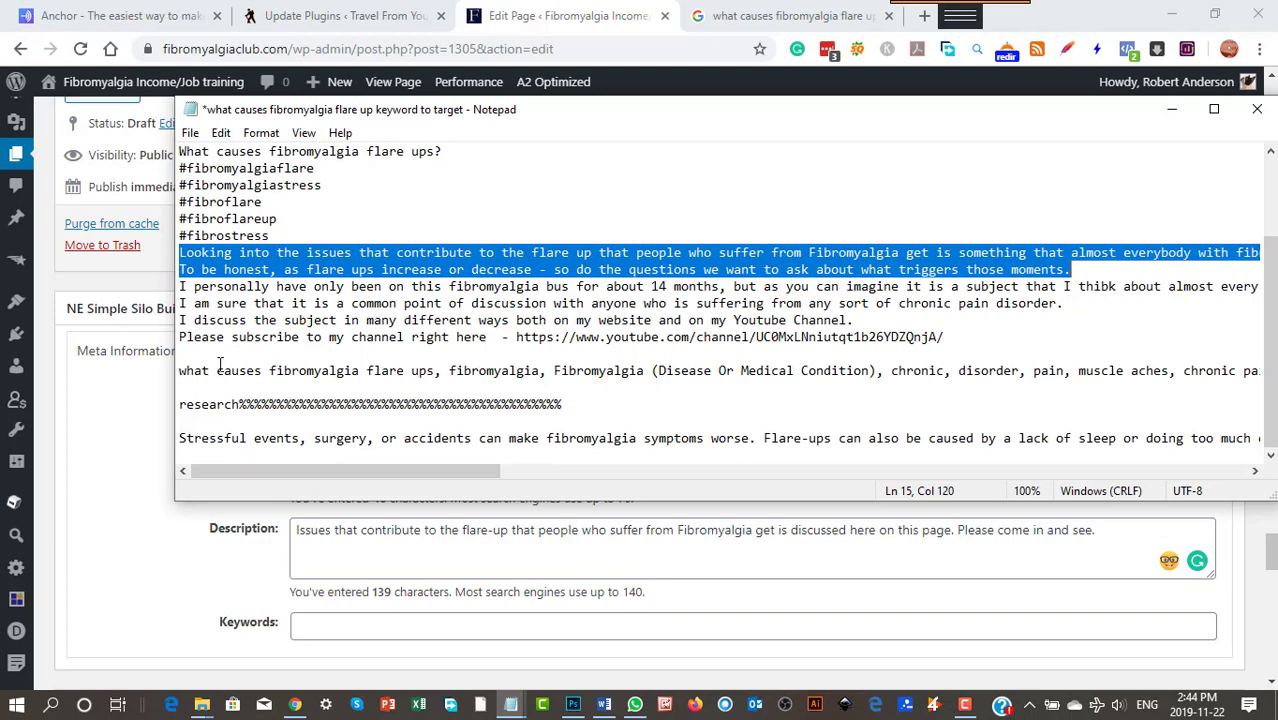
{"action": "left_click_drag", "start_coordinate": [179, 371], "coordinate": [1149, 381]}
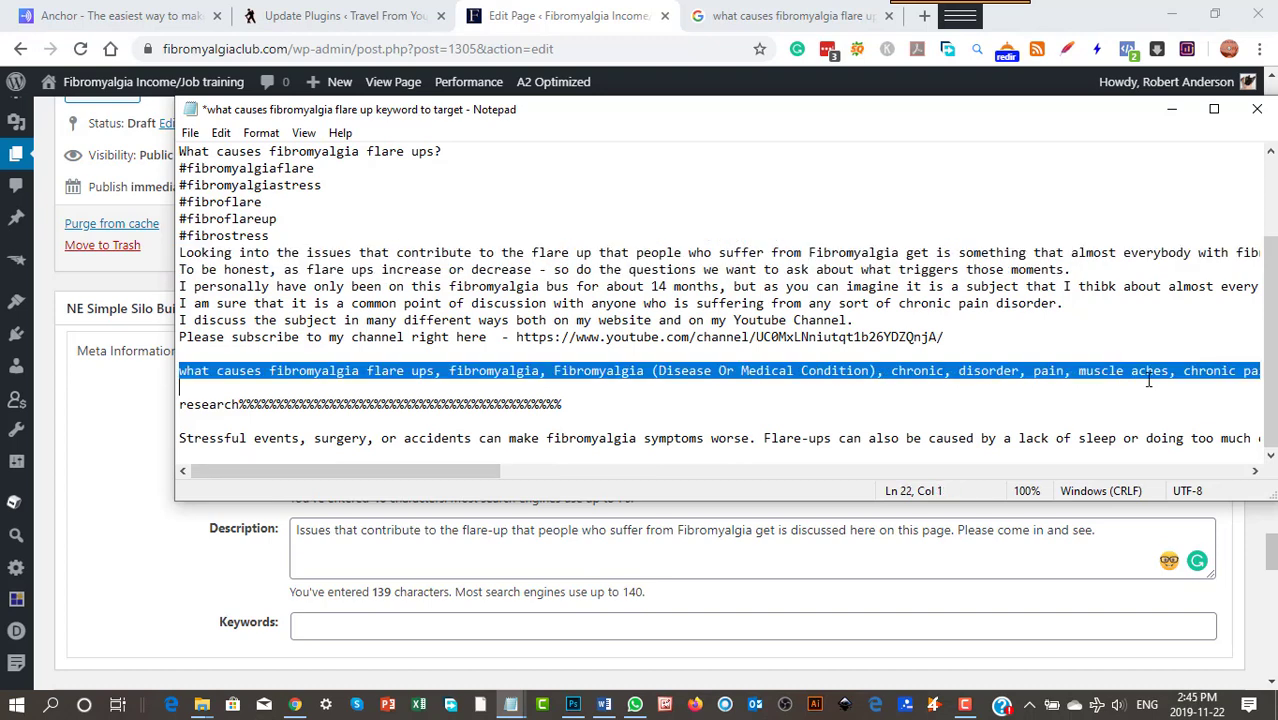
{"action": "right_click", "coordinate": [755, 371]}
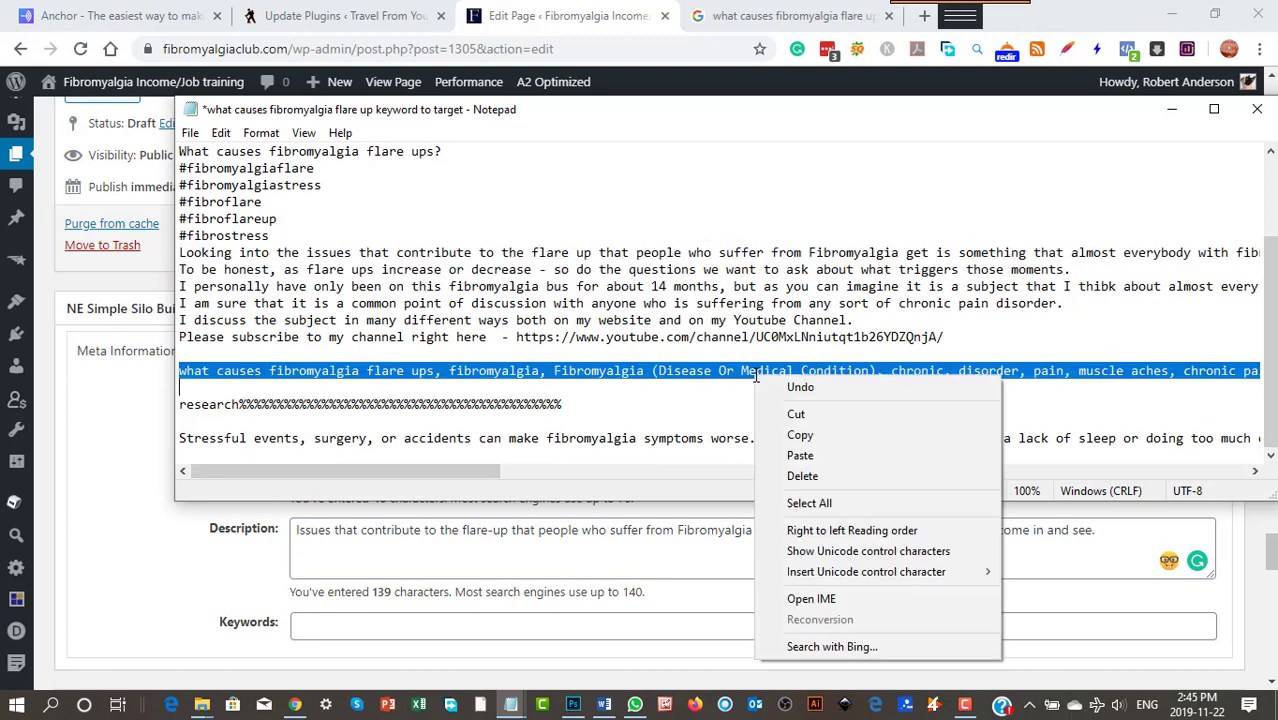
{"action": "left_click", "coordinate": [804, 438]}
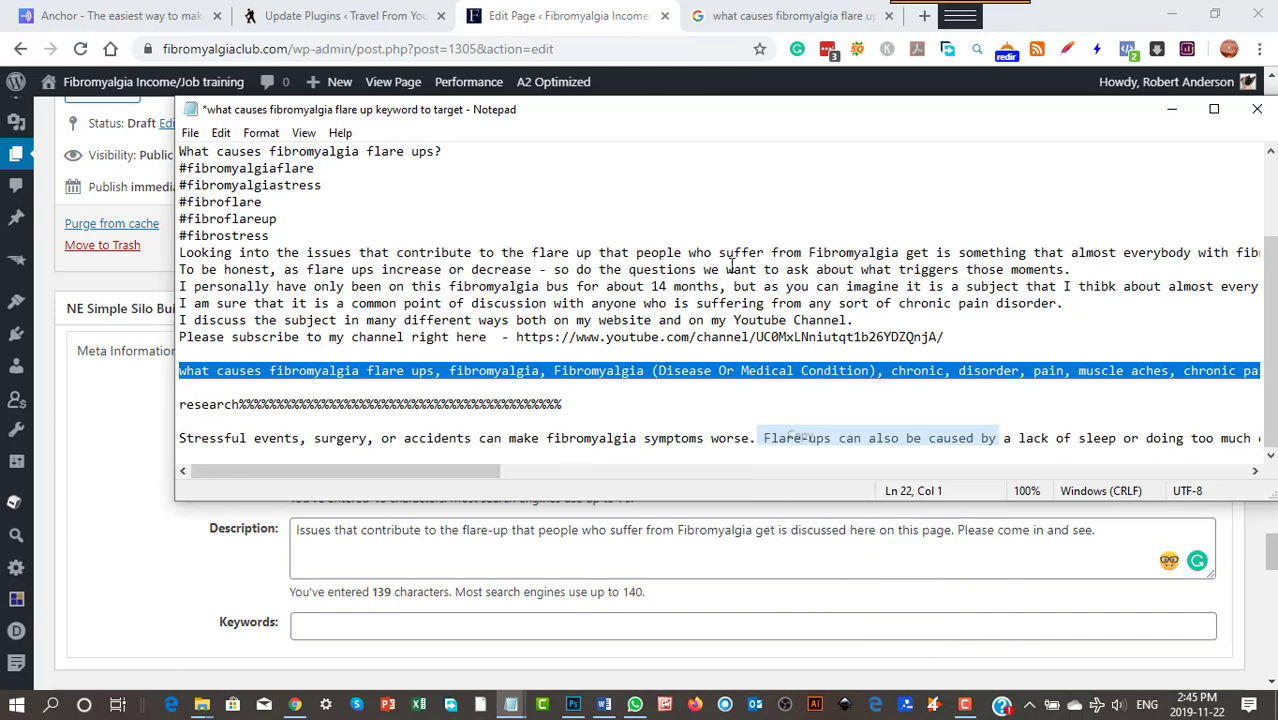
Return to the page editor in the browser and paste the copied keyword list into the meta Keywords
{"action": "left_click", "coordinate": [271, 14]}
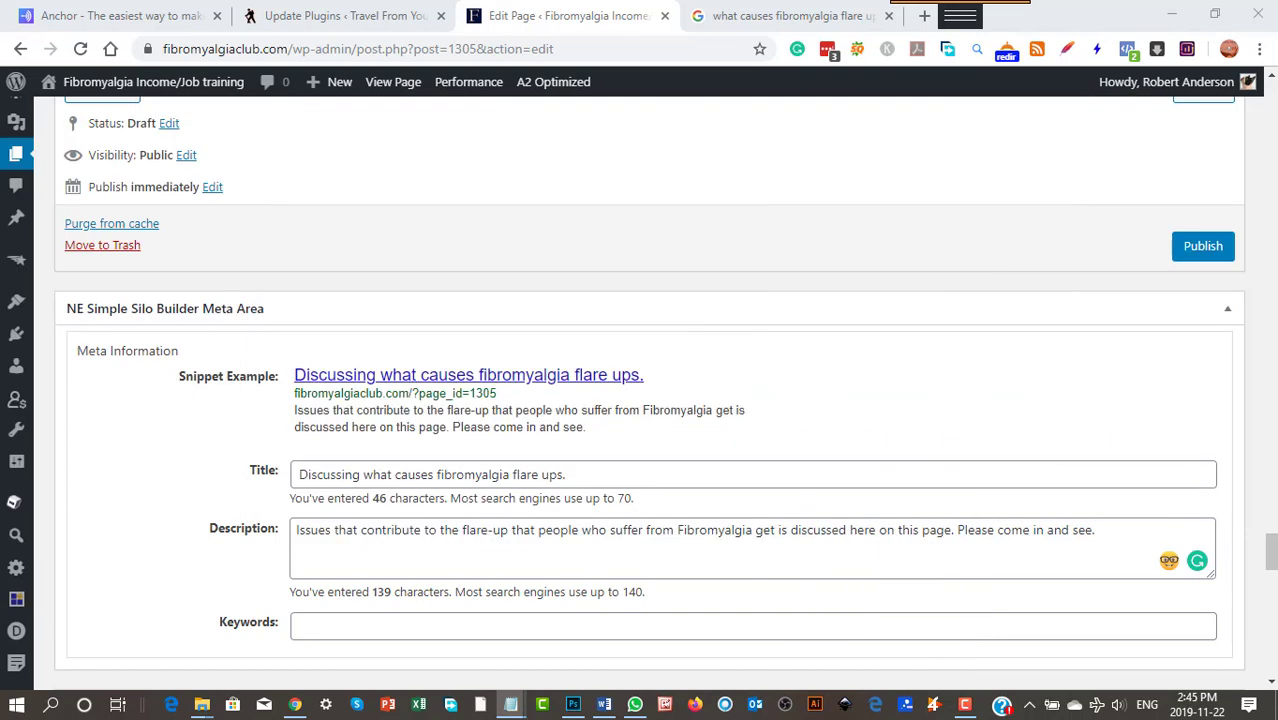
{"action": "right_click", "coordinate": [310, 630]}
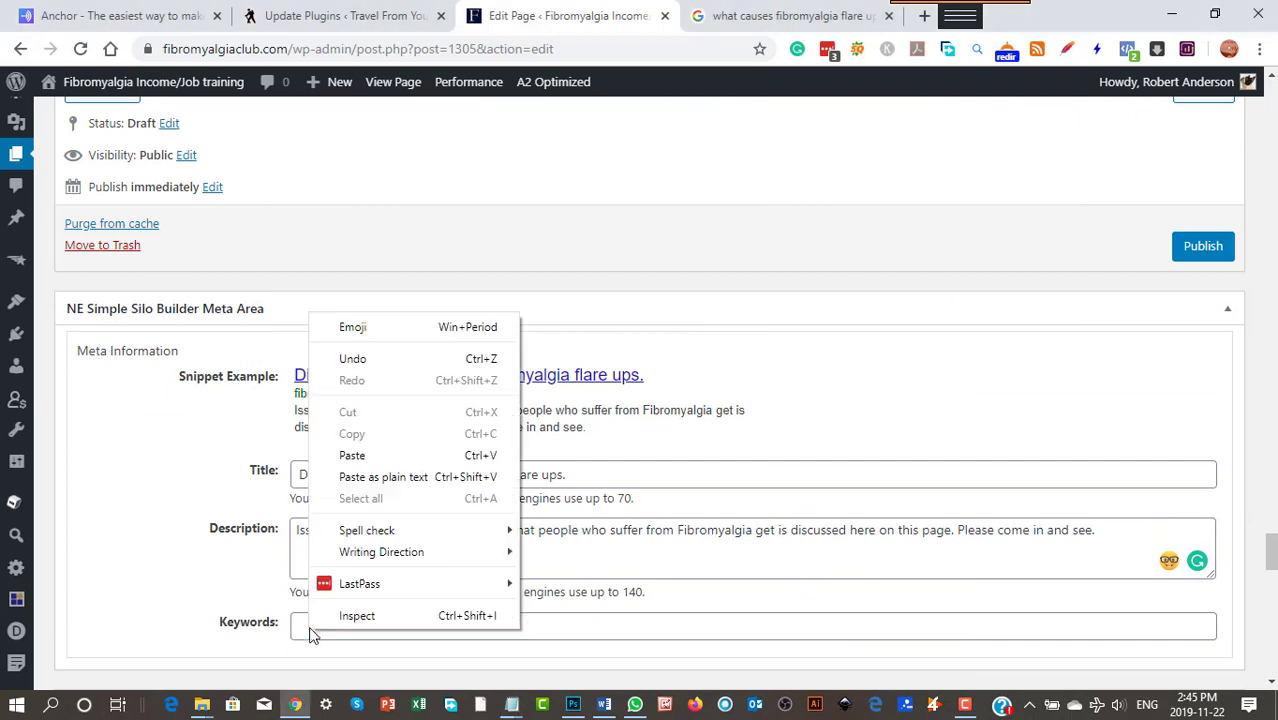
{"action": "left_click", "coordinate": [370, 456]}
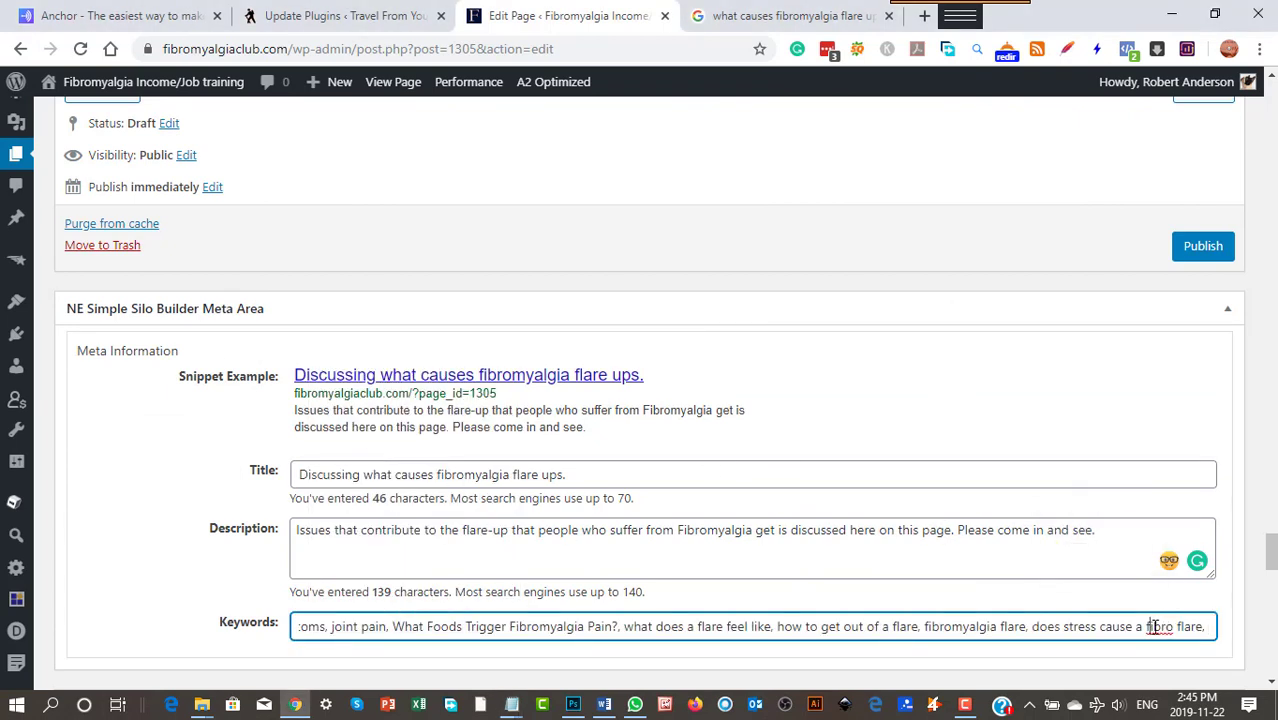
{"action": "type", "text": ","}
Set the page's Content Restriction to display for the Free plan
{"action": "scroll", "coordinate": [672, 542], "scroll_direction": "down", "scroll_amount": 5}
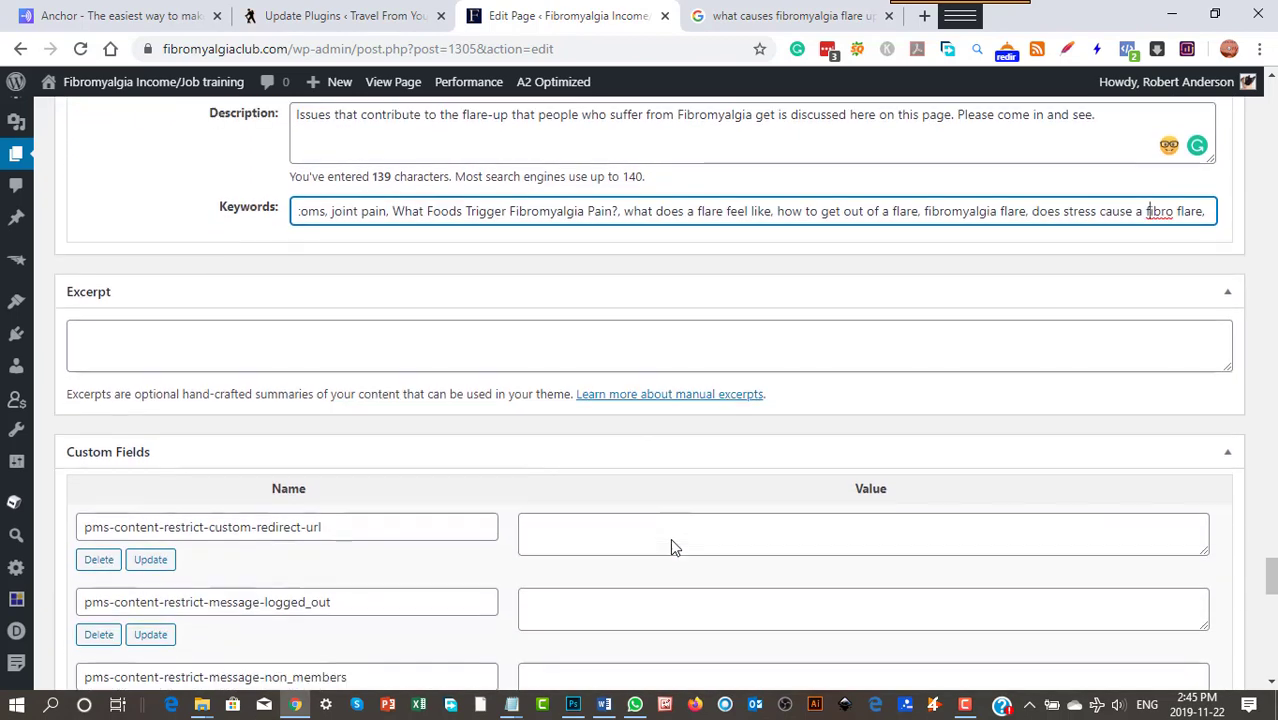
{"action": "scroll", "coordinate": [672, 547], "scroll_direction": "down", "scroll_amount": 8}
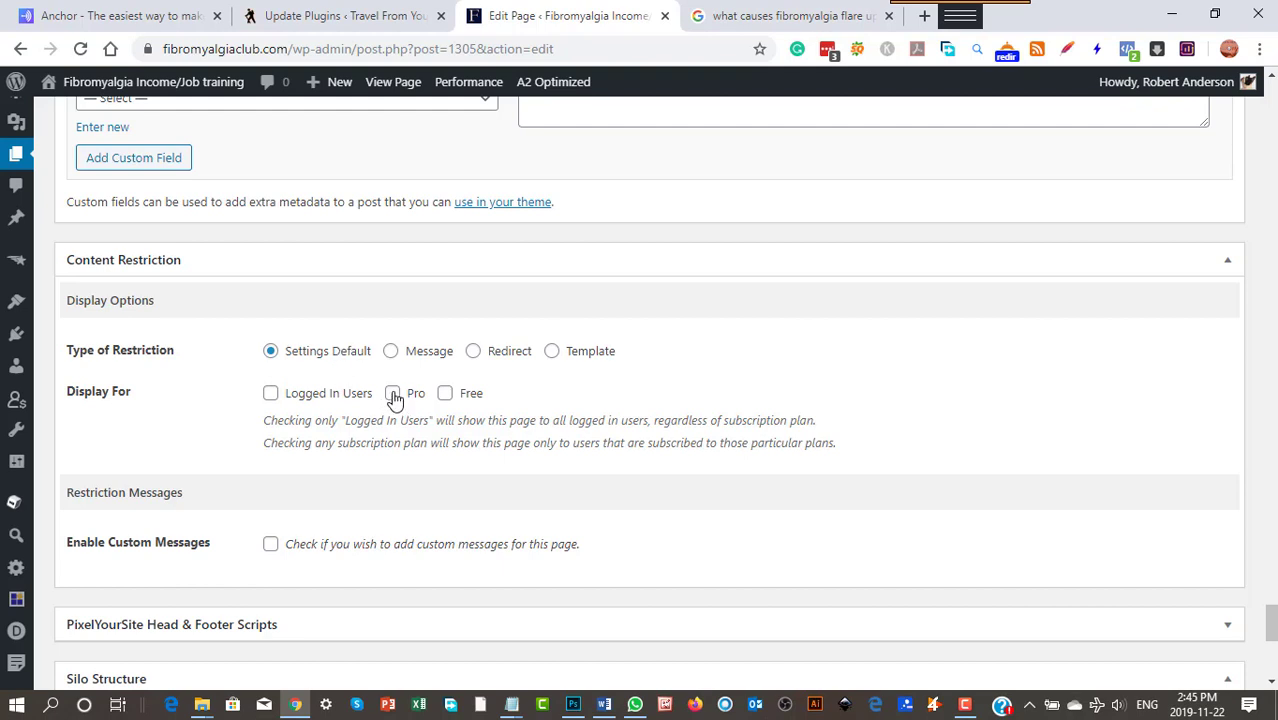
{"action": "left_click", "coordinate": [444, 393]}
Set the page's parent to Health Issues and its template to Blank Page
{"action": "scroll", "coordinate": [812, 388], "scroll_direction": "down", "scroll_amount": 5}
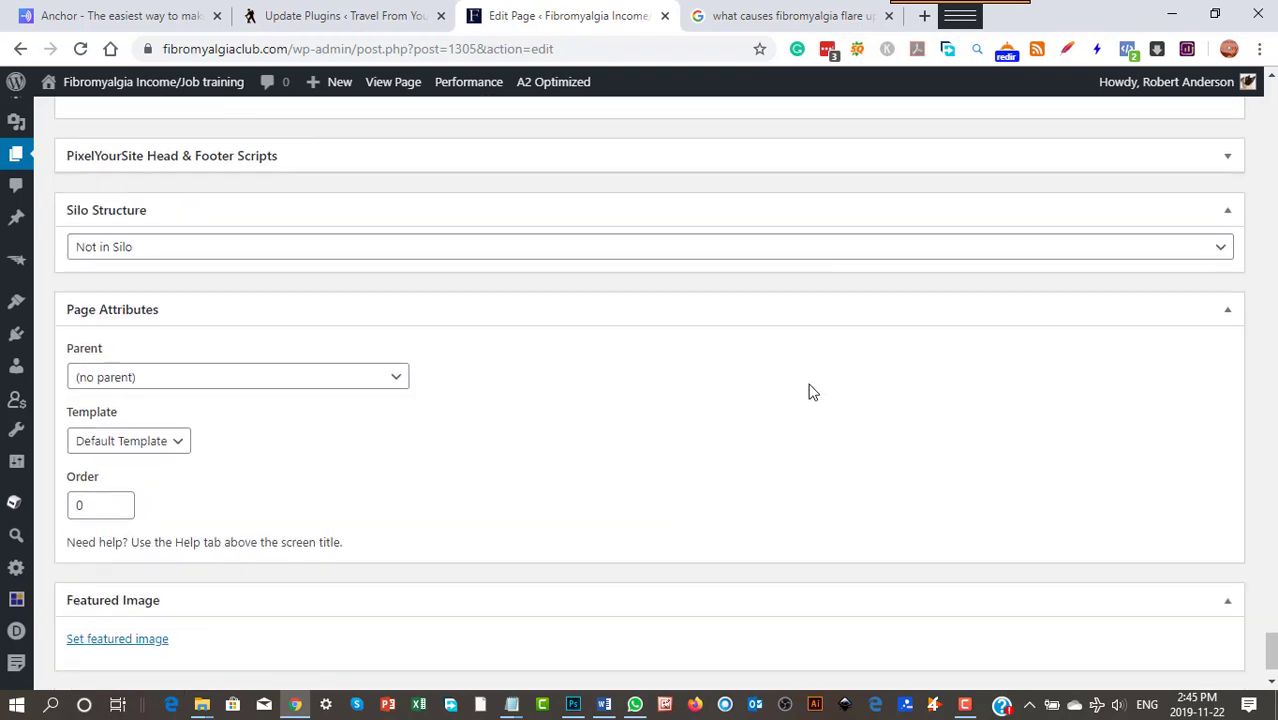
{"action": "left_click", "coordinate": [140, 380]}
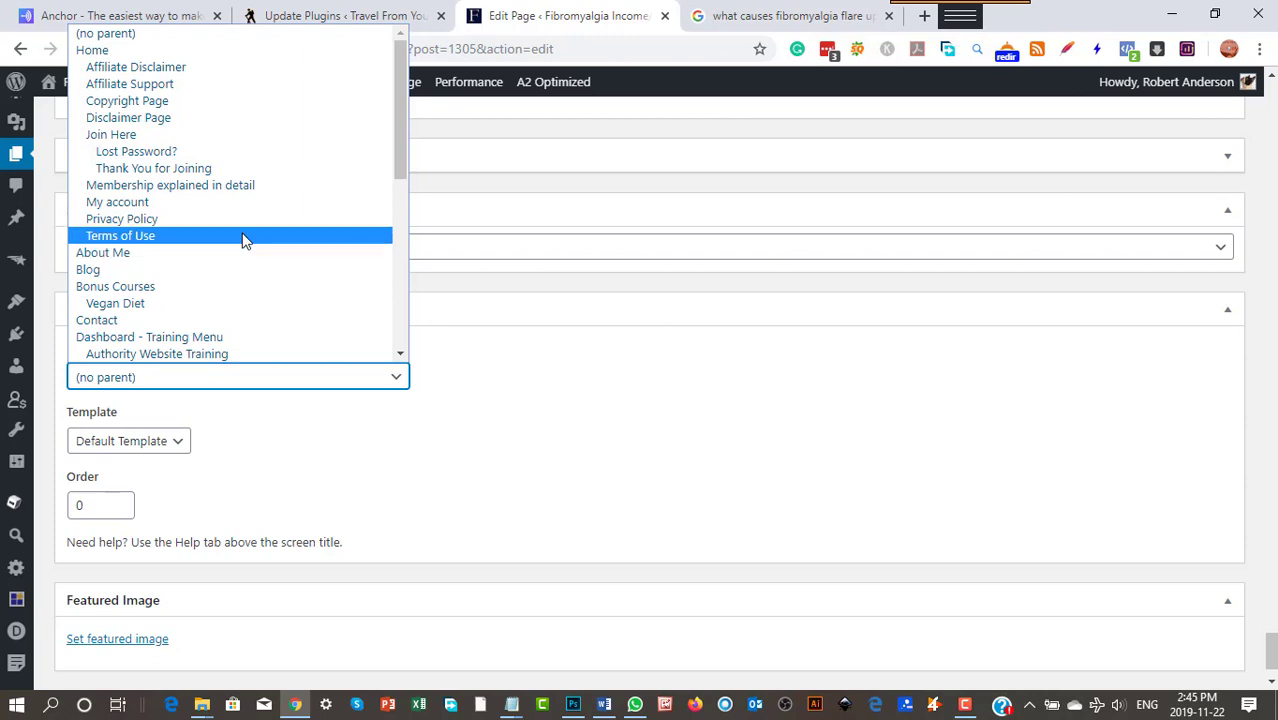
{"action": "scroll", "coordinate": [245, 240], "scroll_direction": "down", "scroll_amount": 4}
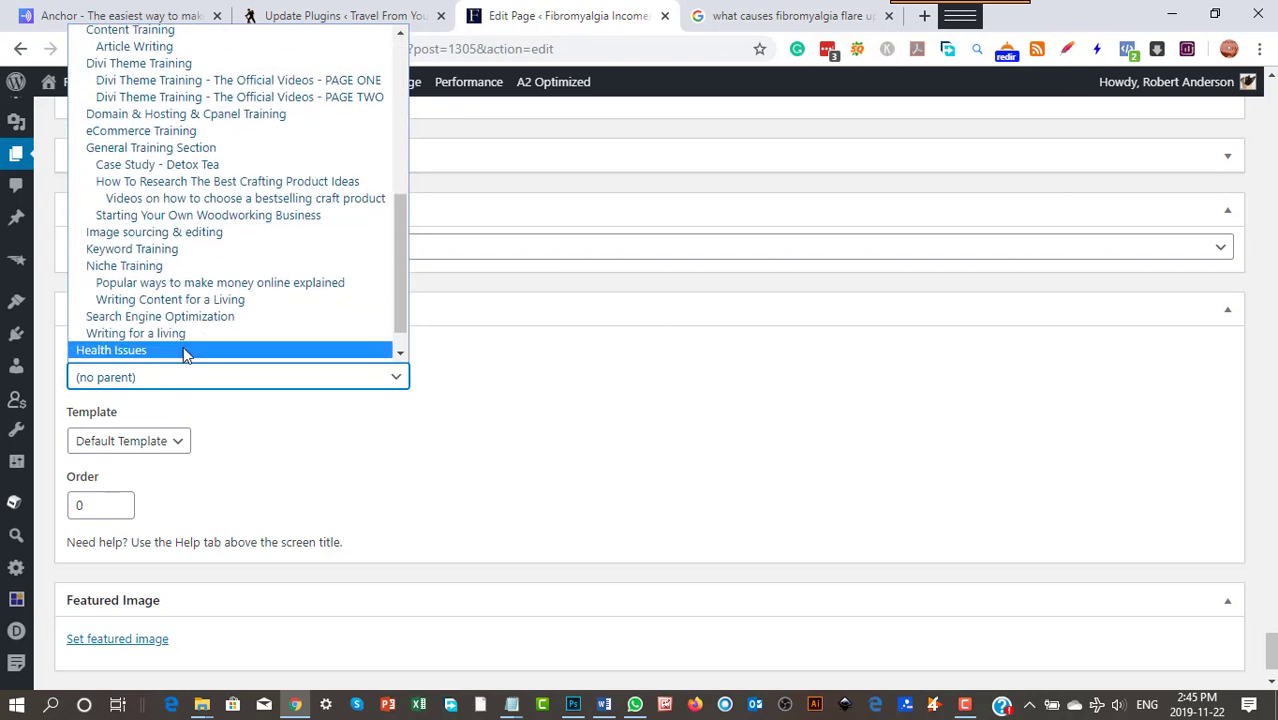
{"action": "scroll", "coordinate": [170, 345], "scroll_direction": "down", "scroll_amount": 1}
{"action": "left_click", "coordinate": [150, 320]}
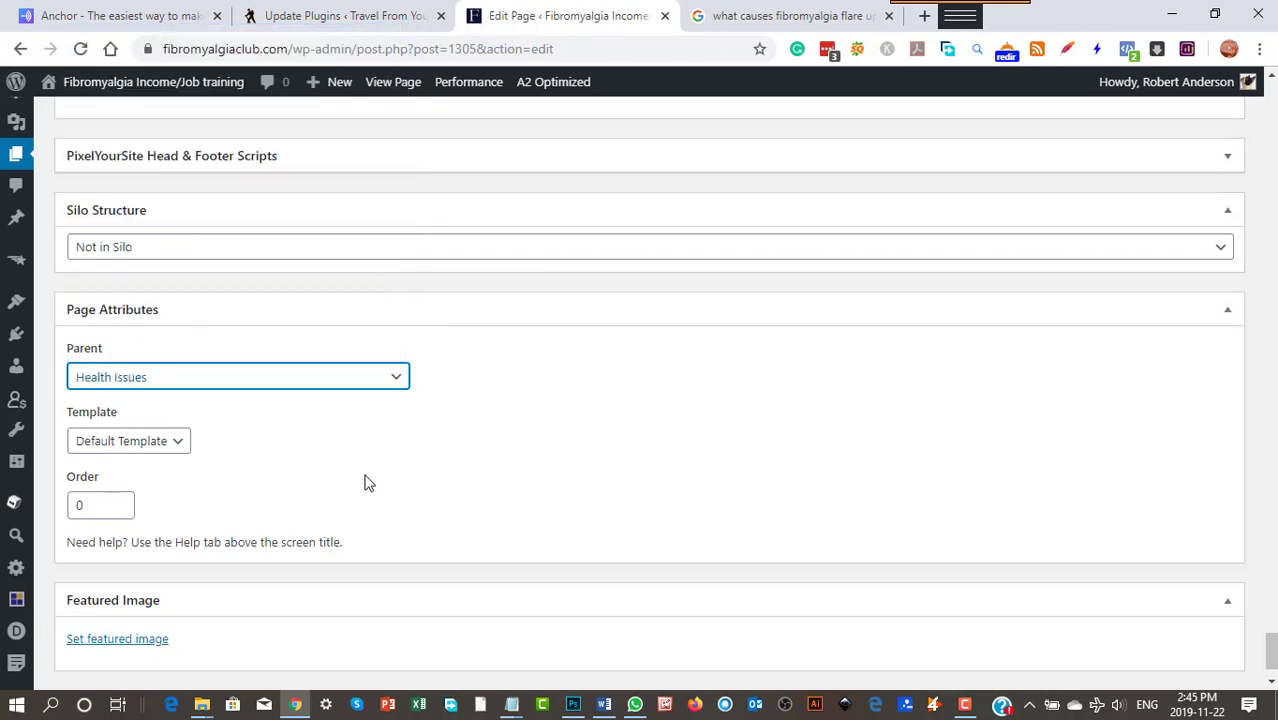
{"action": "left_click", "coordinate": [563, 477]}
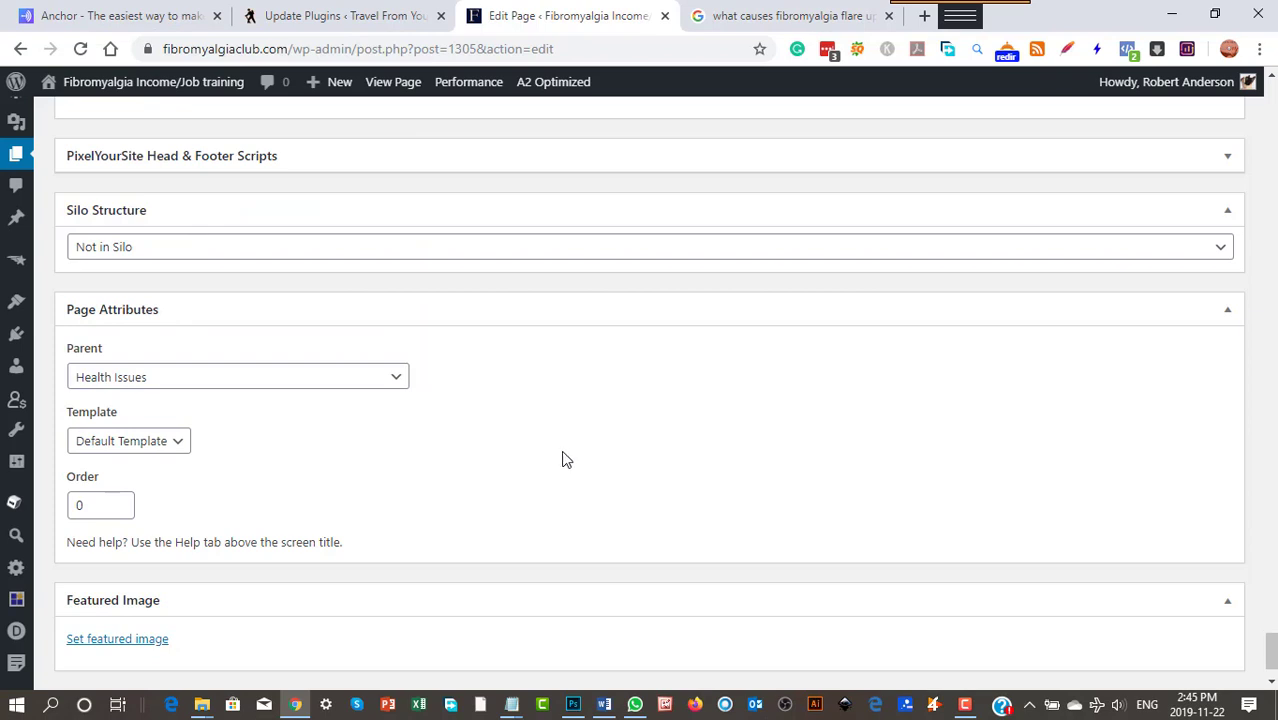
{"action": "left_click", "coordinate": [158, 441]}
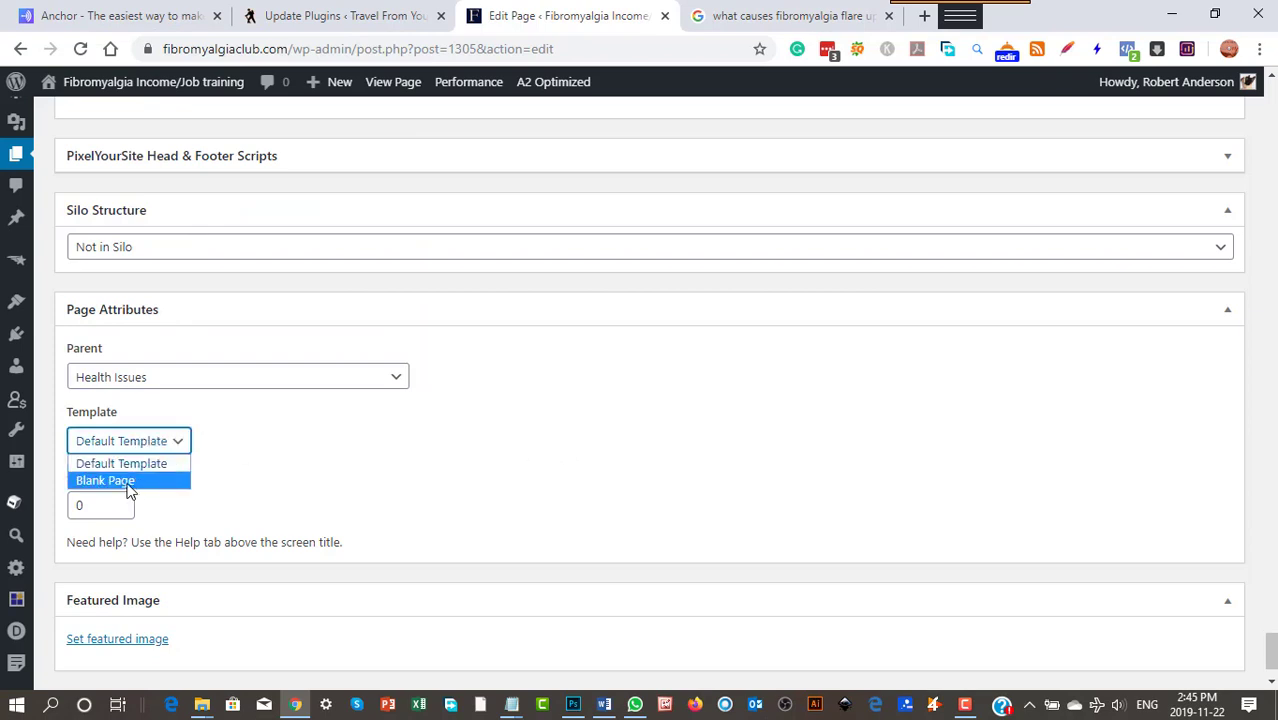
{"action": "left_click", "coordinate": [127, 481]}
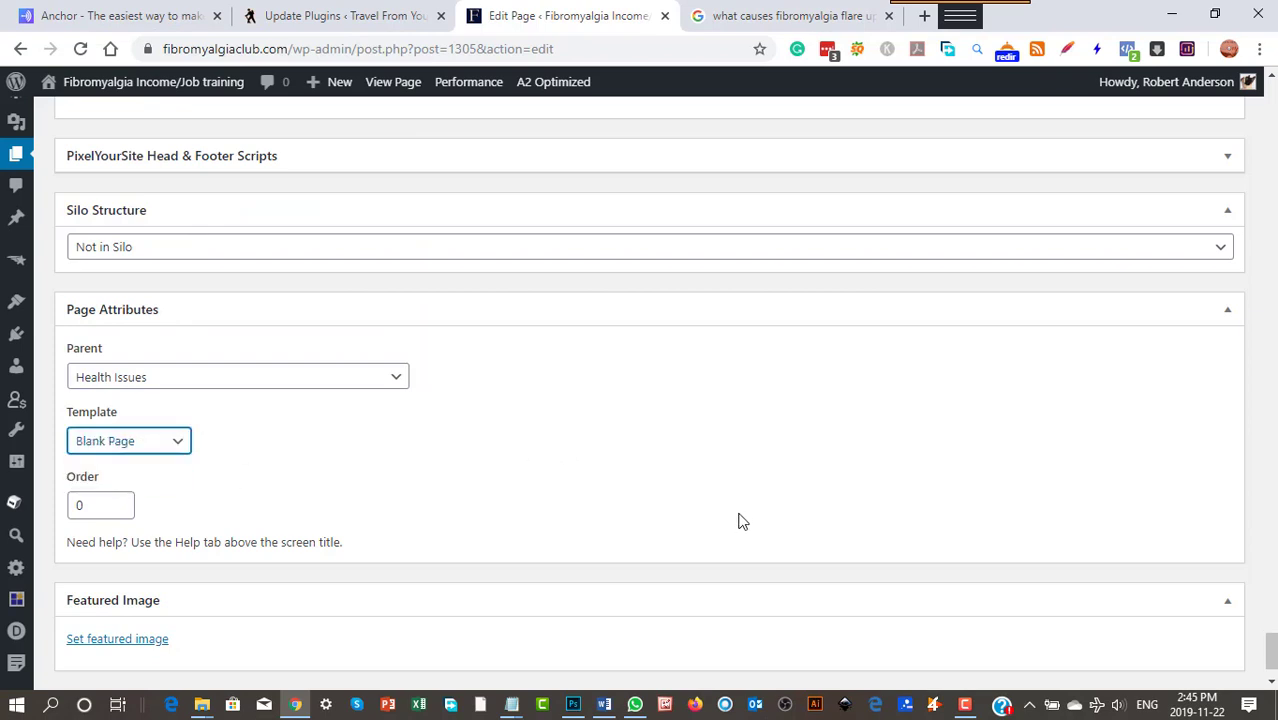
Open the featured image picker for the page
{"action": "scroll", "coordinate": [740, 518], "scroll_direction": "down", "scroll_amount": 1}
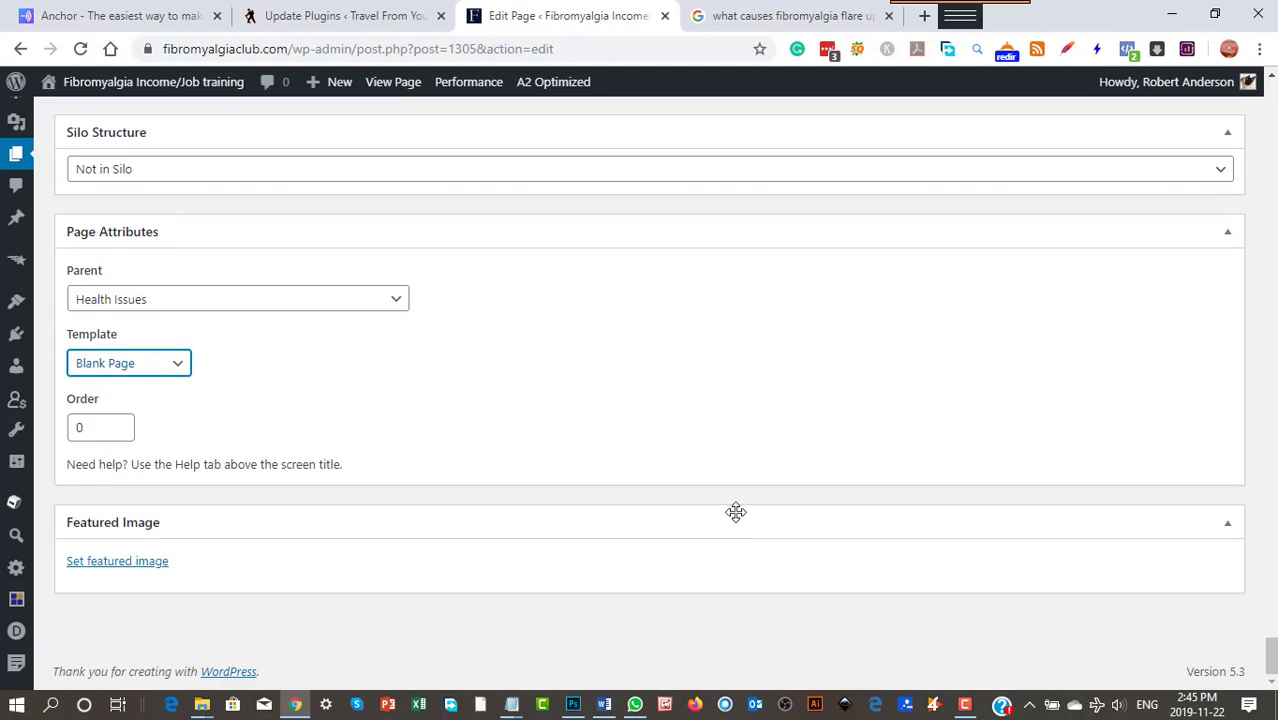
{"action": "left_click", "coordinate": [143, 566]}
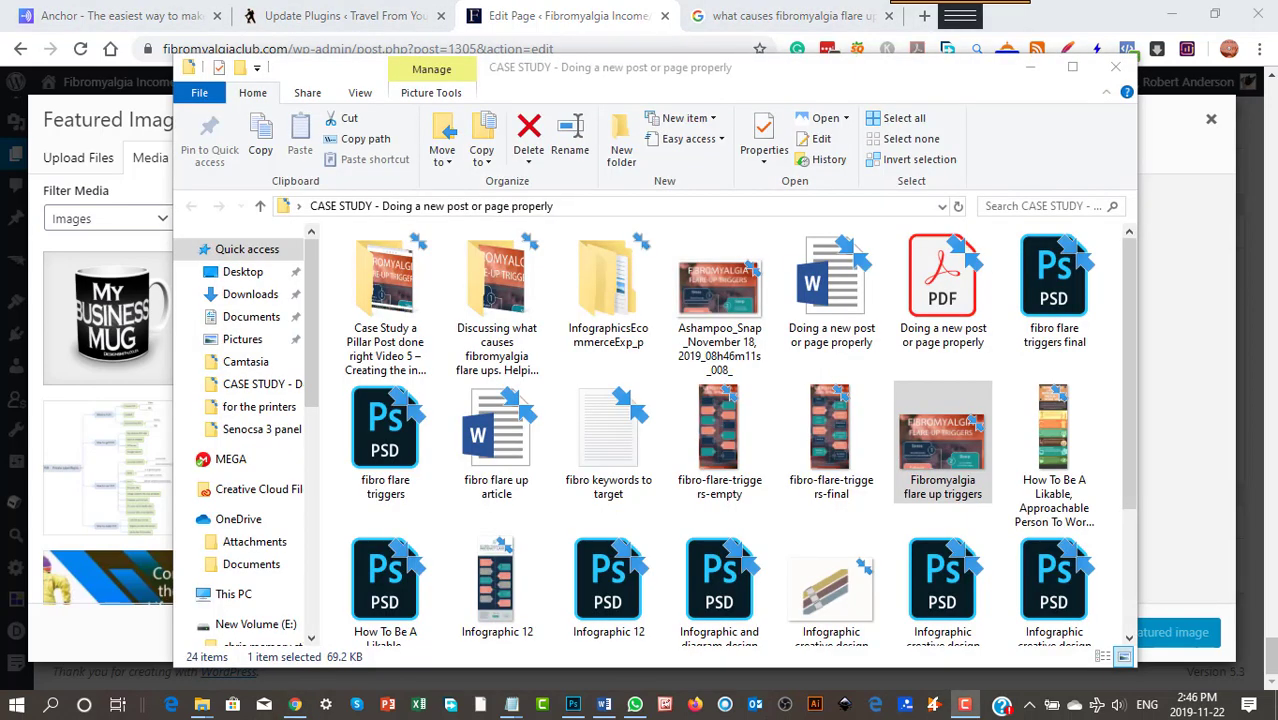
In the CASE STUDY folder in File Explorer, examine the file size and image dimensions of "Fibromyalgia flare up triggers"
{"action": "left_click", "coordinate": [942, 401]}
{"action": "right_click", "coordinate": [942, 401]}
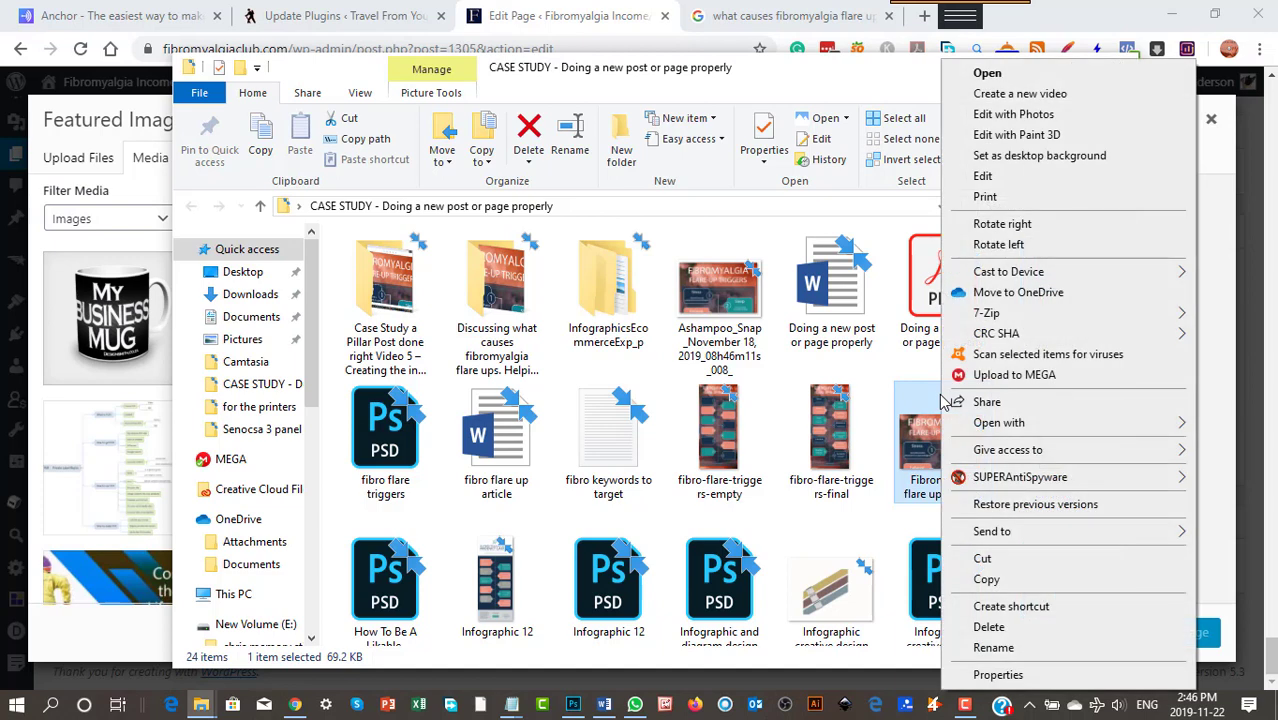
{"action": "left_click", "coordinate": [1012, 678]}
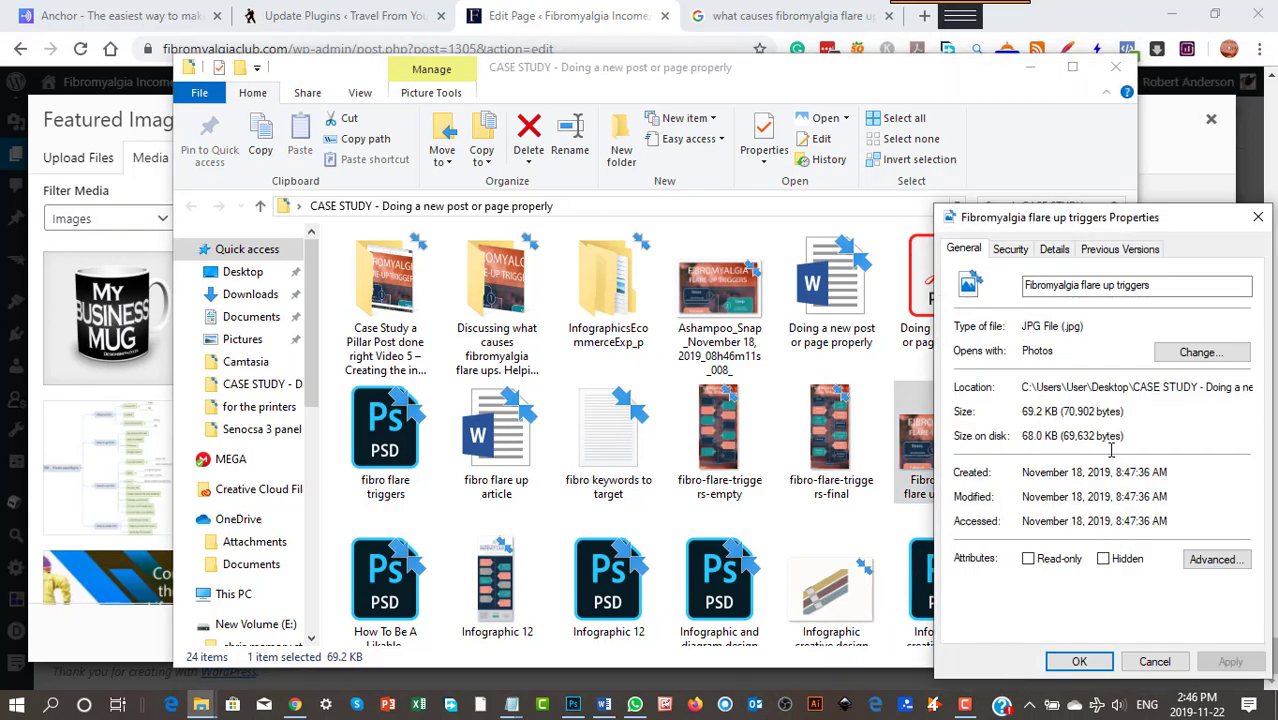
{"action": "left_click", "coordinate": [1056, 250]}
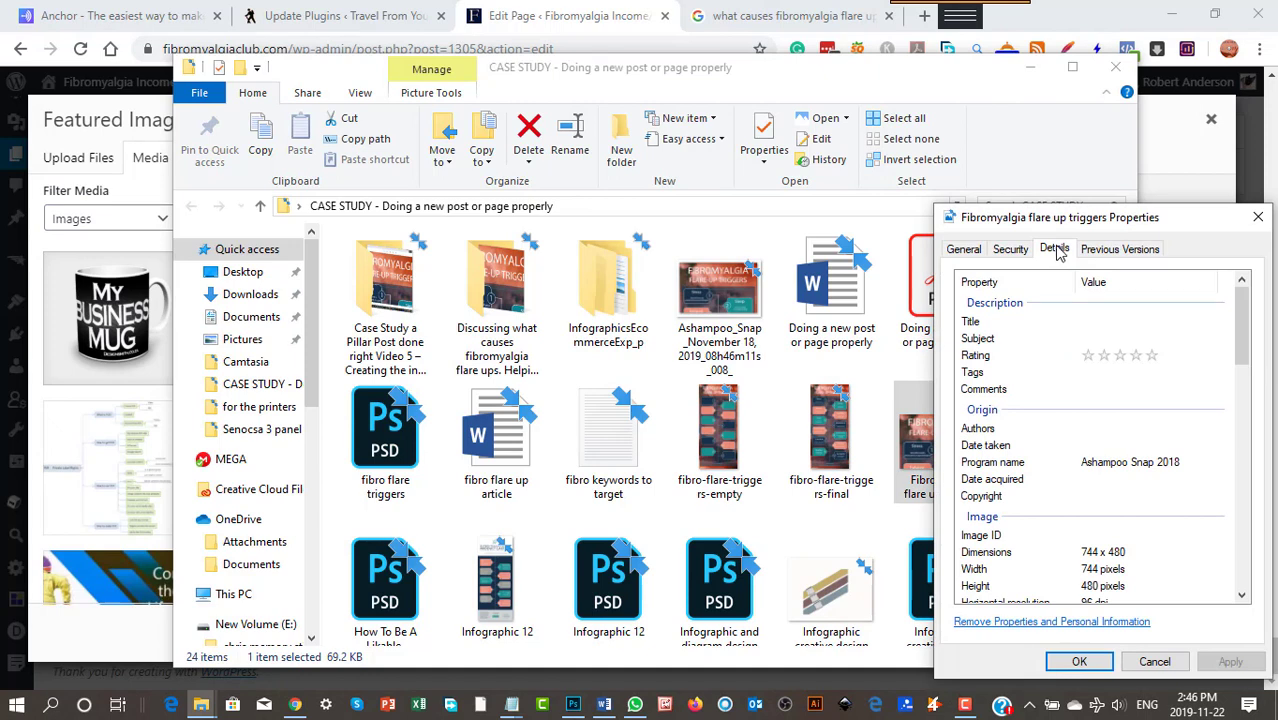
{"action": "left_click_drag", "start_coordinate": [1092, 221], "coordinate": [0, 262]}
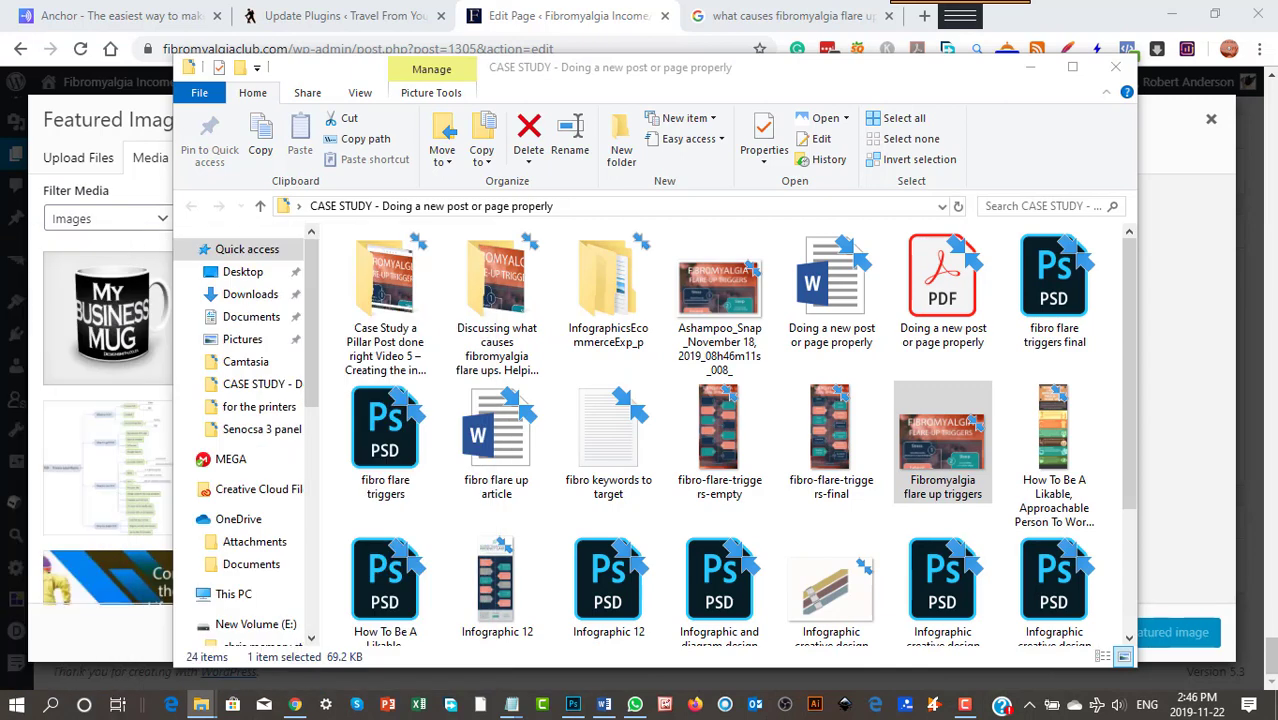
{"action": "scroll", "coordinate": [1020, 455], "scroll_direction": "down", "scroll_amount": 2}
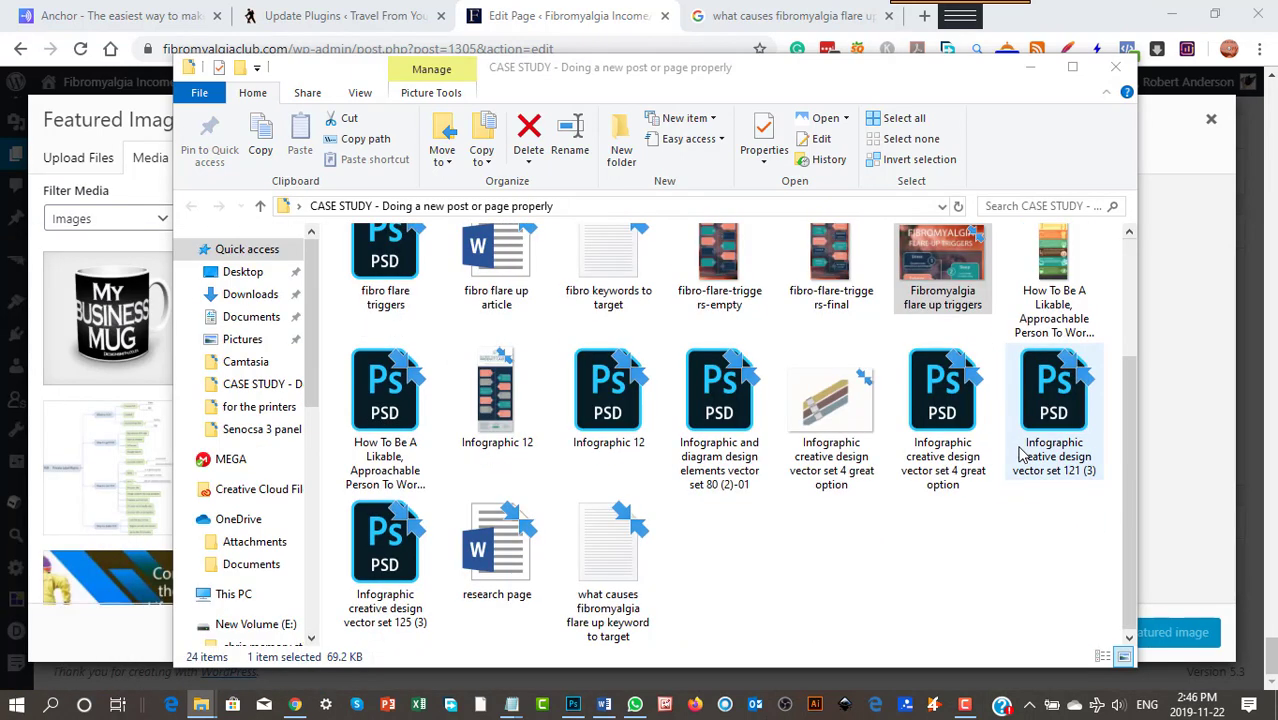
{"action": "scroll", "coordinate": [1020, 455], "scroll_direction": "up", "scroll_amount": 2}
{"action": "scroll", "coordinate": [1022, 454], "scroll_direction": "down", "scroll_amount": 1}
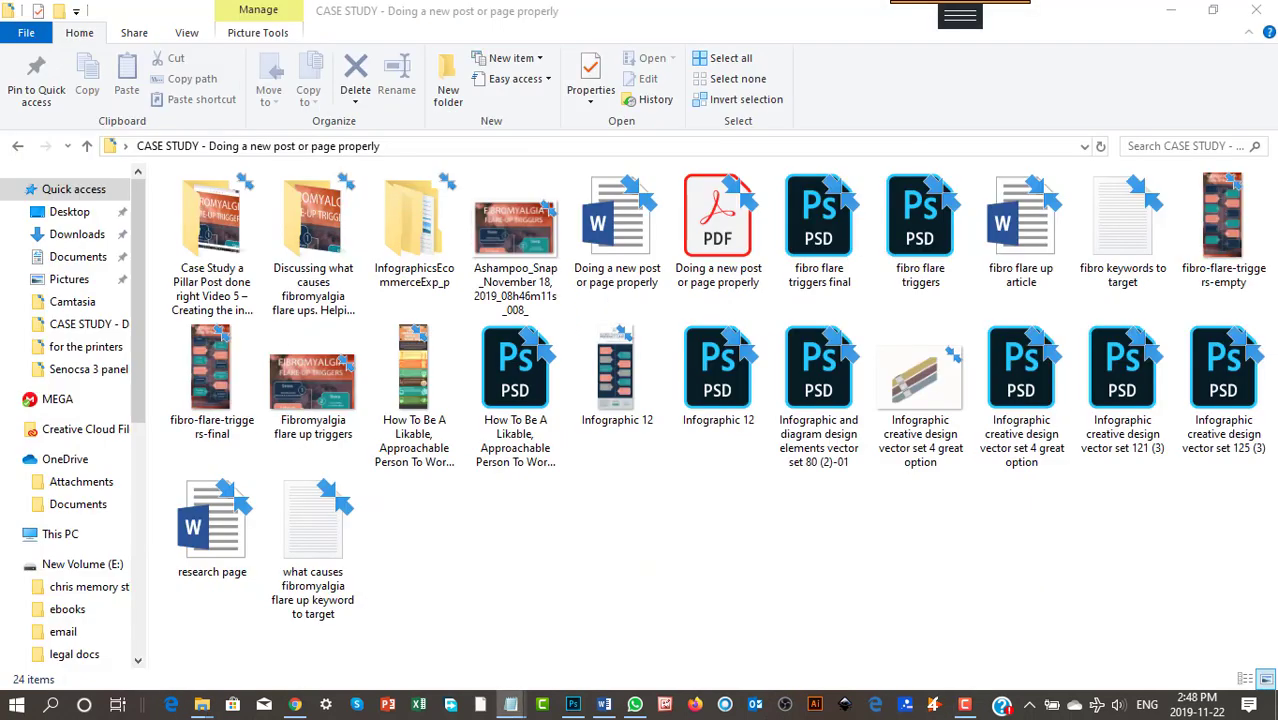
{"action": "left_click", "coordinate": [829, 592]}
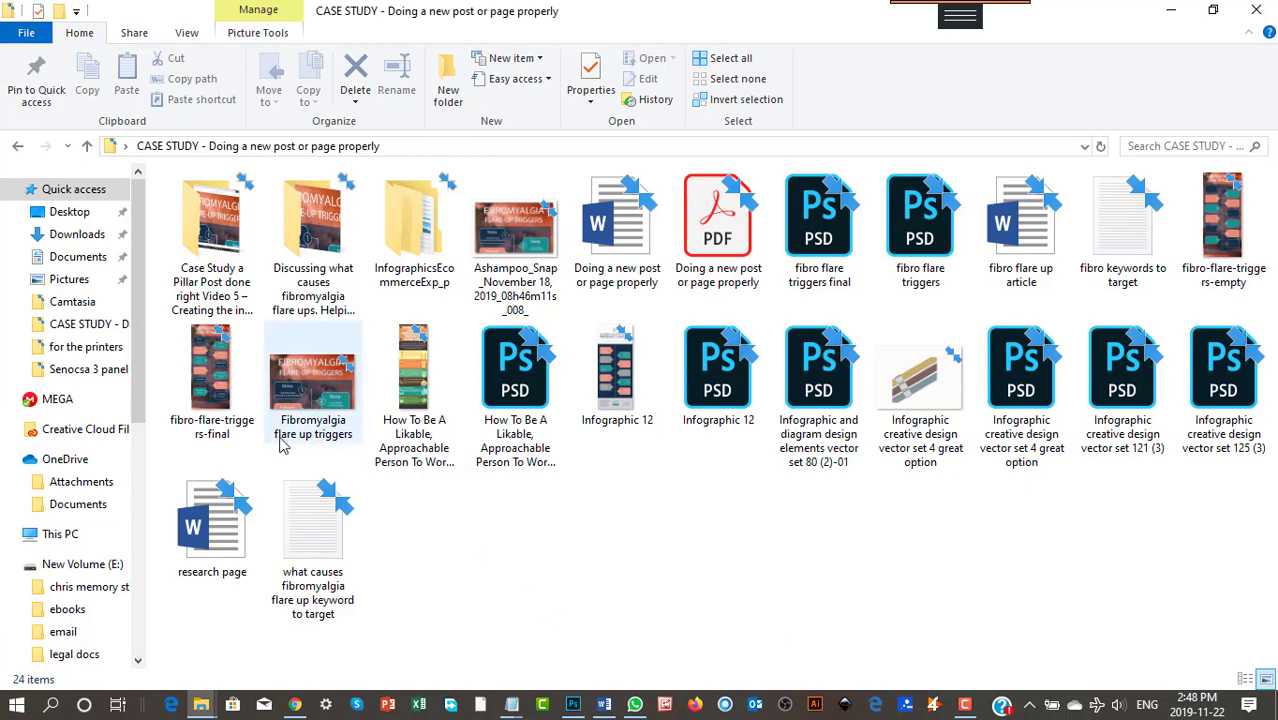
Open the properties of the "Fibromyalgia flare up triggers" image and copy its file name into the Title property
{"action": "mouse_move", "coordinate": [318, 432]}
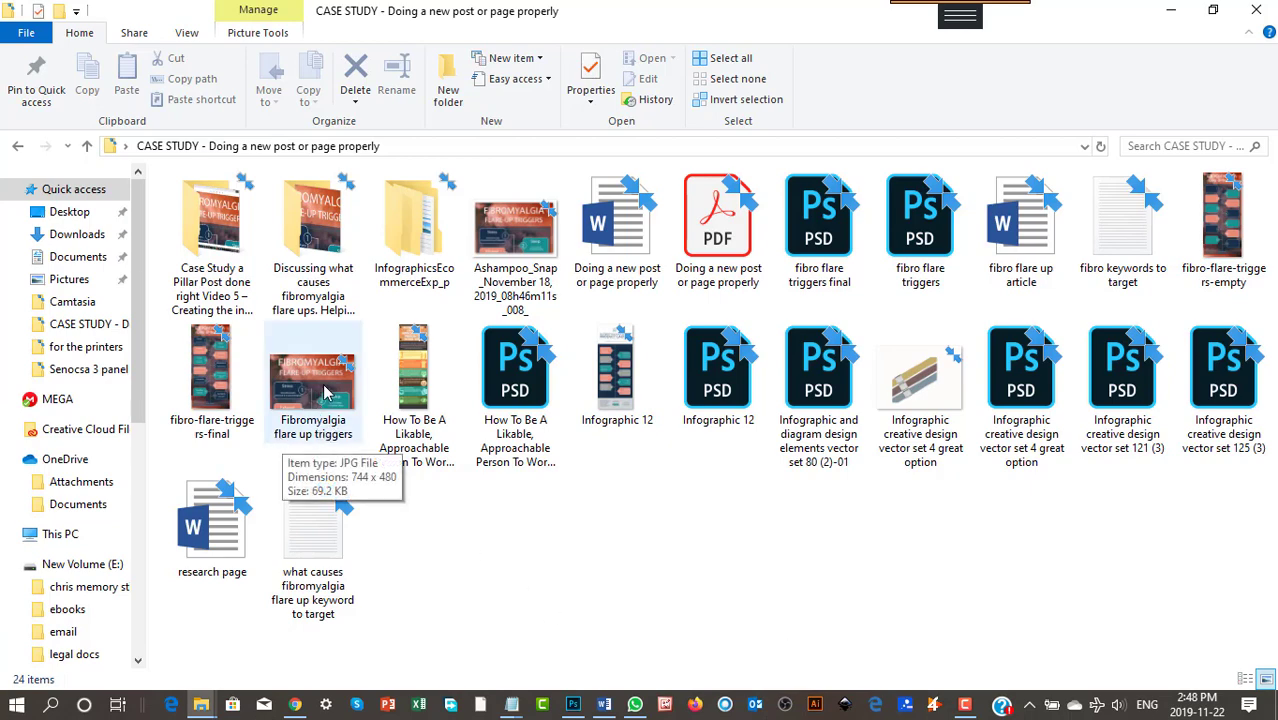
{"action": "left_click", "coordinate": [322, 390]}
{"action": "right_click", "coordinate": [322, 390]}
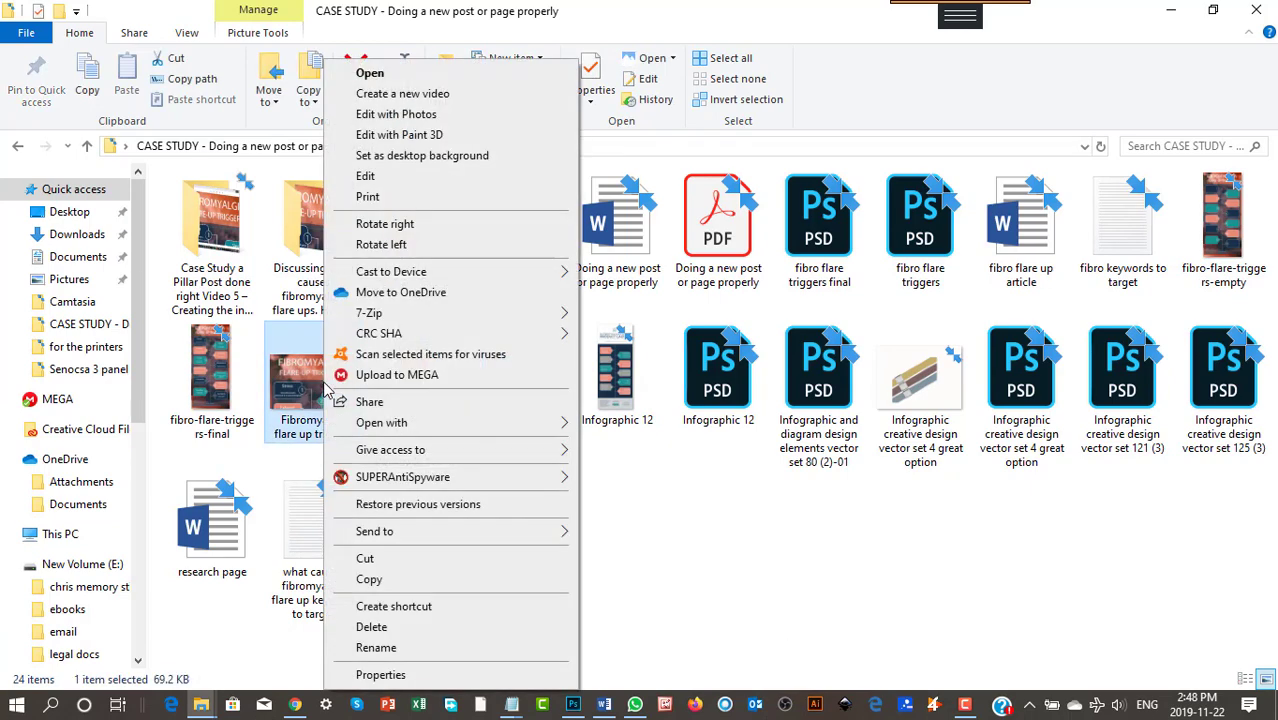
{"action": "left_click", "coordinate": [378, 675]}
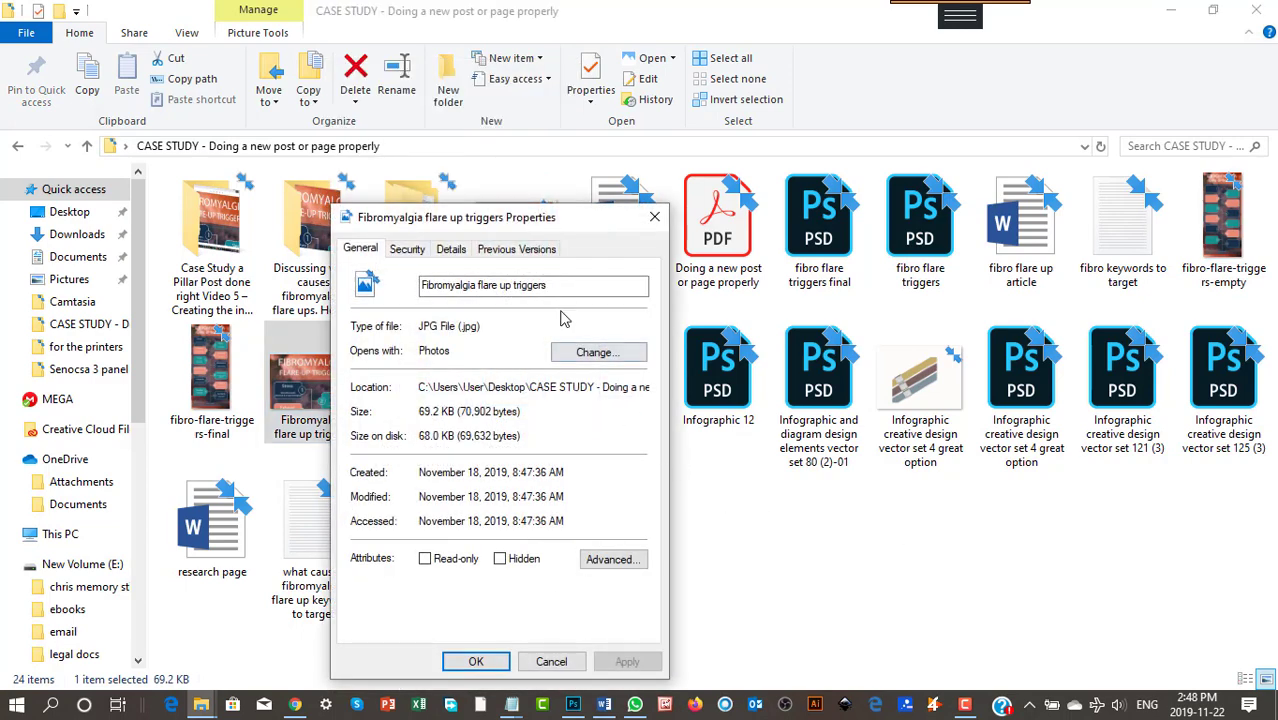
{"action": "left_click_drag", "start_coordinate": [562, 288], "coordinate": [430, 287]}
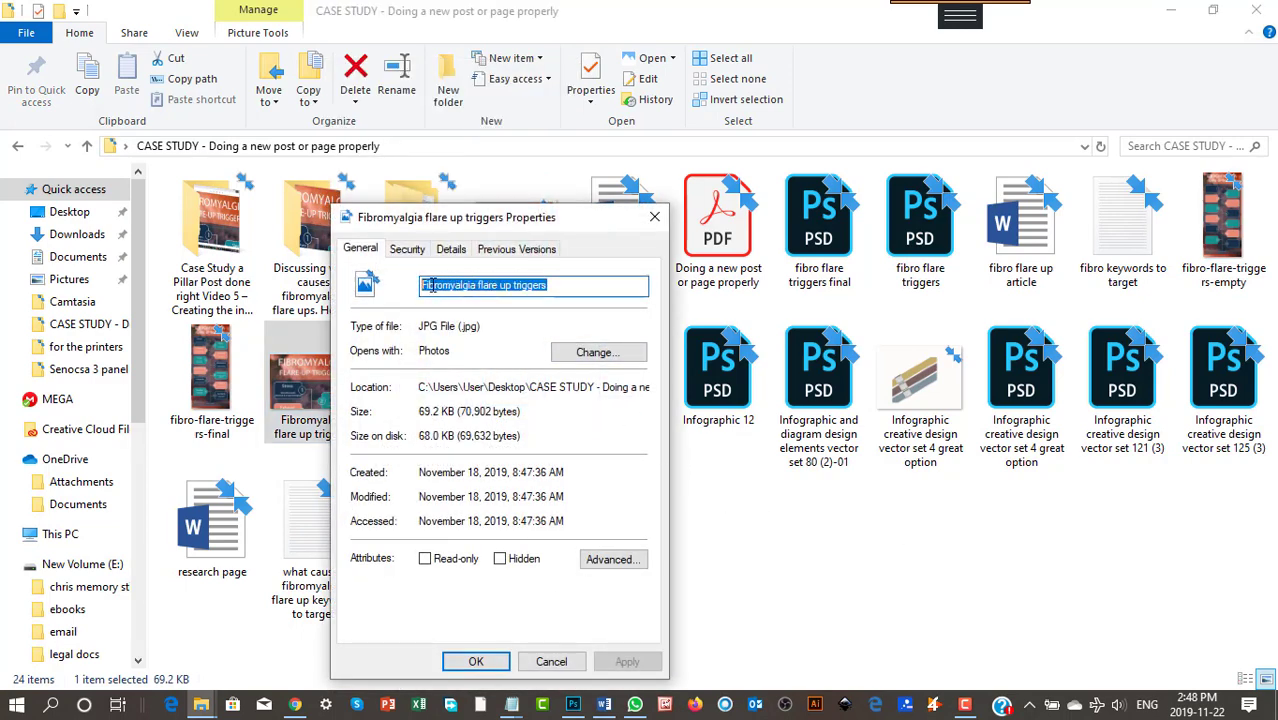
{"action": "right_click", "coordinate": [430, 287]}
{"action": "left_click", "coordinate": [494, 345]}
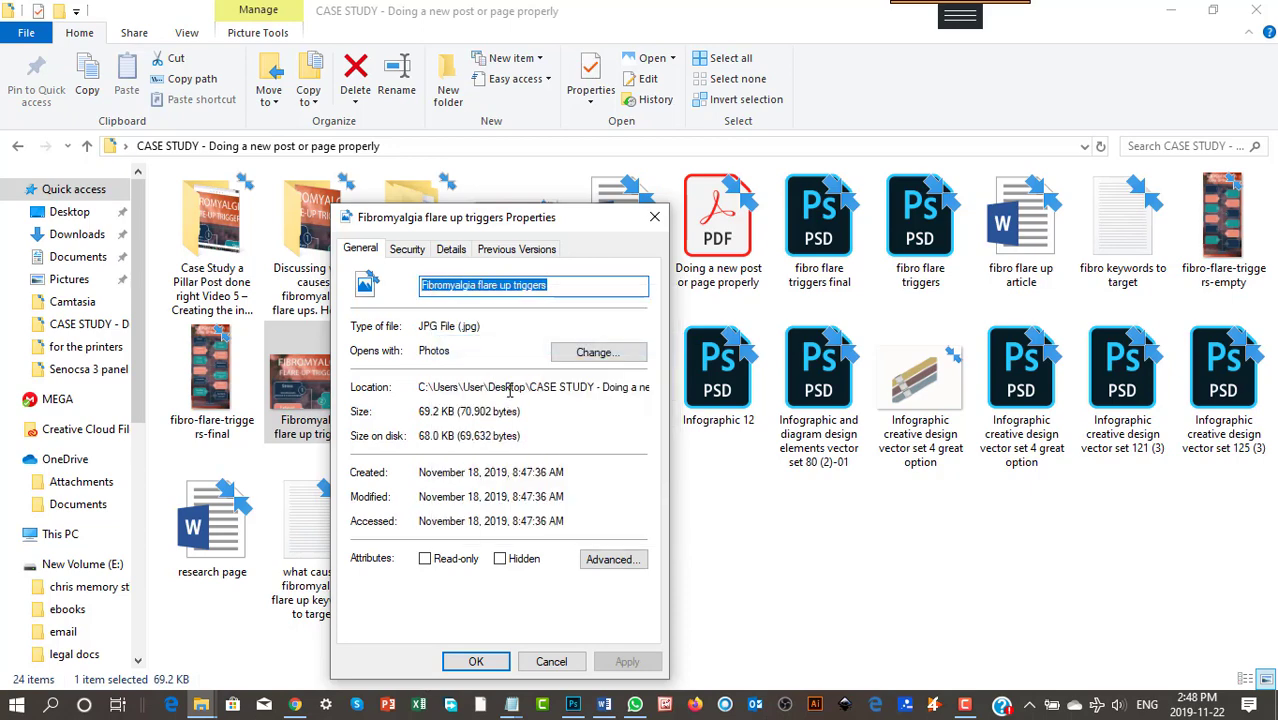
{"action": "left_click", "coordinate": [451, 249]}
{"action": "left_click", "coordinate": [509, 323]}
{"action": "right_click", "coordinate": [509, 325]}
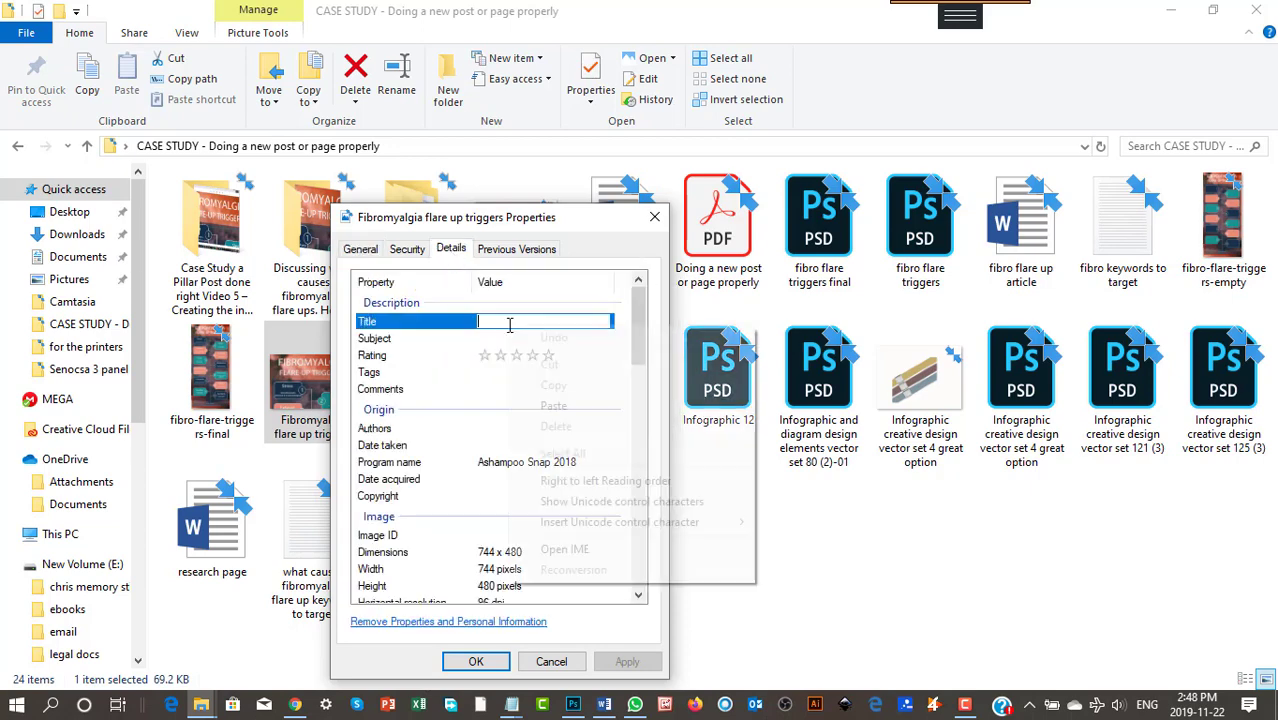
{"action": "left_click", "coordinate": [576, 406]}
Set the image's Subject property to "Fibromyalgia flare up triggers"
{"action": "left_click", "coordinate": [556, 340]}
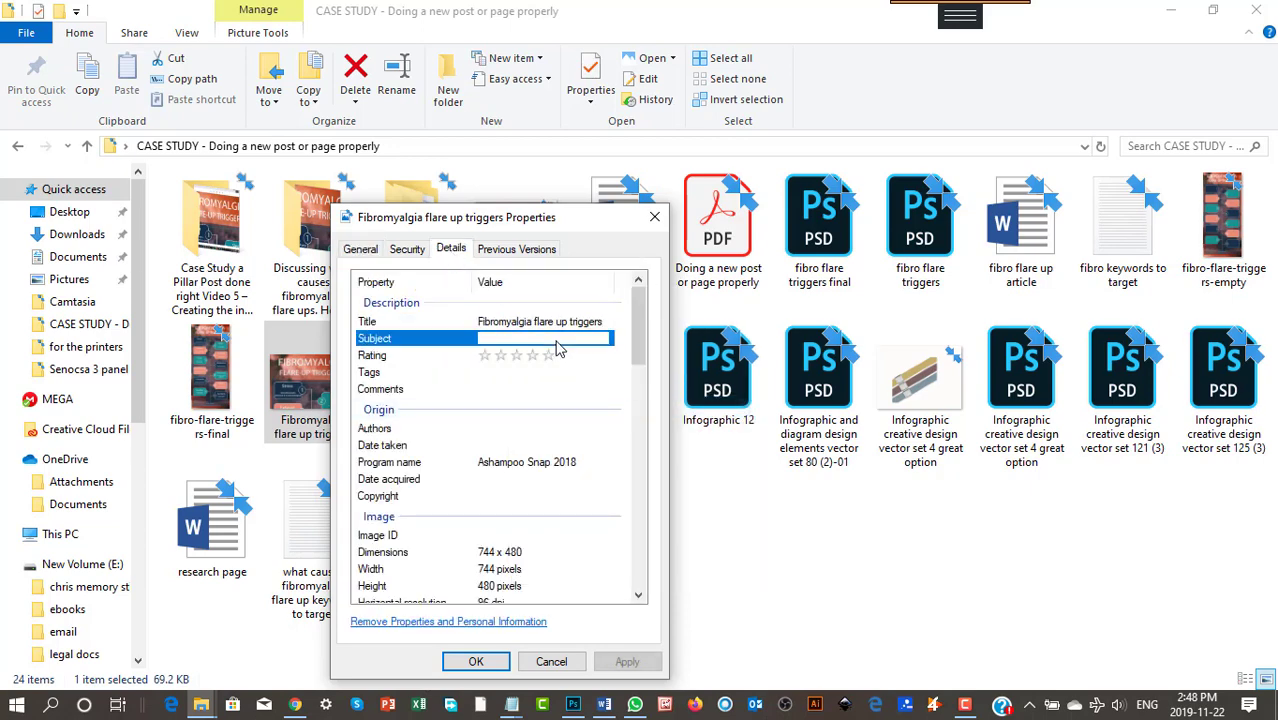
{"action": "right_click", "coordinate": [554, 335]}
{"action": "left_click", "coordinate": [598, 418]}
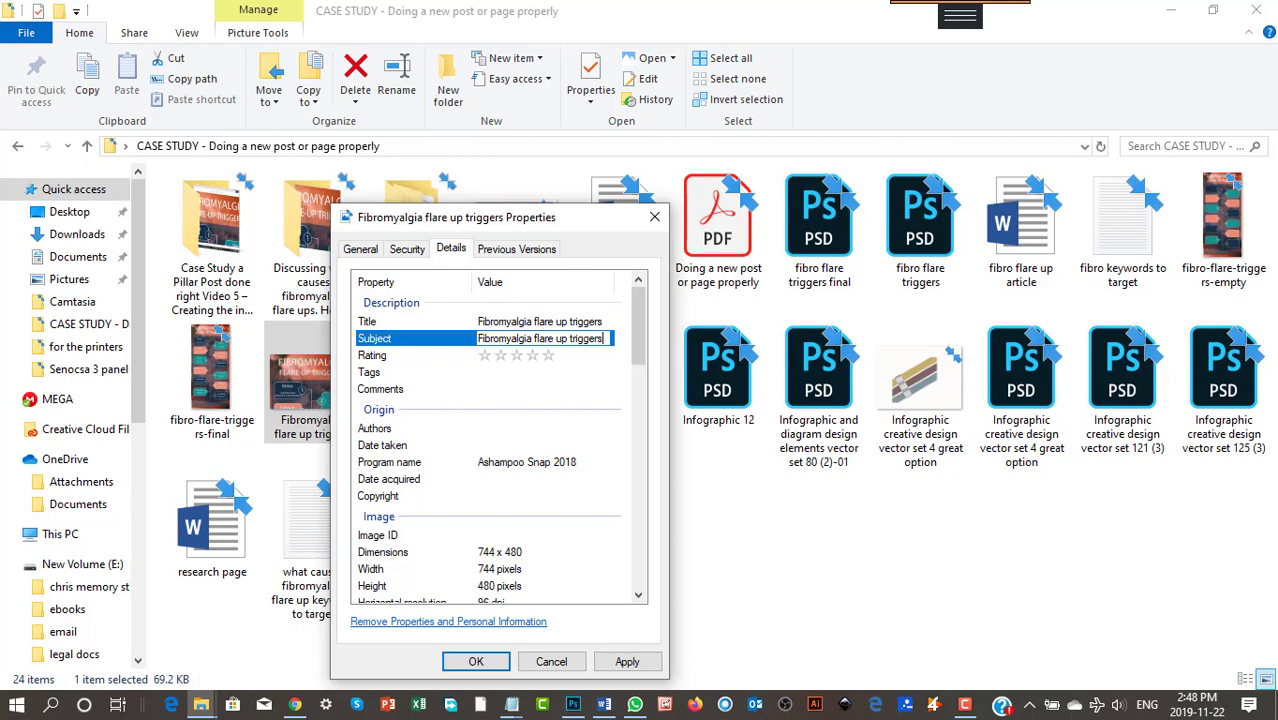
Replace the image's Subject with the Notepad title "Discussing what causes fibromyalgia flare ups. Helping you find answers to flare up days." and rate it five stars
{"action": "left_click_drag", "start_coordinate": [0, 208], "coordinate": [650, 210]}
{"action": "left_click", "coordinate": [524, 282]}
{"action": "scroll", "coordinate": [579, 330], "scroll_direction": "up", "scroll_amount": 3}
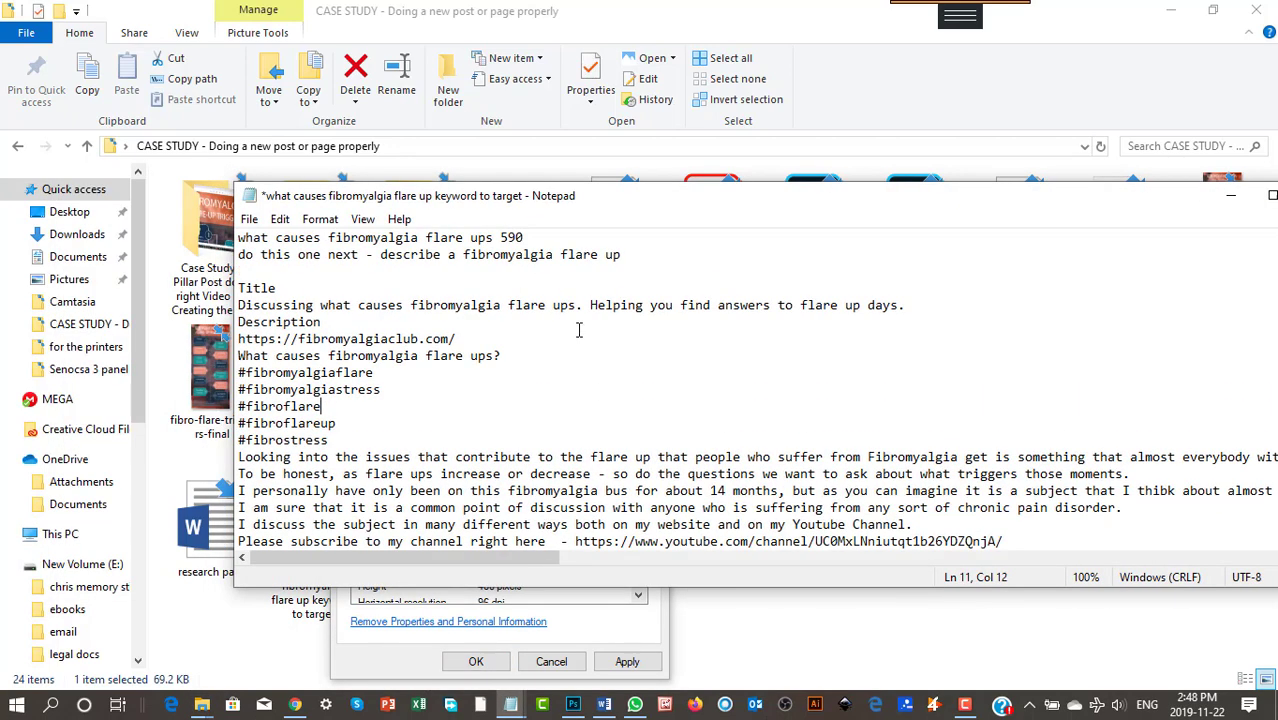
{"action": "left_click_drag", "start_coordinate": [905, 308], "coordinate": [238, 306]}
{"action": "right_click", "coordinate": [277, 310]}
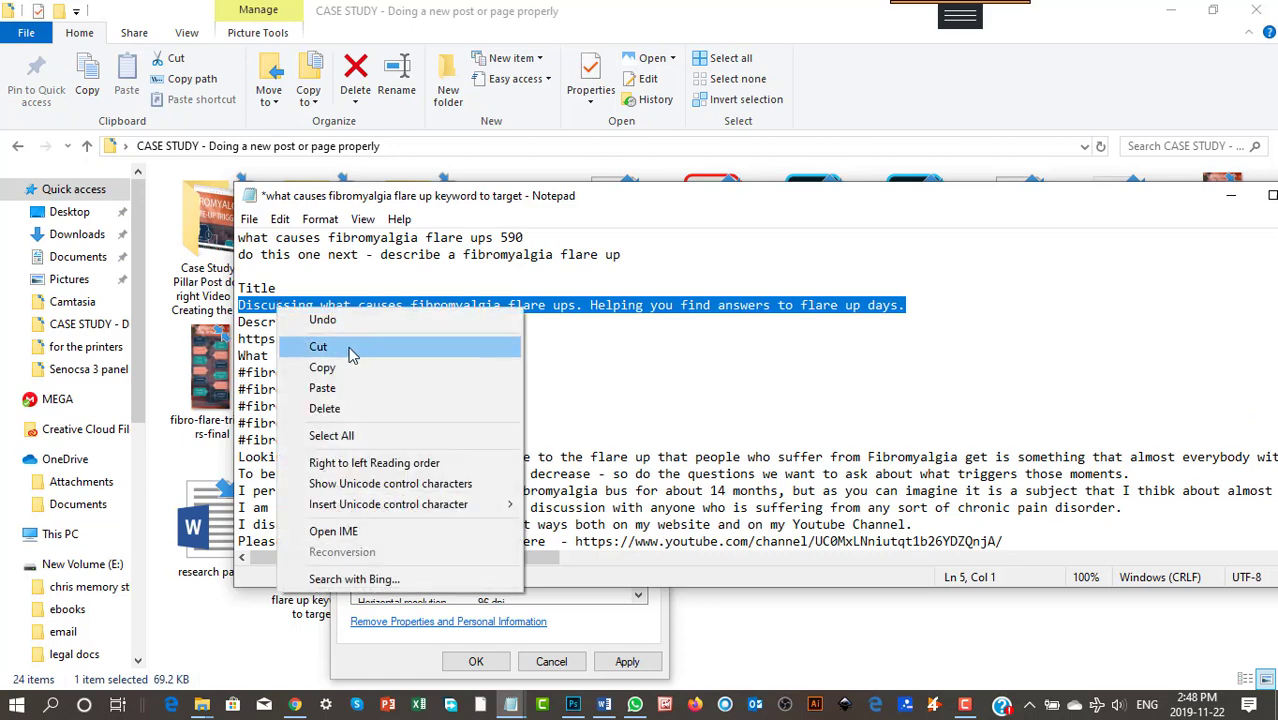
{"action": "left_click", "coordinate": [334, 366]}
{"action": "left_click", "coordinate": [191, 206]}
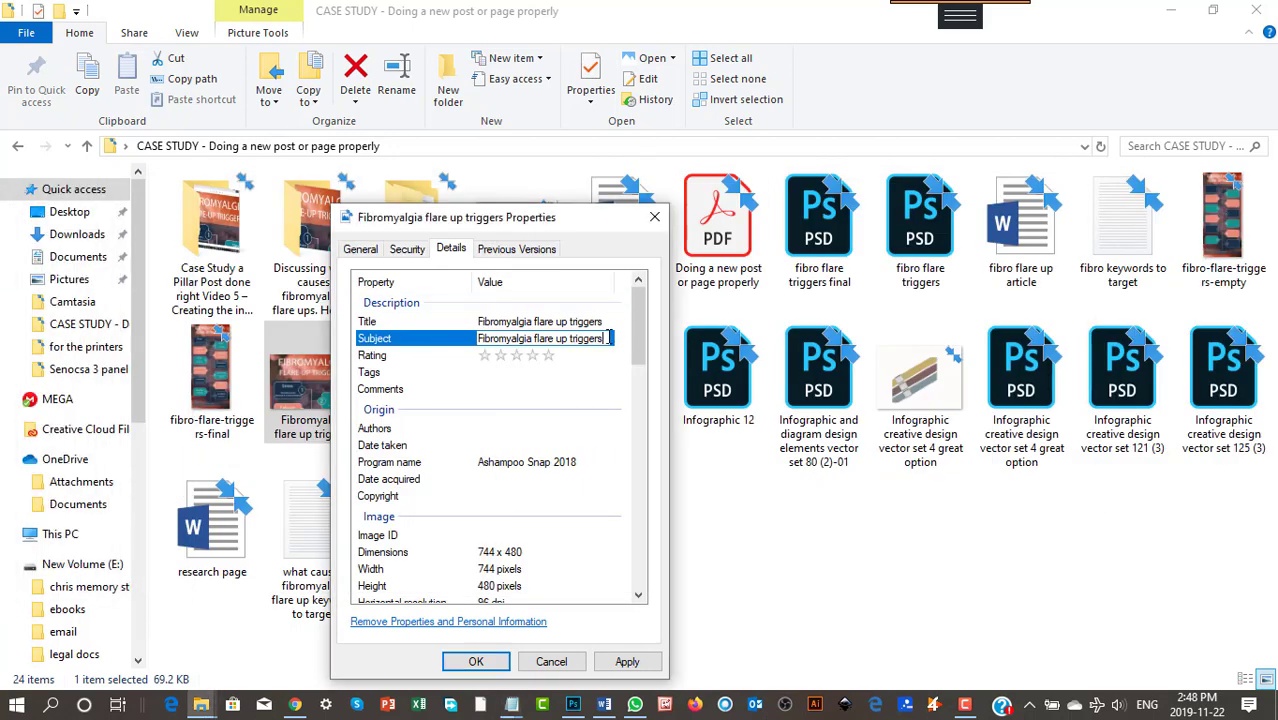
{"action": "left_click", "coordinate": [429, 337]}
{"action": "right_click", "coordinate": [528, 343]}
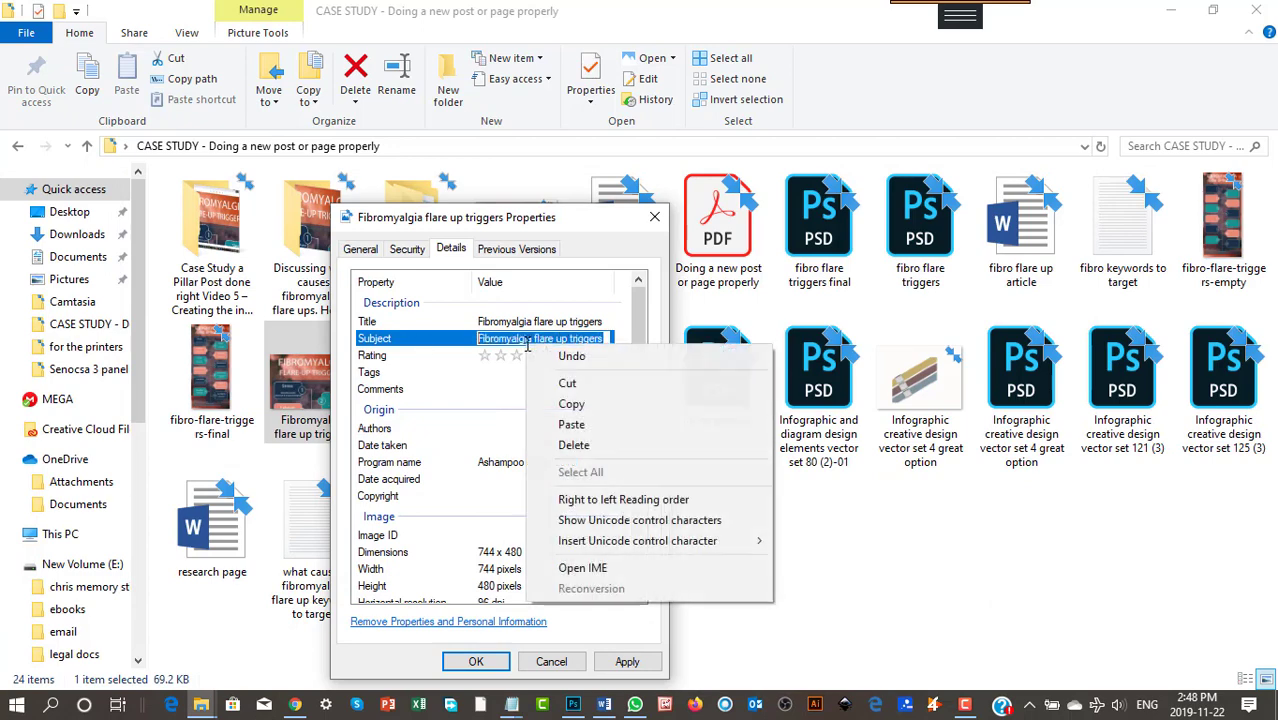
{"action": "left_click", "coordinate": [578, 424]}
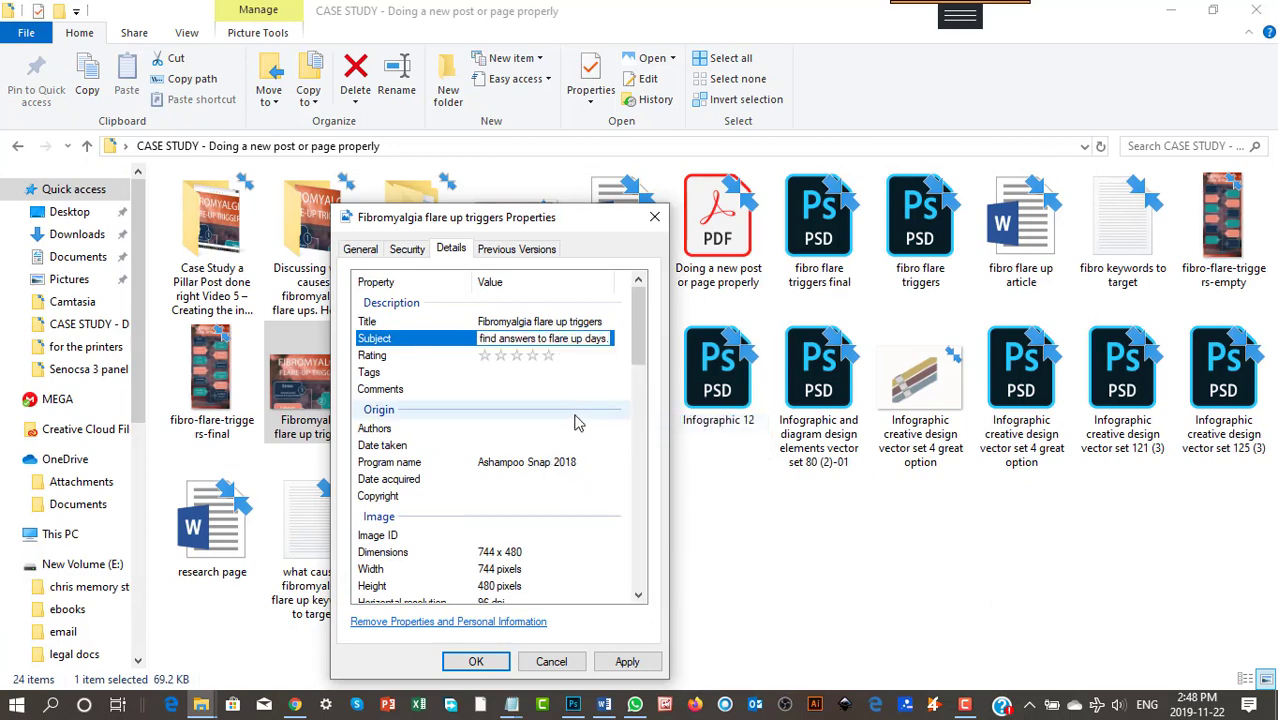
{"action": "left_click", "coordinate": [553, 358]}
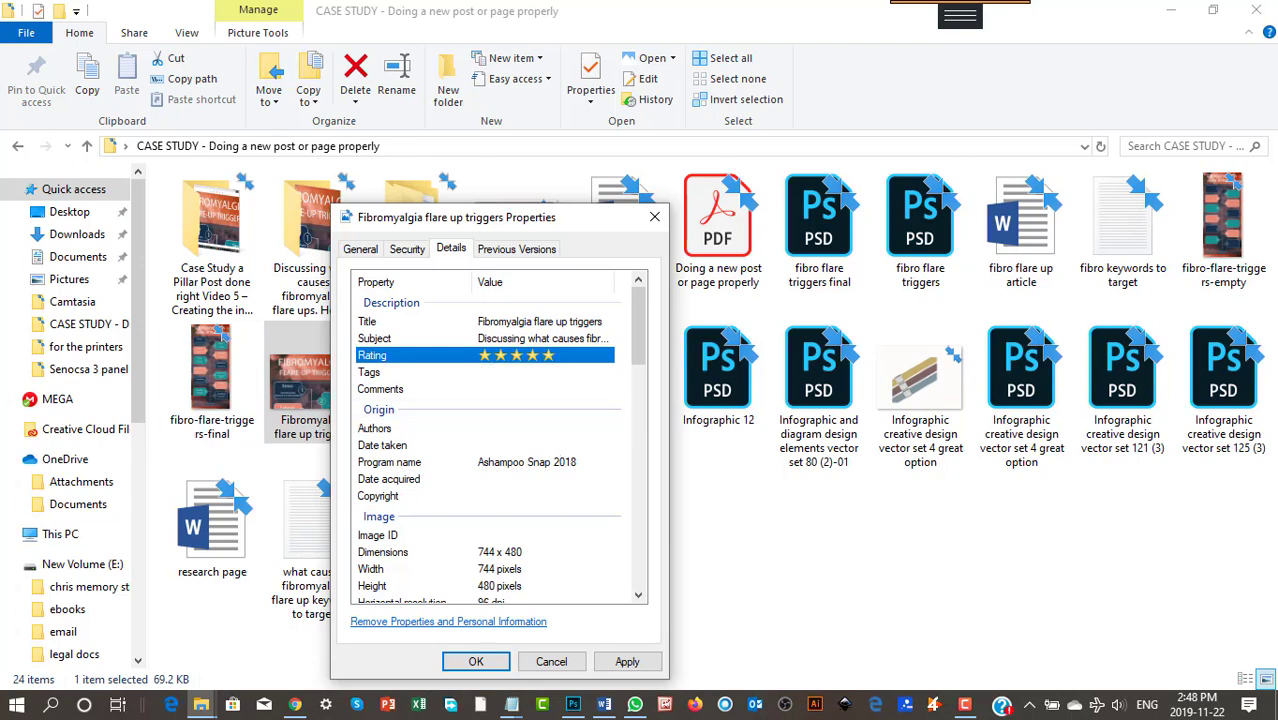
Copy the comma-separated keyword line beginning "what causes fibromyalgia flare ups, fibromyalgia" from the Notepad keyword file
{"action": "left_click_drag", "start_coordinate": [0, 226], "coordinate": [2, 215]}
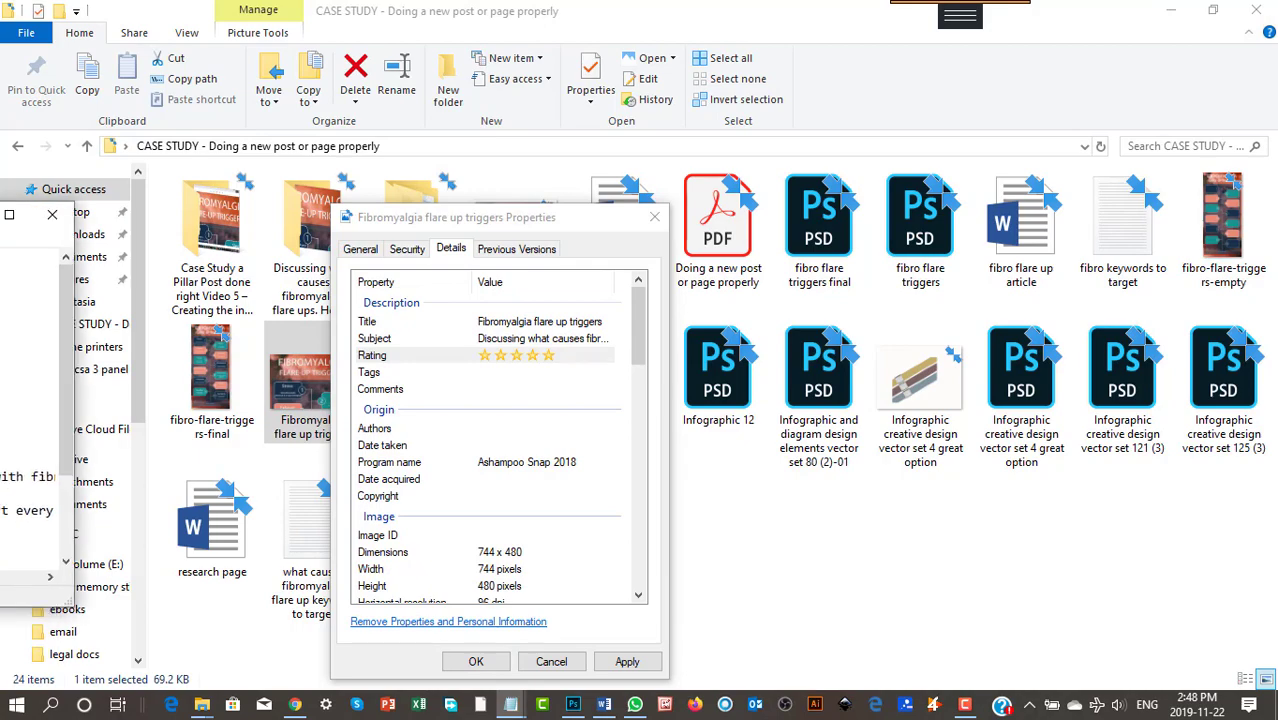
{"action": "scroll", "coordinate": [35, 450], "scroll_direction": "down", "scroll_amount": 10}
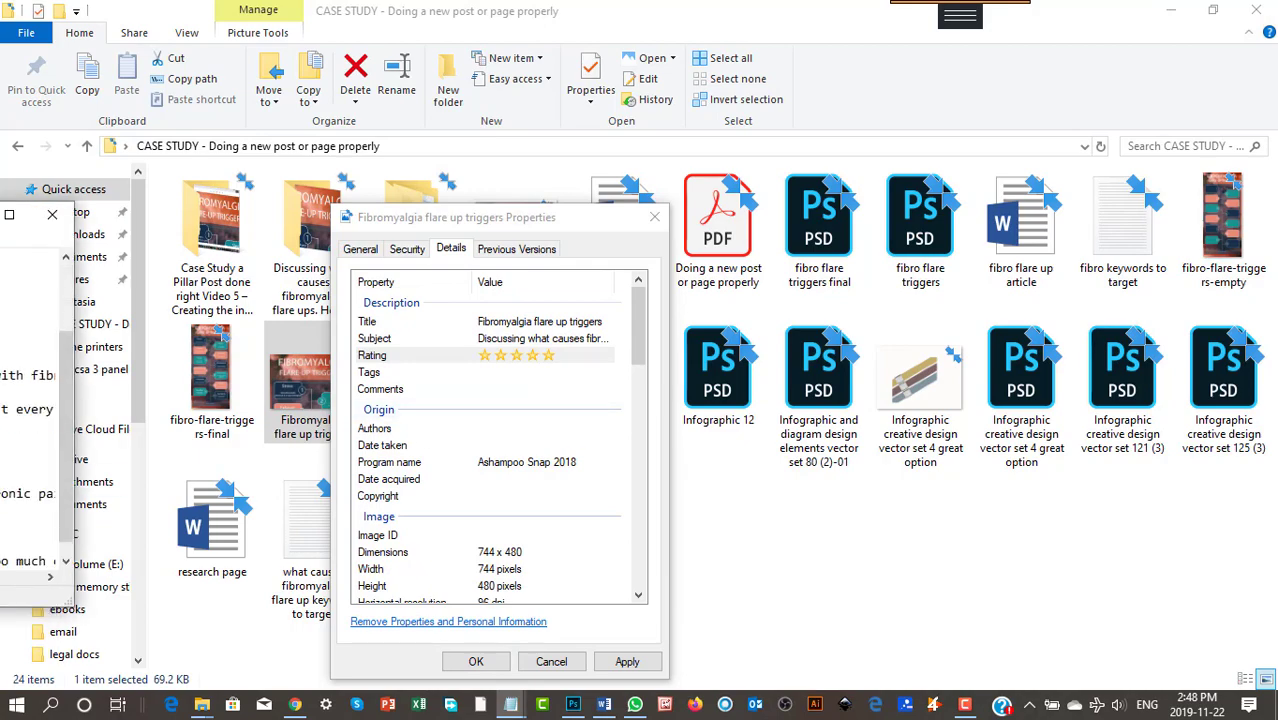
{"action": "left_click_drag", "start_coordinate": [0, 215], "coordinate": [645, 142]}
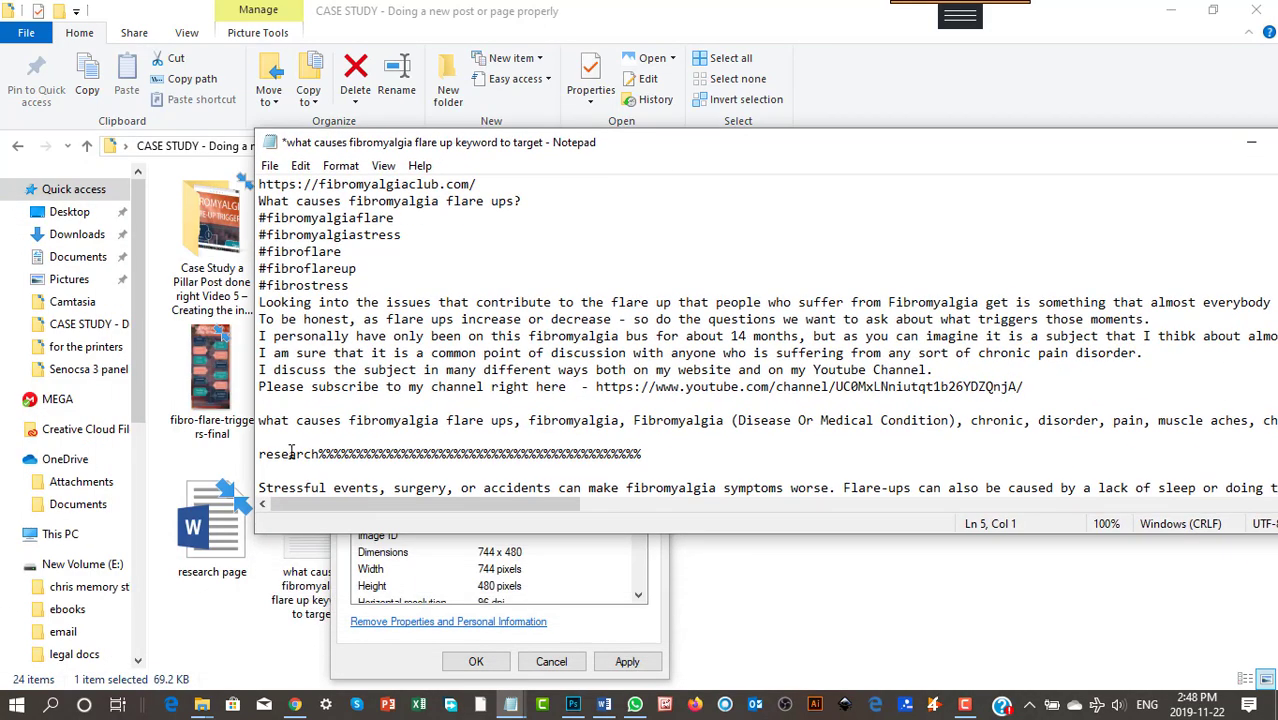
{"action": "scroll", "coordinate": [291, 452], "scroll_direction": "up", "scroll_amount": 2}
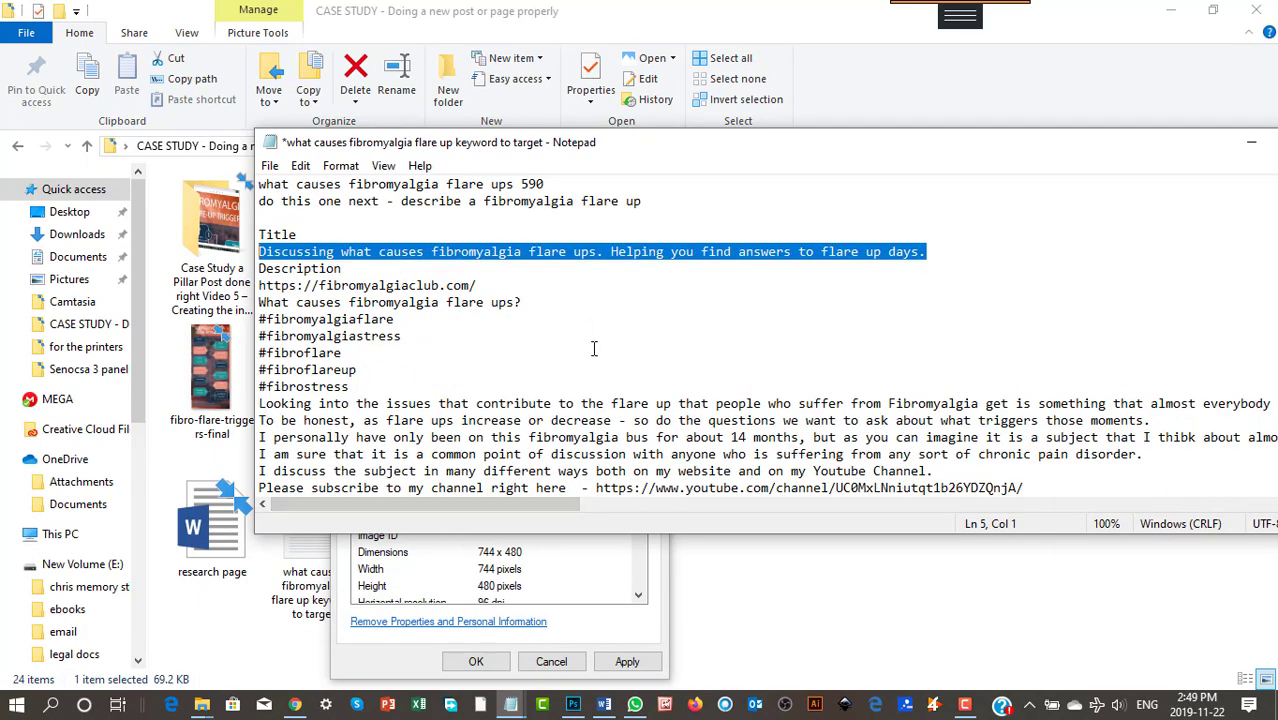
{"action": "scroll", "coordinate": [602, 365], "scroll_direction": "down", "scroll_amount": 2}
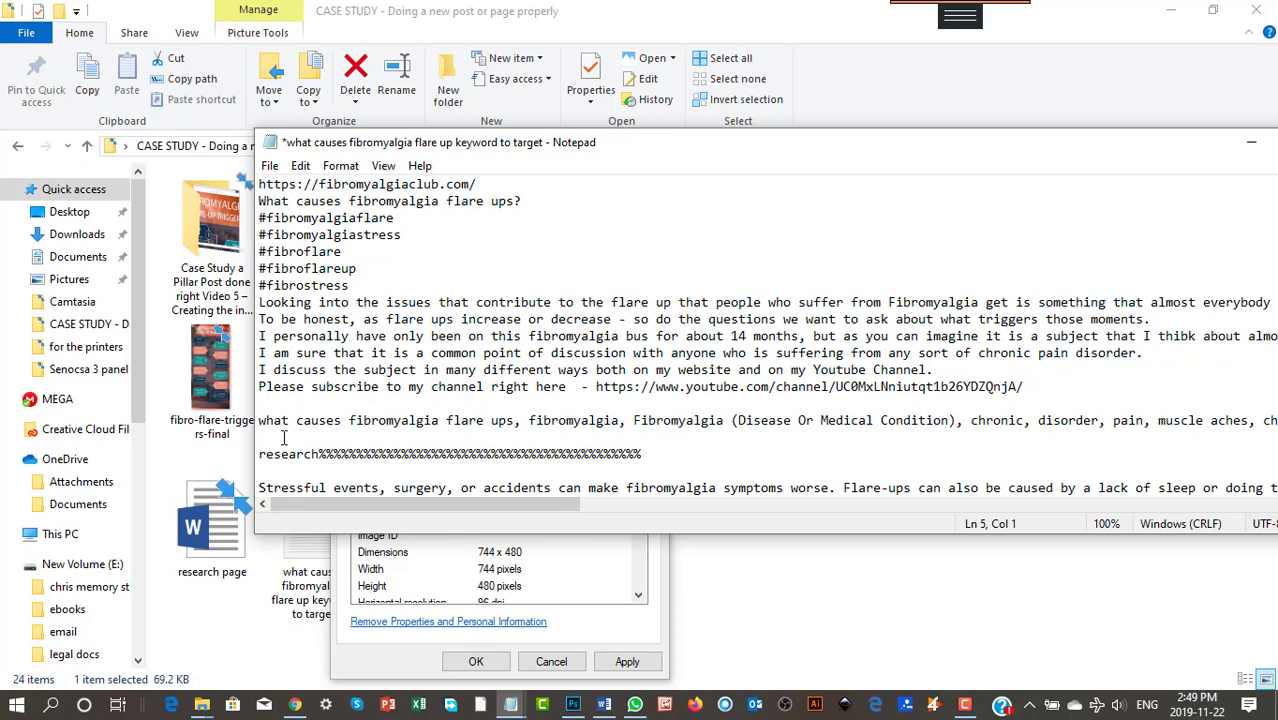
{"action": "left_click_drag", "start_coordinate": [257, 420], "coordinate": [325, 430]}
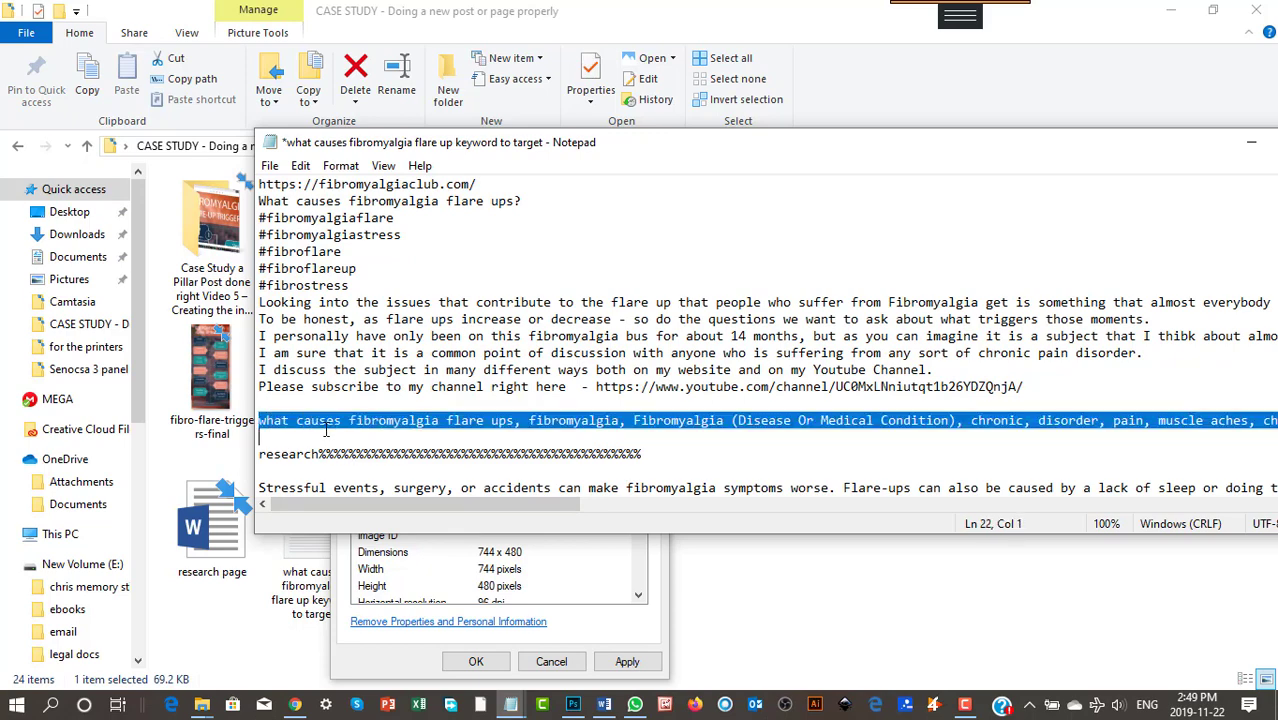
{"action": "right_click", "coordinate": [325, 428]}
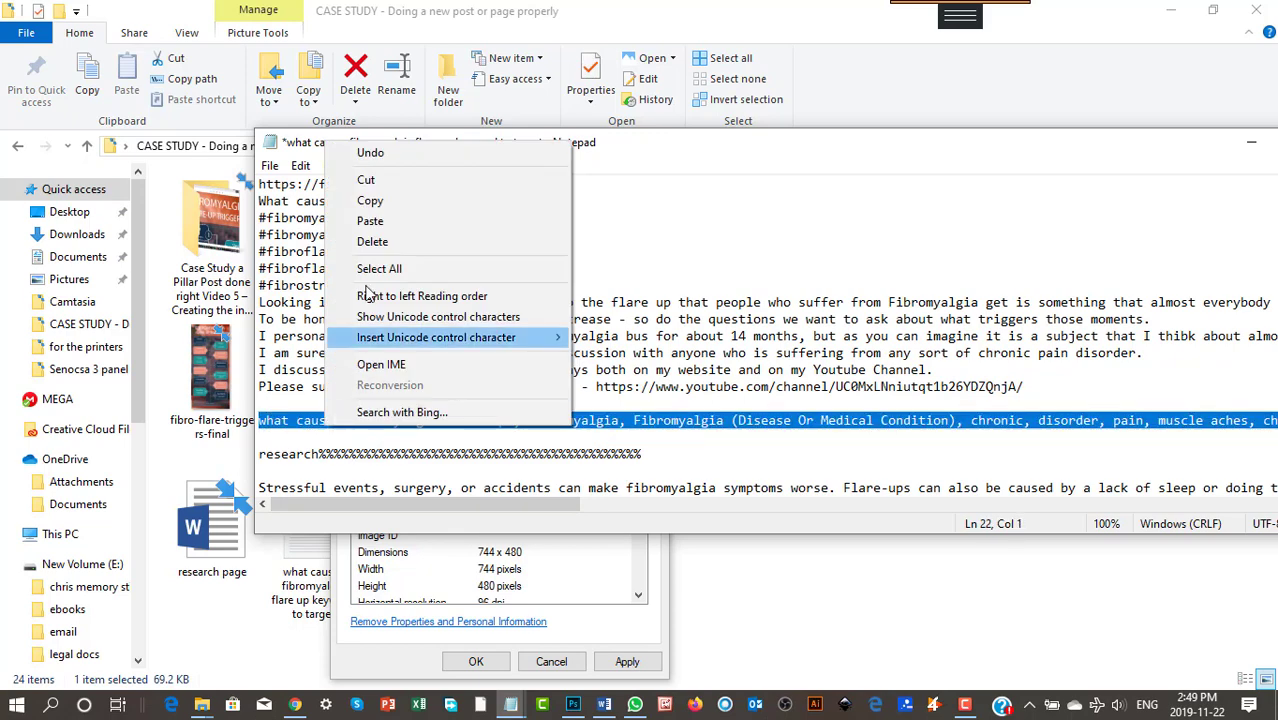
{"action": "left_click", "coordinate": [367, 200]}
Paste the copied keywords into the image's Tags property and save the changed file properties
{"action": "left_click_drag", "start_coordinate": [757, 150], "coordinate": [0, 165]}
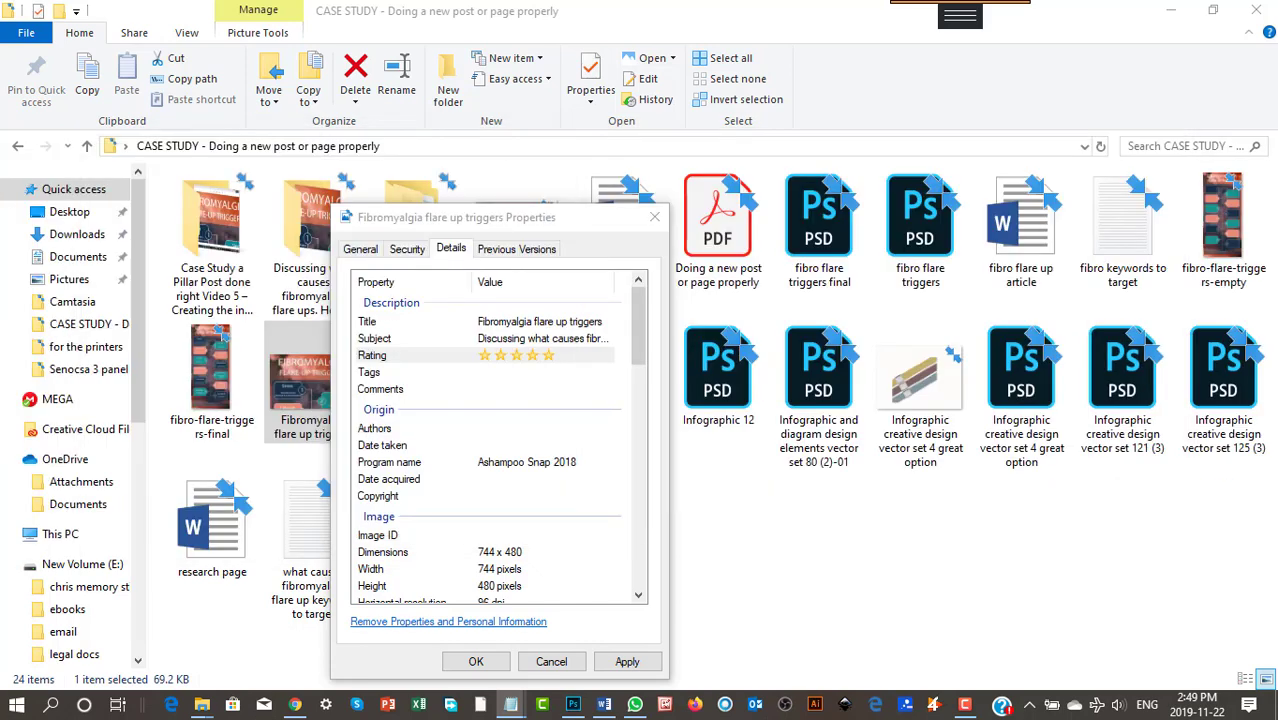
{"action": "left_click", "coordinate": [500, 372]}
{"action": "left_click", "coordinate": [508, 377]}
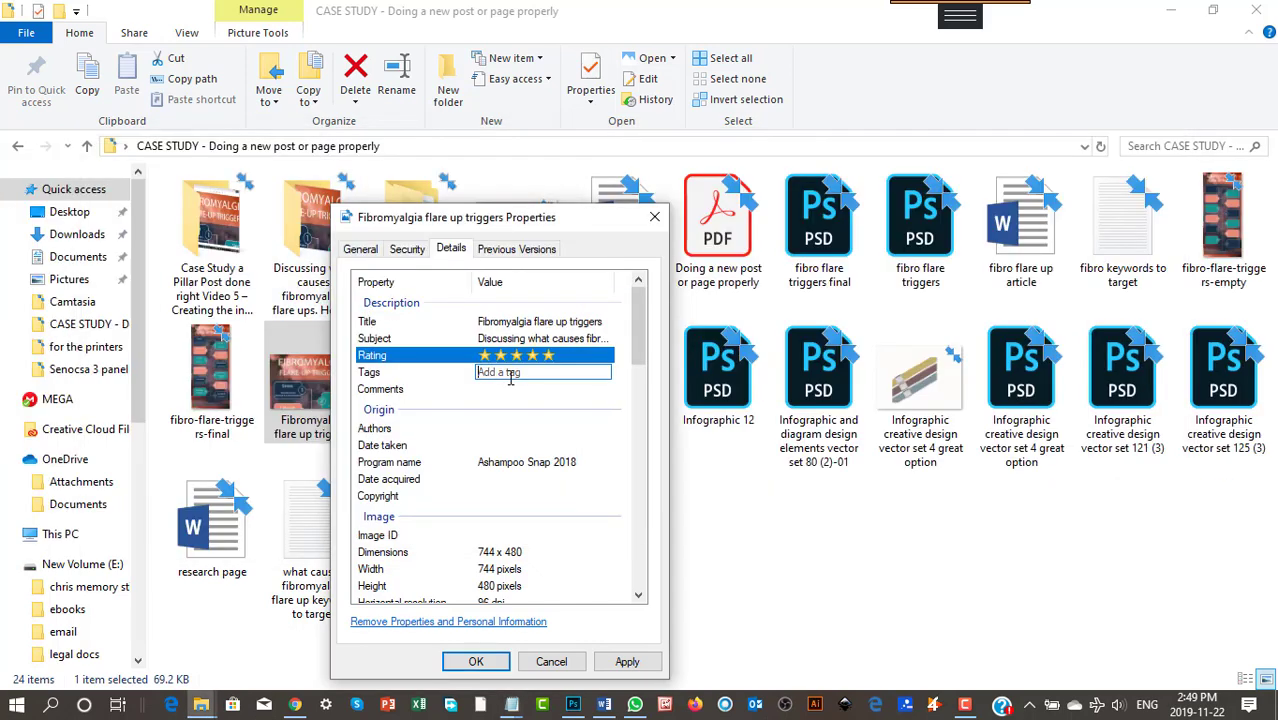
{"action": "right_click", "coordinate": [510, 378]}
{"action": "left_click", "coordinate": [566, 461]}
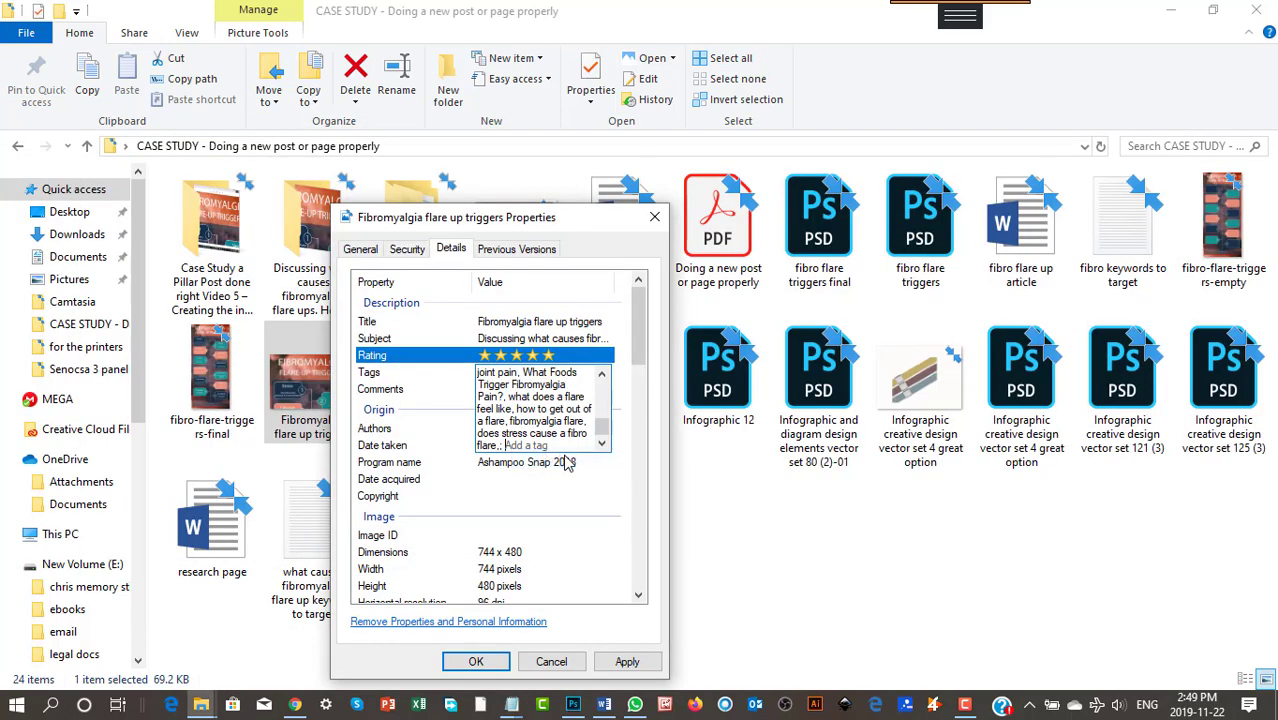
{"action": "left_click", "coordinate": [620, 485]}
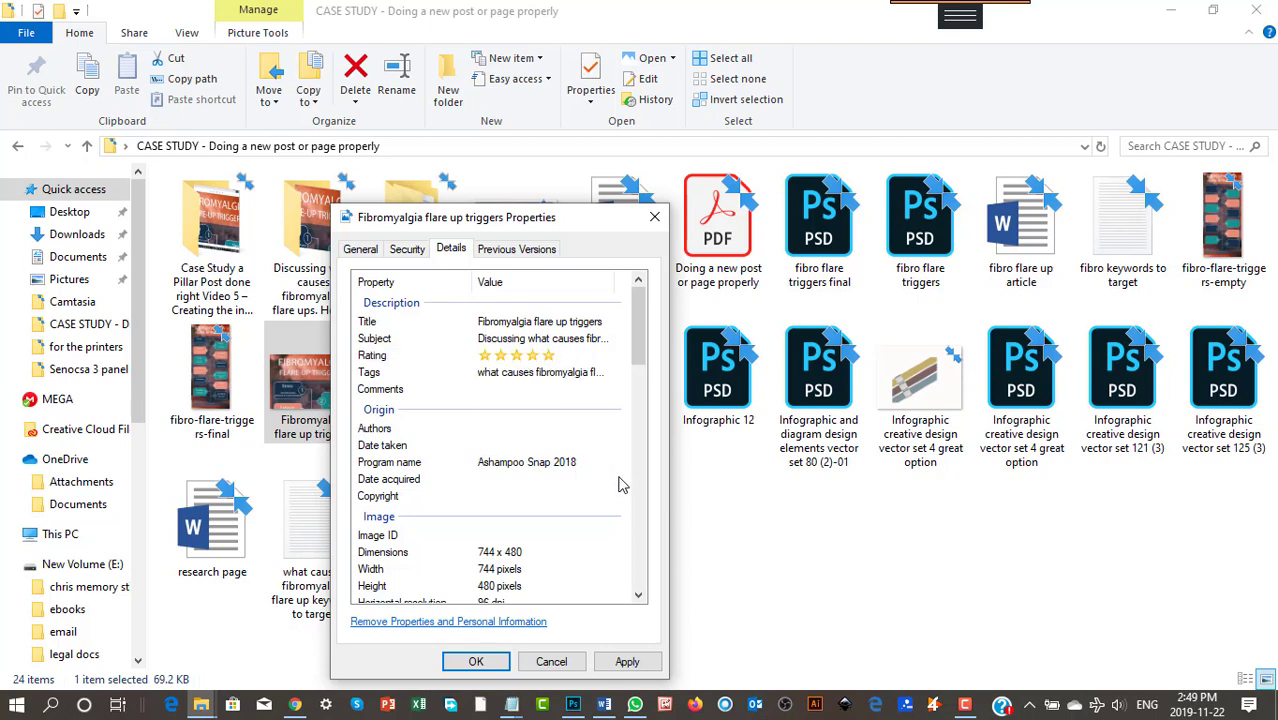
{"action": "left_click", "coordinate": [626, 662]}
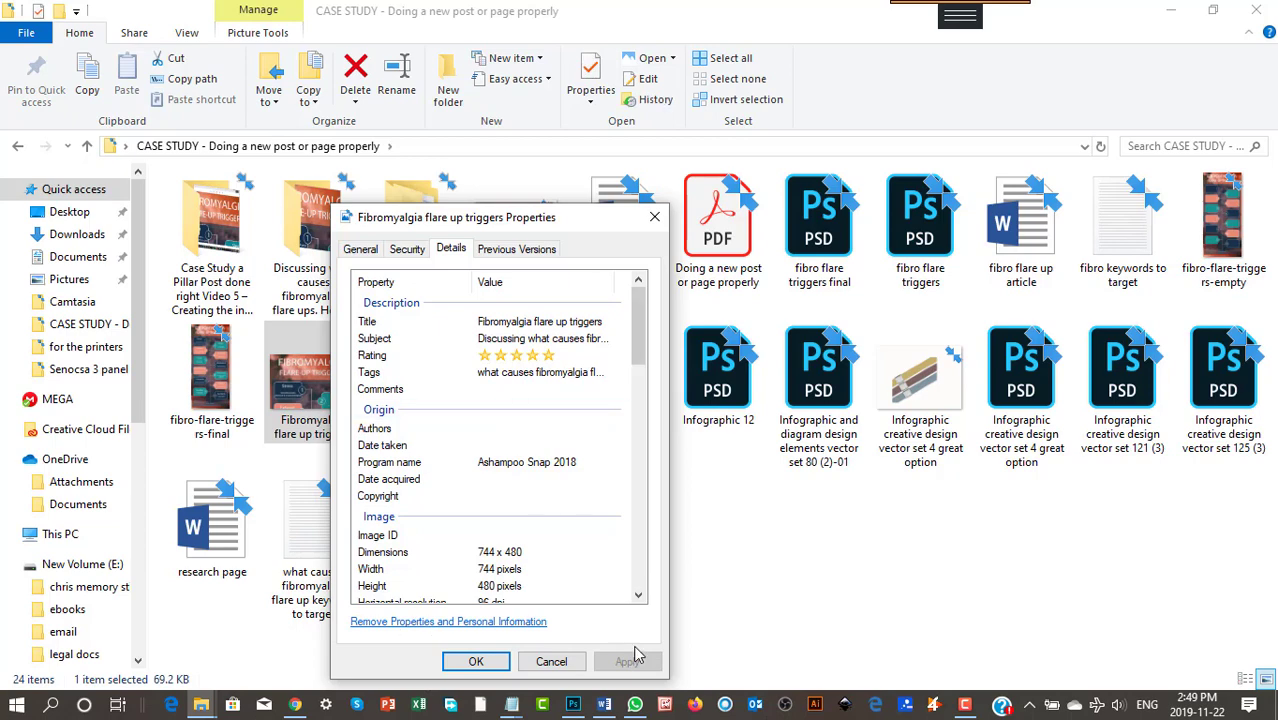
{"action": "left_click", "coordinate": [476, 662]}
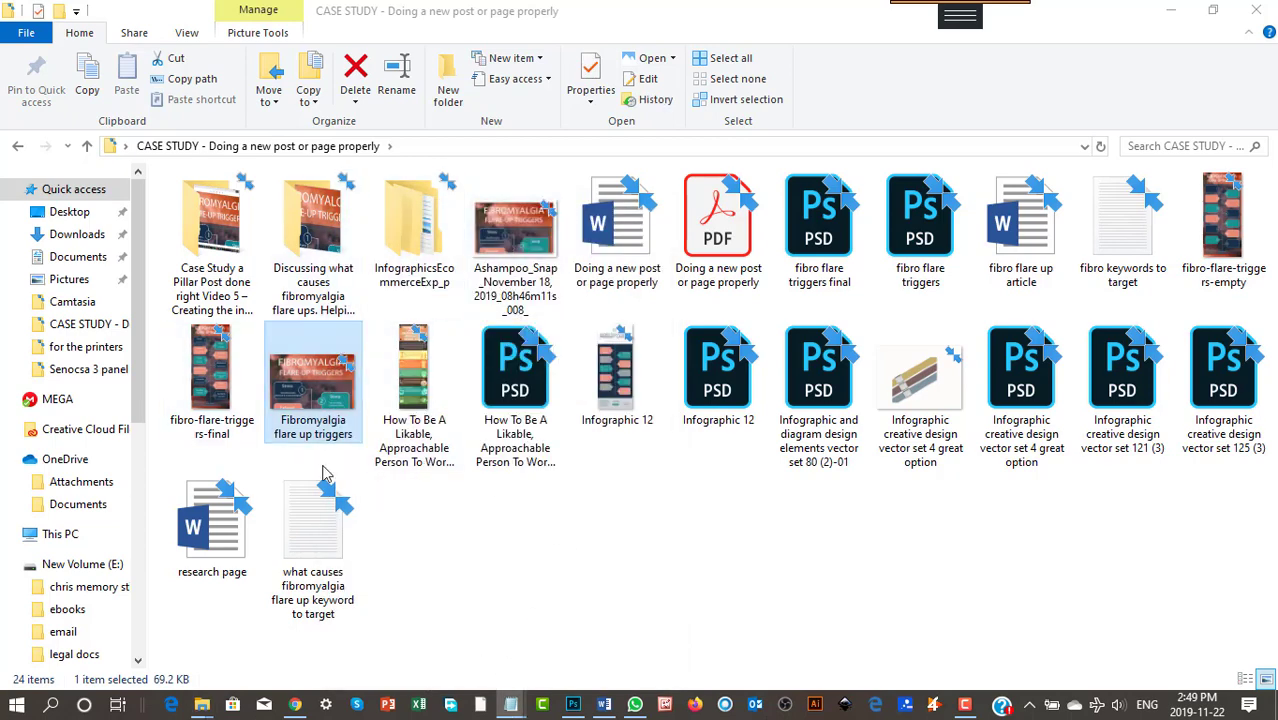
Reopen the "Fibromyalgia flare up triggers" image's properties and review its title, subject, rating and tags
{"action": "right_click", "coordinate": [334, 374]}
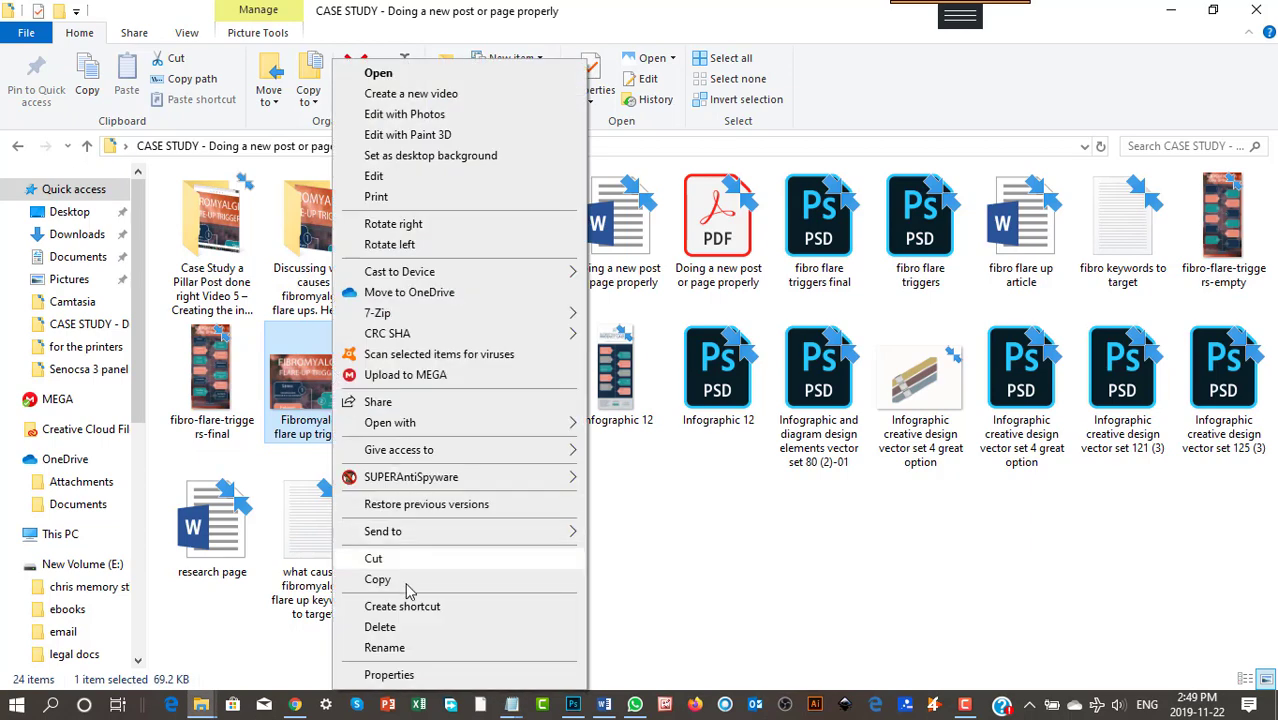
{"action": "left_click", "coordinate": [389, 675]}
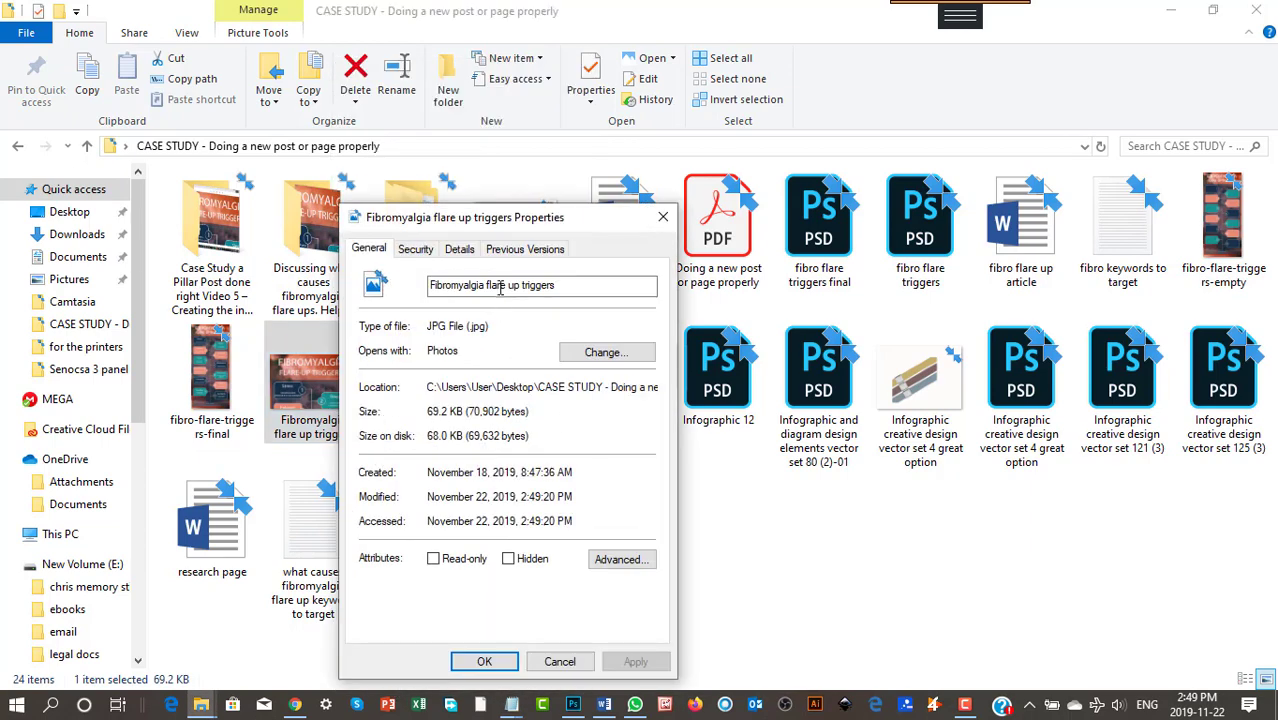
{"action": "left_click", "coordinate": [462, 252]}
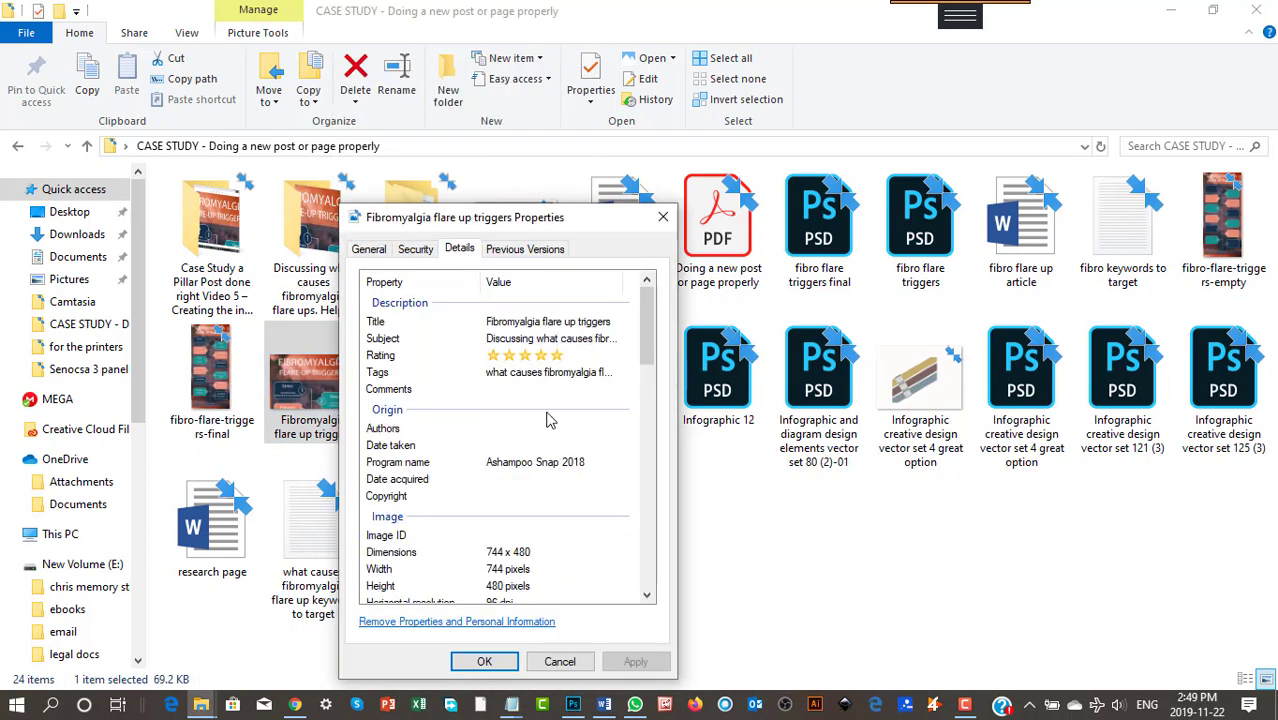
{"action": "left_click_drag", "start_coordinate": [563, 220], "coordinate": [633, 81]}
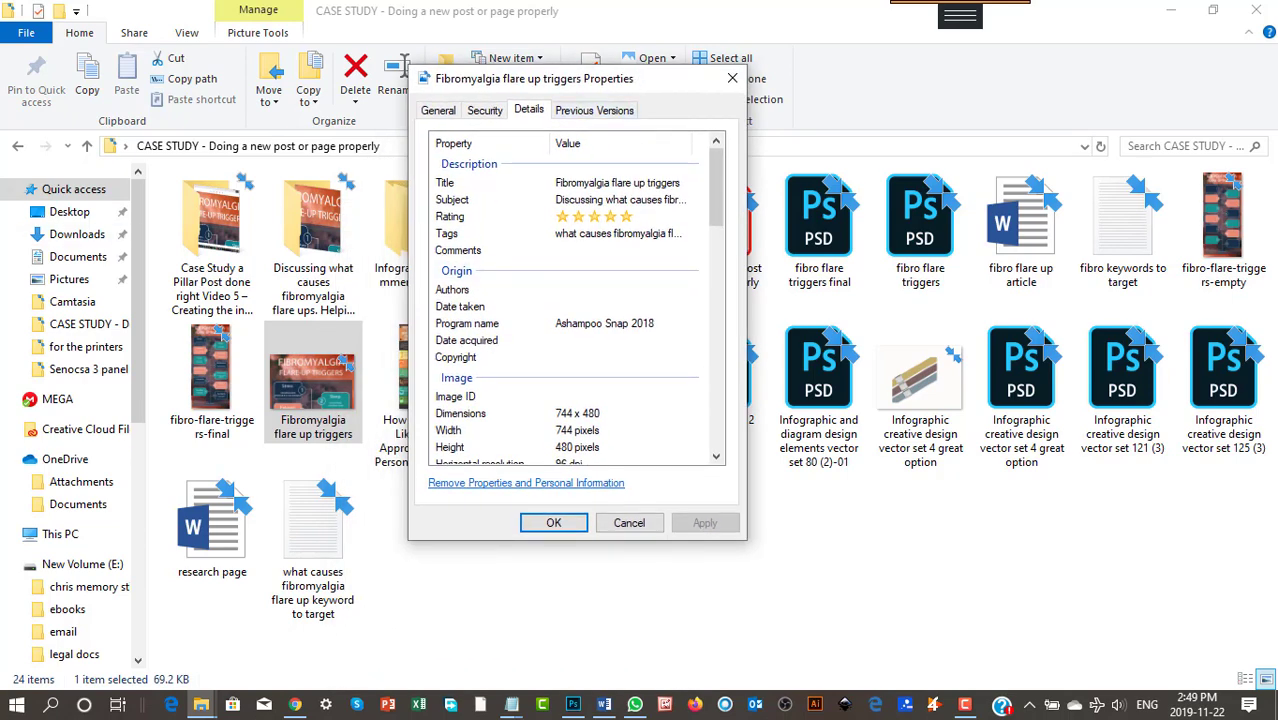
{"action": "left_click_drag", "start_coordinate": [599, 82], "coordinate": [0, 82]}
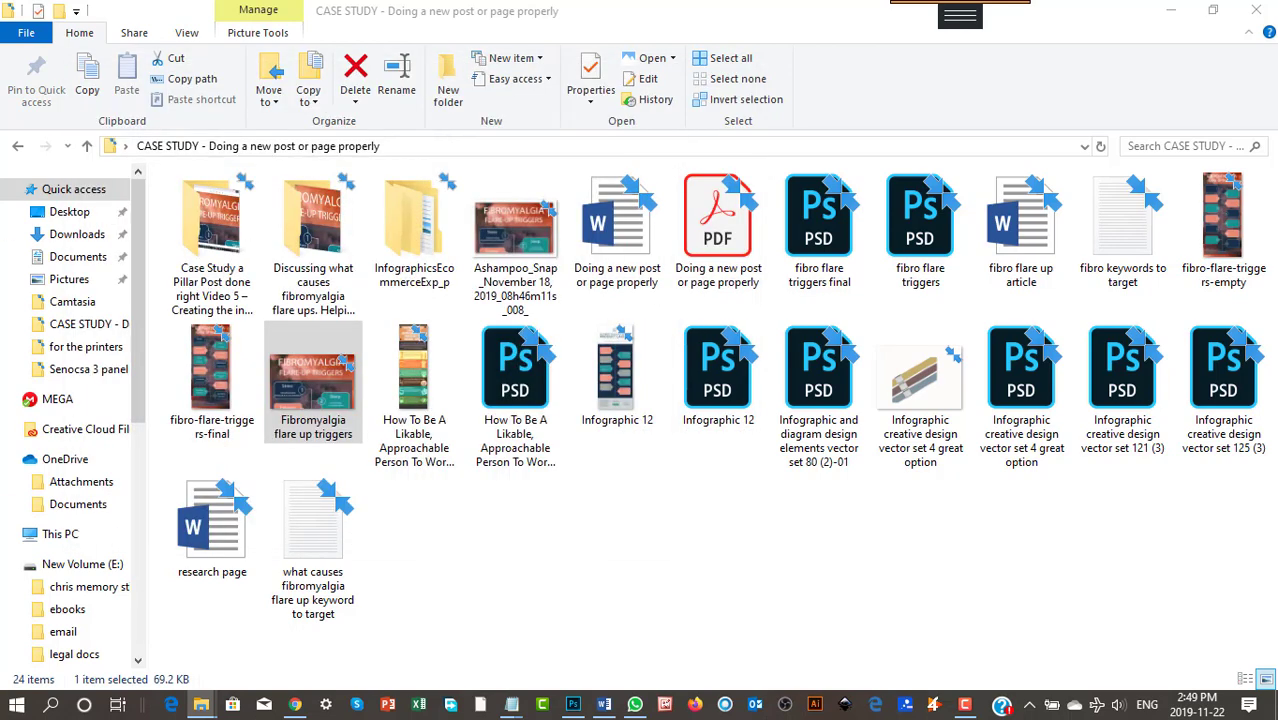
Switch to Chrome, close the Featured Image dialog and open the fibromyalgiaclub.com home page in a new tab
{"action": "left_click", "coordinate": [295, 704]}
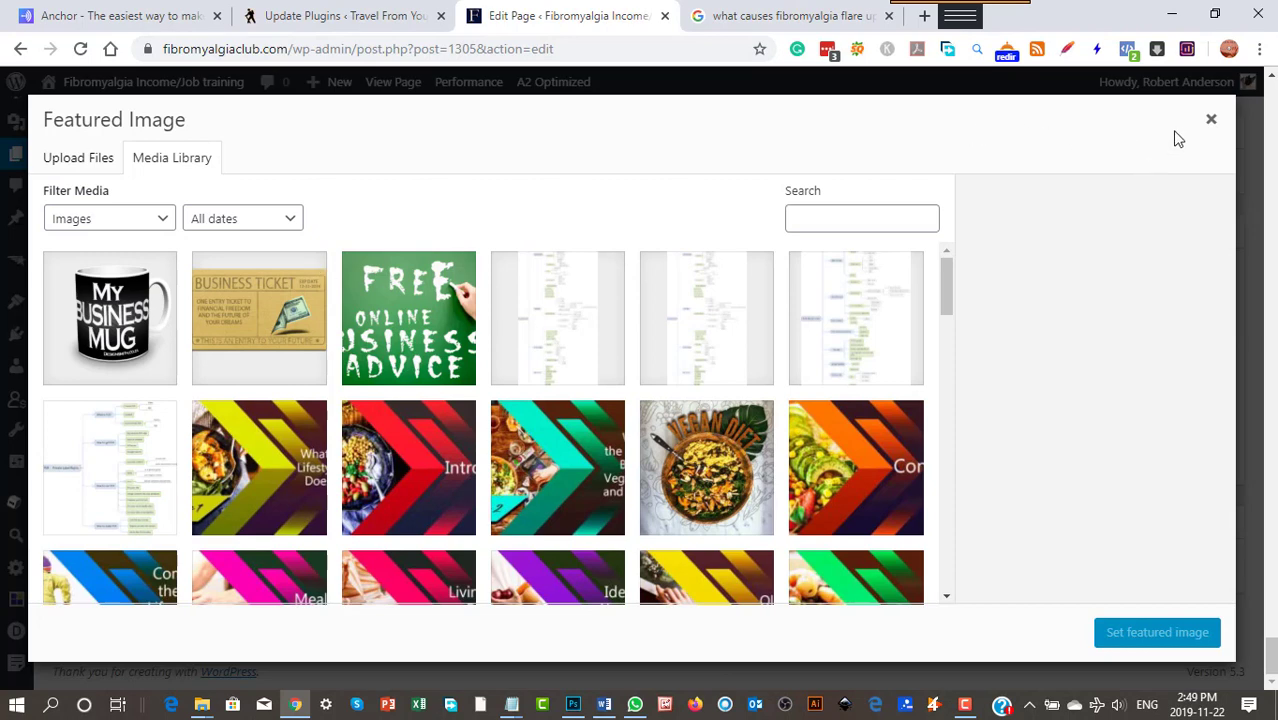
{"action": "left_click", "coordinate": [1210, 120]}
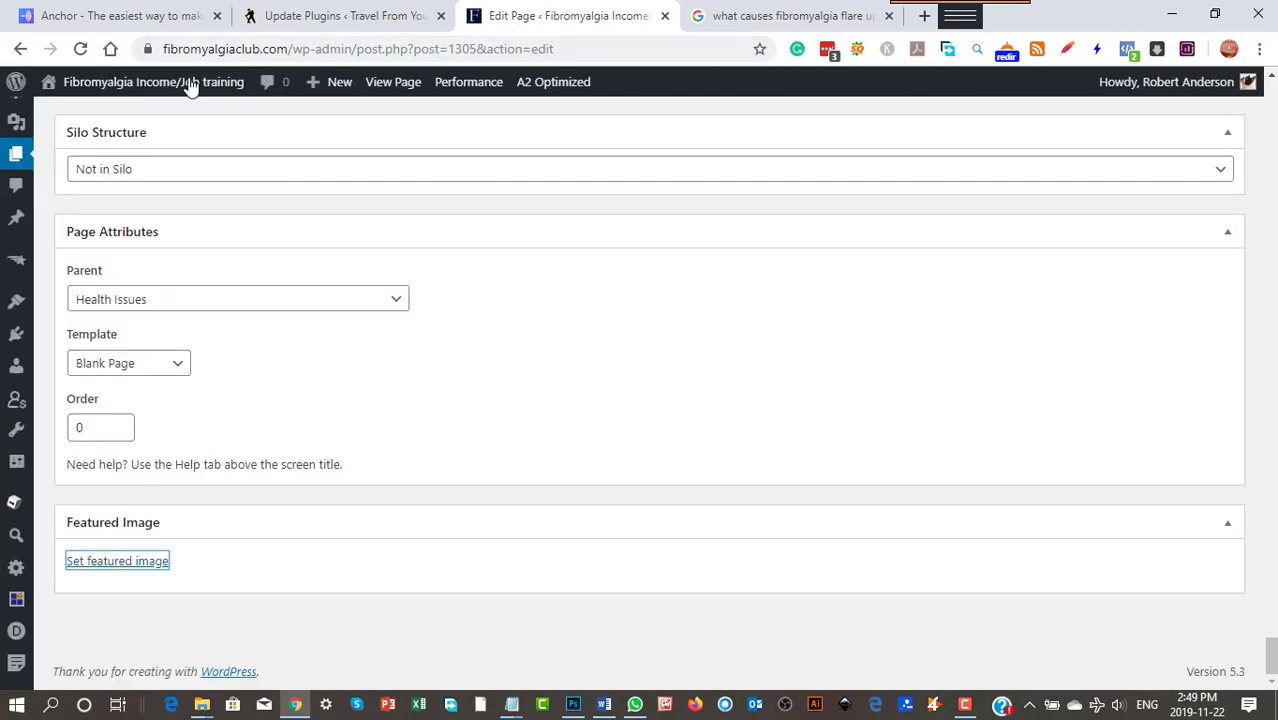
{"action": "mouse_move", "coordinate": [190, 87]}
{"action": "right_click", "coordinate": [98, 116]}
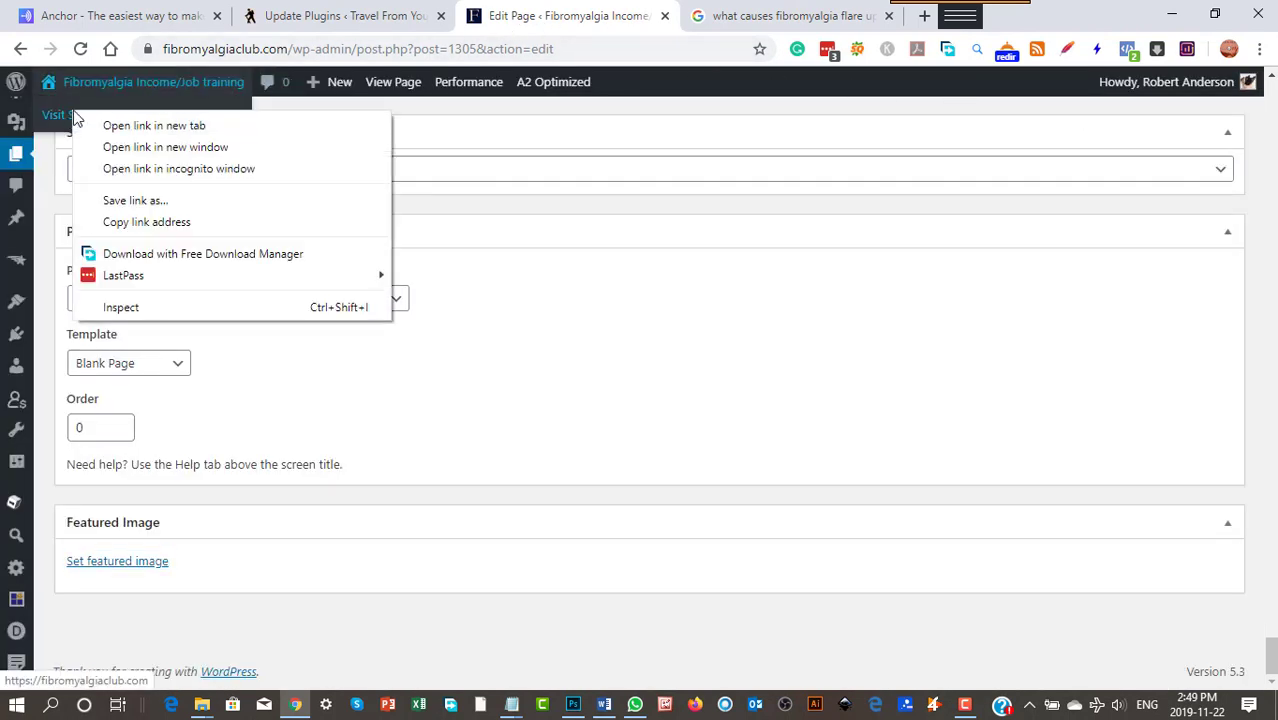
{"action": "left_click", "coordinate": [133, 126]}
{"action": "left_click", "coordinate": [756, 20]}
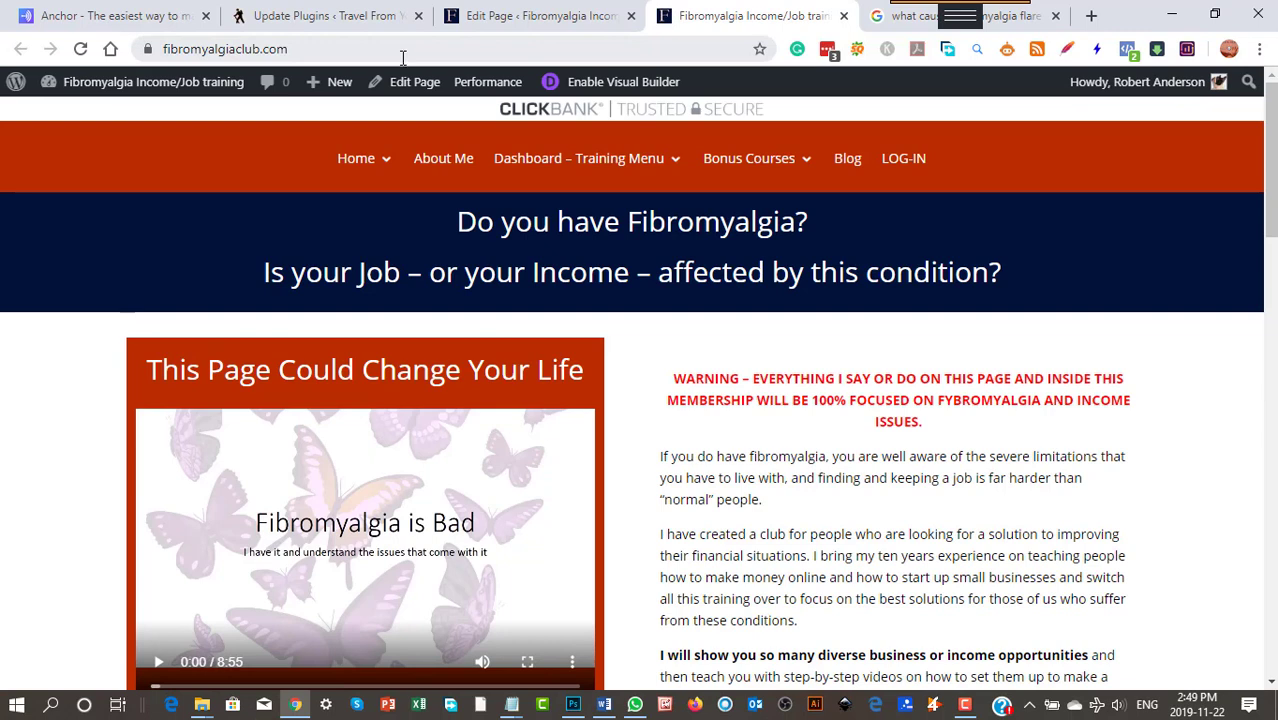
Copy the home page's web address and return to the image's folder in File Explorer
{"action": "mouse_move", "coordinate": [567, 159]}
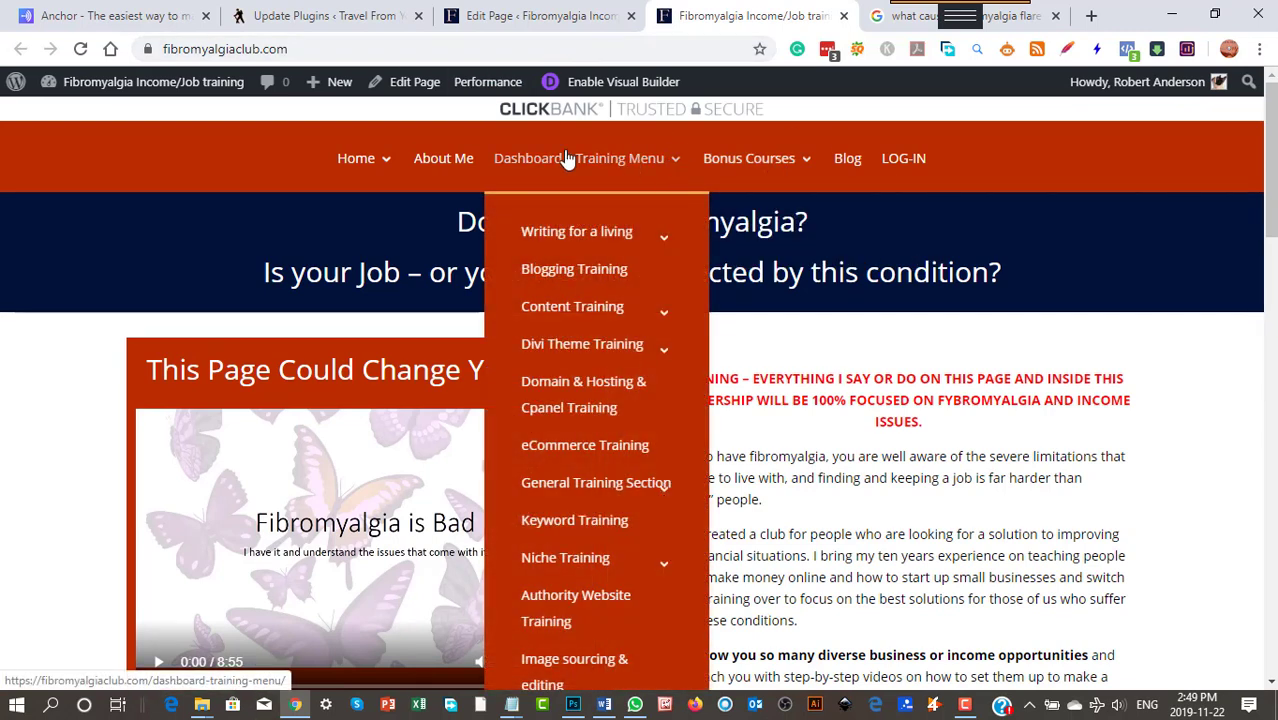
{"action": "left_click", "coordinate": [172, 52]}
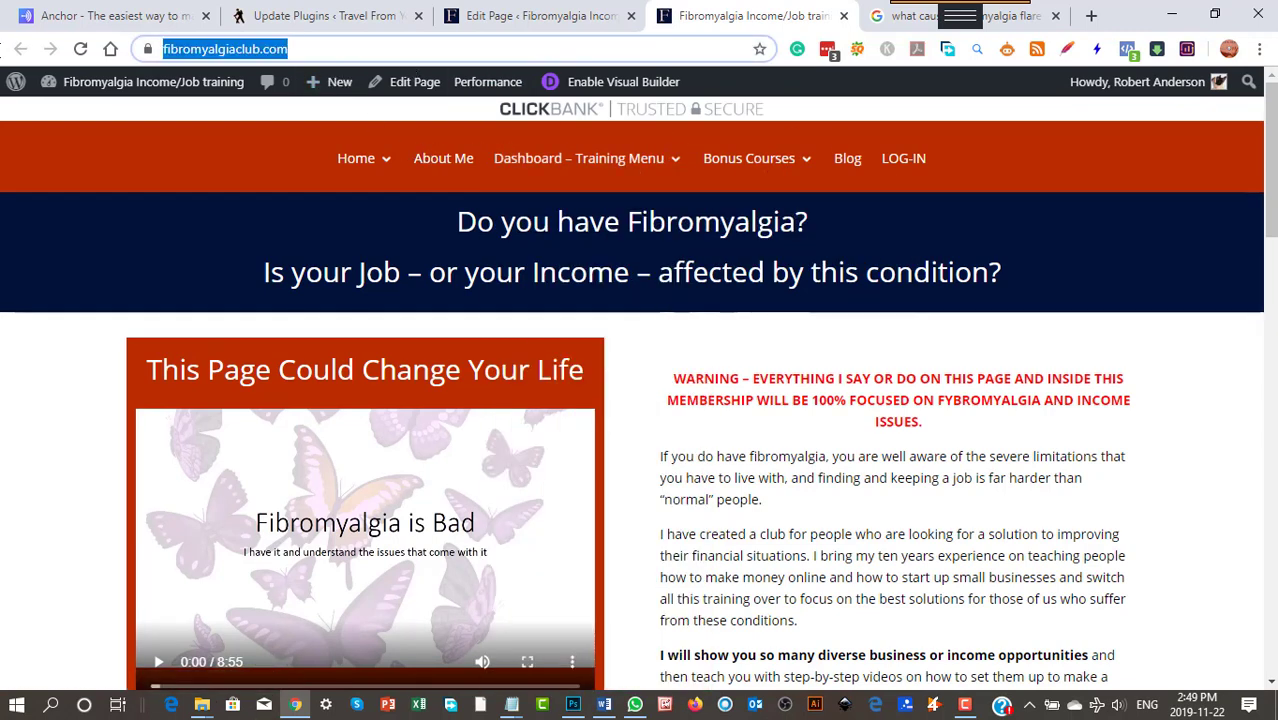
{"action": "right_click", "coordinate": [172, 55]}
{"action": "left_click", "coordinate": [274, 154]}
{"action": "left_click", "coordinate": [1171, 15]}
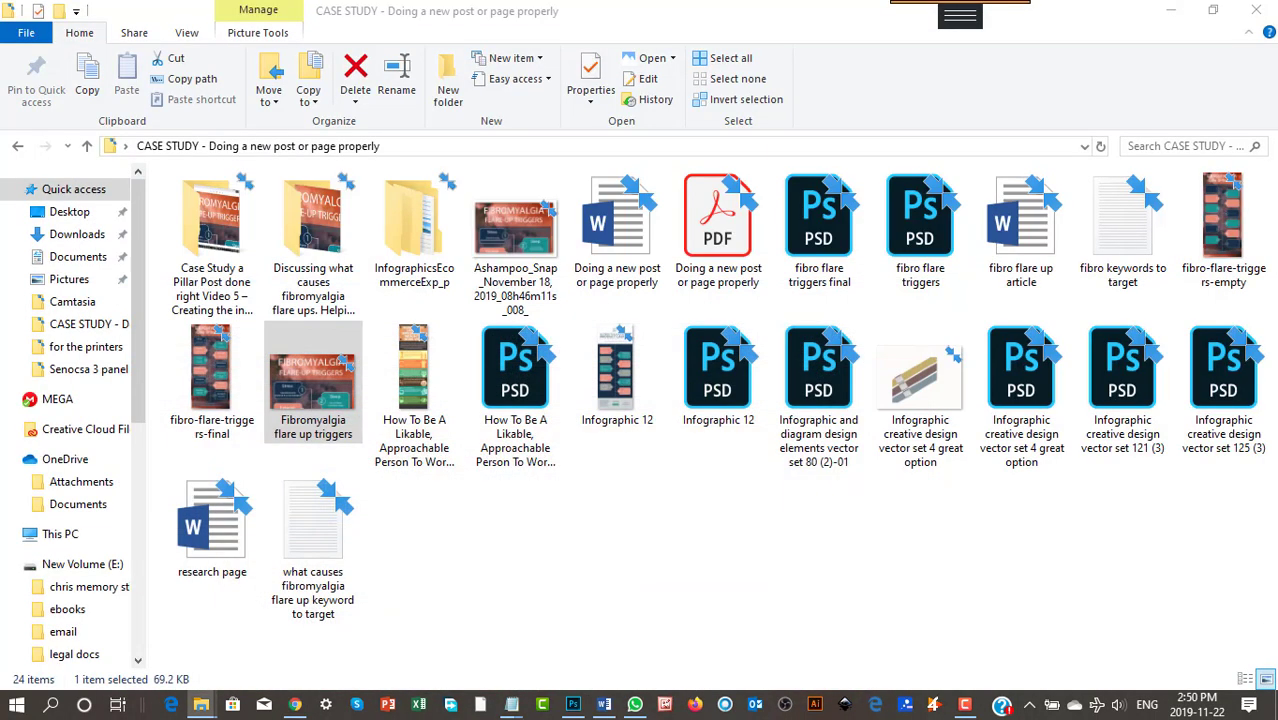
{"action": "left_click_drag", "start_coordinate": [576, 160], "coordinate": [736, 120]}
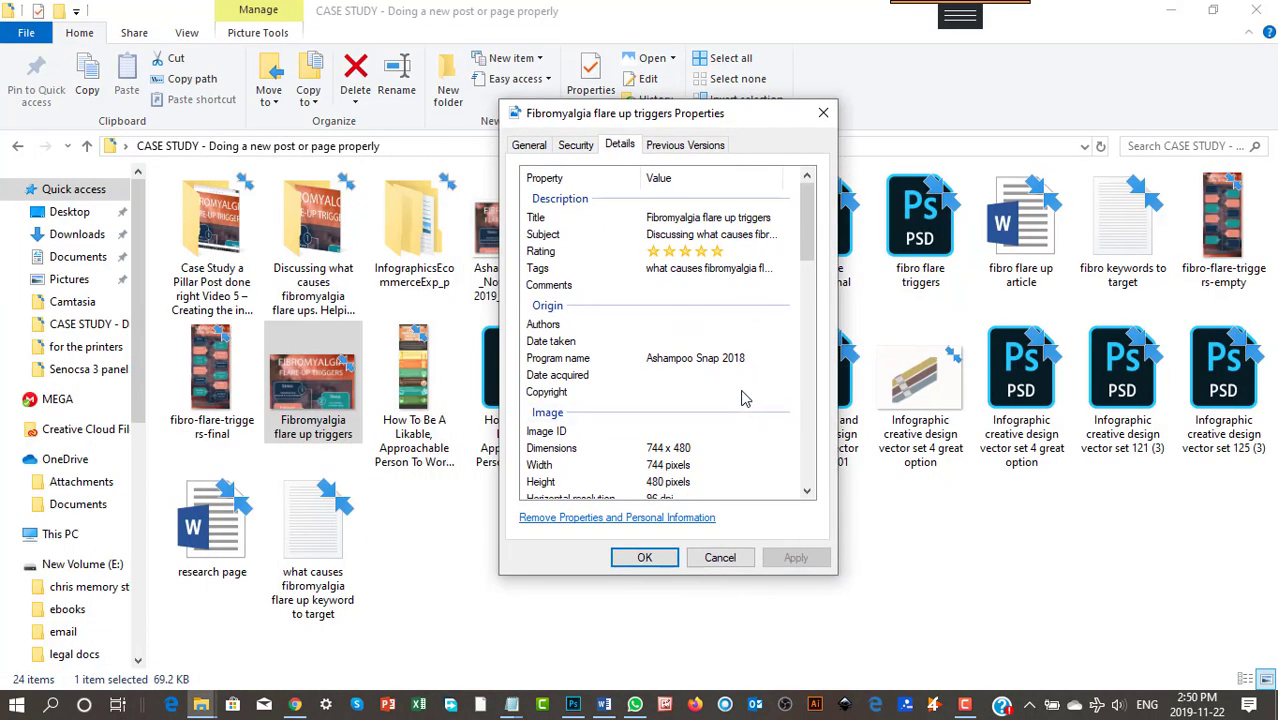
{"action": "left_click", "coordinate": [677, 288]}
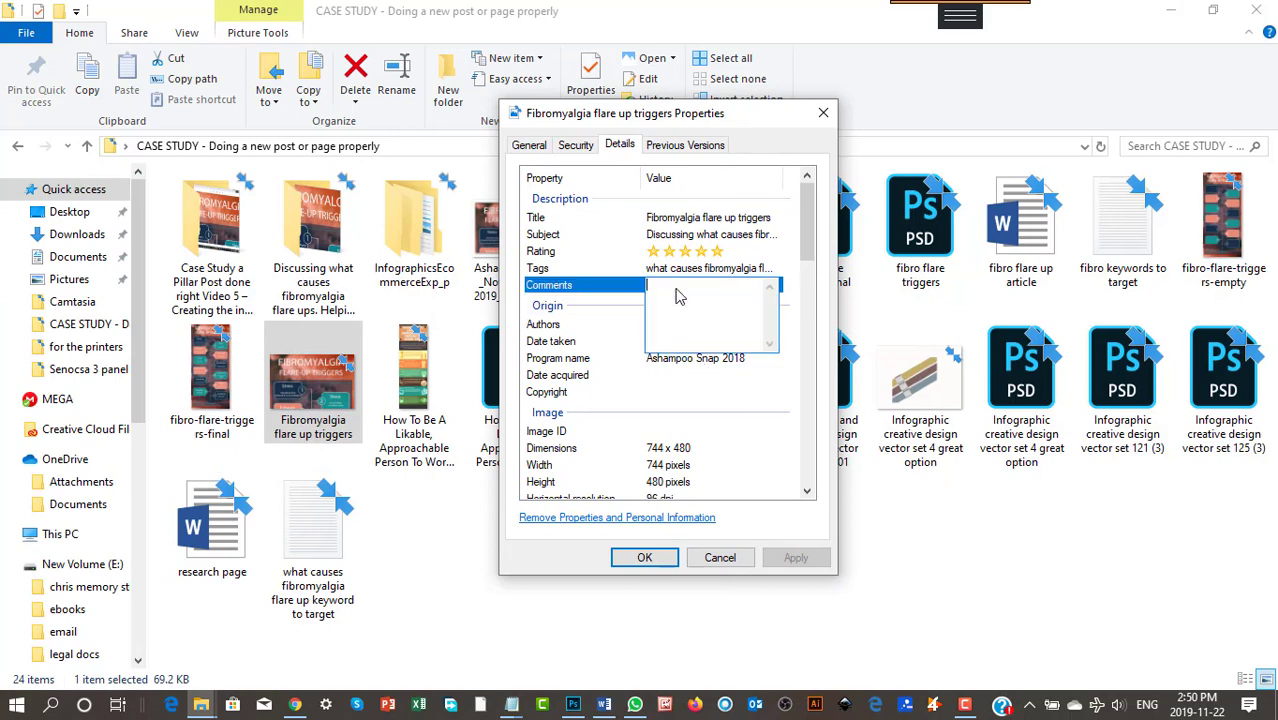
{"action": "right_click", "coordinate": [677, 288]}
{"action": "left_click", "coordinate": [735, 372]}
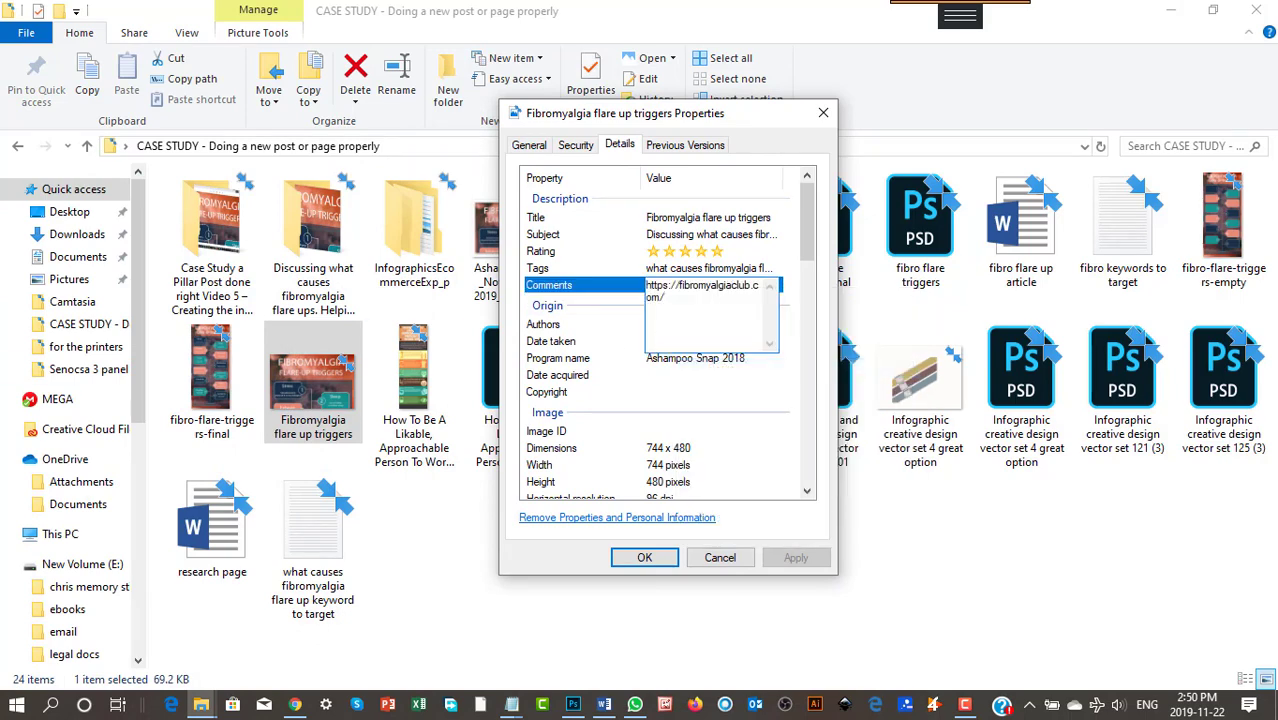
Copy the Notepad text from "What causes fibromyalgia flare ups?" through the line ending "any sort of chronic pain disorder."
{"action": "left_click", "coordinate": [511, 705]}
{"action": "left_click_drag", "start_coordinate": [218, 184], "coordinate": [579, 162]}
{"action": "left_click", "coordinate": [231, 336]}
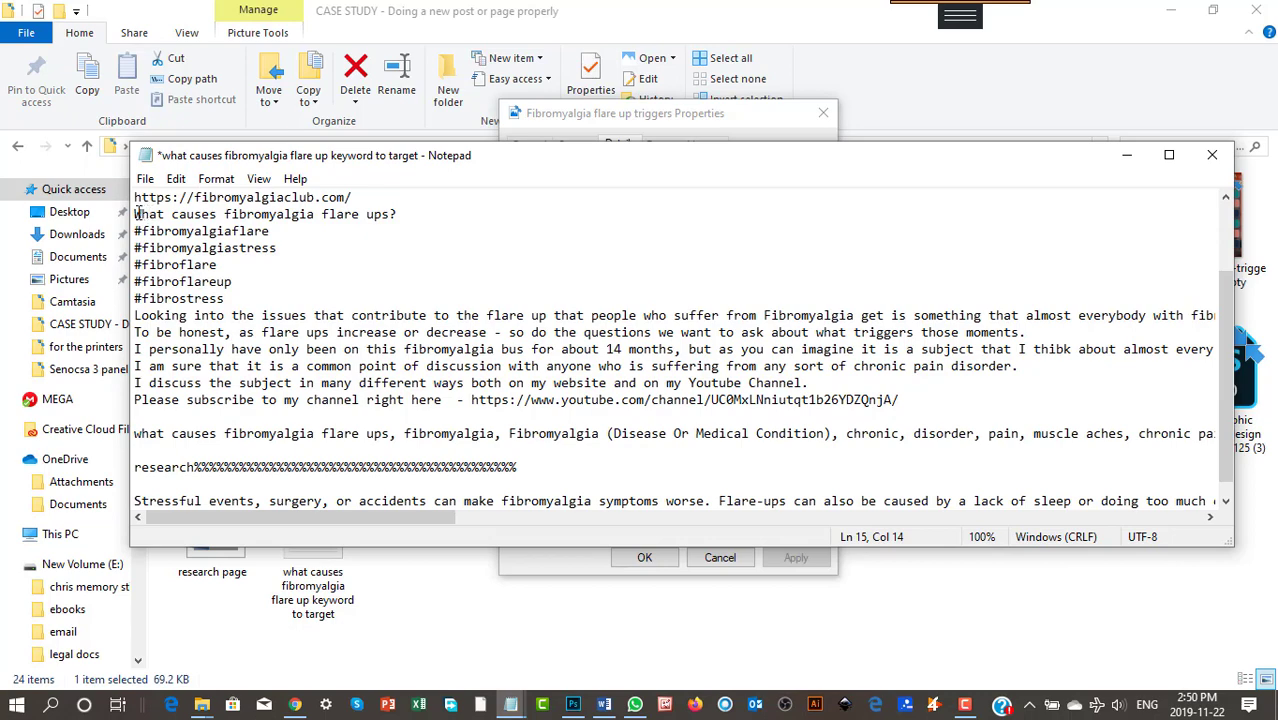
{"action": "left_click_drag", "start_coordinate": [136, 214], "coordinate": [1036, 367]}
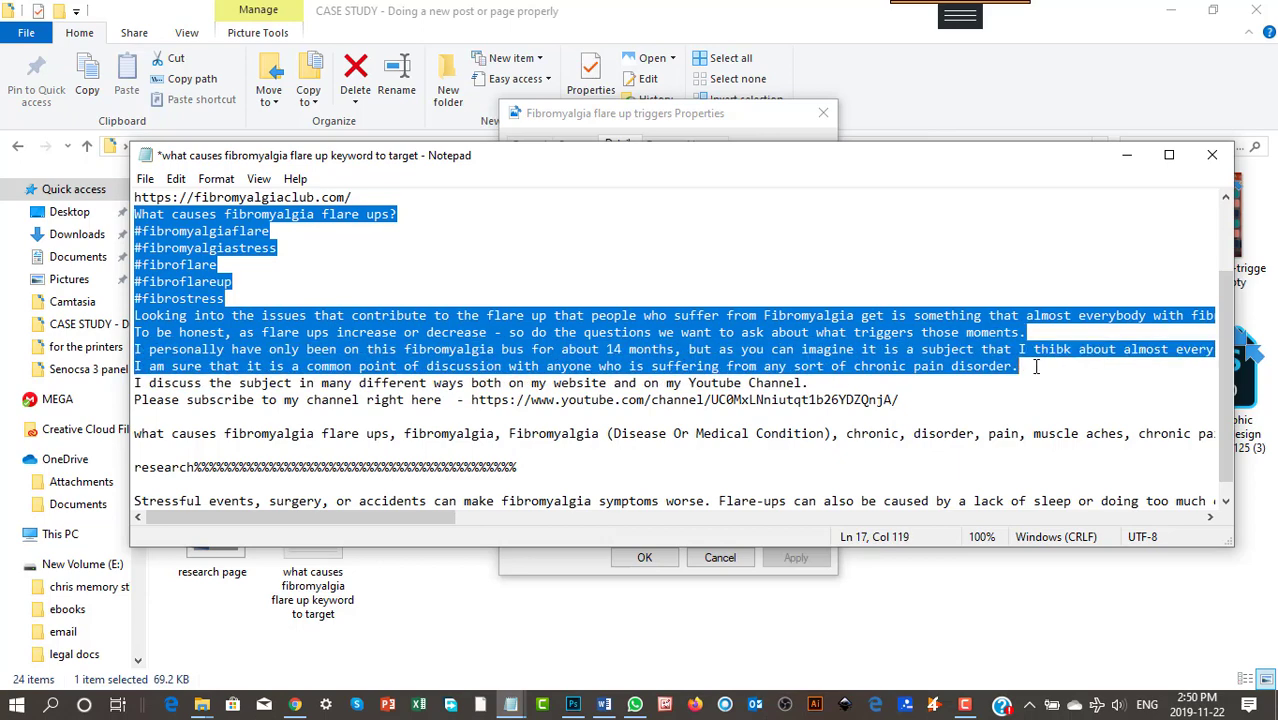
{"action": "right_click", "coordinate": [731, 356]}
{"action": "left_click", "coordinate": [785, 416]}
{"action": "left_click", "coordinate": [1127, 155]}
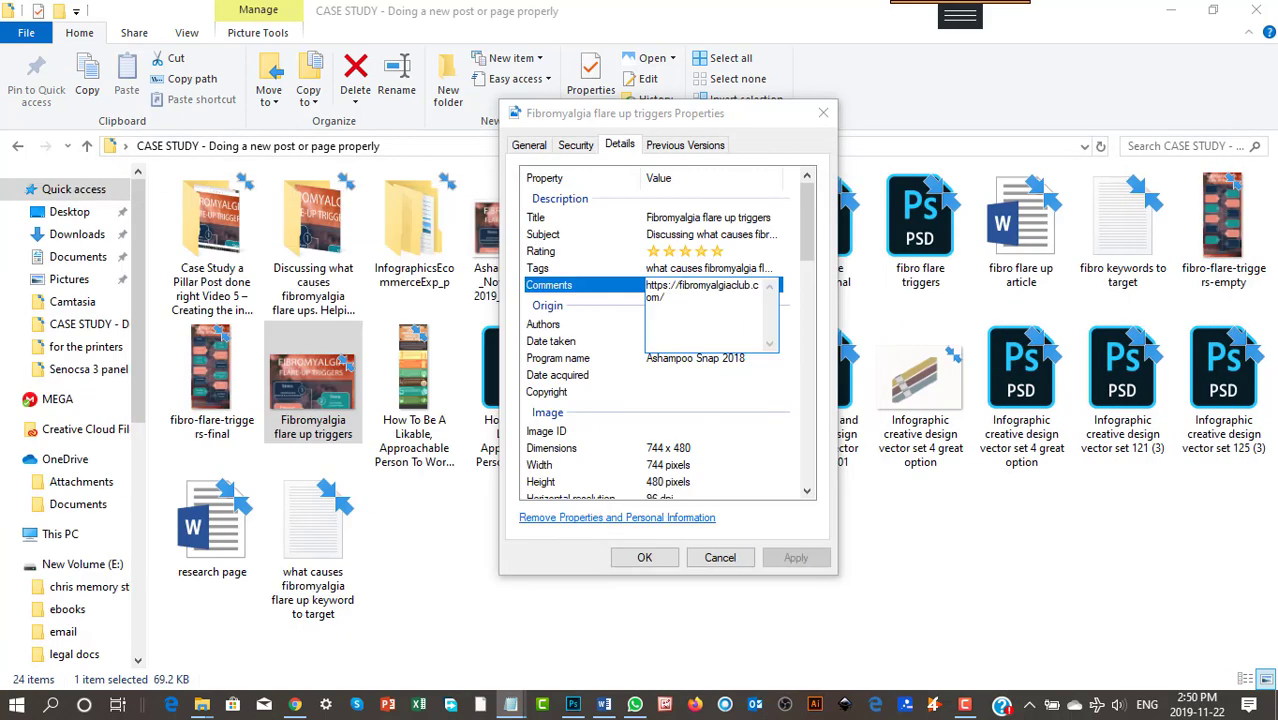
Paste the copied flare-up description after the website address in the image's Comments property and apply the change
{"action": "left_click", "coordinate": [677, 301]}
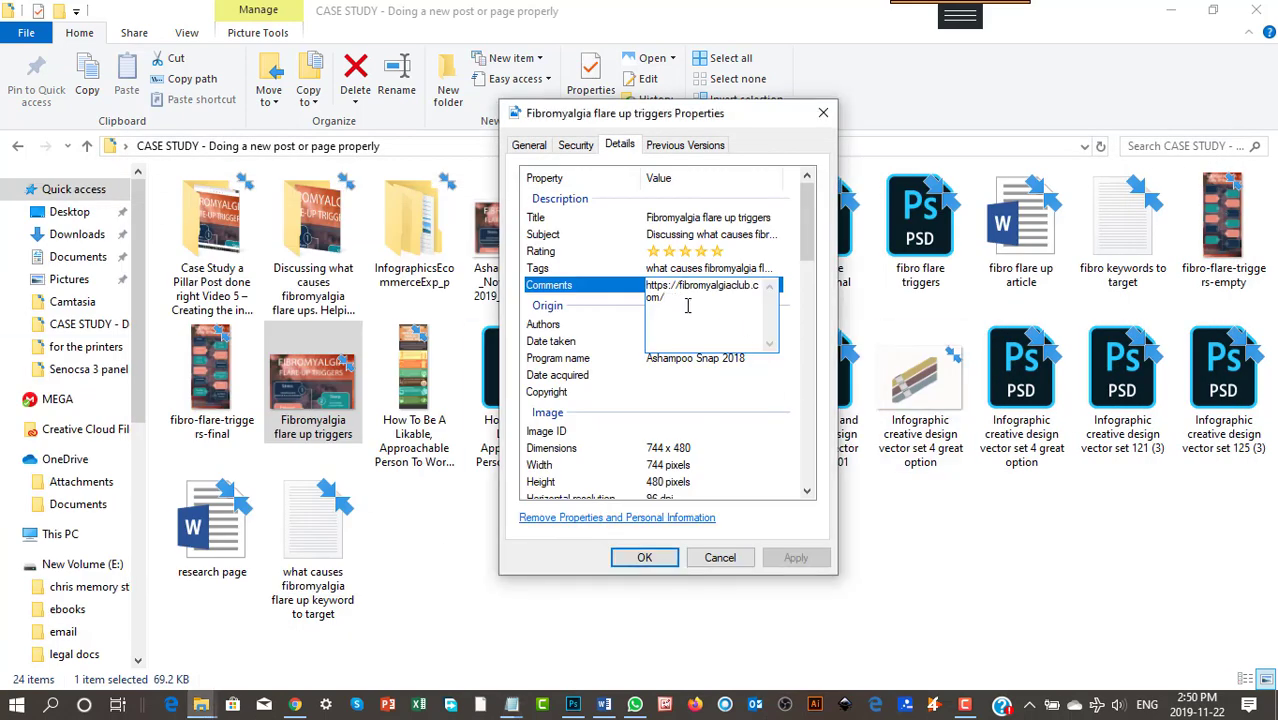
{"action": "key", "text": "Return"}
{"action": "left_click", "coordinate": [706, 291]}
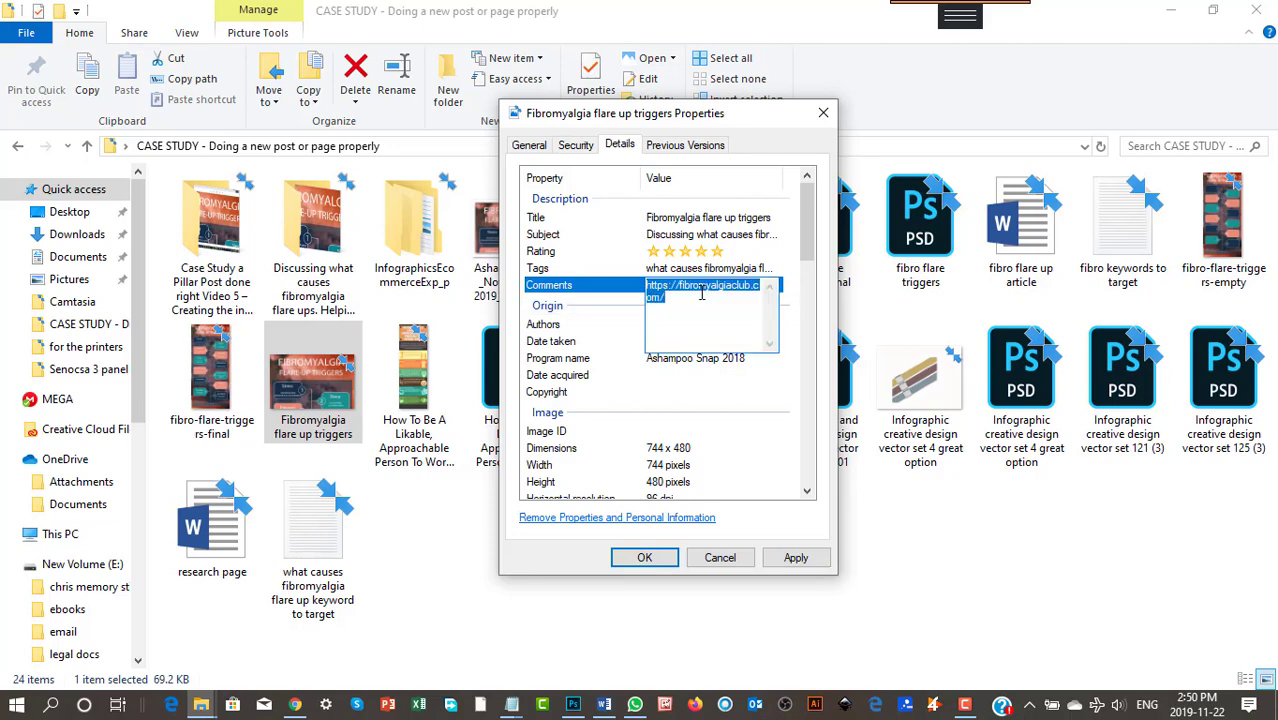
{"action": "left_click", "coordinate": [692, 299]}
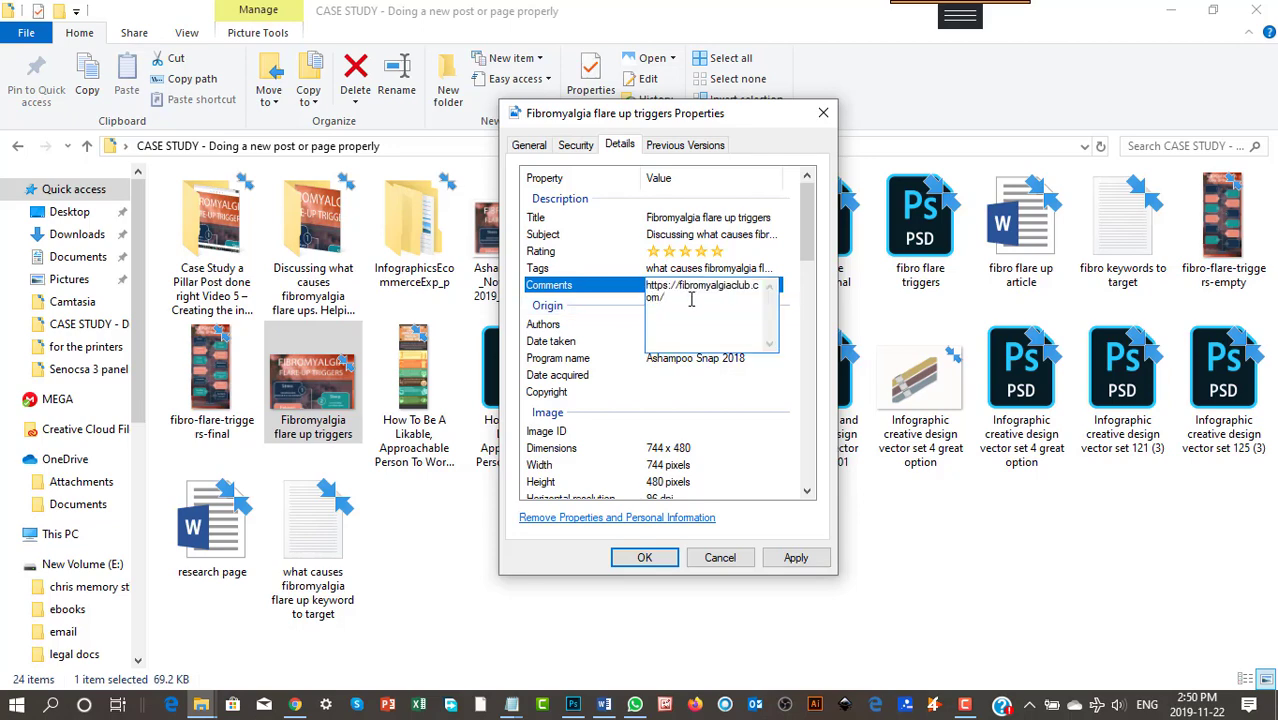
{"action": "right_click", "coordinate": [691, 304]}
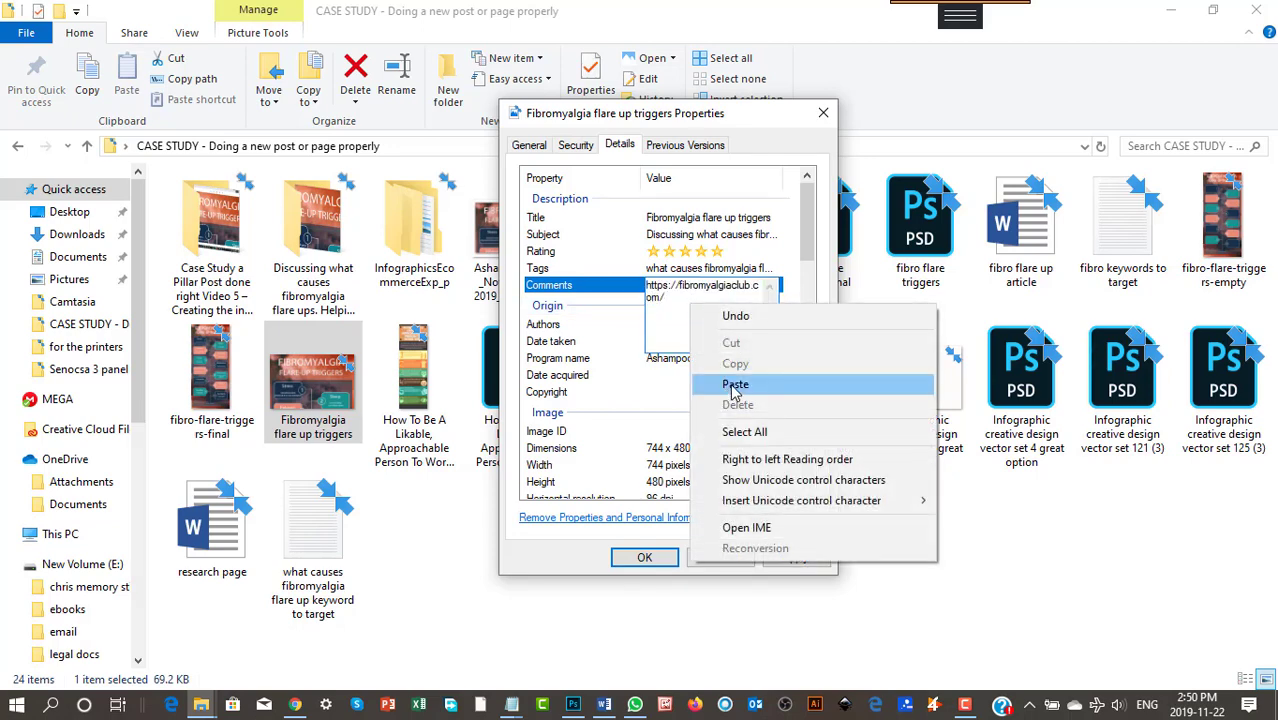
{"action": "left_click", "coordinate": [735, 386]}
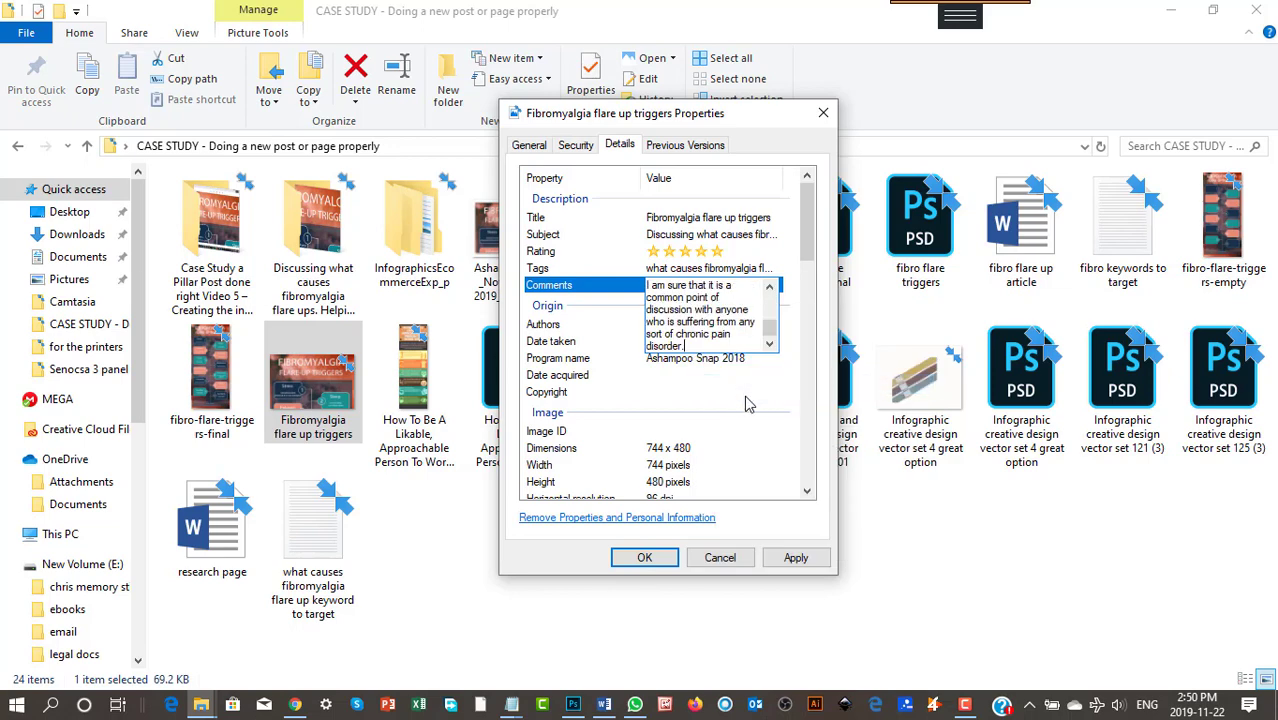
{"action": "left_click", "coordinate": [798, 562]}
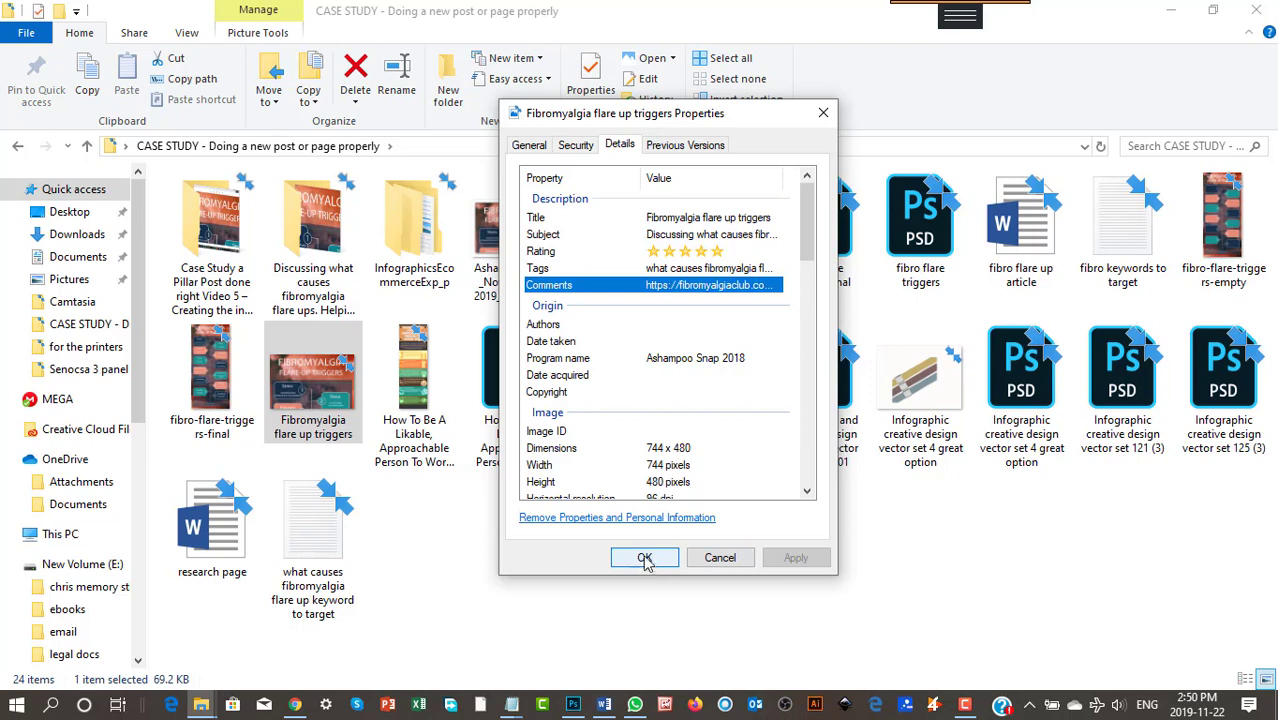
Set the image's Authors property to "Fibromyalgia Club", apply the change and close the file properties
{"action": "left_click", "coordinate": [668, 341]}
{"action": "left_click", "coordinate": [671, 324]}
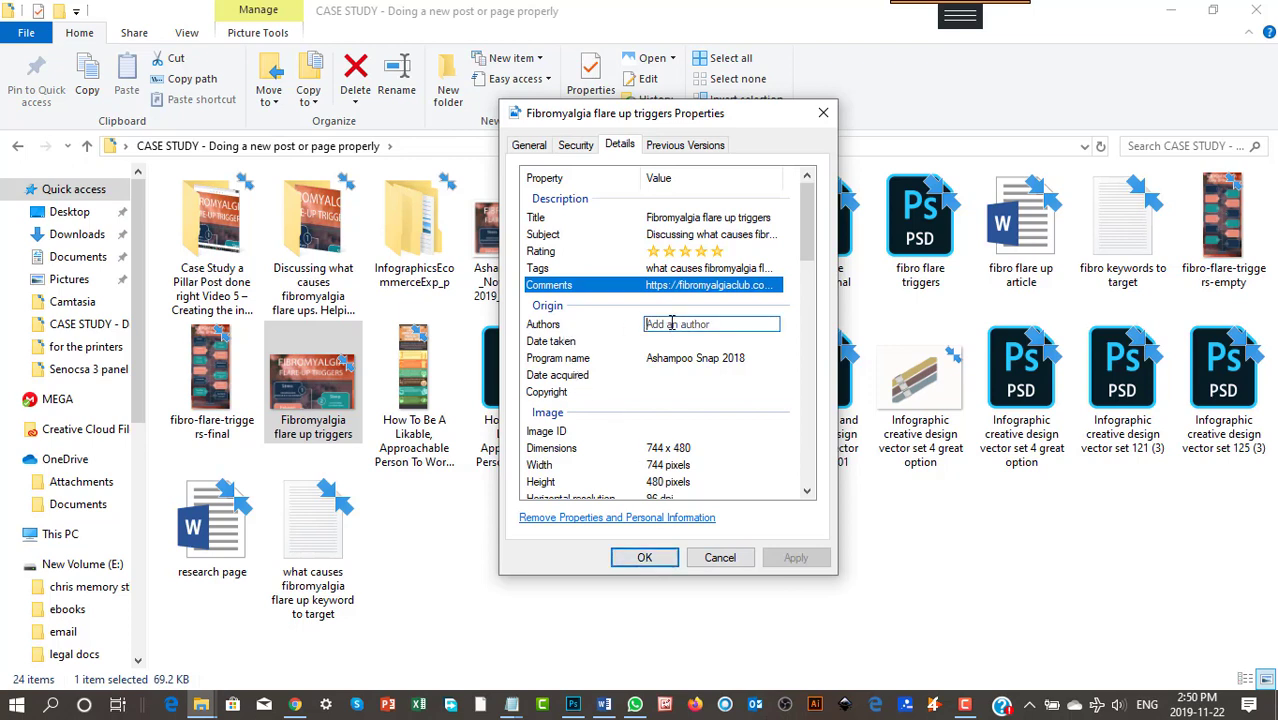
{"action": "right_click", "coordinate": [672, 325]}
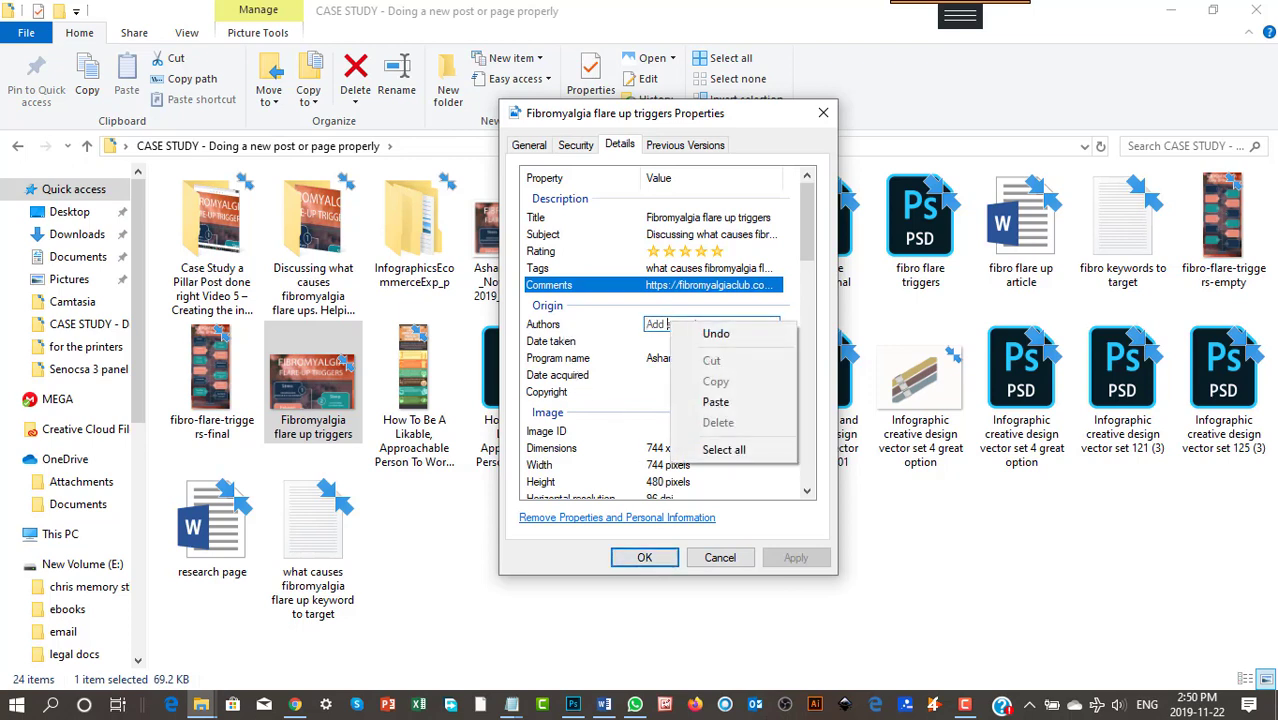
{"action": "left_click", "coordinate": [511, 705]}
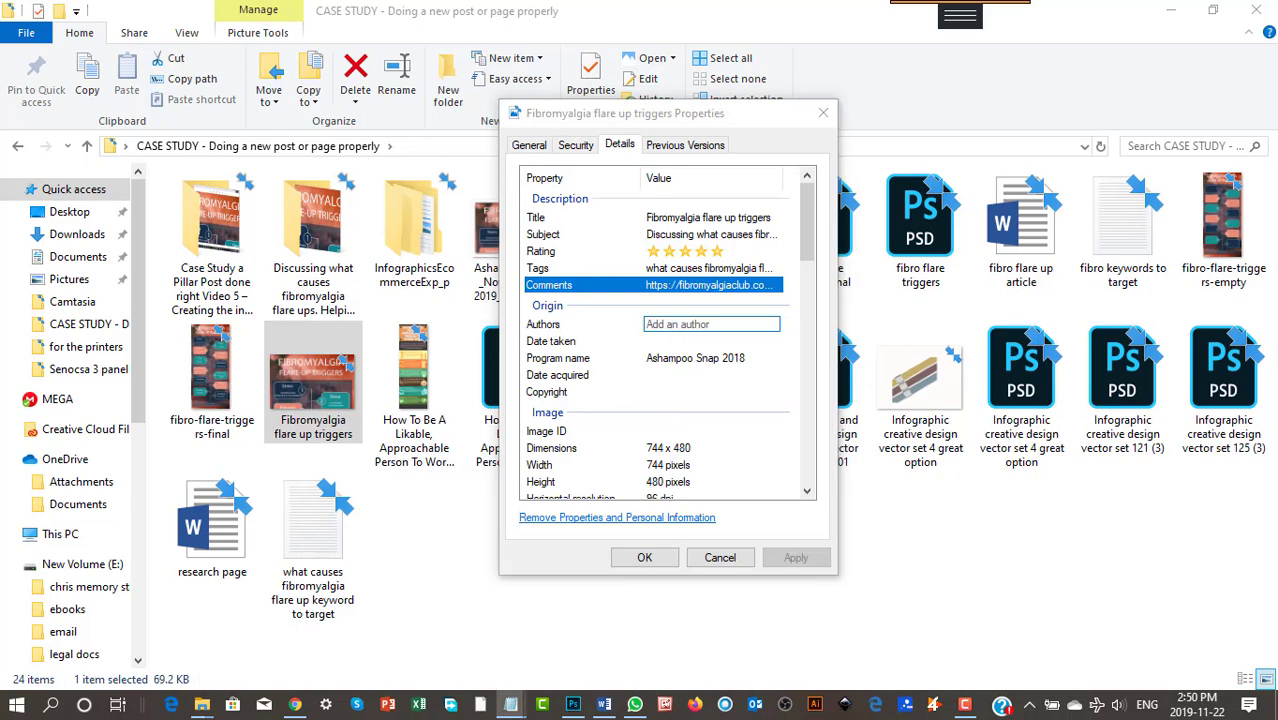
{"action": "left_click", "coordinate": [697, 324]}
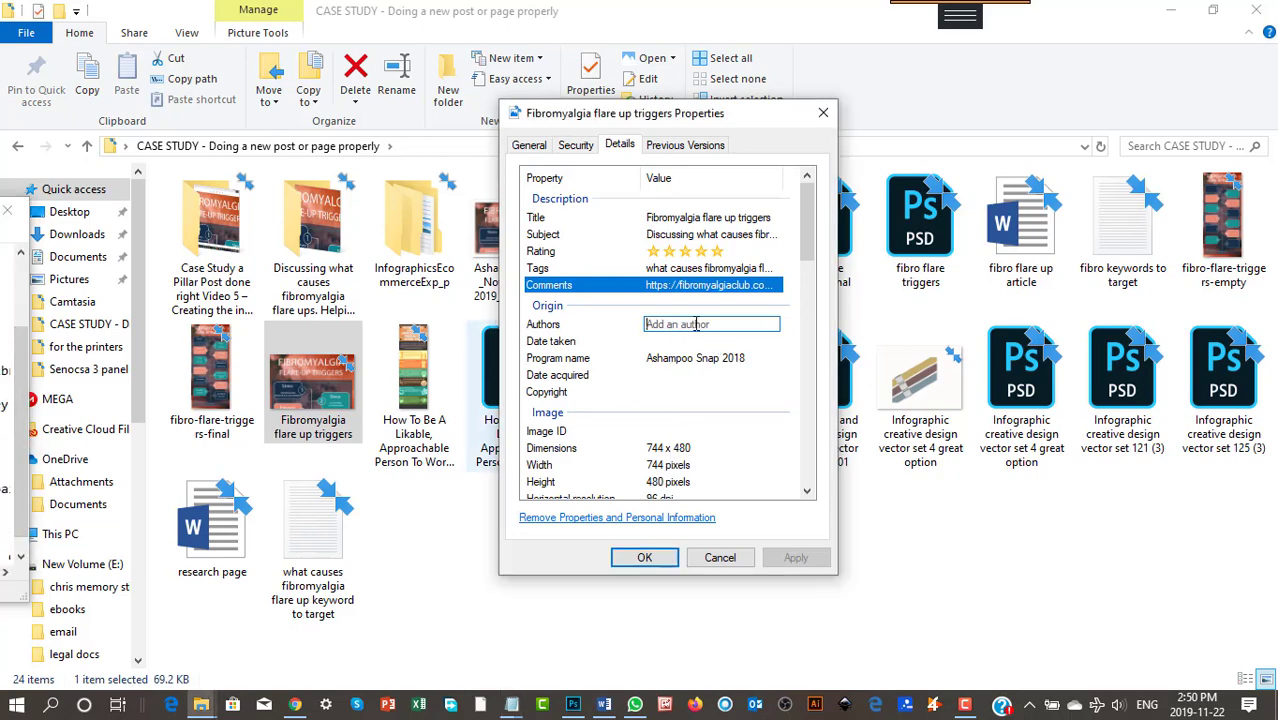
{"action": "type", "text": "Fibr"}
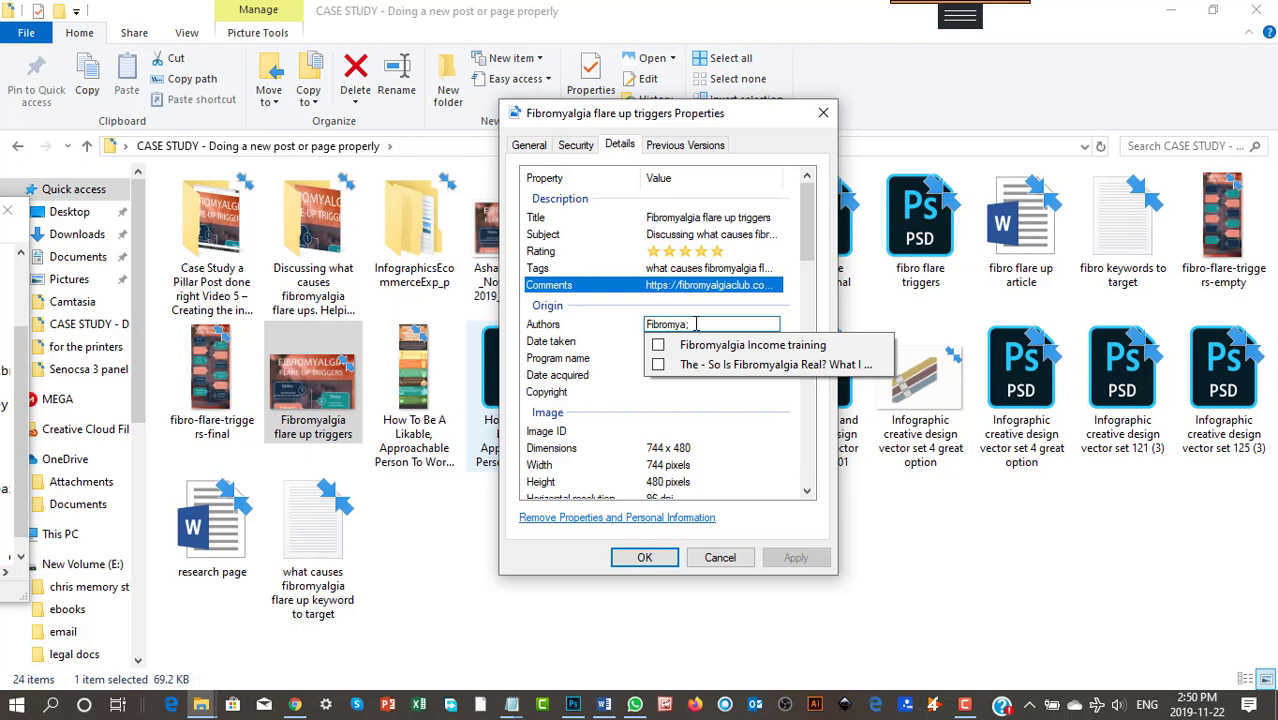
{"action": "type", "text": "omyalgia Club"}
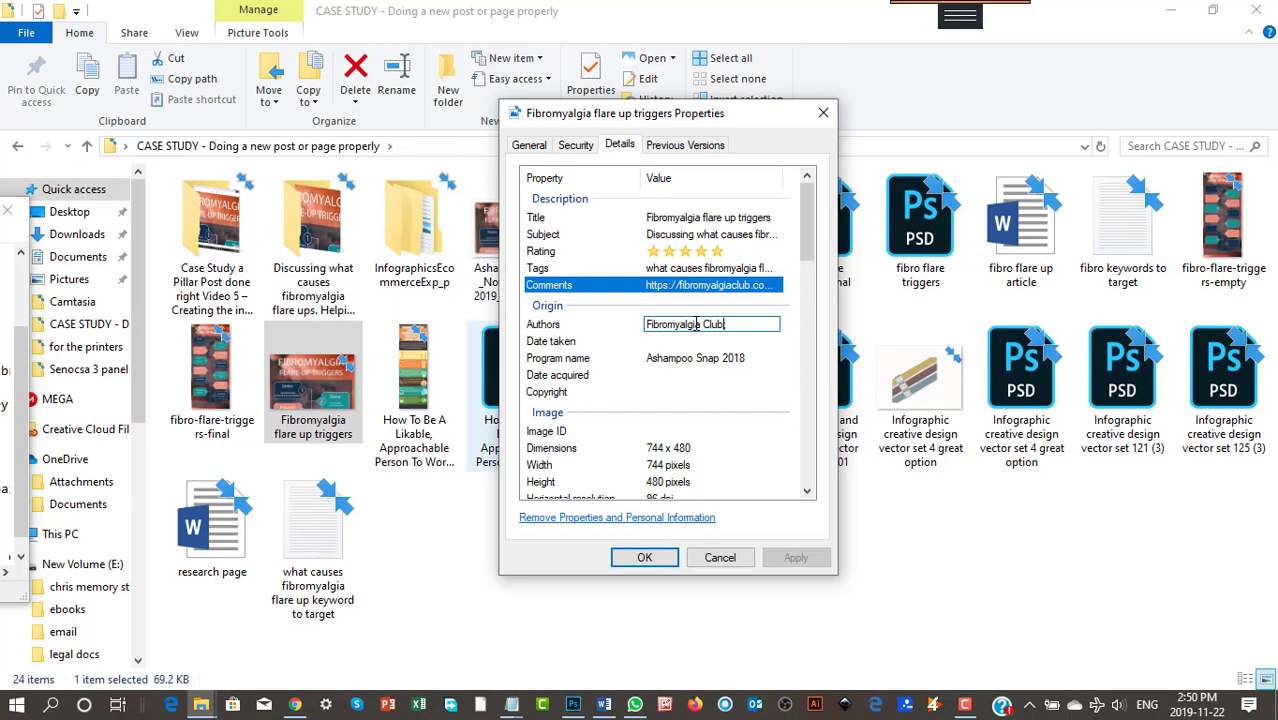
{"action": "left_click", "coordinate": [686, 344]}
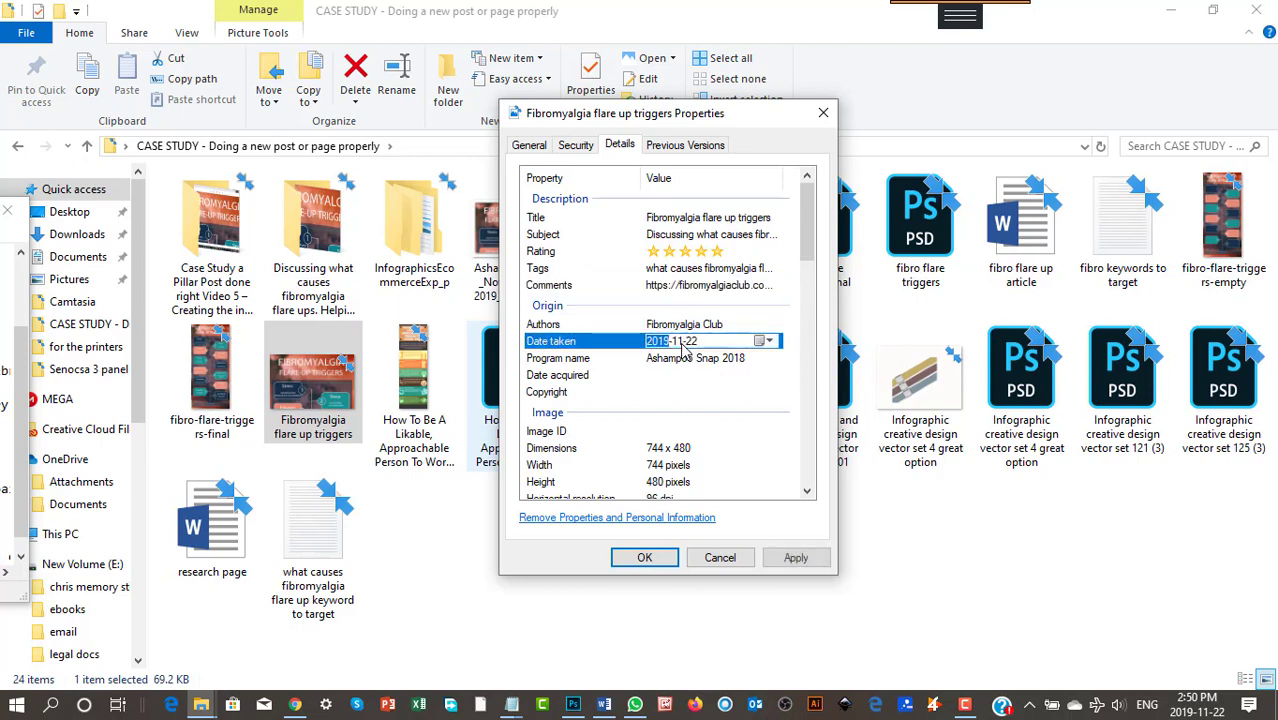
{"action": "left_click", "coordinate": [699, 363]}
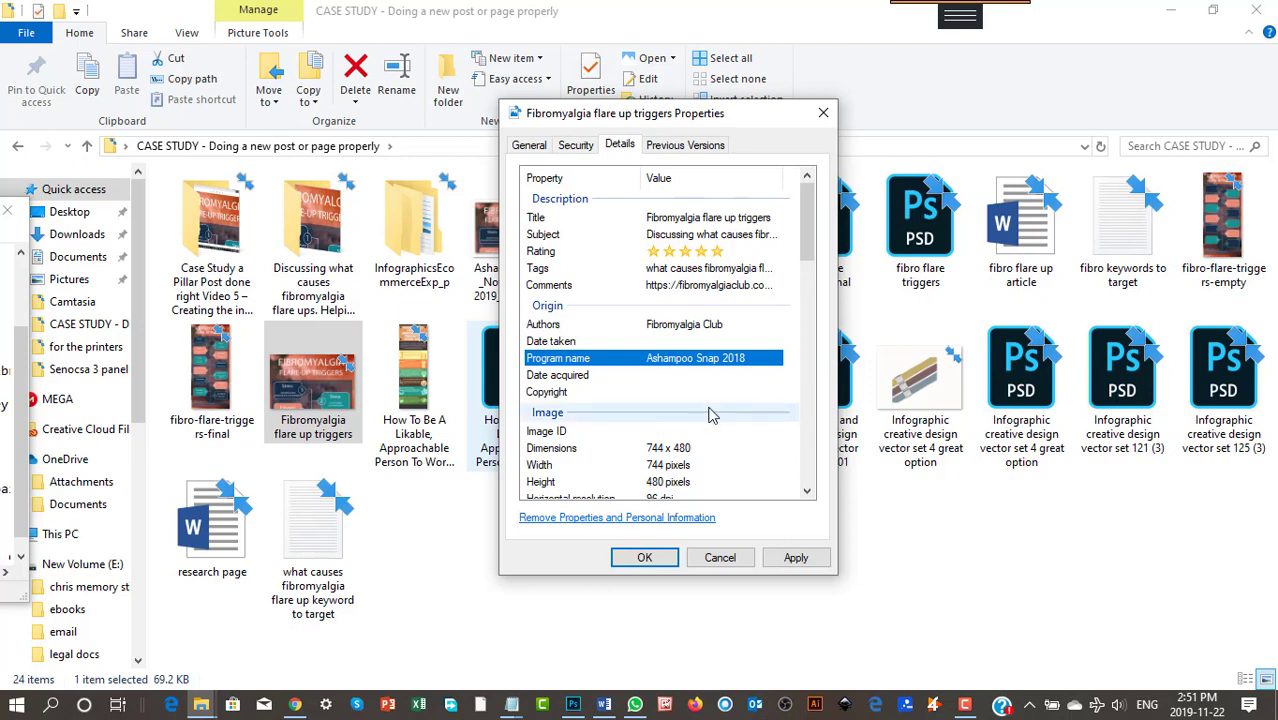
{"action": "left_click", "coordinate": [802, 562]}
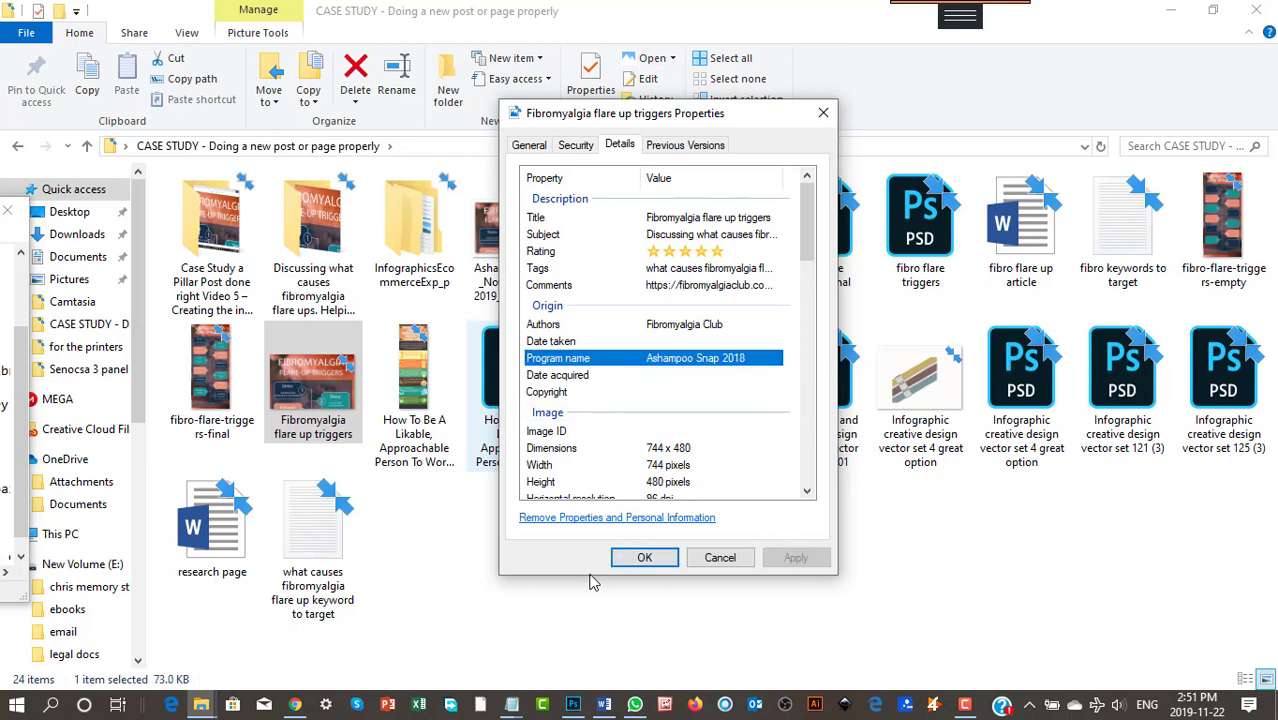
{"action": "left_click", "coordinate": [645, 561]}
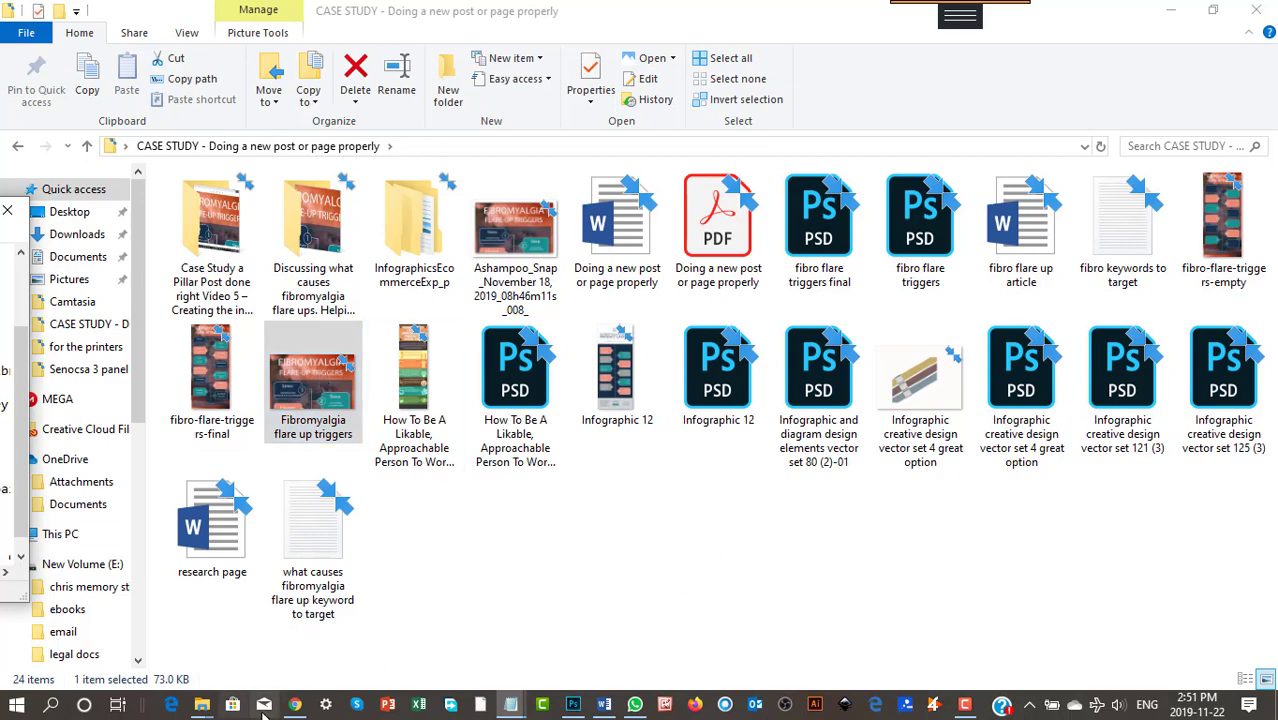
Return to the WordPress page editor in Chrome and upload the "Fibromyalgia flare up triggers" image through the Featured Image dialog
{"action": "left_click_drag", "start_coordinate": [753, 8], "coordinate": [0, 165]}
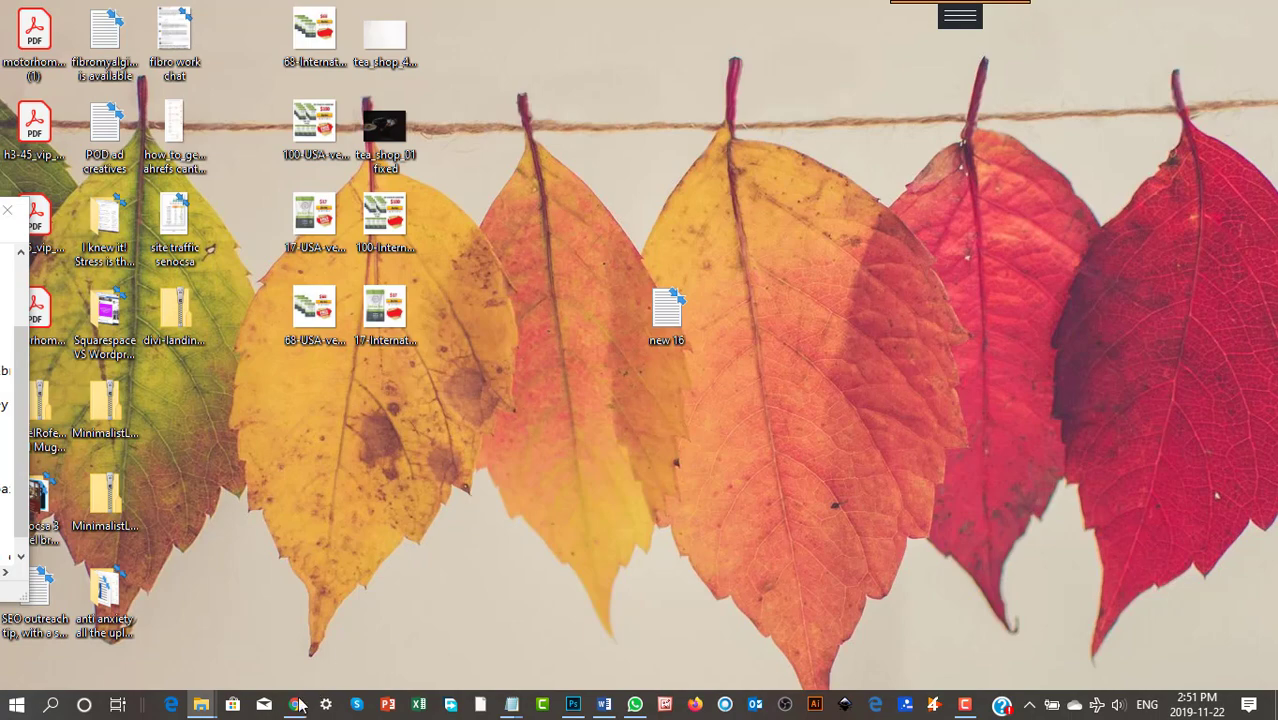
{"action": "left_click", "coordinate": [295, 704]}
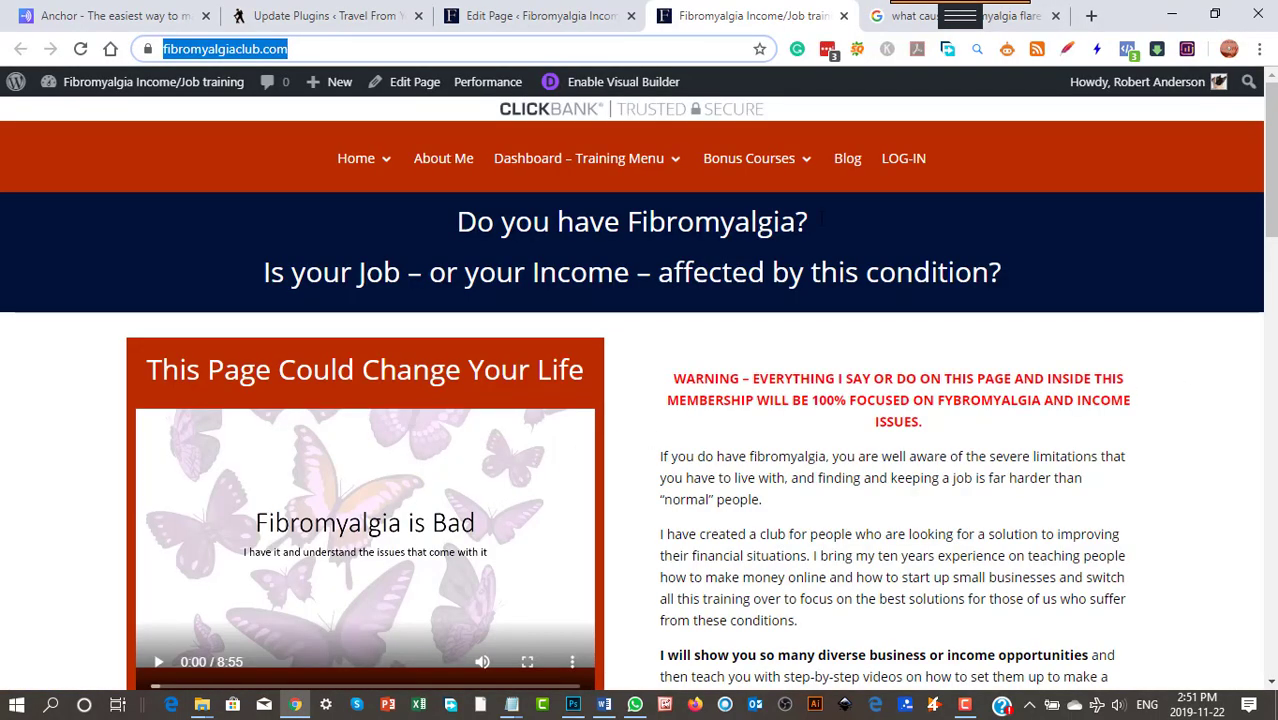
{"action": "left_click", "coordinate": [555, 17]}
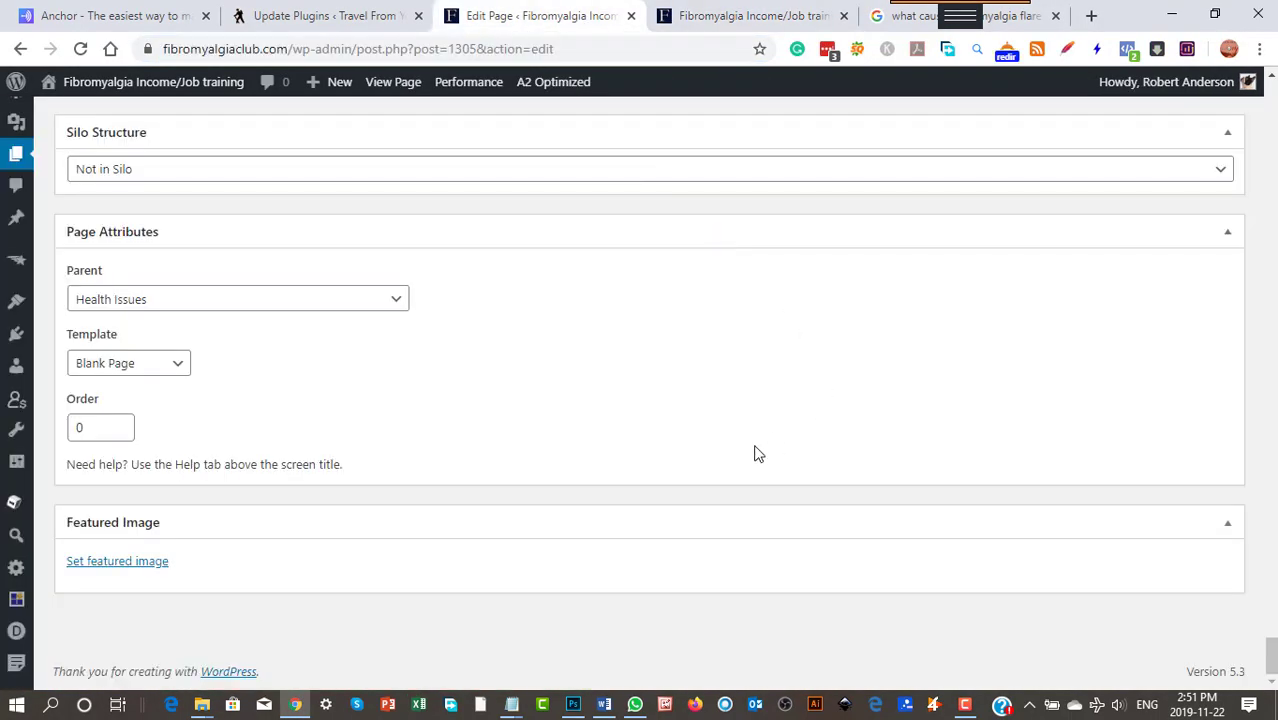
{"action": "left_click", "coordinate": [106, 565]}
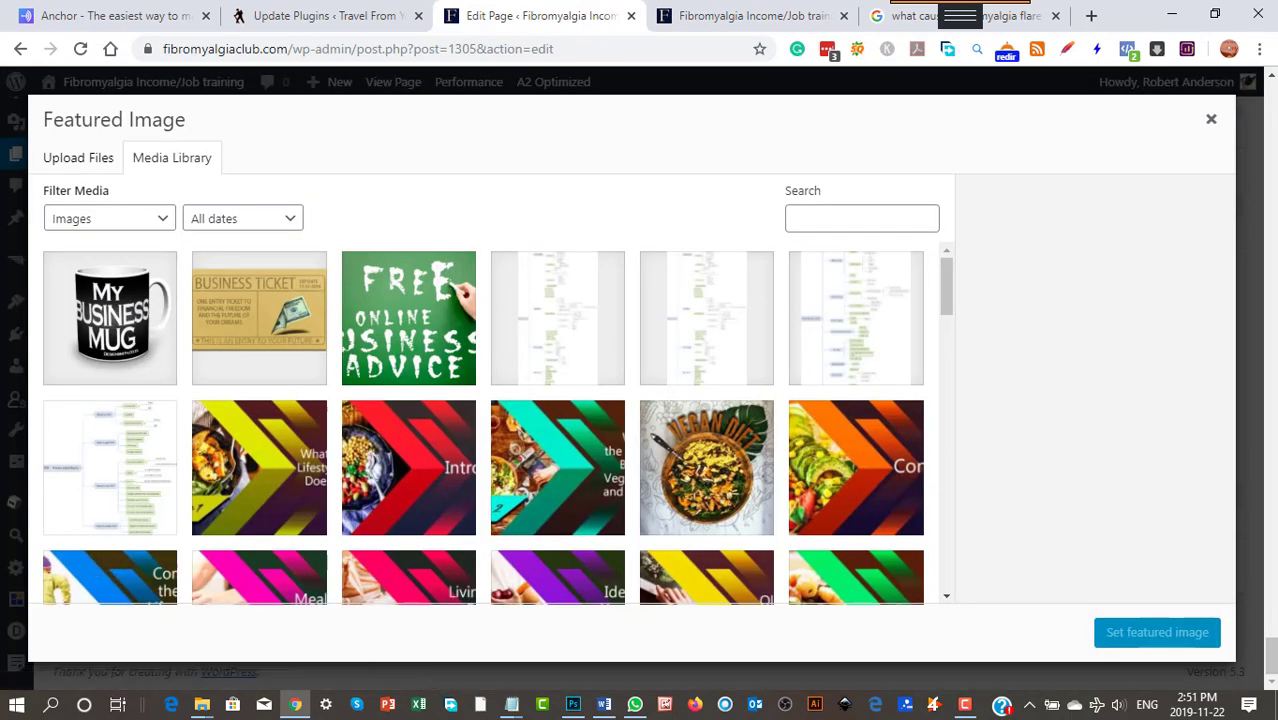
{"action": "key", "text": "alt+Tab"}
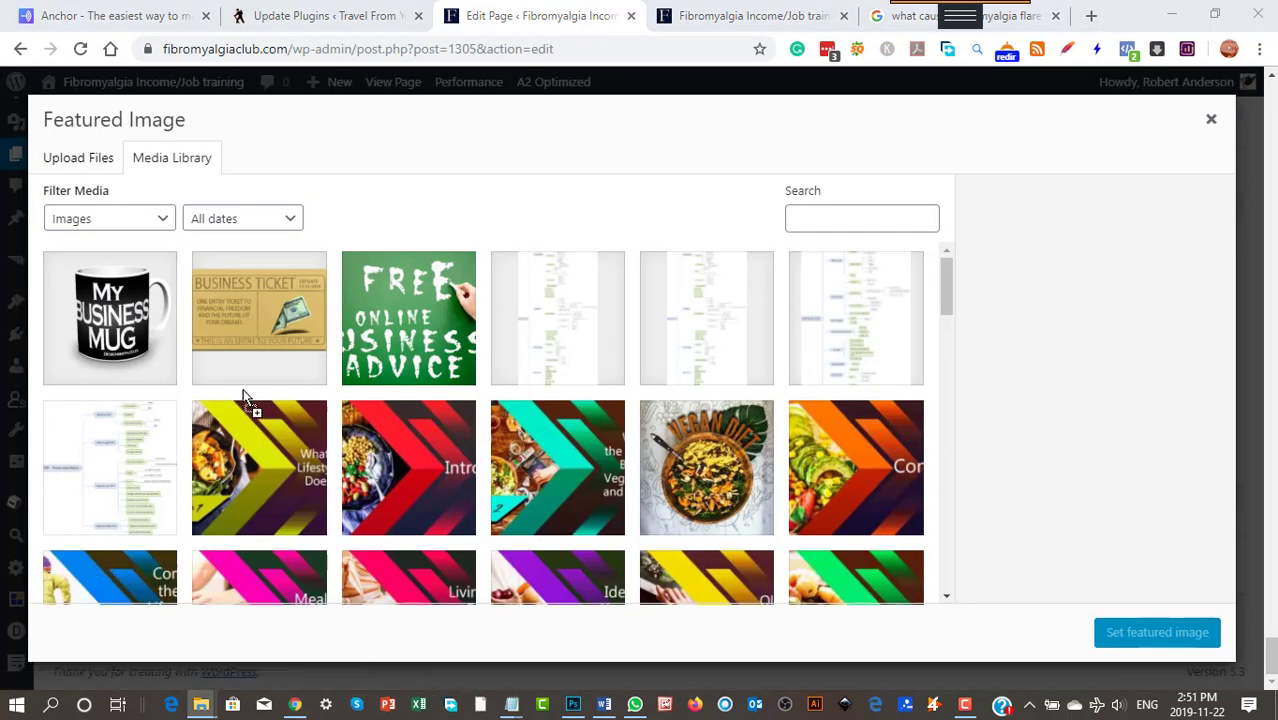
{"action": "left_click_drag", "start_coordinate": [243, 397], "coordinate": [613, 448]}
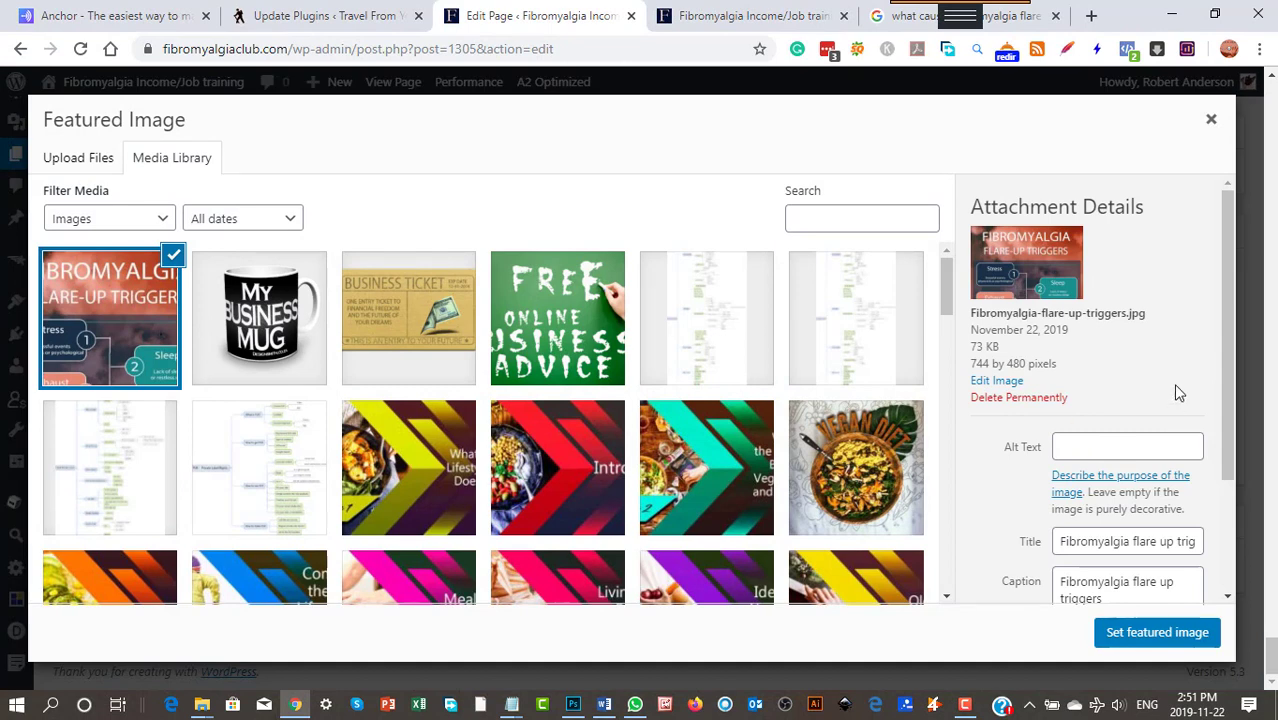
Set the uploaded "Fibromyalgia flare up triggers" image as the page's featured image after reviewing its attachment details
{"action": "left_click_drag", "start_coordinate": [1222, 321], "coordinate": [1234, 468]}
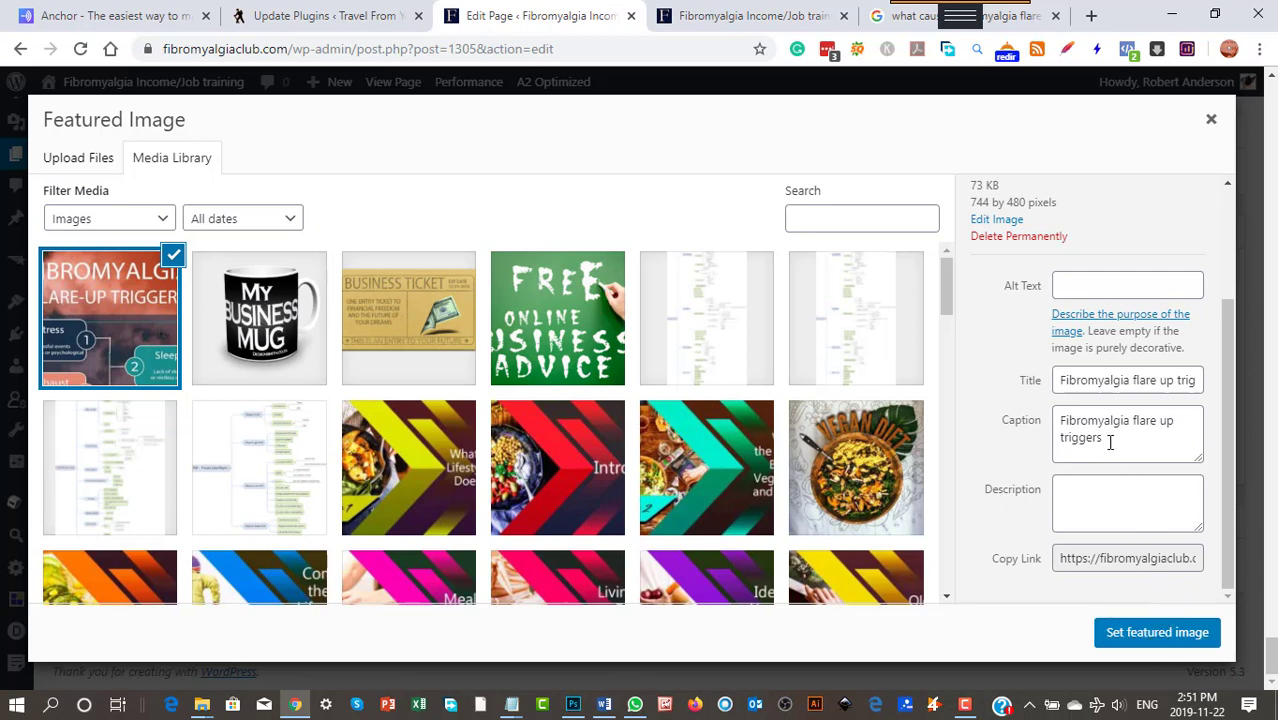
{"action": "left_click", "coordinate": [1152, 633]}
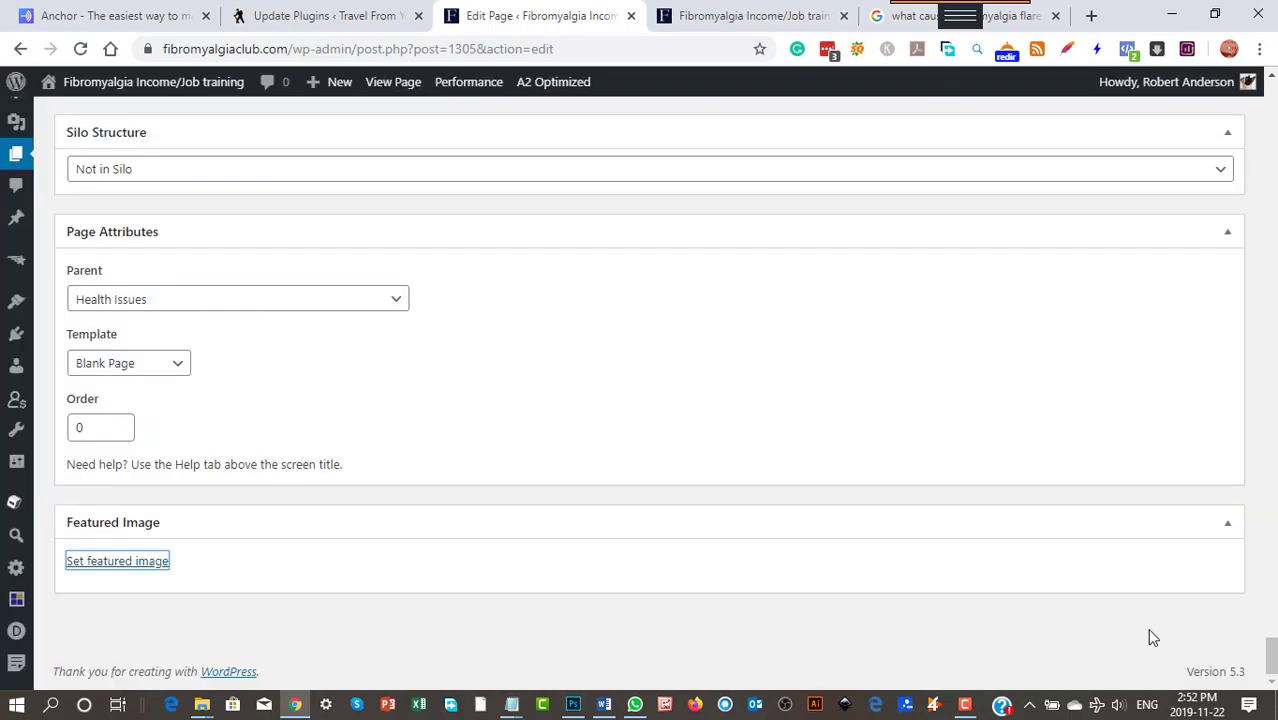
Switch the Divi Builder to wireframe view and examine the page's title, Text, Blog and Contact Form sections
{"action": "scroll", "coordinate": [790, 515], "scroll_direction": "up", "scroll_amount": 12}
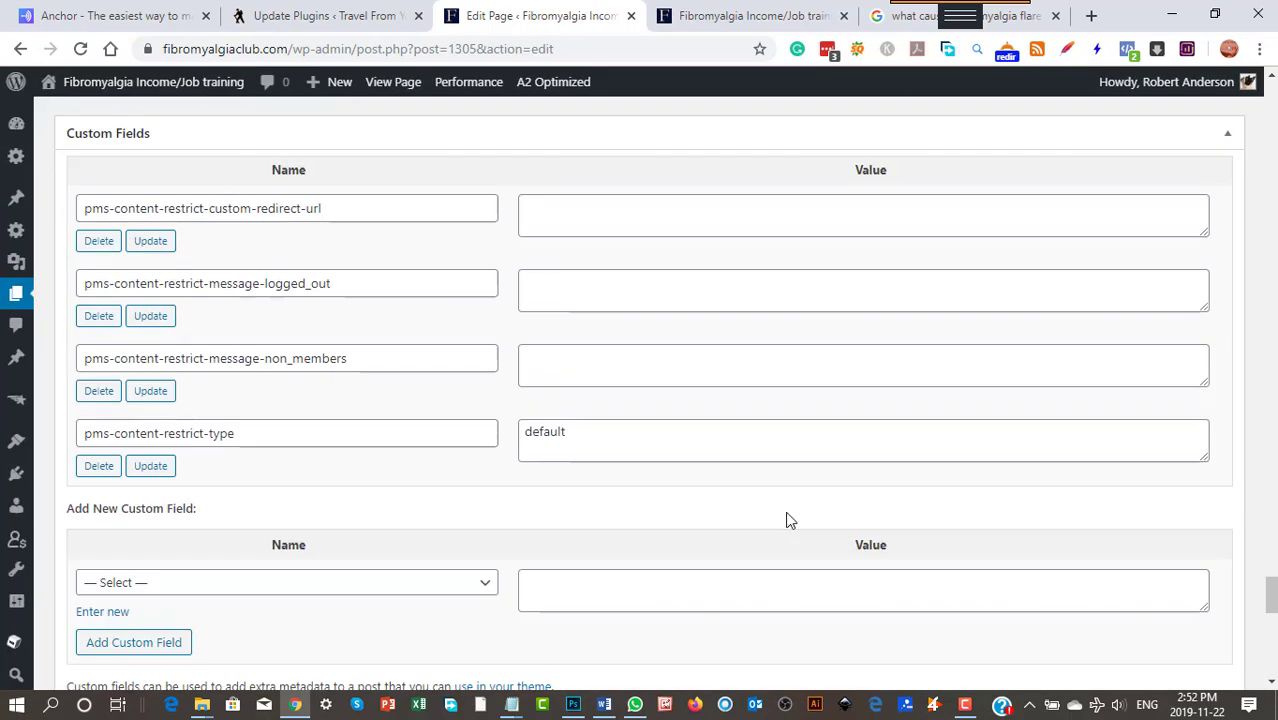
{"action": "scroll", "coordinate": [800, 515], "scroll_direction": "up", "scroll_amount": 15}
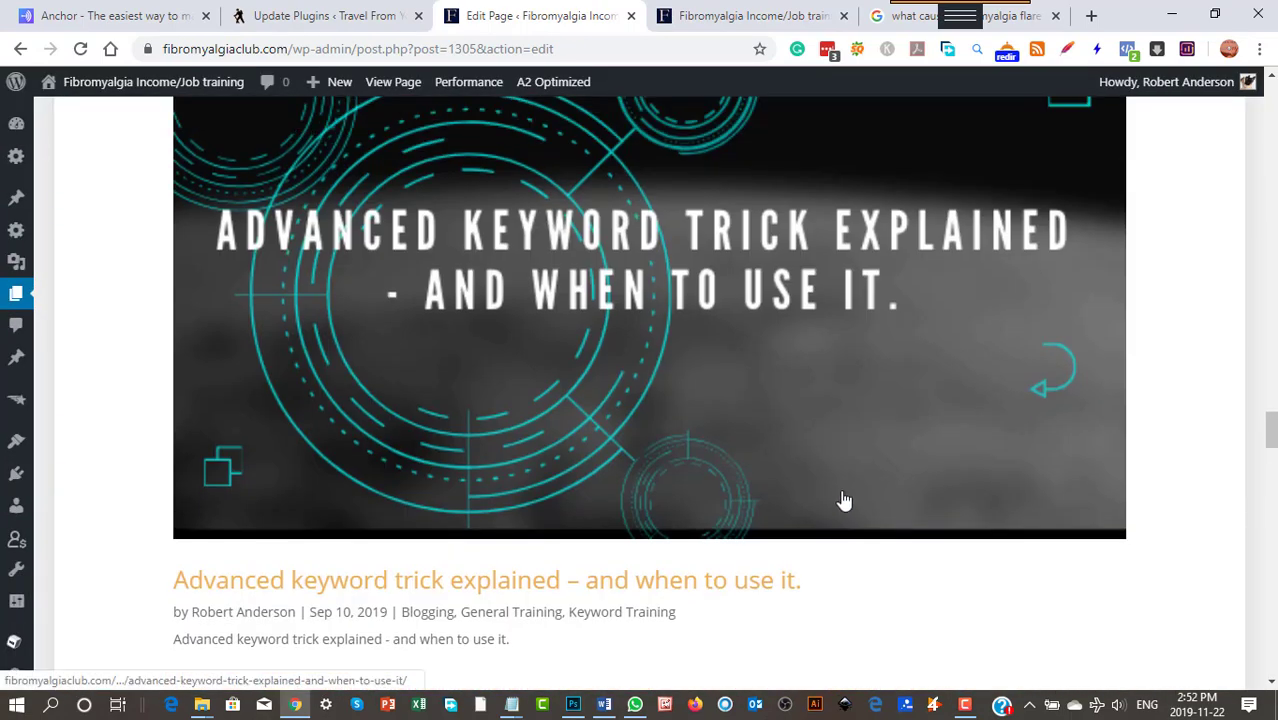
{"action": "scroll", "coordinate": [940, 430], "scroll_direction": "up", "scroll_amount": 20}
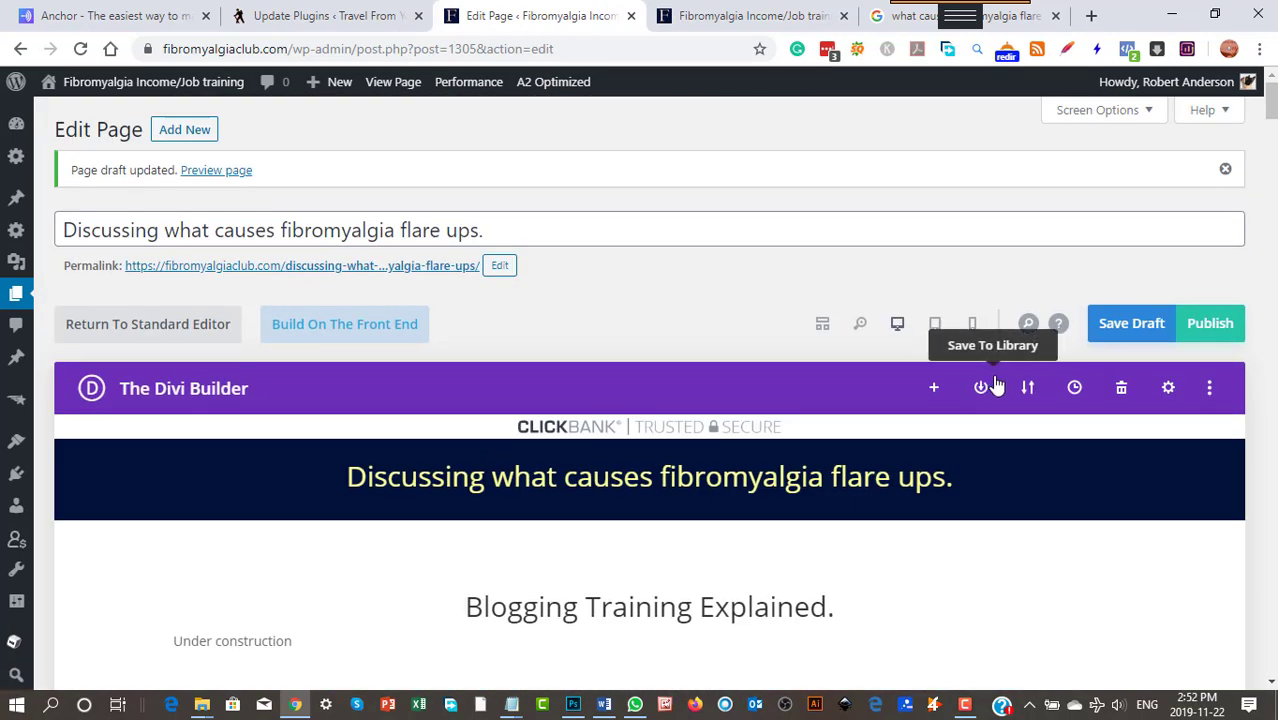
{"action": "left_click", "coordinate": [823, 325]}
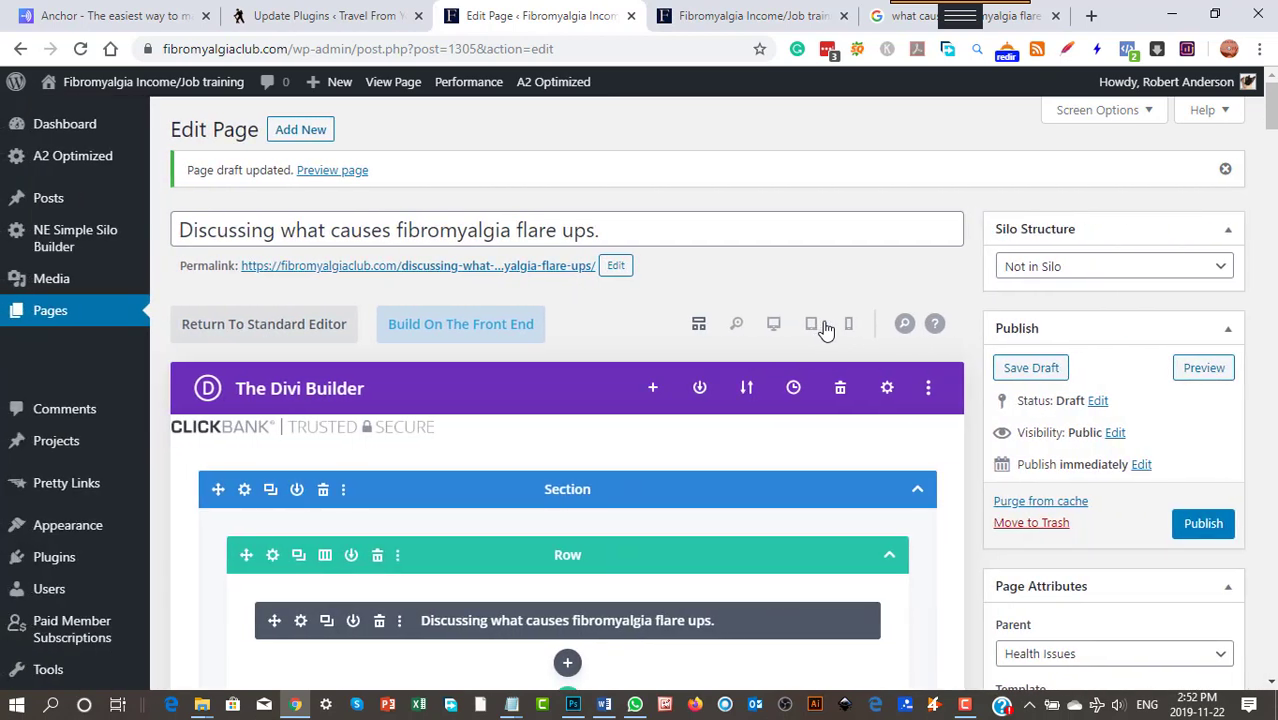
{"action": "scroll", "coordinate": [719, 546], "scroll_direction": "down", "scroll_amount": 5}
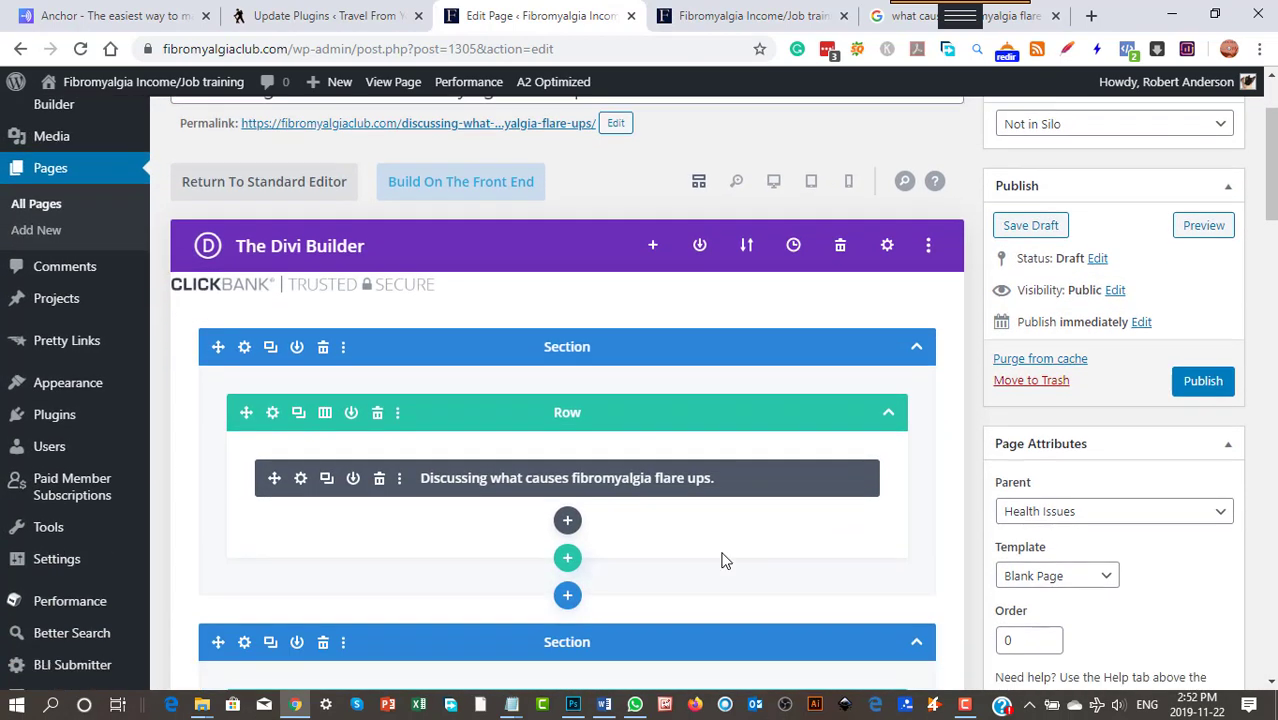
{"action": "scroll", "coordinate": [726, 561], "scroll_direction": "down", "scroll_amount": 3}
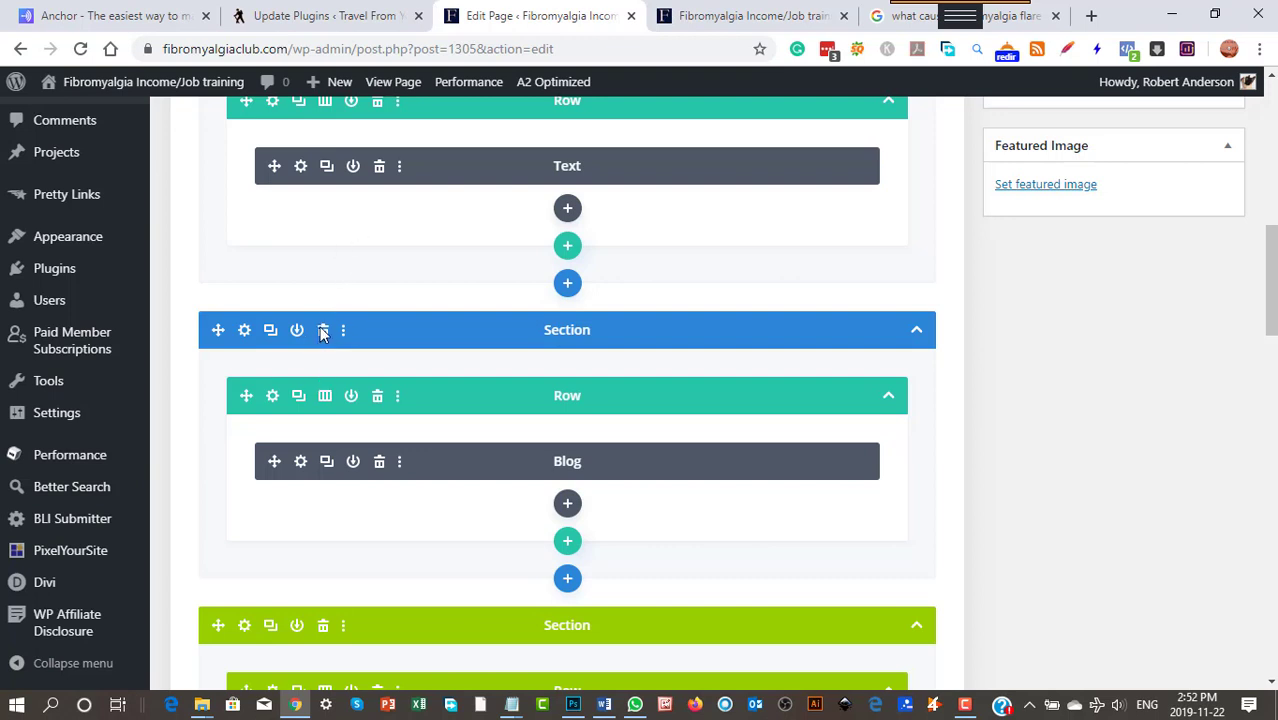
{"action": "scroll", "coordinate": [790, 540], "scroll_direction": "down", "scroll_amount": 2}
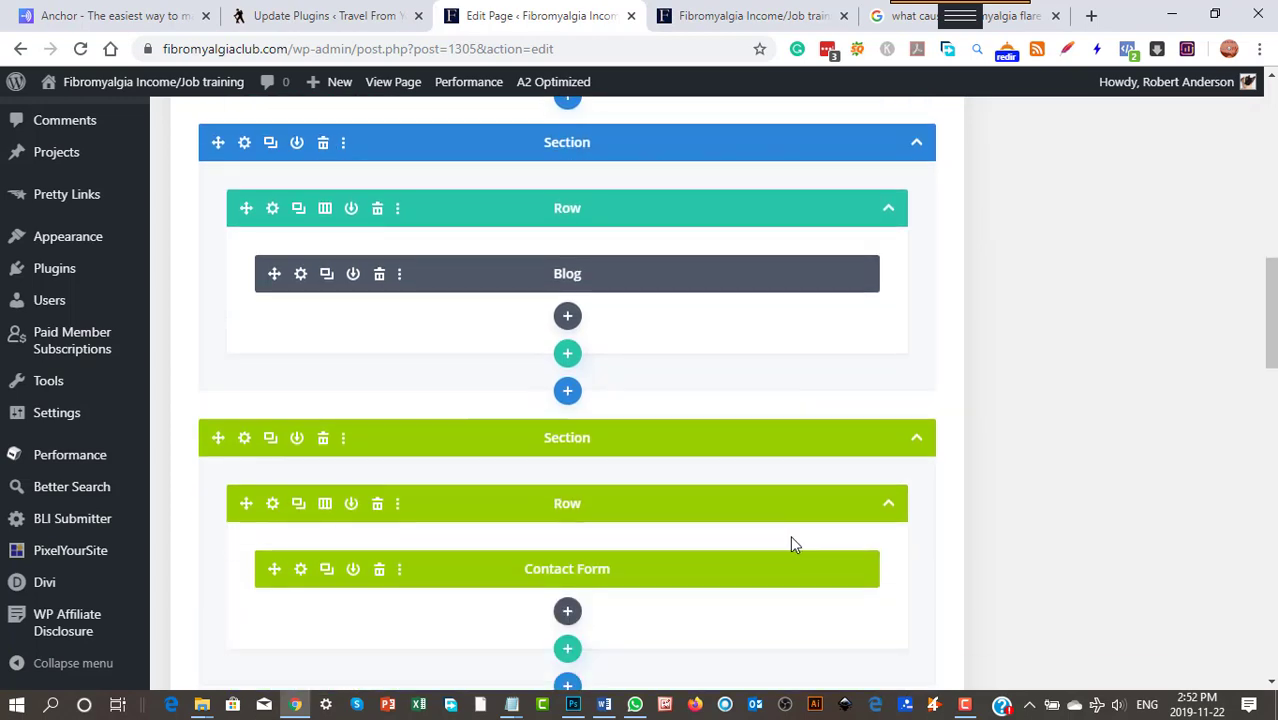
{"action": "scroll", "coordinate": [419, 365], "scroll_direction": "up", "scroll_amount": 2}
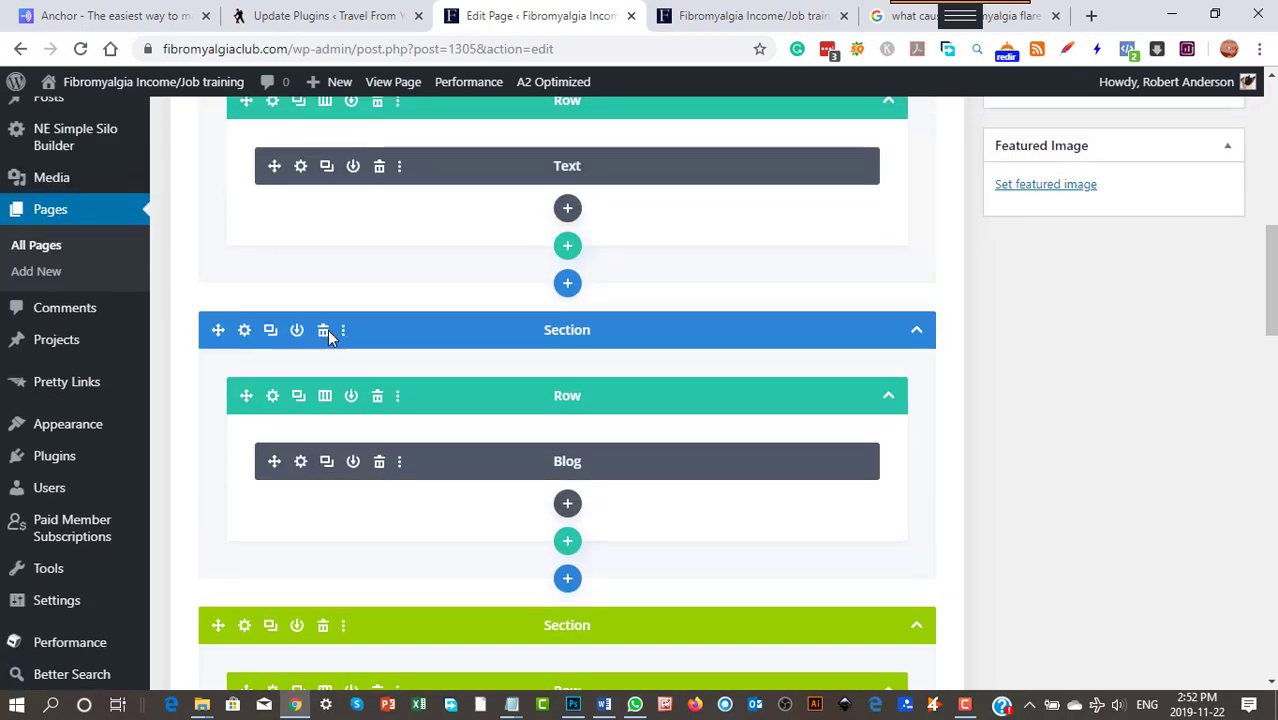
{"action": "scroll", "coordinate": [870, 497], "scroll_direction": "up", "scroll_amount": 2}
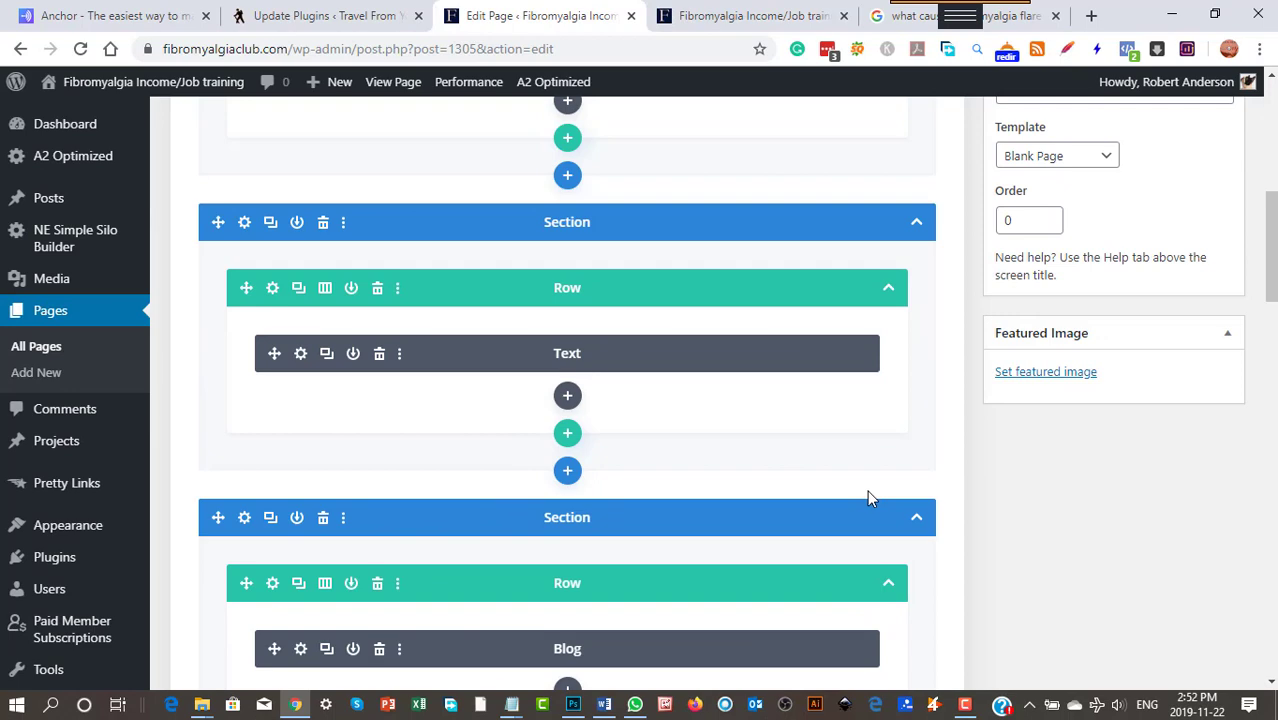
{"action": "scroll", "coordinate": [868, 497], "scroll_direction": "up", "scroll_amount": 5}
{"action": "scroll", "coordinate": [871, 503], "scroll_direction": "down", "scroll_amount": 2}
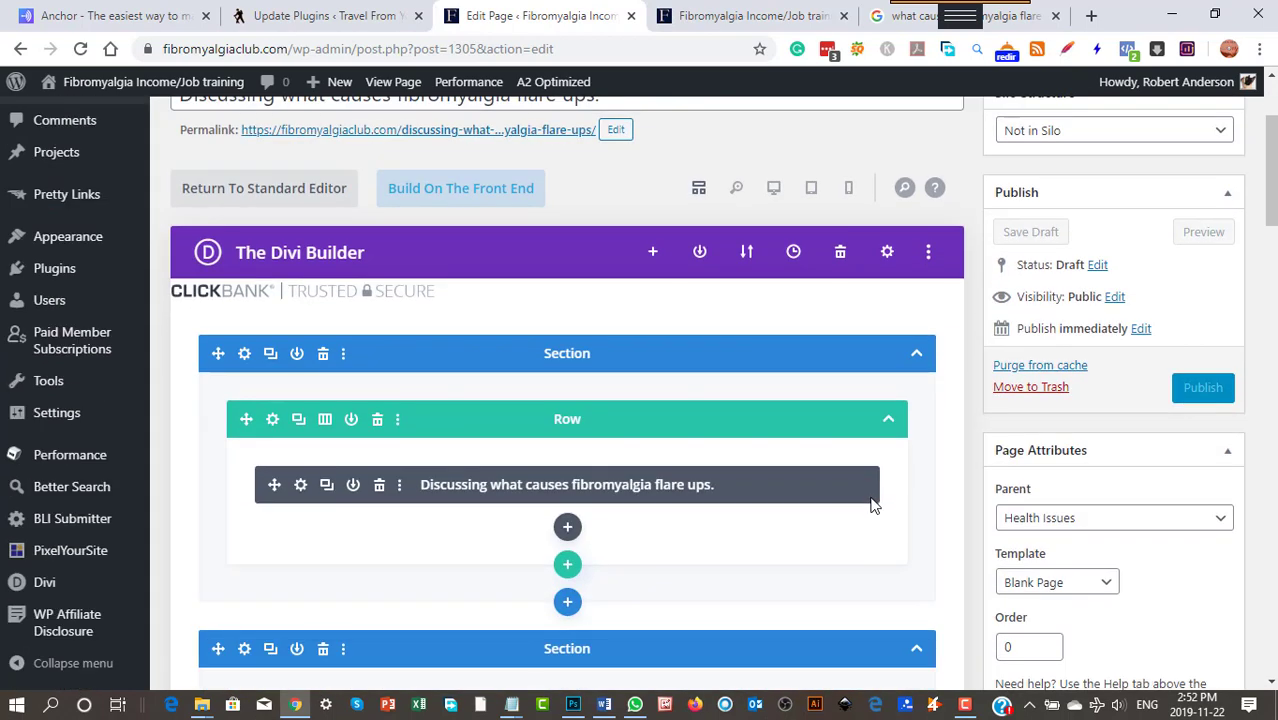
{"action": "scroll", "coordinate": [872, 505], "scroll_direction": "up", "scroll_amount": 2}
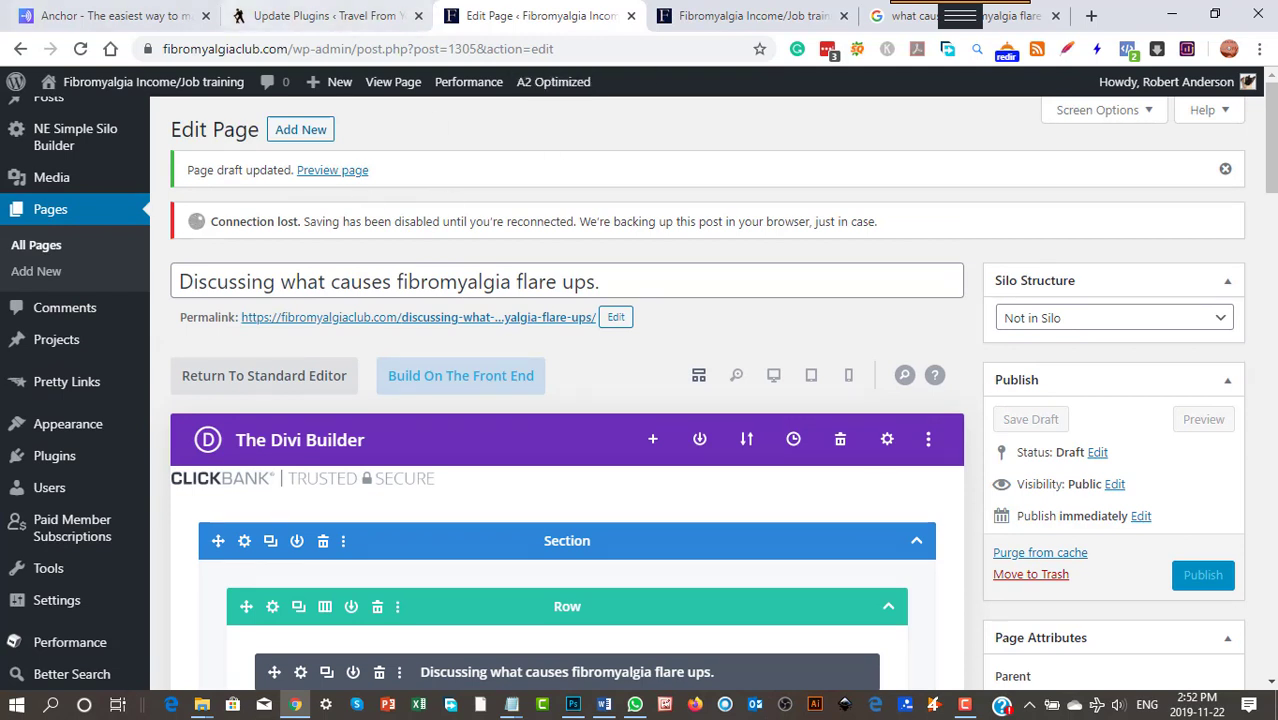
{"action": "mouse_move", "coordinate": [54, 456]}
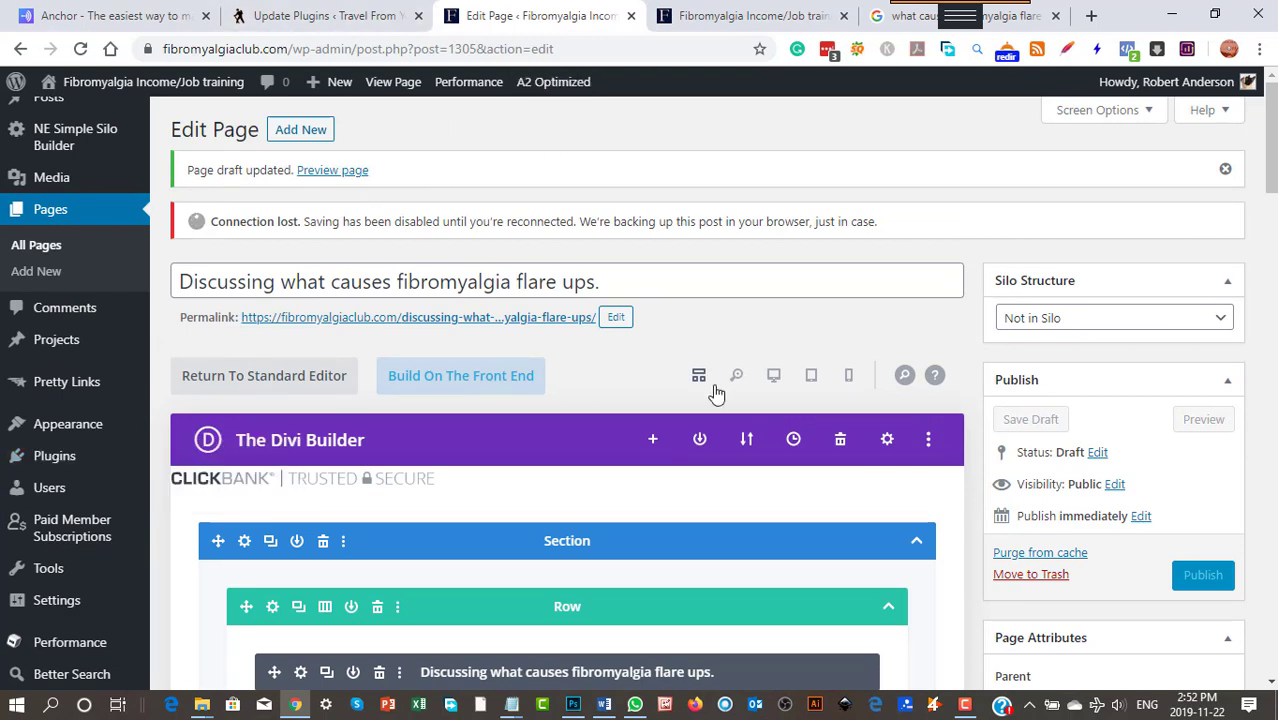
{"action": "scroll", "coordinate": [786, 405], "scroll_direction": "down", "scroll_amount": 3}
{"action": "scroll", "coordinate": [784, 413], "scroll_direction": "up", "scroll_amount": 1}
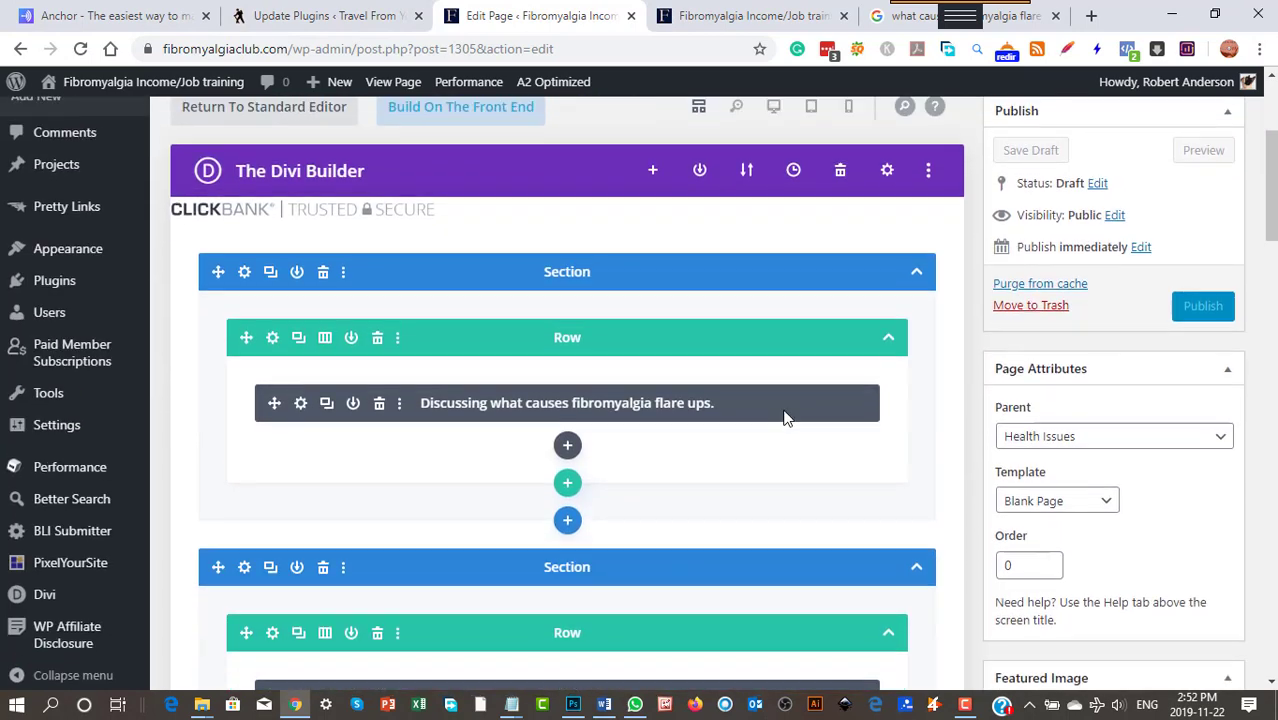
{"action": "scroll", "coordinate": [784, 418], "scroll_direction": "up", "scroll_amount": 2}
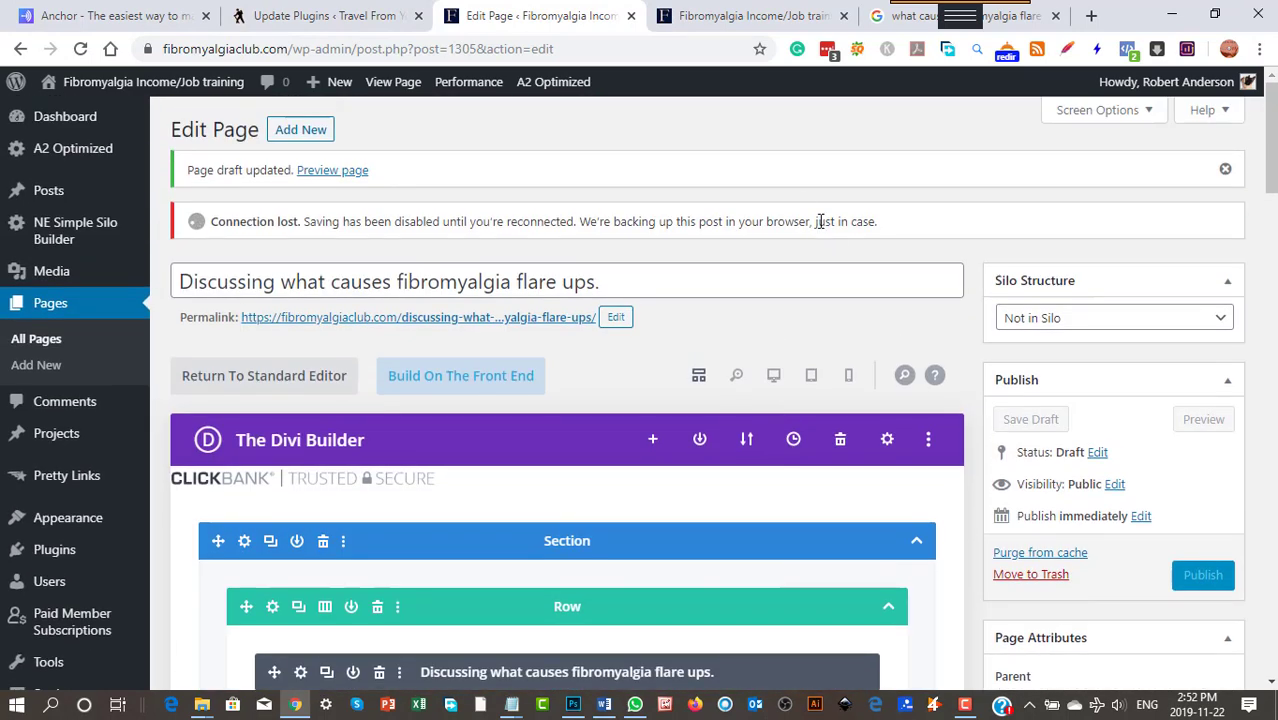
{"action": "left_click", "coordinate": [699, 379]}
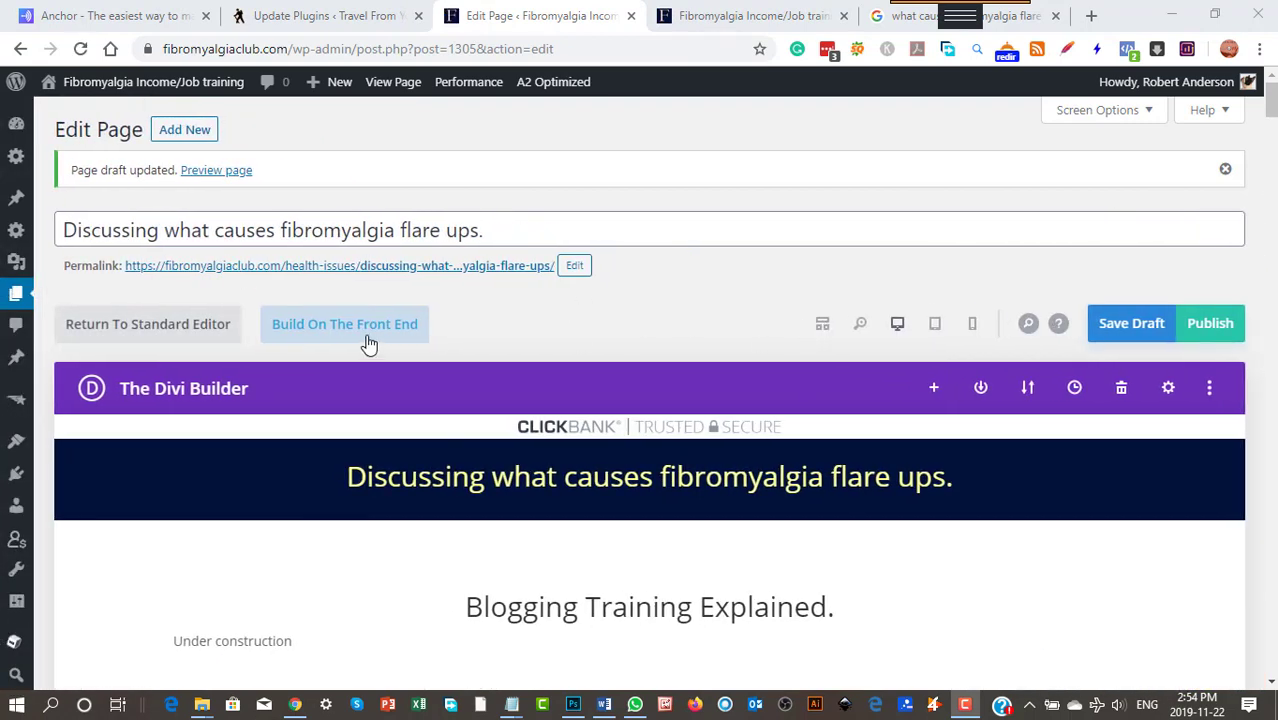
Check the featured image and the Text and Blog sections of the reloaded page in wireframe view
{"action": "left_click", "coordinate": [820, 326]}
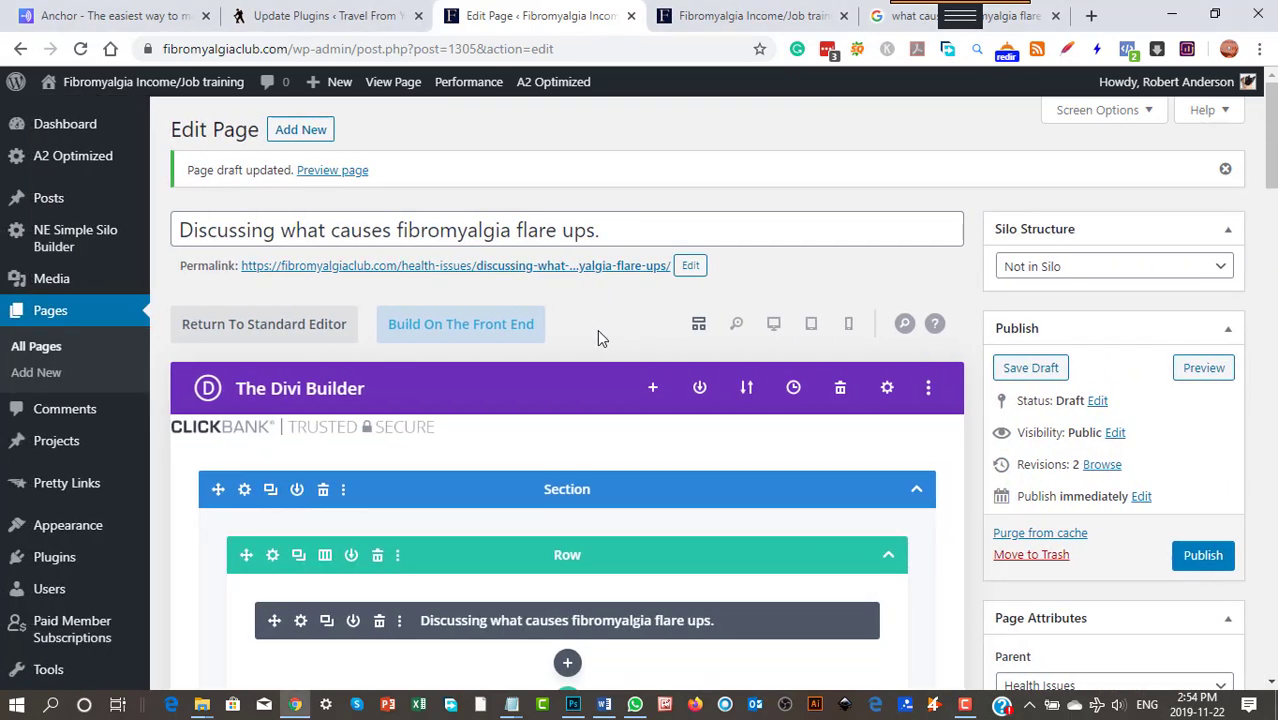
{"action": "scroll", "coordinate": [600, 335], "scroll_direction": "down", "scroll_amount": 3}
{"action": "scroll", "coordinate": [608, 342], "scroll_direction": "down", "scroll_amount": 4}
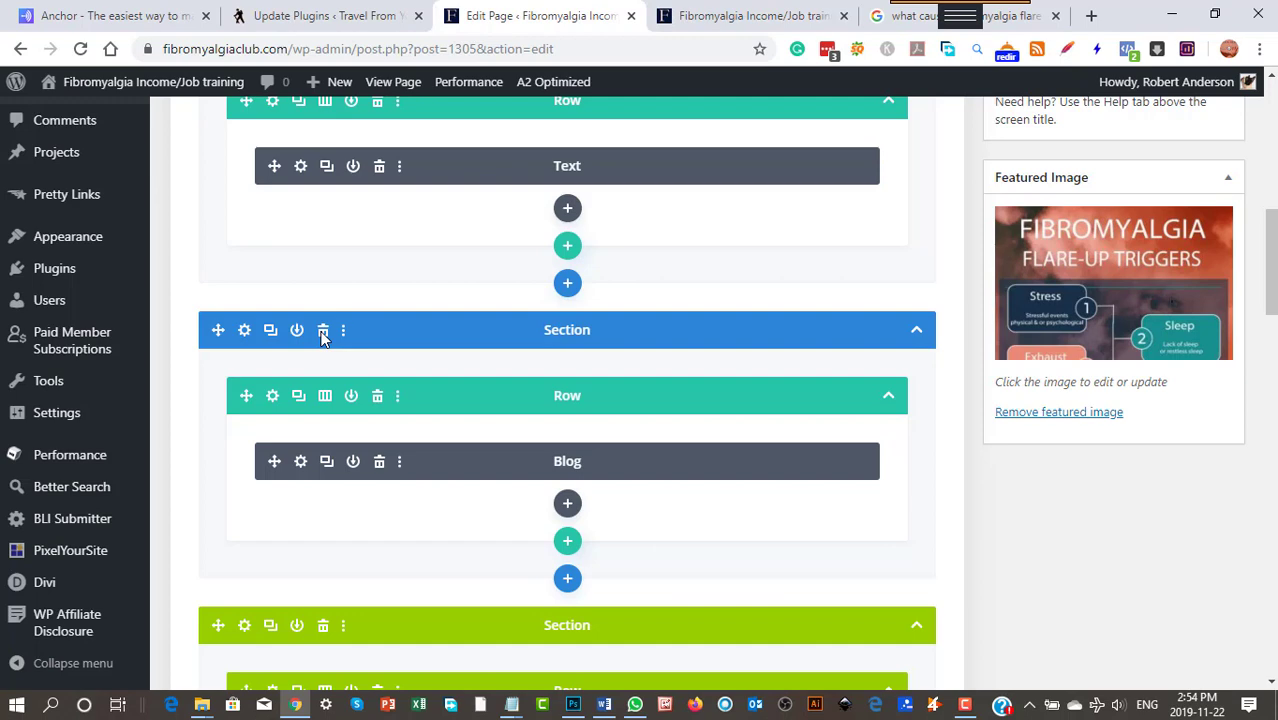
{"action": "scroll", "coordinate": [743, 350], "scroll_direction": "down", "scroll_amount": 2}
{"action": "scroll", "coordinate": [736, 340], "scroll_direction": "up", "scroll_amount": 8}
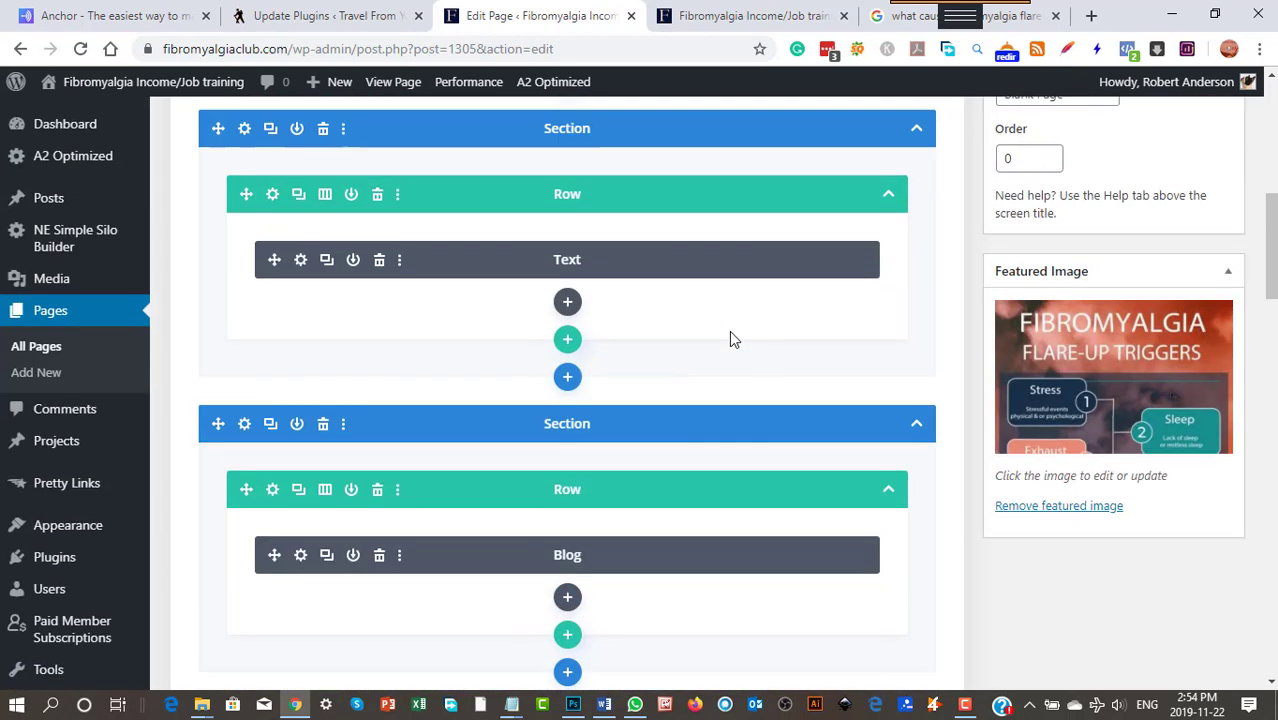
{"action": "scroll", "coordinate": [732, 339], "scroll_direction": "up", "scroll_amount": 2}
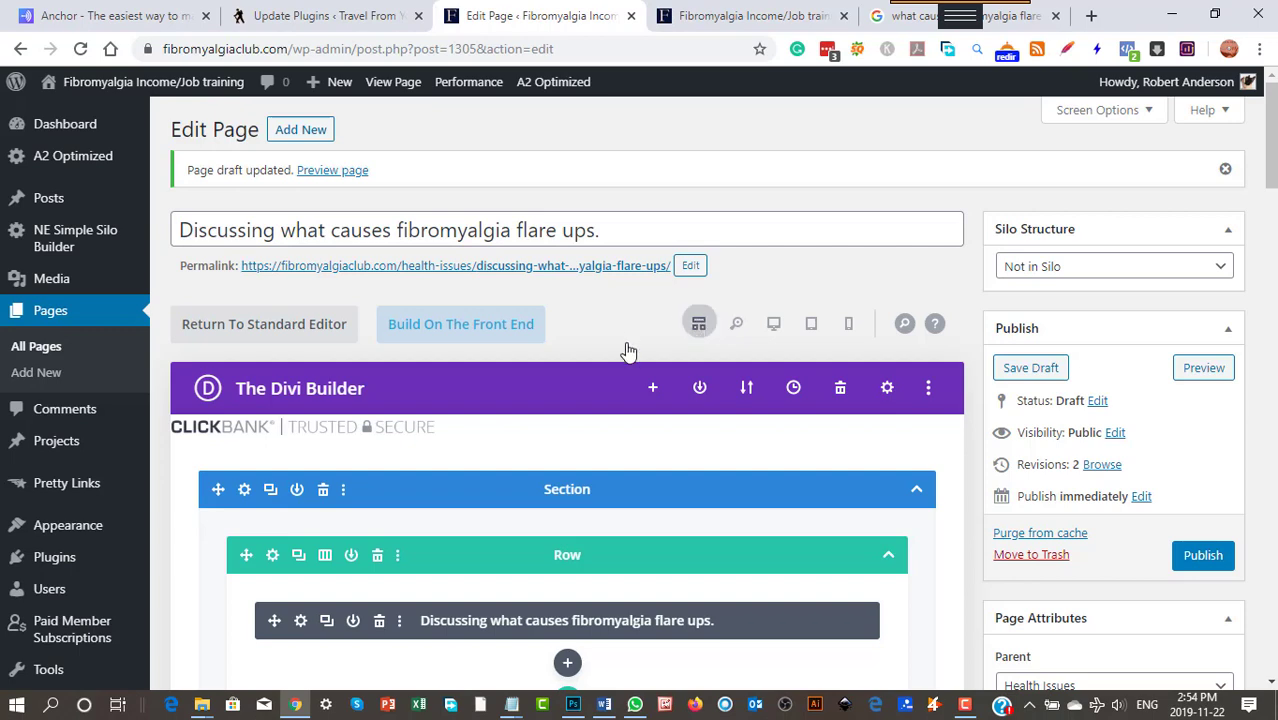
Delete the row of blog posts beneath the "Blogging Training Explained." section in the visual layout
{"action": "scroll", "coordinate": [607, 358], "scroll_direction": "down", "scroll_amount": 2}
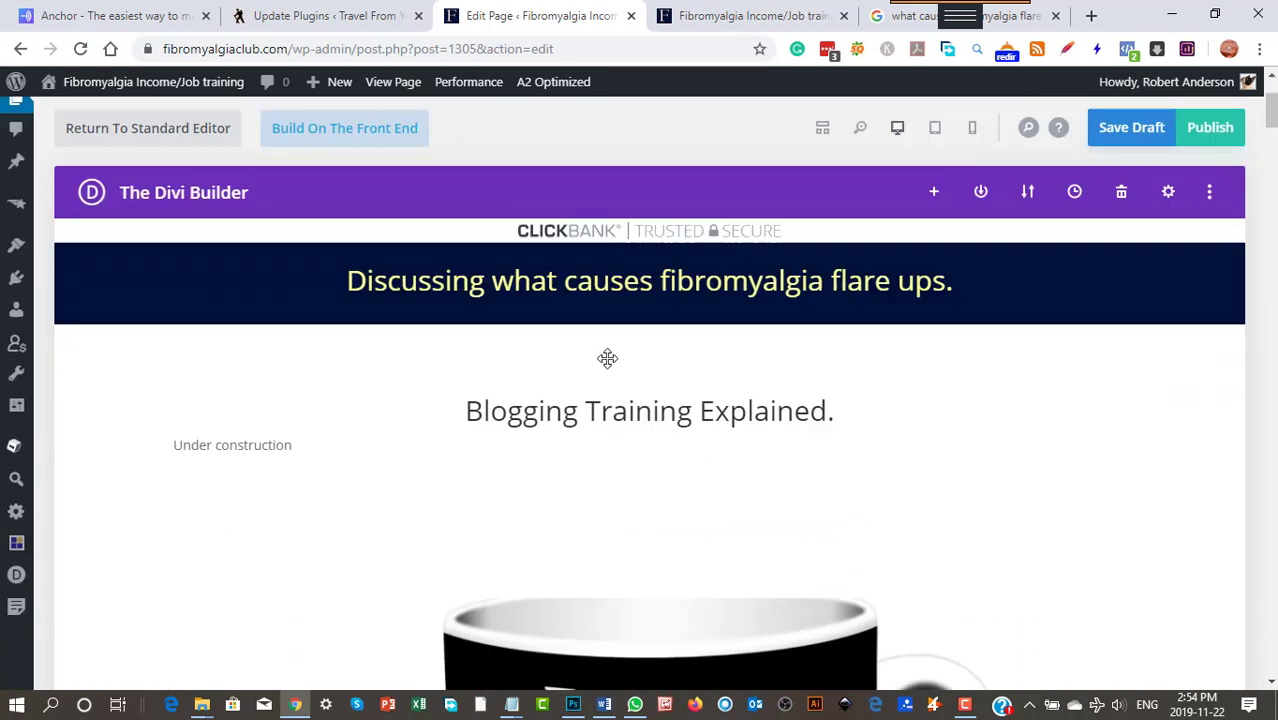
{"action": "scroll", "coordinate": [607, 358], "scroll_direction": "down", "scroll_amount": 7}
{"action": "scroll", "coordinate": [613, 349], "scroll_direction": "up", "scroll_amount": 6}
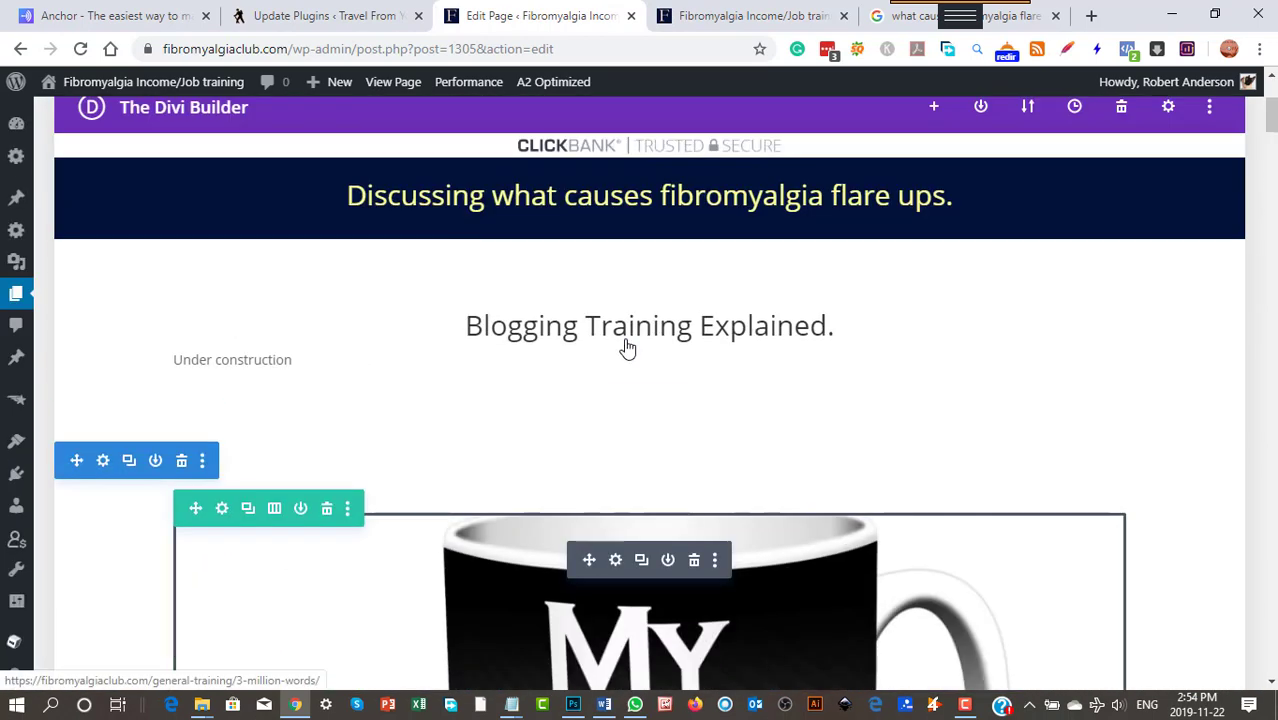
{"action": "scroll", "coordinate": [494, 374], "scroll_direction": "down", "scroll_amount": 2}
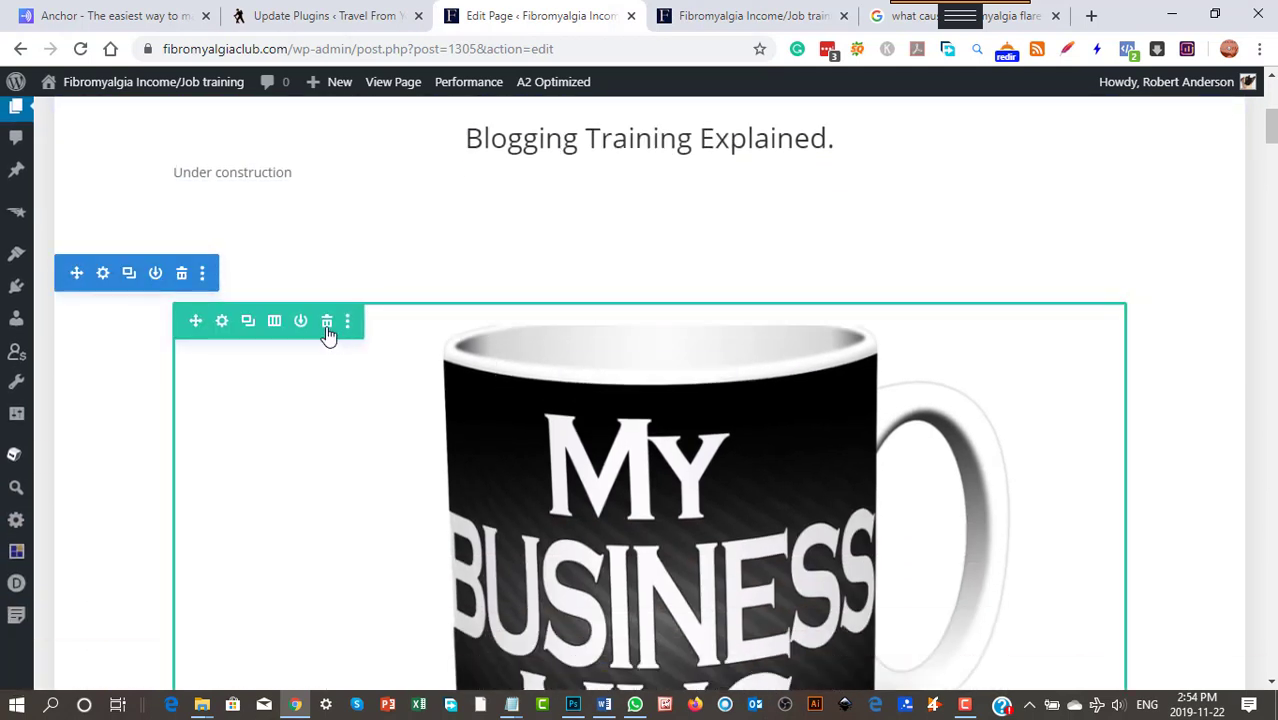
{"action": "left_click", "coordinate": [326, 322]}
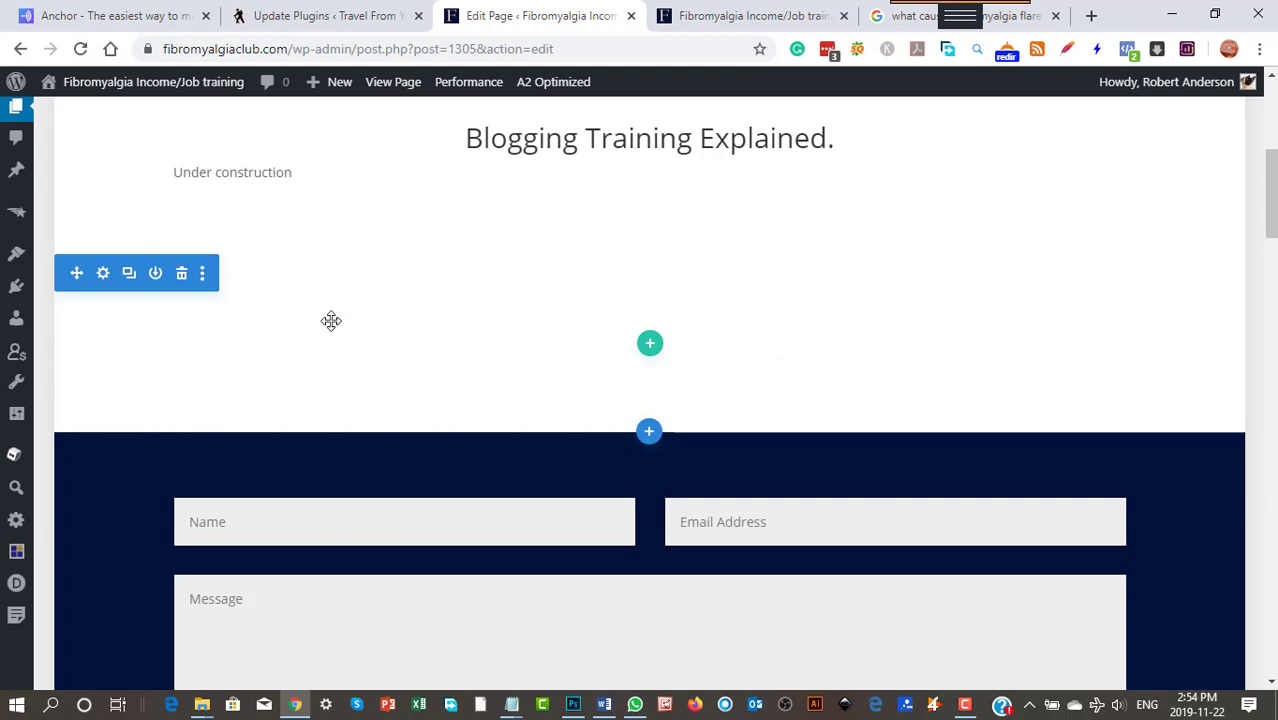
Insert the "Legal Menu" section from the library between the emptied section and the contact form
{"action": "scroll", "coordinate": [439, 357], "scroll_direction": "up", "scroll_amount": 2}
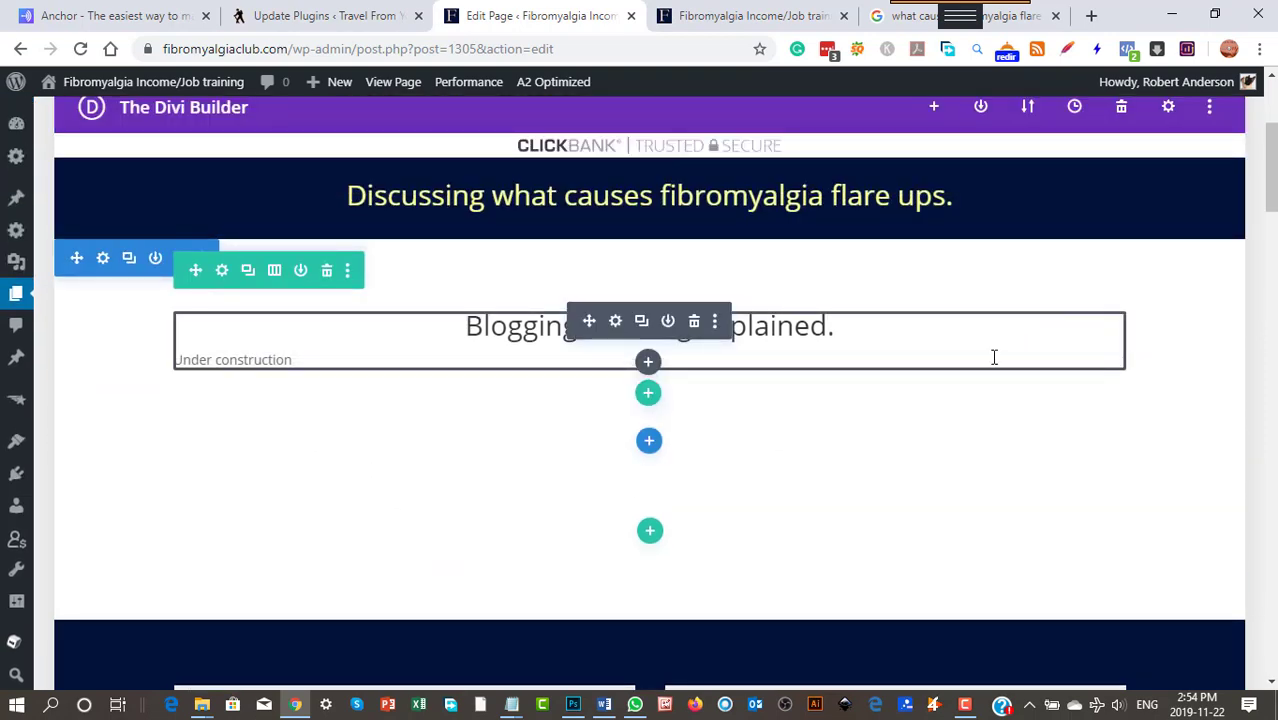
{"action": "scroll", "coordinate": [852, 408], "scroll_direction": "down", "scroll_amount": 6}
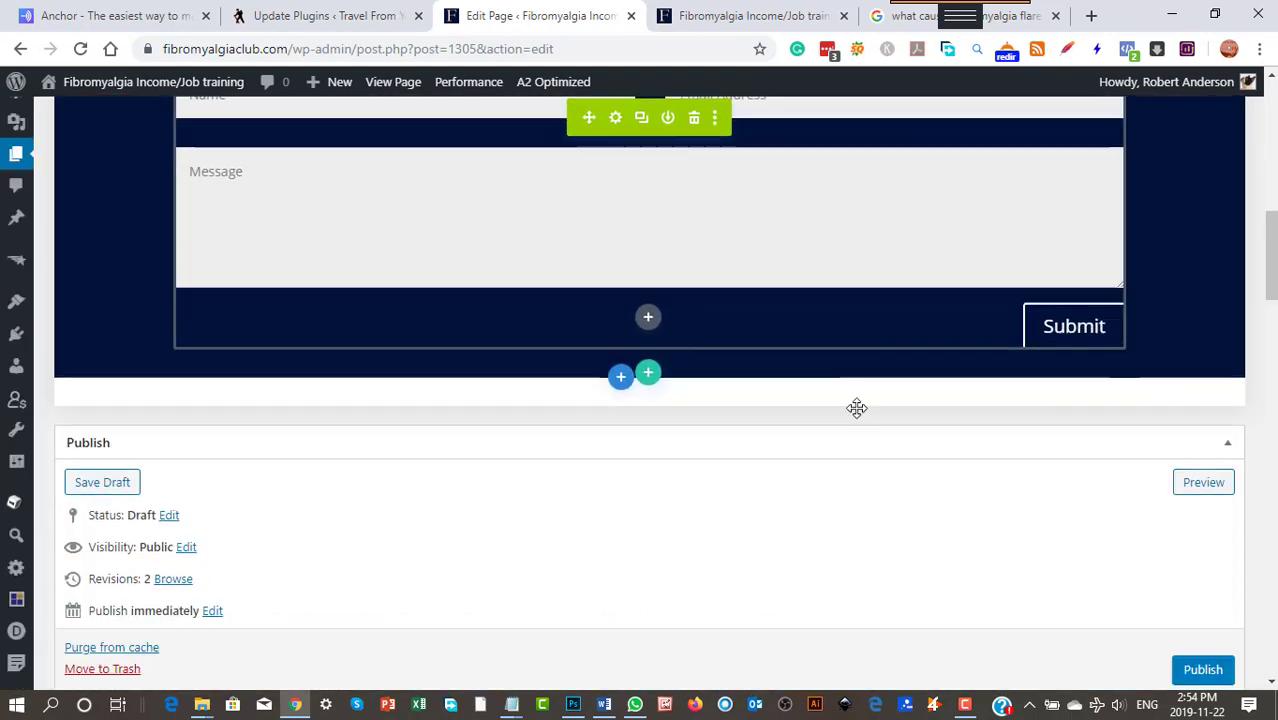
{"action": "scroll", "coordinate": [858, 404], "scroll_direction": "down", "scroll_amount": 8}
{"action": "scroll", "coordinate": [862, 402], "scroll_direction": "up", "scroll_amount": 11}
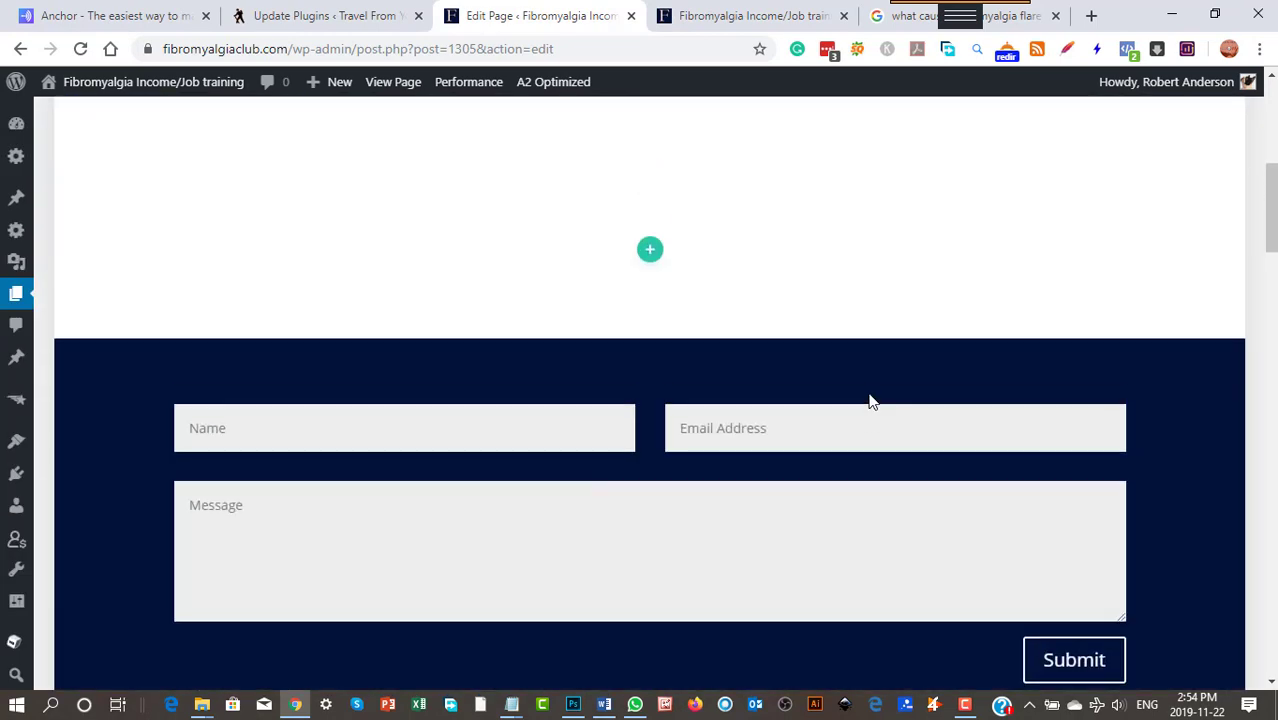
{"action": "scroll", "coordinate": [867, 395], "scroll_direction": "up", "scroll_amount": 2}
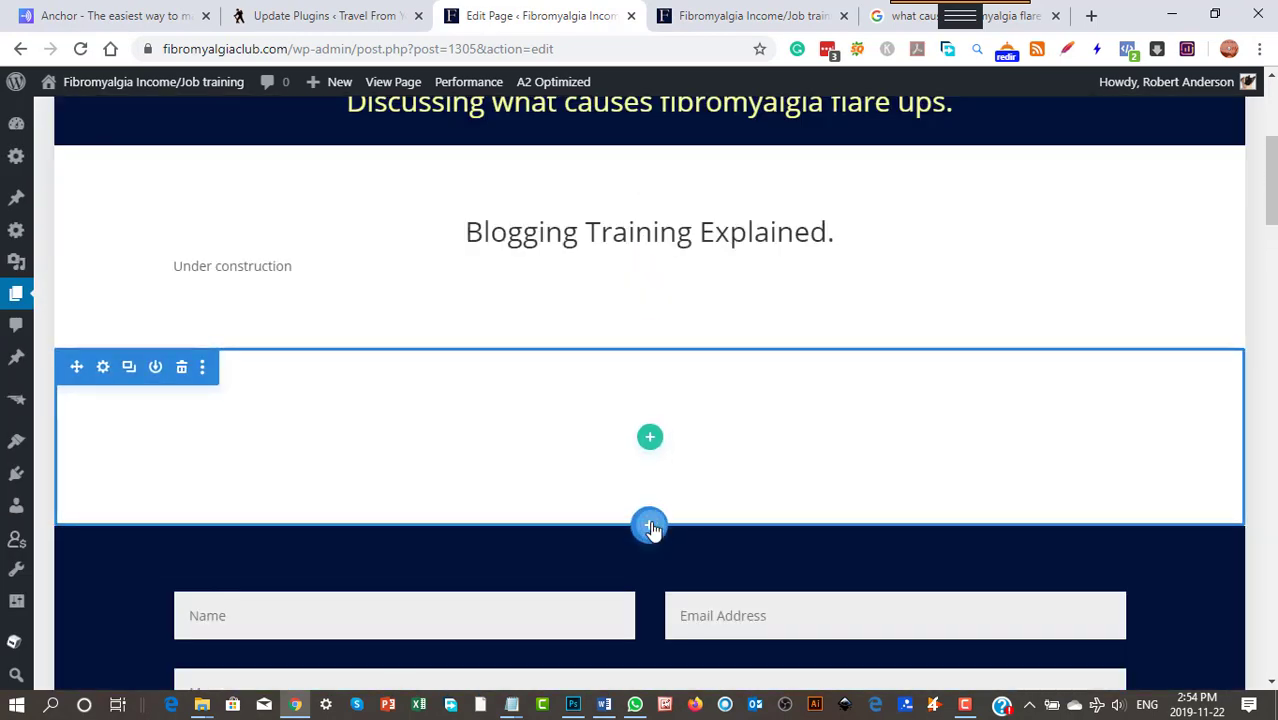
{"action": "left_click", "coordinate": [652, 526]}
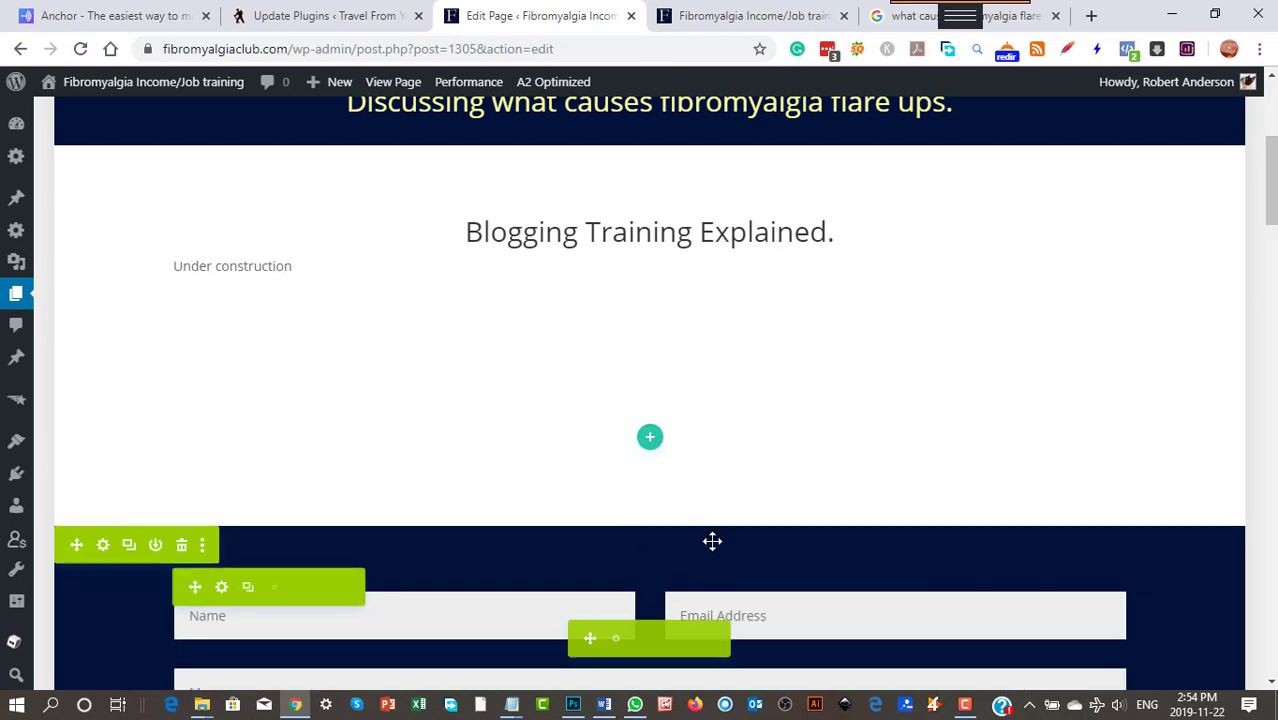
{"action": "scroll", "coordinate": [700, 460], "scroll_direction": "down", "scroll_amount": 1}
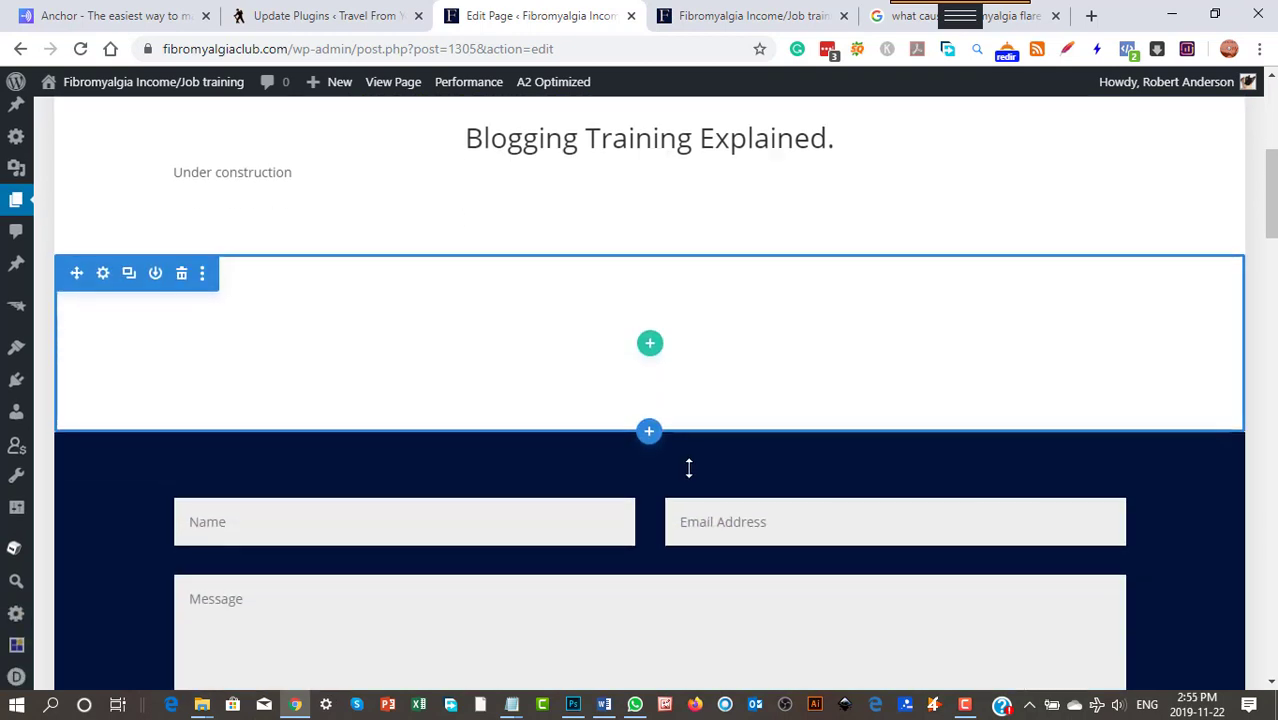
{"action": "left_click", "coordinate": [648, 434]}
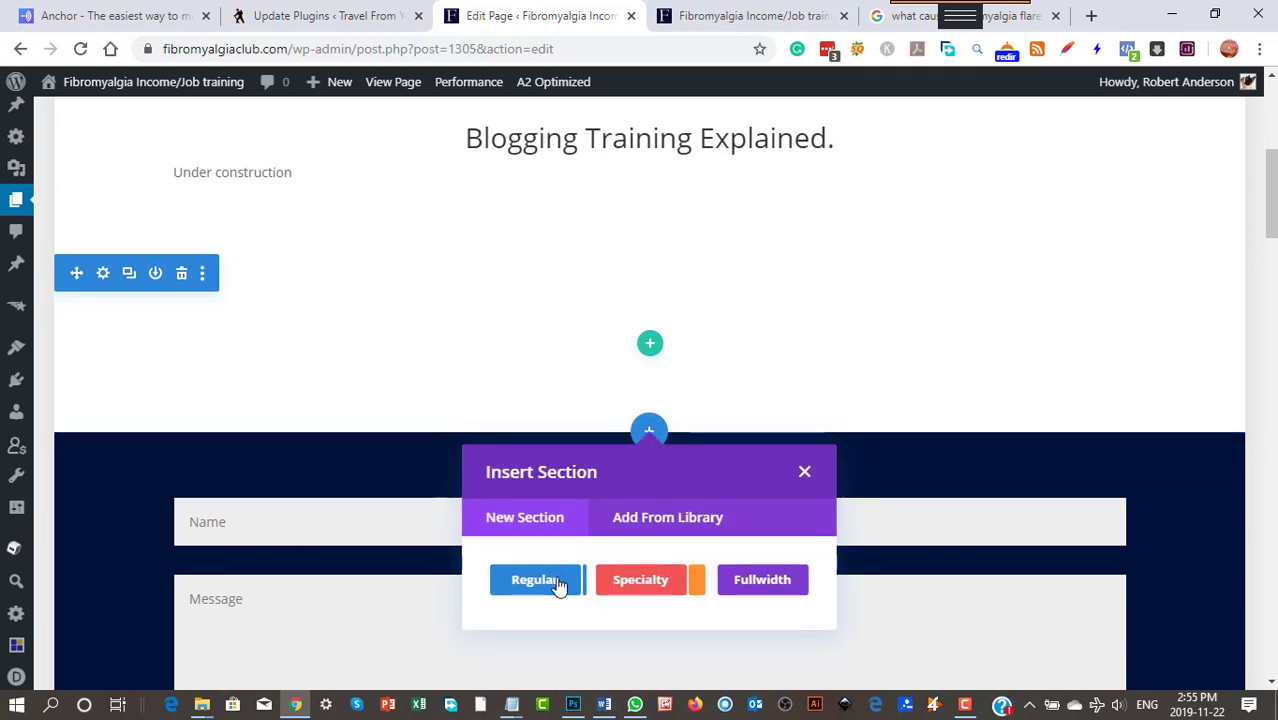
{"action": "left_click", "coordinate": [660, 520]}
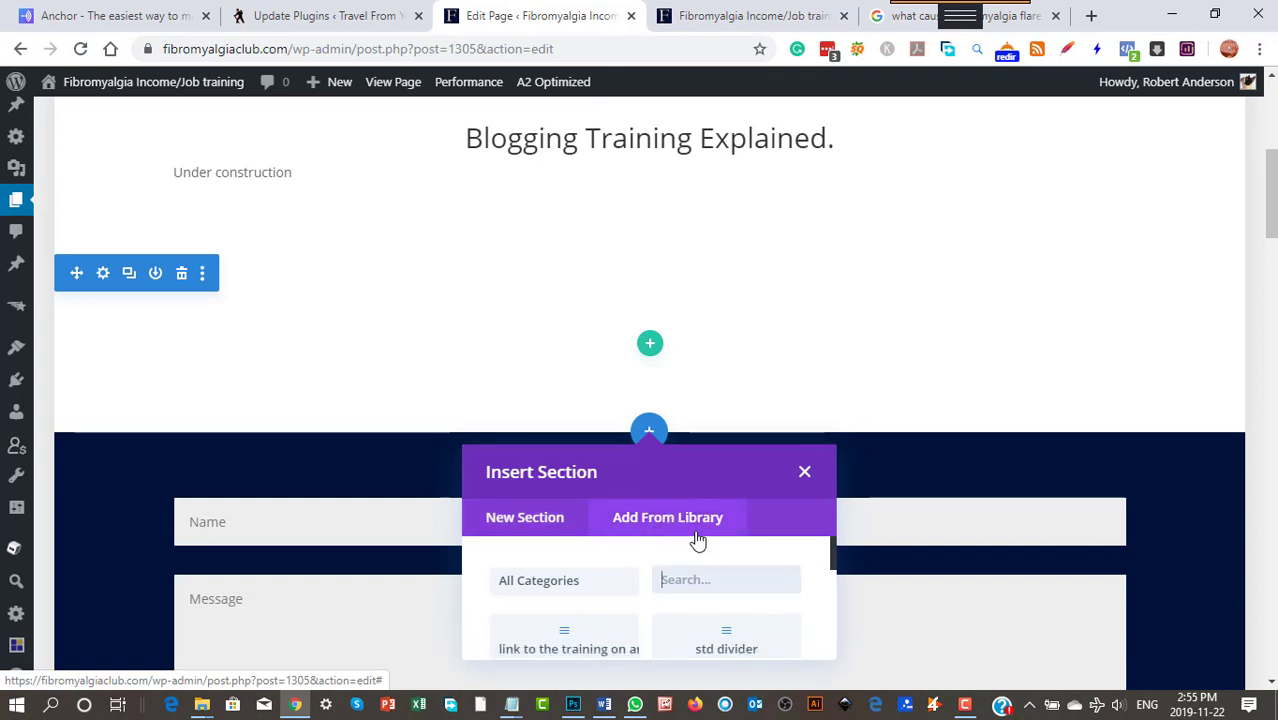
{"action": "scroll", "coordinate": [697, 535], "scroll_direction": "down", "scroll_amount": 5}
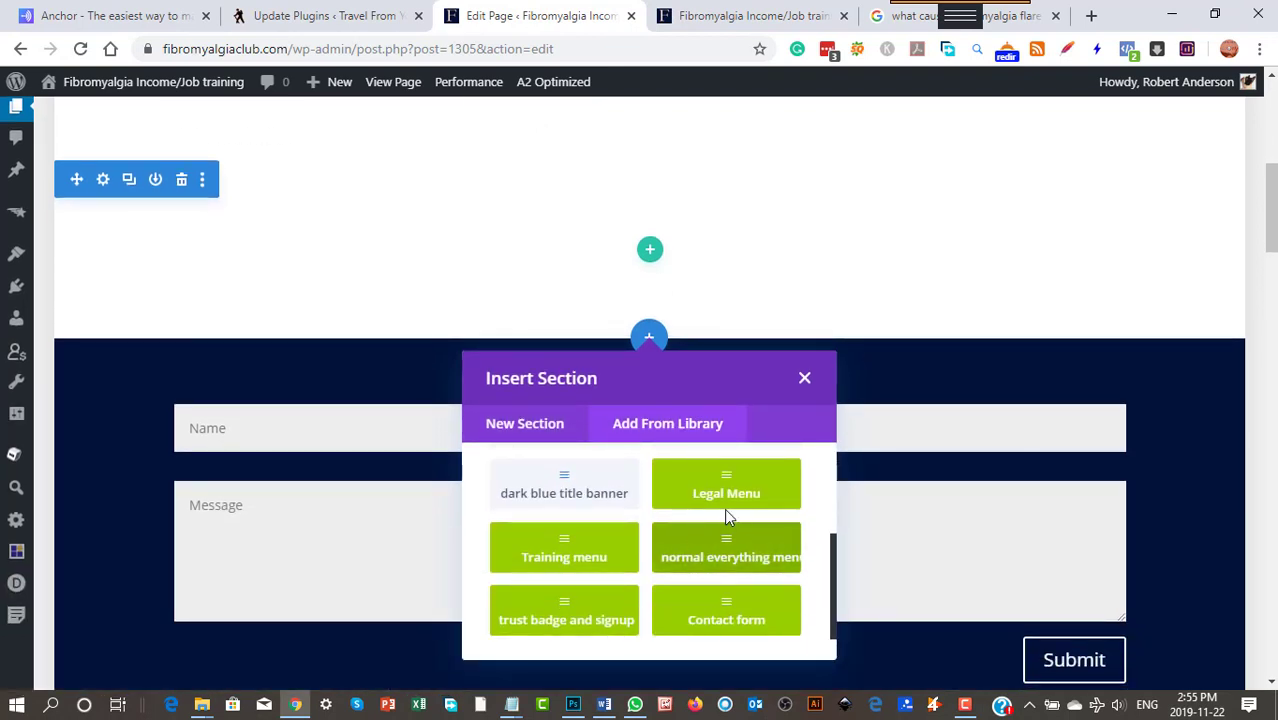
{"action": "left_click", "coordinate": [727, 497]}
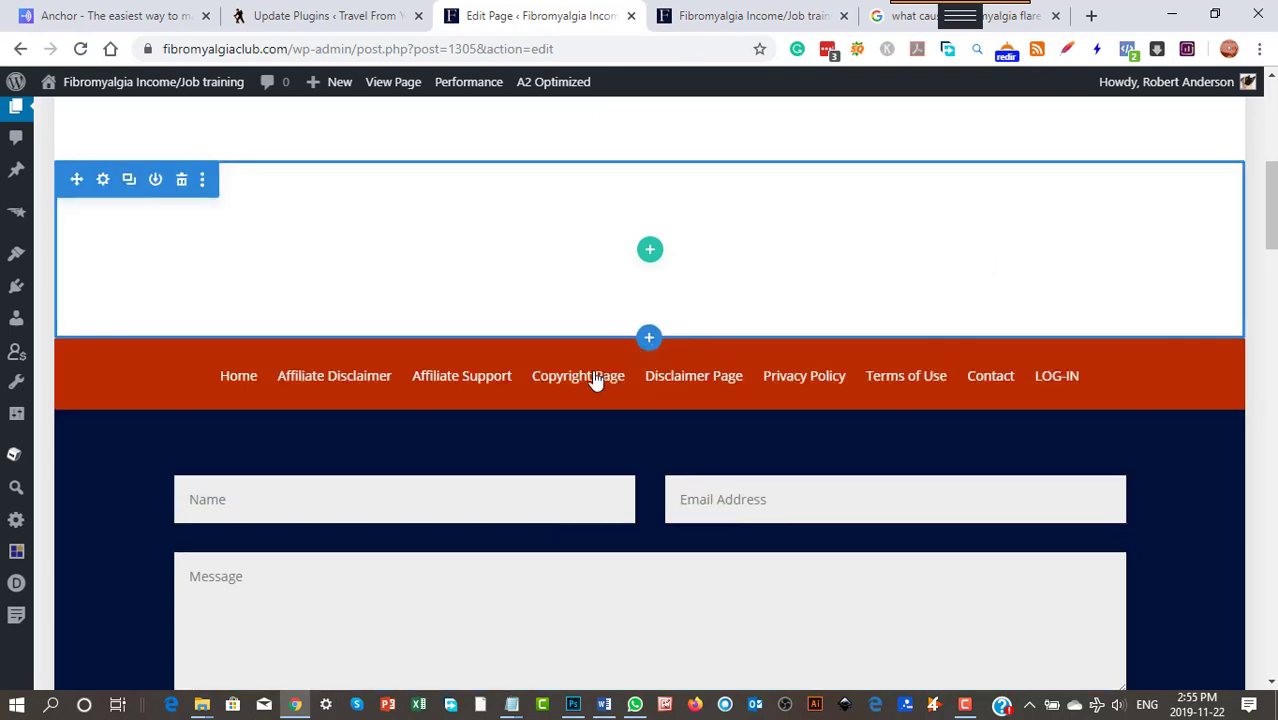
Insert the "normal everything menu" section from the library directly beneath the "Discussing what causes fibromyalgia flare ups." banner
{"action": "scroll", "coordinate": [598, 550], "scroll_direction": "down", "scroll_amount": 4}
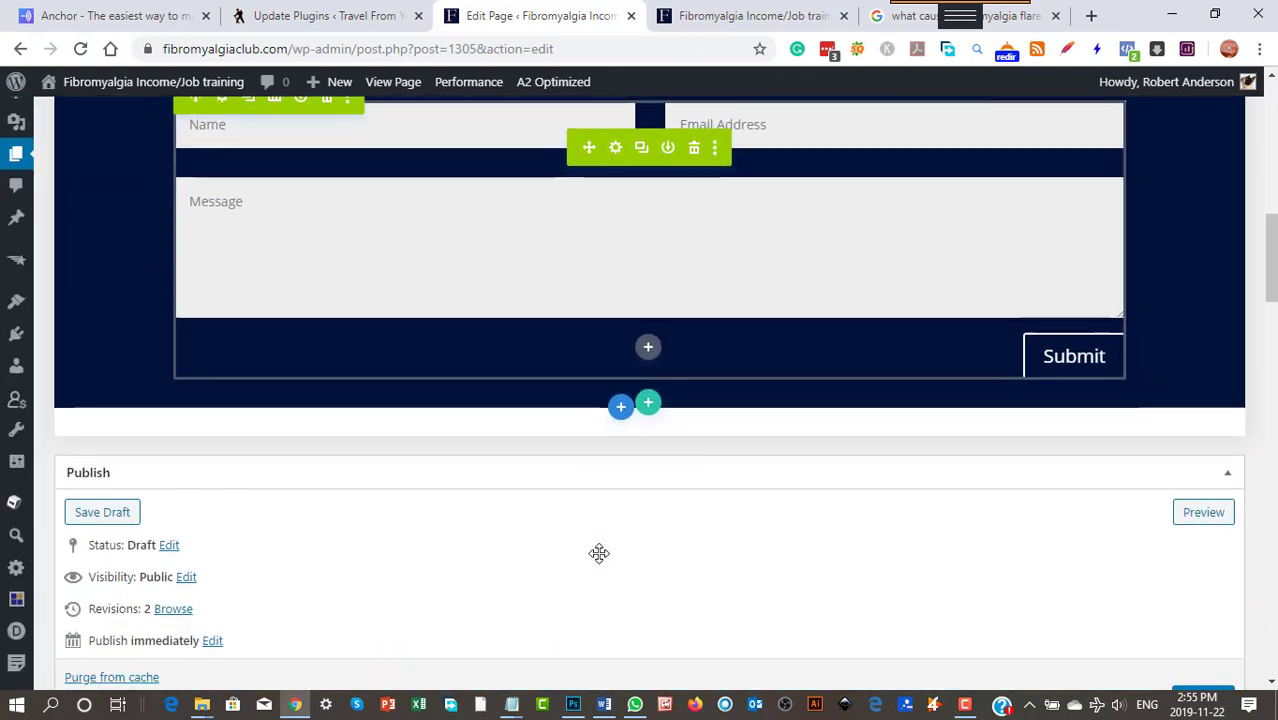
{"action": "scroll", "coordinate": [600, 554], "scroll_direction": "up", "scroll_amount": 4}
{"action": "scroll", "coordinate": [765, 375], "scroll_direction": "up", "scroll_amount": 4}
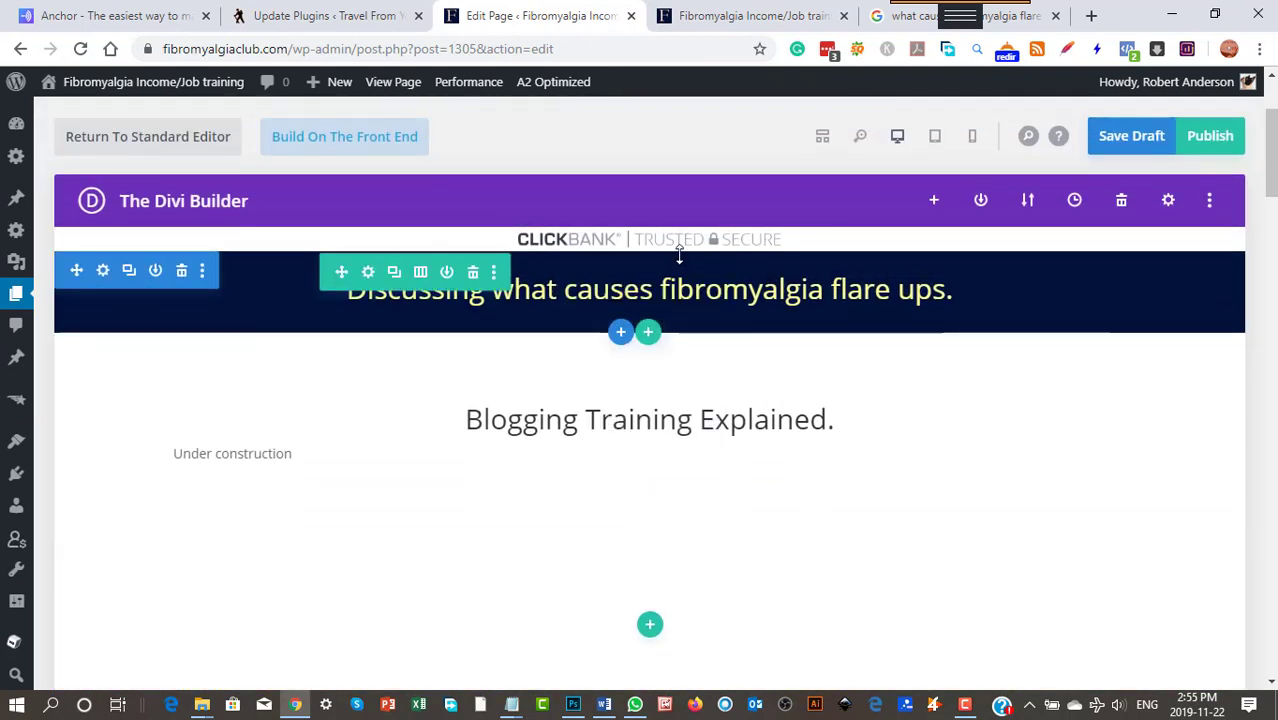
{"action": "left_click", "coordinate": [620, 335]}
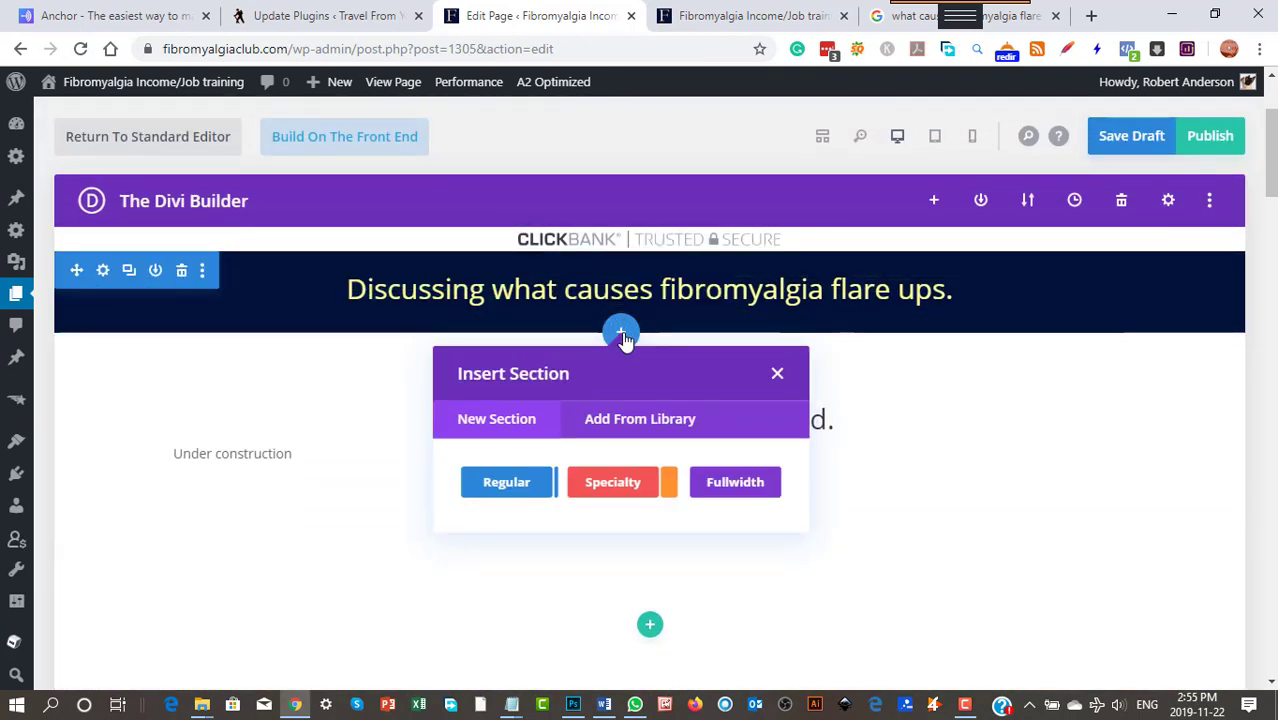
{"action": "left_click", "coordinate": [648, 424]}
{"action": "scroll", "coordinate": [727, 505], "scroll_direction": "down", "scroll_amount": 4}
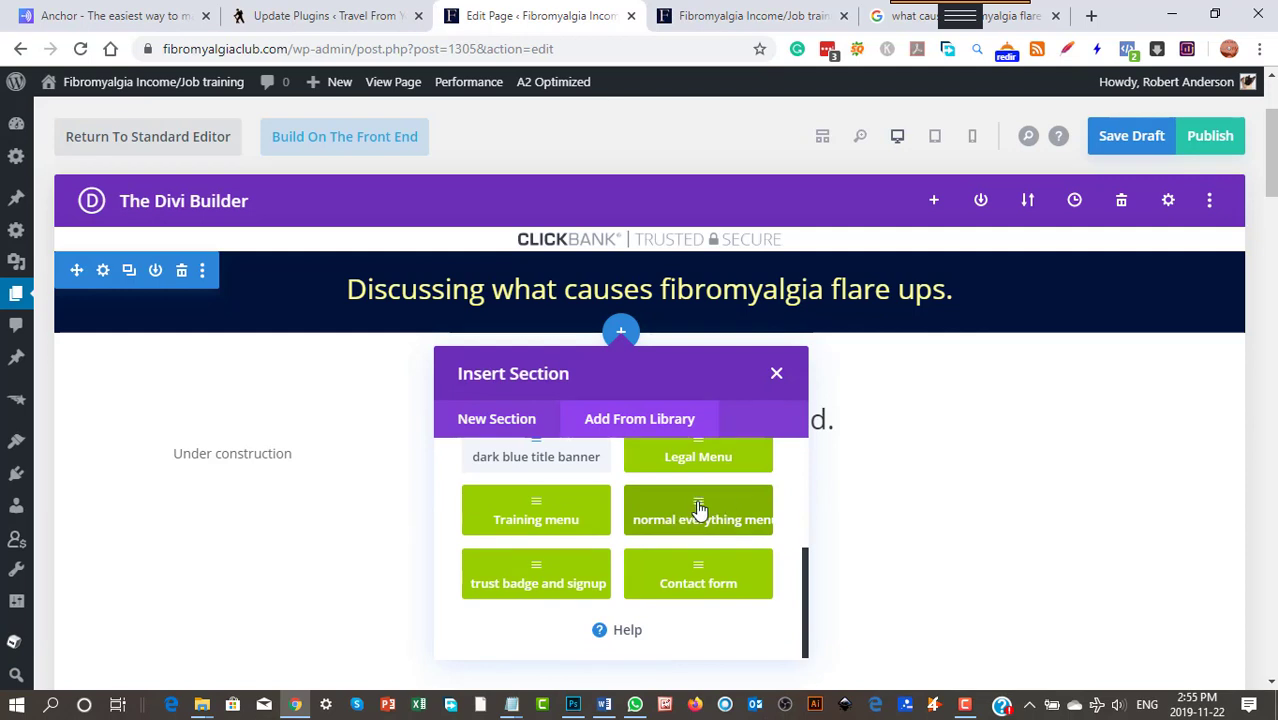
{"action": "left_click", "coordinate": [698, 510]}
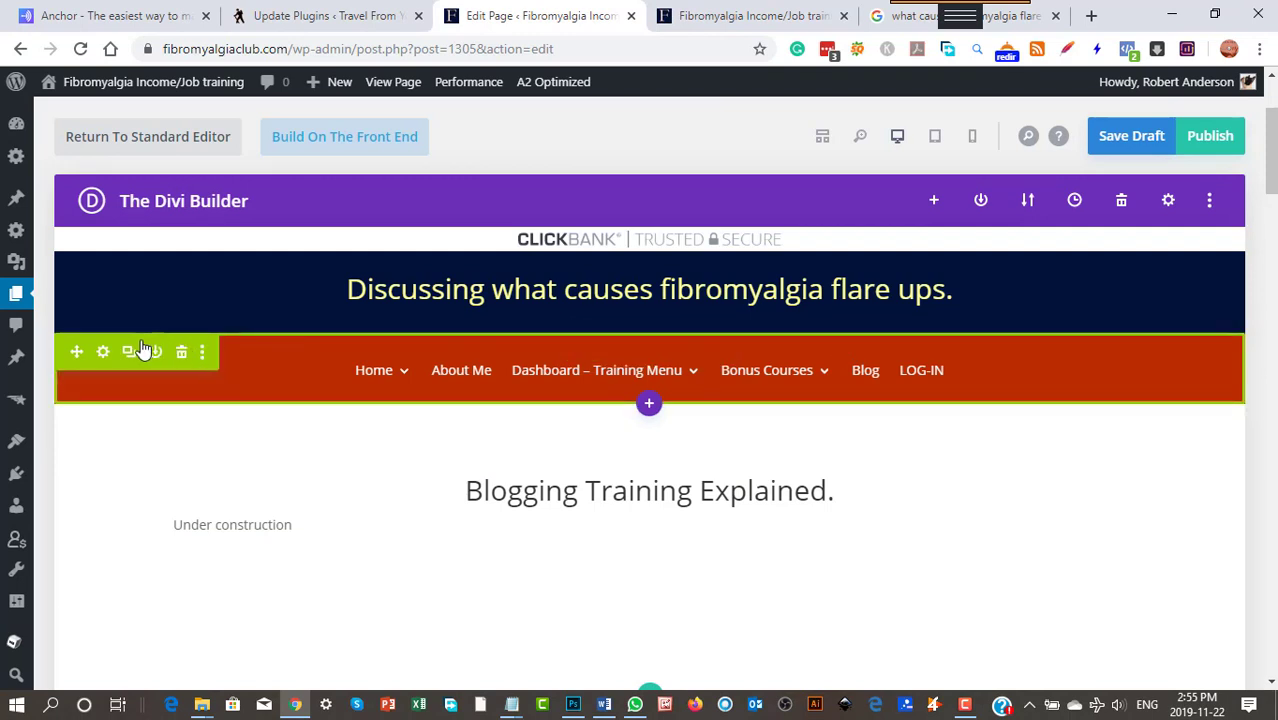
Move the newly inserted navigation menu section above the dark blue title banner
{"action": "left_click", "coordinate": [181, 351]}
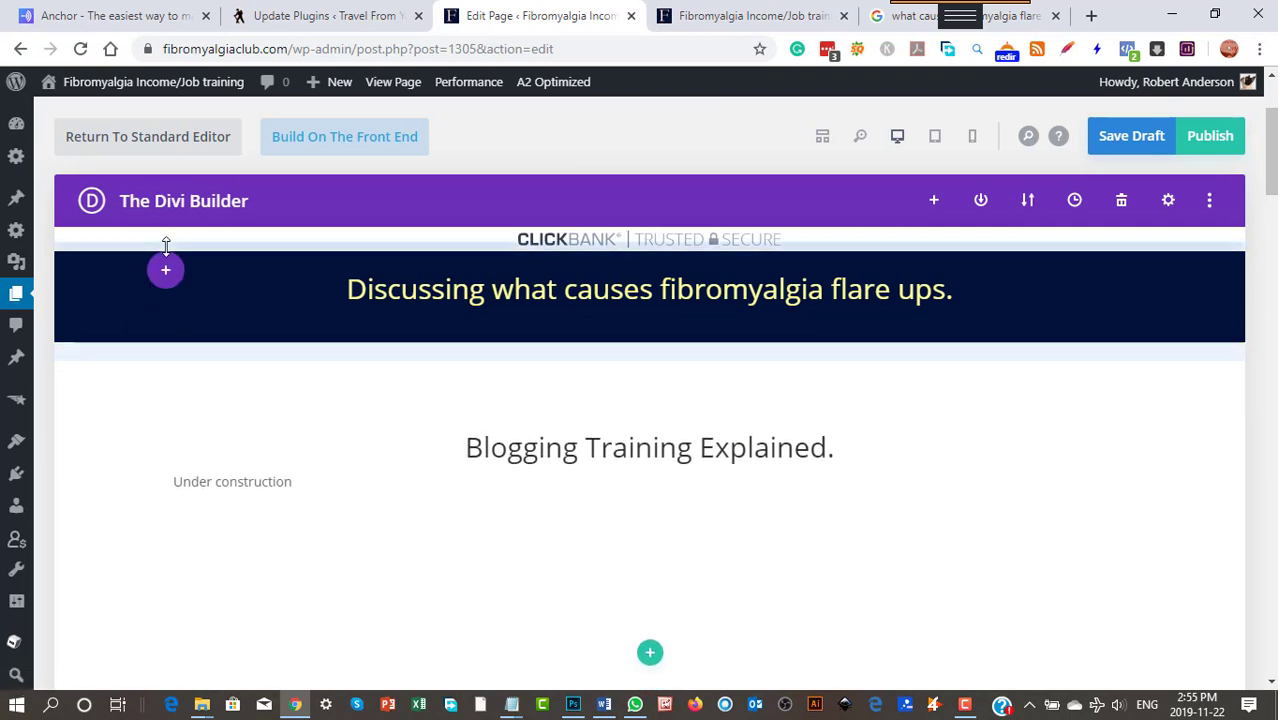
{"action": "key", "text": "ctrl+z"}
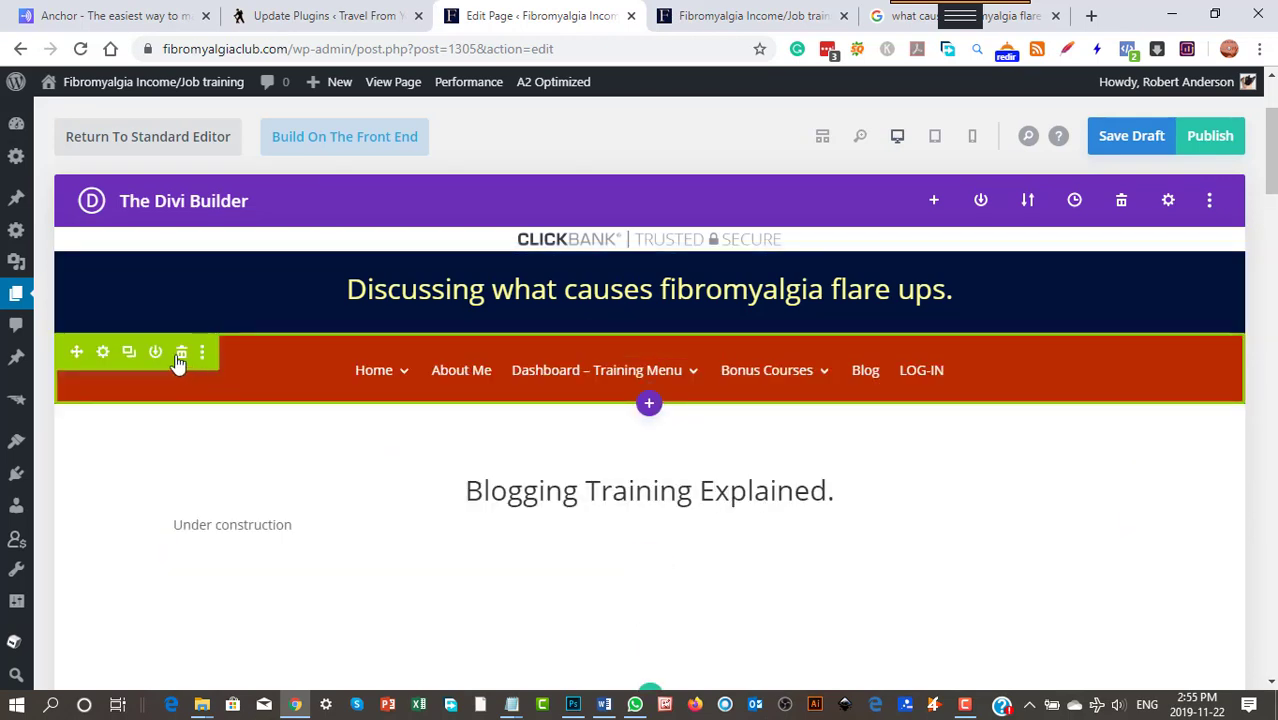
{"action": "left_click_drag", "start_coordinate": [146, 350], "coordinate": [151, 265]}
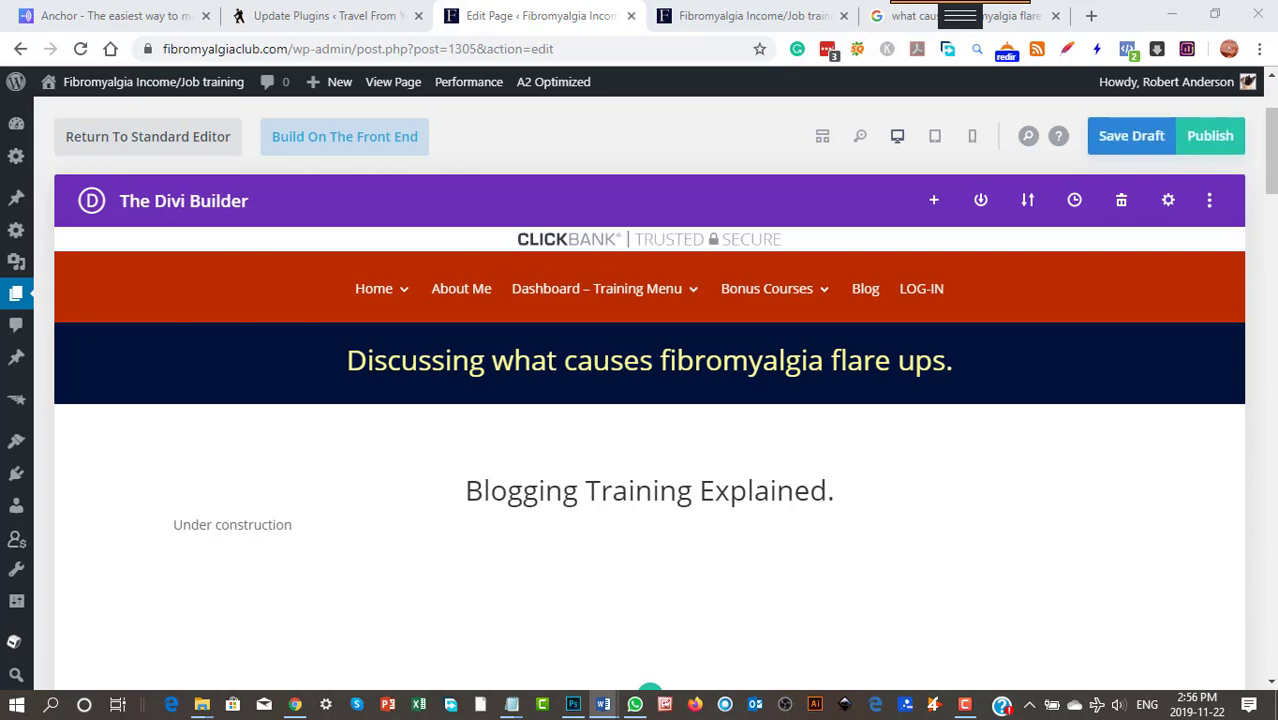
Switch to Word and review the "research page" notes and the "fibro flare up article" from its symptoms list to its triggers
{"action": "left_click_drag", "start_coordinate": [0, 264], "coordinate": [541, 1]}
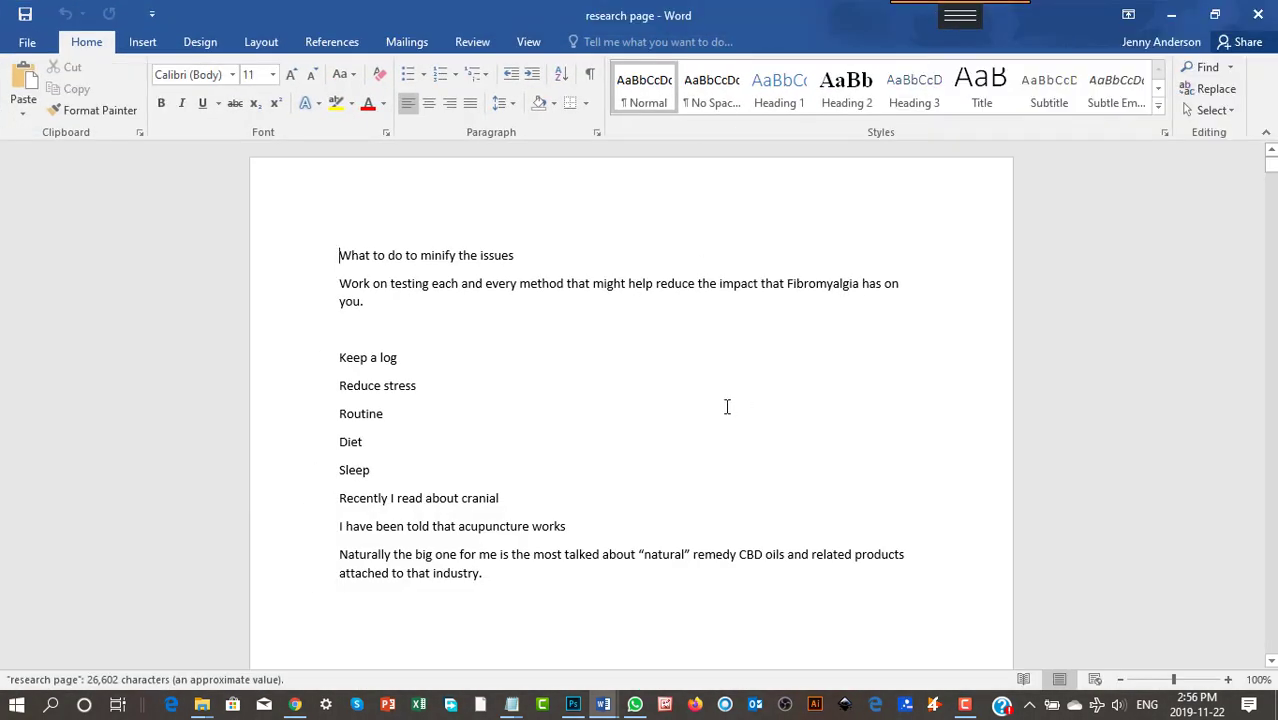
{"action": "scroll", "coordinate": [736, 497], "scroll_direction": "down", "scroll_amount": 4}
{"action": "scroll", "coordinate": [742, 540], "scroll_direction": "down", "scroll_amount": 15}
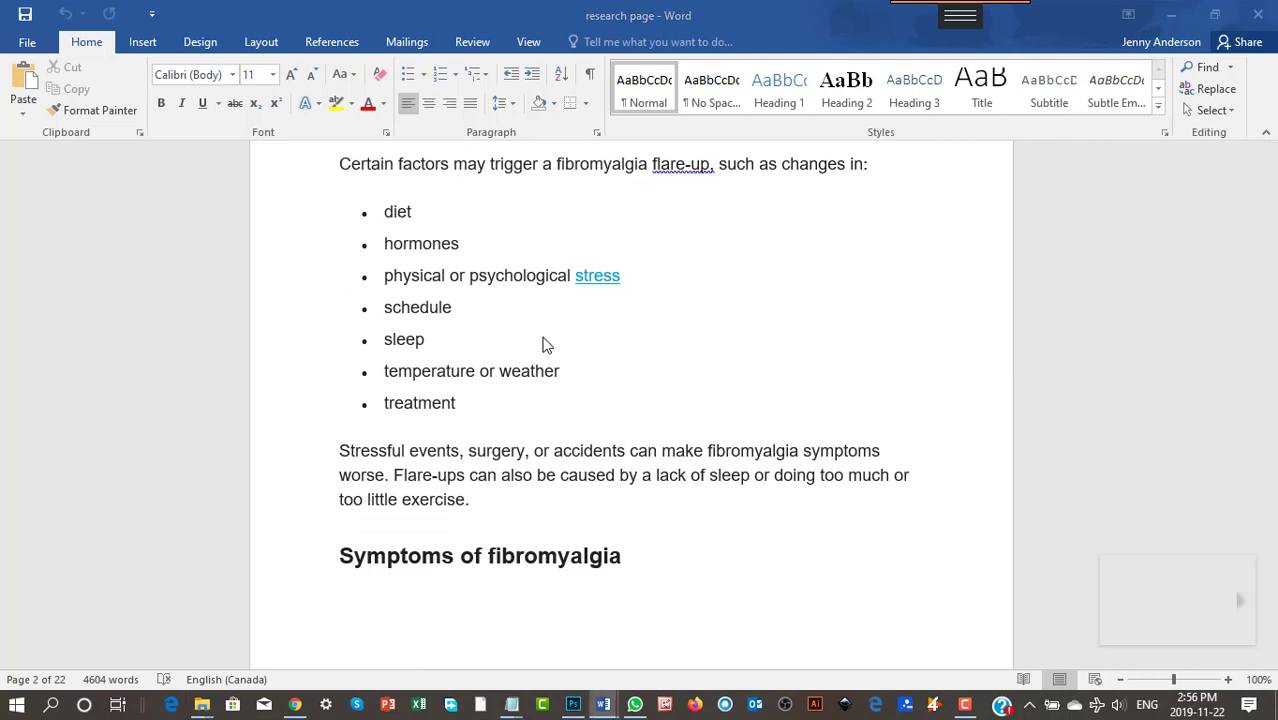
{"action": "scroll", "coordinate": [745, 491], "scroll_direction": "down", "scroll_amount": 18}
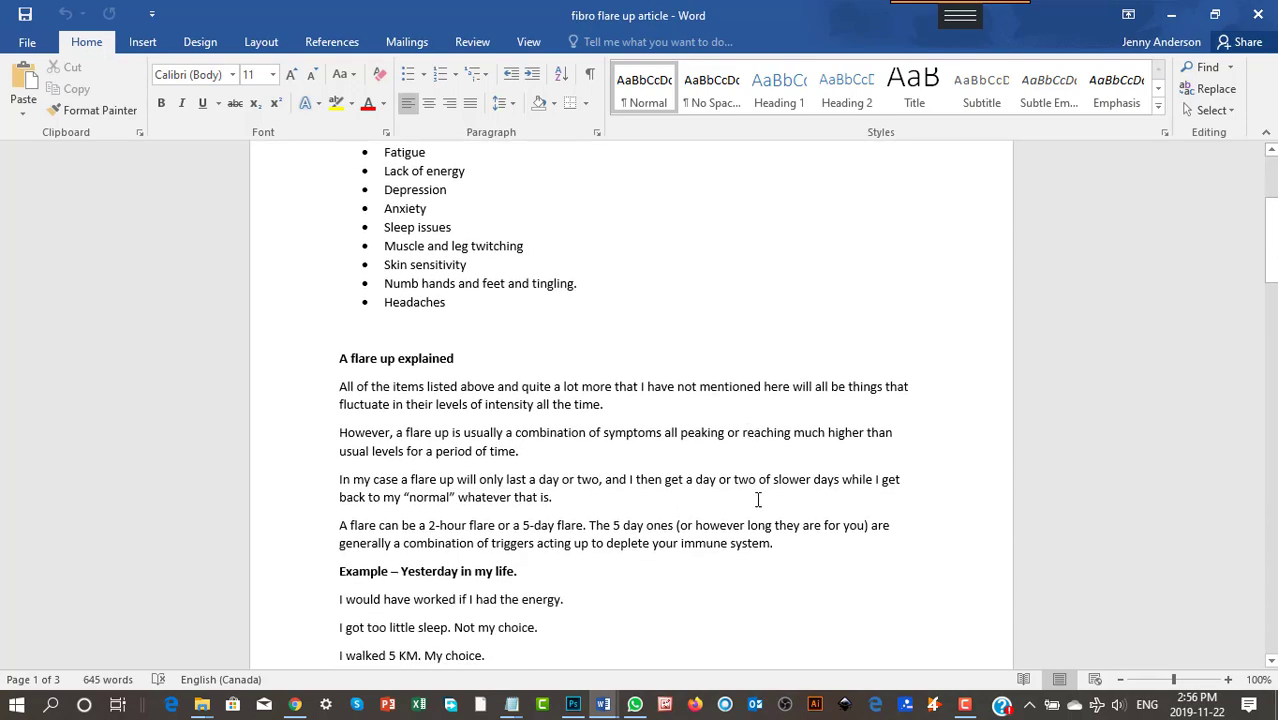
{"action": "scroll", "coordinate": [765, 513], "scroll_direction": "down", "scroll_amount": 12}
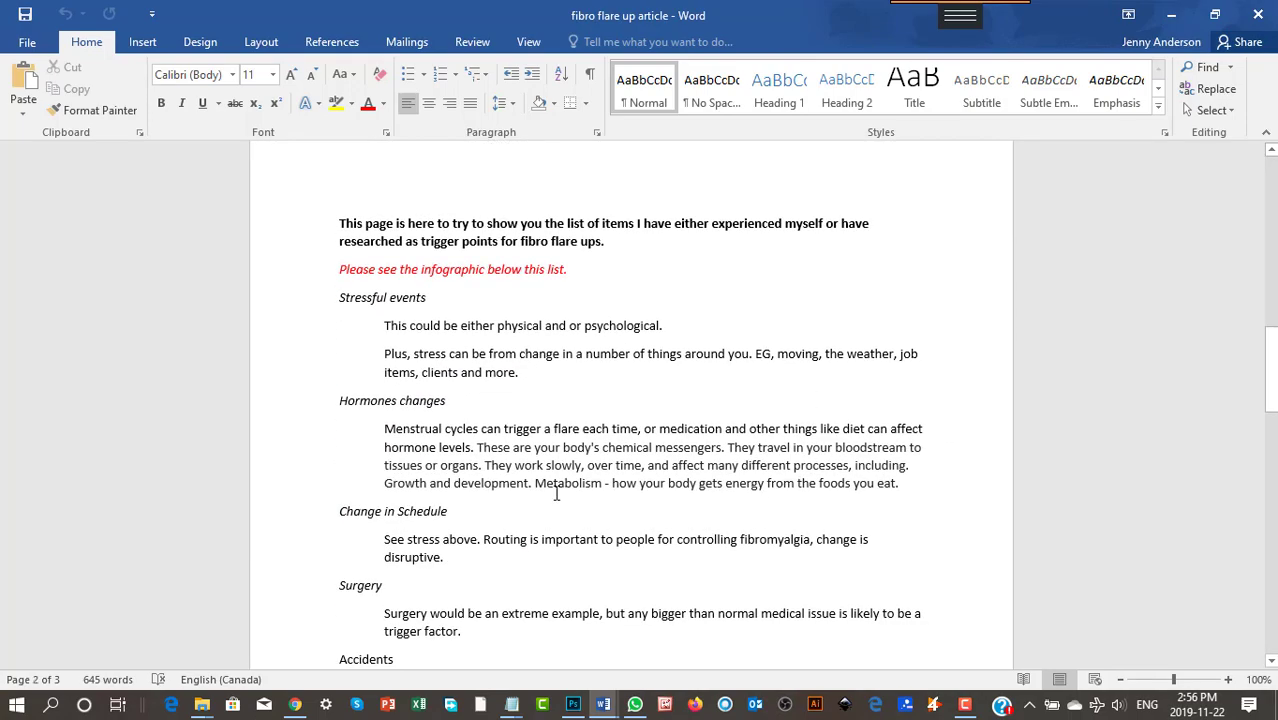
{"action": "scroll", "coordinate": [610, 466], "scroll_direction": "down", "scroll_amount": 12}
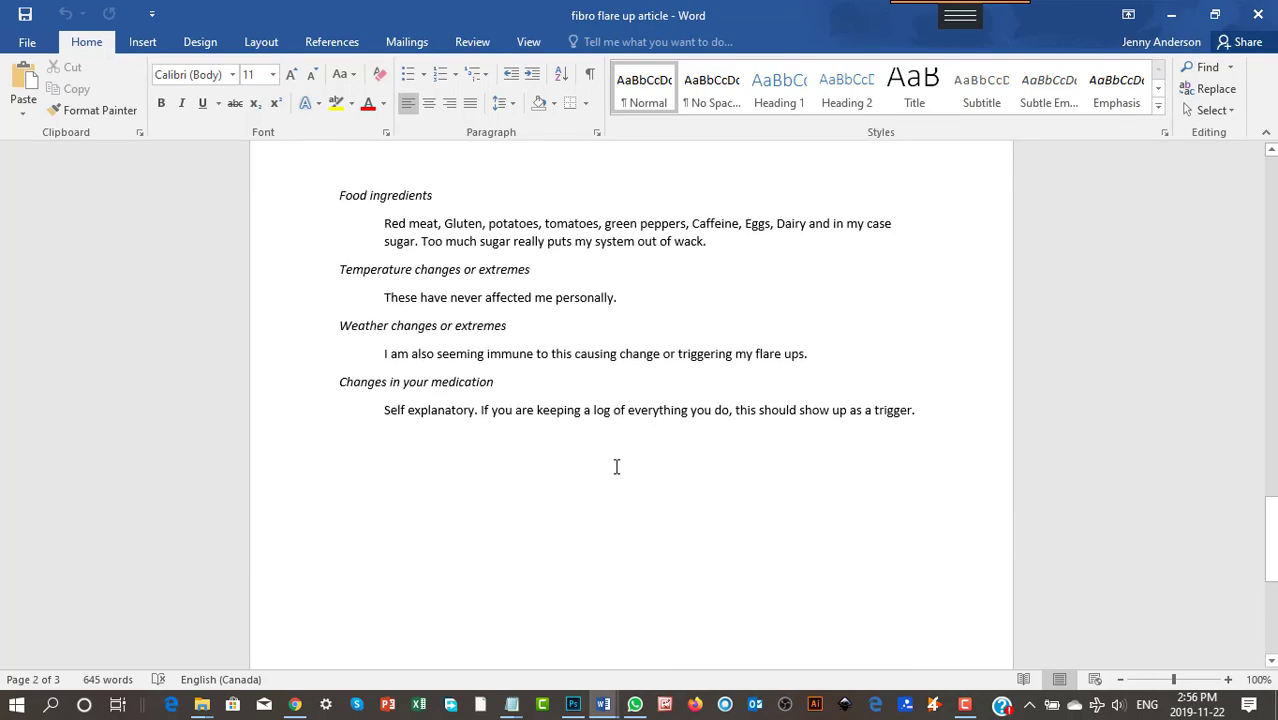
{"action": "scroll", "coordinate": [688, 471], "scroll_direction": "up", "scroll_amount": 10}
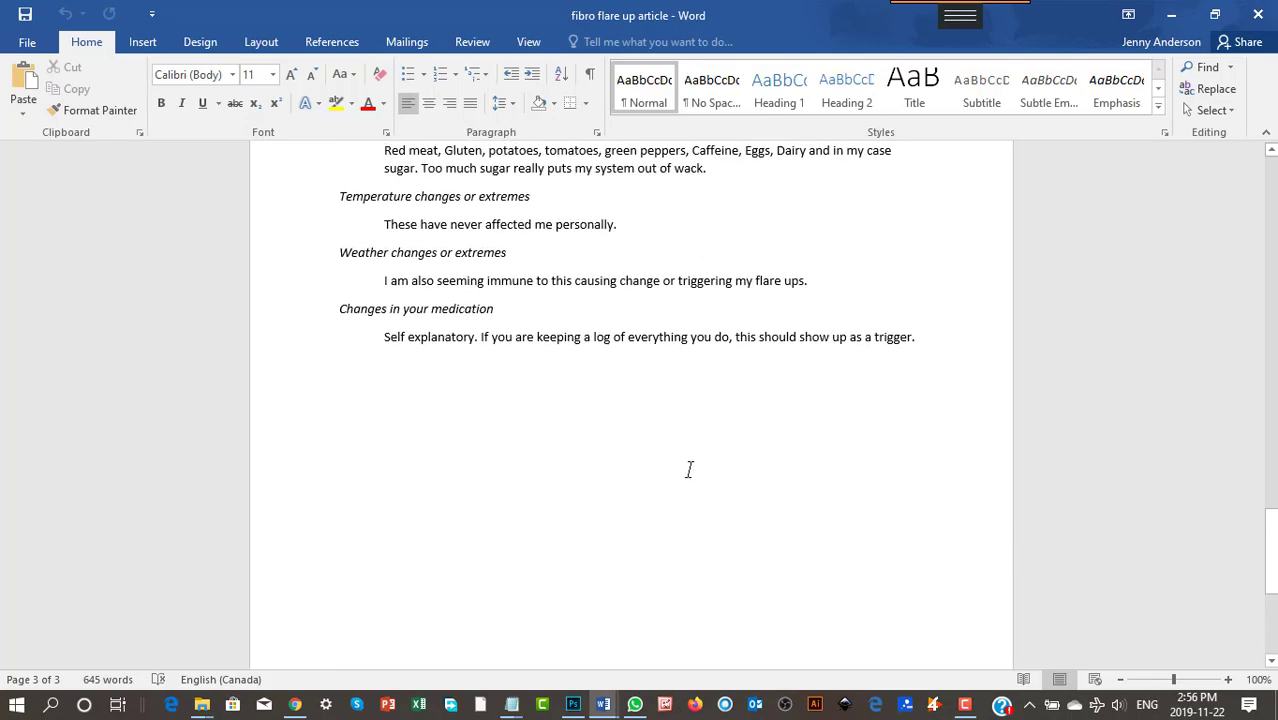
{"action": "scroll", "coordinate": [650, 578], "scroll_direction": "up", "scroll_amount": 20}
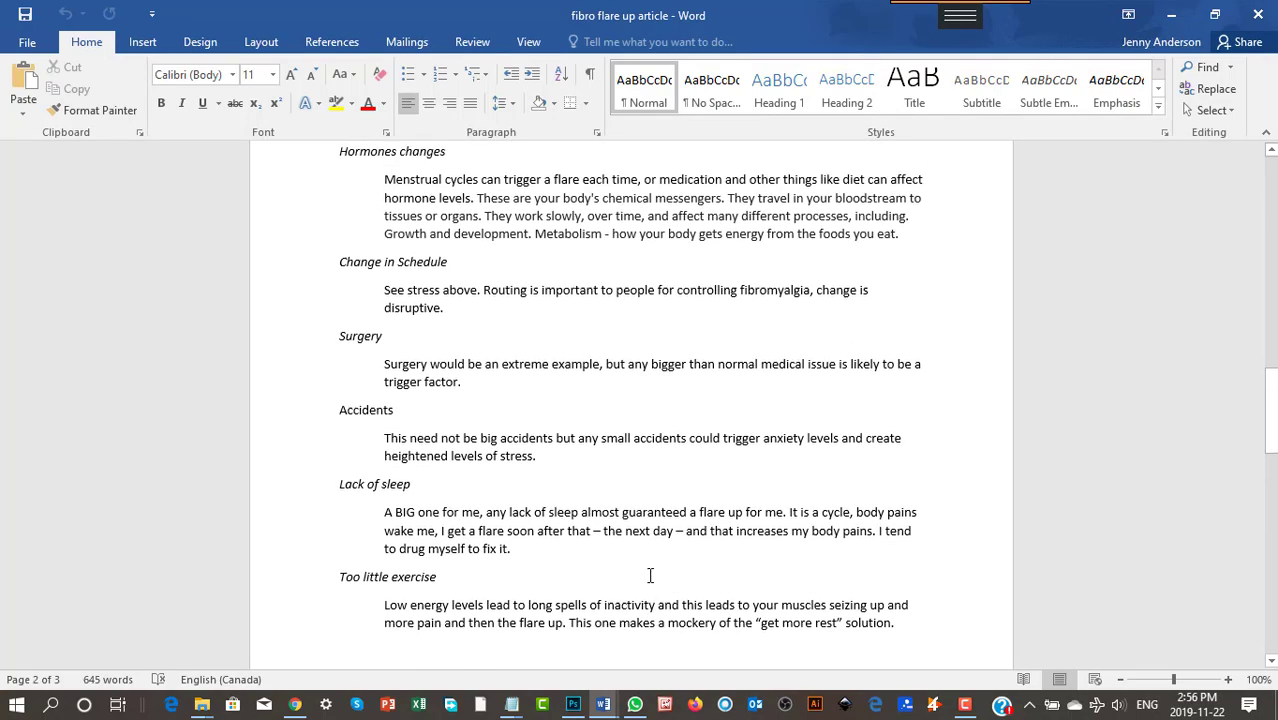
{"action": "scroll", "coordinate": [657, 572], "scroll_direction": "up", "scroll_amount": 6}
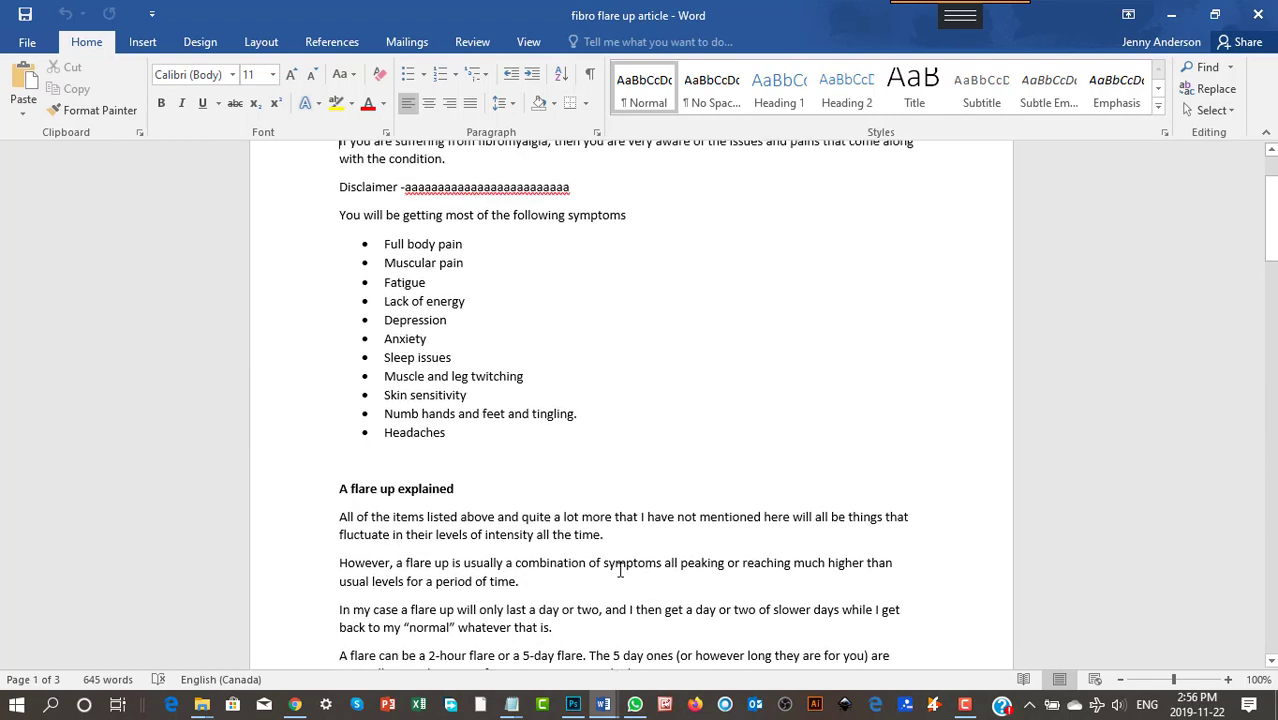
{"action": "scroll", "coordinate": [620, 570], "scroll_direction": "down", "scroll_amount": 3}
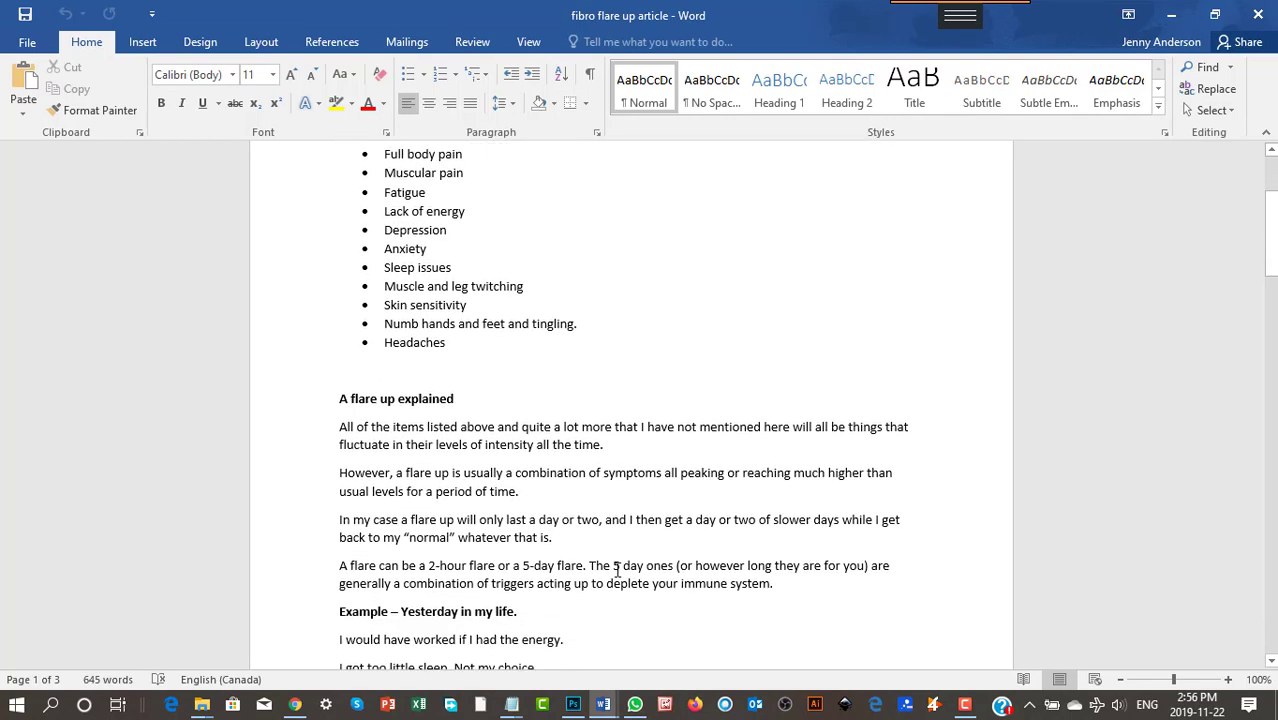
{"action": "left_click", "coordinate": [1171, 15]}
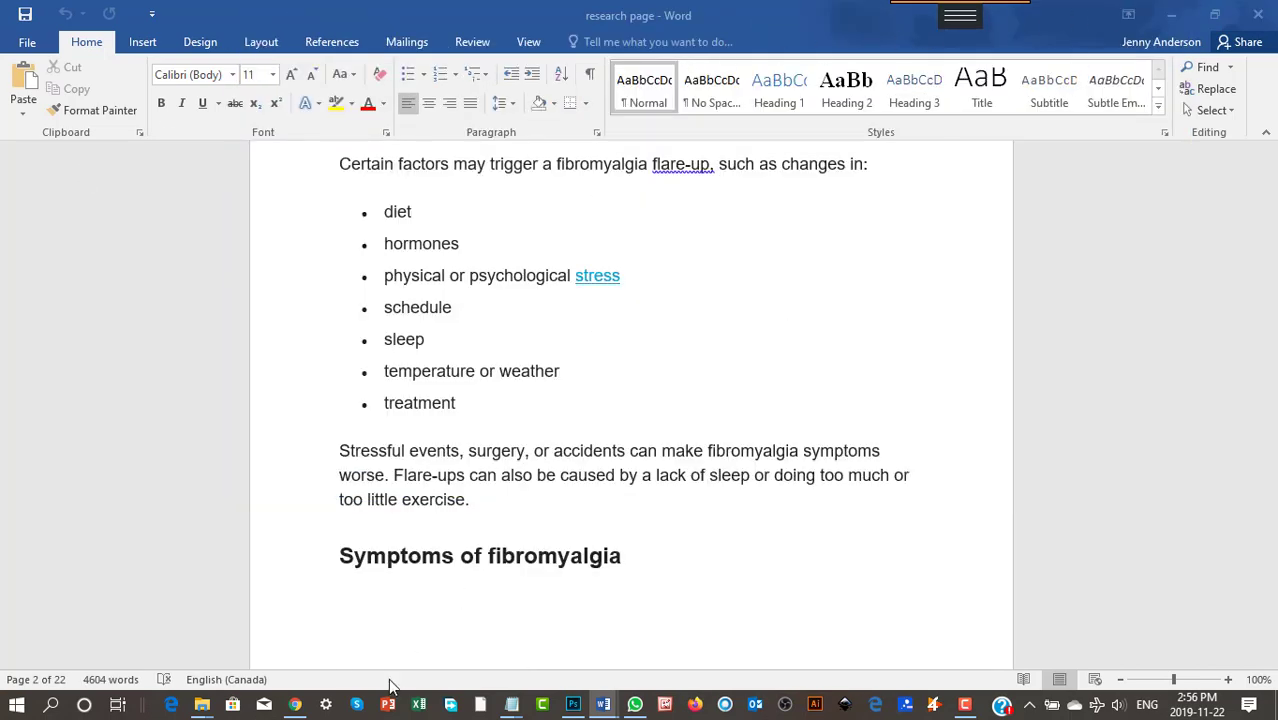
Return to Chrome's Google results for "what causes fibromyalgia flare ups" and open the featured snippet's infographic in a new tab
{"action": "left_click", "coordinate": [295, 704]}
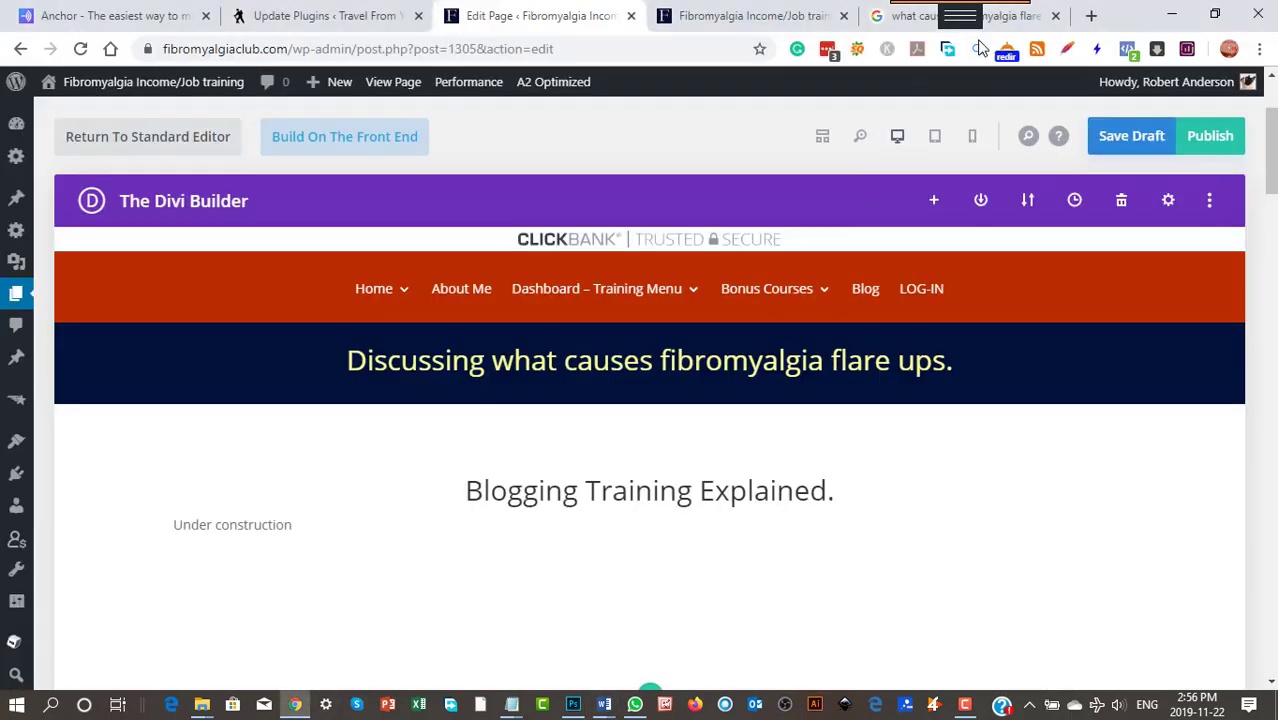
{"action": "left_click", "coordinate": [1008, 22]}
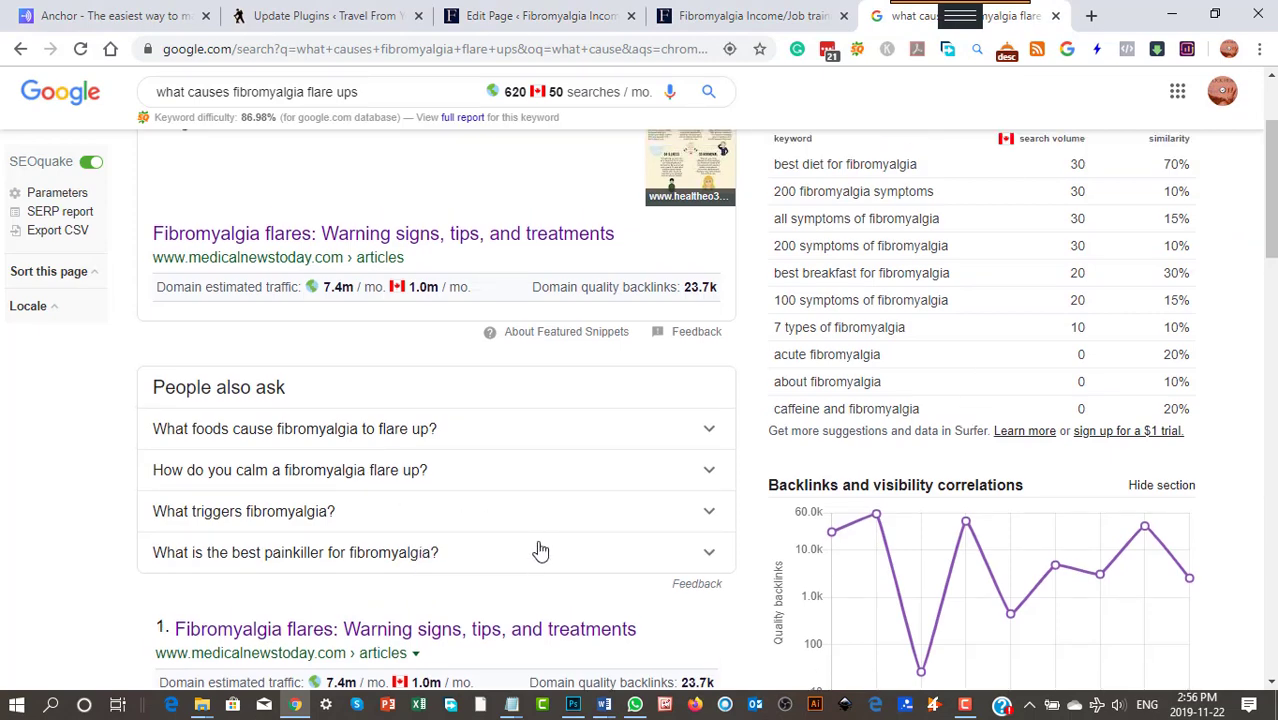
{"action": "scroll", "coordinate": [540, 551], "scroll_direction": "up", "scroll_amount": 2}
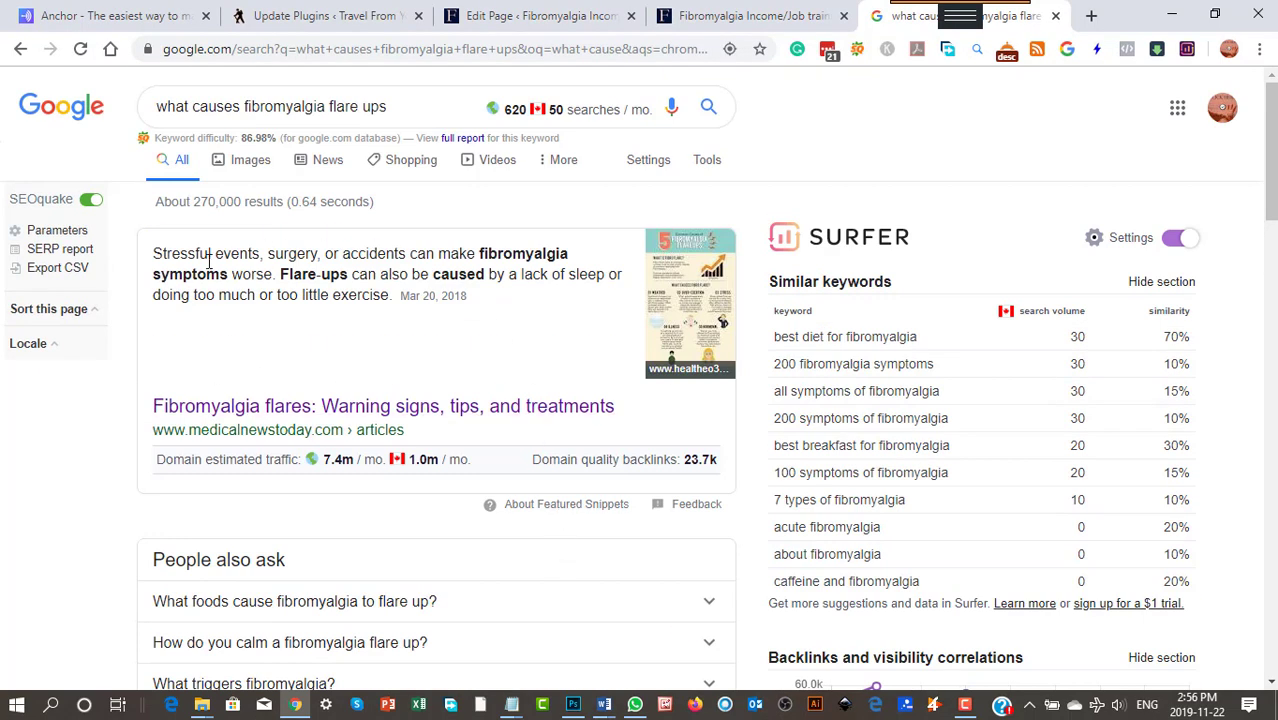
{"action": "right_click", "coordinate": [700, 308]}
{"action": "left_click", "coordinate": [762, 231]}
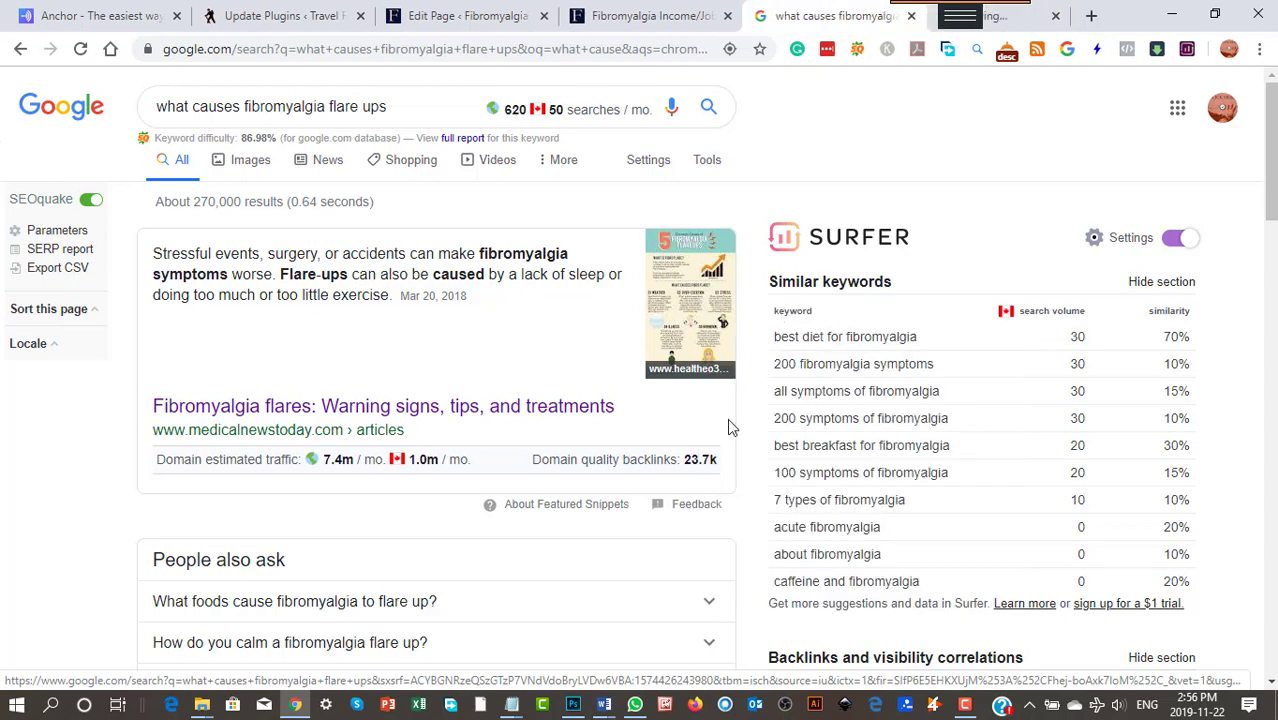
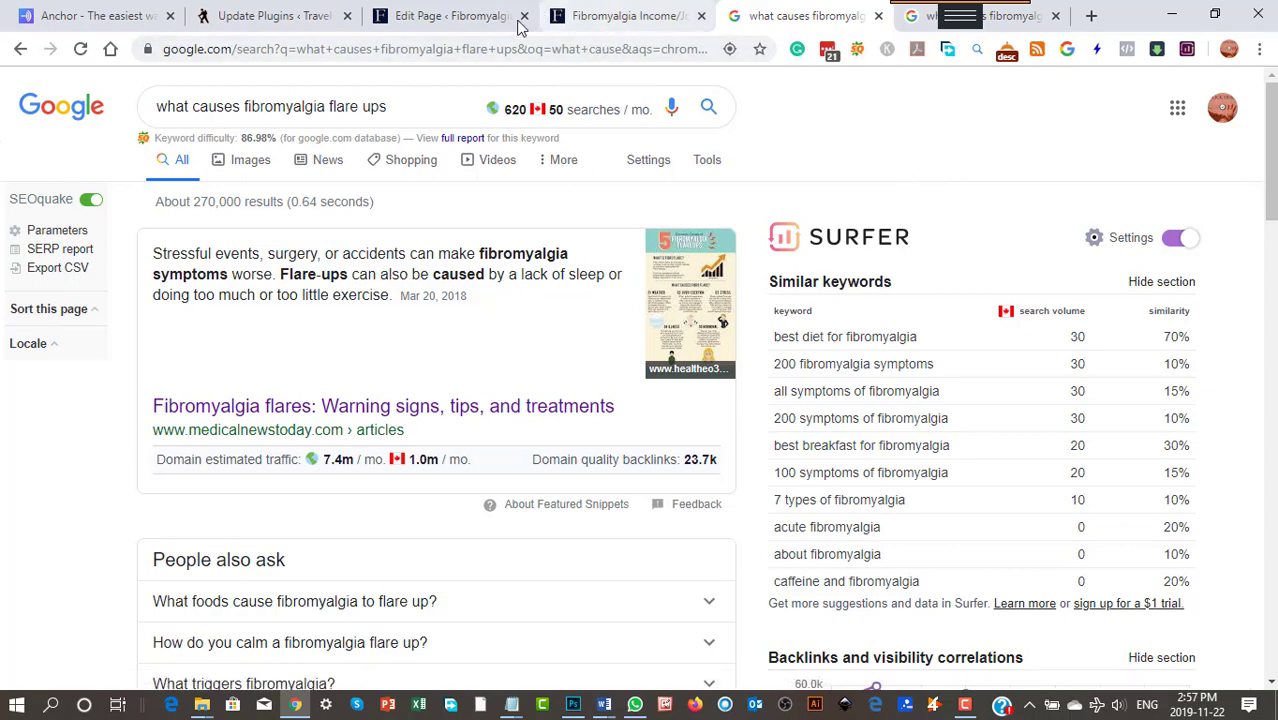
Back on the page being edited, replace the heading "Blogging Training Explained." with "Opening Description Here"
{"action": "left_click", "coordinate": [450, 16]}
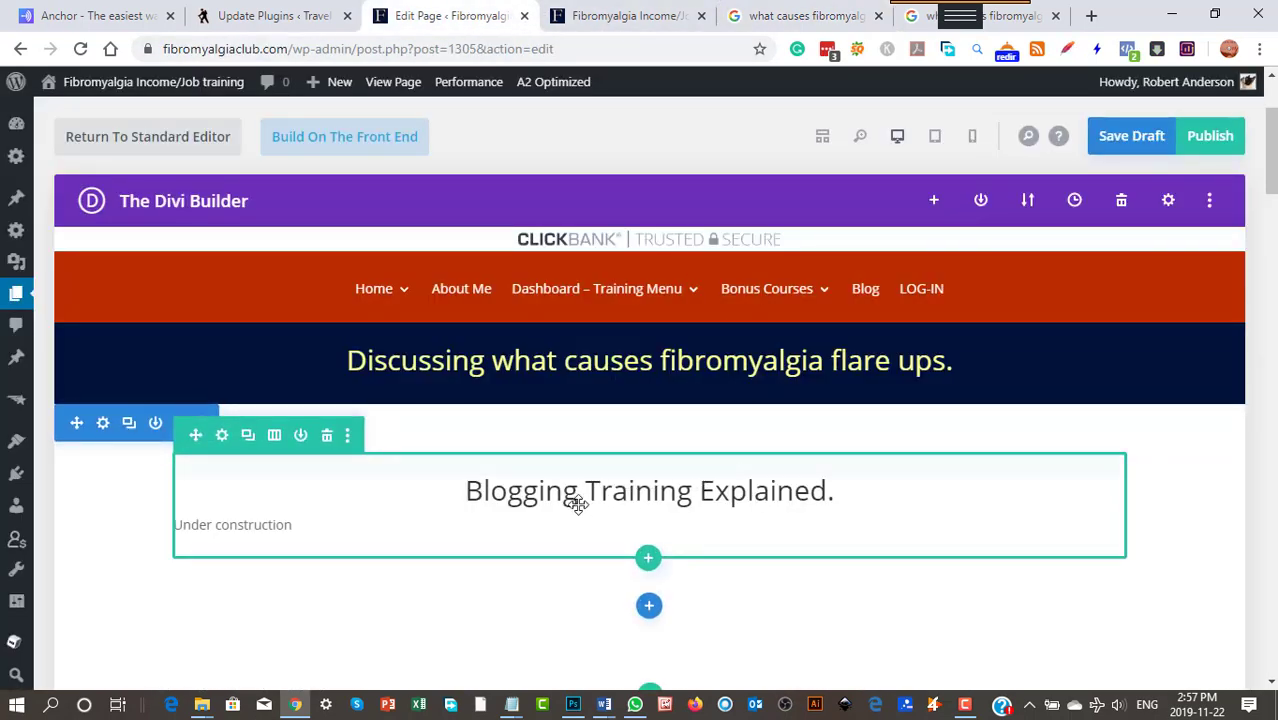
{"action": "left_click", "coordinate": [523, 491]}
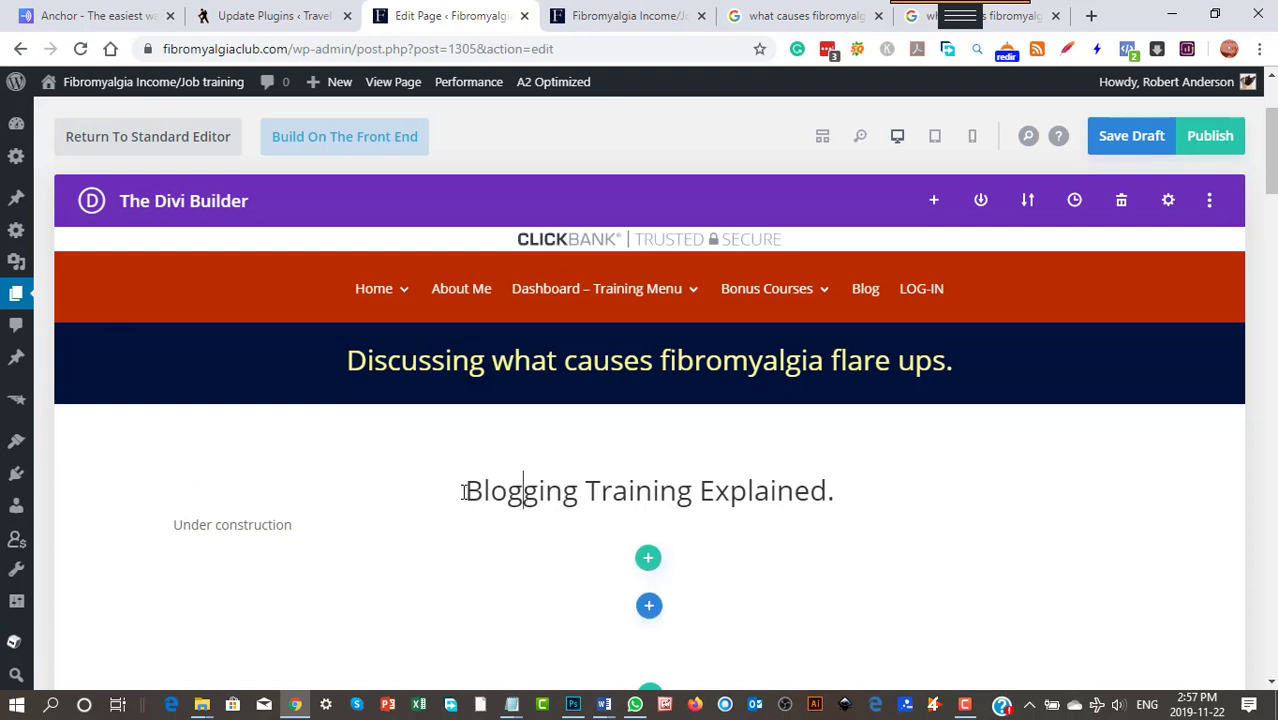
{"action": "left_click_drag", "start_coordinate": [463, 491], "coordinate": [883, 502]}
{"action": "type", "text": "O"}
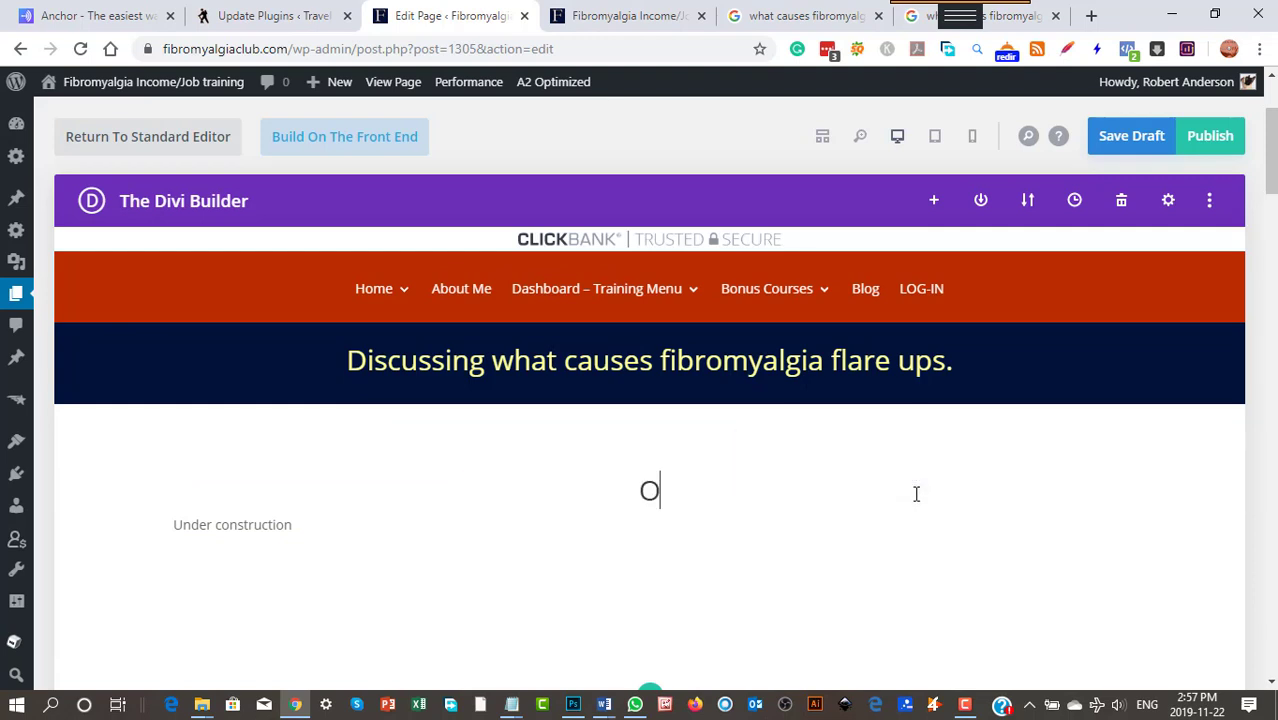
{"action": "type", "text": "pening "}
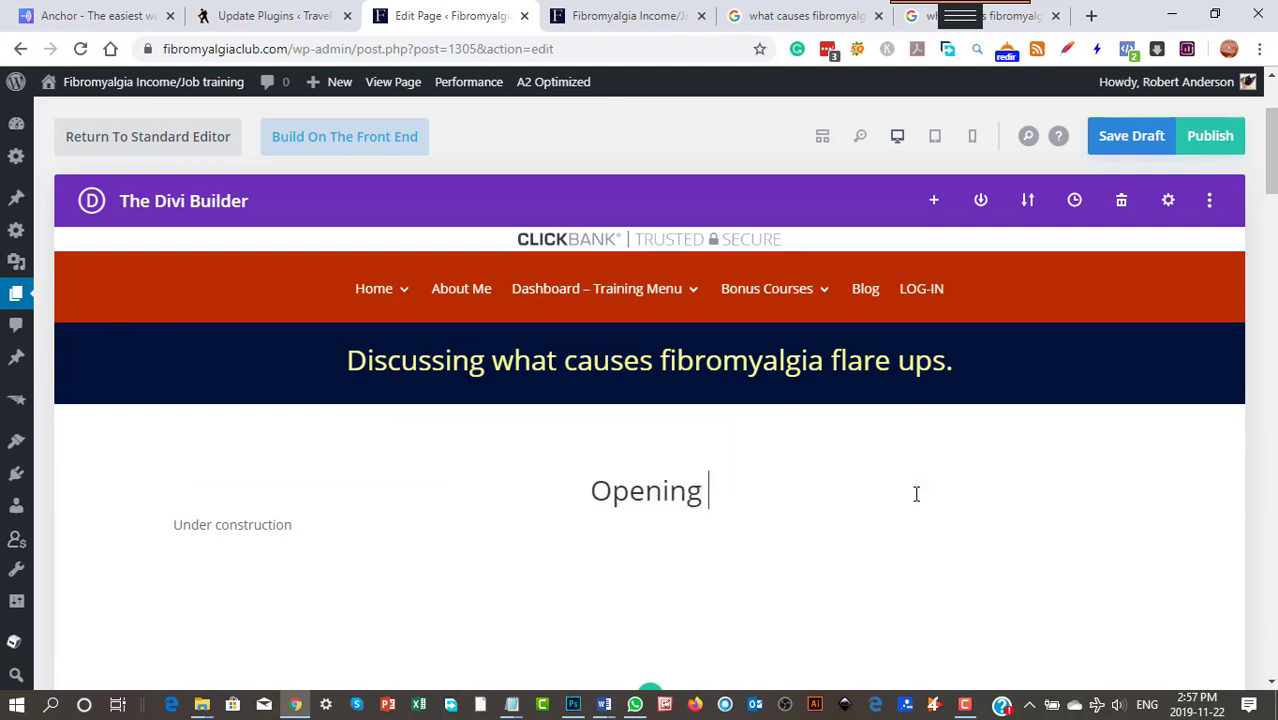
{"action": "type", "text": "Descri"}
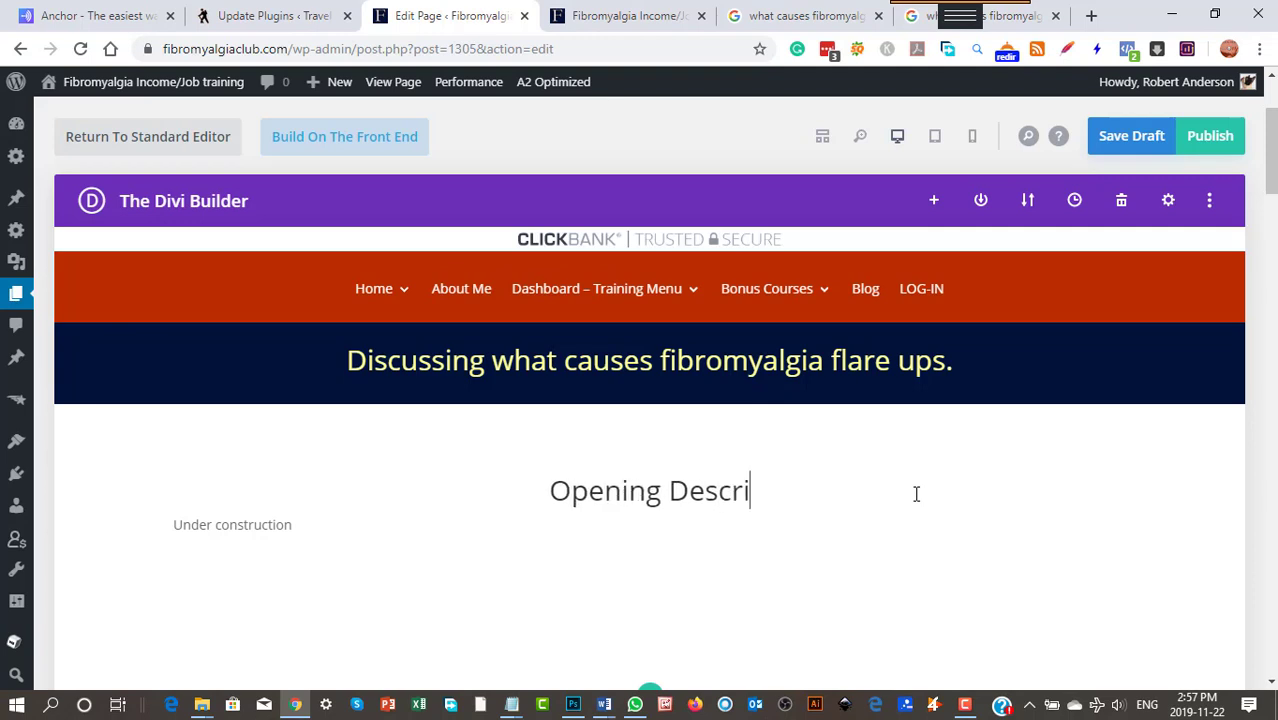
{"action": "type", "text": "ption He"}
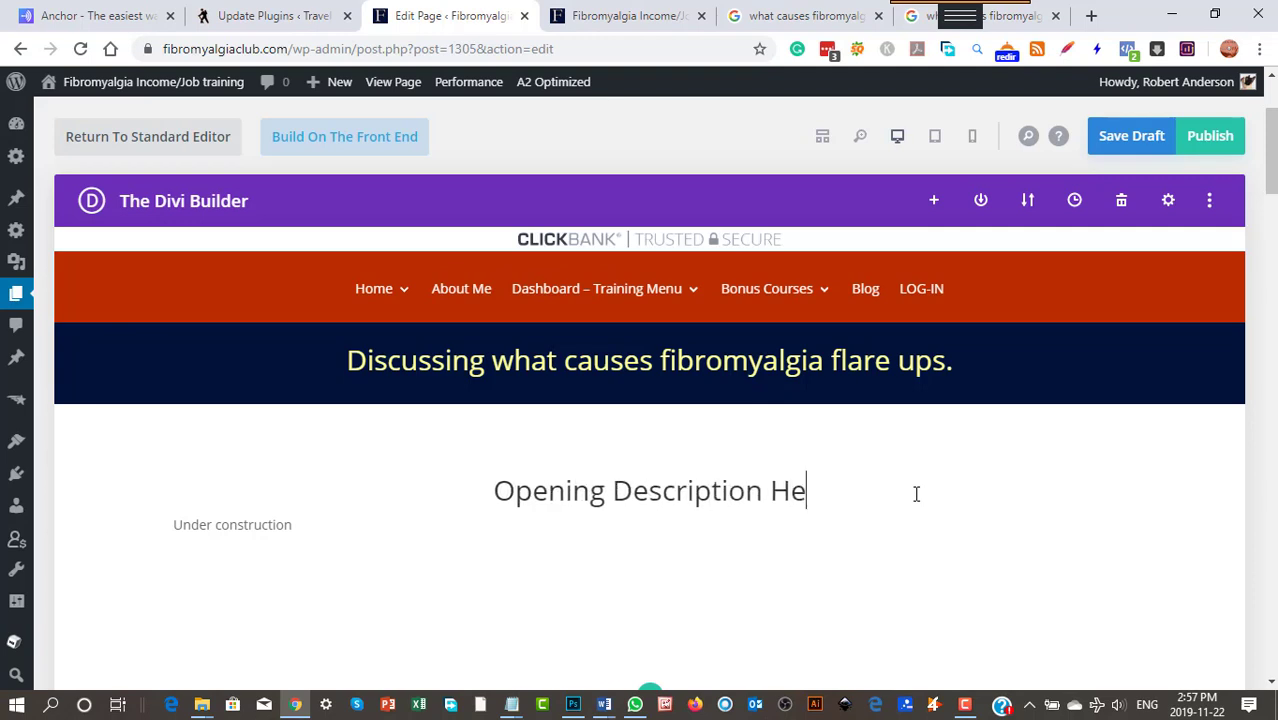
{"action": "type", "text": "re"}
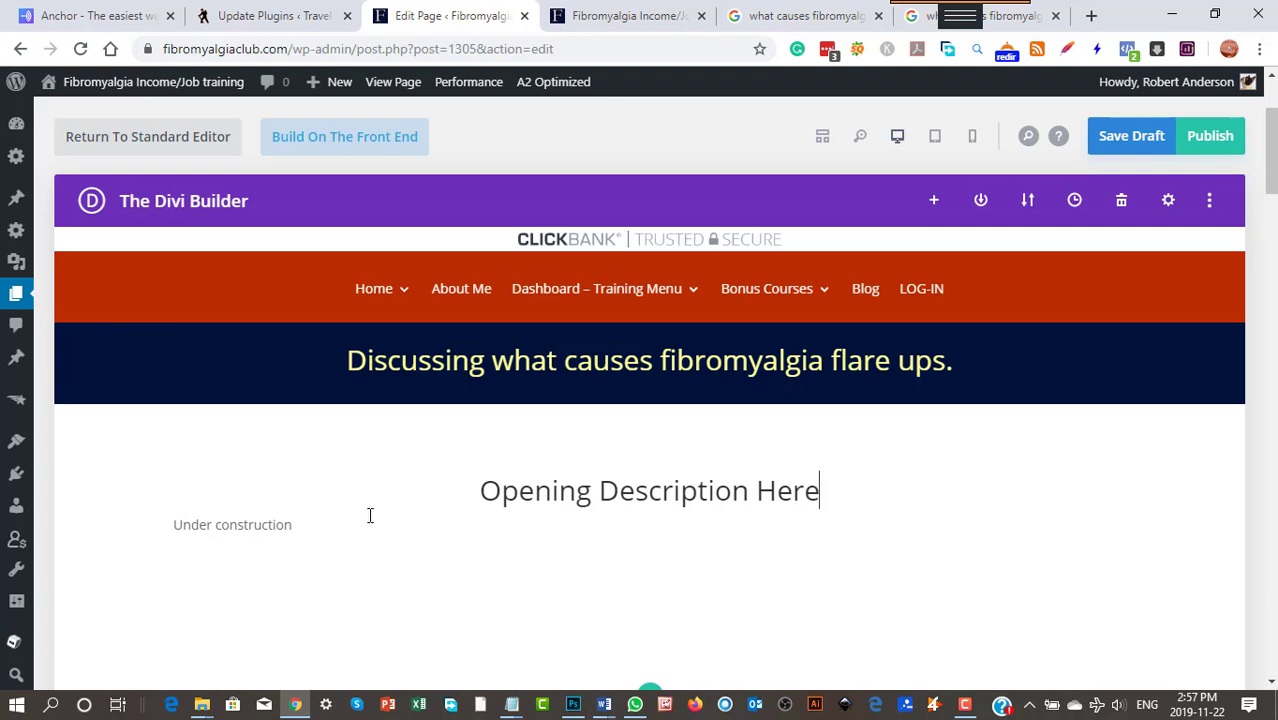
Select the "Under construction" placeholder text beneath the section heading
{"action": "left_click_drag", "start_coordinate": [315, 526], "coordinate": [114, 525]}
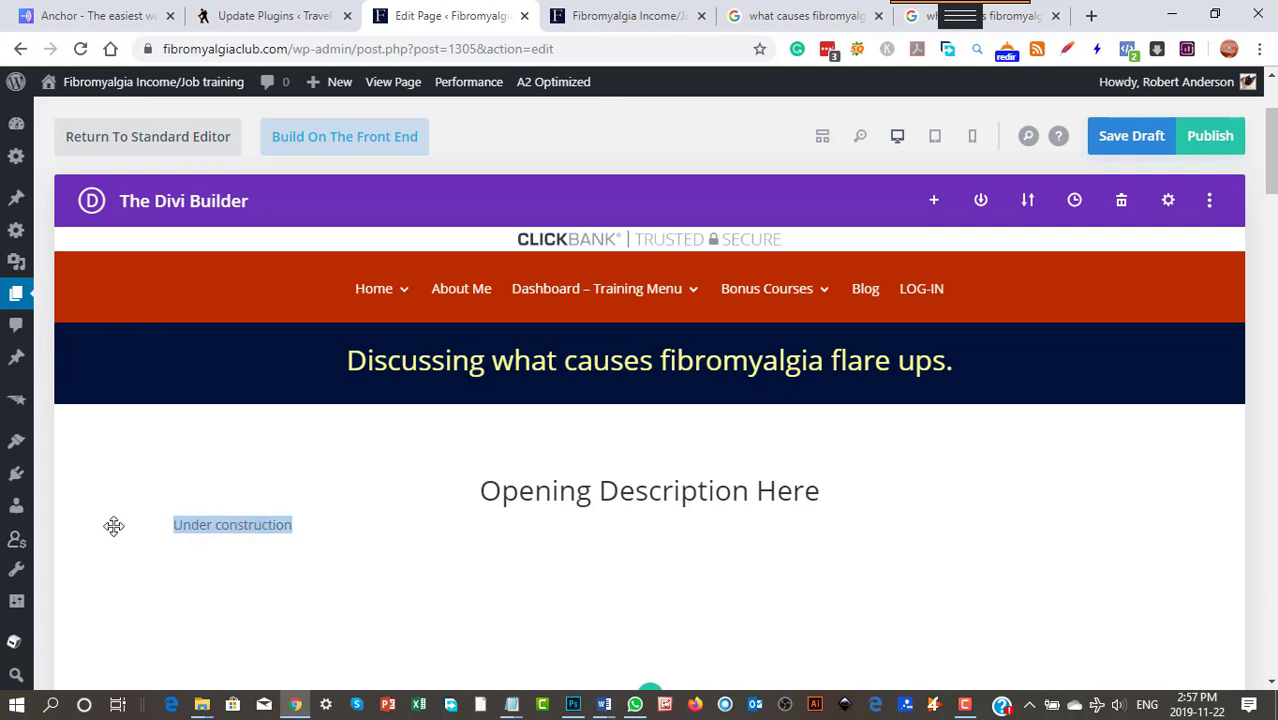
Replace the "Under construction" text with a row of x's and place a duplicate of the title banner below the Opening Description section
{"action": "type", "text": "xxxxxxxxxxxxxxxxxxxxx"}
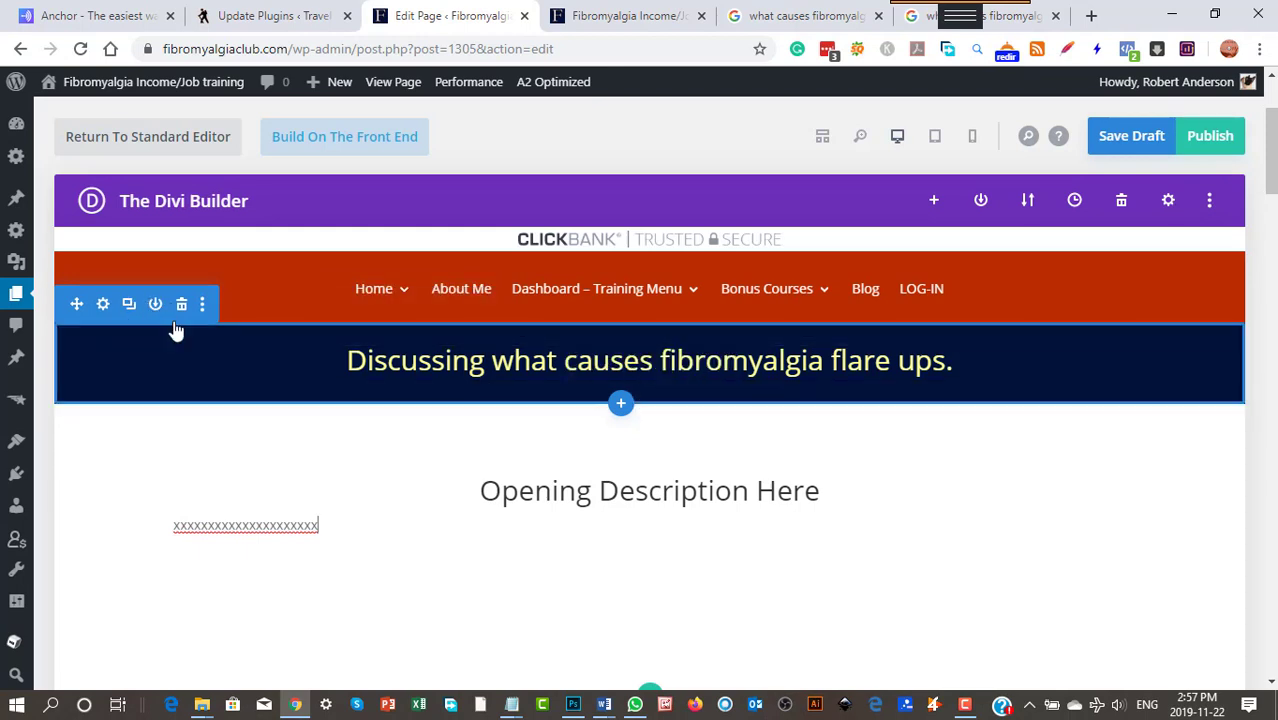
{"action": "left_click", "coordinate": [128, 308]}
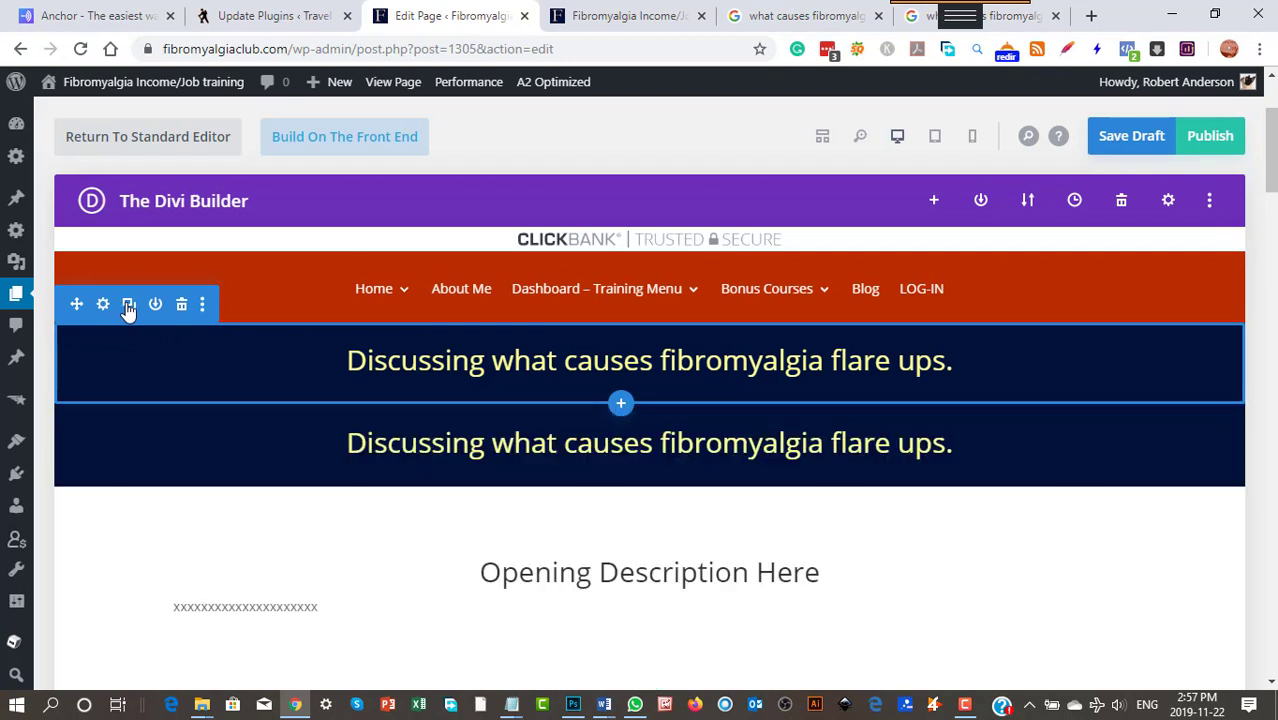
{"action": "scroll", "coordinate": [243, 510], "scroll_direction": "down", "scroll_amount": 1}
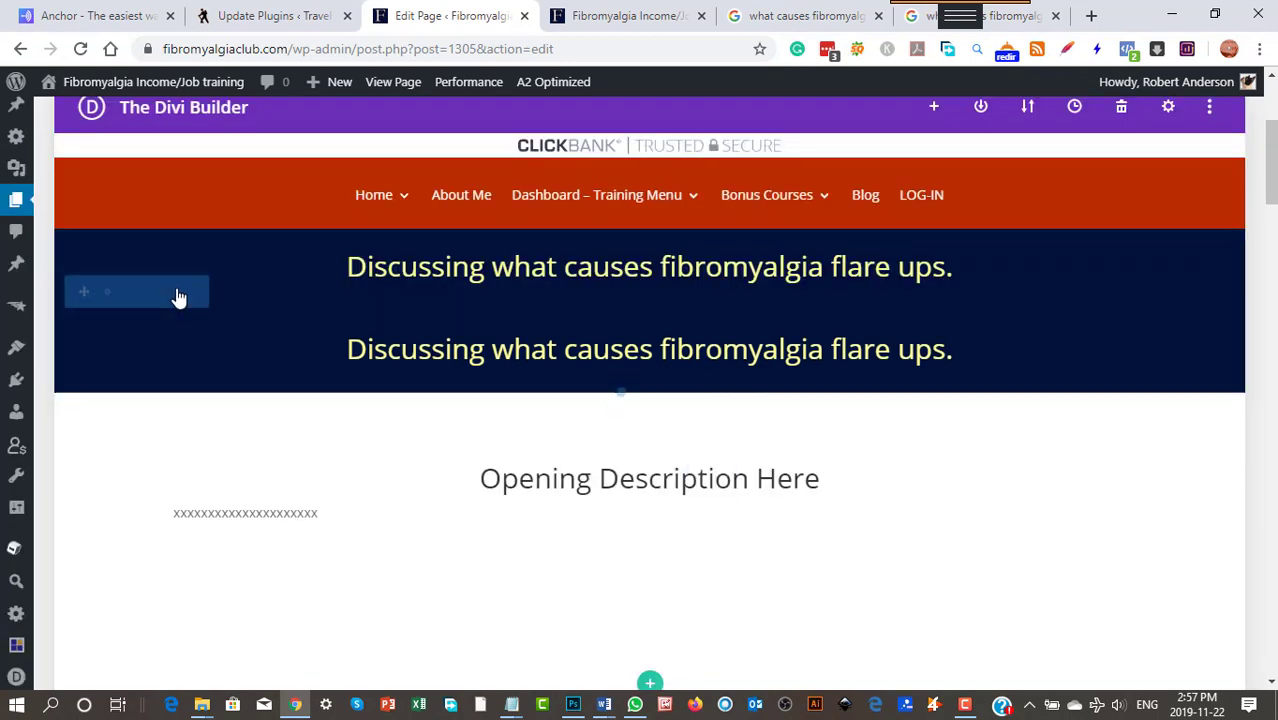
{"action": "left_click", "coordinate": [181, 292]}
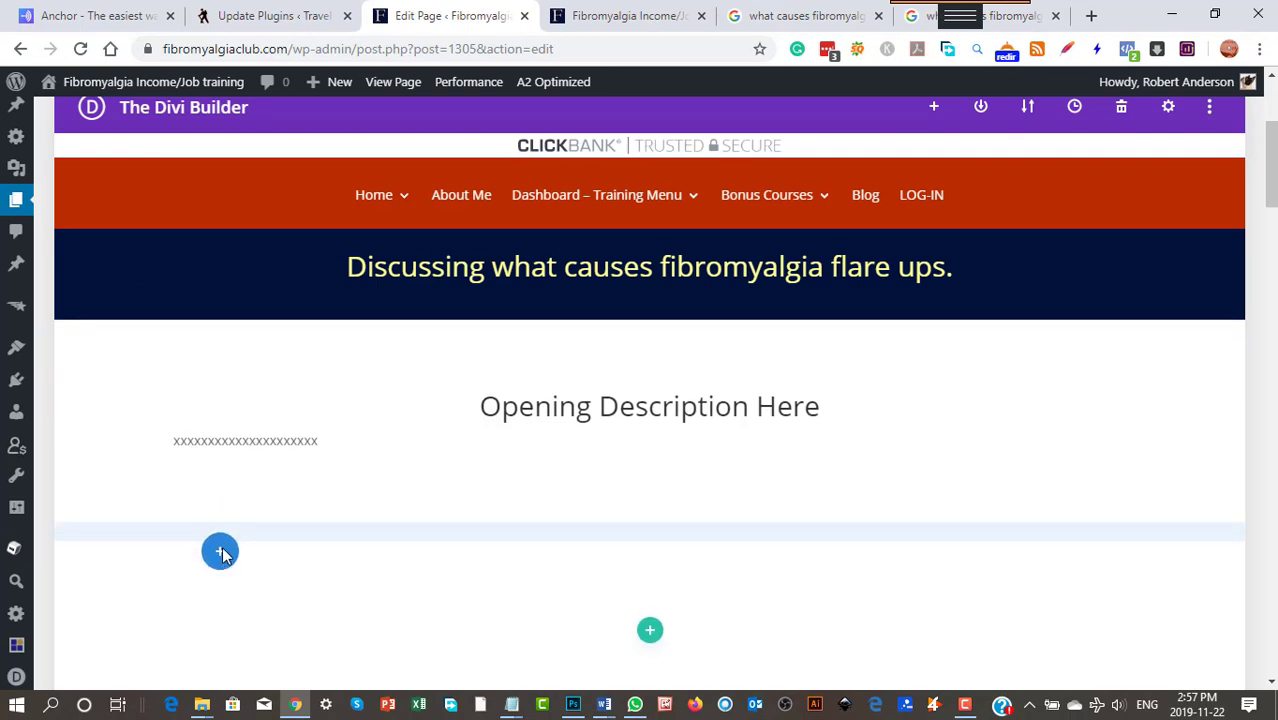
{"action": "key", "text": "ctrl+z"}
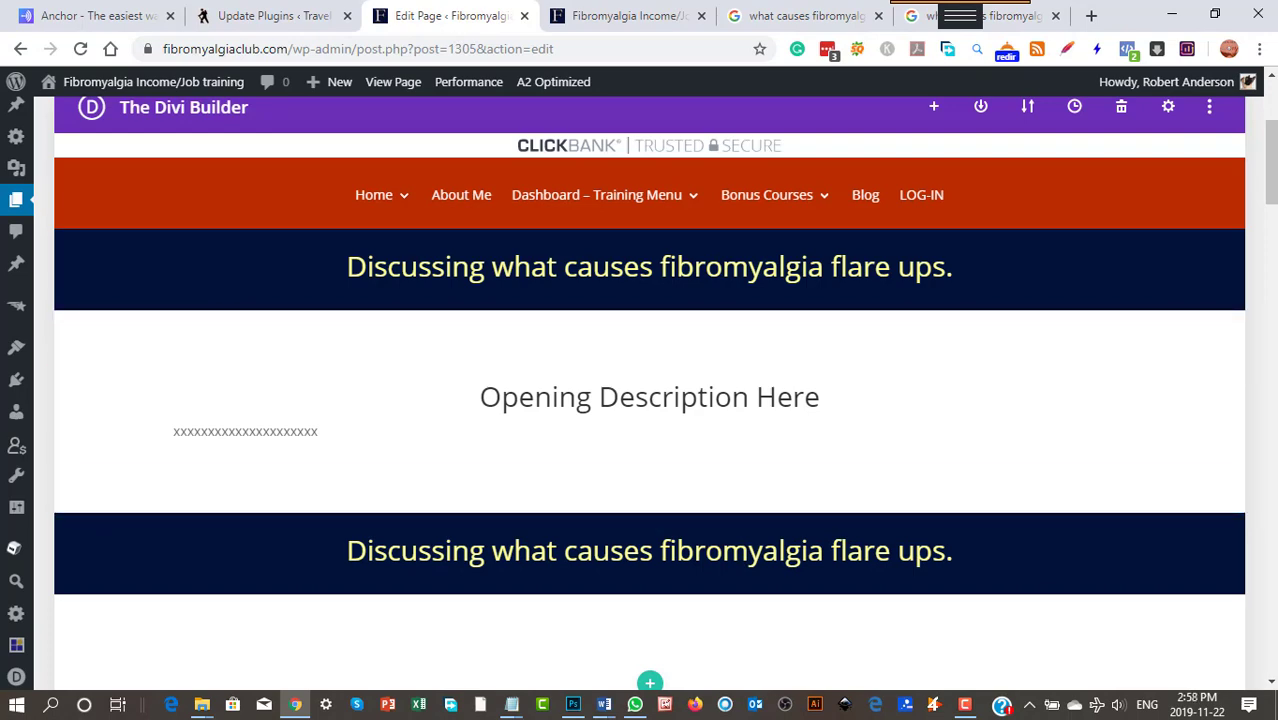
Switch to the fibro flare up article in Word and review its introduction, disclaimer line and symptom list
{"action": "left_click_drag", "start_coordinate": [0, 212], "coordinate": [676, 151]}
{"action": "scroll", "coordinate": [548, 376], "scroll_direction": "up", "scroll_amount": 1}
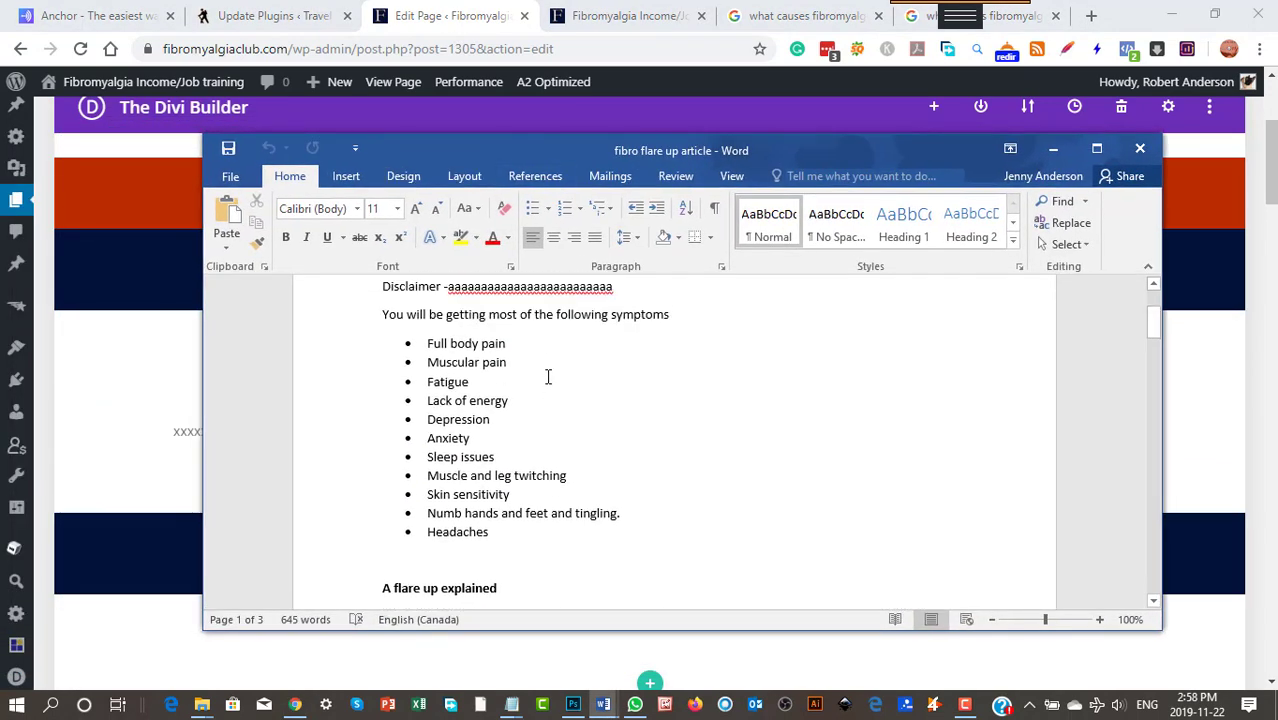
{"action": "scroll", "coordinate": [550, 380], "scroll_direction": "up", "scroll_amount": 3}
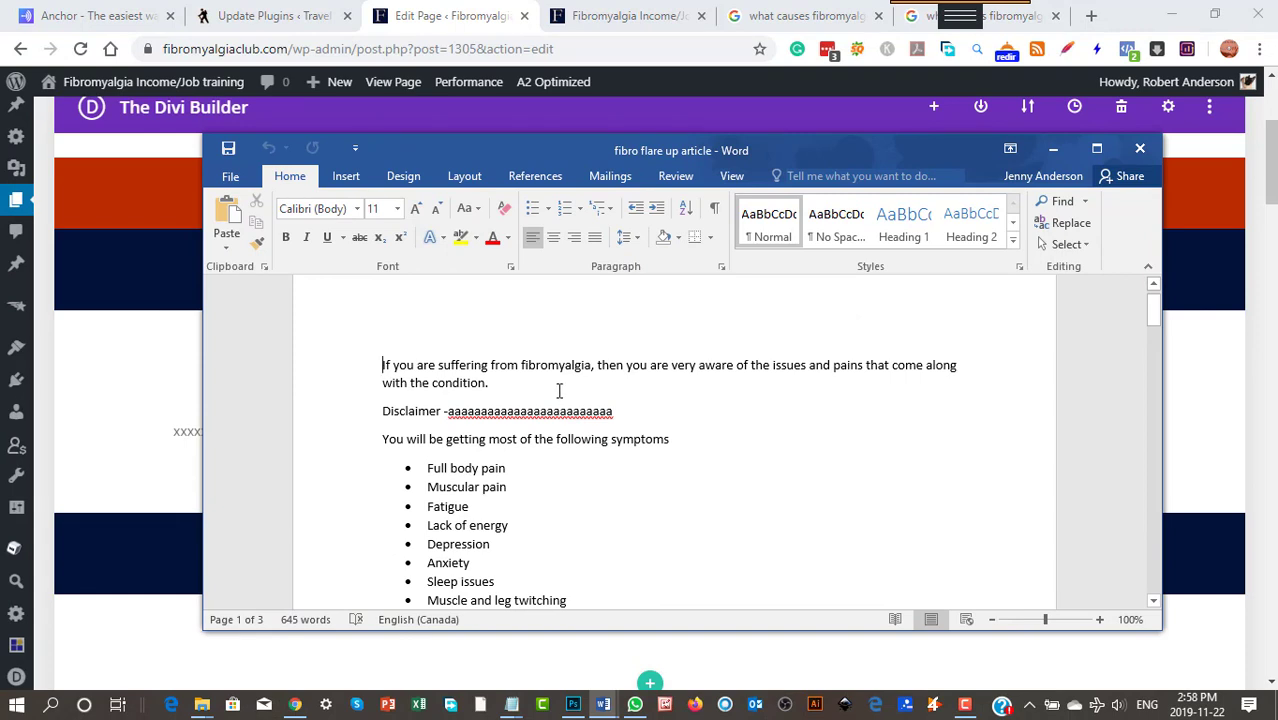
{"action": "scroll", "coordinate": [559, 390], "scroll_direction": "down", "scroll_amount": 1}
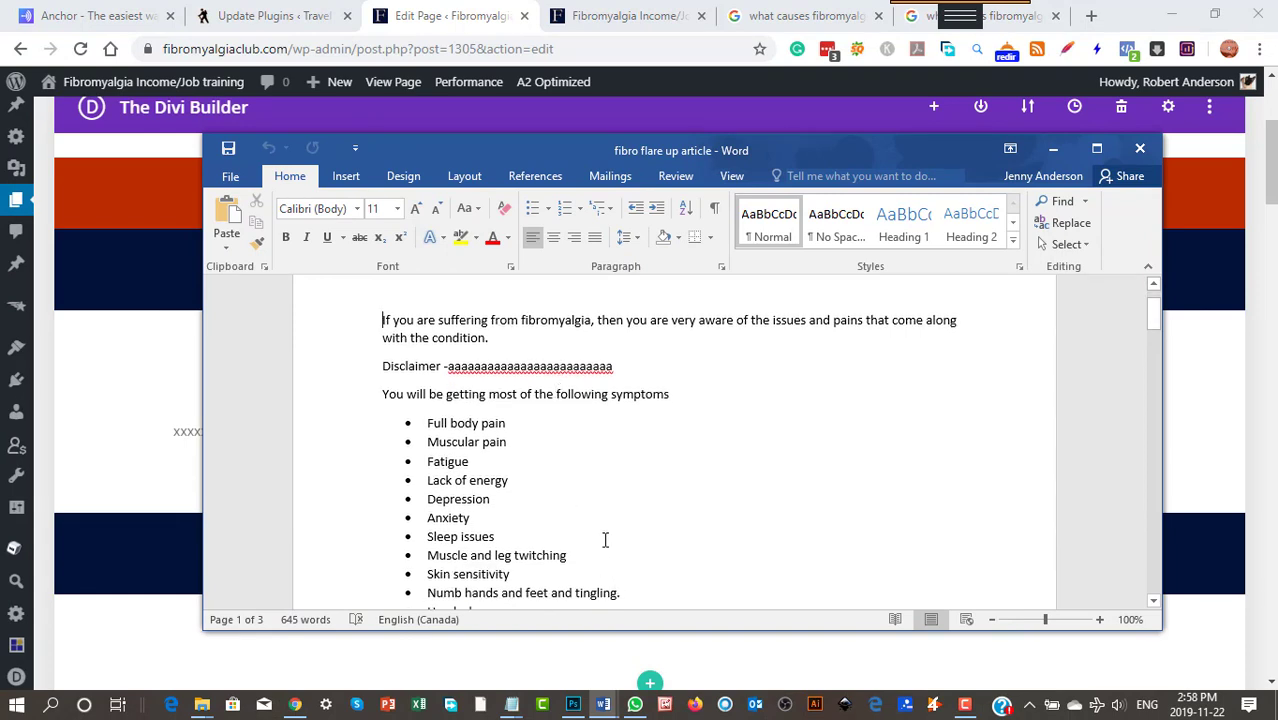
{"action": "scroll", "coordinate": [604, 540], "scroll_direction": "down", "scroll_amount": 1}
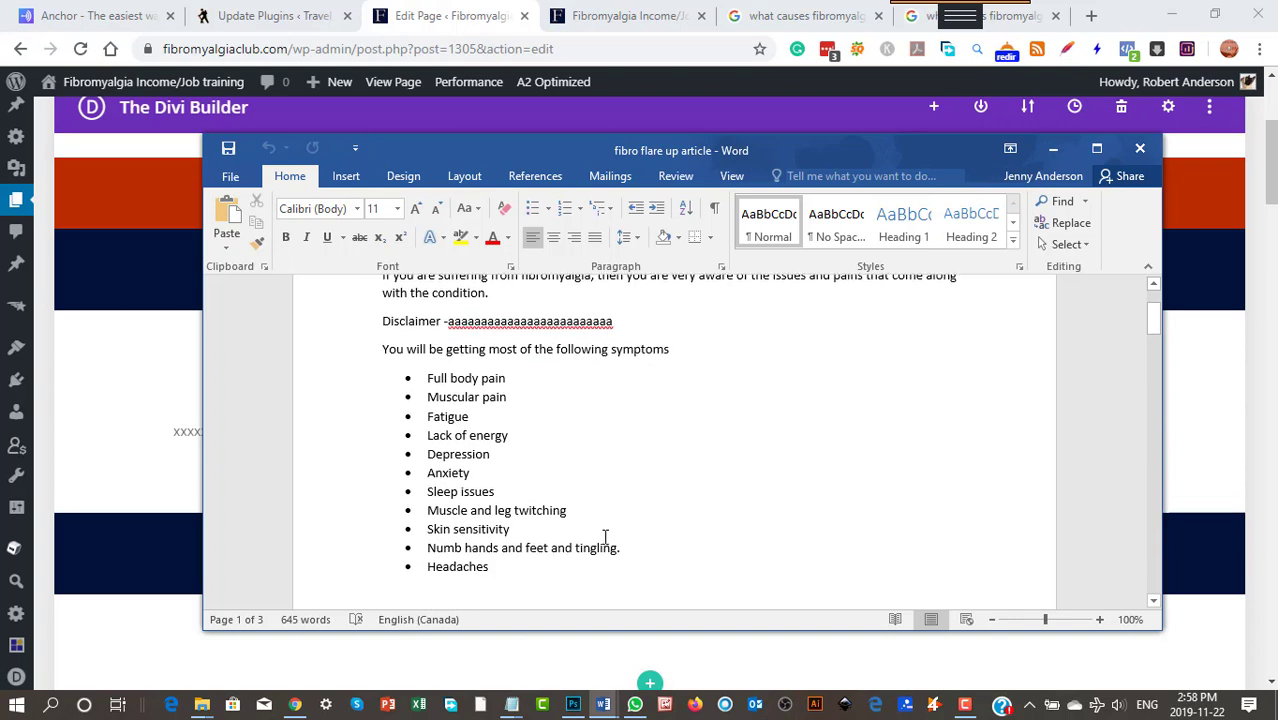
{"action": "scroll", "coordinate": [604, 538], "scroll_direction": "up", "scroll_amount": 1}
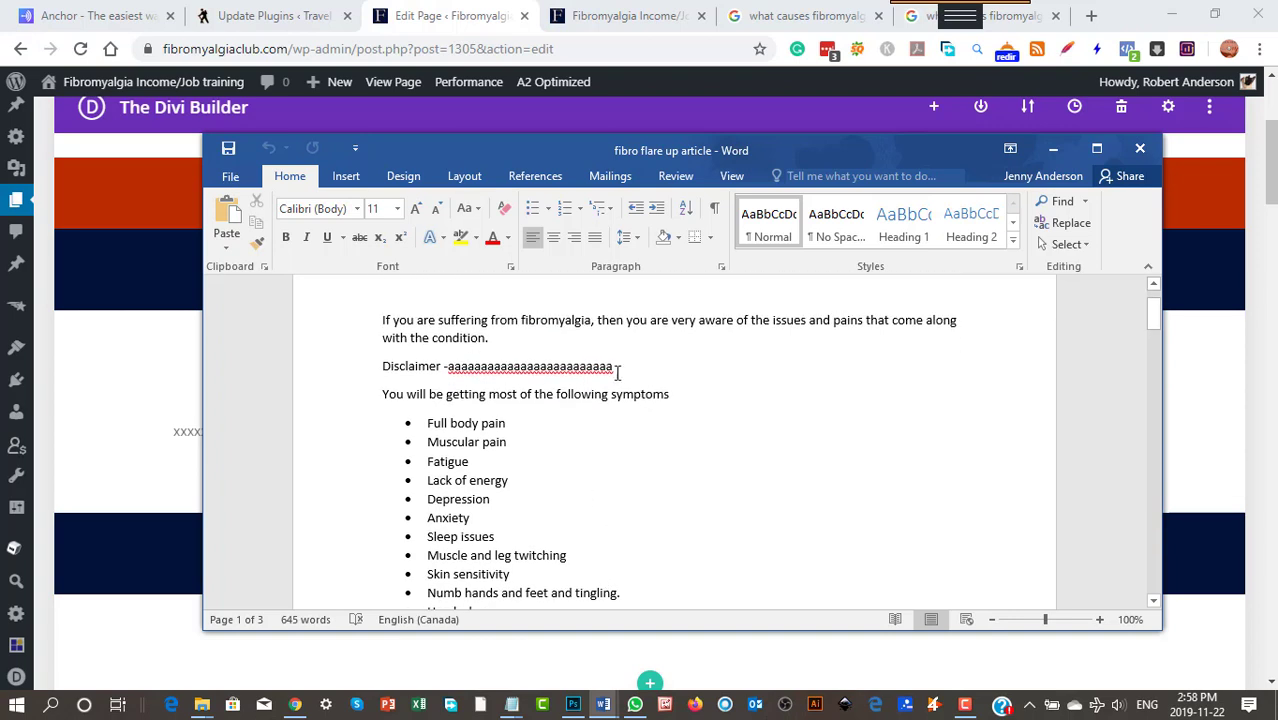
{"action": "left_click_drag", "start_coordinate": [558, 368], "coordinate": [444, 369]}
{"action": "scroll", "coordinate": [749, 484], "scroll_direction": "down", "scroll_amount": 1}
{"action": "scroll", "coordinate": [749, 484], "scroll_direction": "down", "scroll_amount": 3}
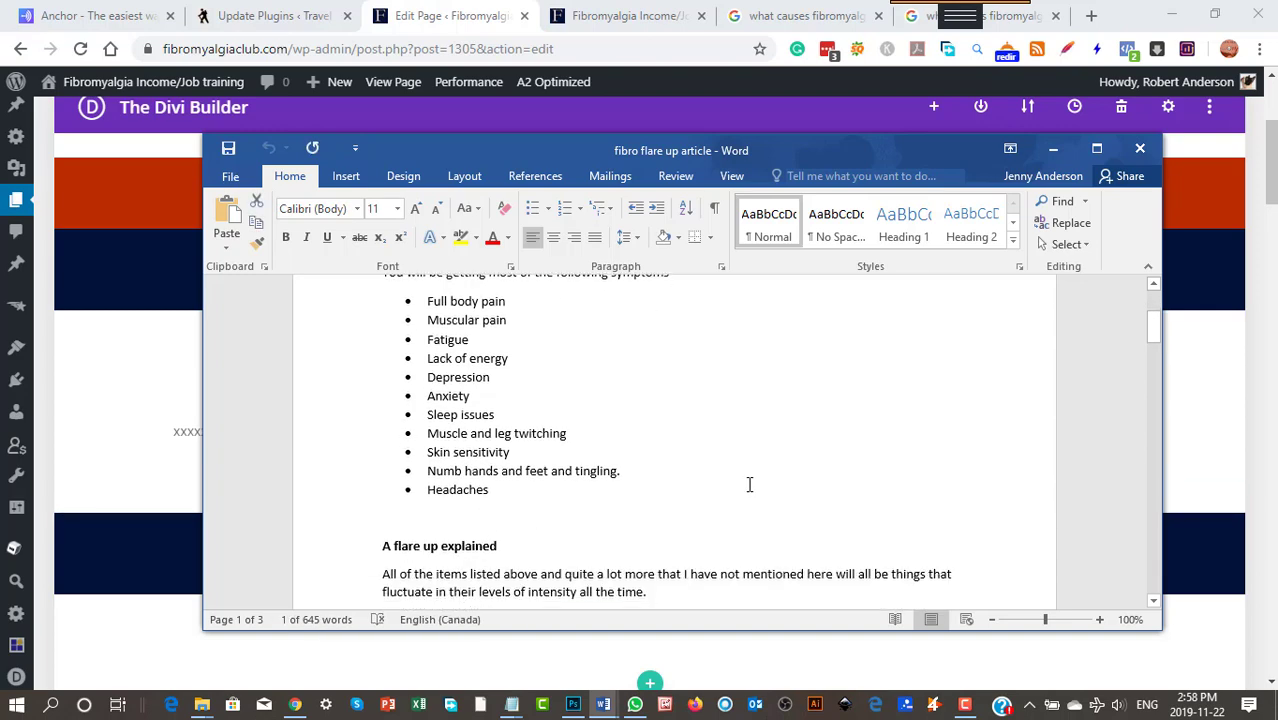
{"action": "scroll", "coordinate": [748, 482], "scroll_direction": "up", "scroll_amount": 5}
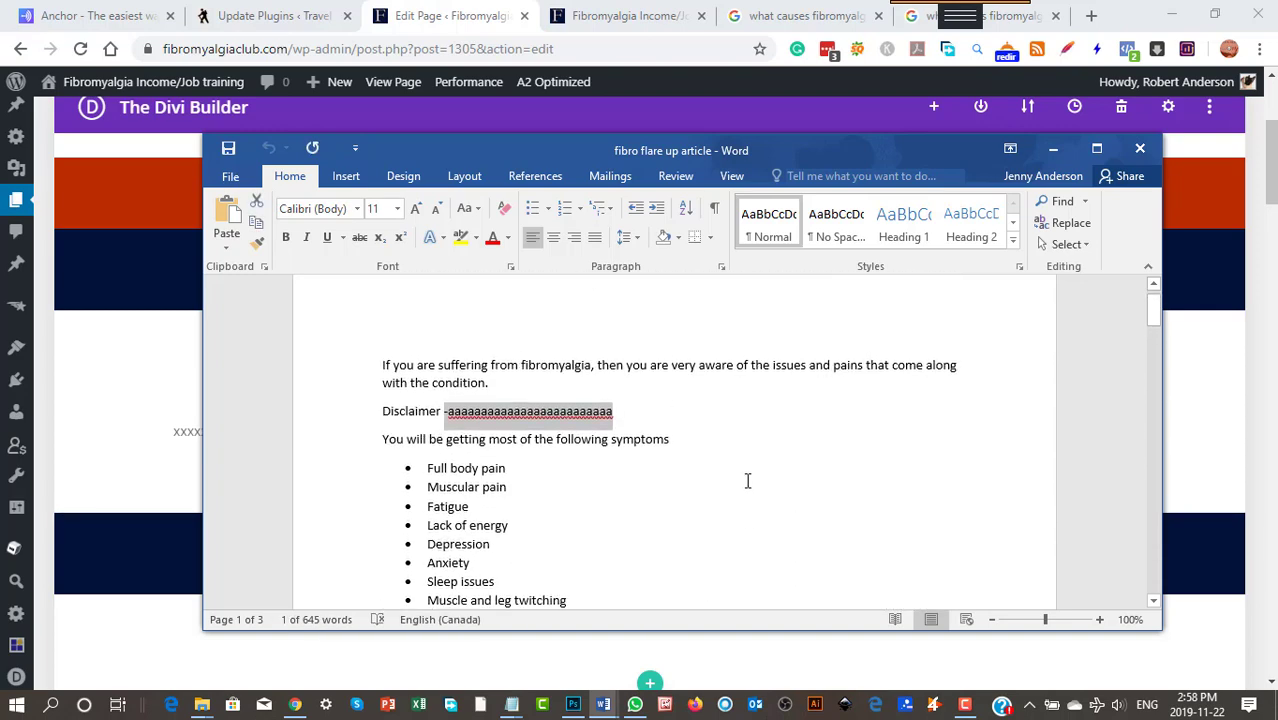
{"action": "scroll", "coordinate": [747, 481], "scroll_direction": "down", "scroll_amount": 3}
{"action": "scroll", "coordinate": [748, 481], "scroll_direction": "up", "scroll_amount": 2}
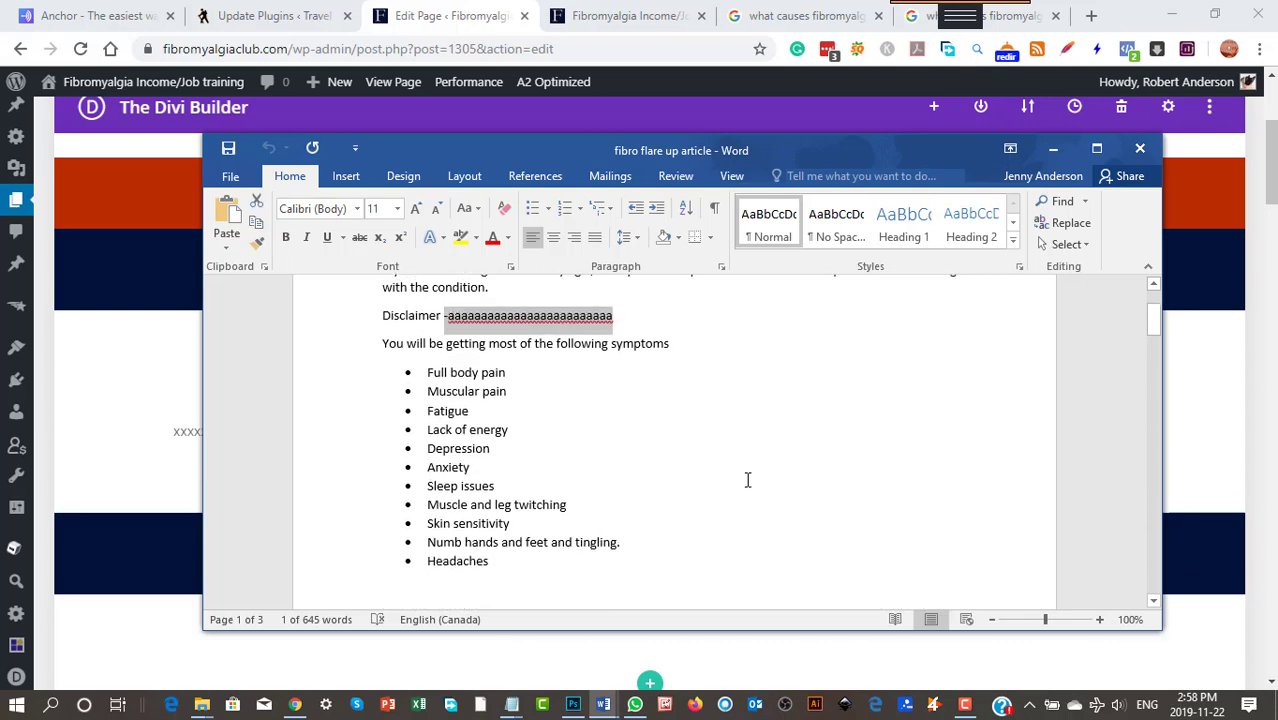
{"action": "left_click_drag", "start_coordinate": [514, 149], "coordinate": [0, 150]}
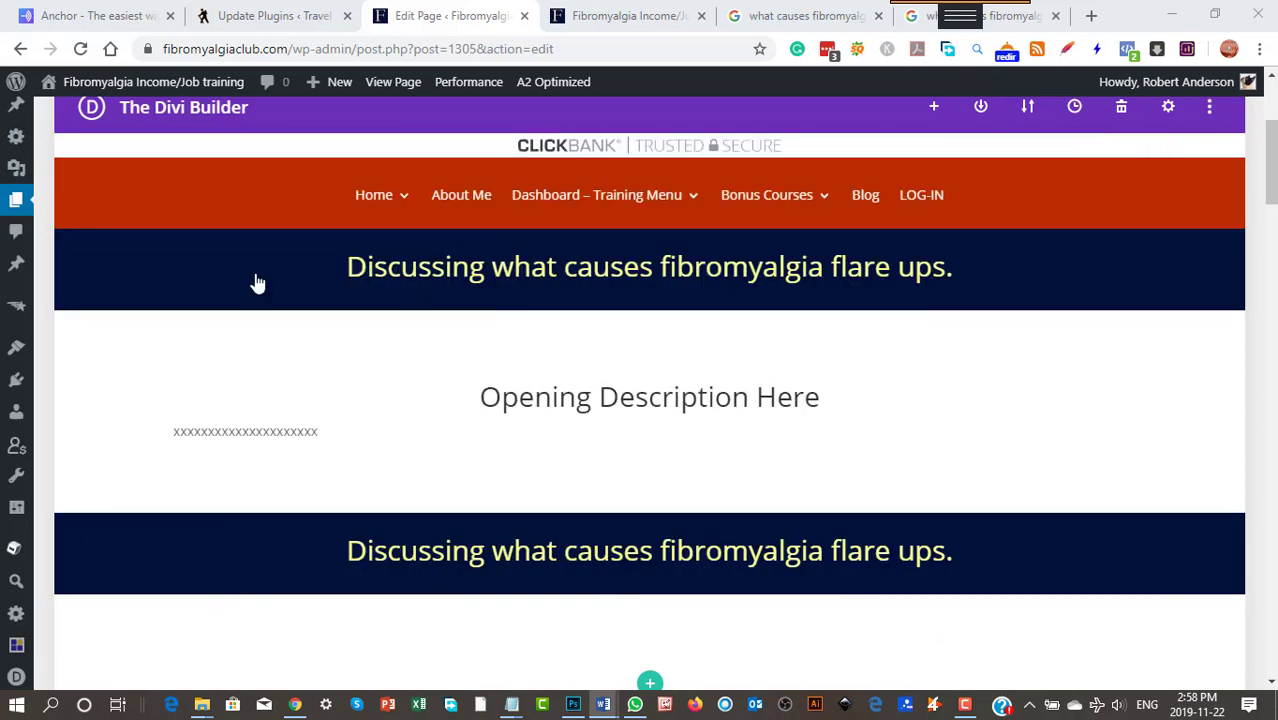
Change the duplicated banner's heading in the Divi page to "The Standard Fibromyalgia Issues" and save the module
{"action": "mouse_move", "coordinate": [431, 555]}
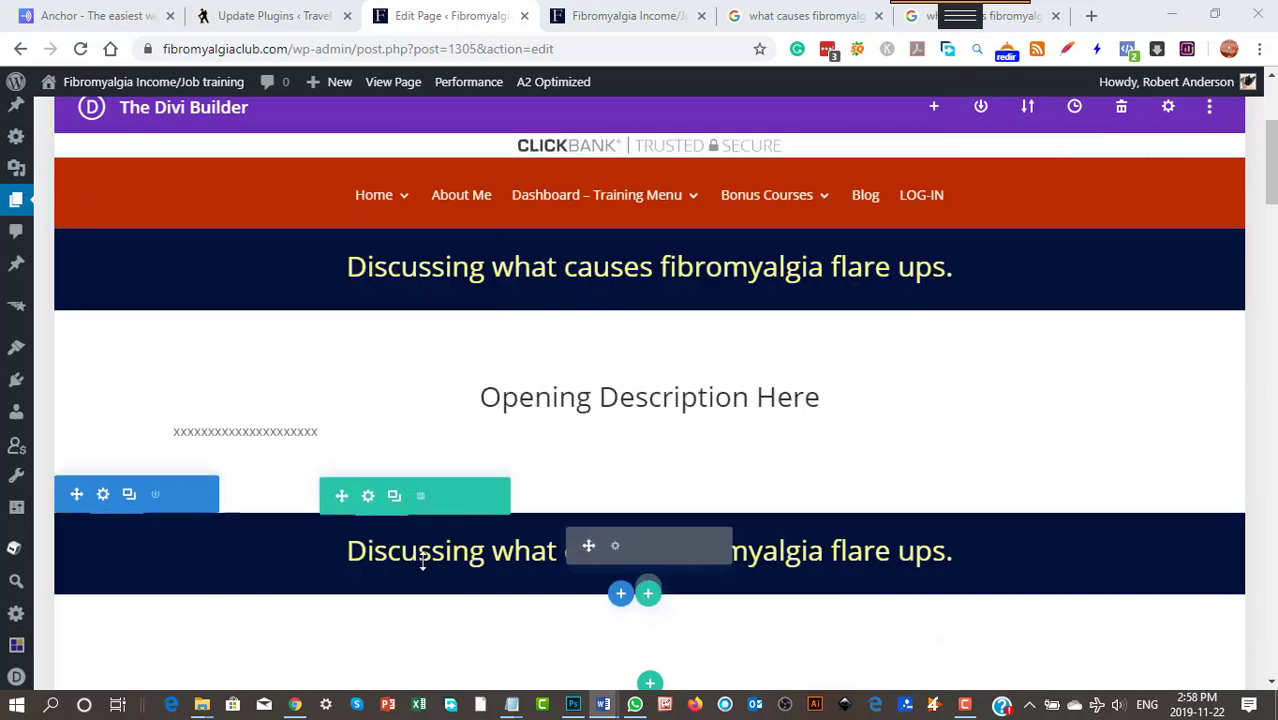
{"action": "left_click", "coordinate": [616, 551]}
{"action": "left_click", "coordinate": [617, 548]}
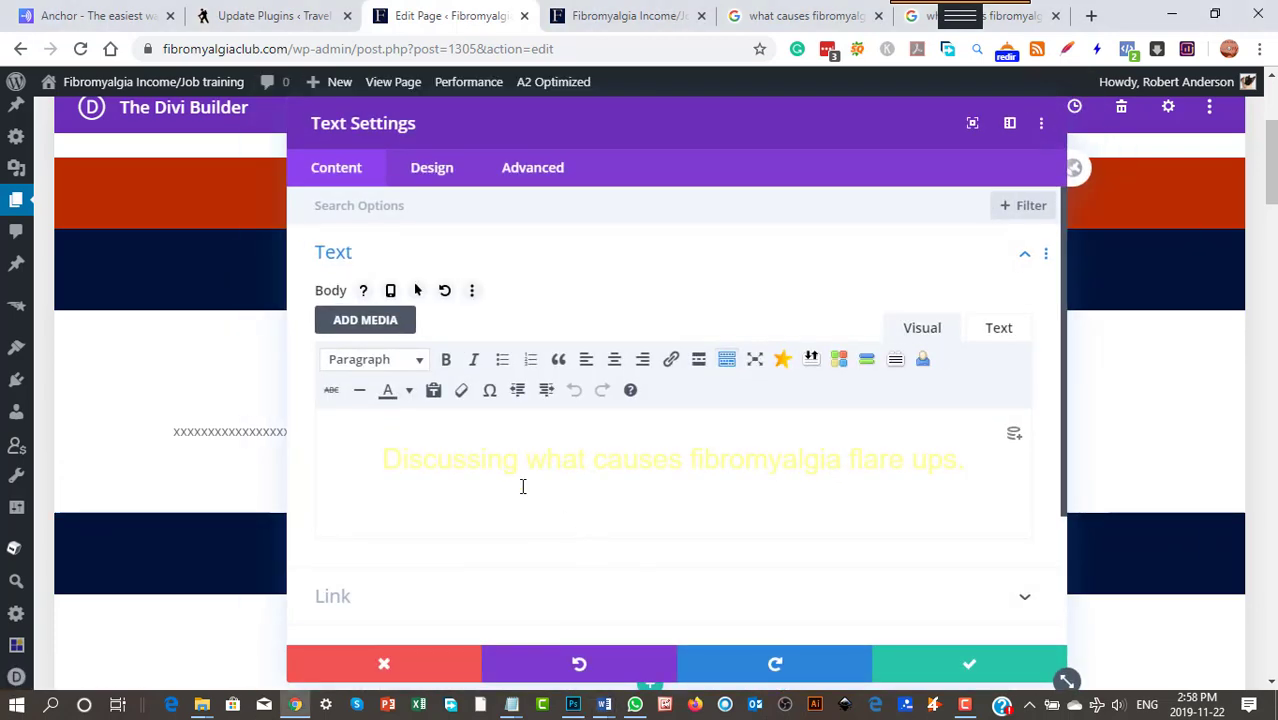
{"action": "left_click", "coordinate": [431, 459]}
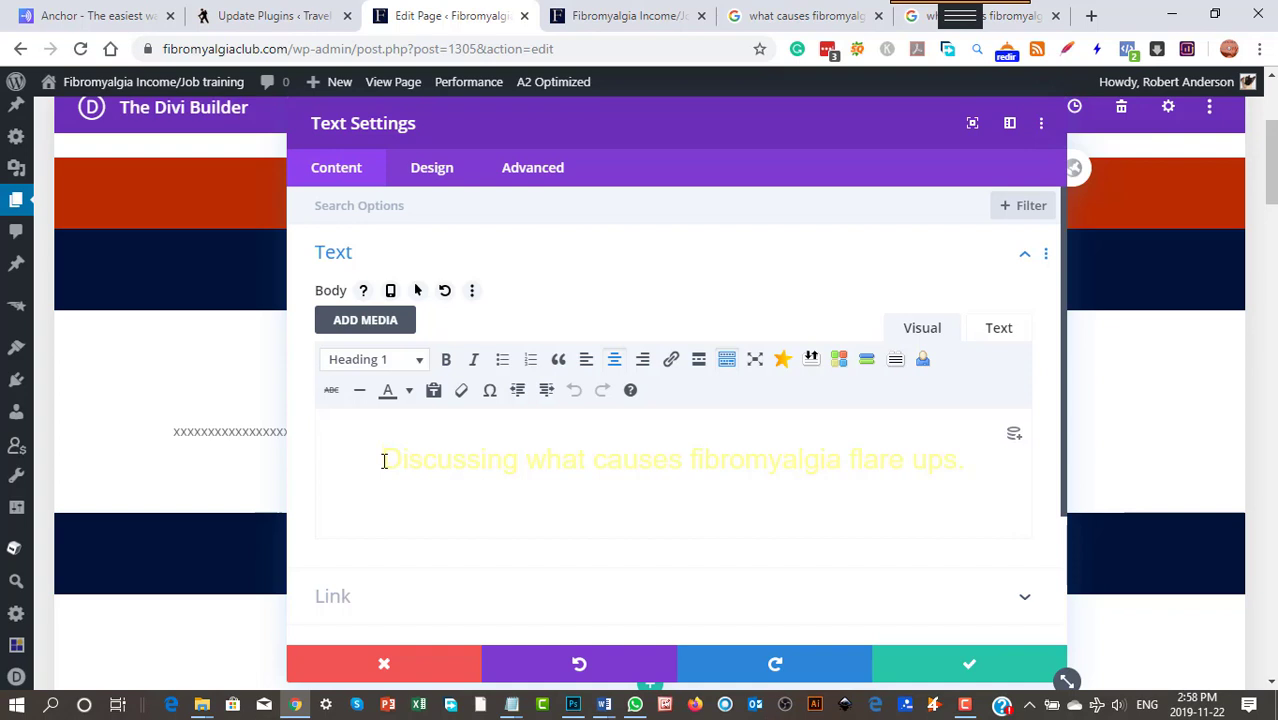
{"action": "left_click_drag", "start_coordinate": [383, 460], "coordinate": [969, 471]}
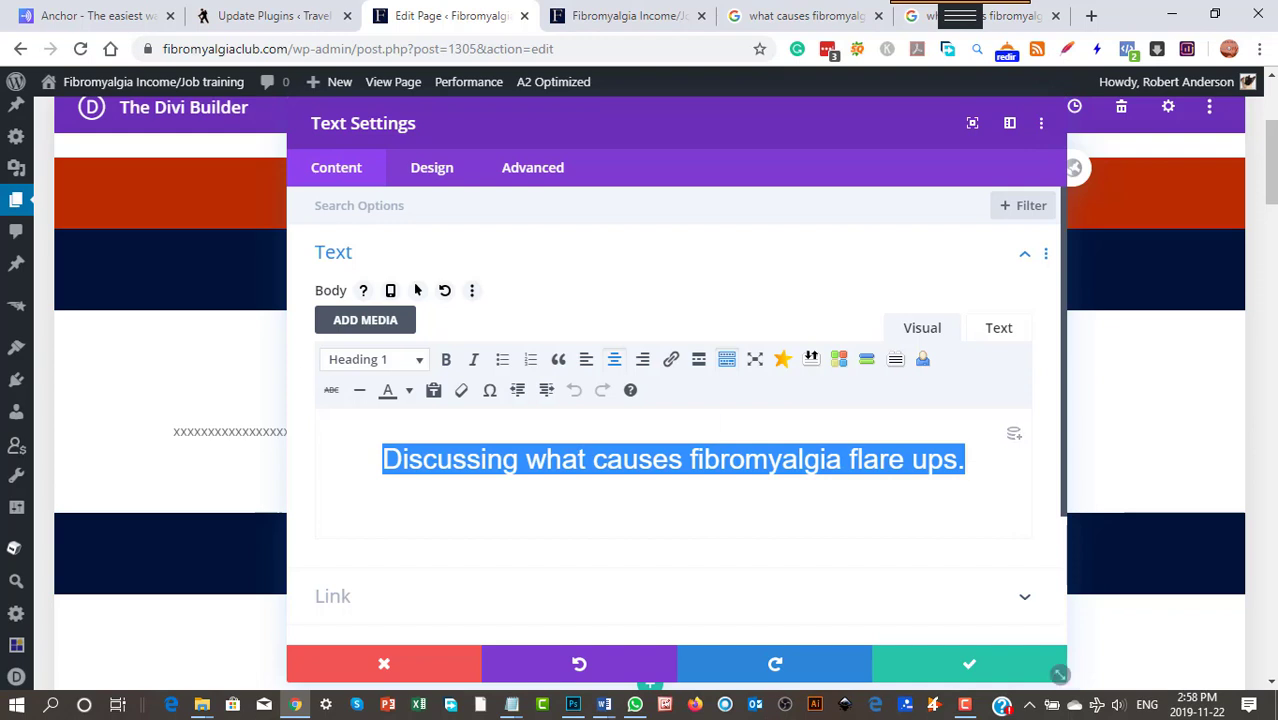
{"action": "type", "text": "The Standard Fibromyalgia Issues"}
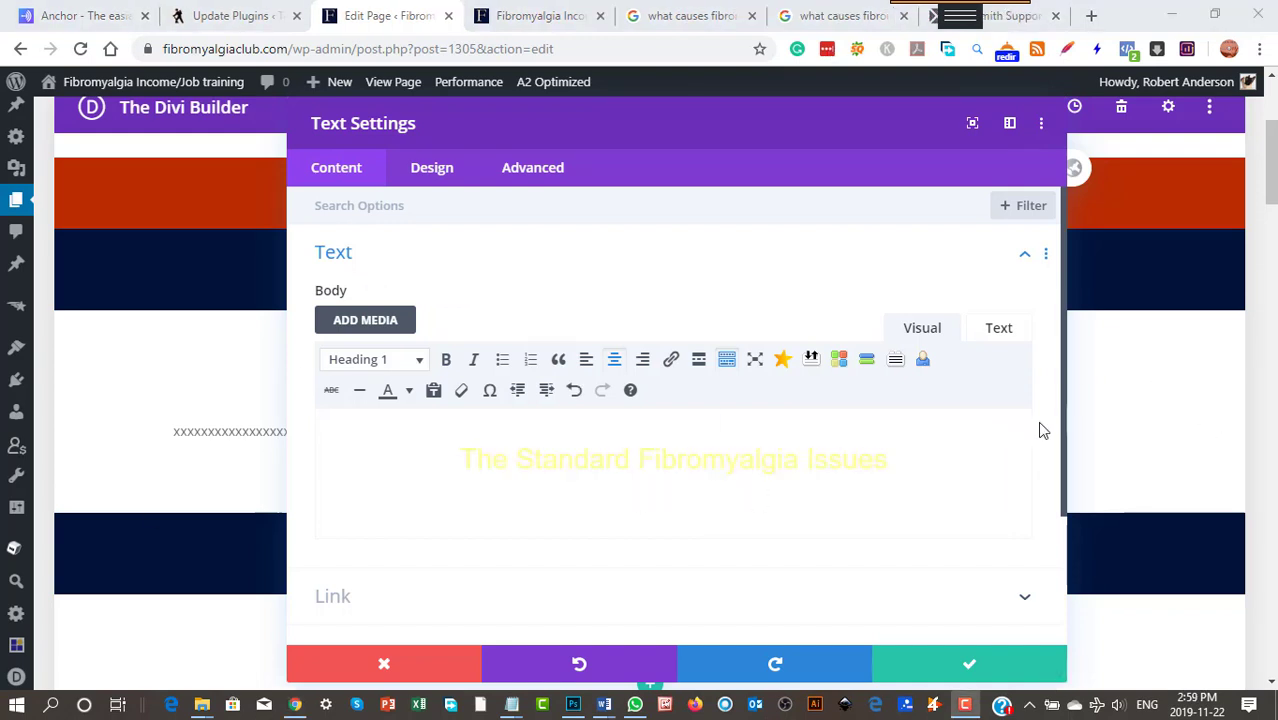
{"action": "left_click", "coordinate": [978, 672]}
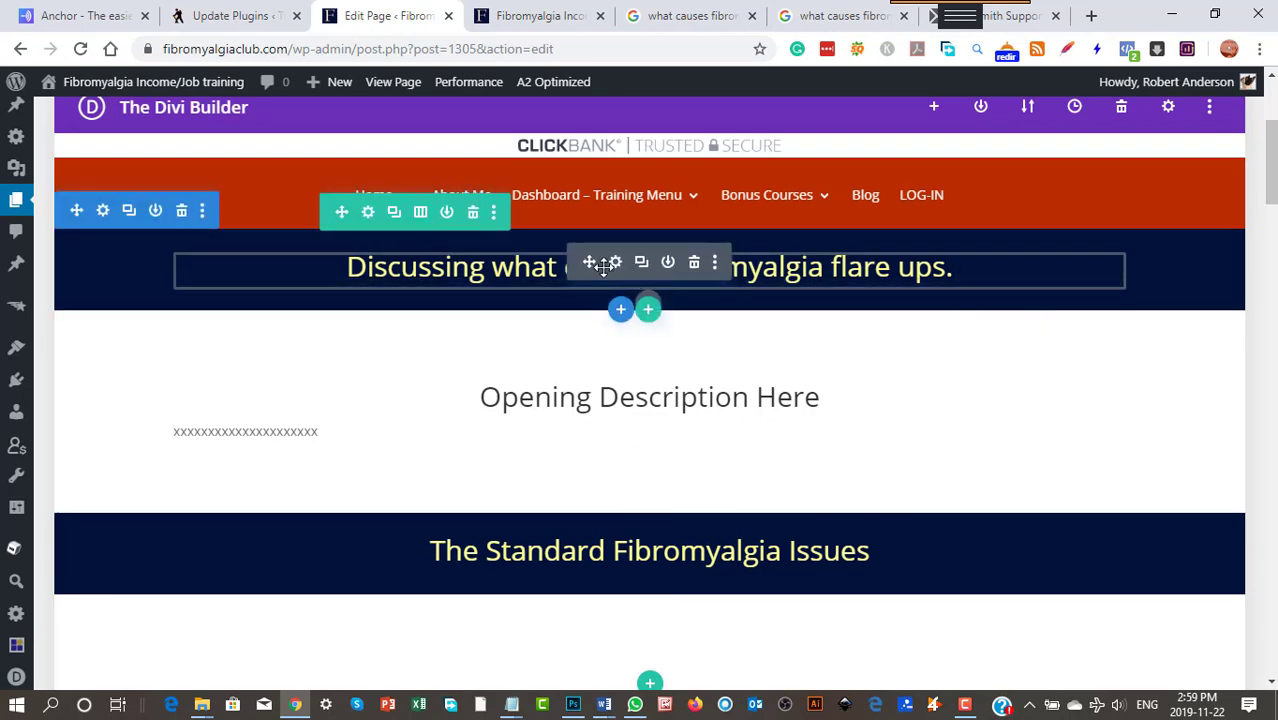
Remove the final period from the heading "Discussing what causes fibromyalgia flare ups" and save the module
{"action": "left_click", "coordinate": [616, 262]}
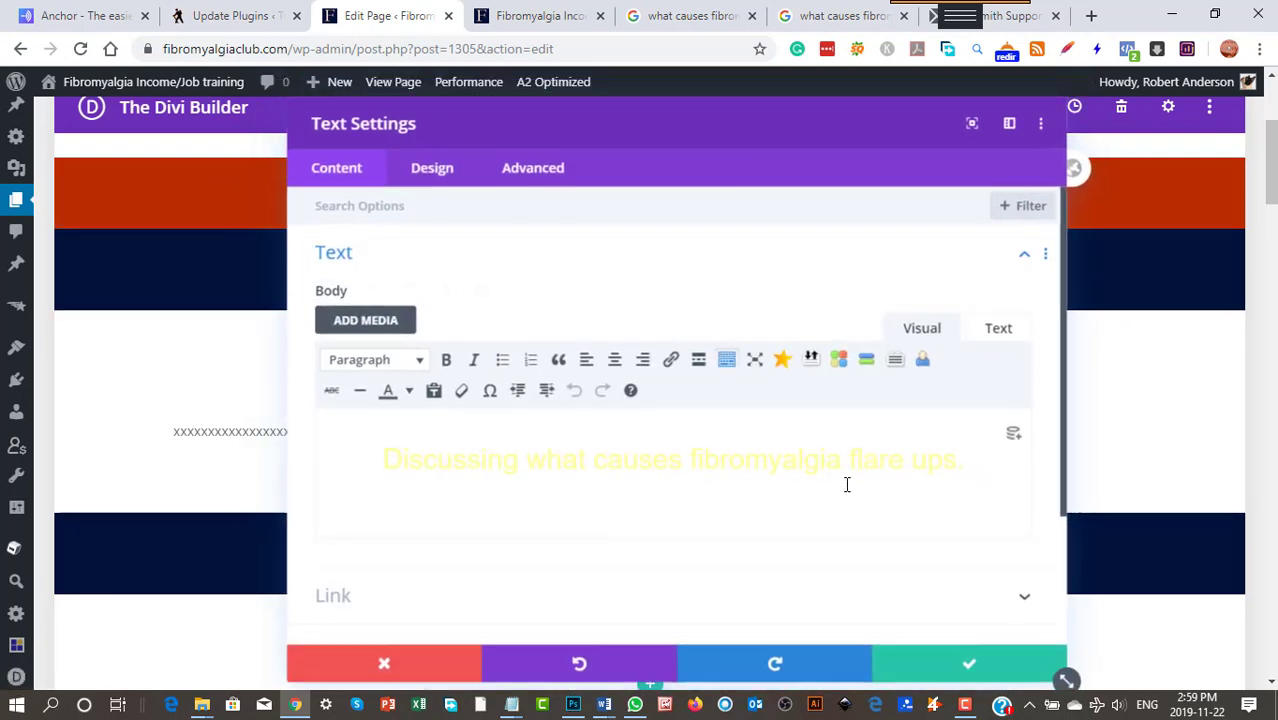
{"action": "left_click", "coordinate": [974, 469]}
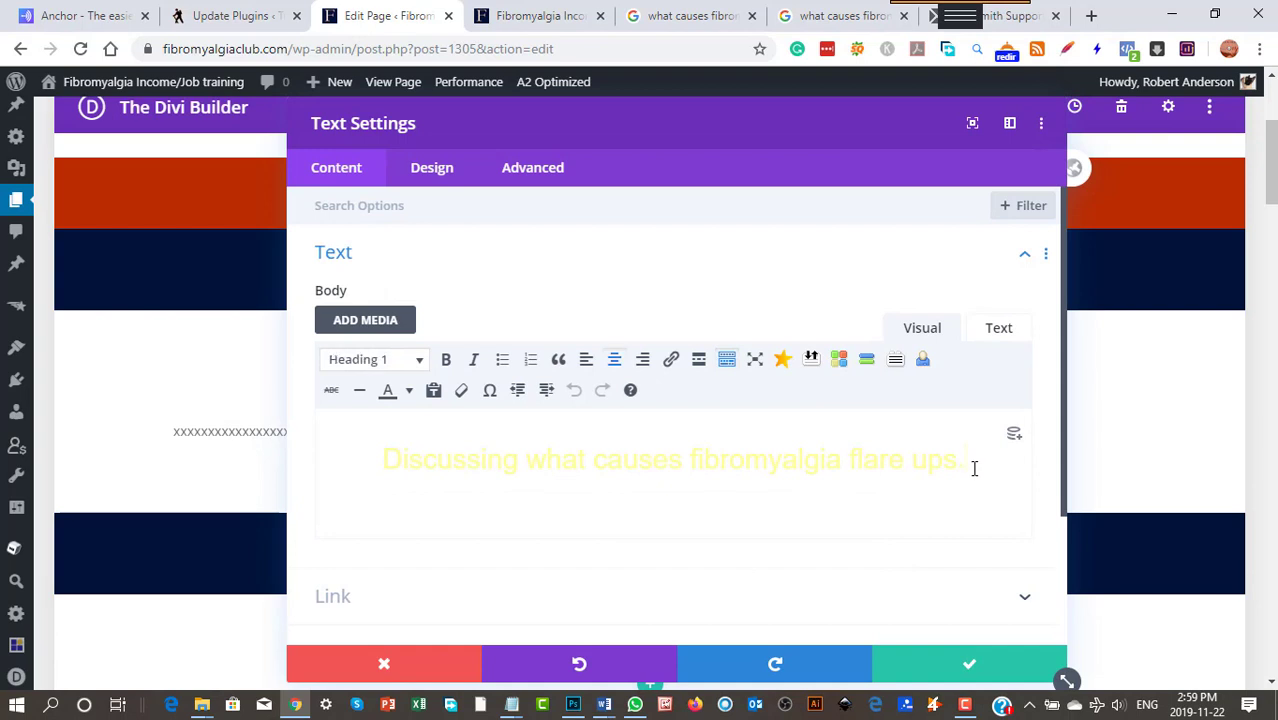
{"action": "left_click", "coordinate": [969, 666]}
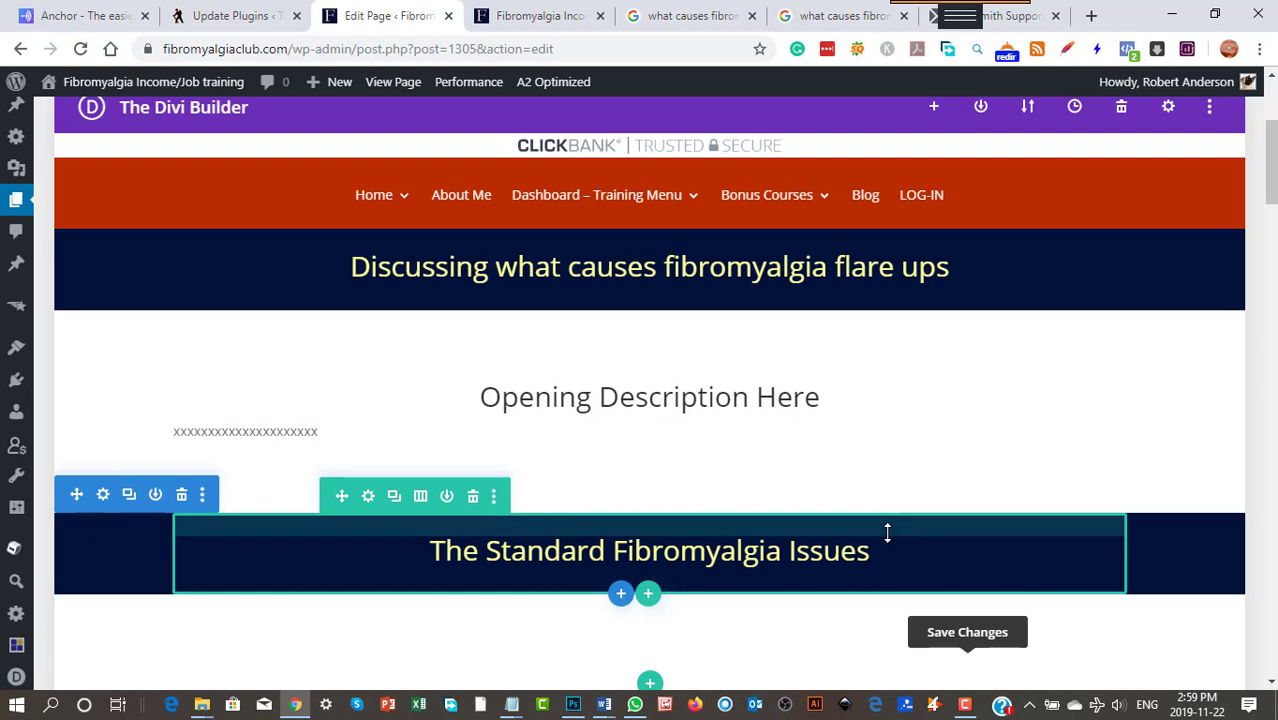
Reduce the spacing above and below the content of both dark blue heading banners and the Opening Description section
{"action": "left_click_drag", "start_coordinate": [887, 533], "coordinate": [889, 513]}
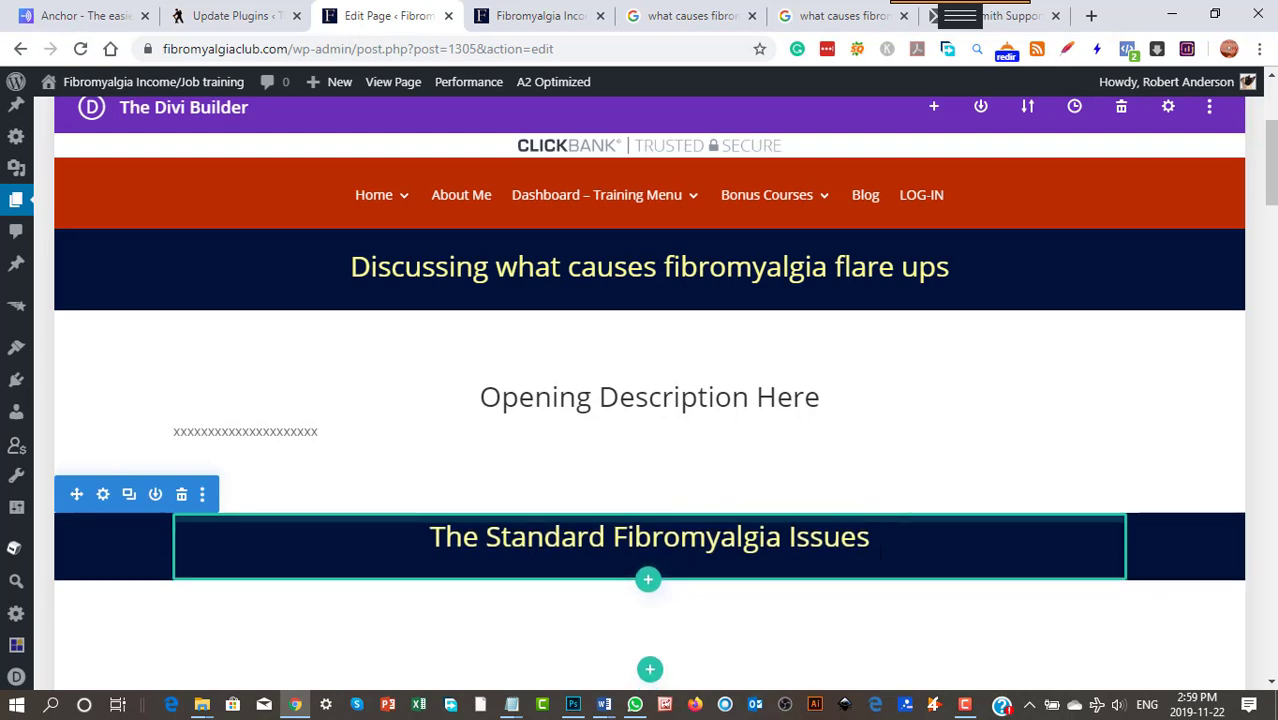
{"action": "left_click_drag", "start_coordinate": [876, 572], "coordinate": [881, 556]}
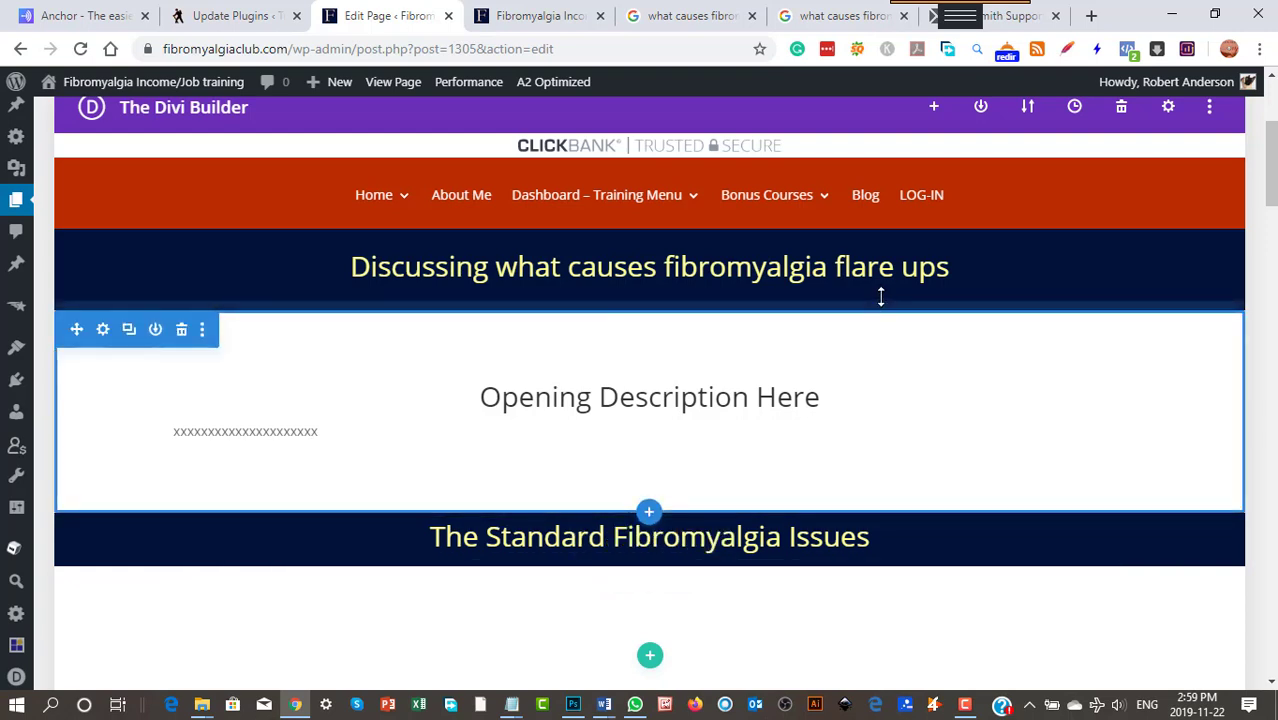
{"action": "left_click_drag", "start_coordinate": [883, 290], "coordinate": [883, 278]}
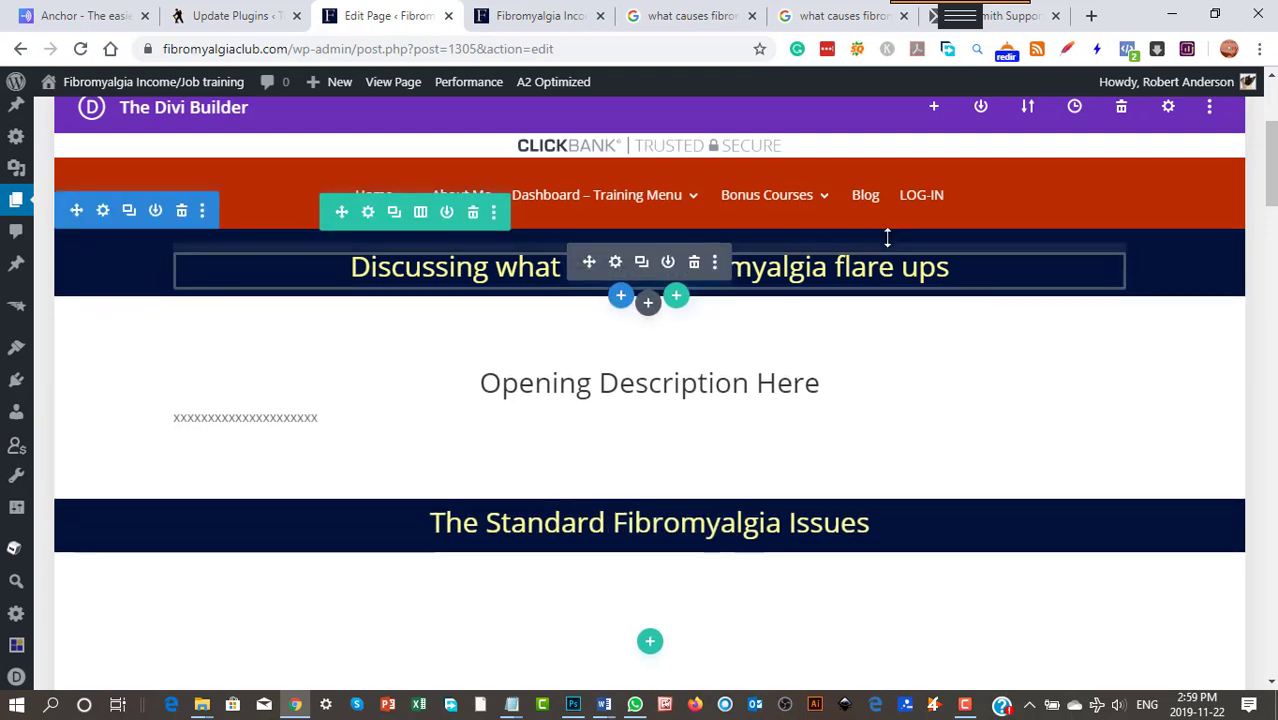
{"action": "left_click_drag", "start_coordinate": [891, 234], "coordinate": [896, 210]}
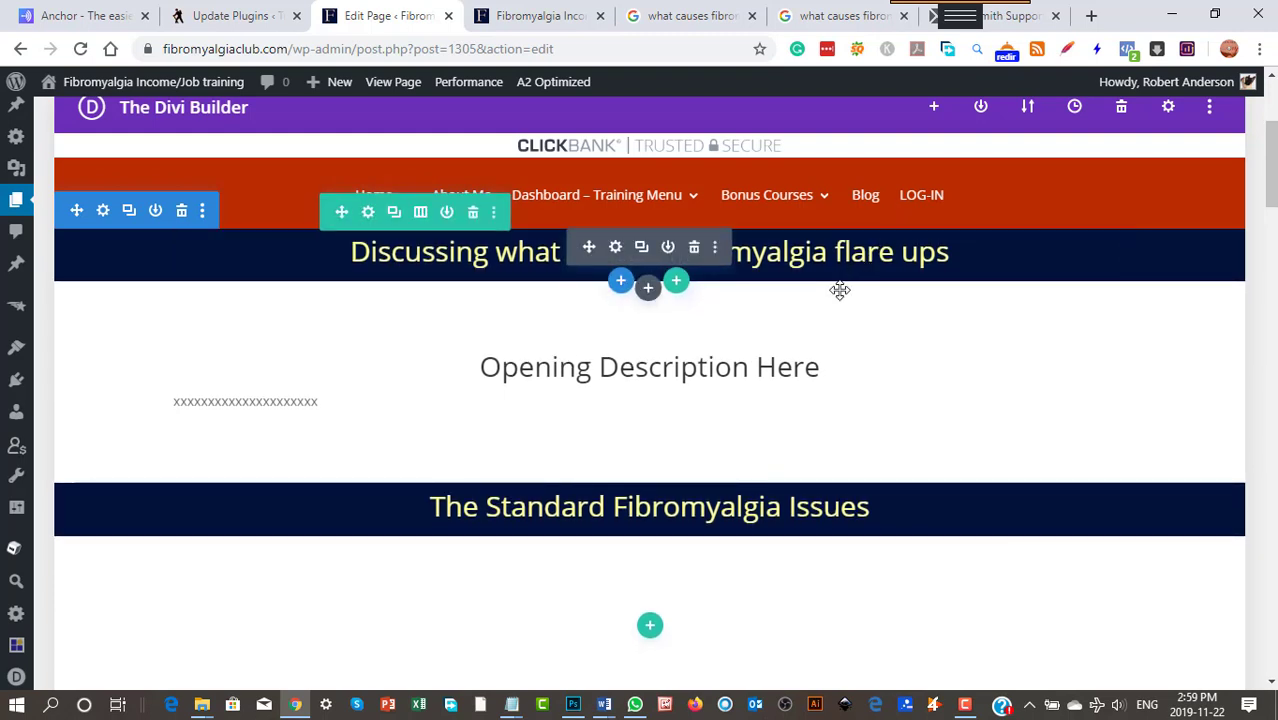
{"action": "left_click_drag", "start_coordinate": [840, 290], "coordinate": [841, 242]}
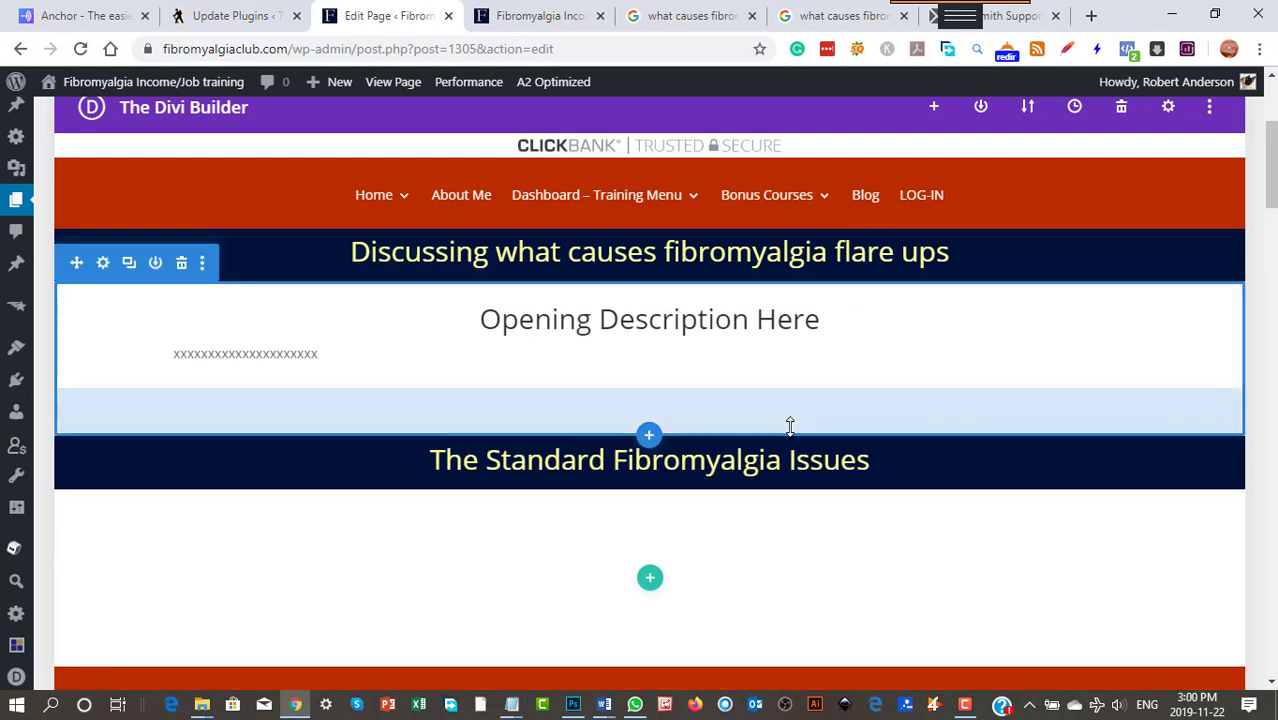
{"action": "left_click_drag", "start_coordinate": [790, 425], "coordinate": [798, 360]}
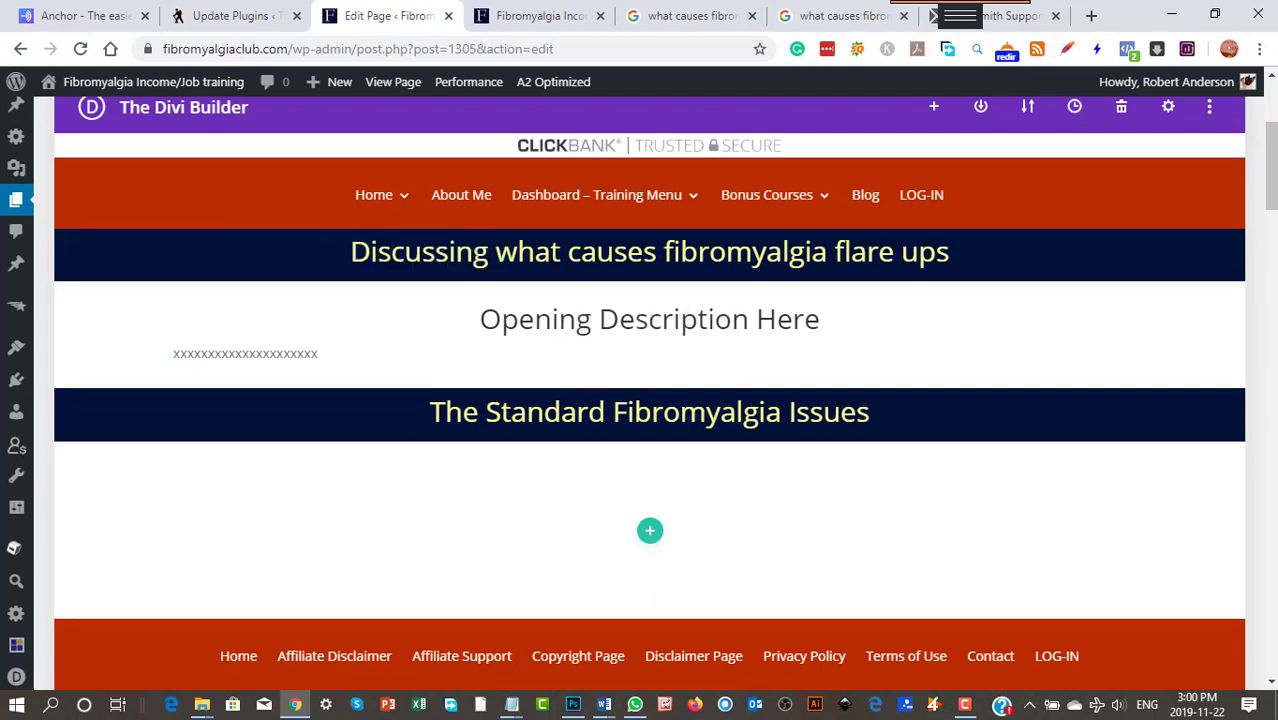
Switch to the Word article and copy the passage from the introduction through the symptom list ending with "Headaches"
{"action": "left_click", "coordinate": [603, 704]}
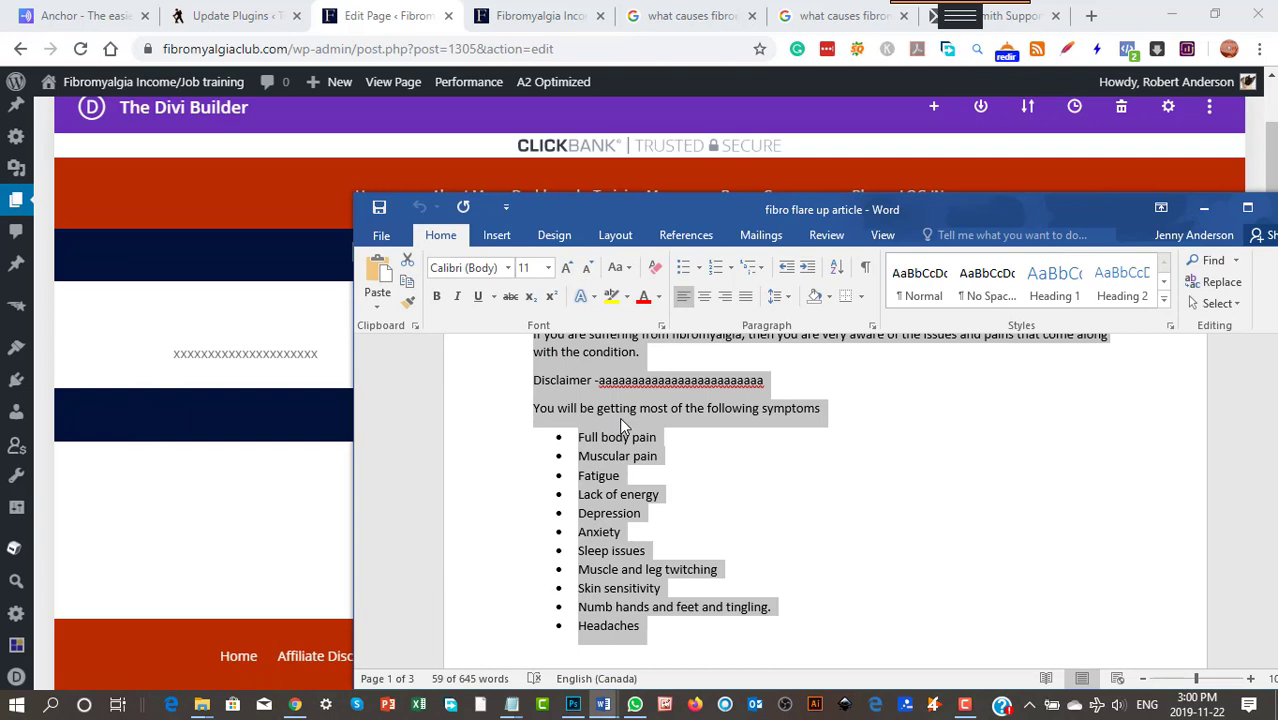
{"action": "right_click", "coordinate": [619, 417]}
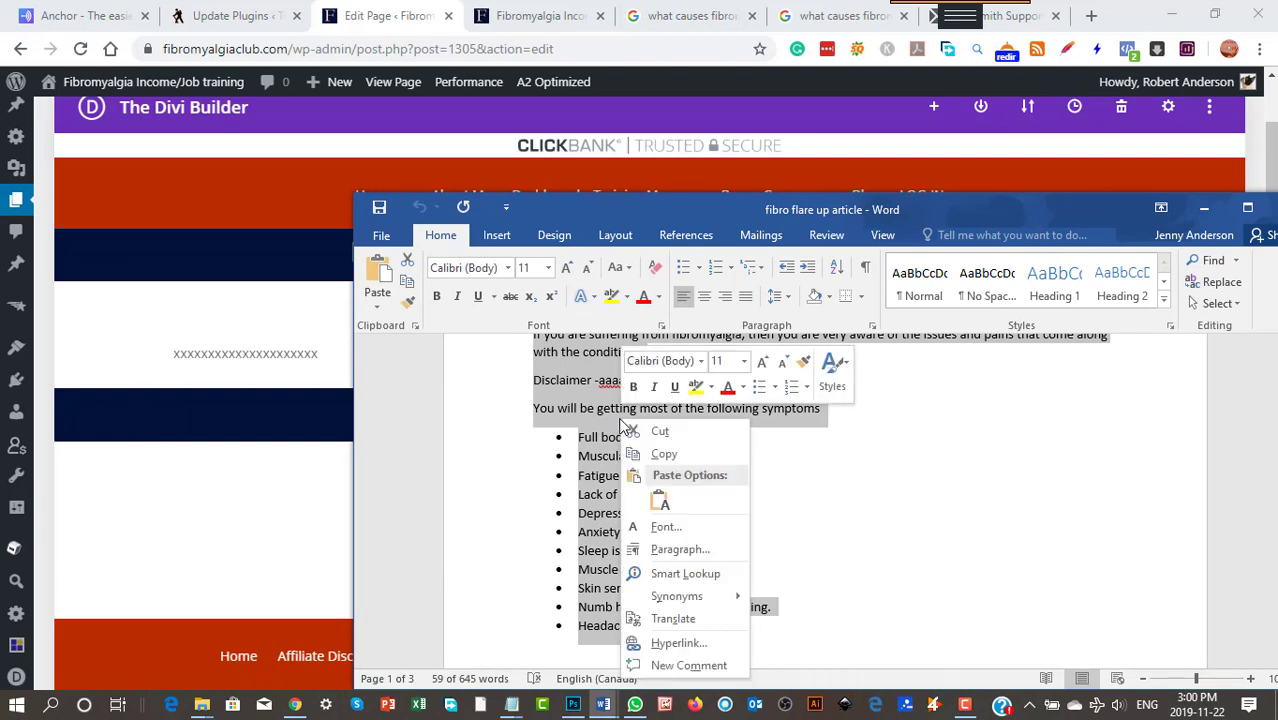
{"action": "left_click", "coordinate": [663, 453]}
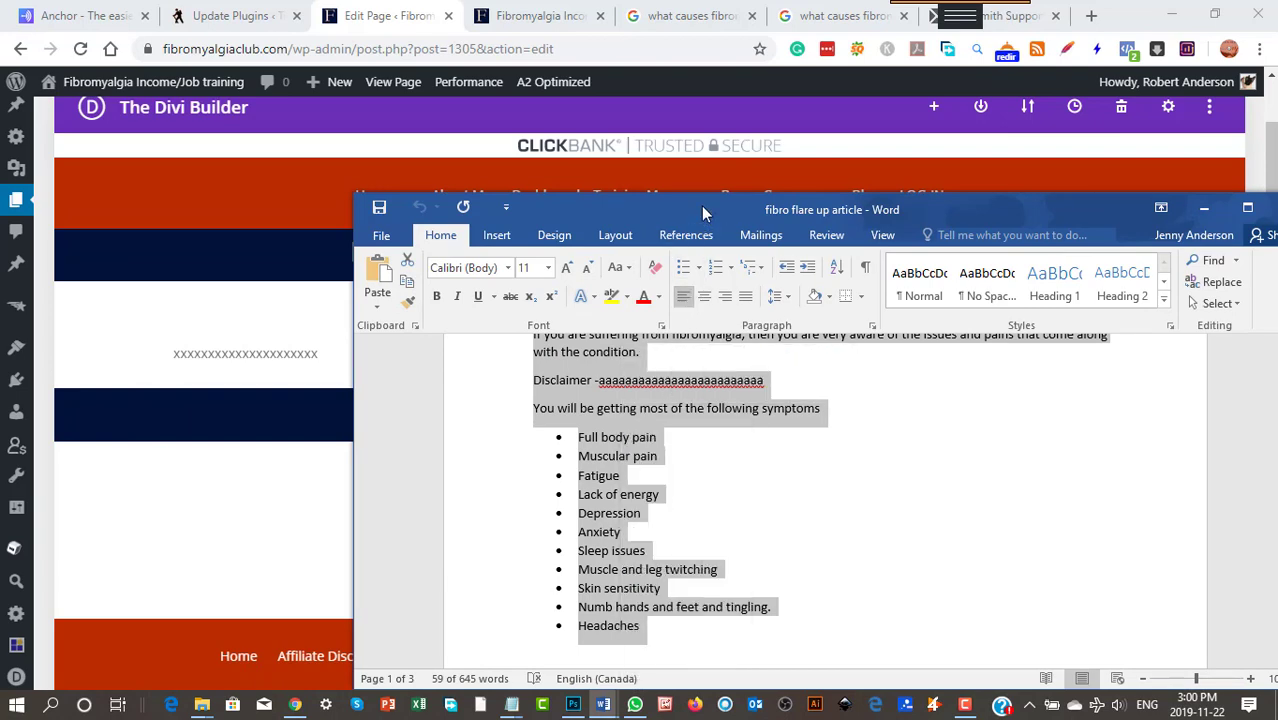
{"action": "left_click_drag", "start_coordinate": [705, 211], "coordinate": [0, 205]}
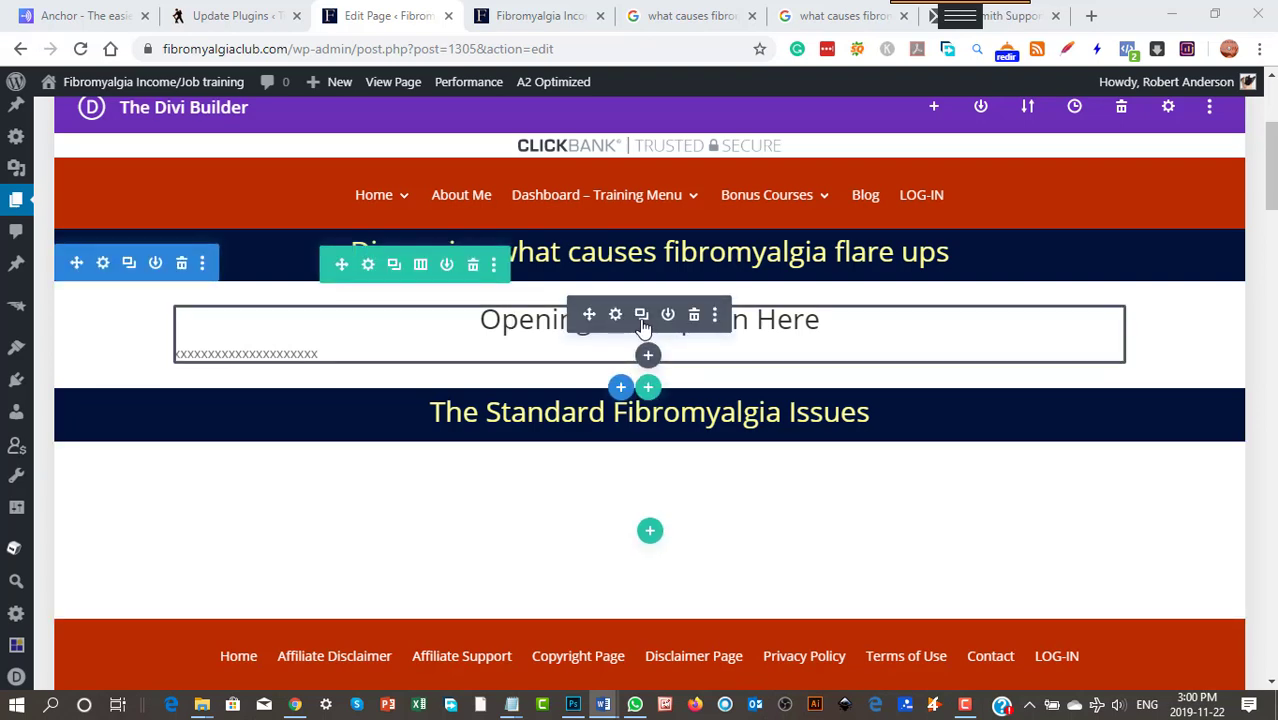
Duplicate the Opening Description text module in the Divi page and try to move the copy below The Standard Fibromyalgia Issues banner
{"action": "left_click", "coordinate": [641, 318]}
{"action": "left_click", "coordinate": [641, 318]}
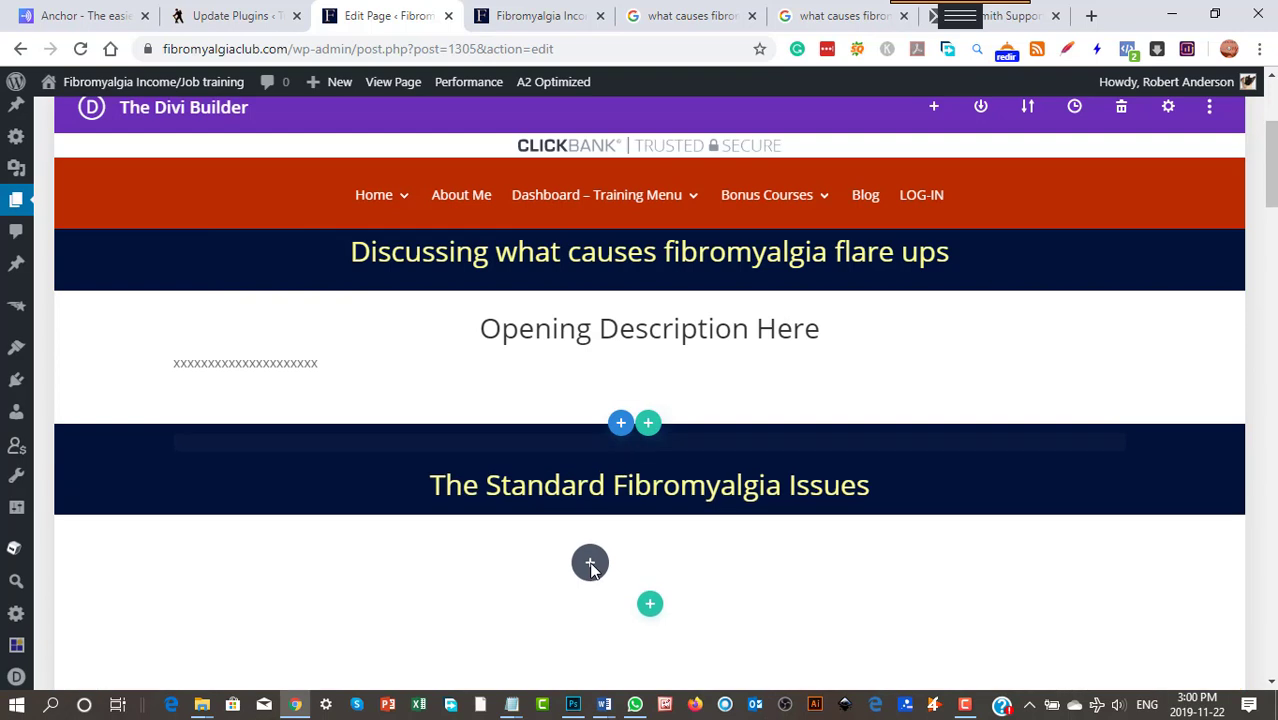
{"action": "left_click_drag", "start_coordinate": [592, 566], "coordinate": [650, 589]}
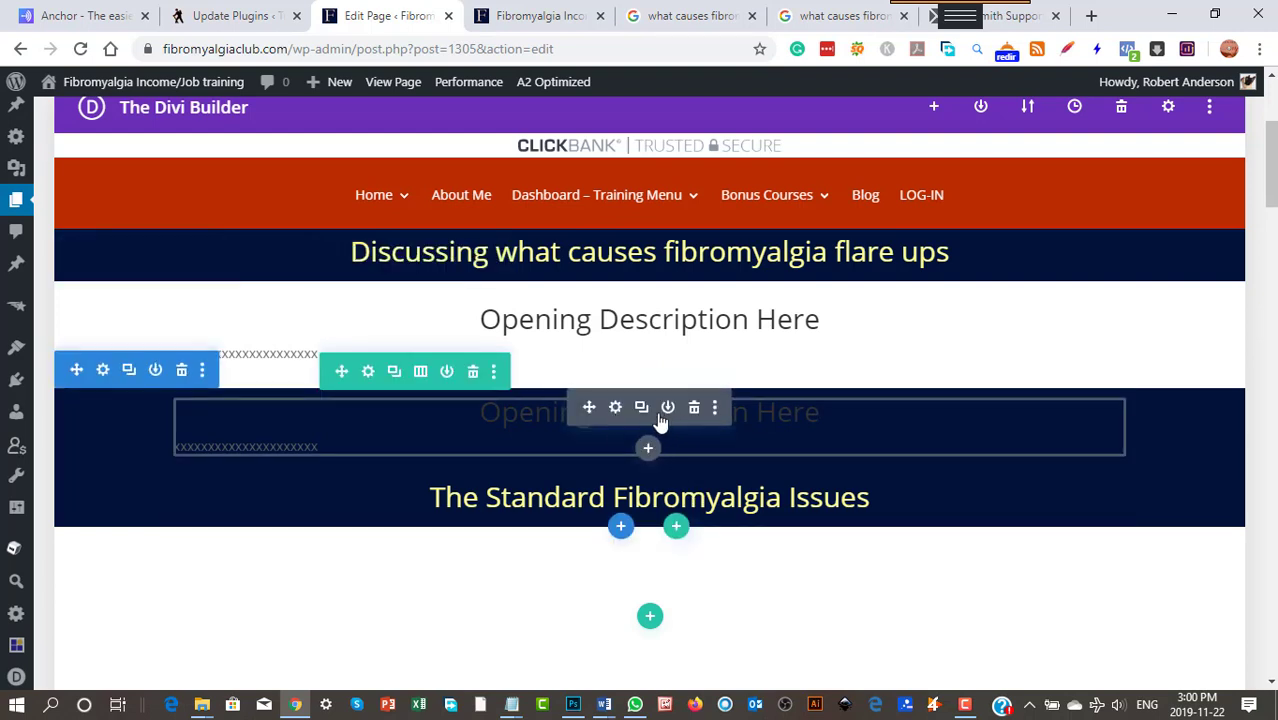
Insert a one-column row with a default Text module in the empty section below The Standard Fibromyalgia Issues banner and save it
{"action": "left_click_drag", "start_coordinate": [577, 440], "coordinate": [607, 340]}
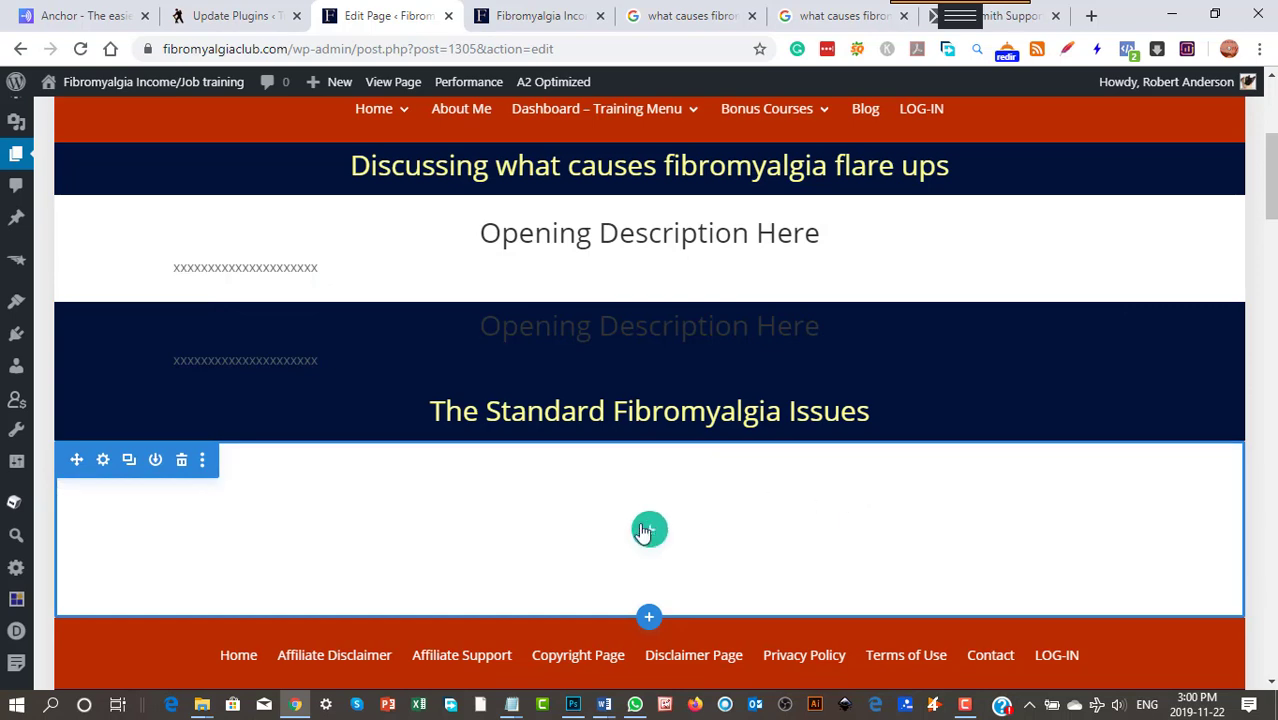
{"action": "left_click", "coordinate": [650, 531]}
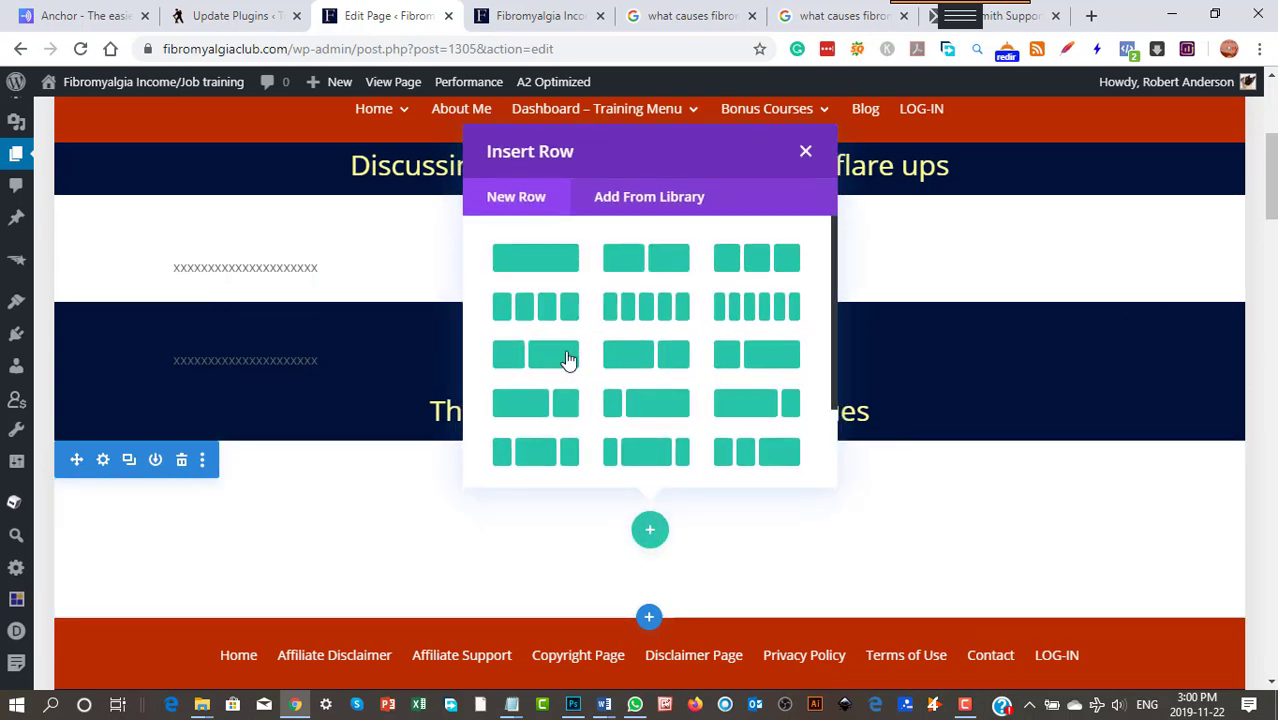
{"action": "left_click", "coordinate": [545, 267]}
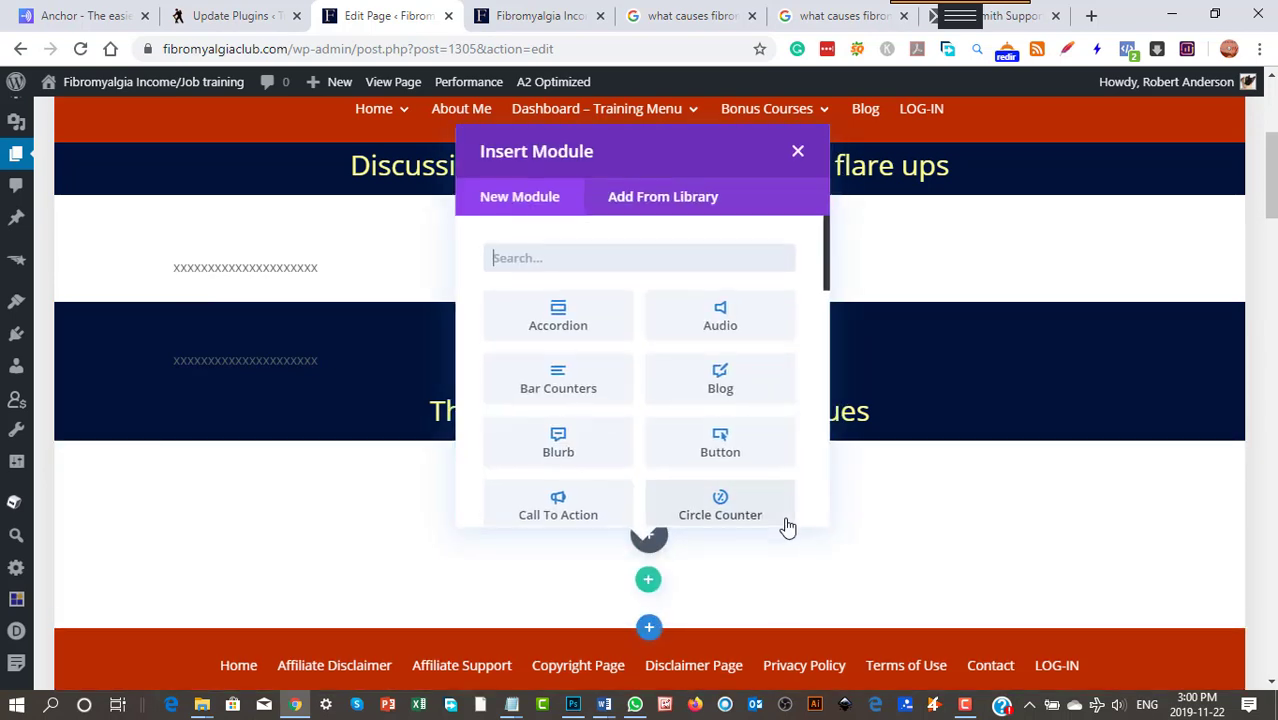
{"action": "scroll", "coordinate": [646, 490], "scroll_direction": "down", "scroll_amount": 4}
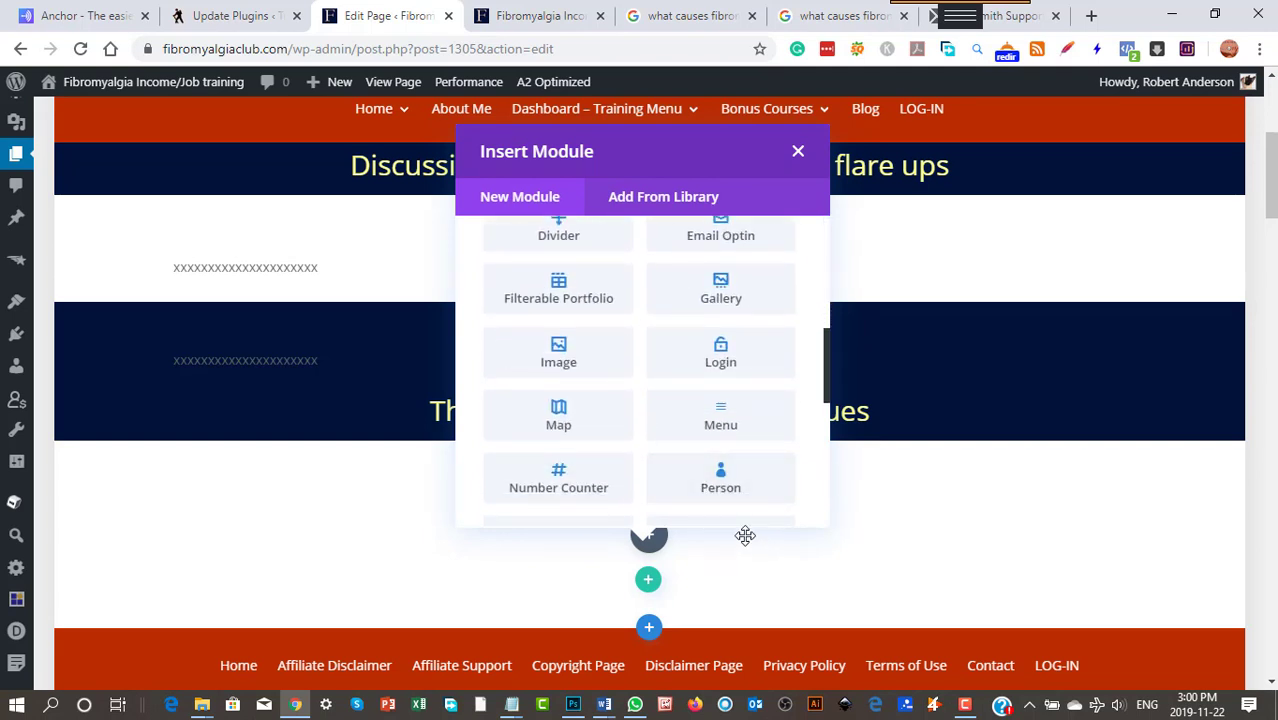
{"action": "scroll", "coordinate": [740, 534], "scroll_direction": "down", "scroll_amount": 5}
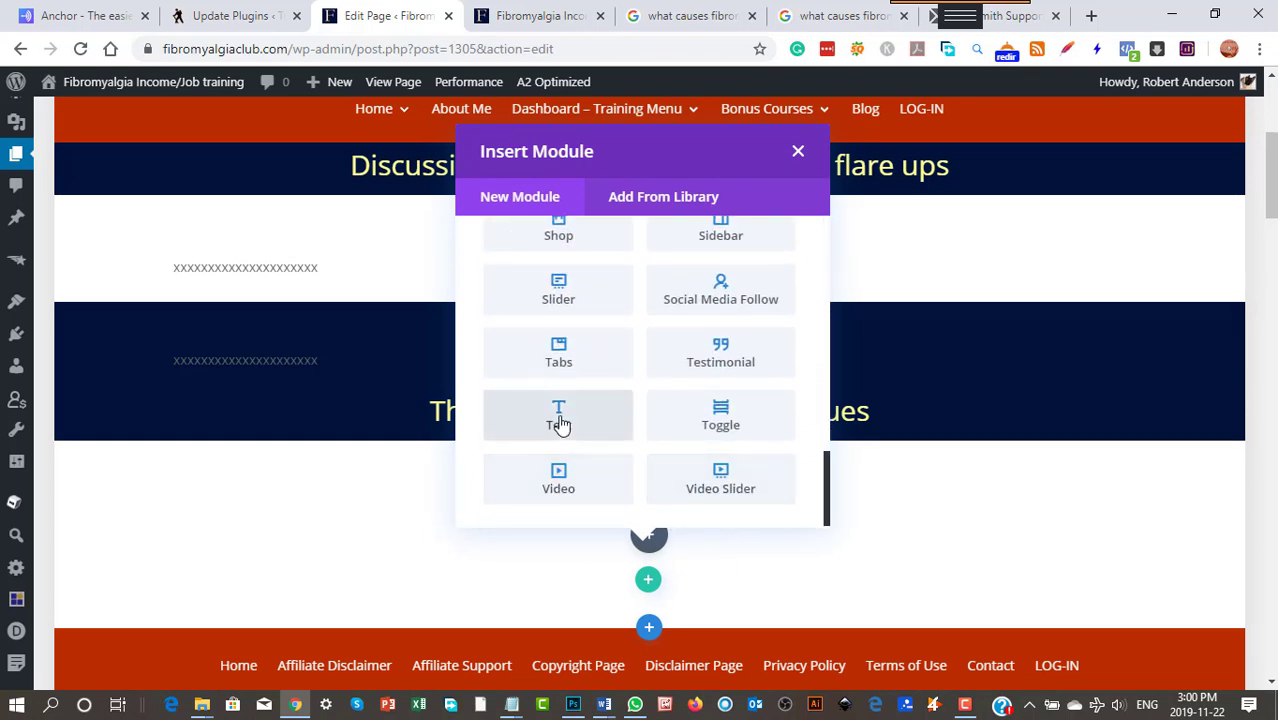
{"action": "left_click", "coordinate": [560, 424]}
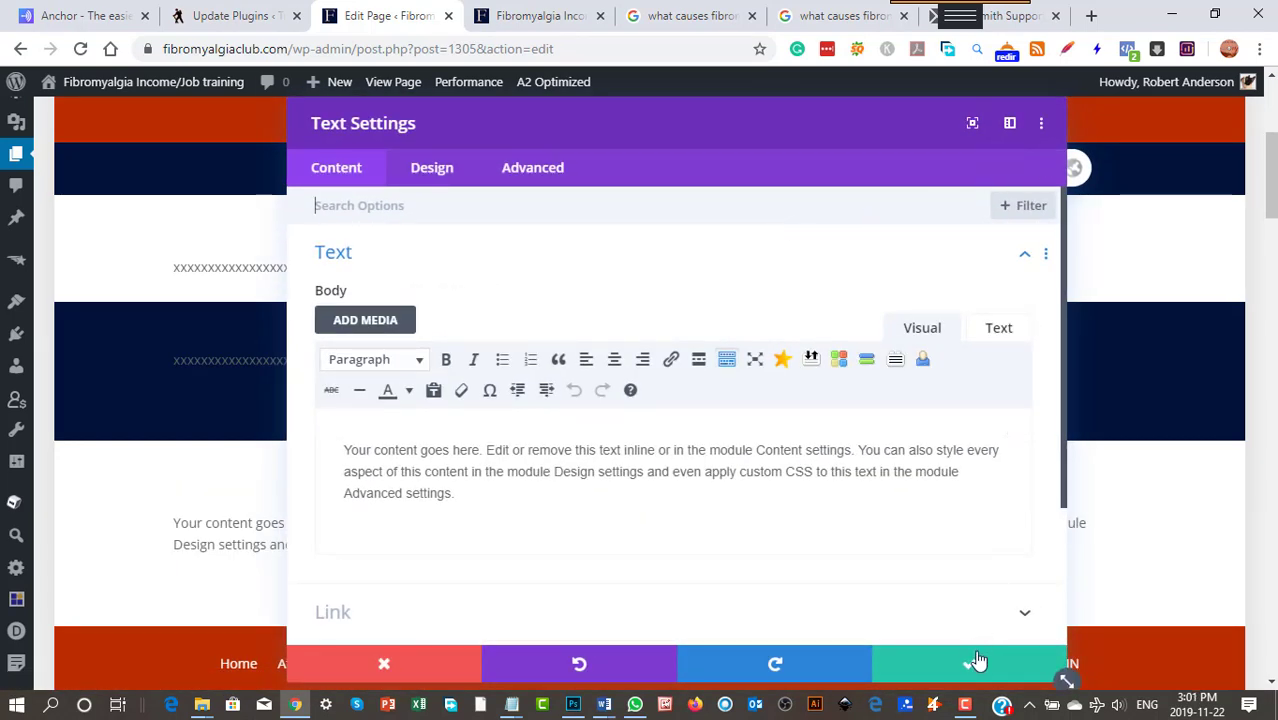
{"action": "left_click", "coordinate": [978, 660]}
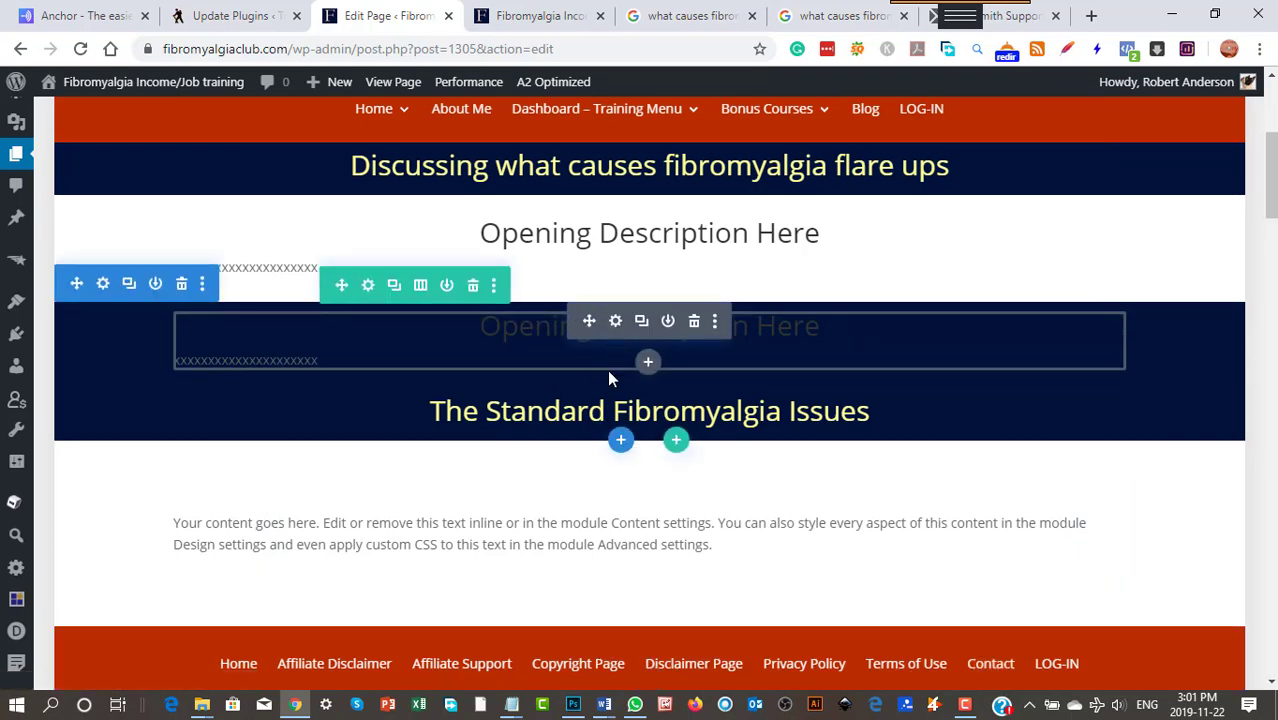
Move the duplicated Opening Description module above the placeholder text in the section below the banner and replace its content with the copied Word passage
{"action": "mouse_move", "coordinate": [609, 378]}
{"action": "left_mouse_down"}
{"action": "mouse_move", "coordinate": [608, 489]}
{"action": "mouse_move", "coordinate": [628, 457]}
{"action": "left_mouse_up"}
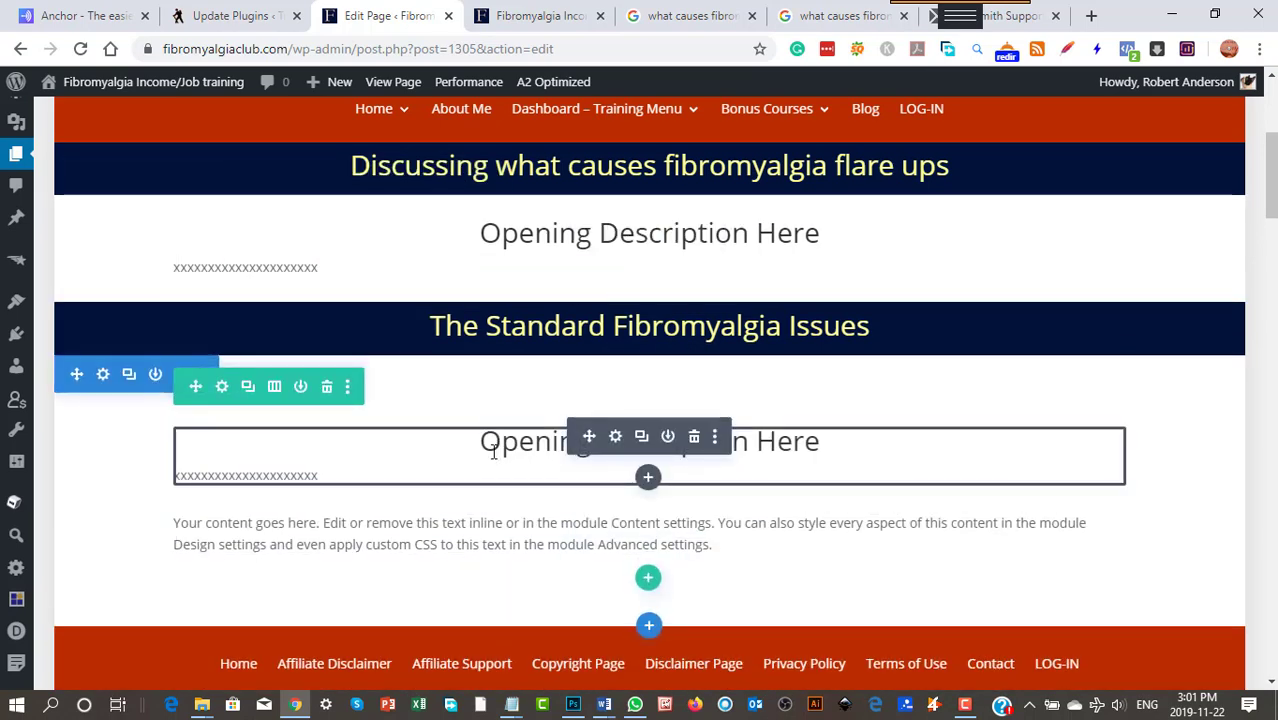
{"action": "left_click", "coordinate": [616, 438]}
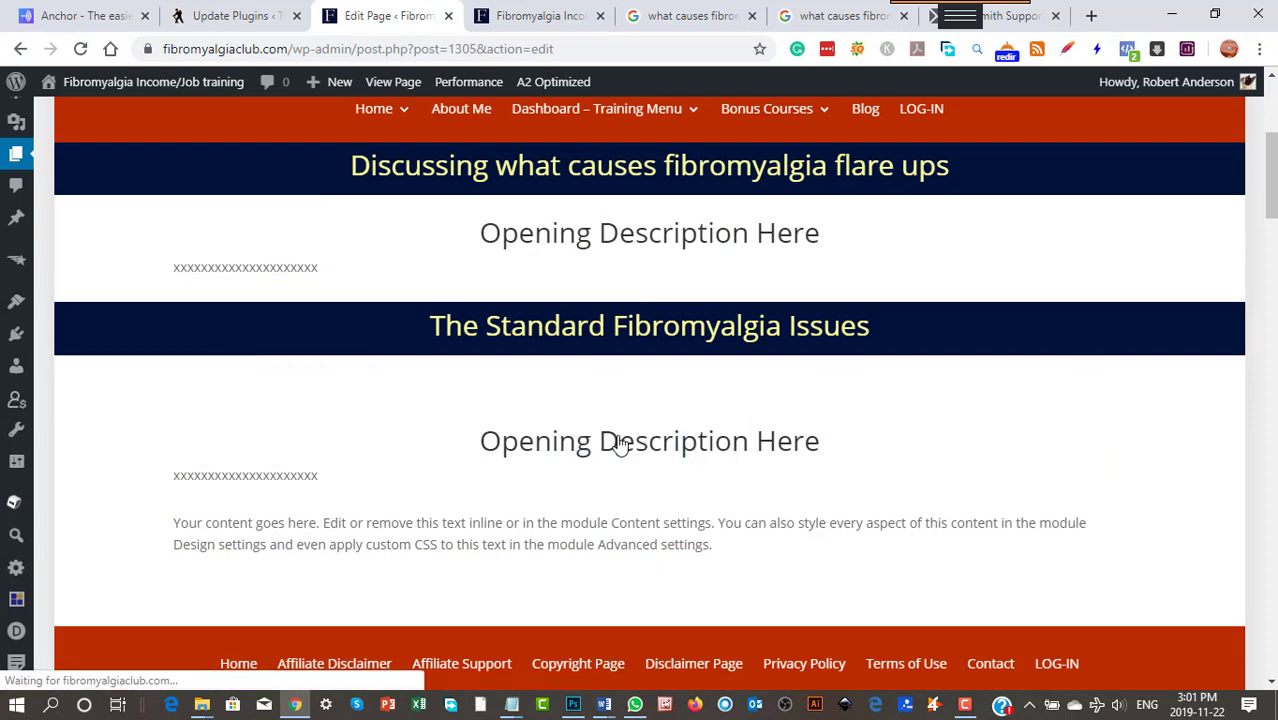
{"action": "left_click_drag", "start_coordinate": [513, 498], "coordinate": [503, 467]}
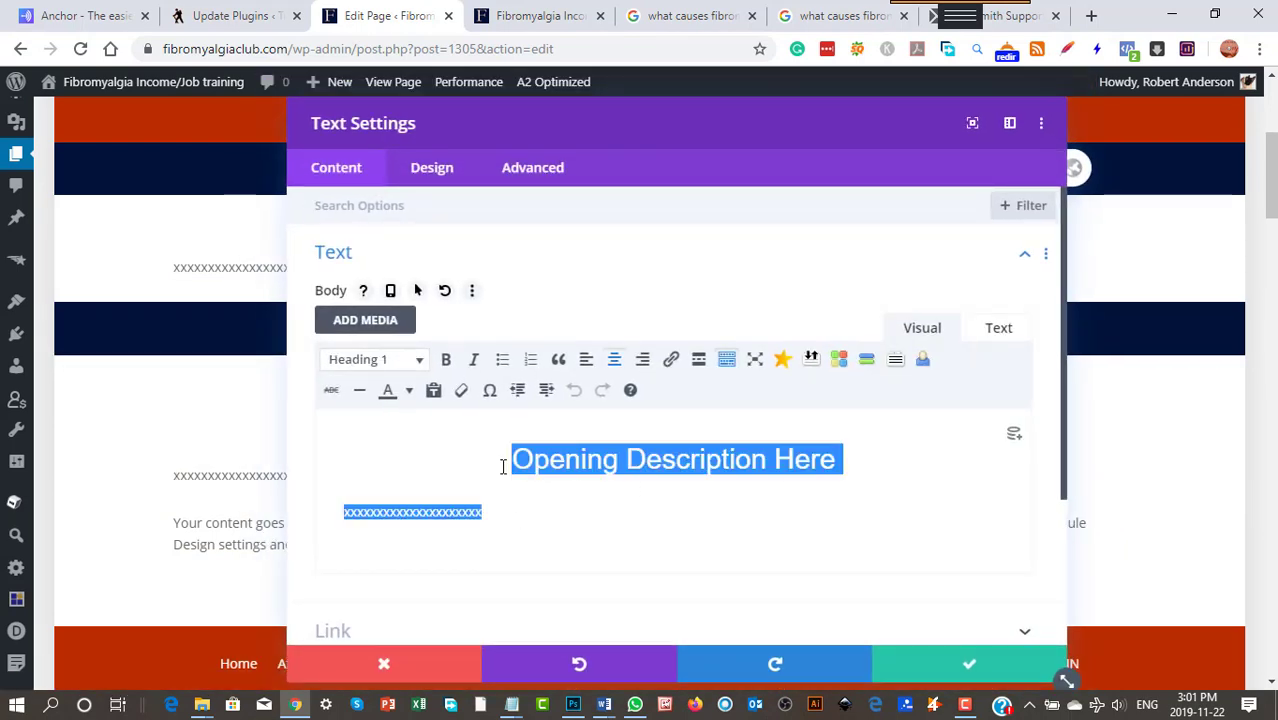
{"action": "right_click", "coordinate": [526, 462]}
{"action": "left_click", "coordinate": [571, 211]}
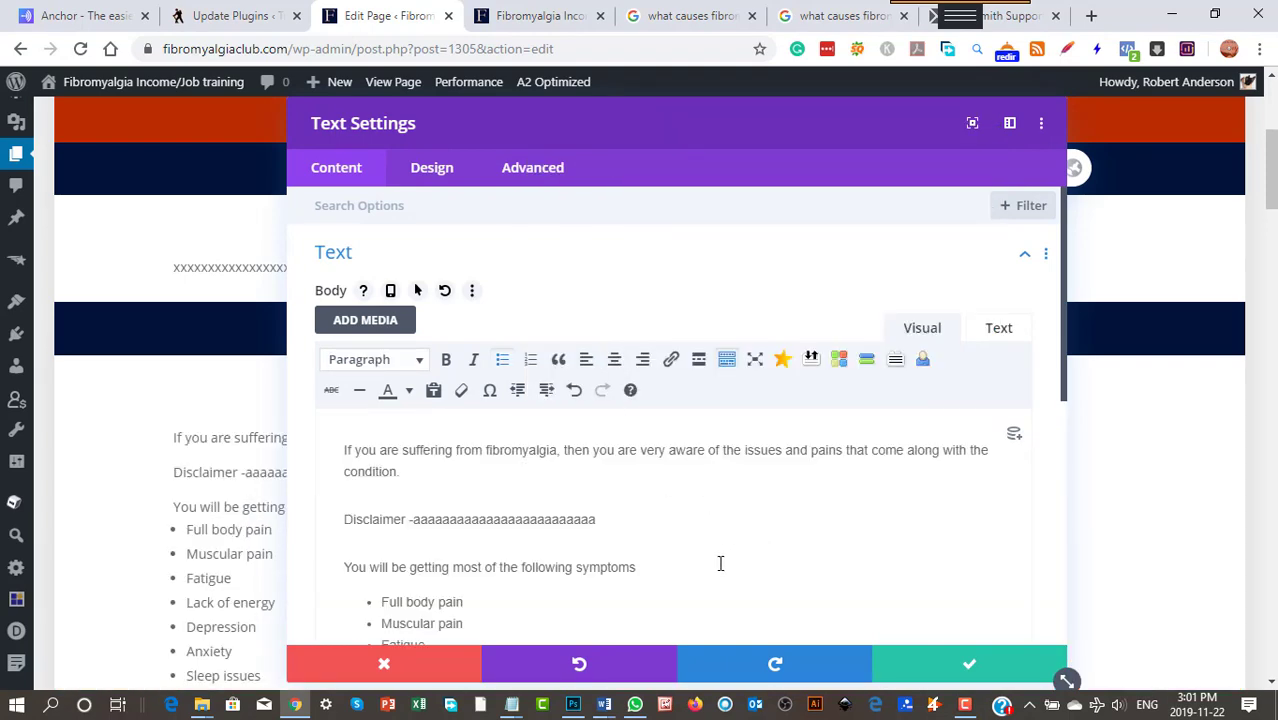
{"action": "left_click", "coordinate": [962, 663]}
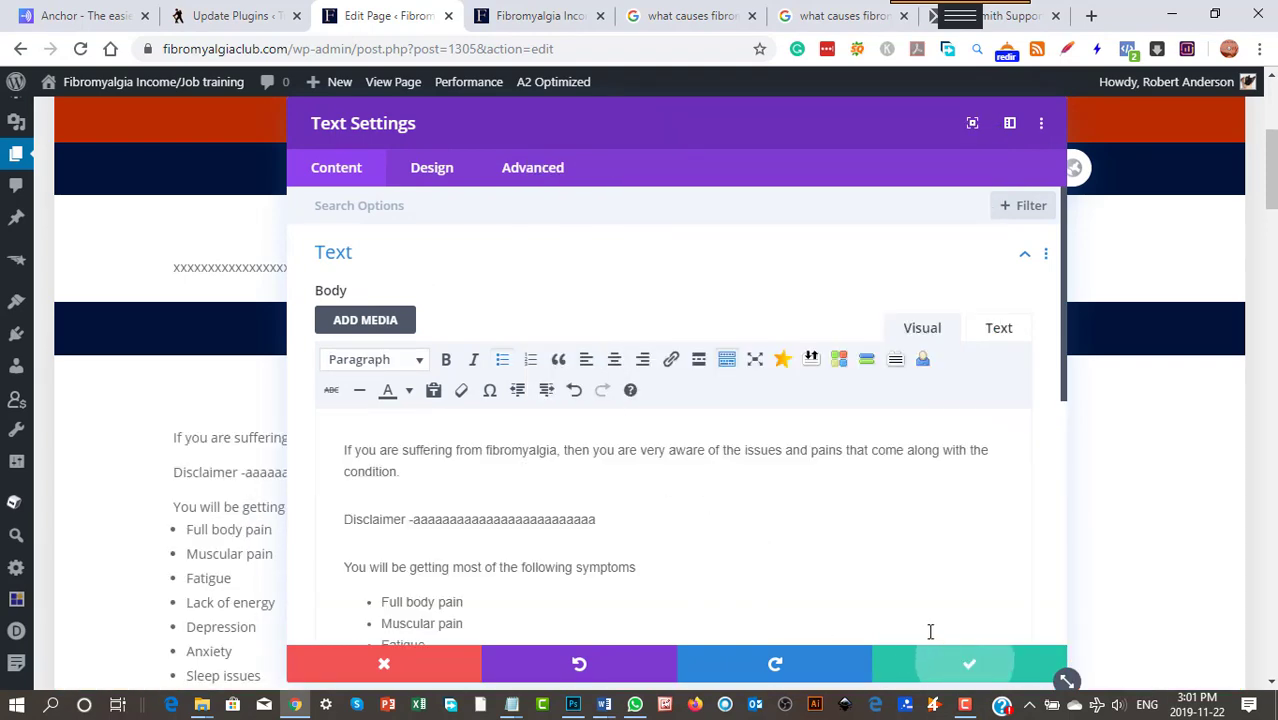
Review the page layout from the page title down through the banners, the symptom list and the remaining placeholder text
{"action": "scroll", "coordinate": [920, 552], "scroll_direction": "down", "scroll_amount": 4}
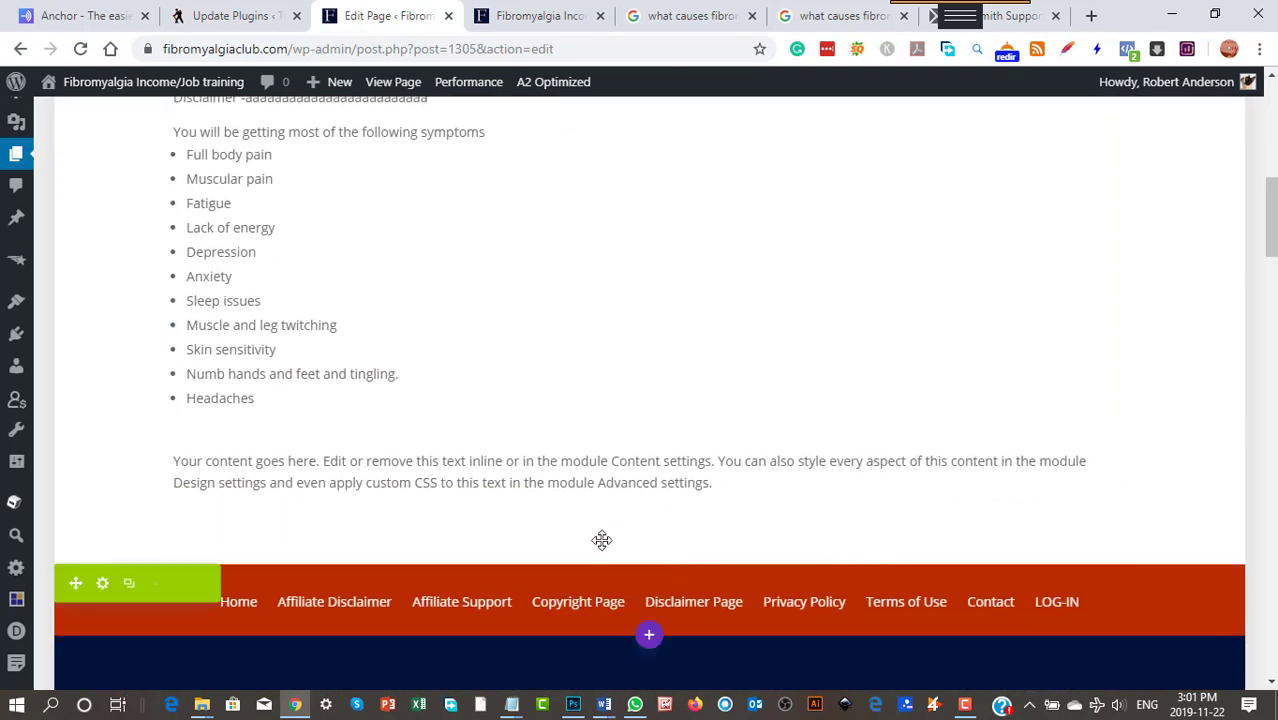
{"action": "mouse_move", "coordinate": [663, 465]}
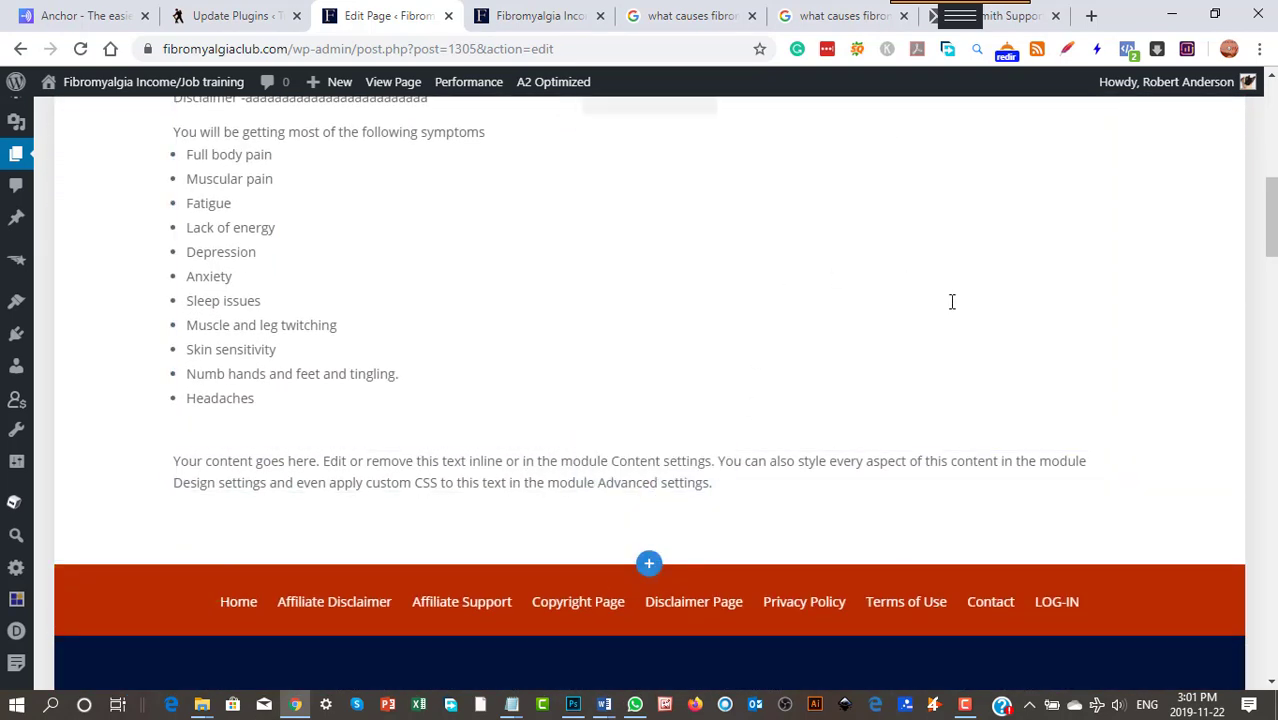
{"action": "scroll", "coordinate": [918, 328], "scroll_direction": "up", "scroll_amount": 3}
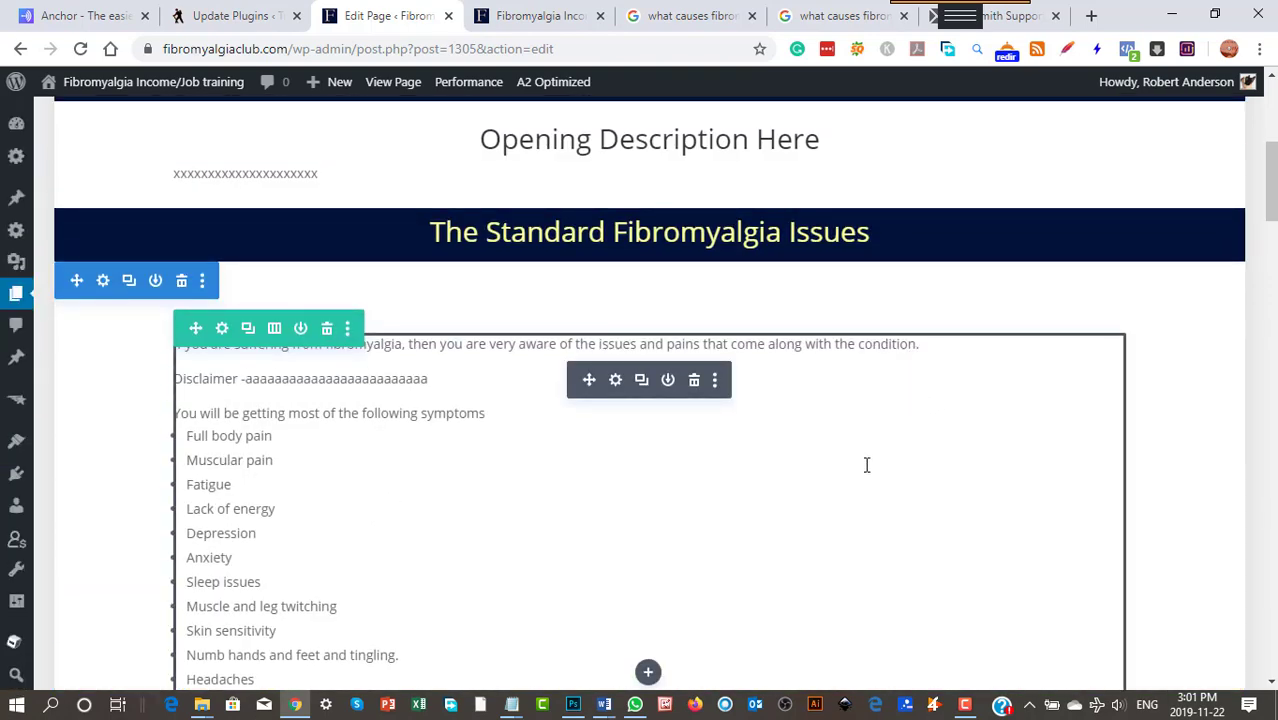
{"action": "scroll", "coordinate": [867, 465], "scroll_direction": "up", "scroll_amount": 2}
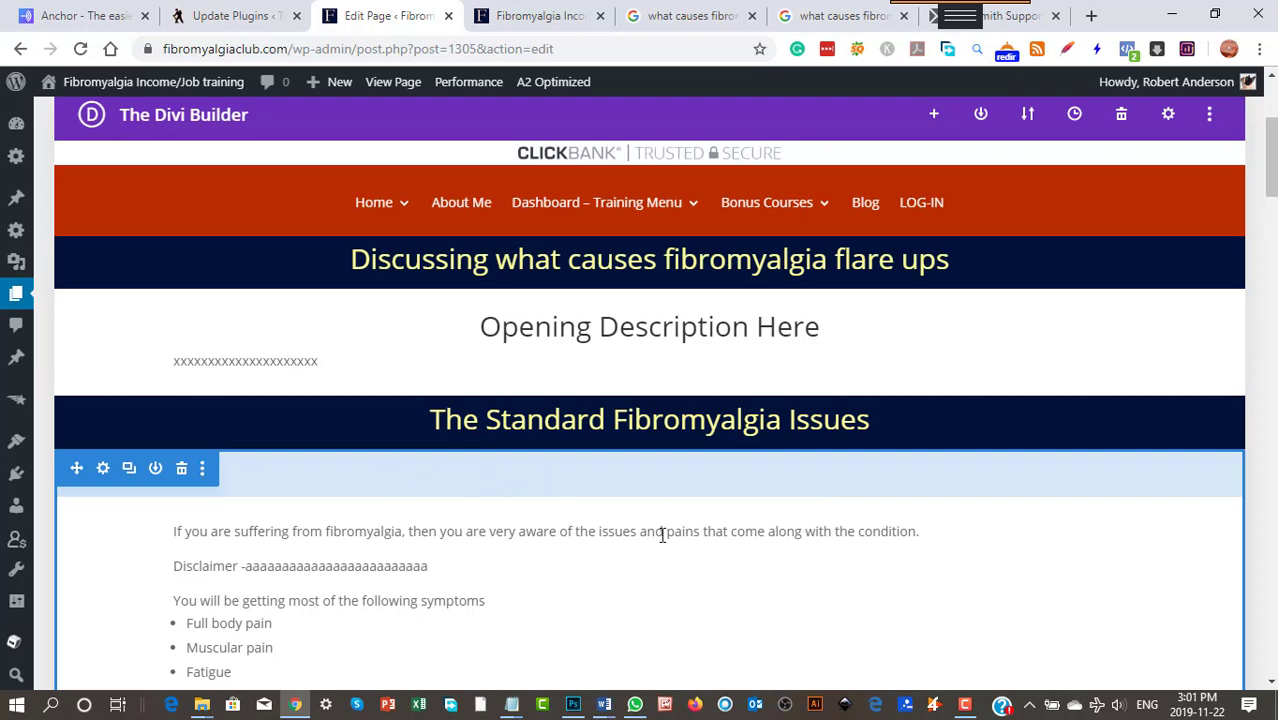
{"action": "scroll", "coordinate": [764, 533], "scroll_direction": "down", "scroll_amount": 5}
{"action": "scroll", "coordinate": [765, 534], "scroll_direction": "up", "scroll_amount": 3}
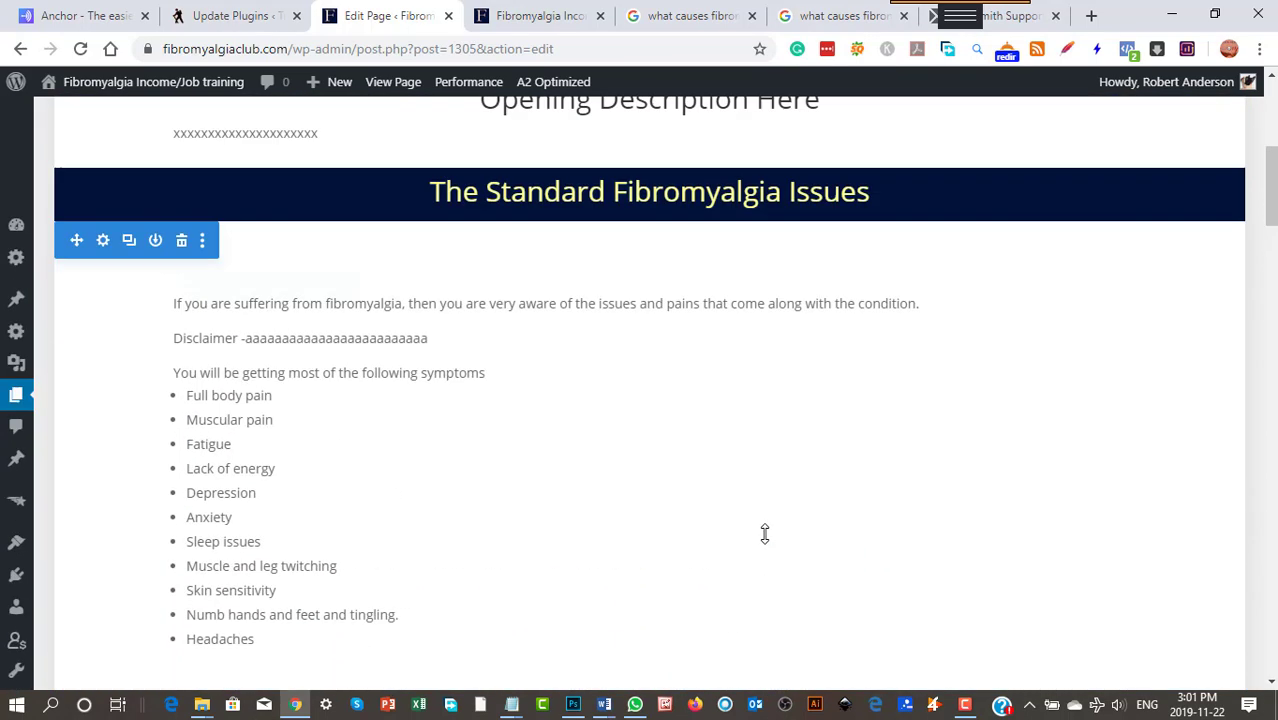
{"action": "scroll", "coordinate": [765, 534], "scroll_direction": "up", "scroll_amount": 1}
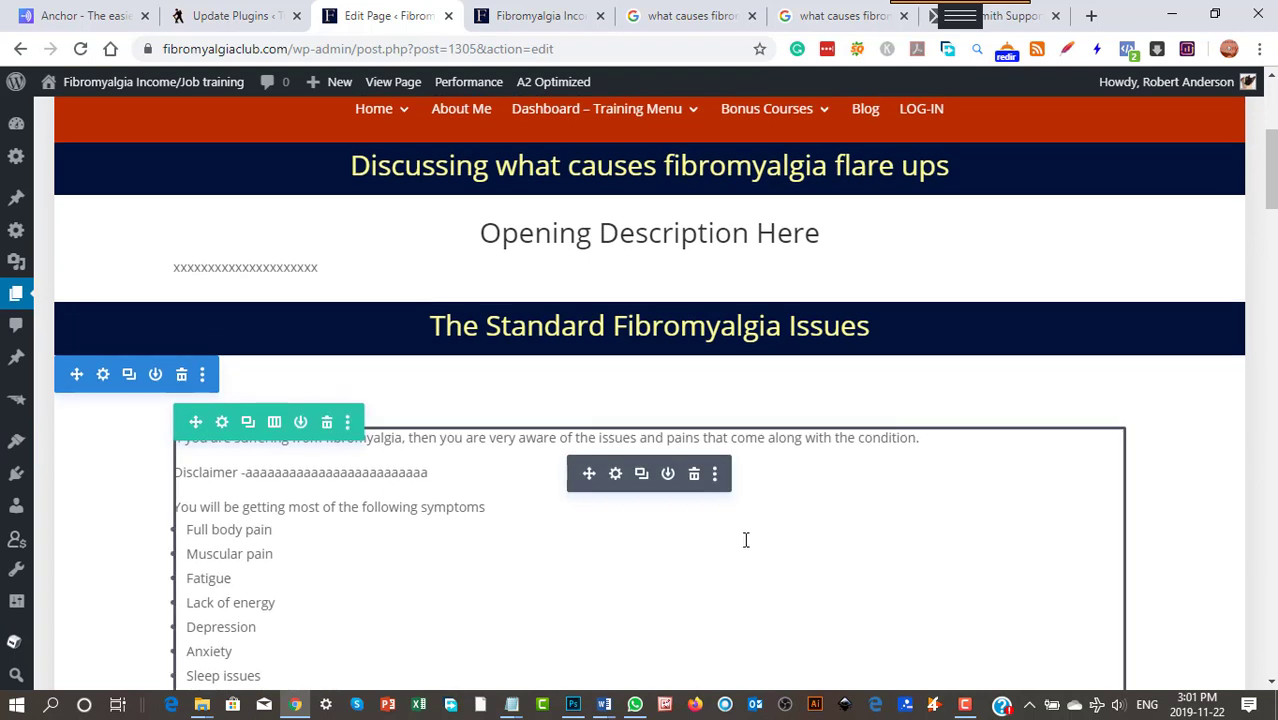
{"action": "scroll", "coordinate": [745, 540], "scroll_direction": "down", "scroll_amount": 1}
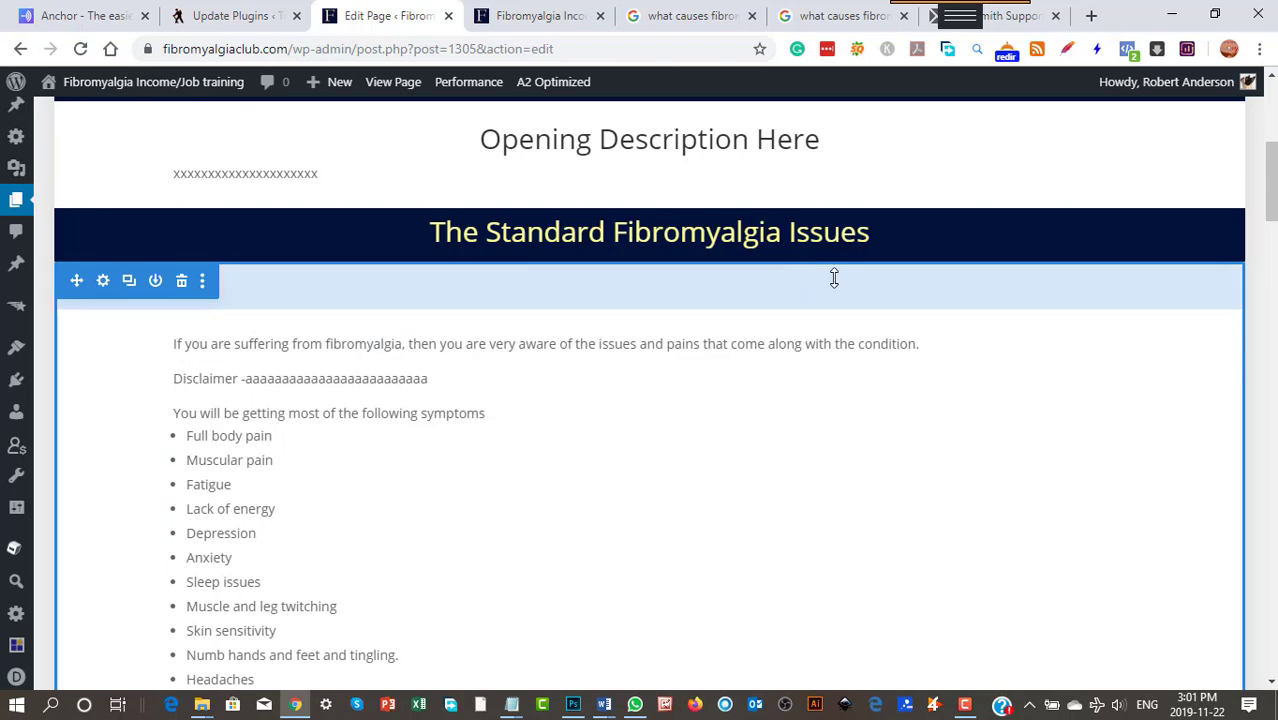
{"action": "scroll", "coordinate": [873, 313], "scroll_direction": "up", "scroll_amount": 4}
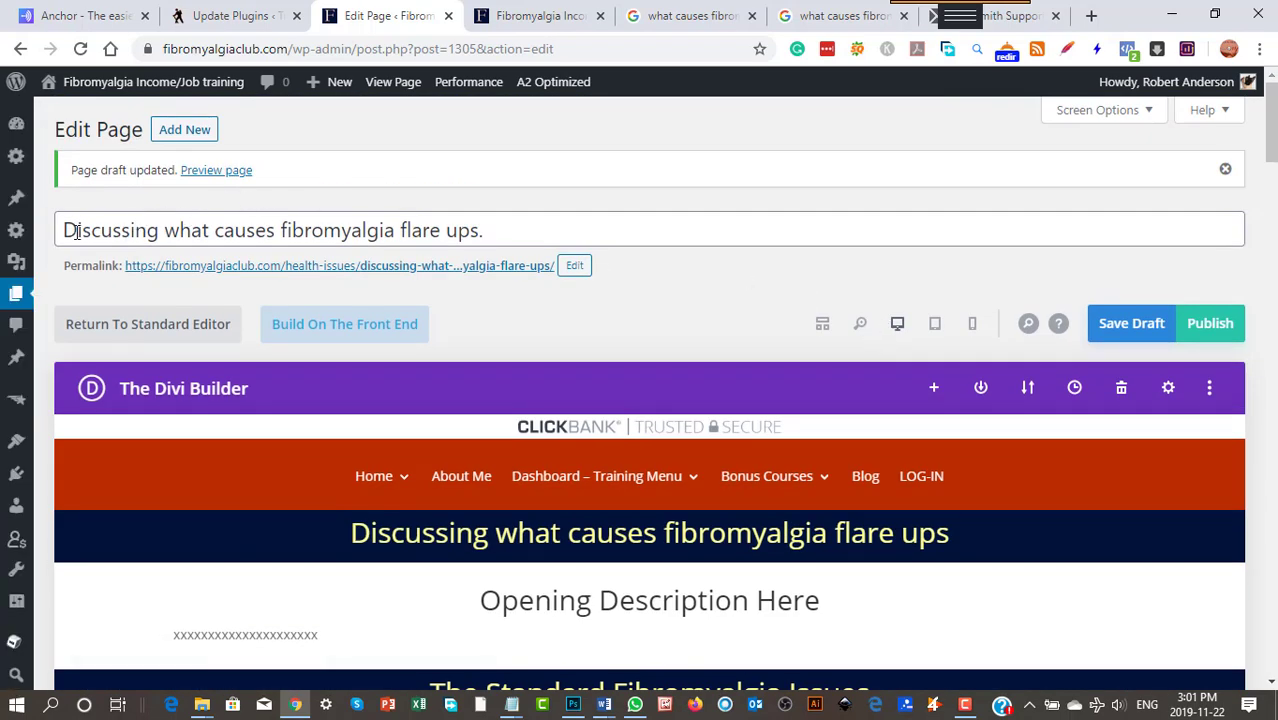
{"action": "left_click_drag", "start_coordinate": [76, 231], "coordinate": [461, 243]}
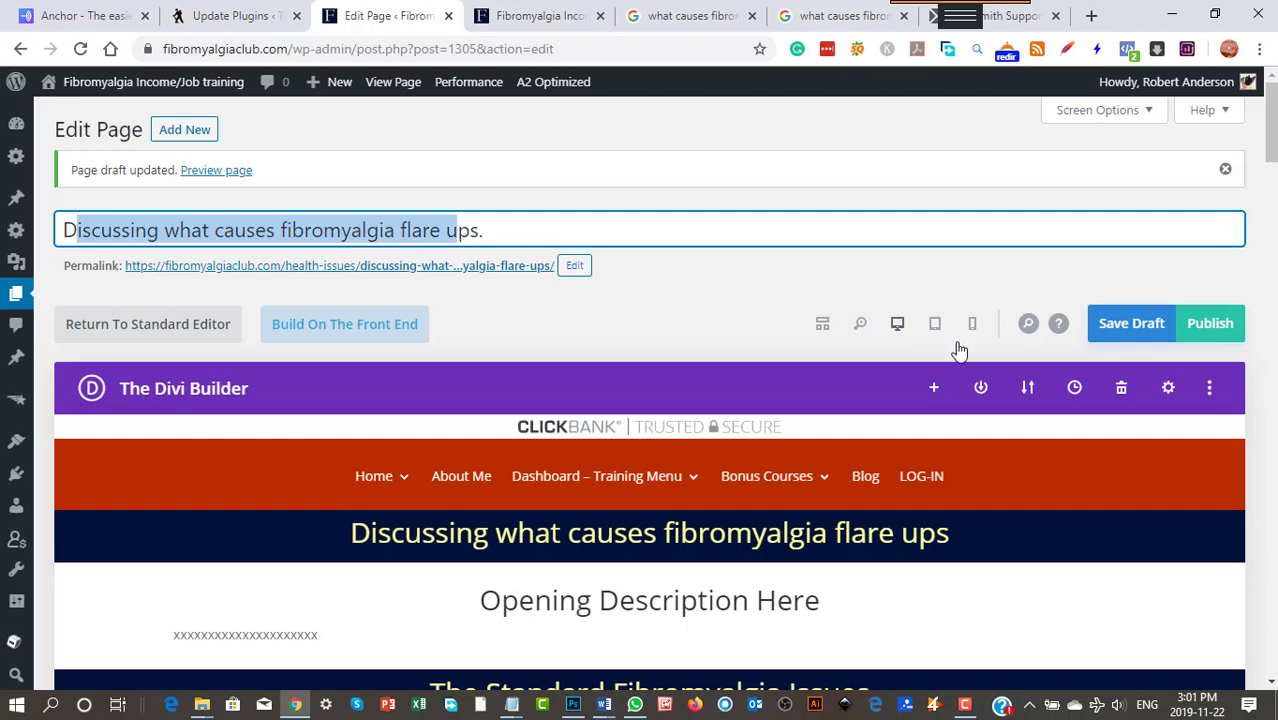
{"action": "scroll", "coordinate": [958, 350], "scroll_direction": "down", "scroll_amount": 4}
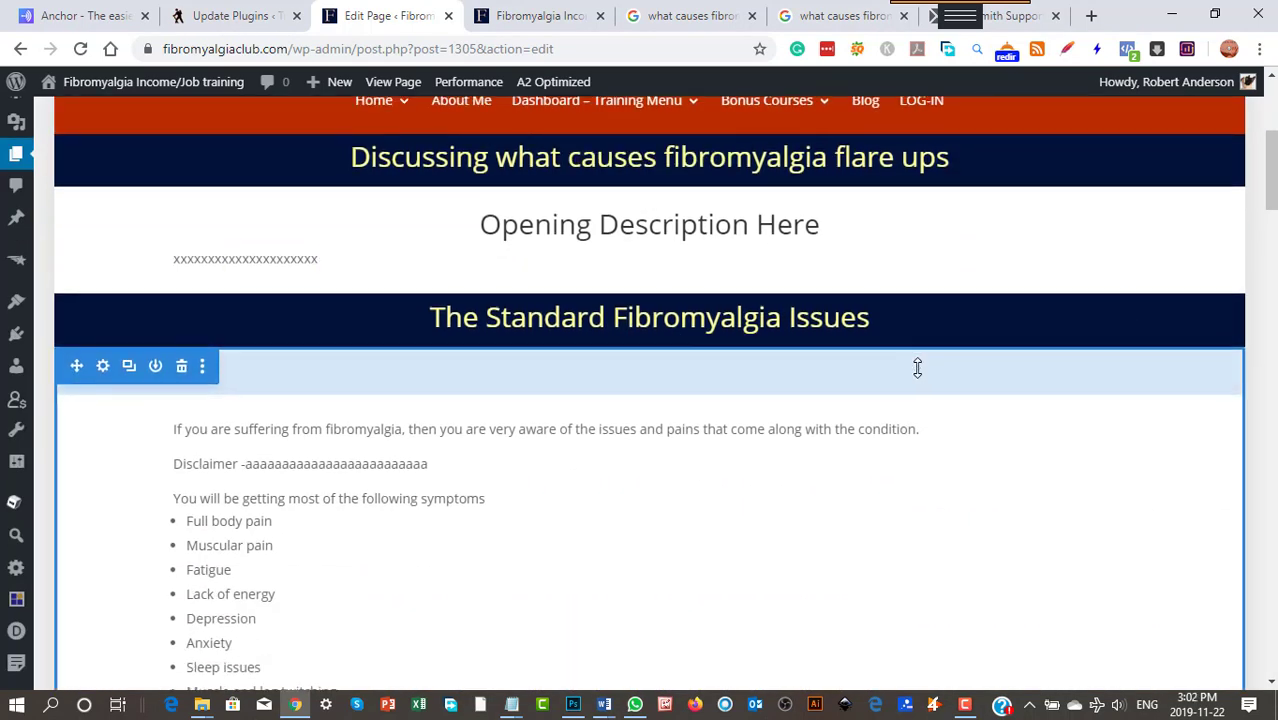
{"action": "scroll", "coordinate": [916, 365], "scroll_direction": "down", "scroll_amount": 4}
{"action": "scroll", "coordinate": [917, 368], "scroll_direction": "up", "scroll_amount": 2}
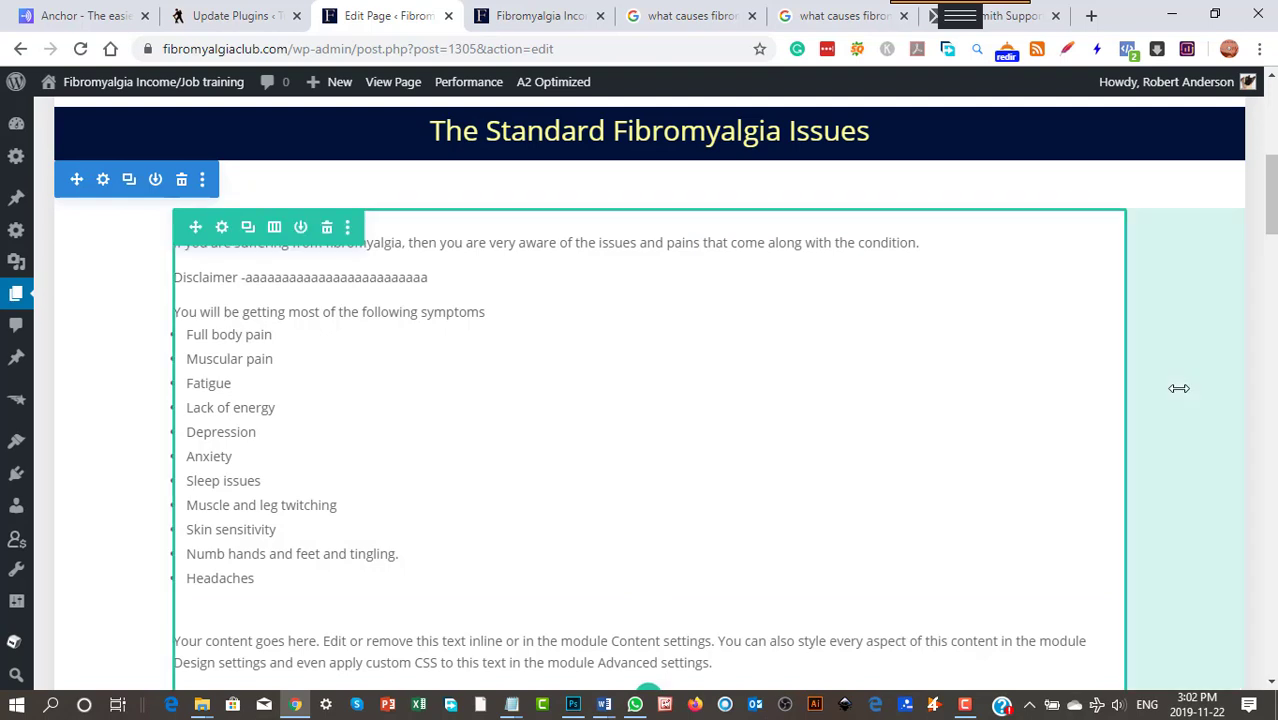
Cut the Disclaimer line out of the text under The Standard Fibromyalgia Issues banner
{"action": "scroll", "coordinate": [1158, 388], "scroll_direction": "up", "scroll_amount": 2}
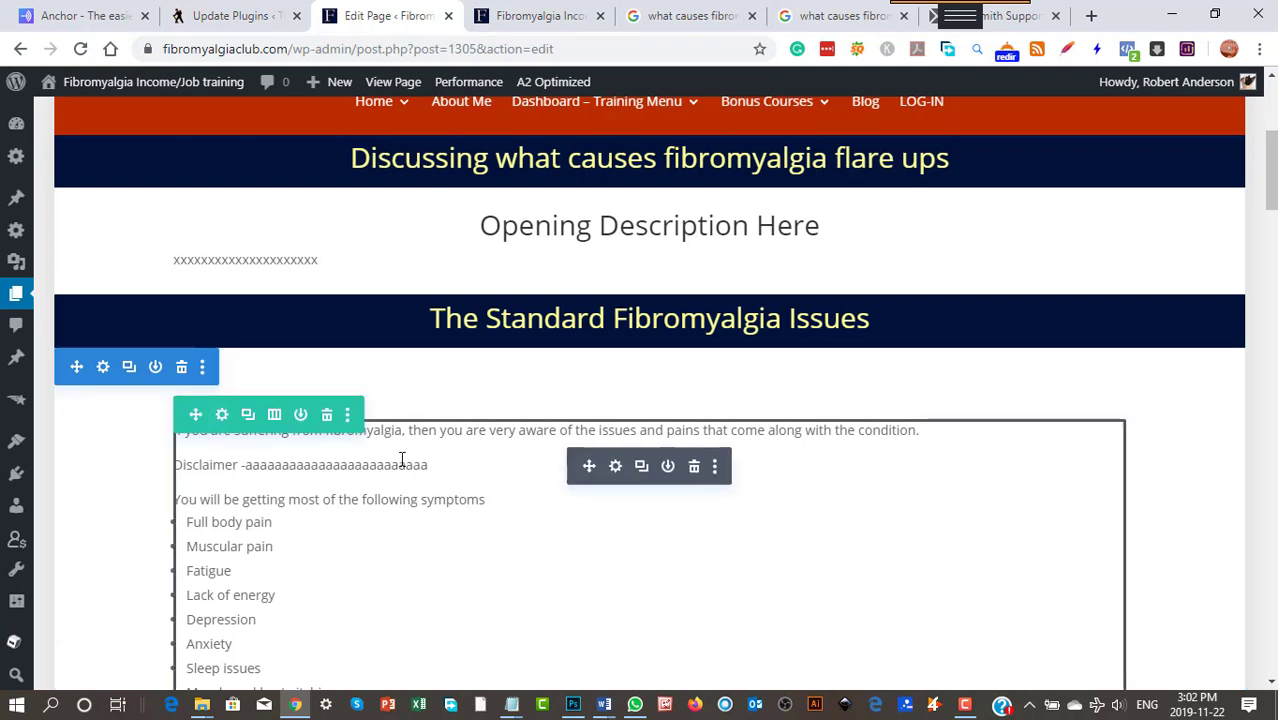
{"action": "left_click", "coordinate": [456, 472]}
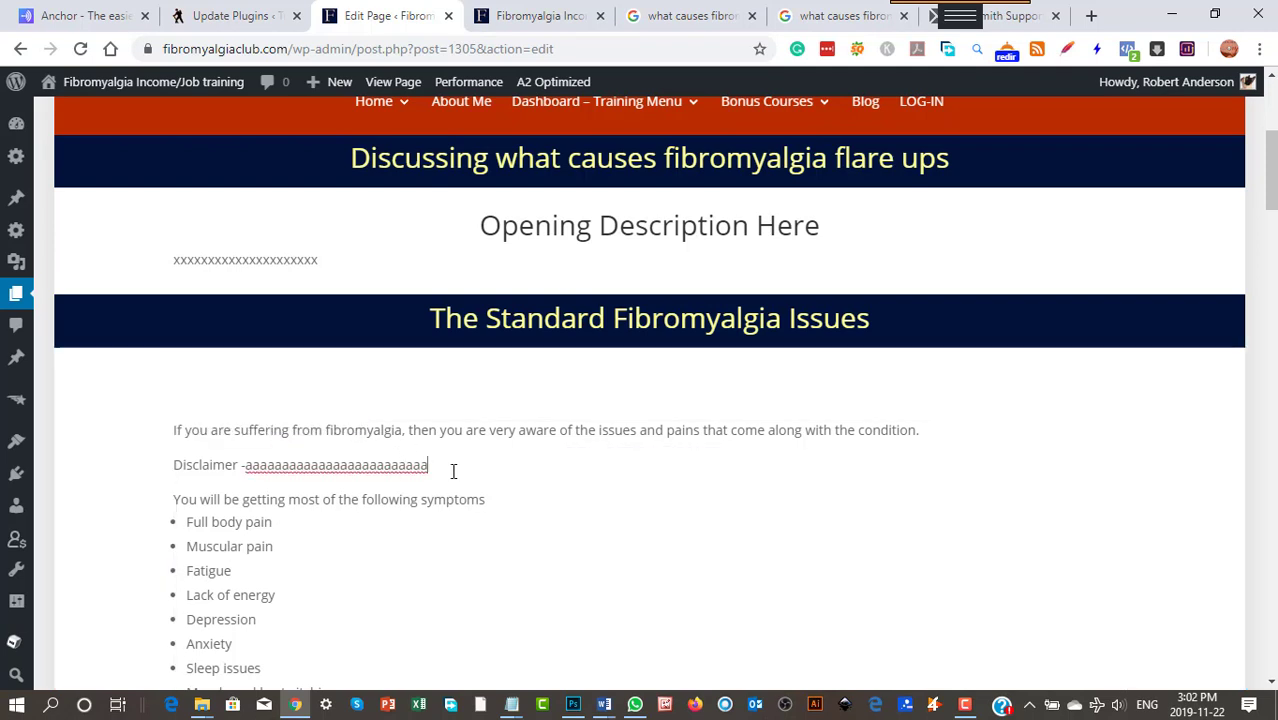
{"action": "left_click_drag", "start_coordinate": [452, 469], "coordinate": [162, 468]}
{"action": "right_click", "coordinate": [206, 470]}
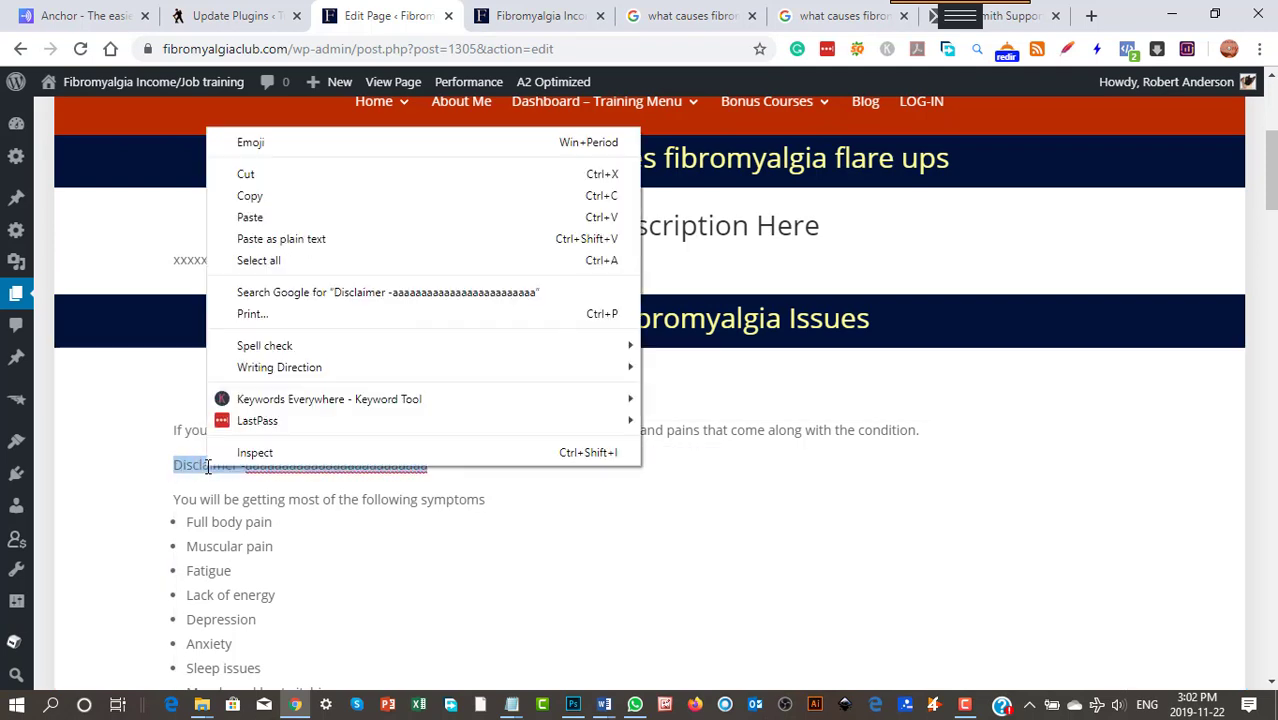
{"action": "left_click", "coordinate": [250, 175]}
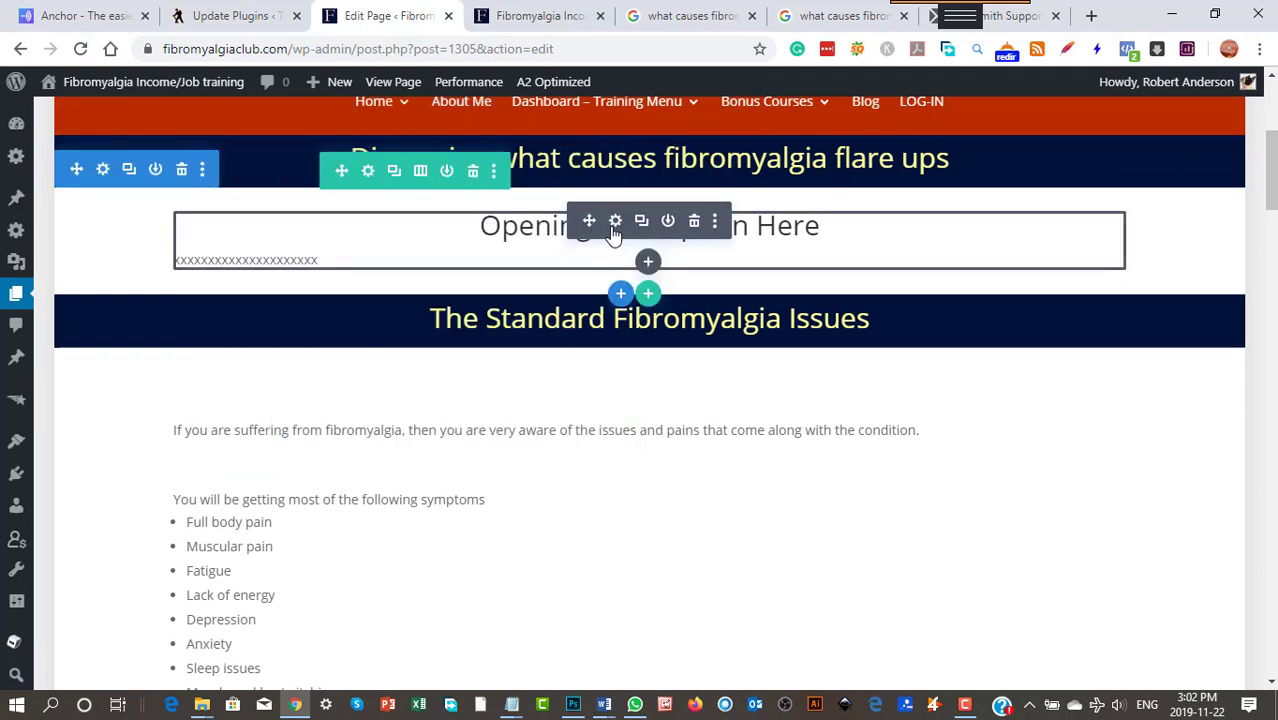
Replace the row of x placeholders in the Opening Description module with the cut Disclaimer line and save the module
{"action": "left_click", "coordinate": [615, 228]}
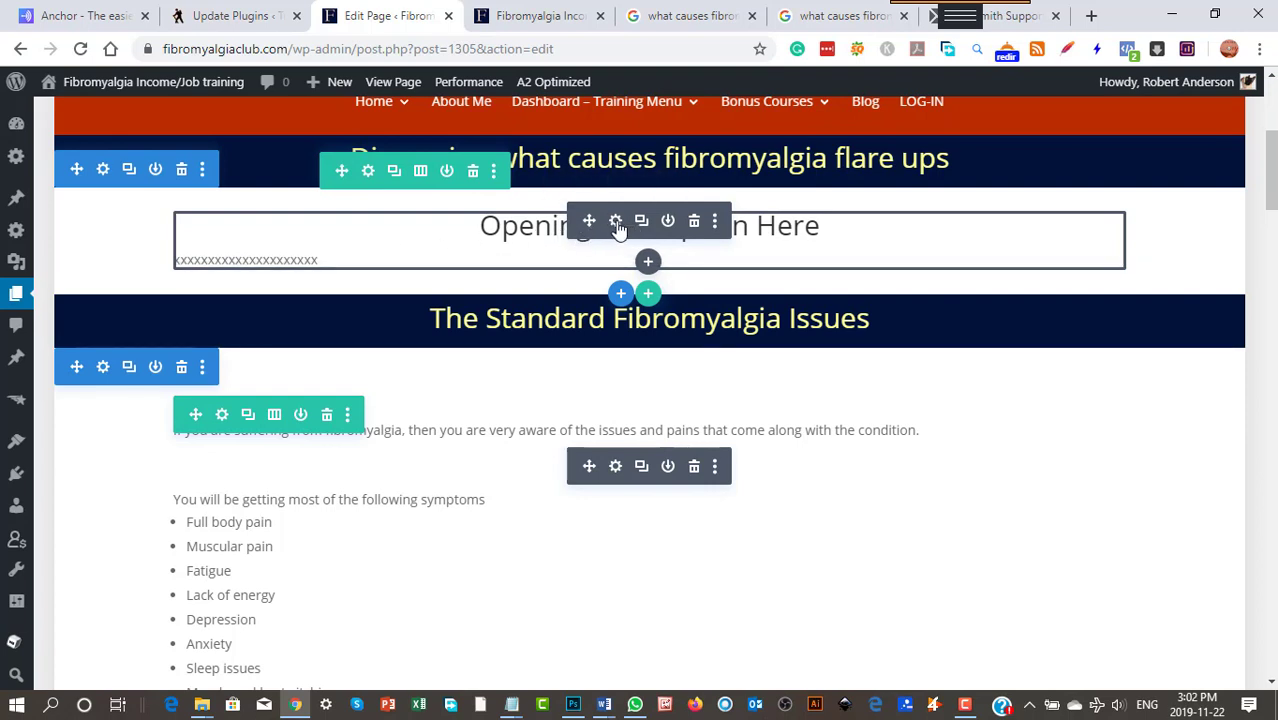
{"action": "left_click", "coordinate": [300, 258]}
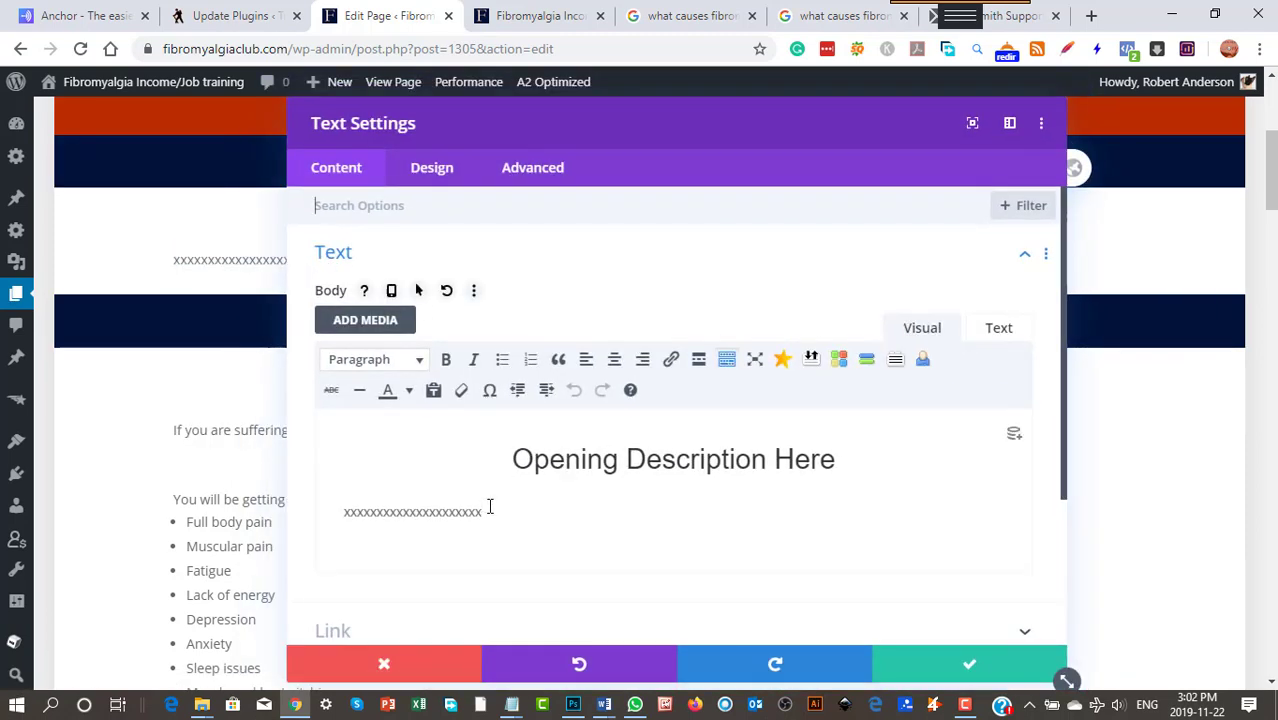
{"action": "left_click_drag", "start_coordinate": [488, 512], "coordinate": [314, 515]}
{"action": "right_click", "coordinate": [383, 515]}
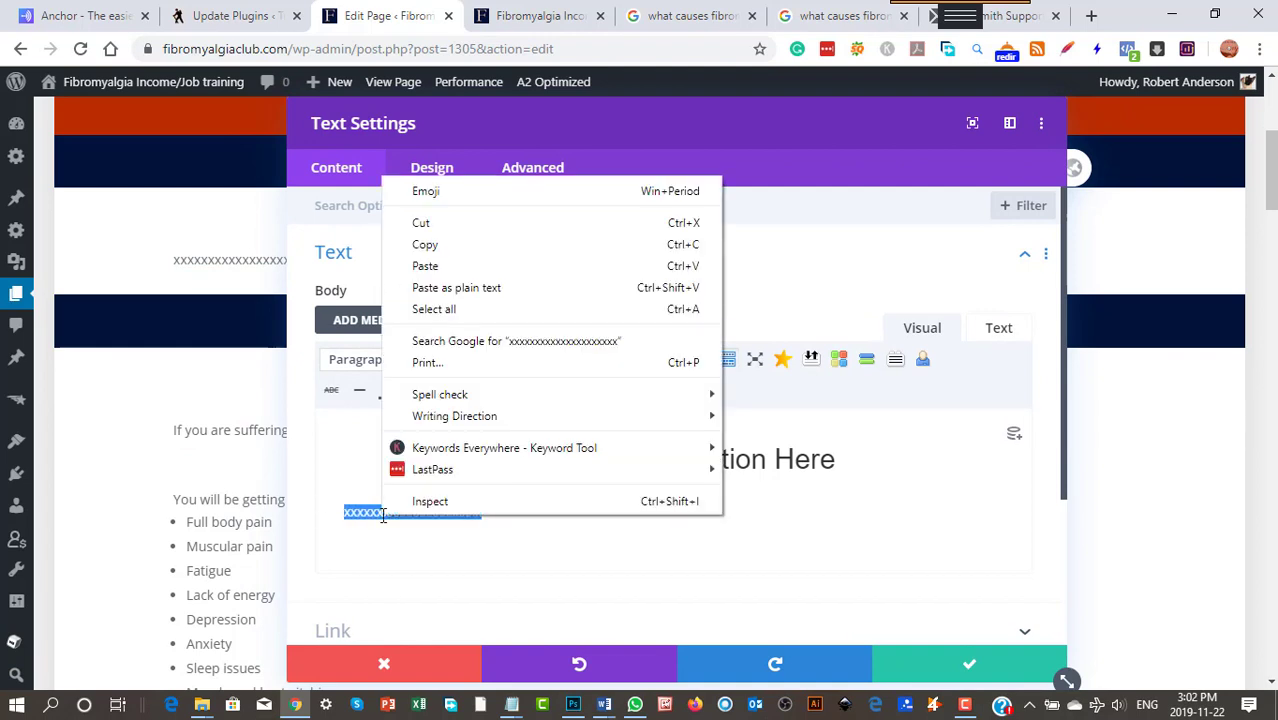
{"action": "left_click", "coordinate": [426, 266]}
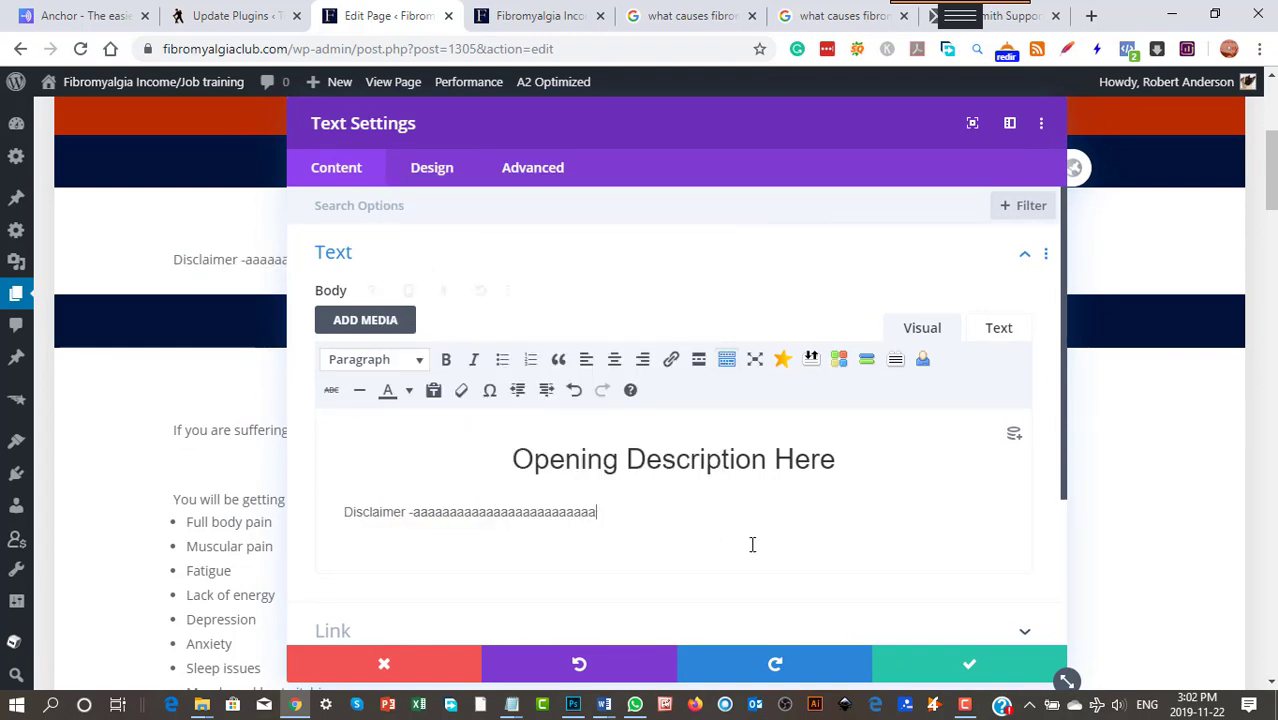
{"action": "left_click", "coordinate": [955, 650]}
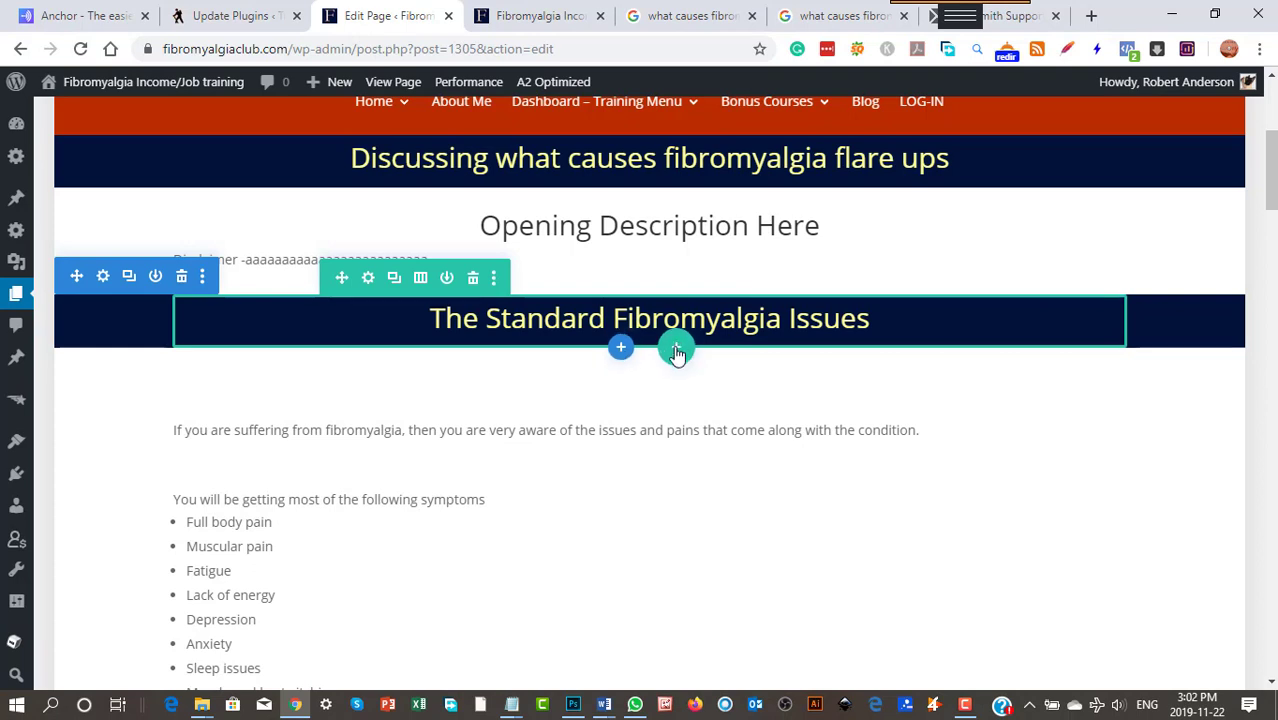
Insert a regular section with a row of two equal columns directly below The Standard Fibromyalgia Issues banner
{"action": "left_click", "coordinate": [621, 349]}
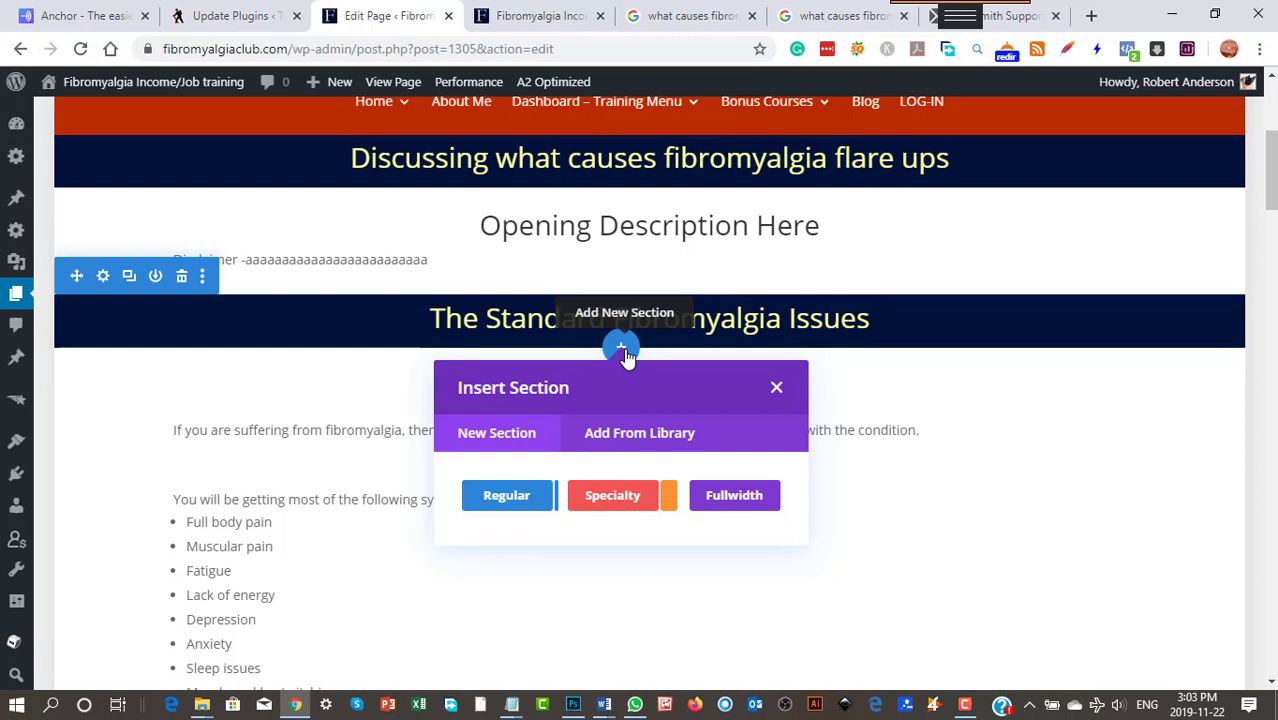
{"action": "left_click", "coordinate": [521, 500]}
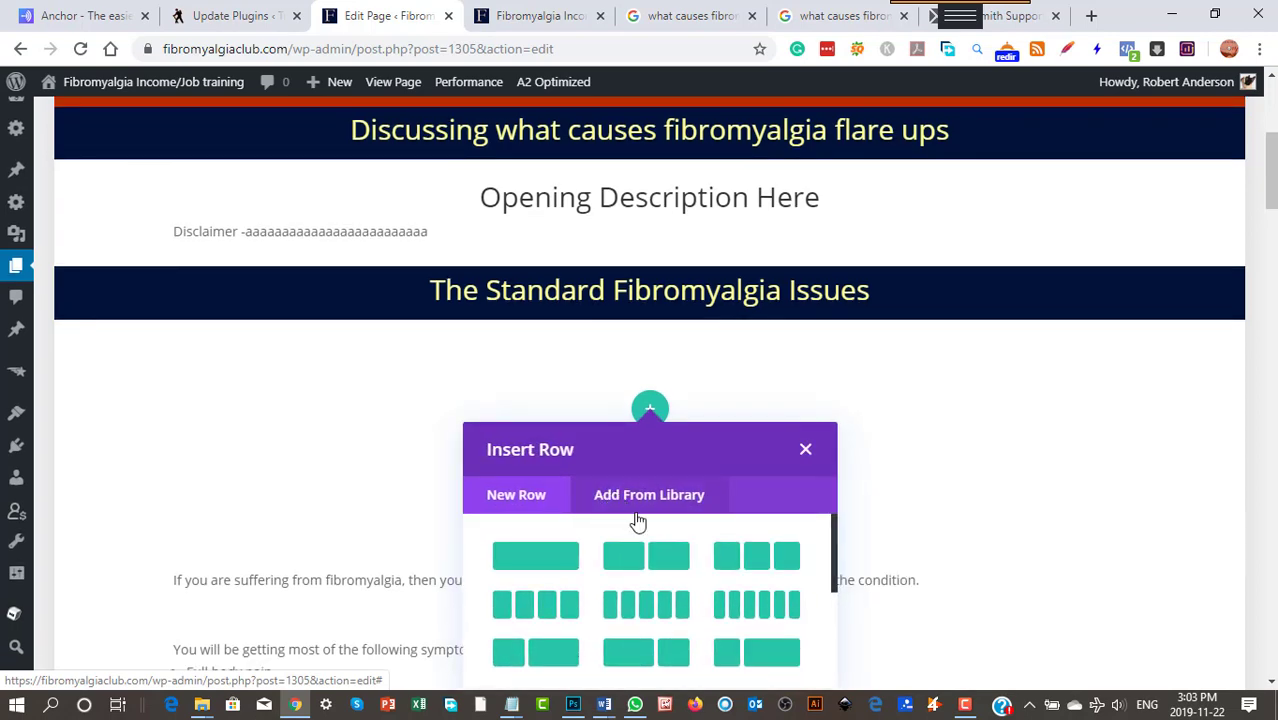
{"action": "left_click", "coordinate": [667, 566]}
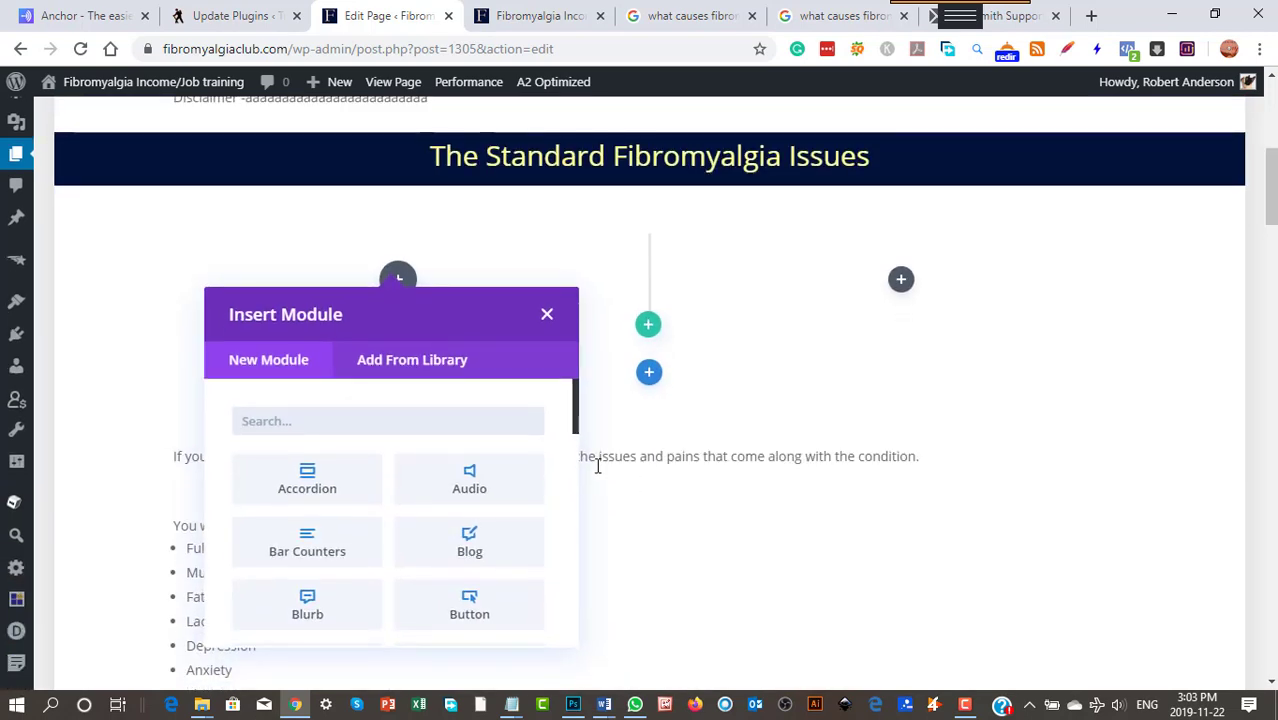
Duplicate the heading module inside The Standard Fibromyalgia Issues banner and delete the copy
{"action": "left_click", "coordinate": [547, 318]}
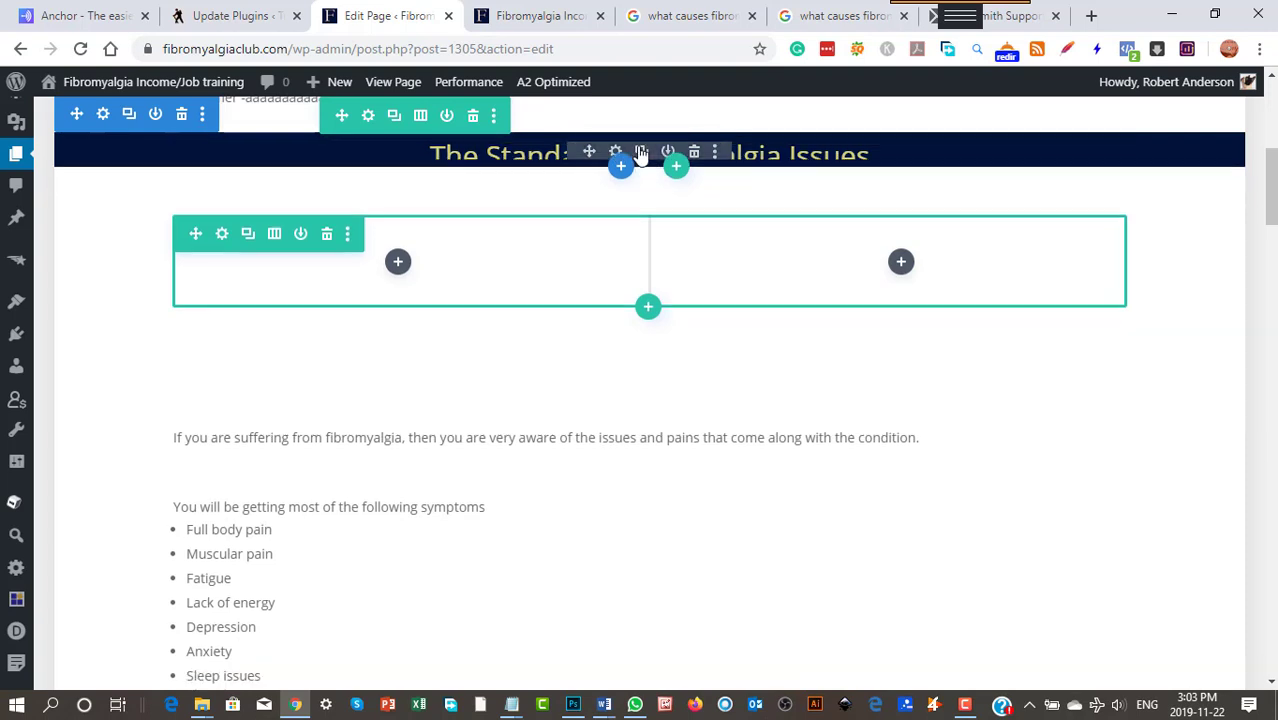
{"action": "scroll", "coordinate": [682, 348], "scroll_direction": "up", "scroll_amount": 1}
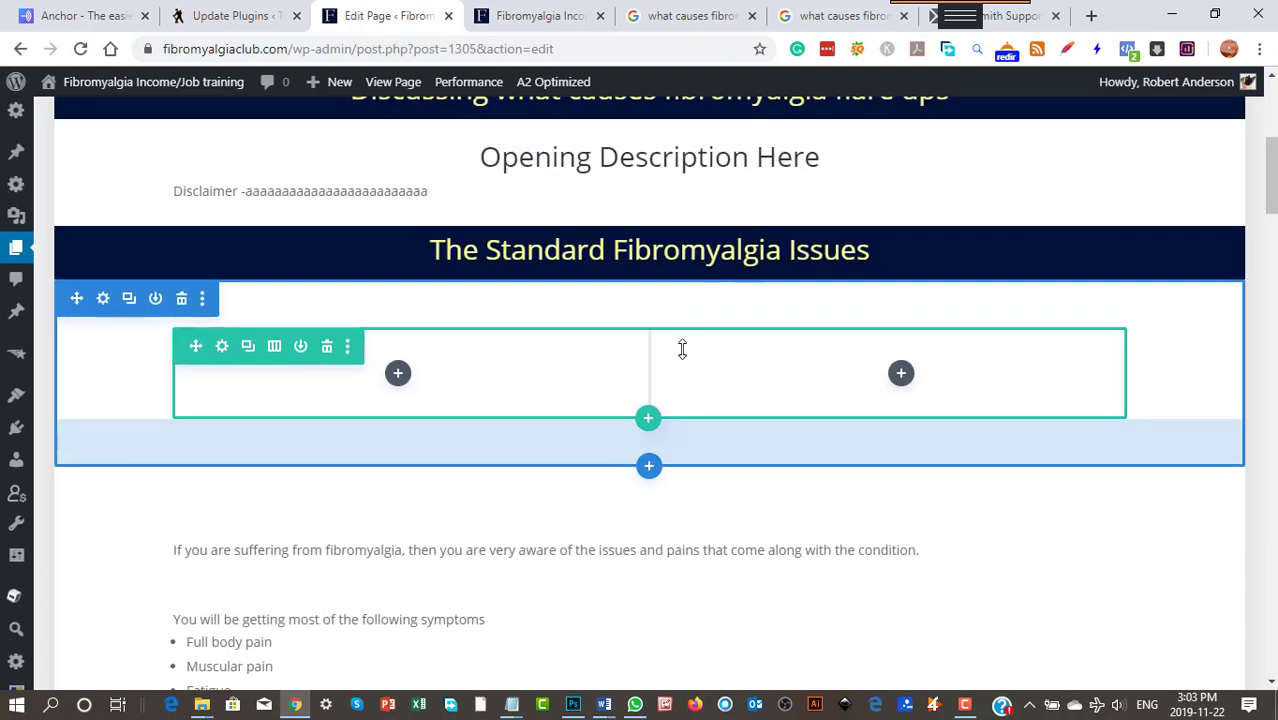
{"action": "scroll", "coordinate": [681, 346], "scroll_direction": "up", "scroll_amount": 1}
{"action": "scroll", "coordinate": [684, 340], "scroll_direction": "up", "scroll_amount": 1}
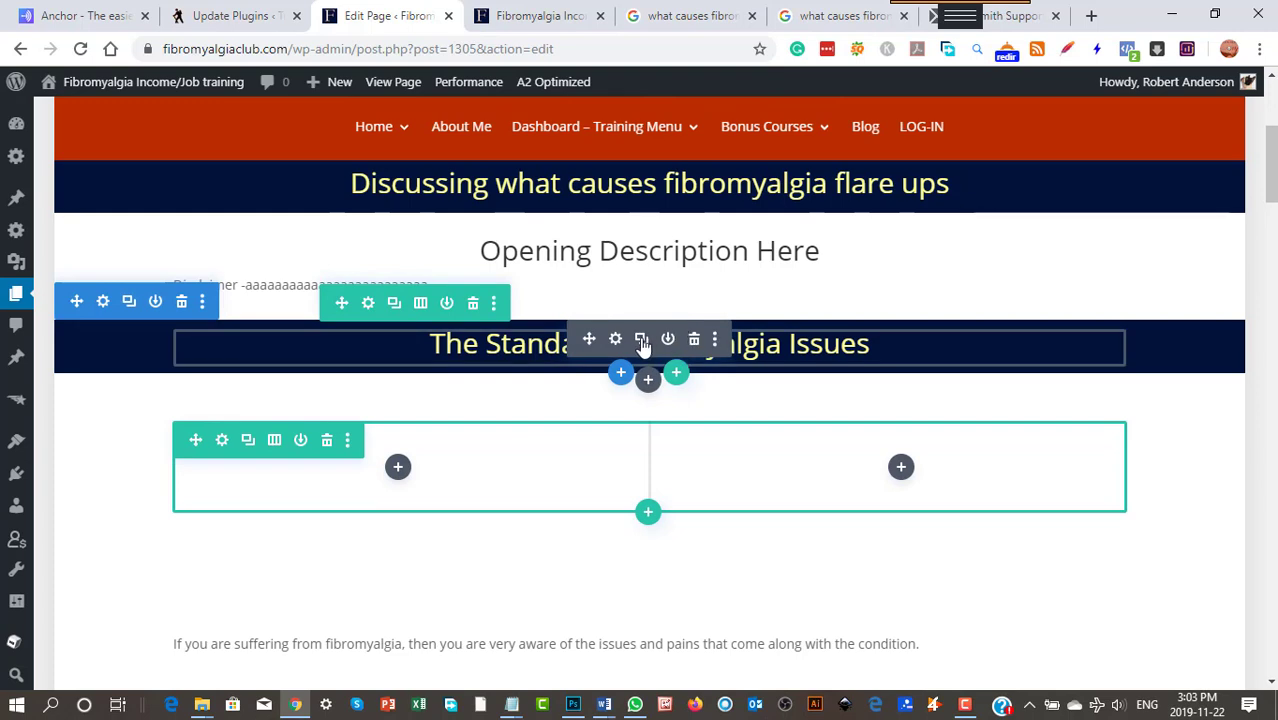
{"action": "left_click", "coordinate": [641, 343]}
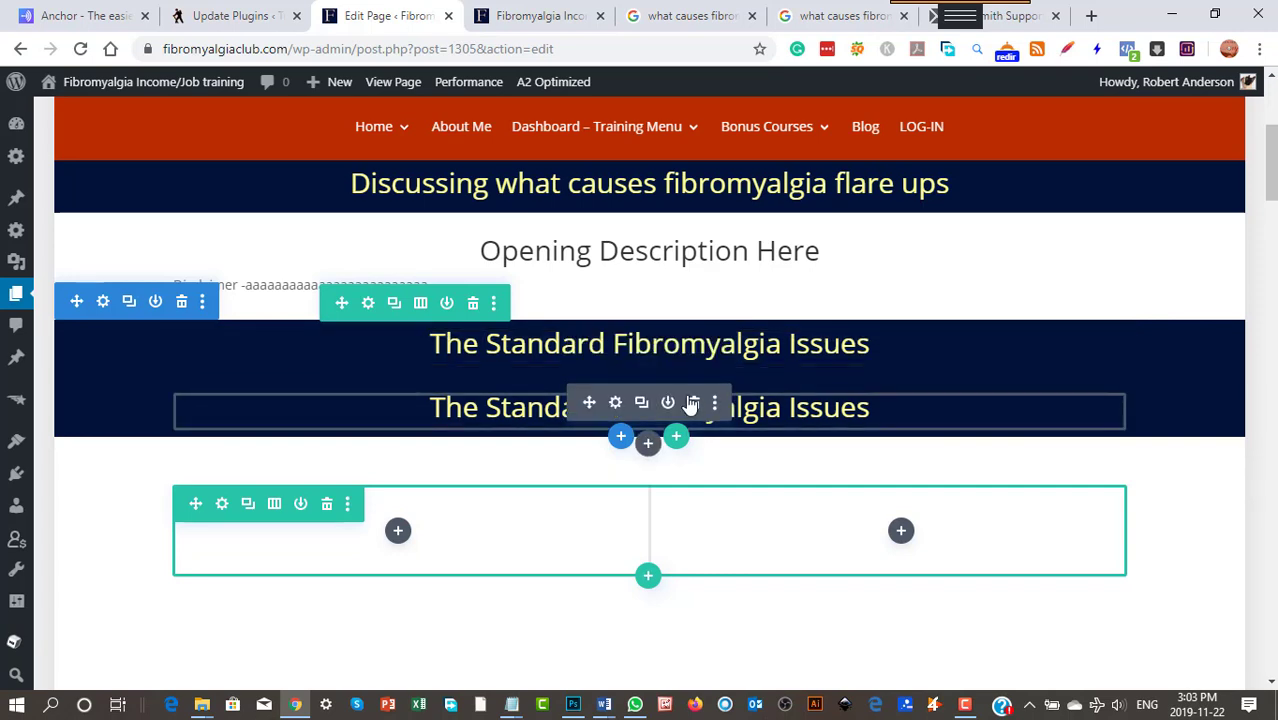
{"action": "left_click", "coordinate": [695, 403]}
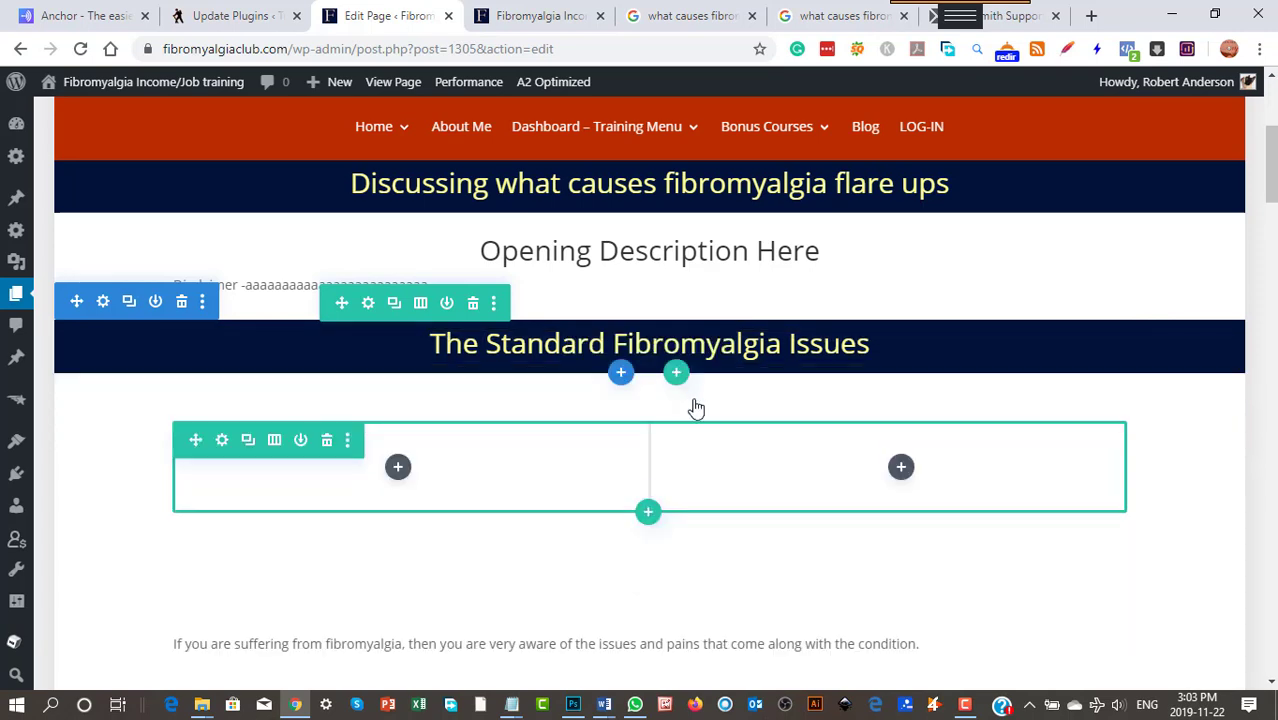
Duplicate The Standard Fibromyalgia Issues banner section and place the copy directly below the two-column section
{"action": "left_click", "coordinate": [129, 303]}
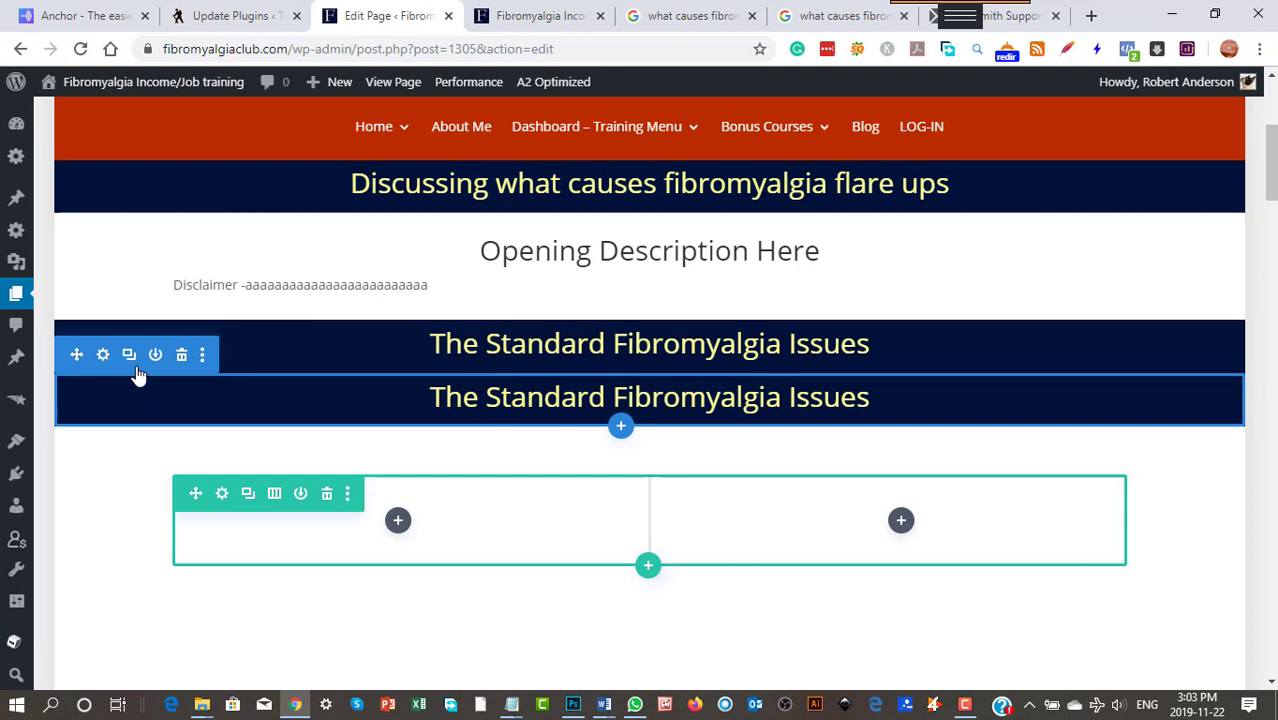
{"action": "left_click", "coordinate": [181, 354]}
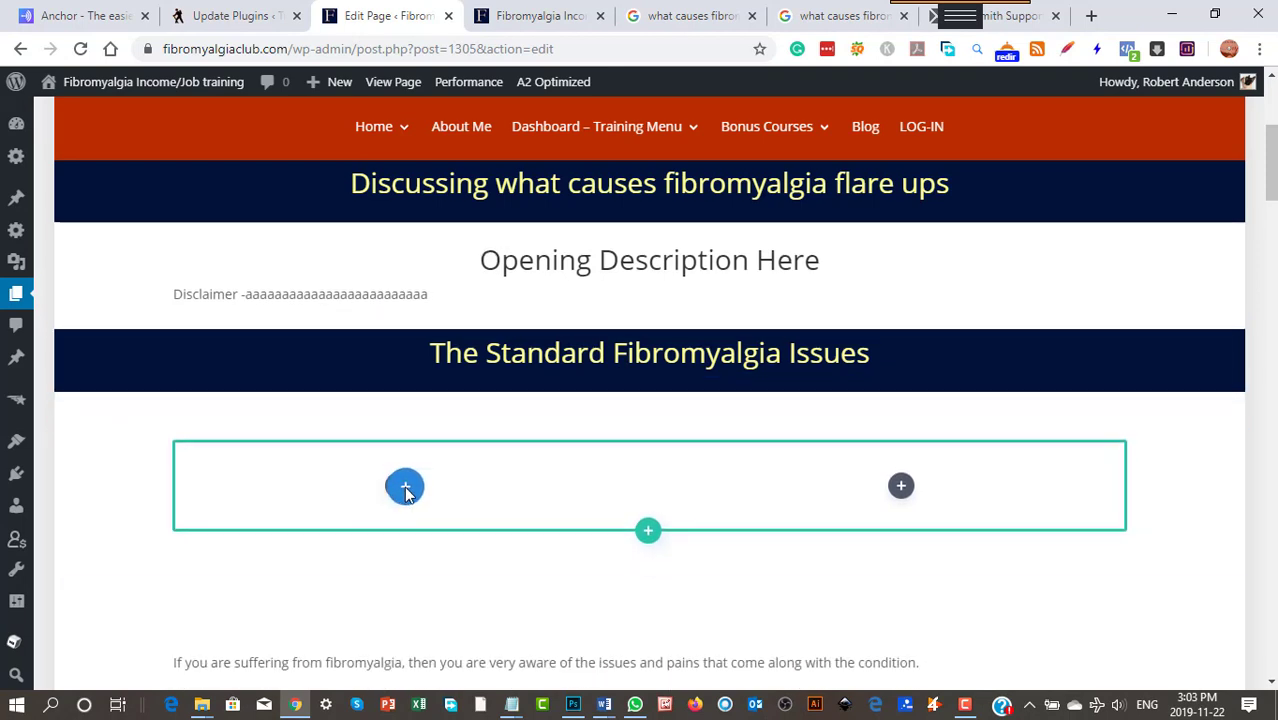
{"action": "key", "text": "ctrl+z"}
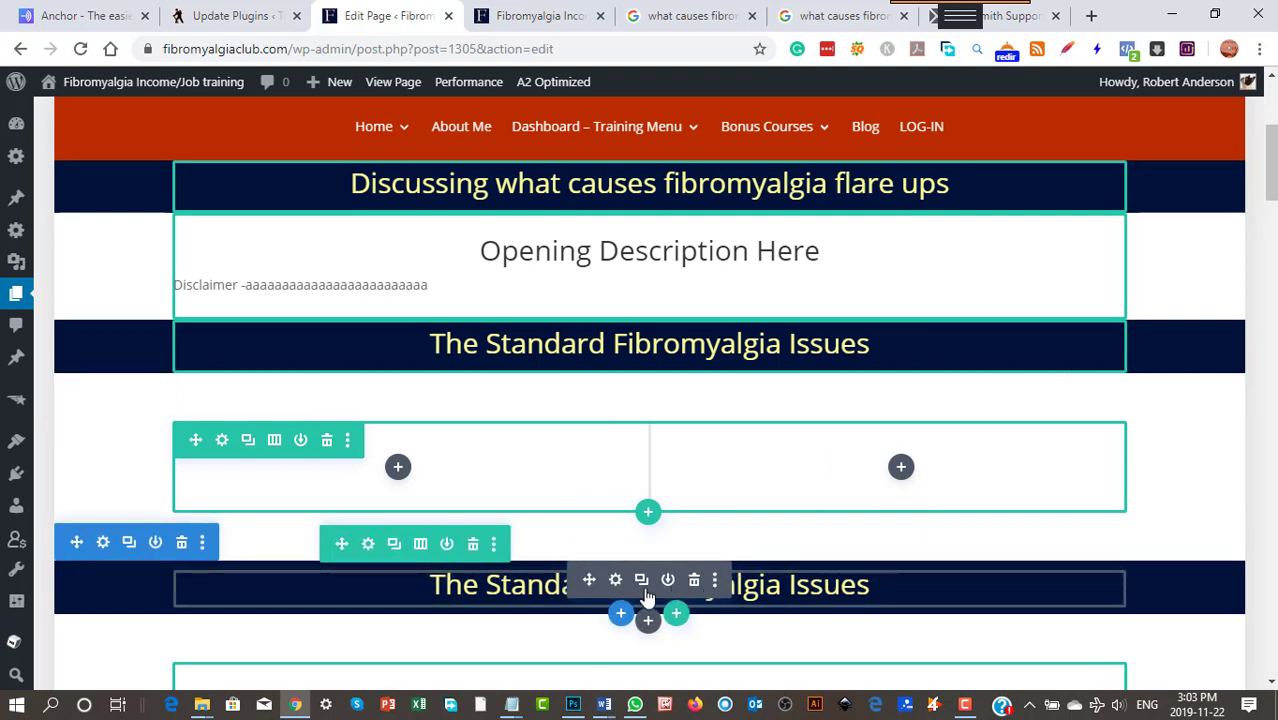
Move the heading module from the copied banner into the first column of the two-column row
{"action": "left_click_drag", "start_coordinate": [603, 598], "coordinate": [432, 471]}
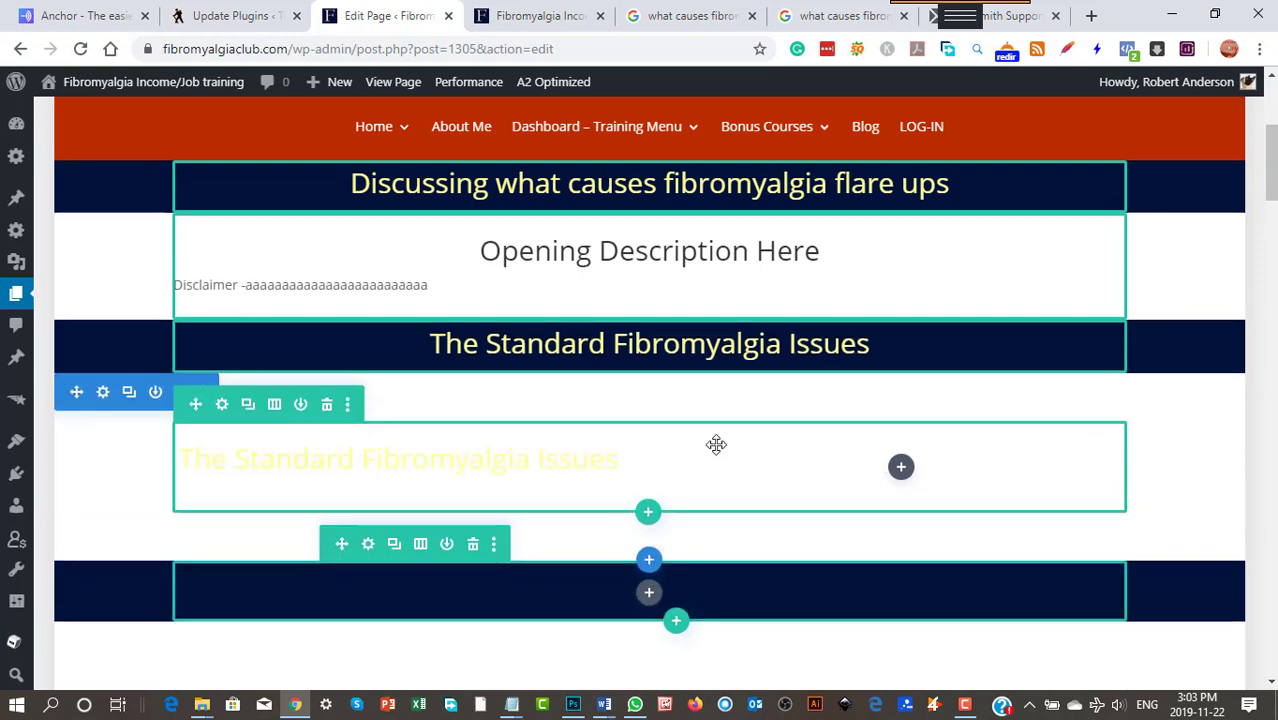
{"action": "scroll", "coordinate": [704, 444], "scroll_direction": "down", "scroll_amount": 2}
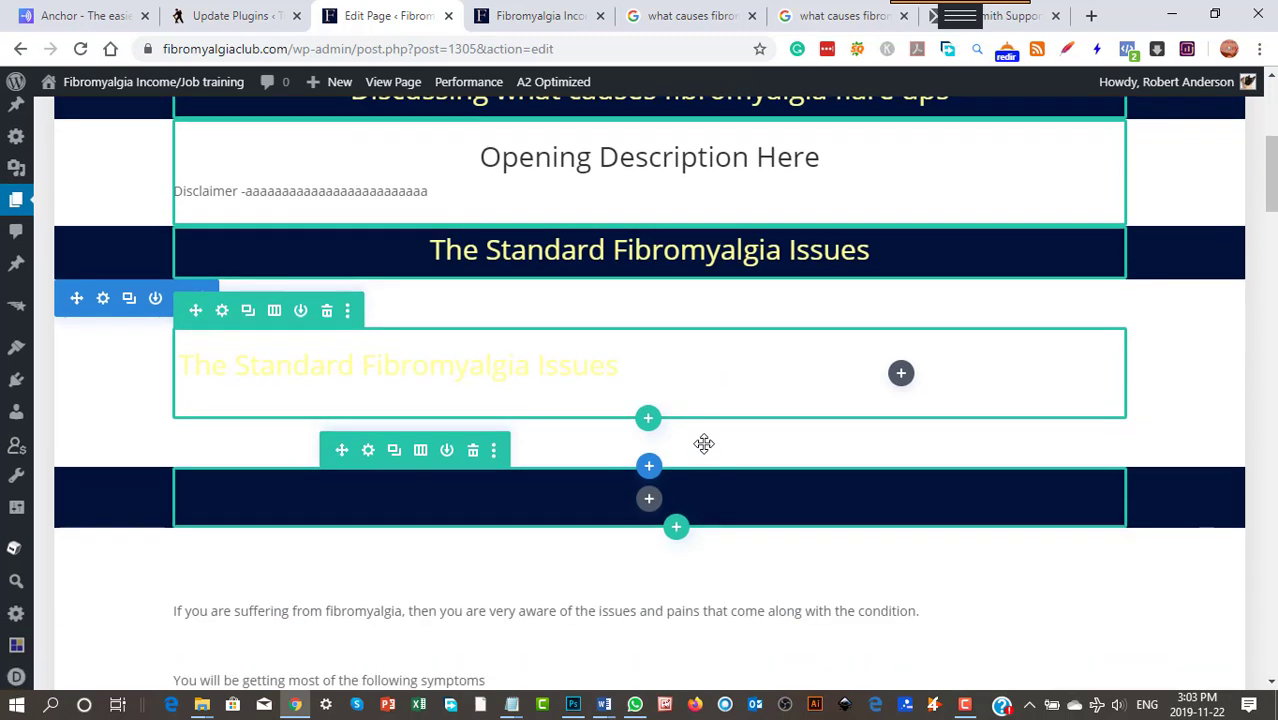
{"action": "scroll", "coordinate": [704, 442], "scroll_direction": "up", "scroll_amount": 1}
{"action": "scroll", "coordinate": [704, 442], "scroll_direction": "up", "scroll_amount": 2}
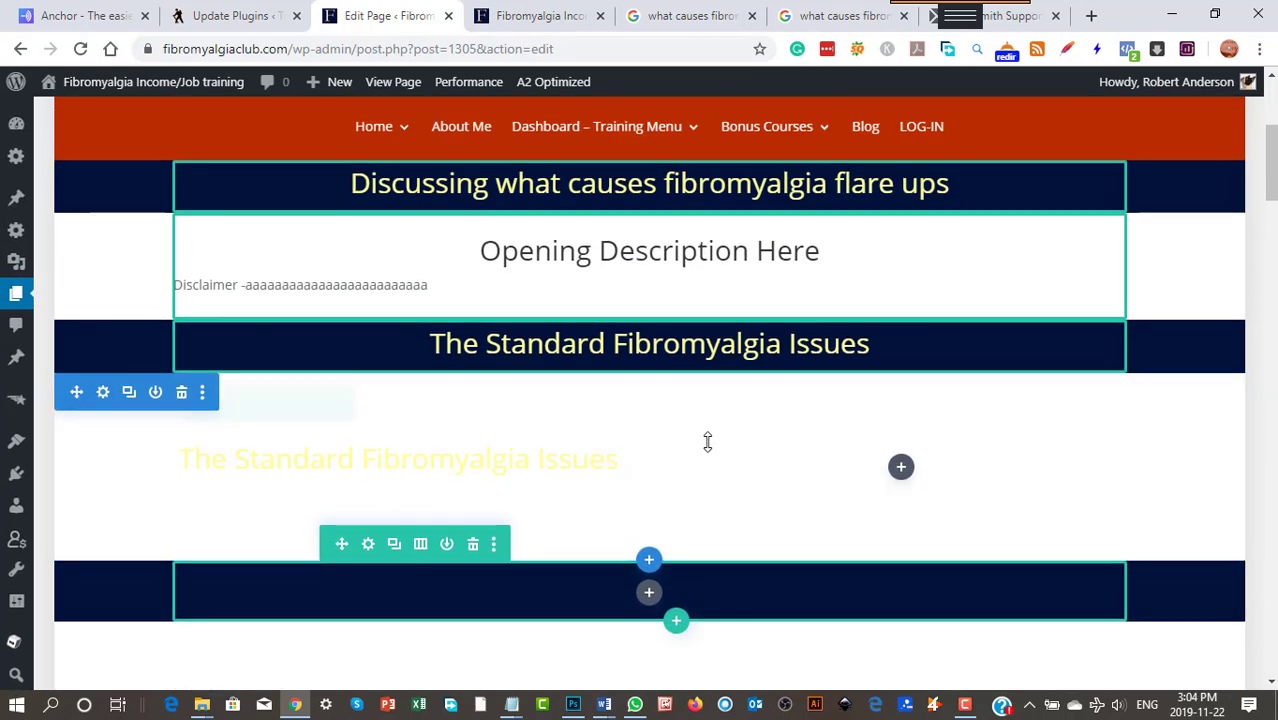
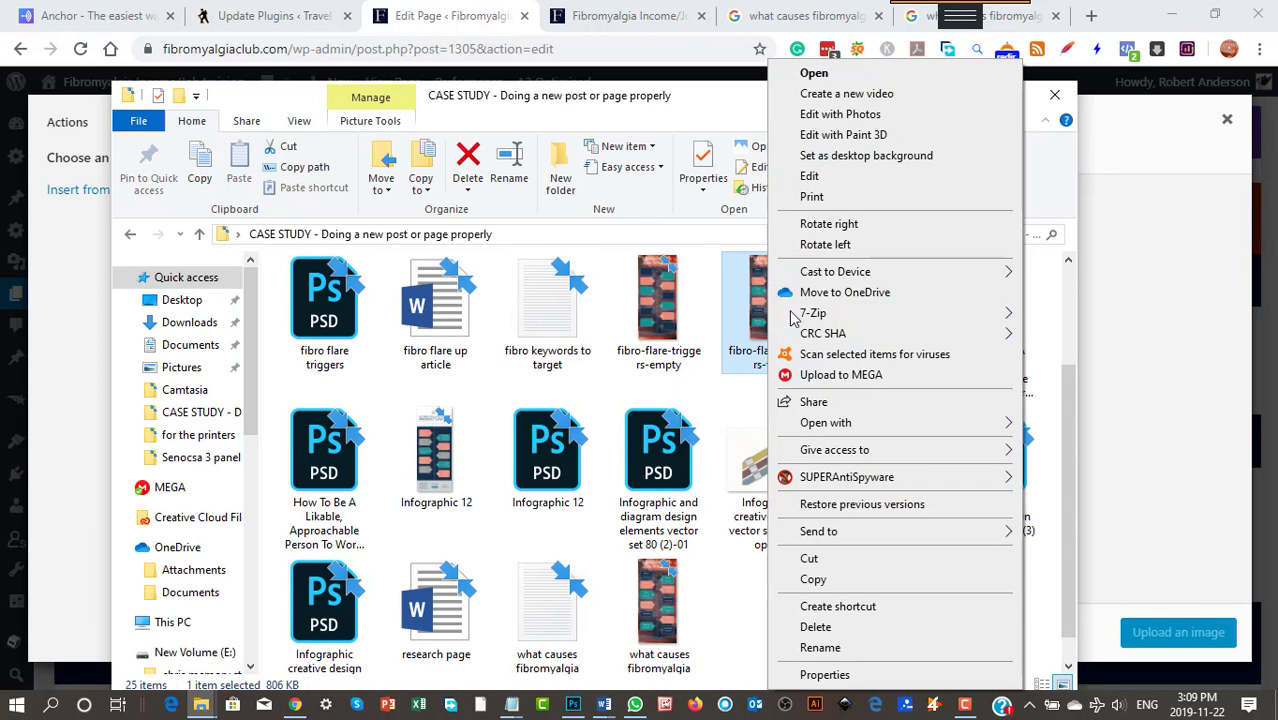
Examine the file details of the images fibro-flare-triggers-final and what causes fibromyalgia flare ups, including their size and dimensions
{"action": "left_click", "coordinate": [830, 673]}
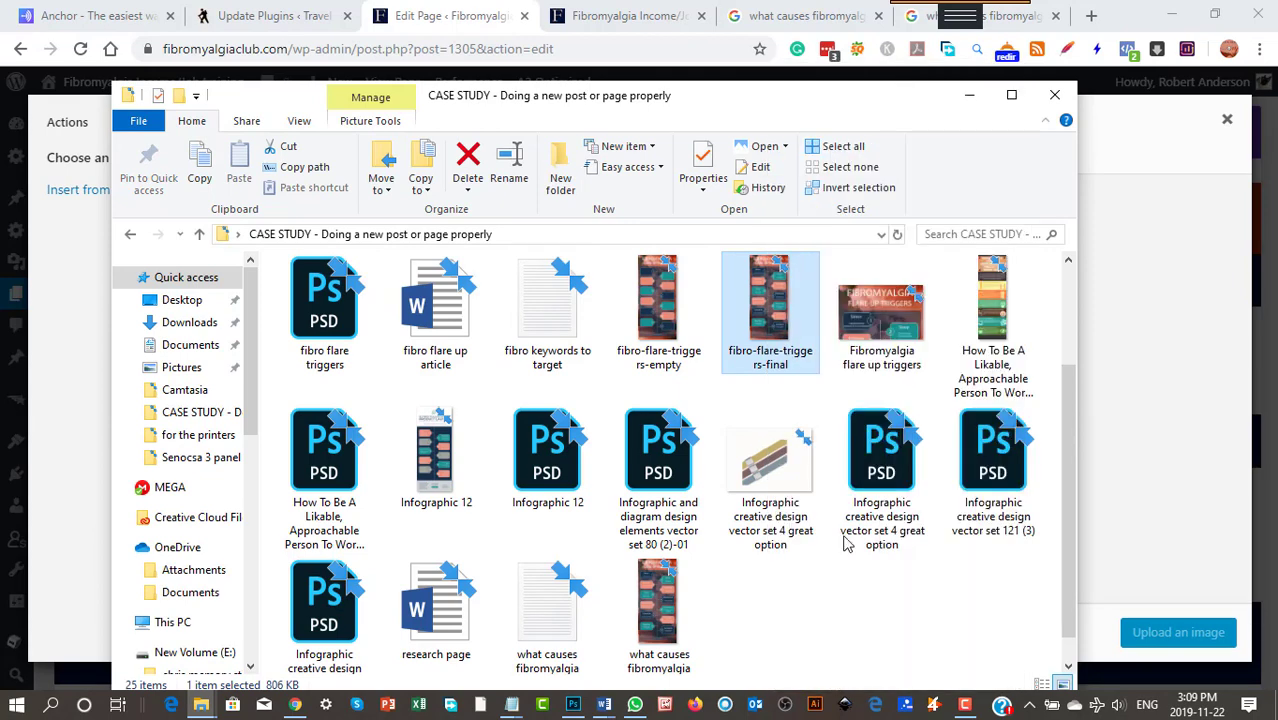
{"action": "left_click", "coordinate": [895, 249]}
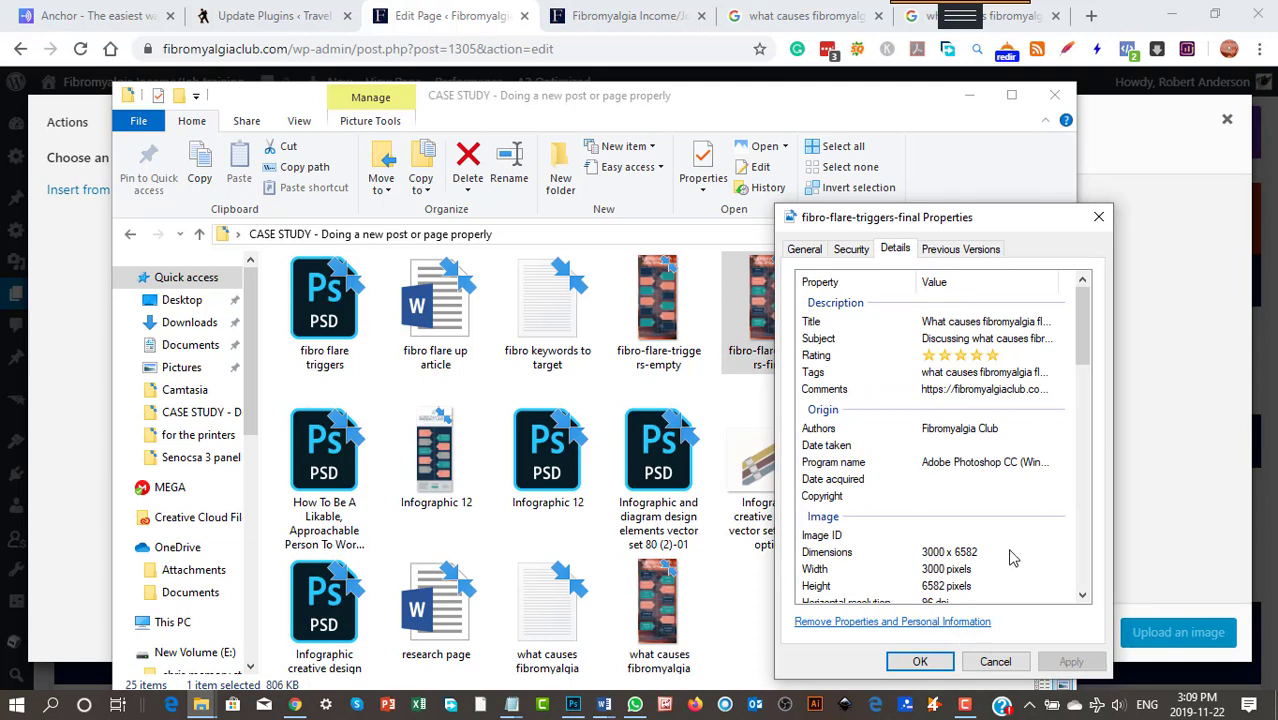
{"action": "left_click", "coordinate": [1098, 217]}
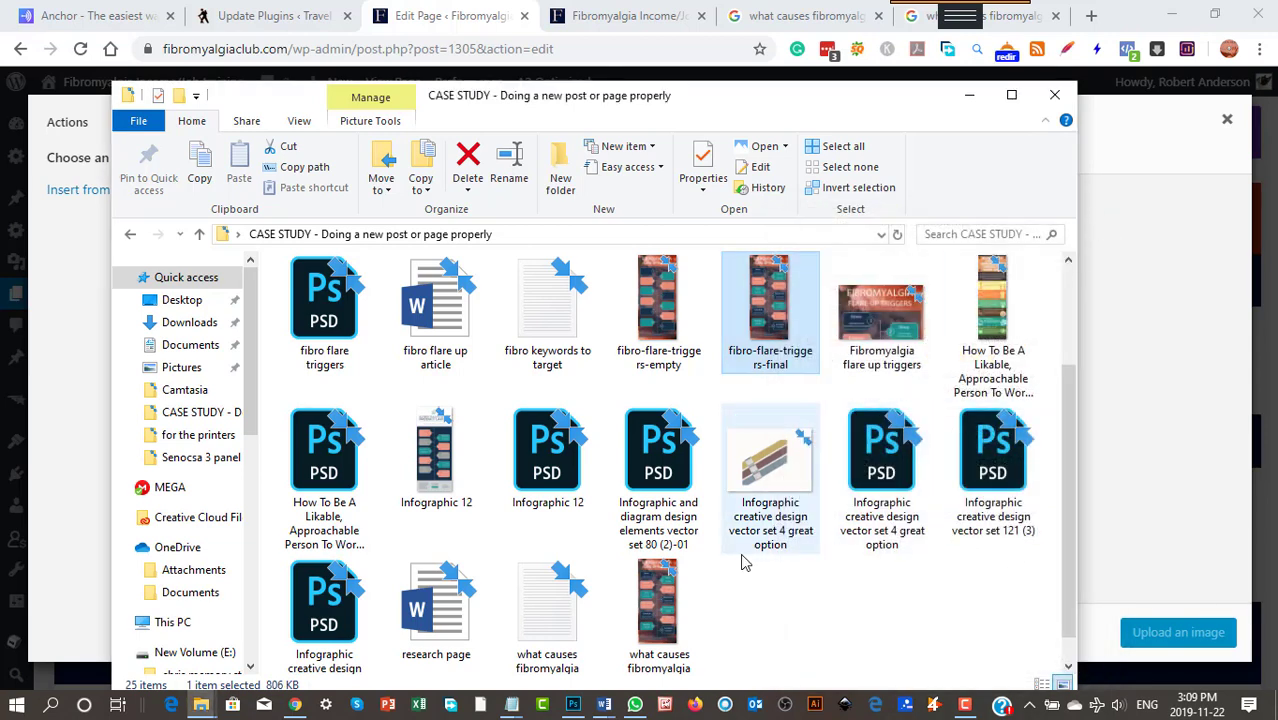
{"action": "right_click", "coordinate": [674, 600]}
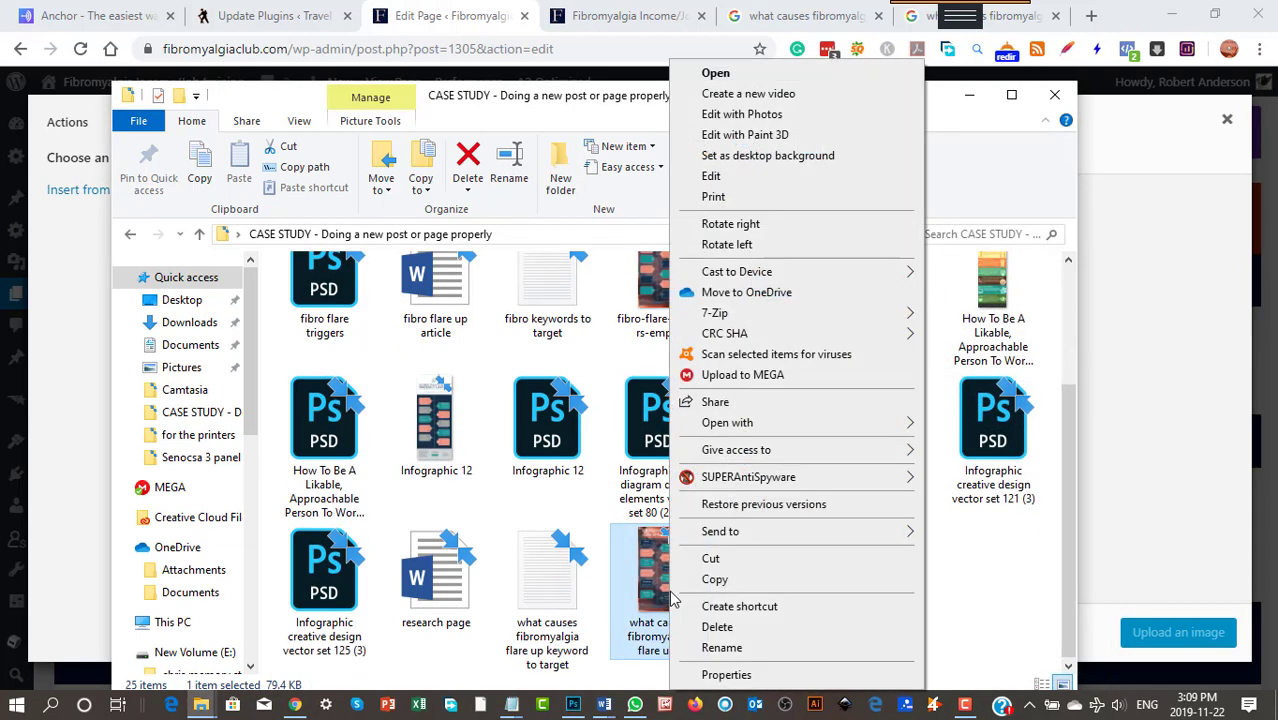
{"action": "left_click", "coordinate": [745, 676]}
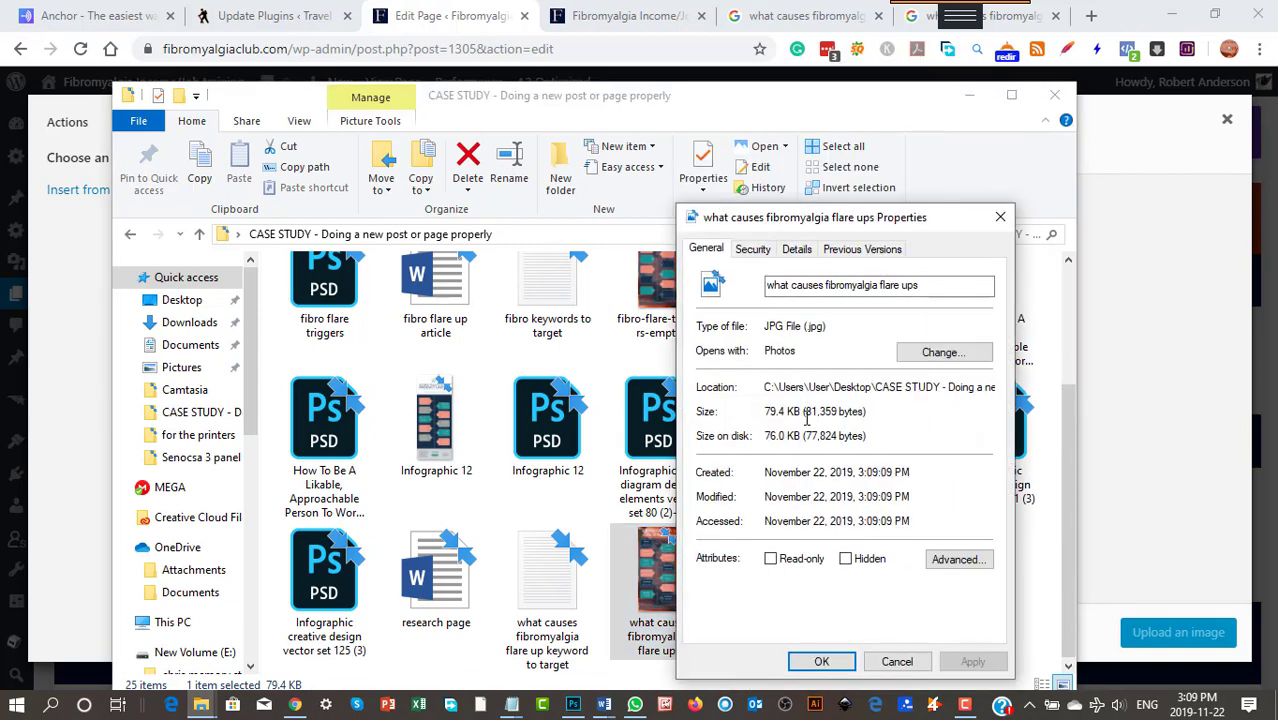
{"action": "left_click", "coordinate": [797, 249]}
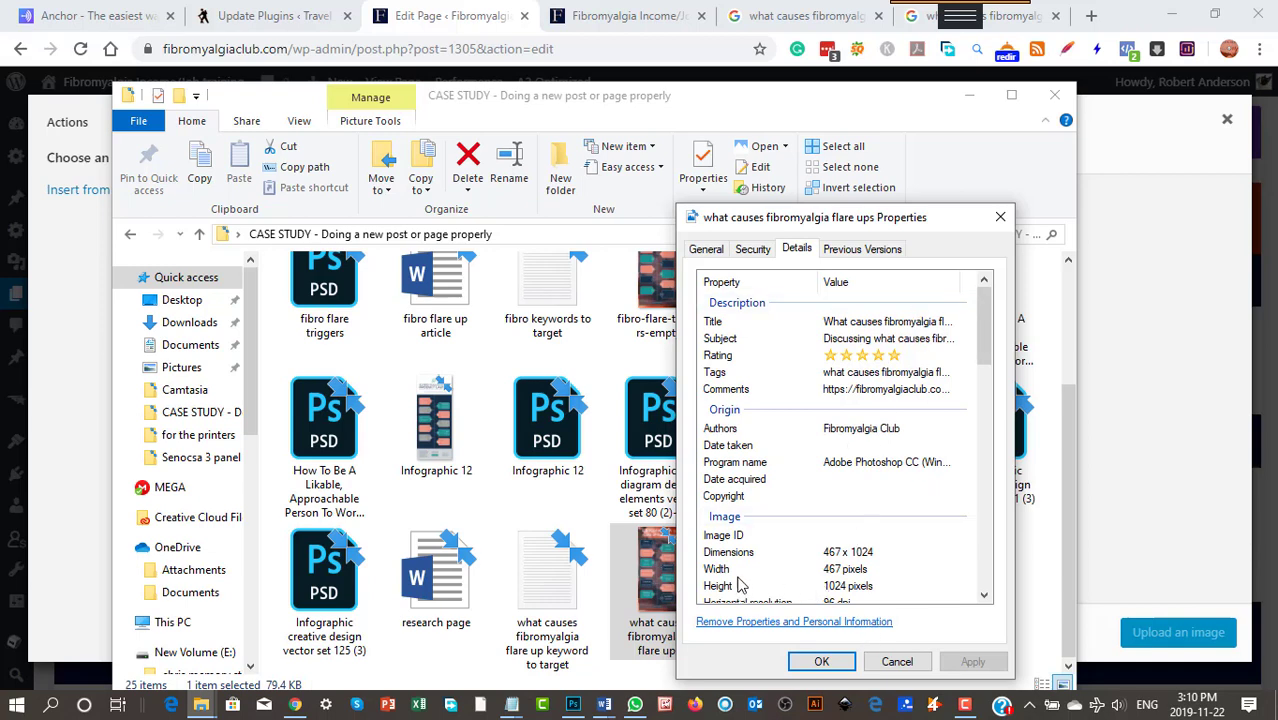
{"action": "left_click", "coordinate": [999, 217]}
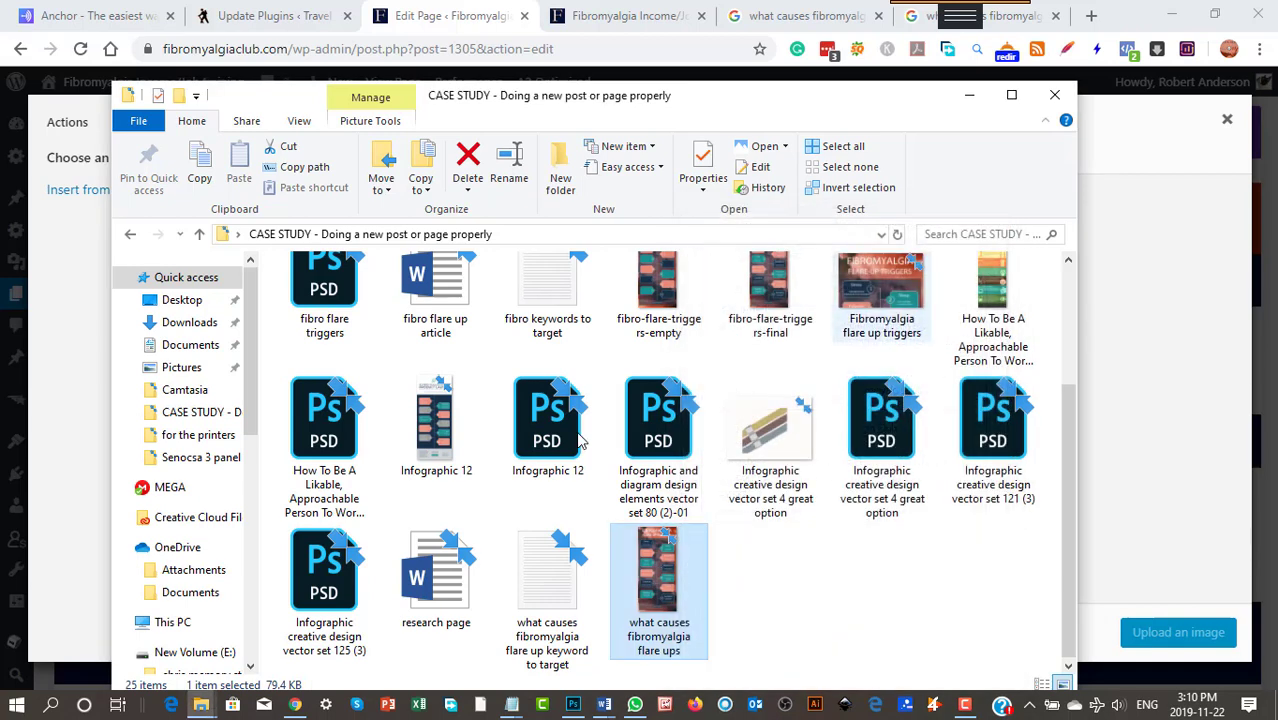
Upload the image what causes fibromyalgia flare ups from the CASE STUDY folder to the media library
{"action": "left_click", "coordinate": [713, 585]}
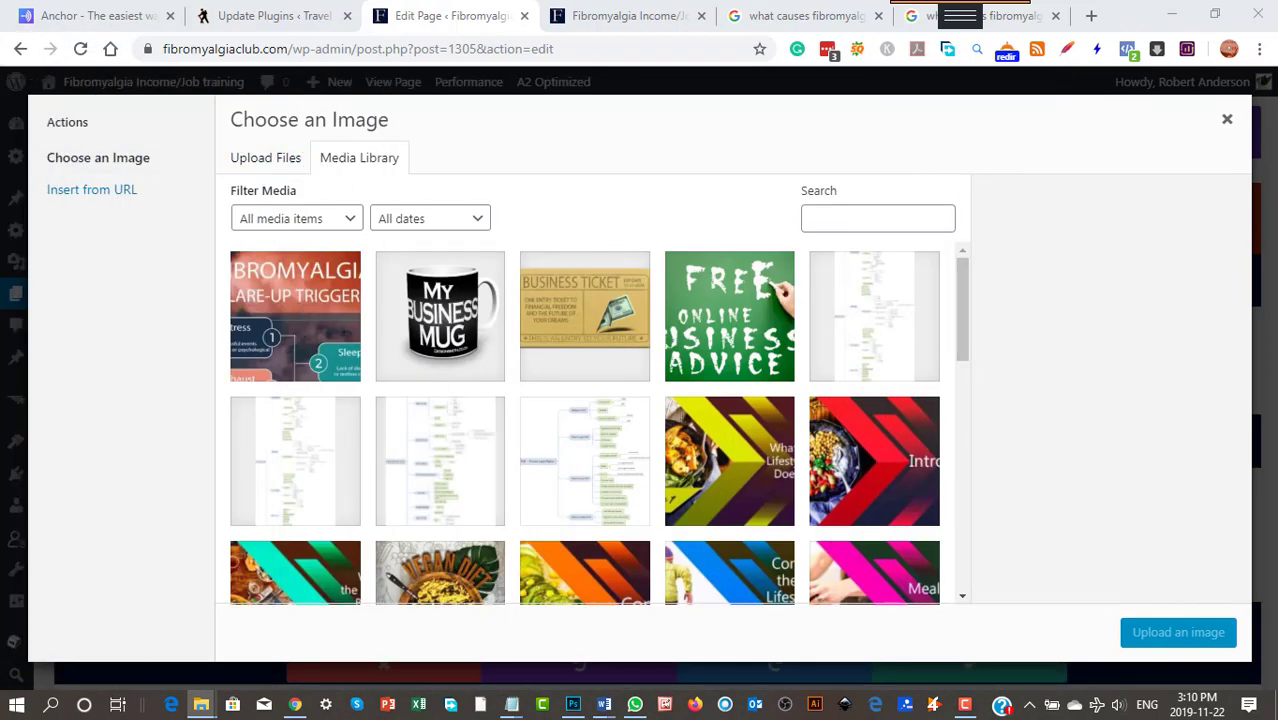
{"action": "left_click_drag", "start_coordinate": [714, 440], "coordinate": [313, 334]}
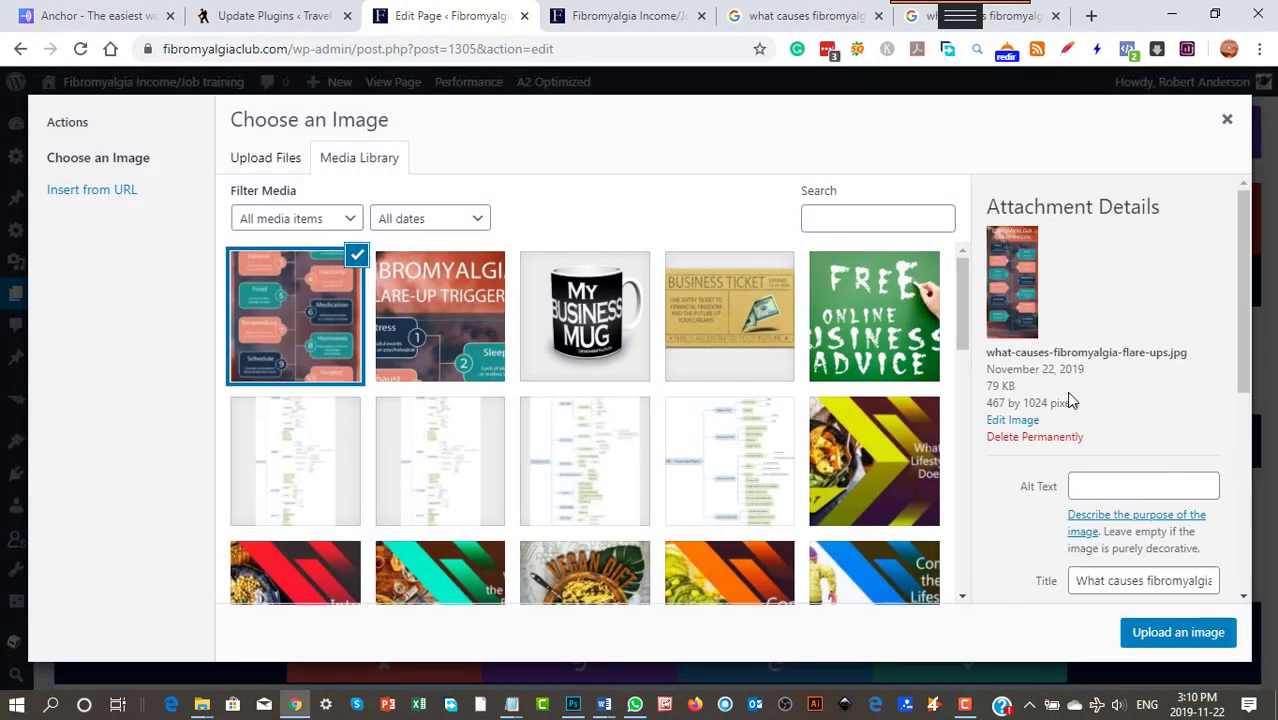
Move the caption text "What causes fibromyalgia flare ups?" of the uploaded image into its Alt Text, leaving the caption empty
{"action": "scroll", "coordinate": [1175, 497], "scroll_direction": "down", "scroll_amount": 2}
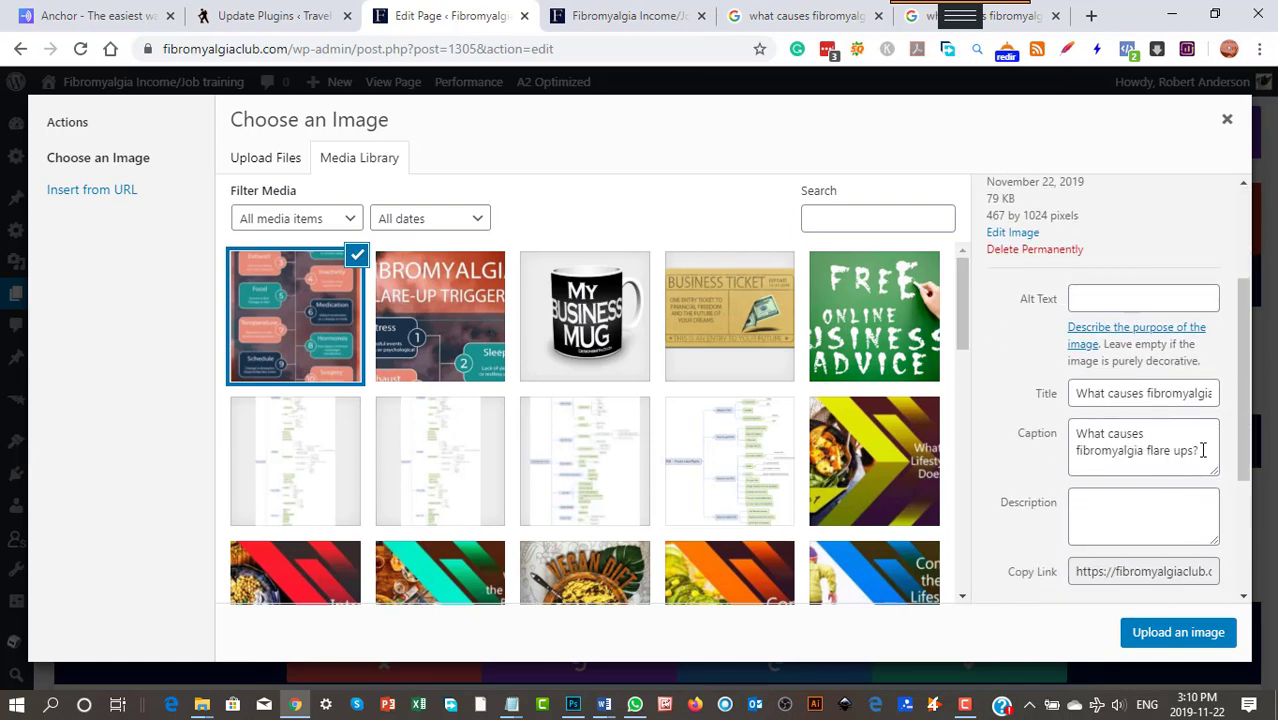
{"action": "left_click_drag", "start_coordinate": [1203, 450], "coordinate": [1064, 434]}
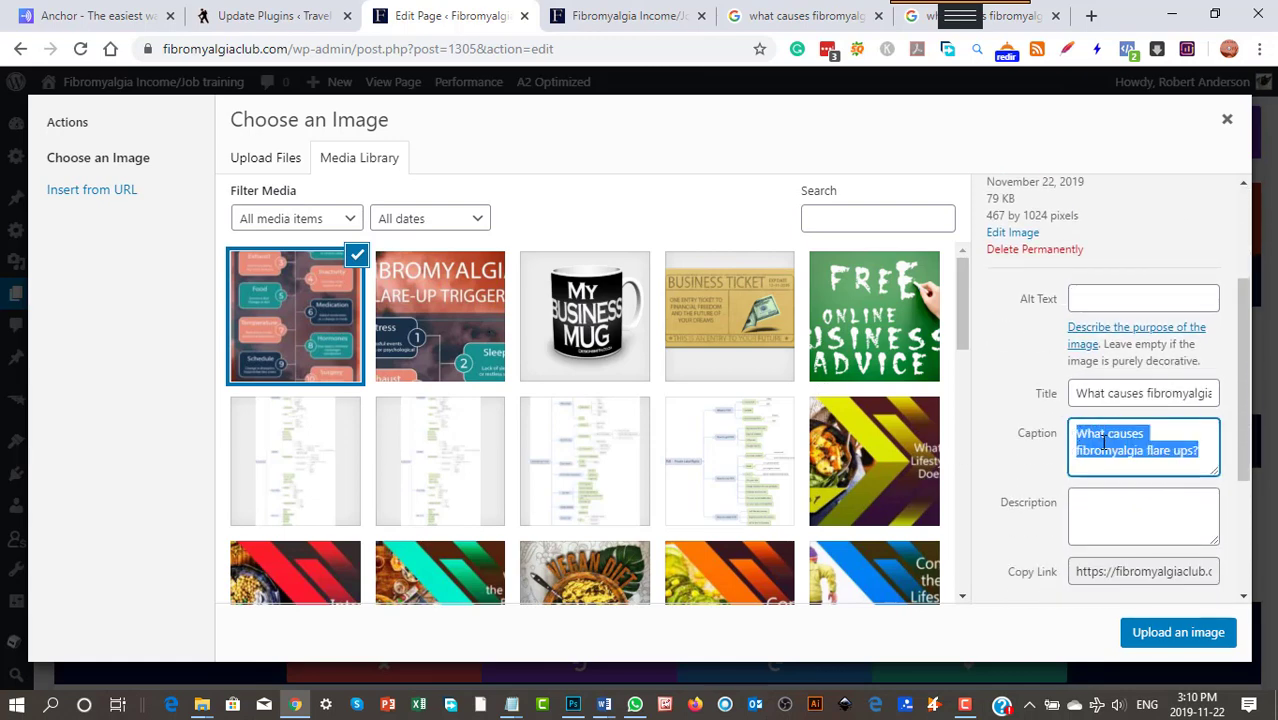
{"action": "right_click", "coordinate": [1104, 442]}
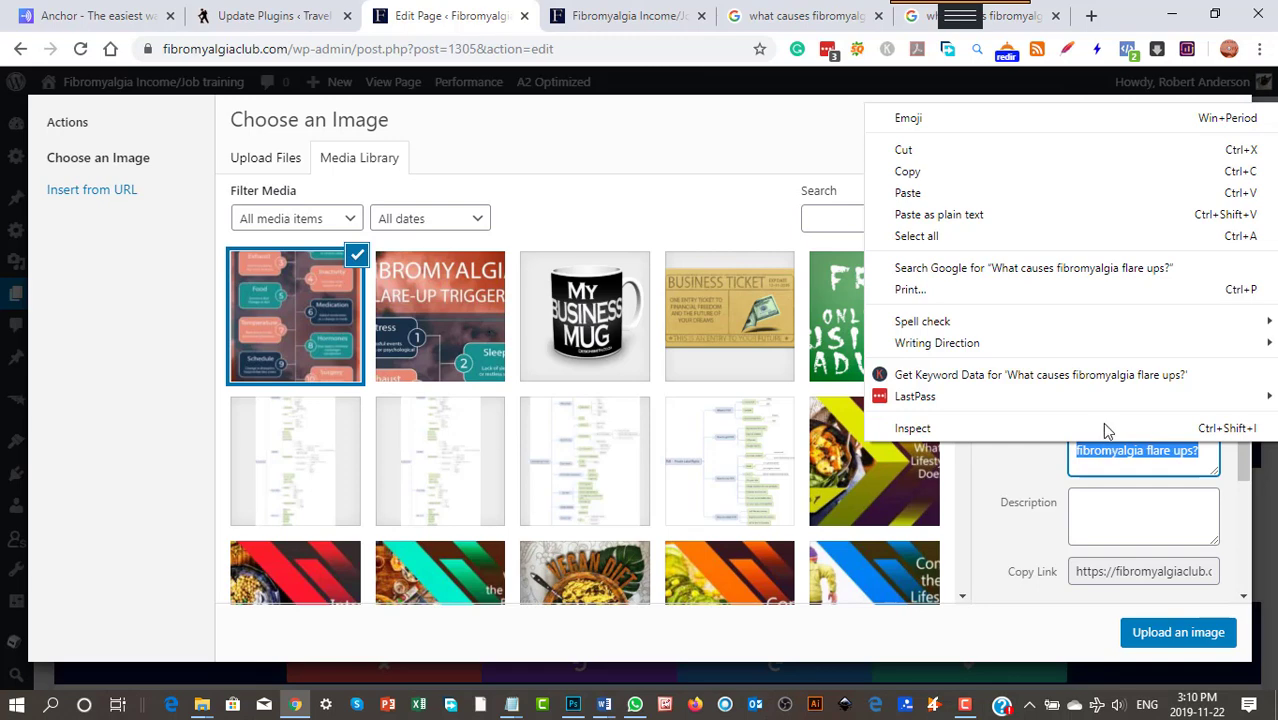
{"action": "left_click", "coordinate": [912, 152]}
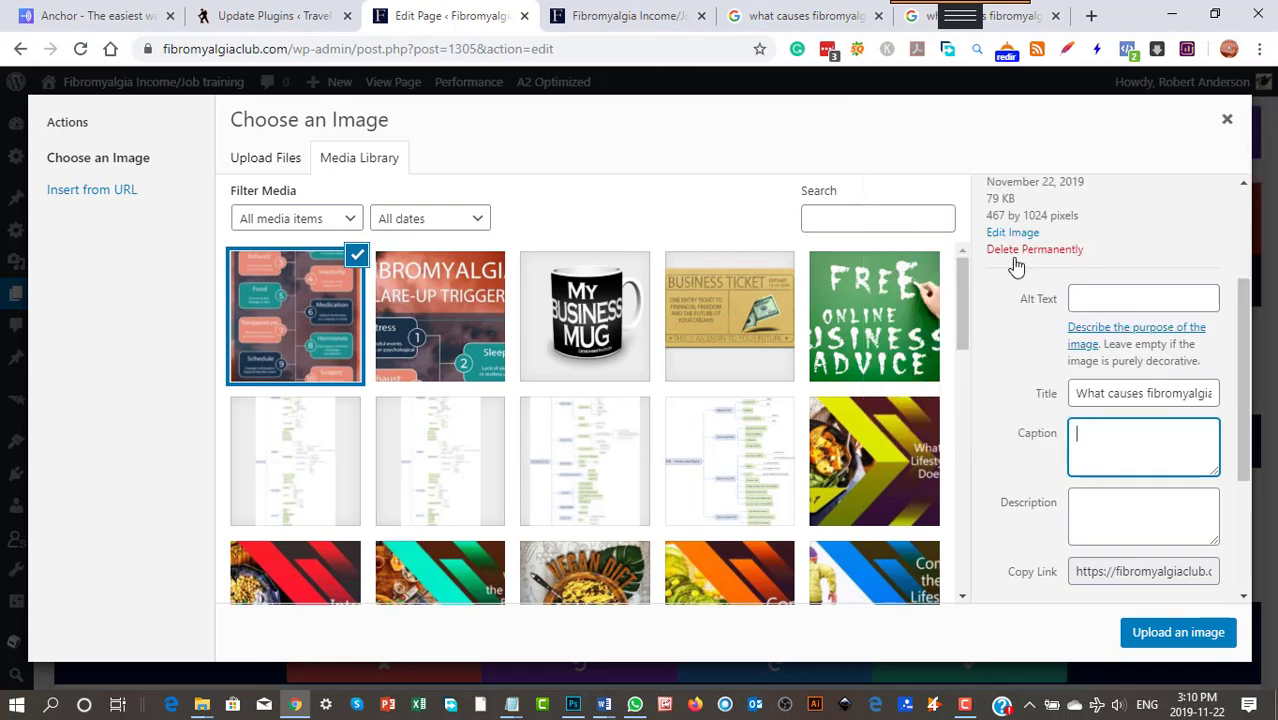
{"action": "left_click", "coordinate": [1112, 295]}
{"action": "right_click", "coordinate": [1112, 295]}
{"action": "left_click", "coordinate": [1112, 438]}
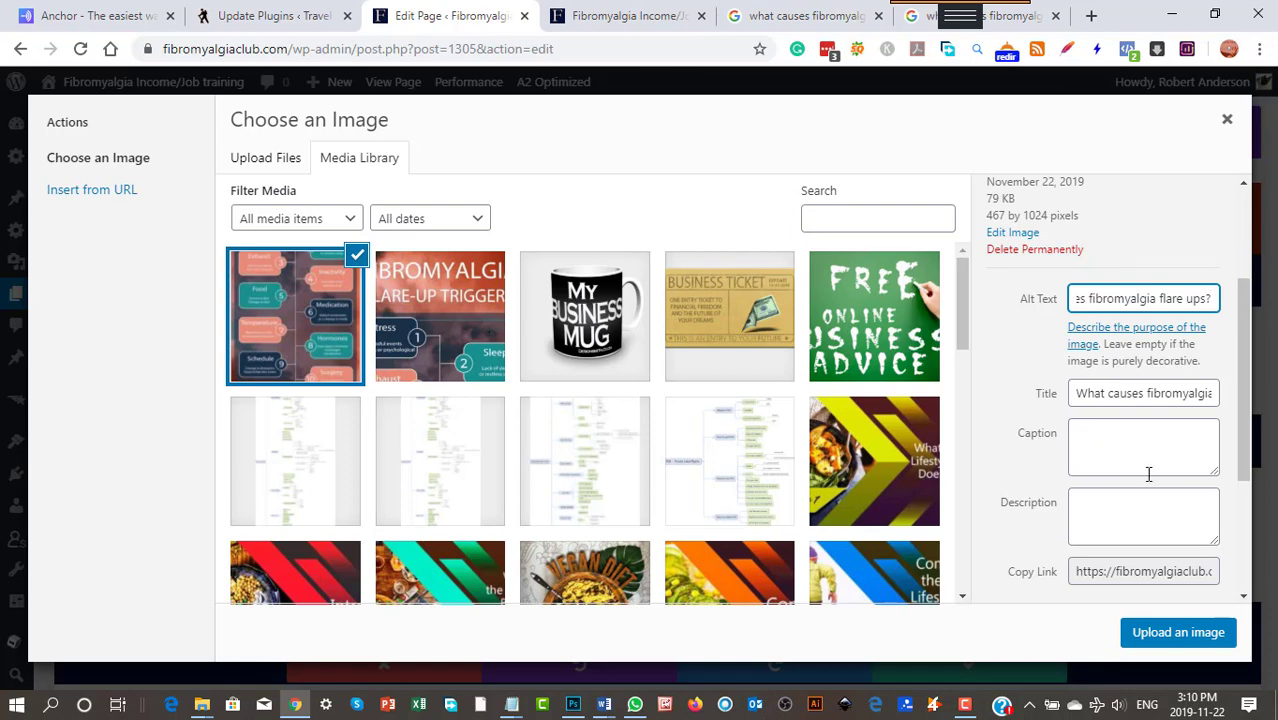
Copy the description ending in "suffering from any sort of chronic pain disorder." from the Notepad notes into the image's Description
{"action": "key", "text": "alt+Tab"}
{"action": "left_click_drag", "start_coordinate": [0, 212], "coordinate": [0, 196]}
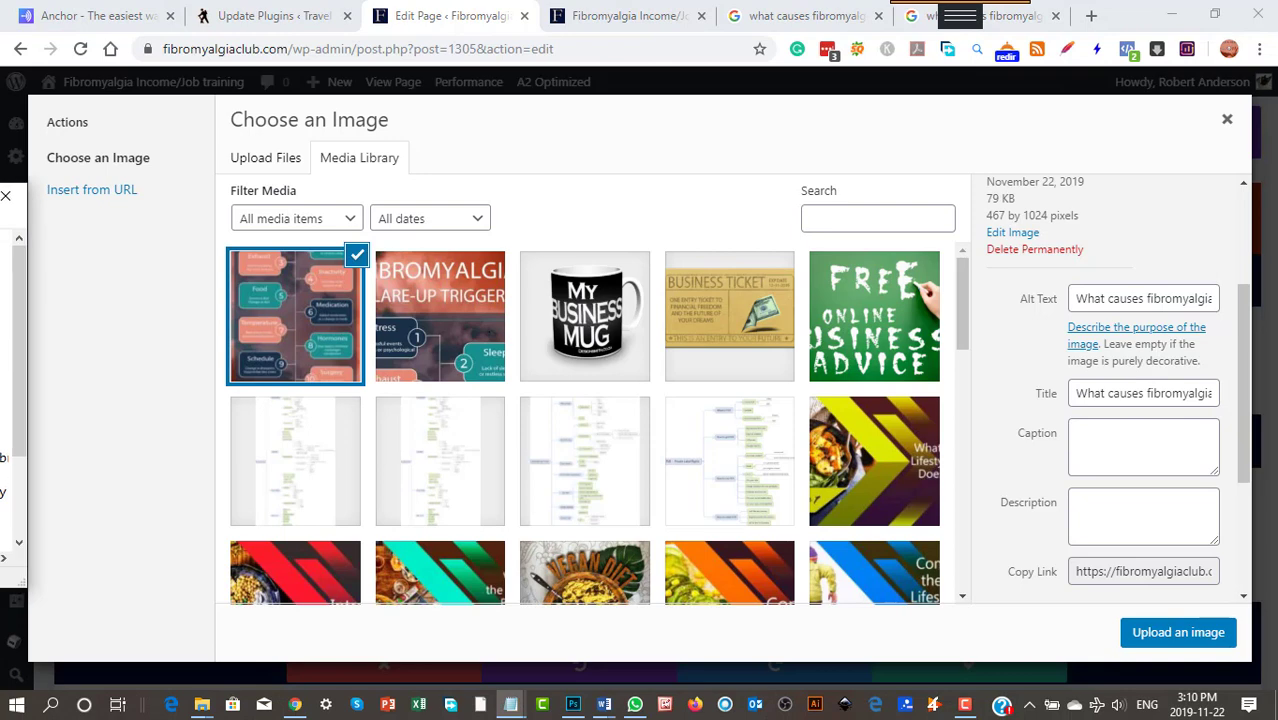
{"action": "scroll", "coordinate": [6, 400], "scroll_direction": "down", "scroll_amount": 2}
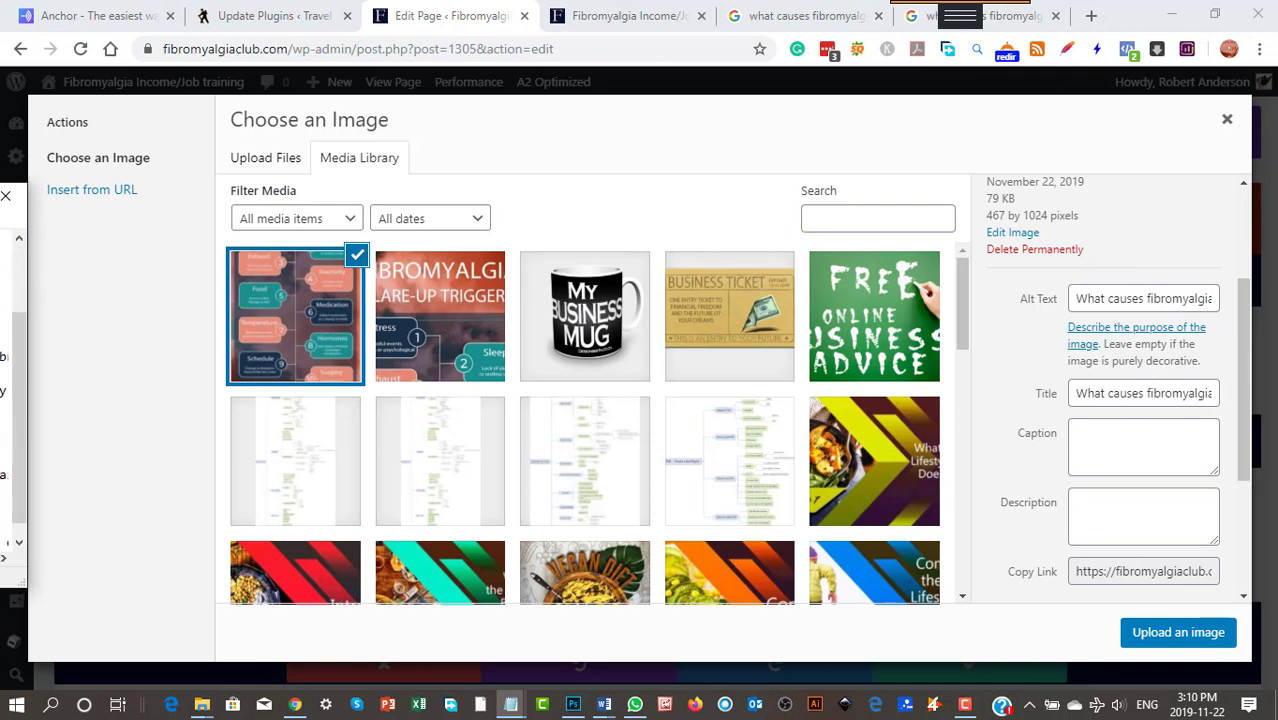
{"action": "scroll", "coordinate": [6, 400], "scroll_direction": "up", "scroll_amount": 1}
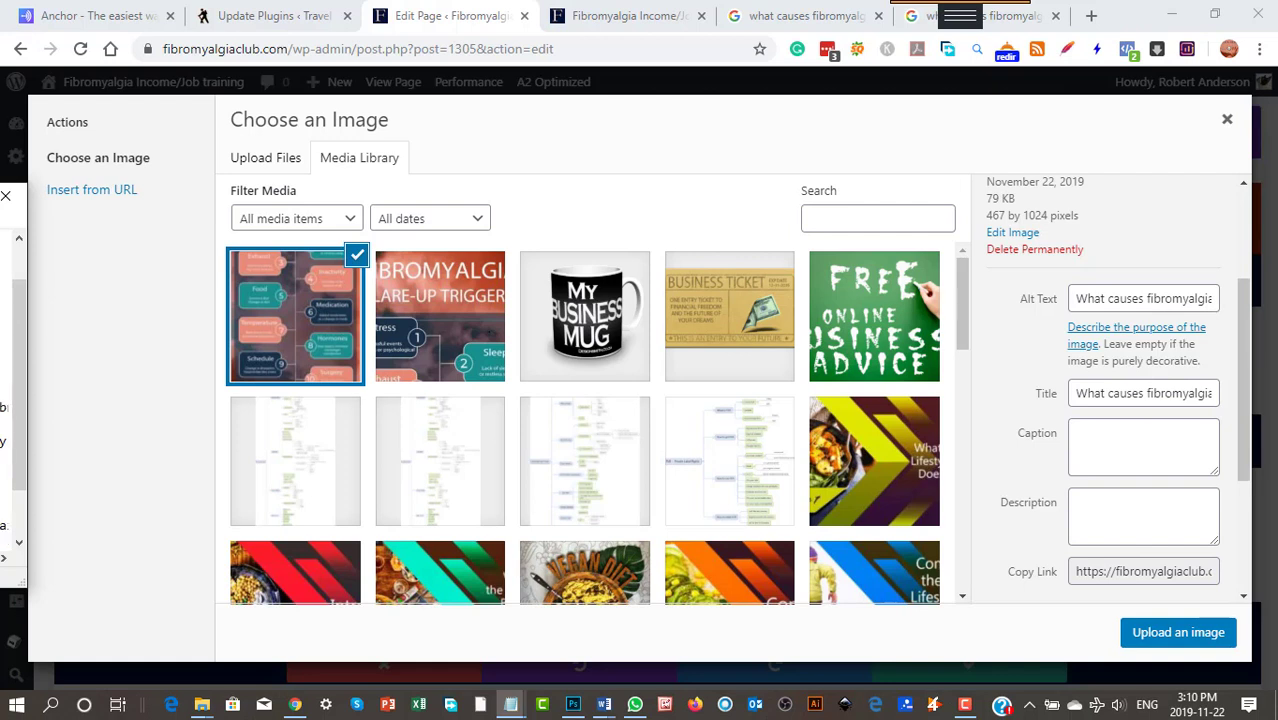
{"action": "left_click_drag", "start_coordinate": [0, 407], "coordinate": [8, 441]}
{"action": "left_click", "coordinate": [1107, 511]}
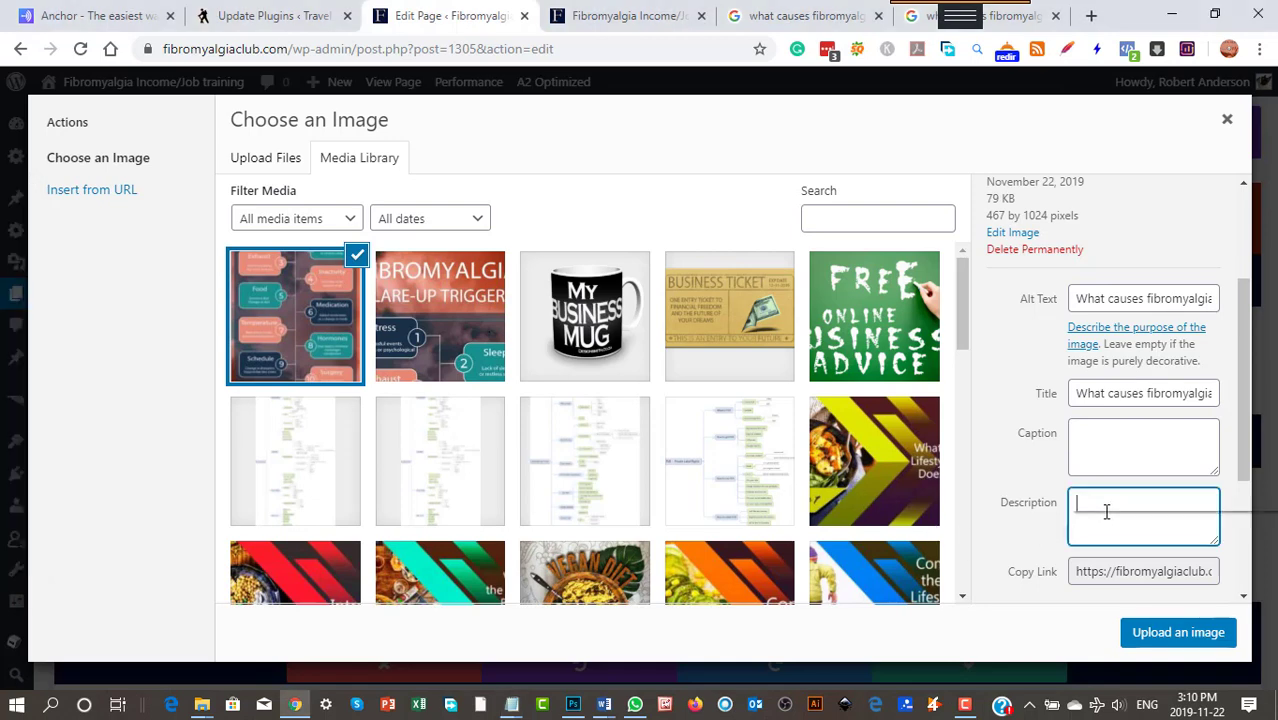
{"action": "right_click", "coordinate": [1107, 511]}
{"action": "left_click", "coordinate": [1115, 338]}
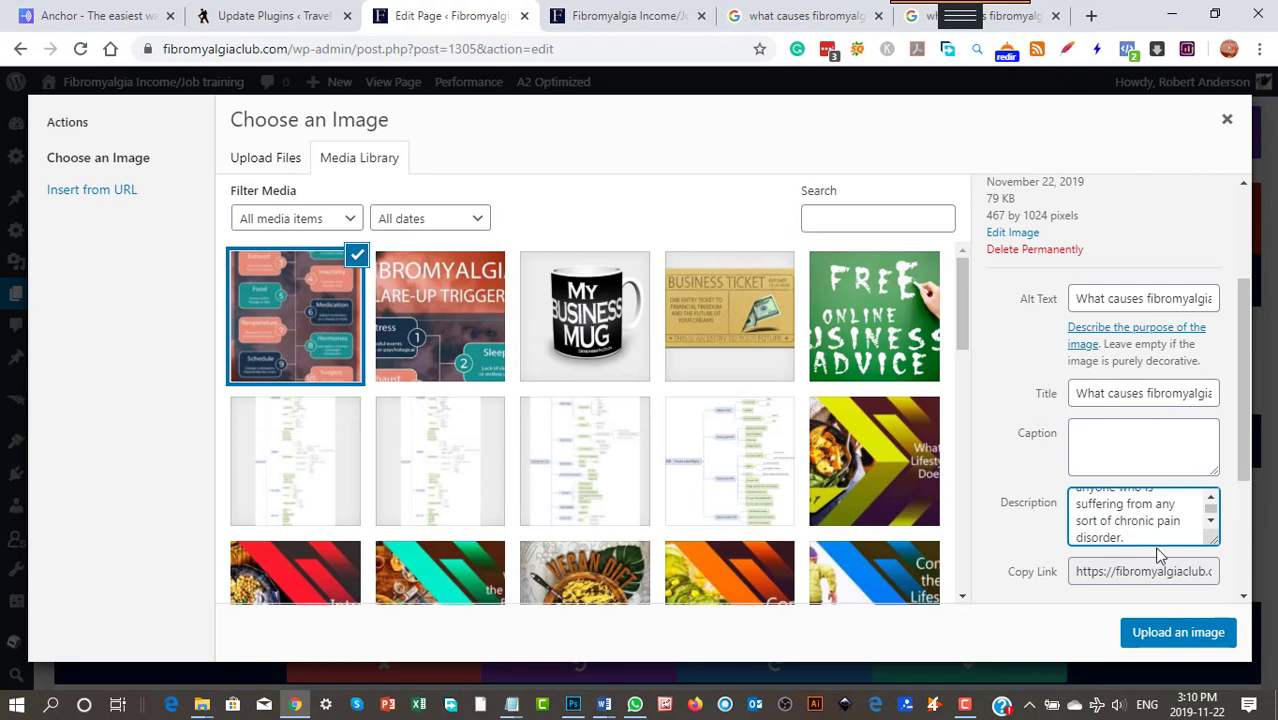
Replace the placeholder in the image's custom link URL with the fibromyalgiaclub.com address from the Notepad notes
{"action": "scroll", "coordinate": [1030, 450], "scroll_direction": "down", "scroll_amount": 1}
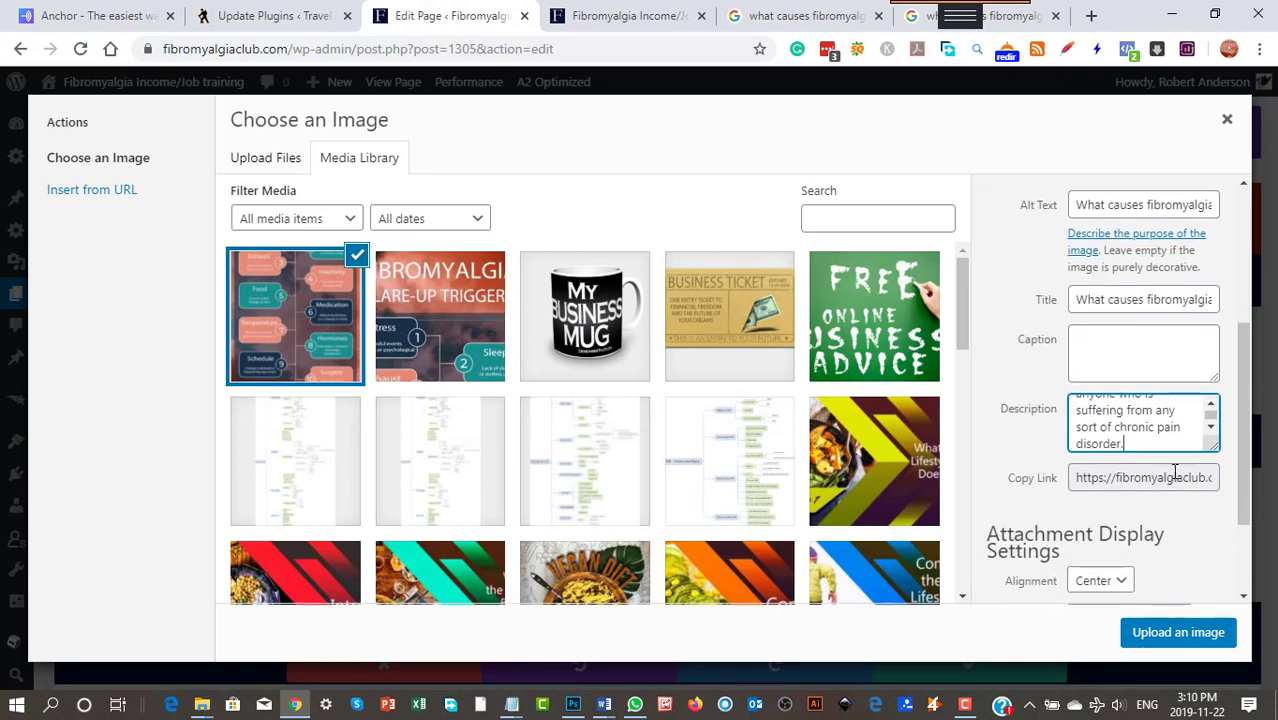
{"action": "left_click", "coordinate": [1165, 483]}
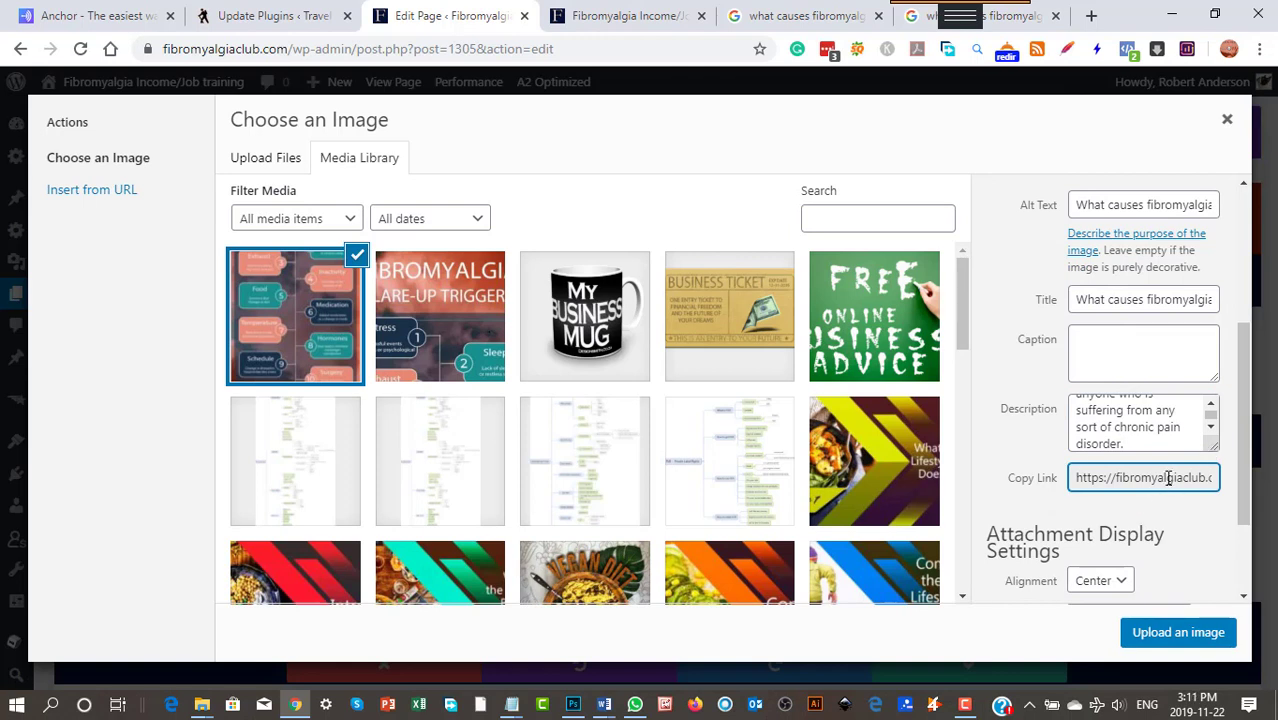
{"action": "scroll", "coordinate": [1143, 555], "scroll_direction": "down", "scroll_amount": 2}
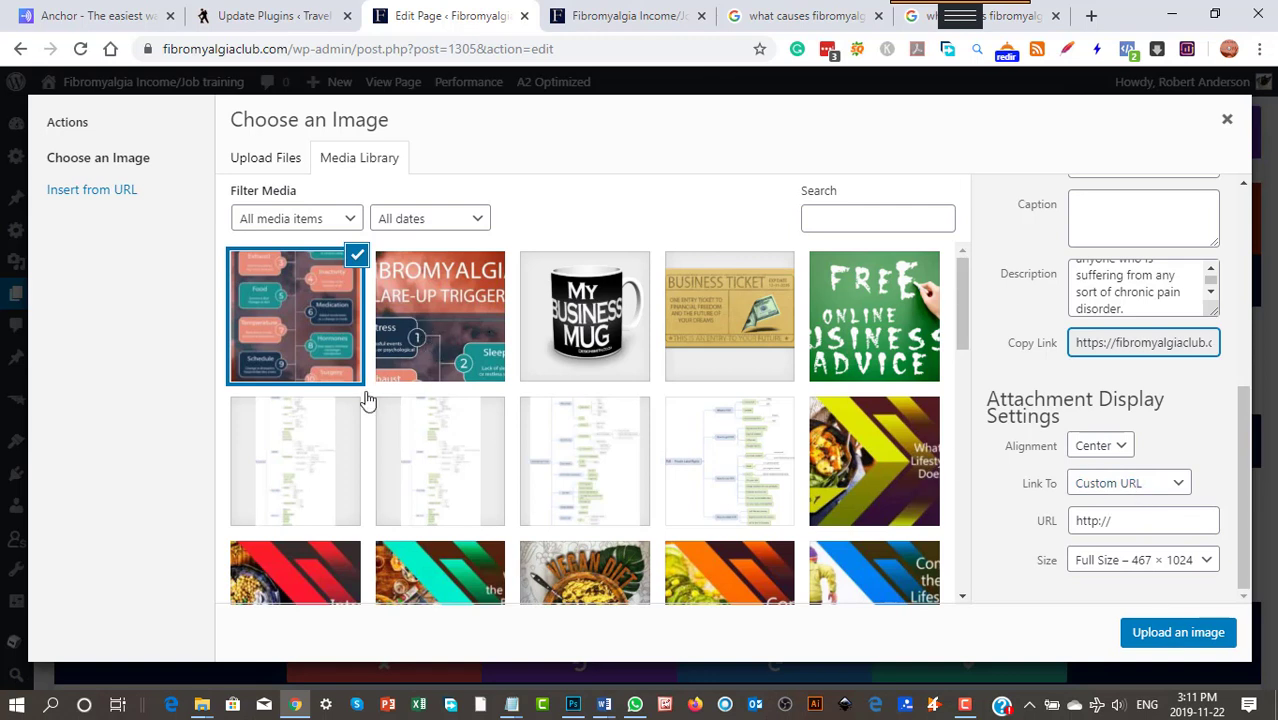
{"action": "key", "text": "alt+Tab"}
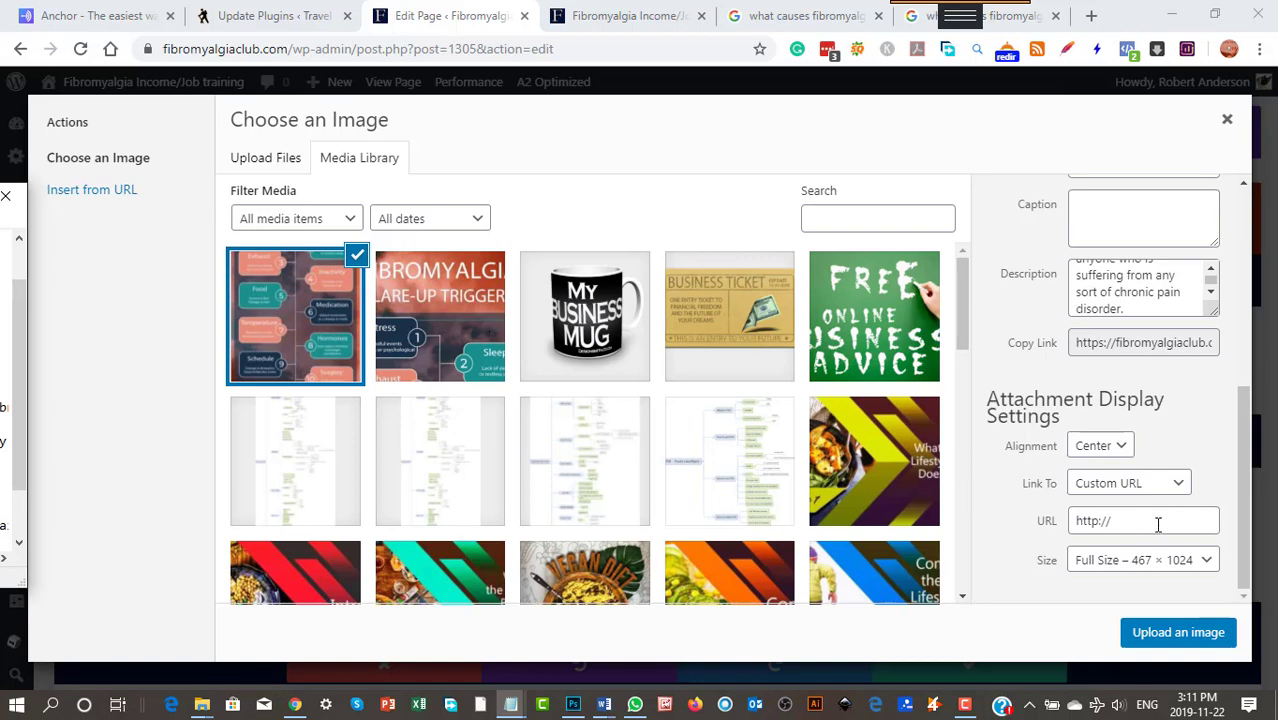
{"action": "left_click_drag", "start_coordinate": [1158, 524], "coordinate": [1043, 530]}
{"action": "right_click", "coordinate": [1098, 525]}
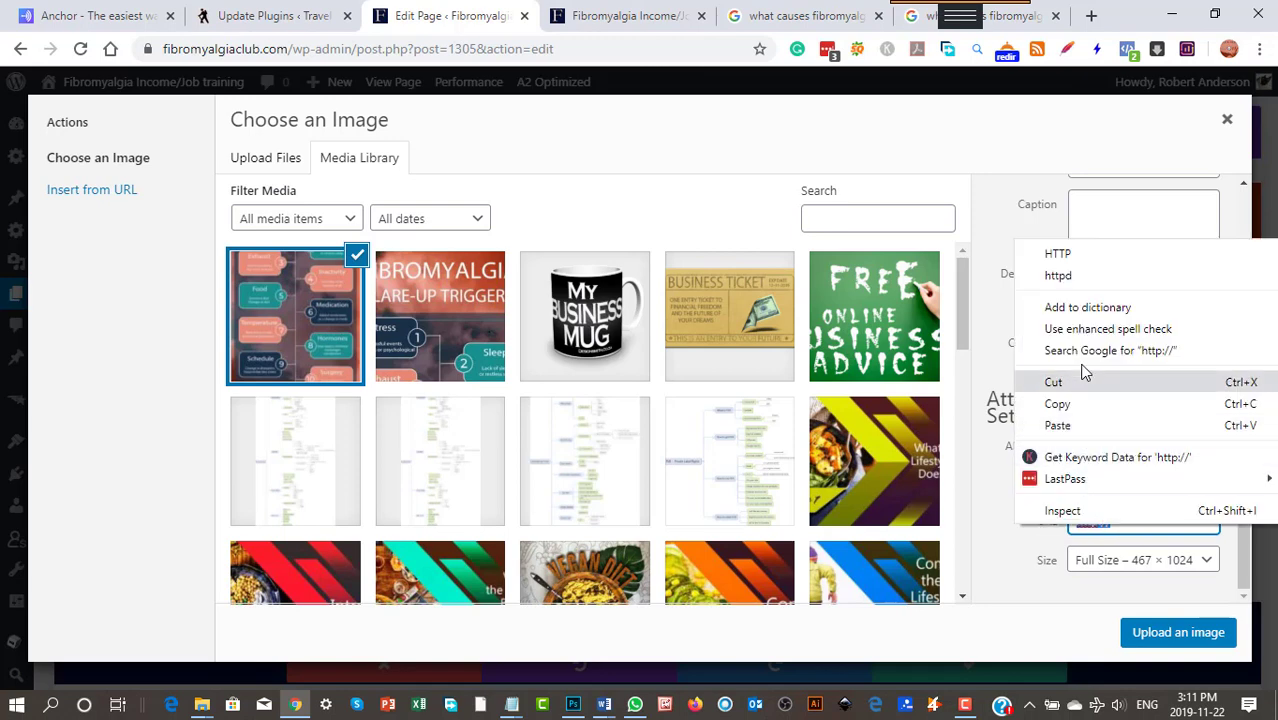
{"action": "left_click", "coordinate": [1058, 425]}
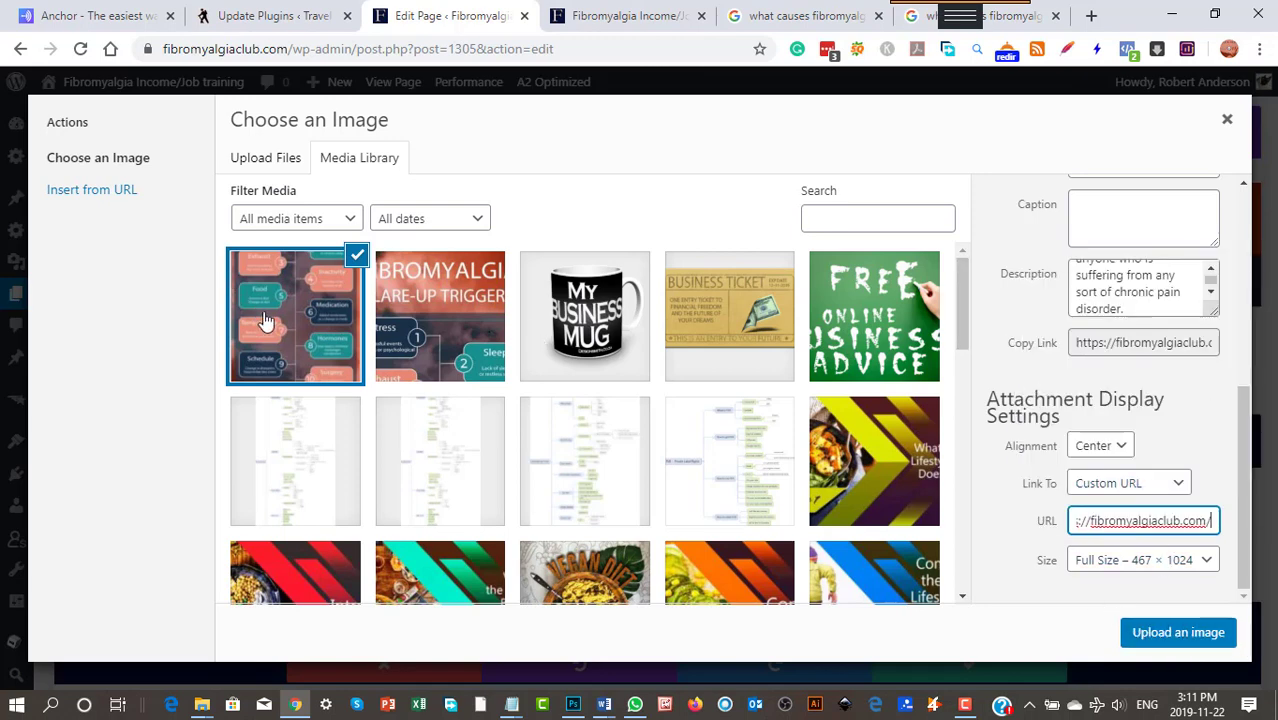
Insert the infographic into the Image module and save the module's settings
{"action": "left_click", "coordinate": [1178, 634]}
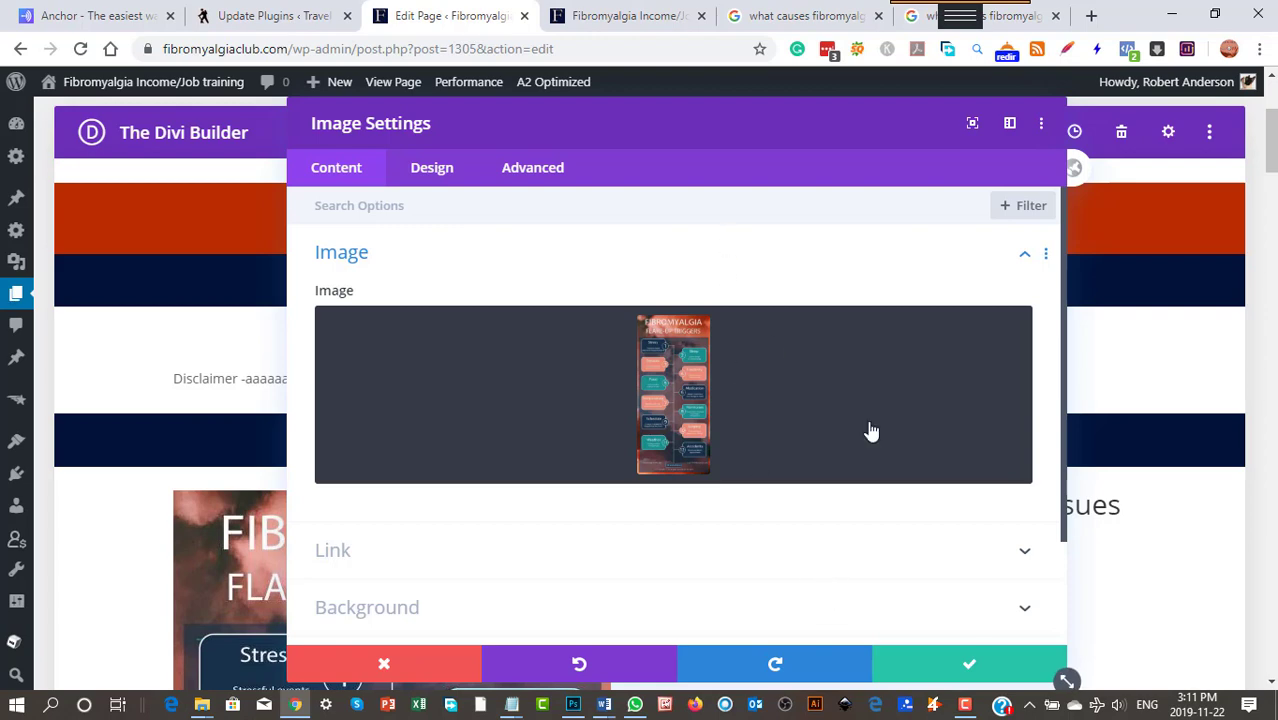
{"action": "scroll", "coordinate": [970, 511], "scroll_direction": "down", "scroll_amount": 3}
{"action": "left_click", "coordinate": [975, 670]}
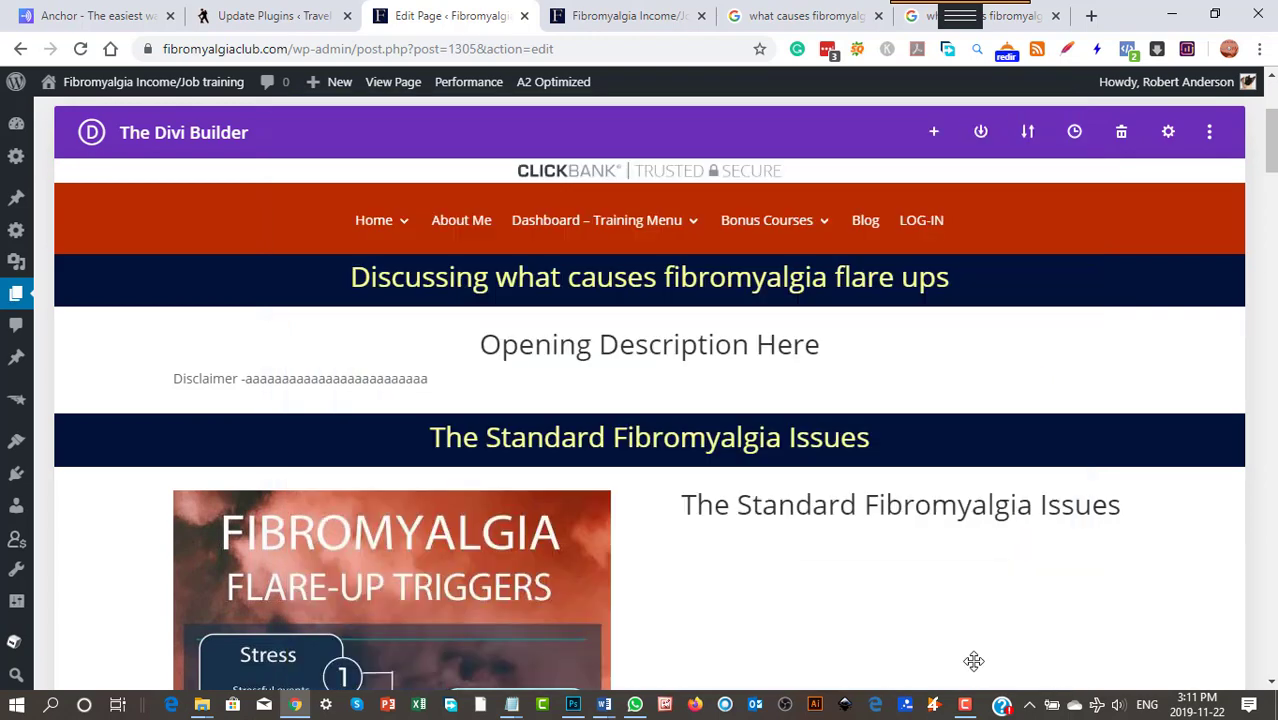
Check the placed infographic in the page layout and save the page as a draft
{"action": "scroll", "coordinate": [905, 558], "scroll_direction": "down", "scroll_amount": 5}
{"action": "scroll", "coordinate": [905, 558], "scroll_direction": "down", "scroll_amount": 10}
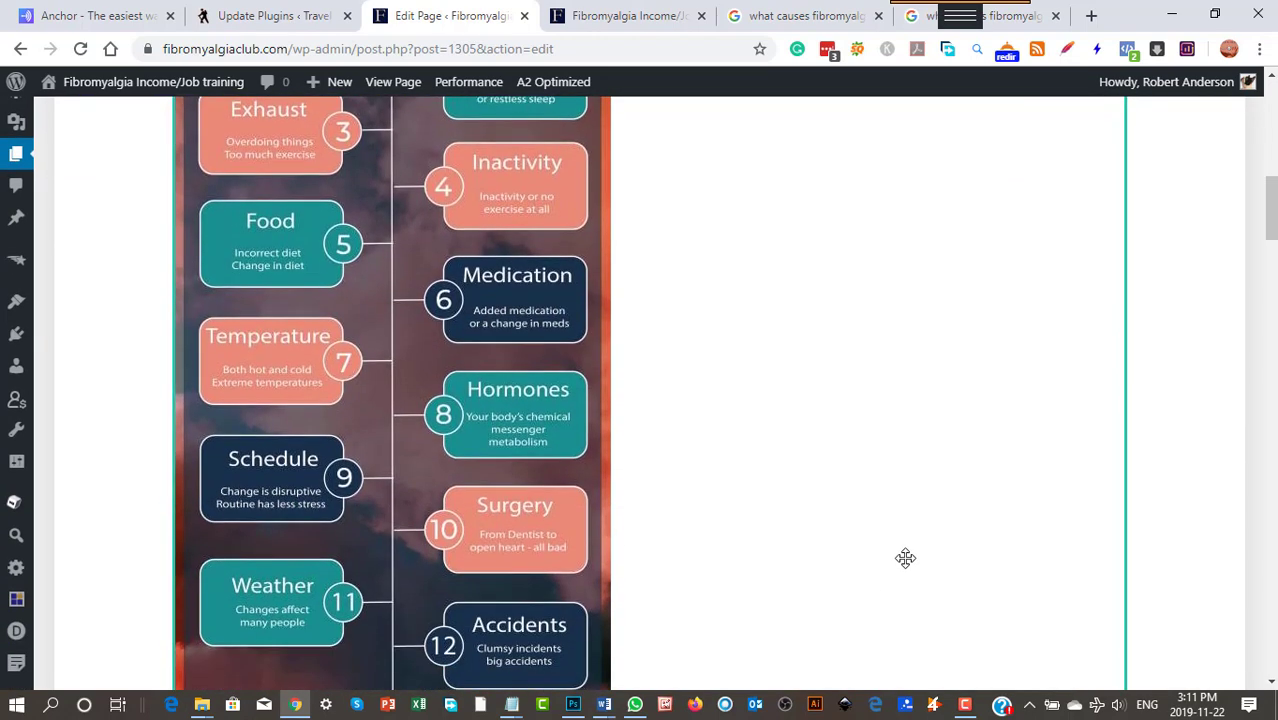
{"action": "scroll", "coordinate": [905, 558], "scroll_direction": "up", "scroll_amount": 9}
{"action": "scroll", "coordinate": [935, 495], "scroll_direction": "up", "scroll_amount": 8}
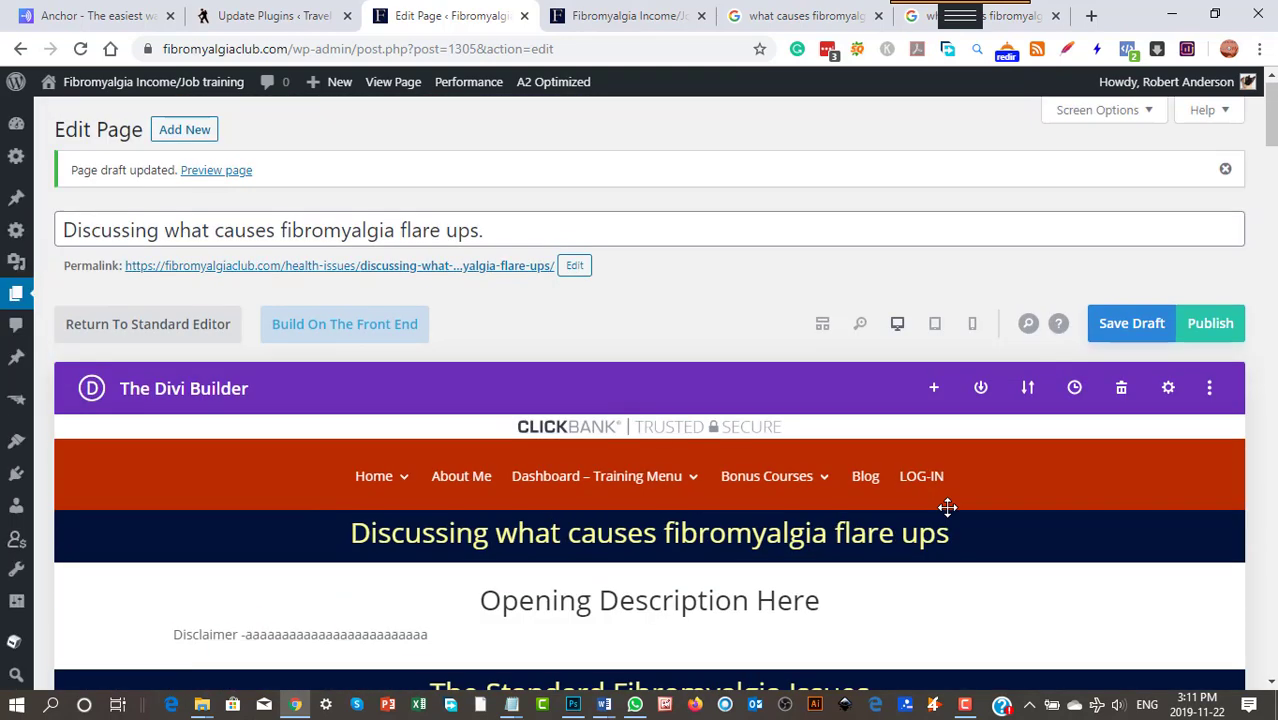
{"action": "left_click", "coordinate": [1140, 324]}
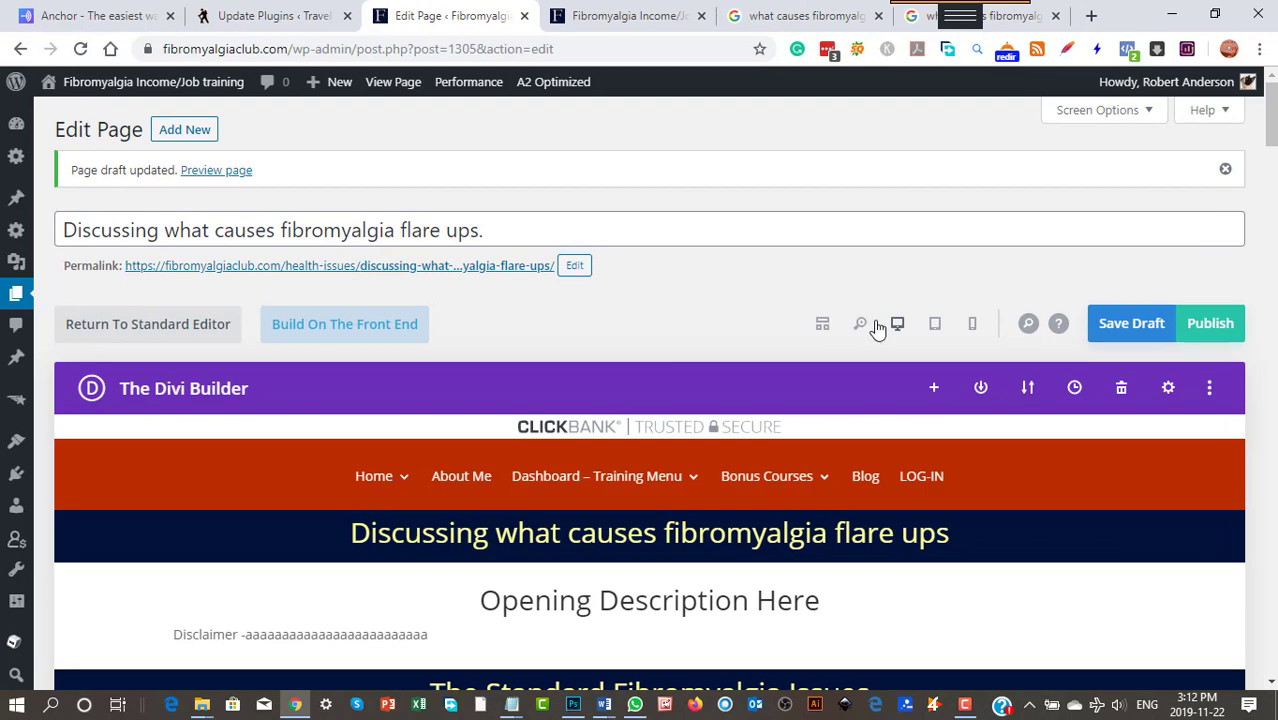
Open the page preview in a new tab and review the flare-up triggers infographic beside the Standard Fibromyalgia Issues heading
{"action": "scroll", "coordinate": [1118, 314], "scroll_direction": "down", "scroll_amount": 5}
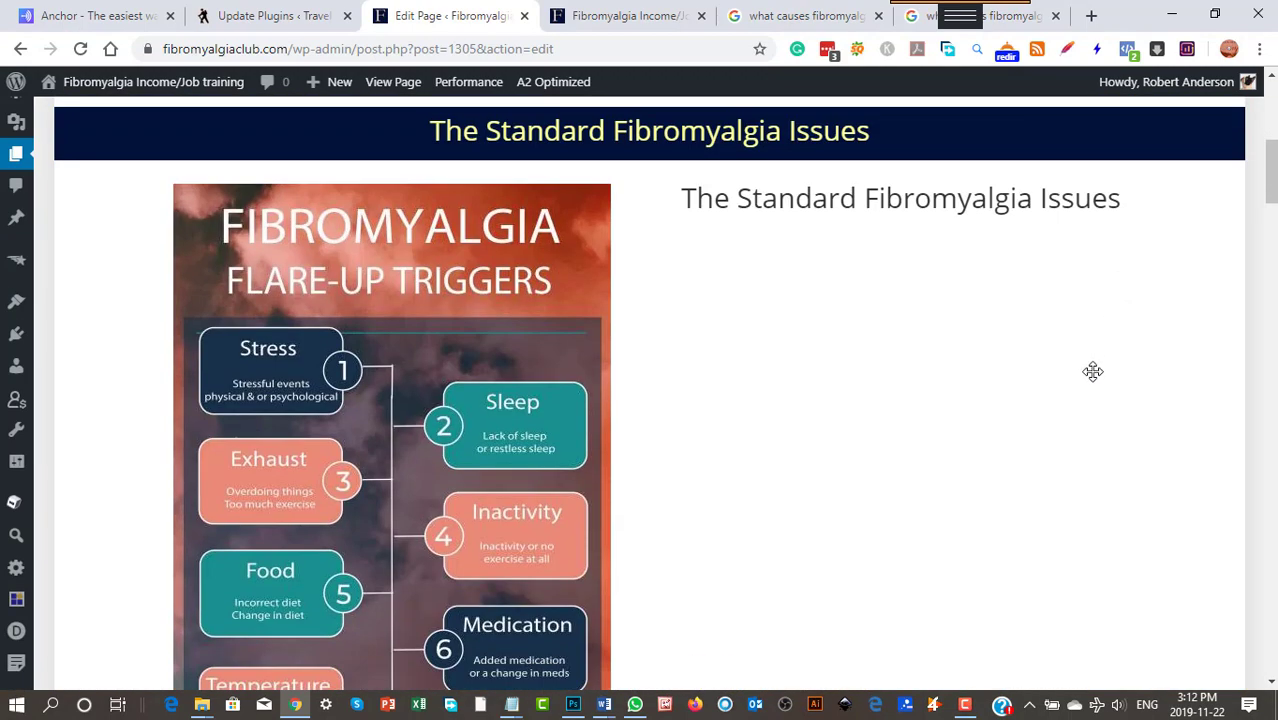
{"action": "scroll", "coordinate": [1092, 372], "scroll_direction": "down", "scroll_amount": 15}
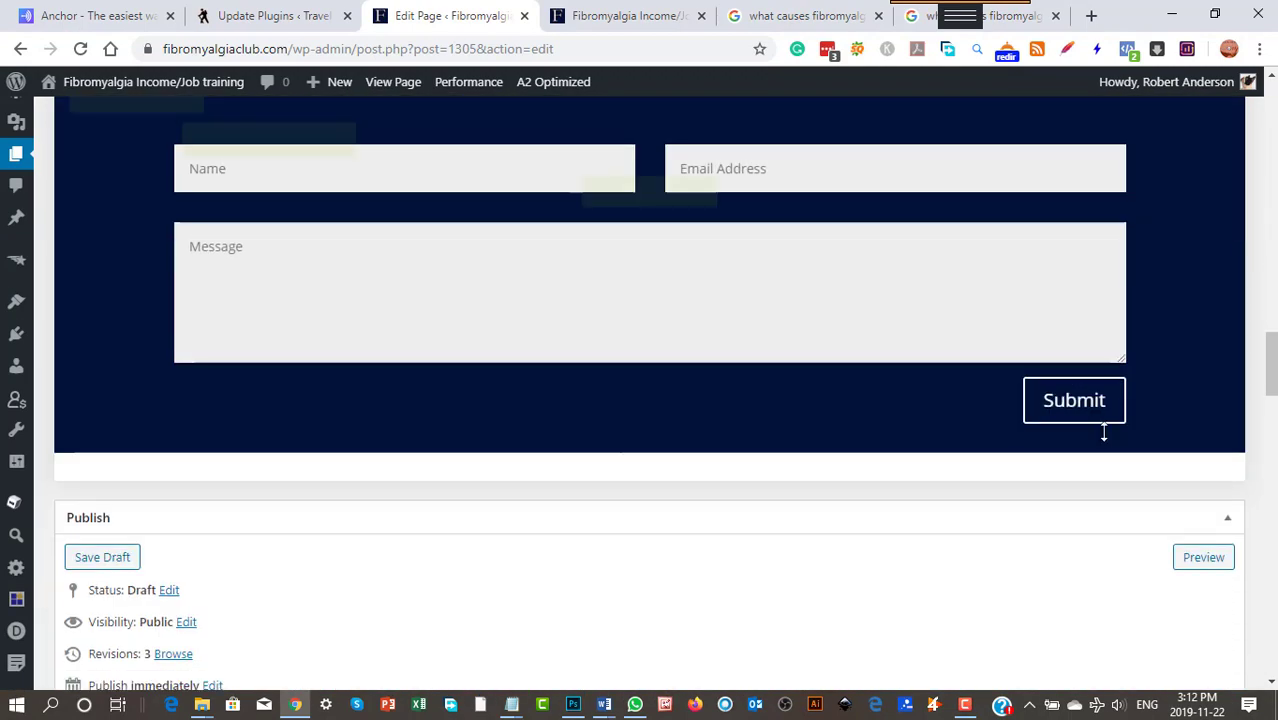
{"action": "scroll", "coordinate": [1104, 432], "scroll_direction": "down", "scroll_amount": 3}
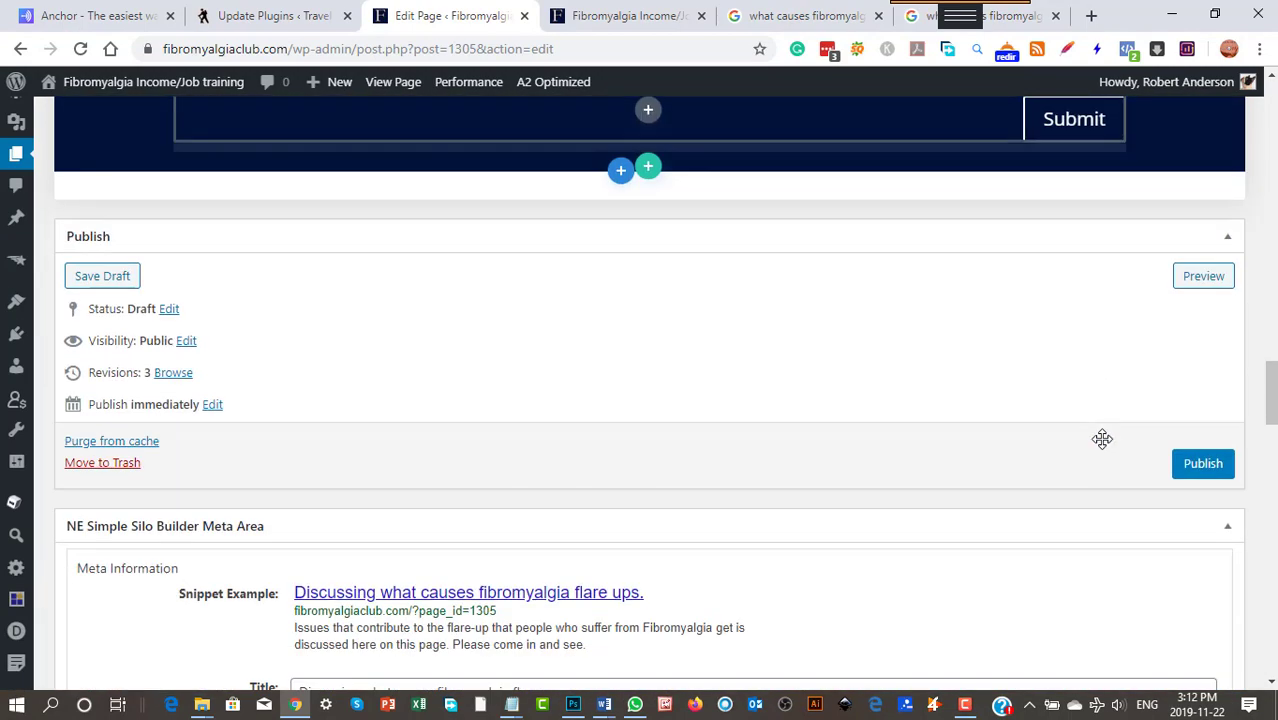
{"action": "right_click", "coordinate": [1208, 286]}
{"action": "left_click", "coordinate": [1061, 293]}
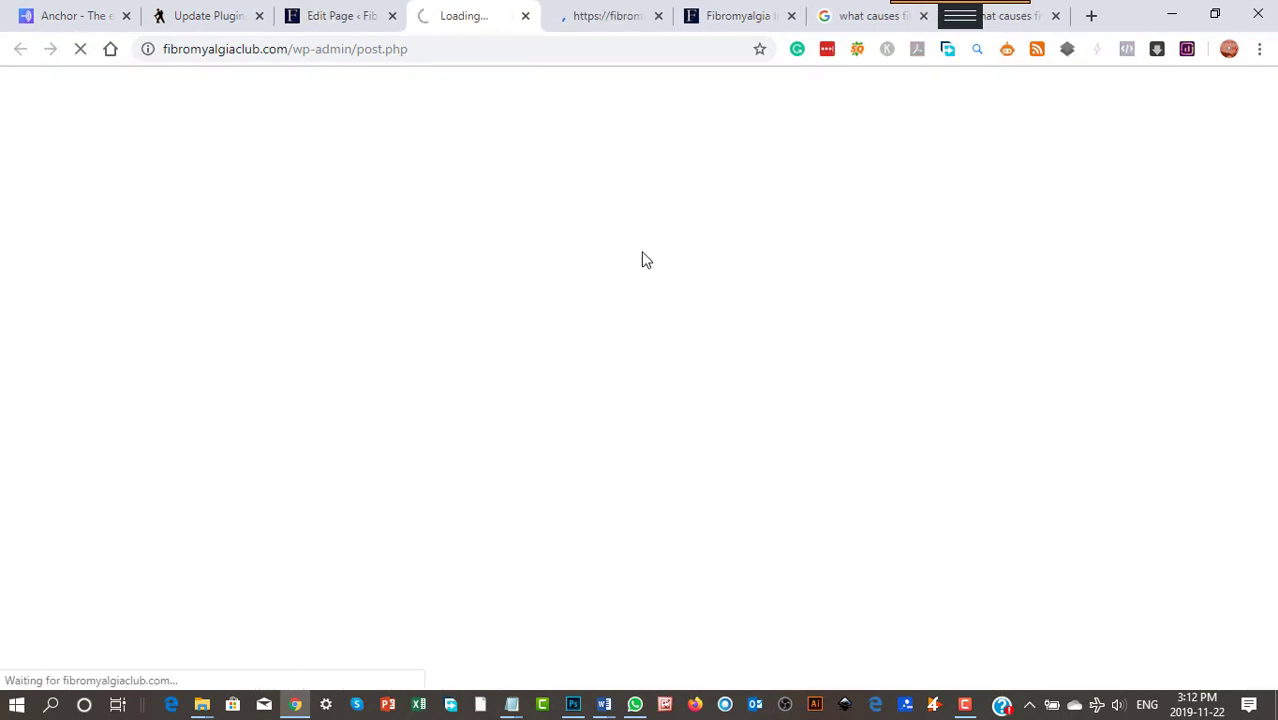
{"action": "left_click", "coordinate": [595, 22]}
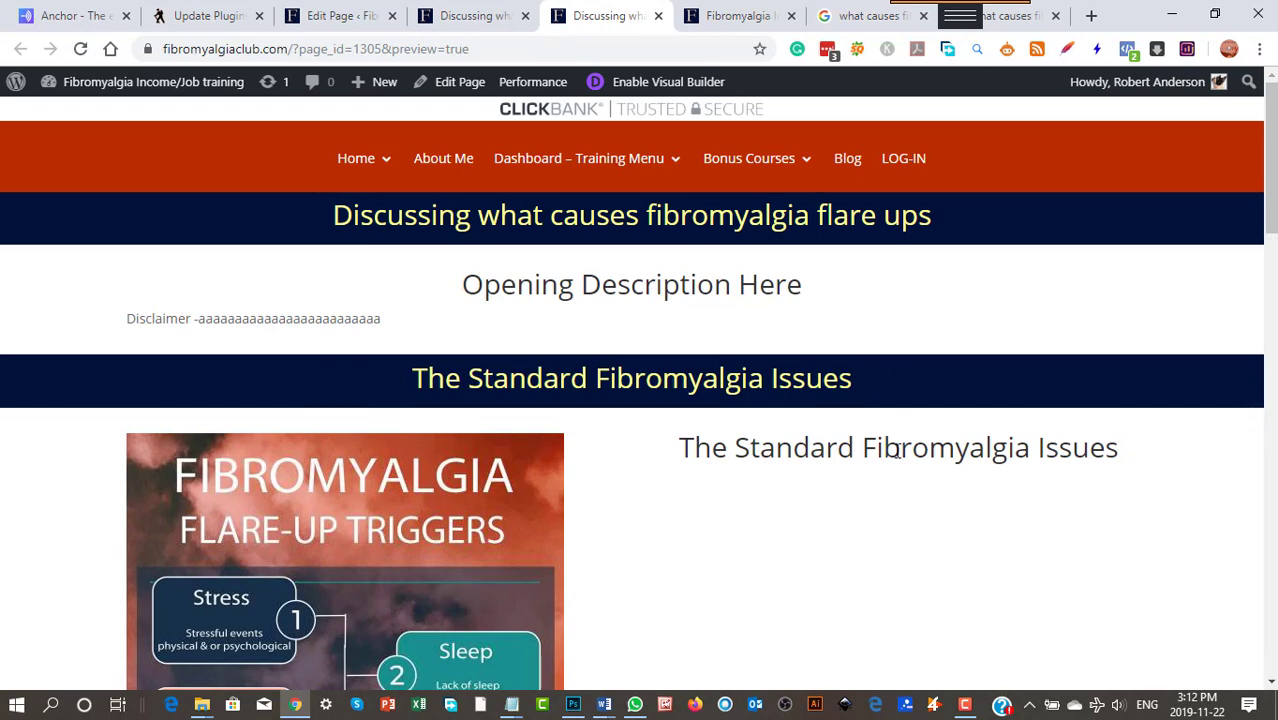
{"action": "scroll", "coordinate": [900, 457], "scroll_direction": "down", "scroll_amount": 2}
{"action": "scroll", "coordinate": [905, 459], "scroll_direction": "down", "scroll_amount": 1}
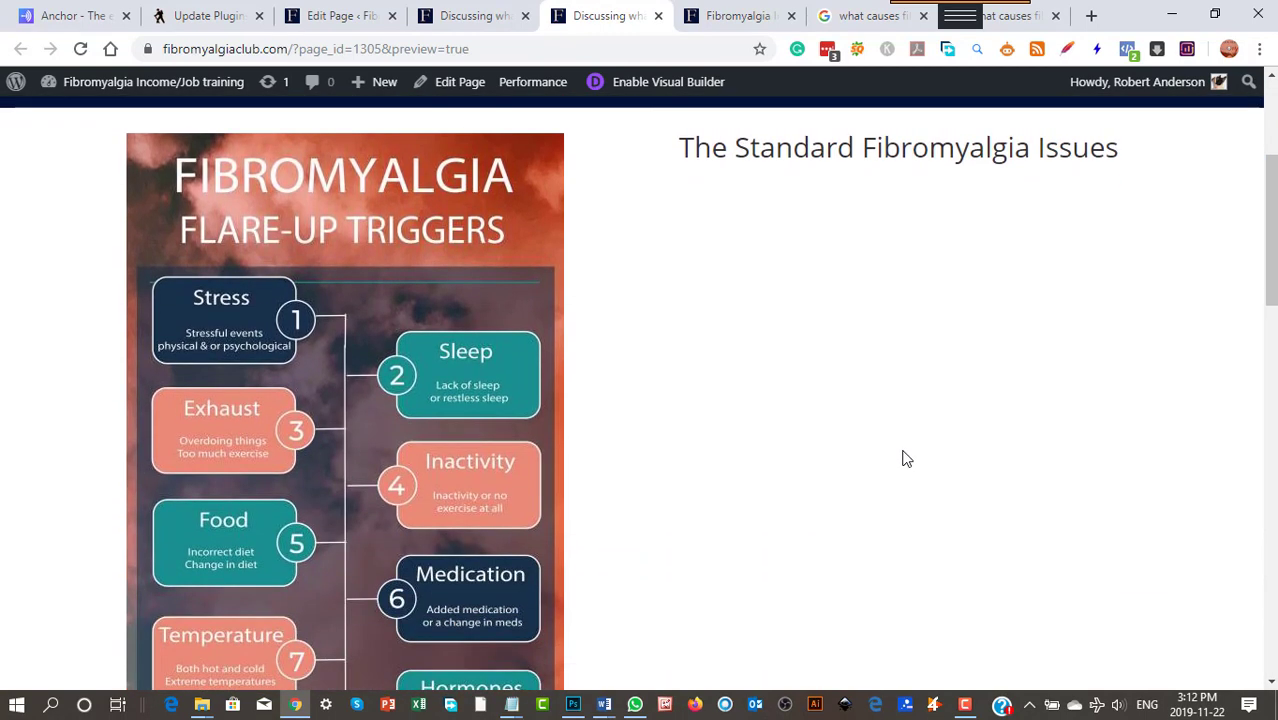
{"action": "scroll", "coordinate": [903, 458], "scroll_direction": "down", "scroll_amount": 2}
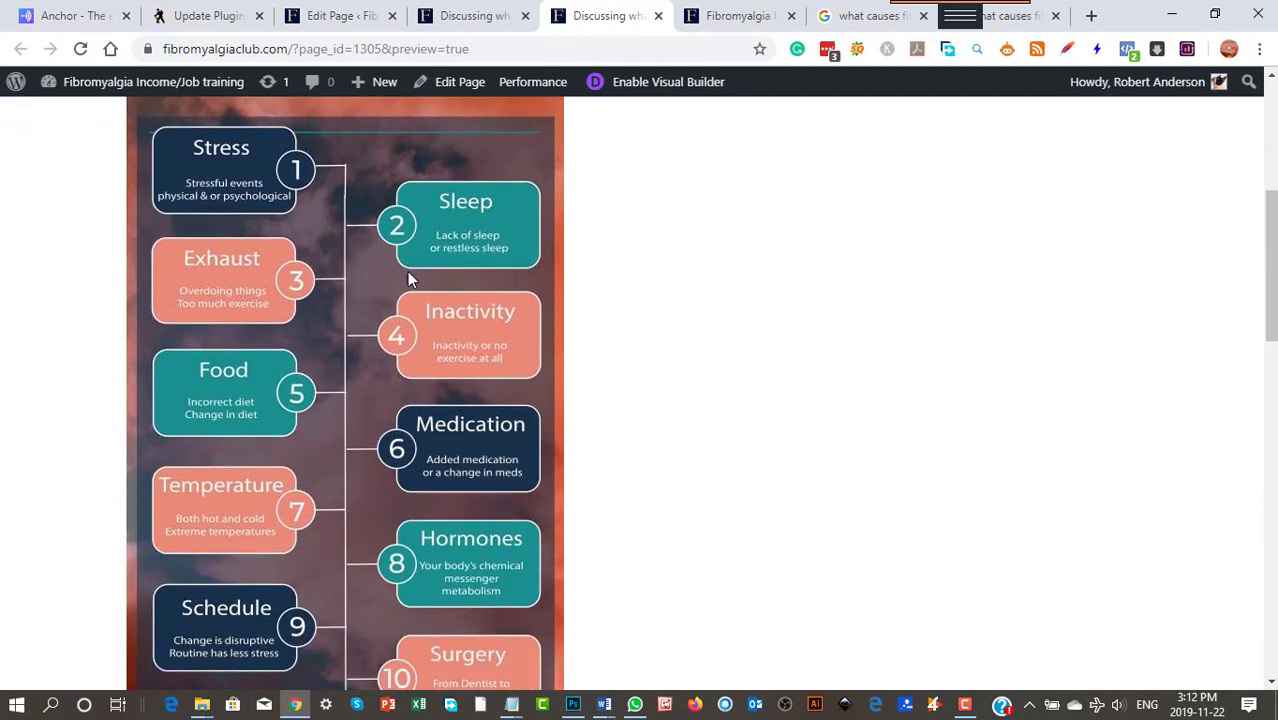
{"action": "scroll", "coordinate": [235, 358], "scroll_direction": "down", "scroll_amount": 4}
{"action": "scroll", "coordinate": [400, 385], "scroll_direction": "up", "scroll_amount": 5}
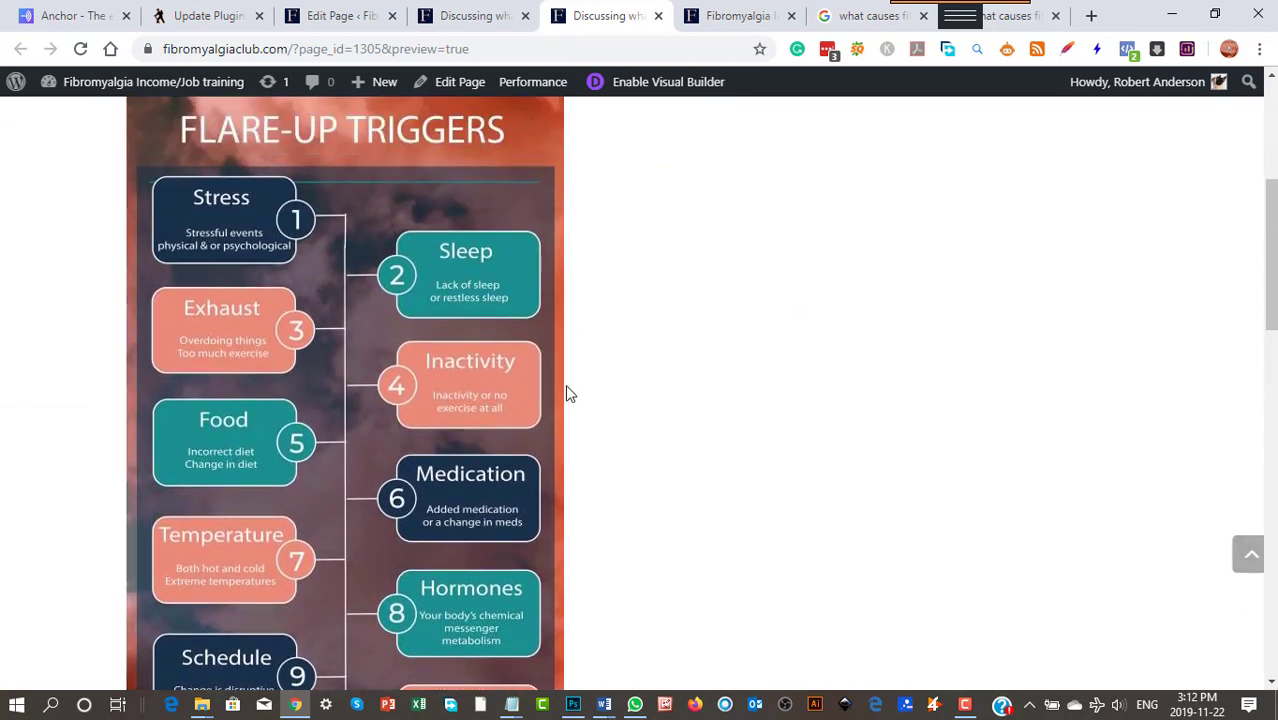
{"action": "scroll", "coordinate": [850, 388], "scroll_direction": "up", "scroll_amount": 2}
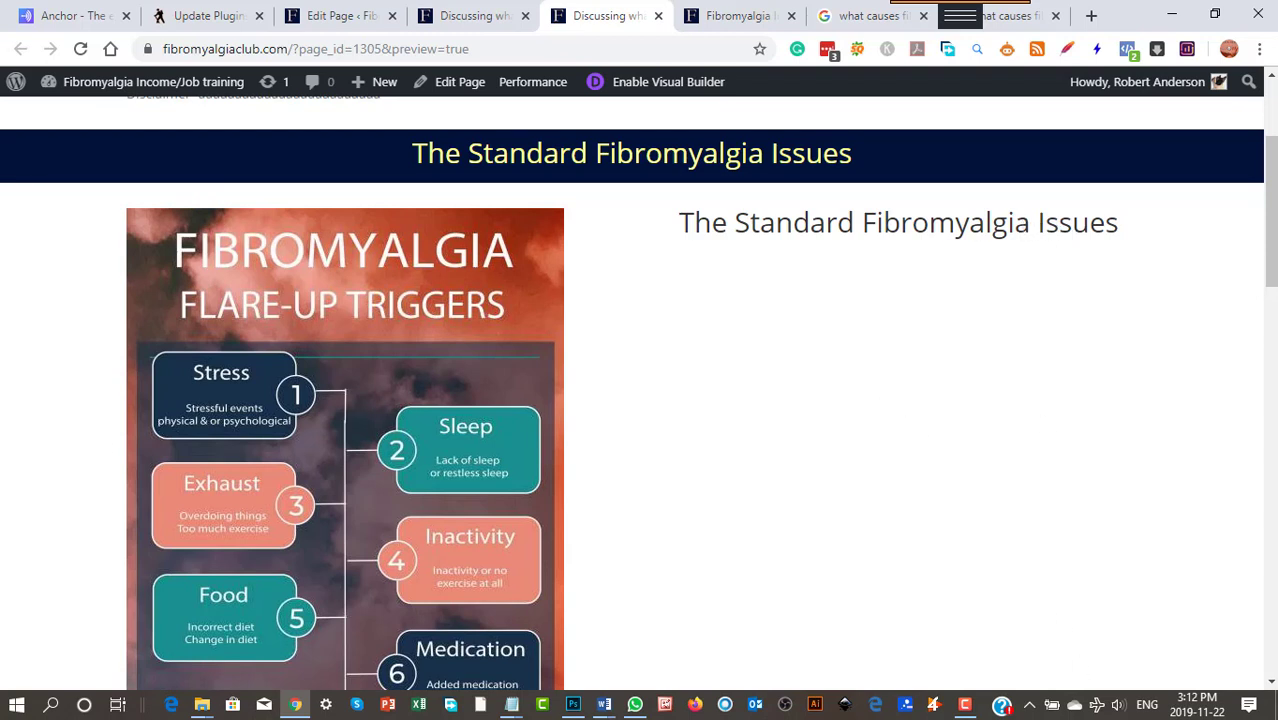
Switch to the Word document fibro flare up article and maximize its window
{"action": "key", "text": "alt+Tab"}
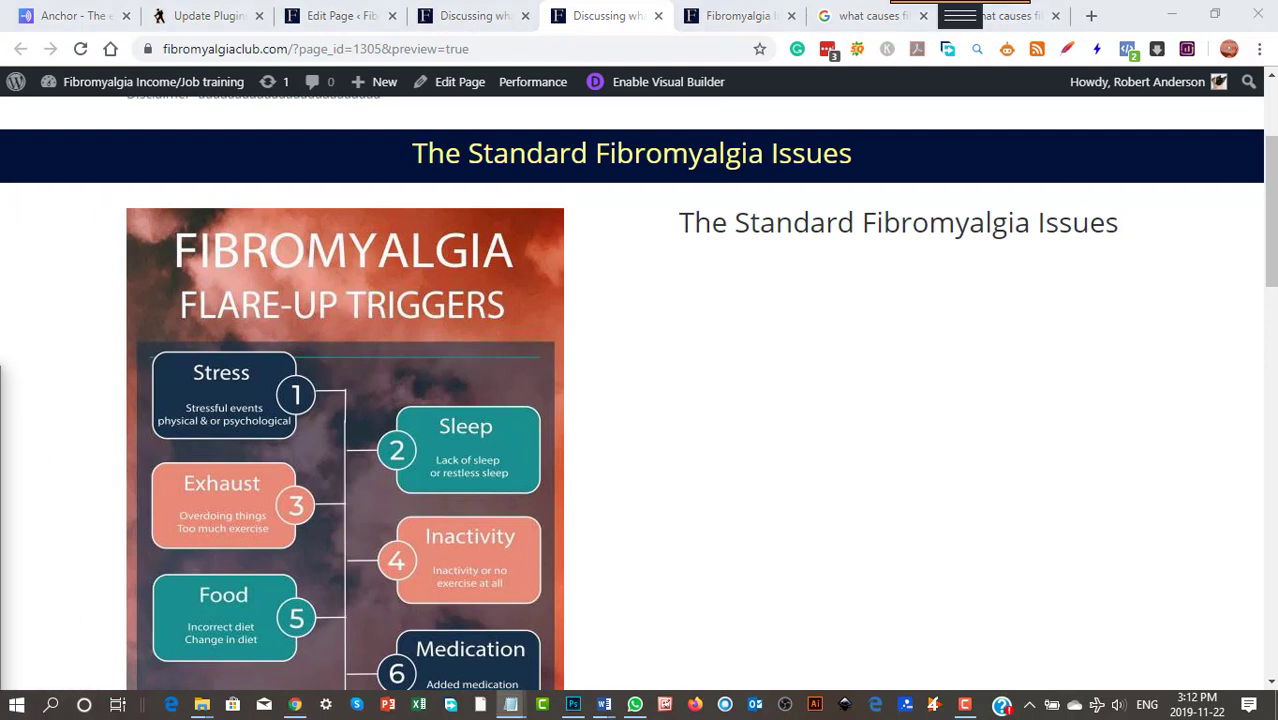
{"action": "key", "text": "alt+Tab"}
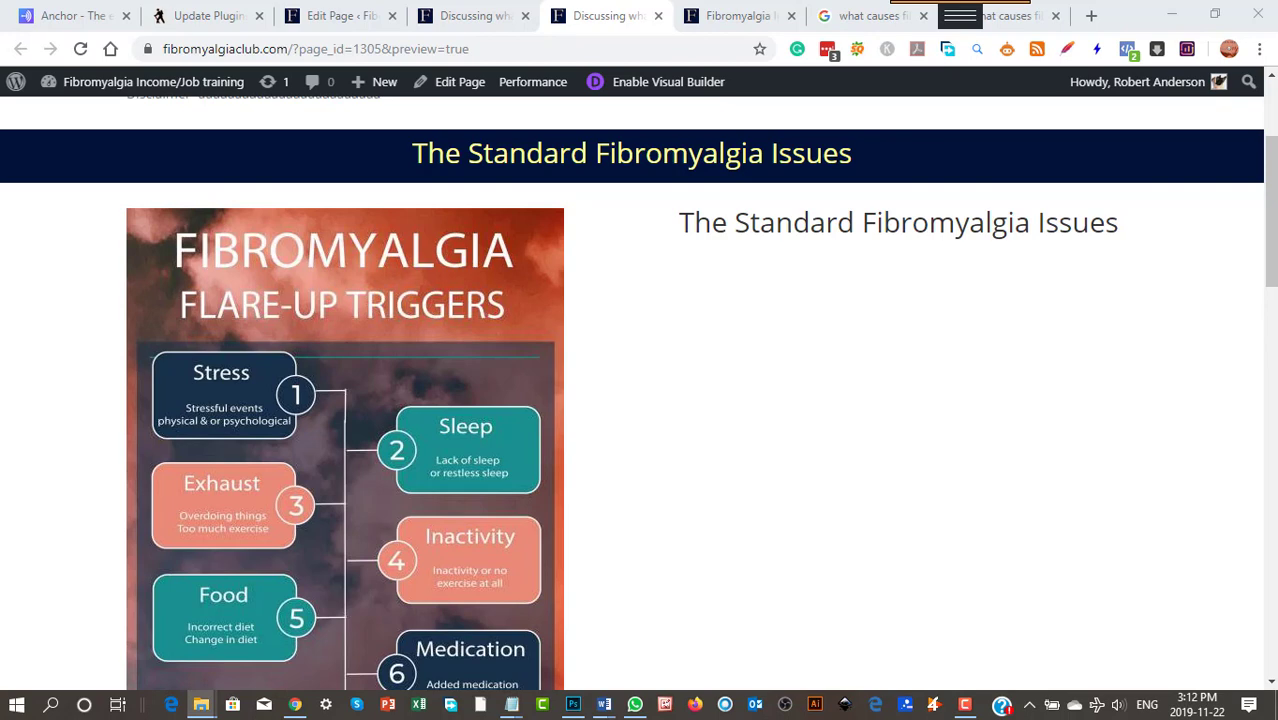
{"action": "key", "text": "alt+Tab"}
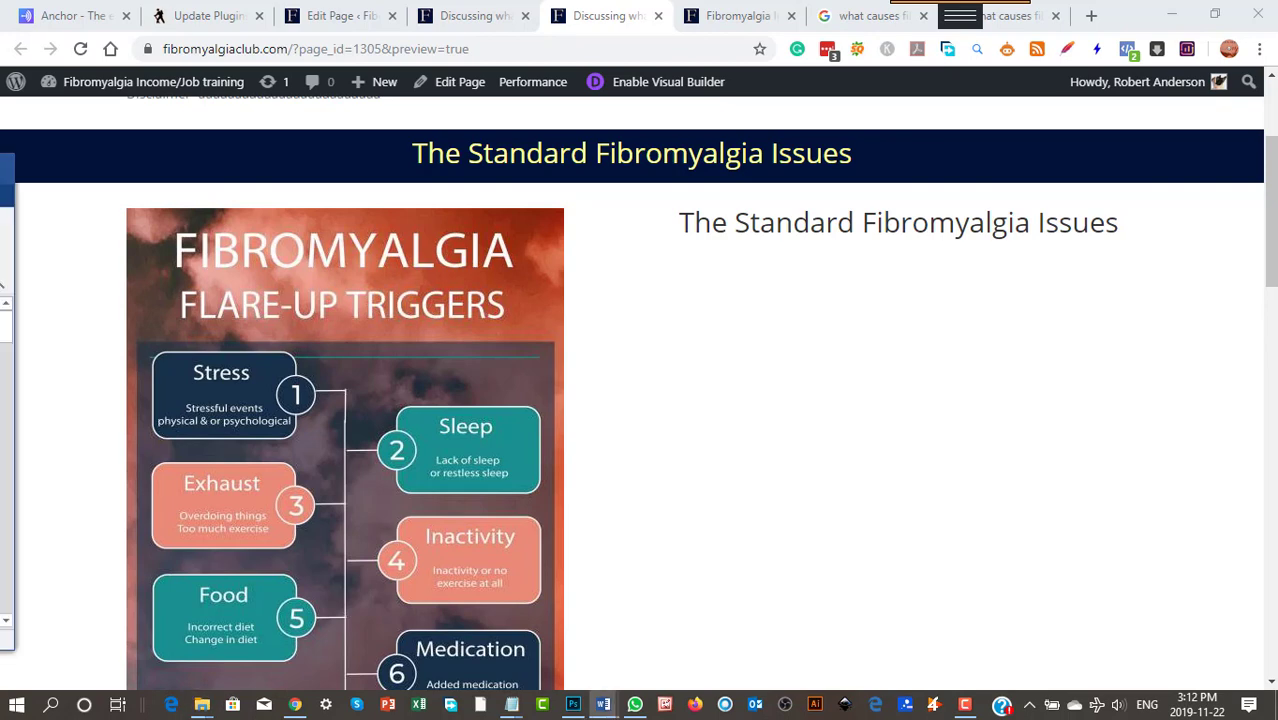
{"action": "left_click_drag", "start_coordinate": [2, 175], "coordinate": [543, 1]}
Copy the article text from the heading "A flare up explained" through the end of the "Changes in your medication" paragraph
{"action": "scroll", "coordinate": [688, 502], "scroll_direction": "down", "scroll_amount": 3}
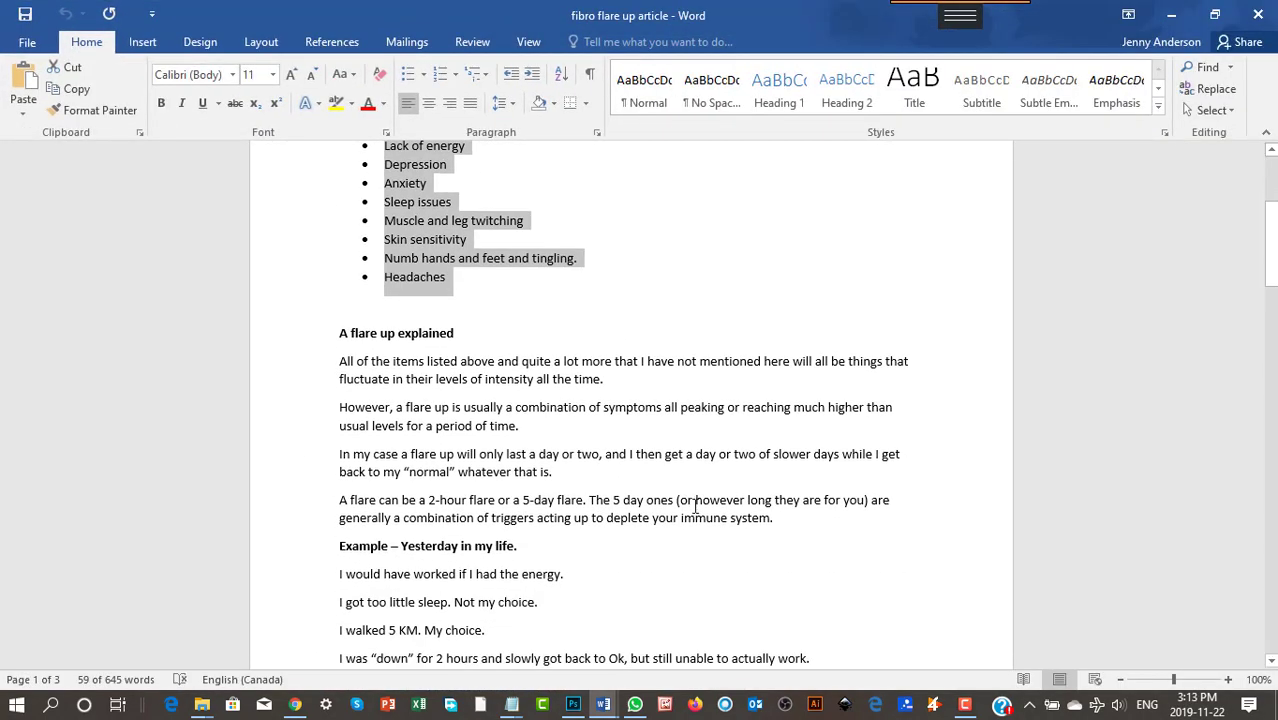
{"action": "scroll", "coordinate": [695, 507], "scroll_direction": "down", "scroll_amount": 2}
{"action": "scroll", "coordinate": [530, 452], "scroll_direction": "up", "scroll_amount": 2}
{"action": "left_click_drag", "start_coordinate": [333, 335], "coordinate": [653, 625]}
{"action": "scroll", "coordinate": [703, 640], "scroll_direction": "down", "scroll_amount": 7}
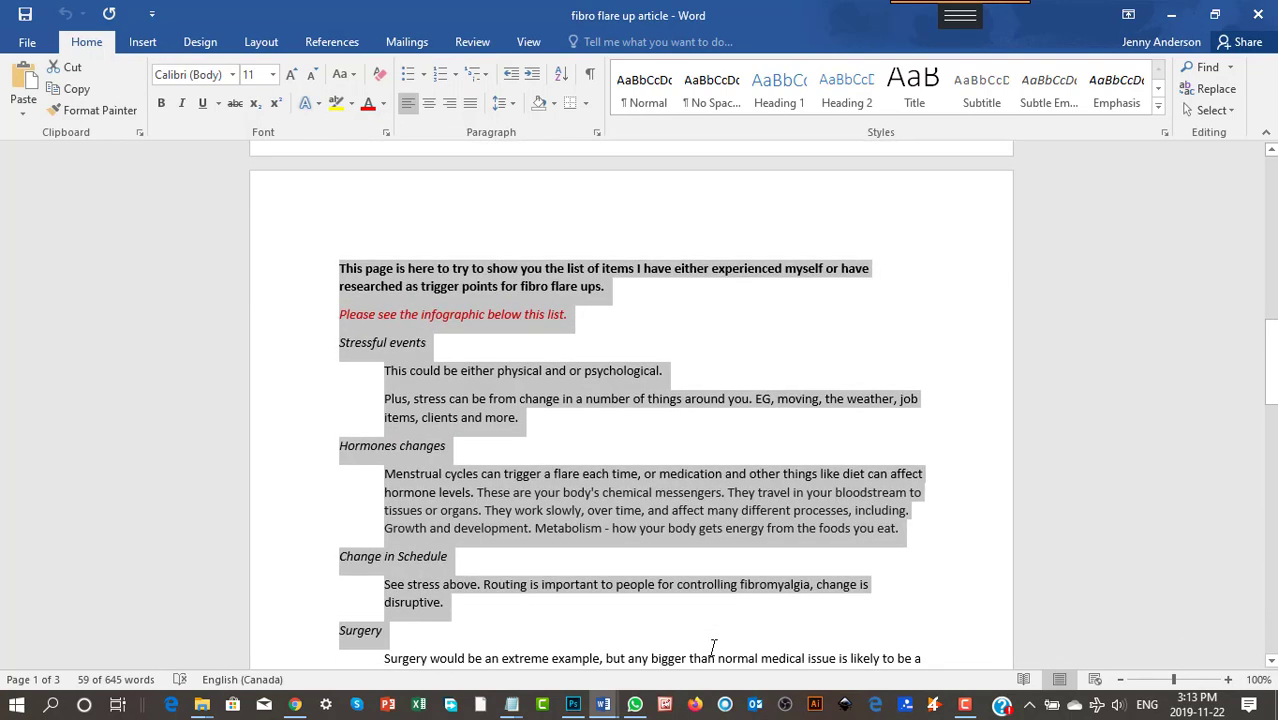
{"action": "scroll", "coordinate": [713, 645], "scroll_direction": "down", "scroll_amount": 9}
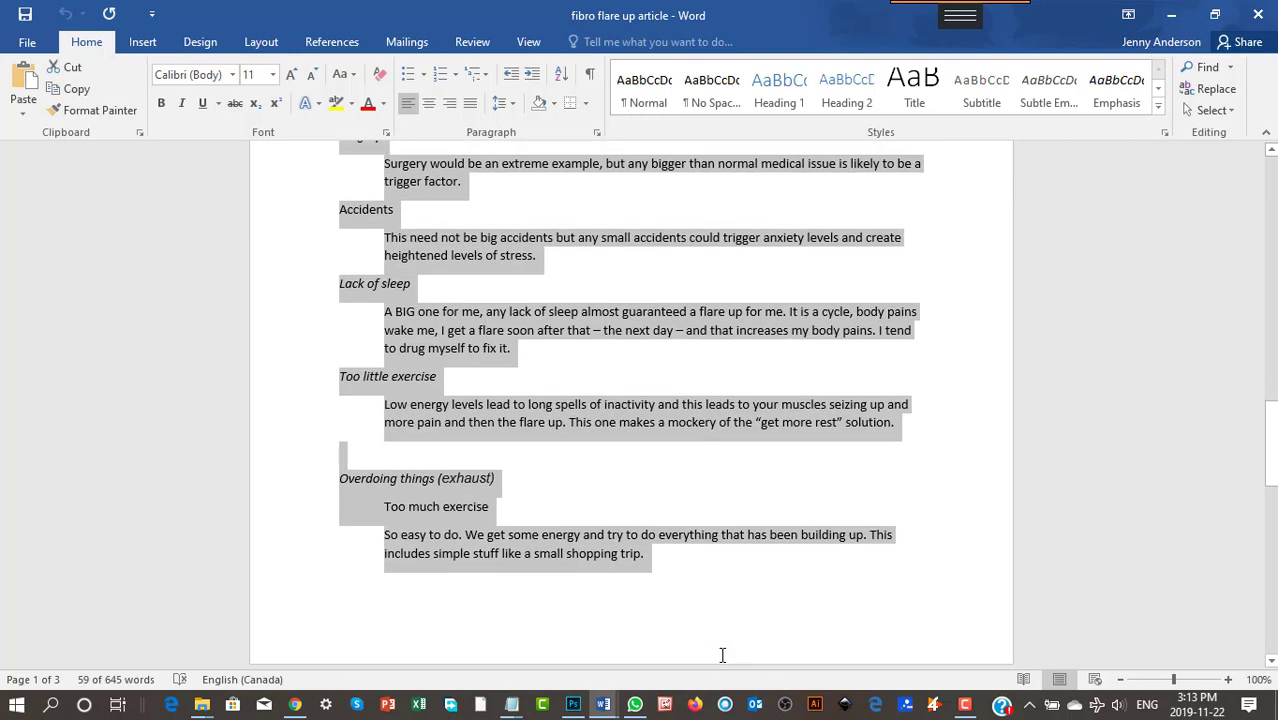
{"action": "scroll", "coordinate": [722, 655], "scroll_direction": "down", "scroll_amount": 14}
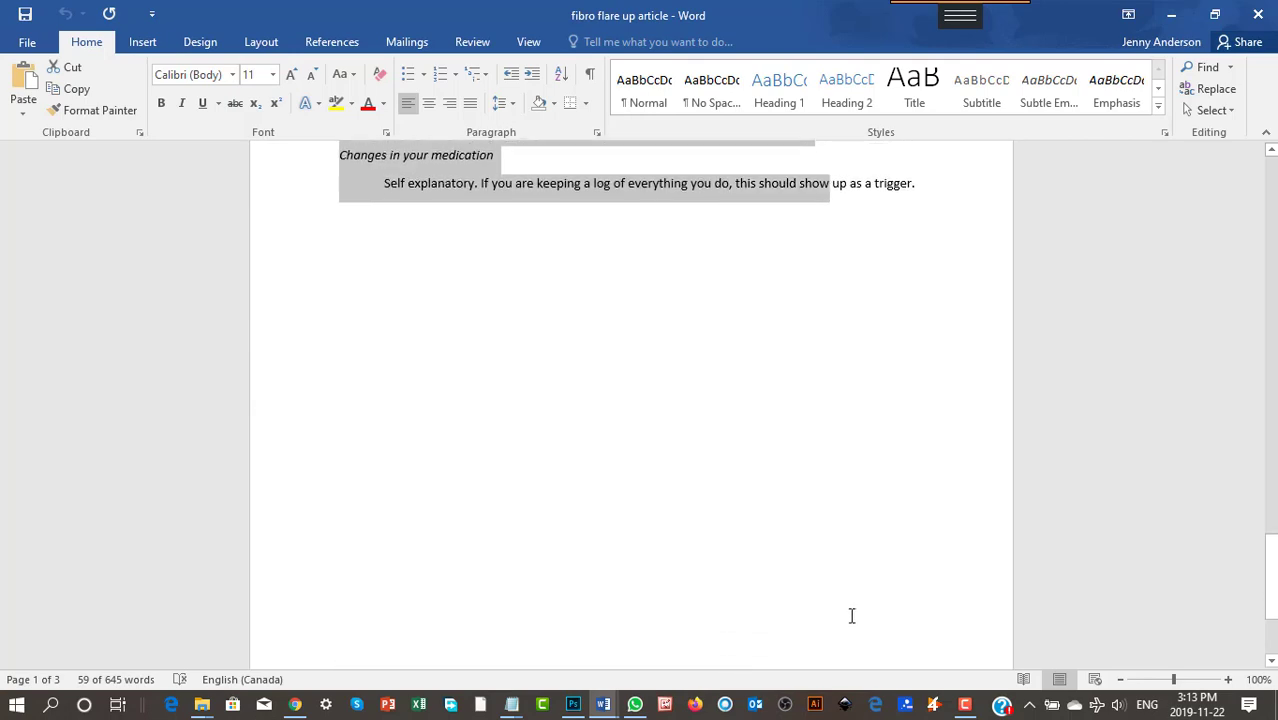
{"action": "left_click_drag", "start_coordinate": [852, 616], "coordinate": [1038, 499]}
{"action": "scroll", "coordinate": [508, 485], "scroll_direction": "up", "scroll_amount": 5}
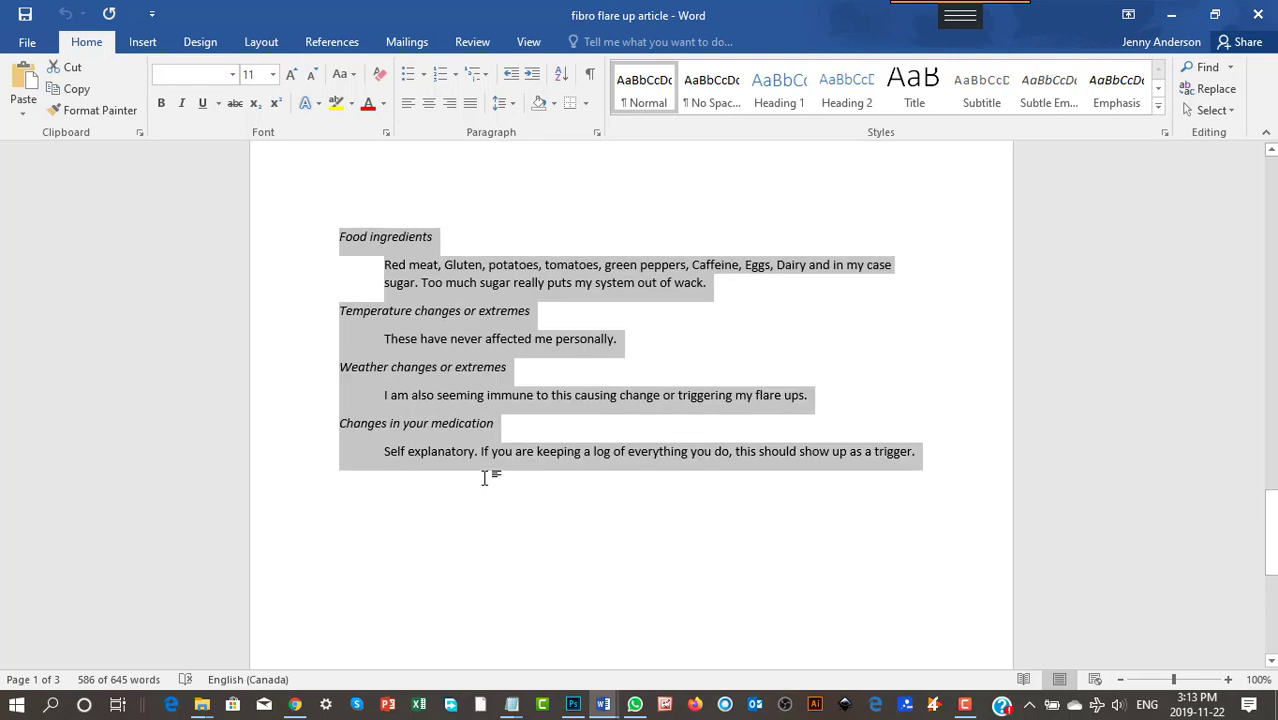
{"action": "scroll", "coordinate": [484, 478], "scroll_direction": "up", "scroll_amount": 1}
{"action": "scroll", "coordinate": [630, 565], "scroll_direction": "up", "scroll_amount": 10}
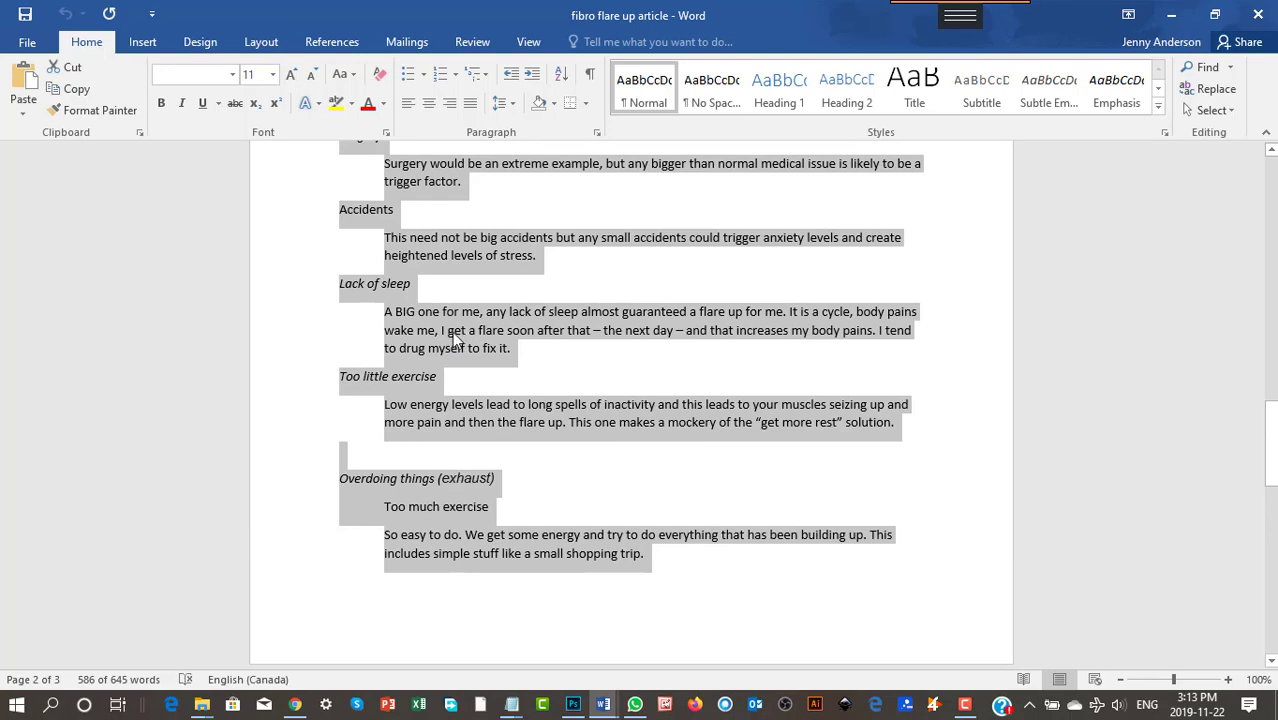
{"action": "right_click", "coordinate": [462, 333]}
{"action": "left_click", "coordinate": [519, 368]}
{"action": "scroll", "coordinate": [579, 450], "scroll_direction": "up", "scroll_amount": 4}
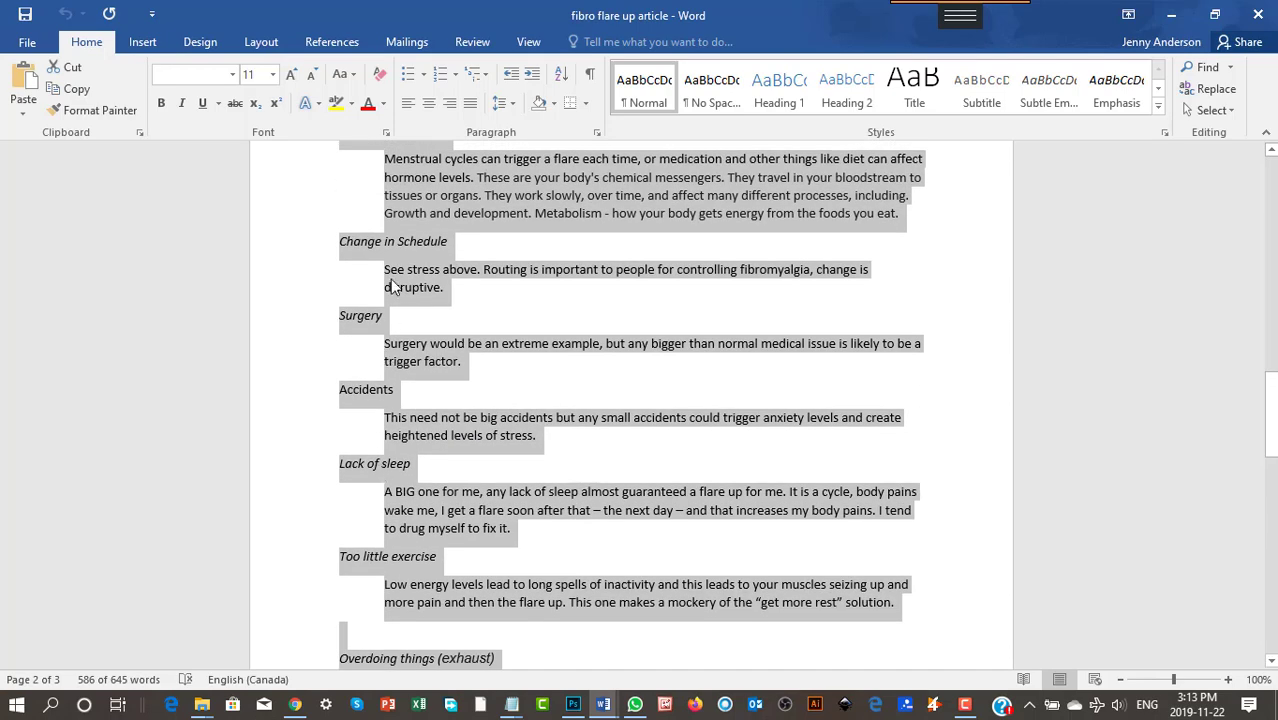
Return to the browser preview and examine the symptom list and the placeholder text above the footer
{"action": "key", "text": "alt+Tab"}
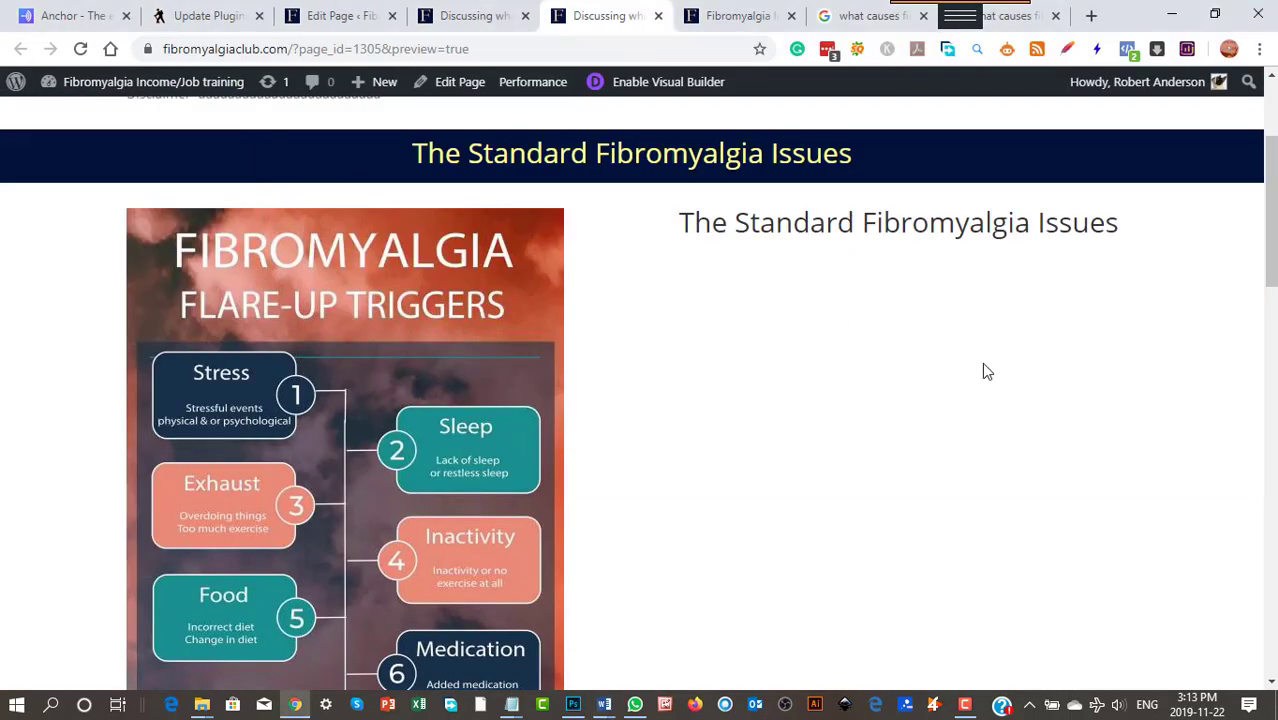
{"action": "scroll", "coordinate": [965, 415], "scroll_direction": "down", "scroll_amount": 5}
{"action": "scroll", "coordinate": [977, 433], "scroll_direction": "down", "scroll_amount": 5}
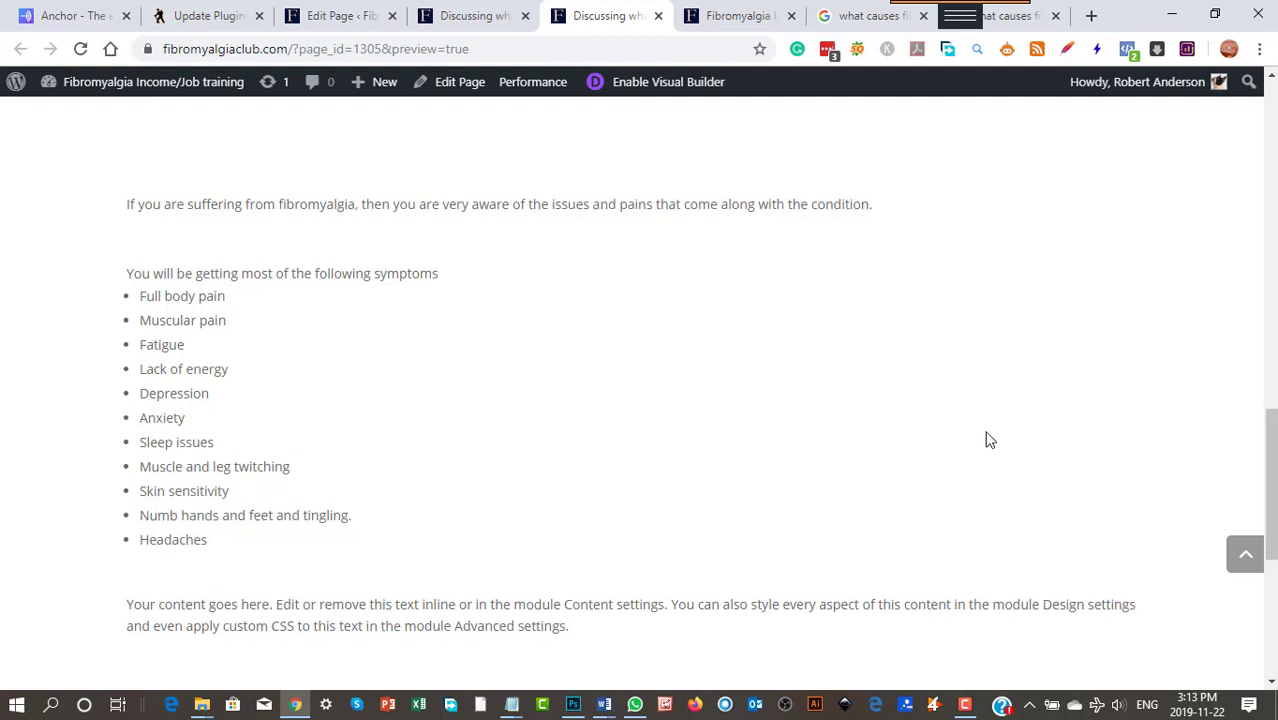
{"action": "scroll", "coordinate": [985, 442], "scroll_direction": "down", "scroll_amount": 3}
{"action": "scroll", "coordinate": [391, 451], "scroll_direction": "up", "scroll_amount": 2}
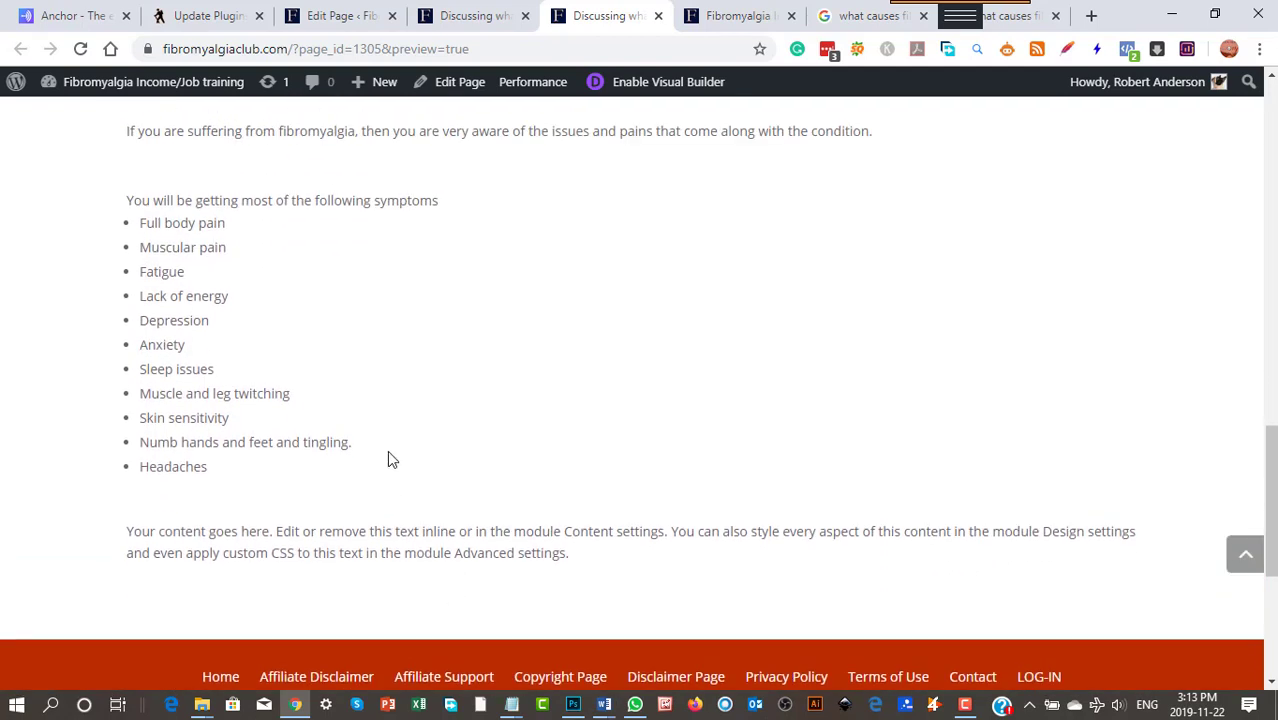
{"action": "scroll", "coordinate": [391, 457], "scroll_direction": "up", "scroll_amount": 1}
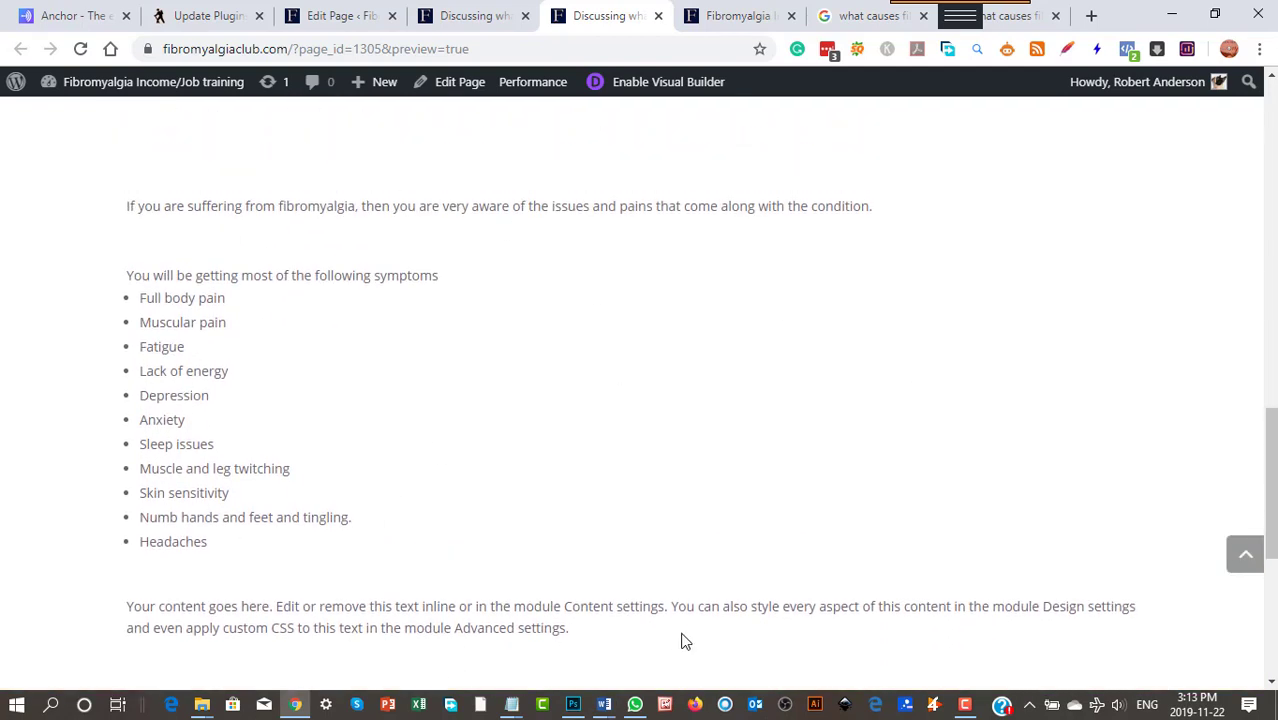
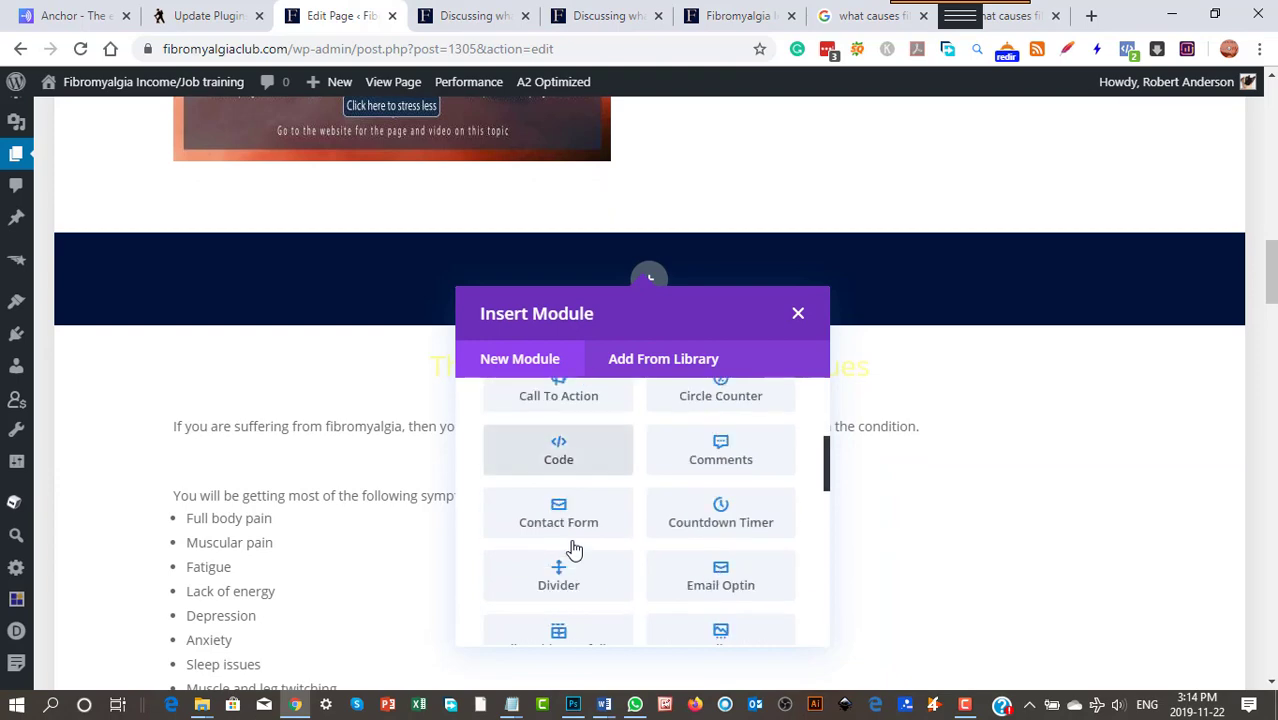
Add a placeholder text module to the empty blue banner below the infographic and move the Standard Fibromyalgia Issues heading into that banner
{"action": "scroll", "coordinate": [573, 549], "scroll_direction": "down", "scroll_amount": 3}
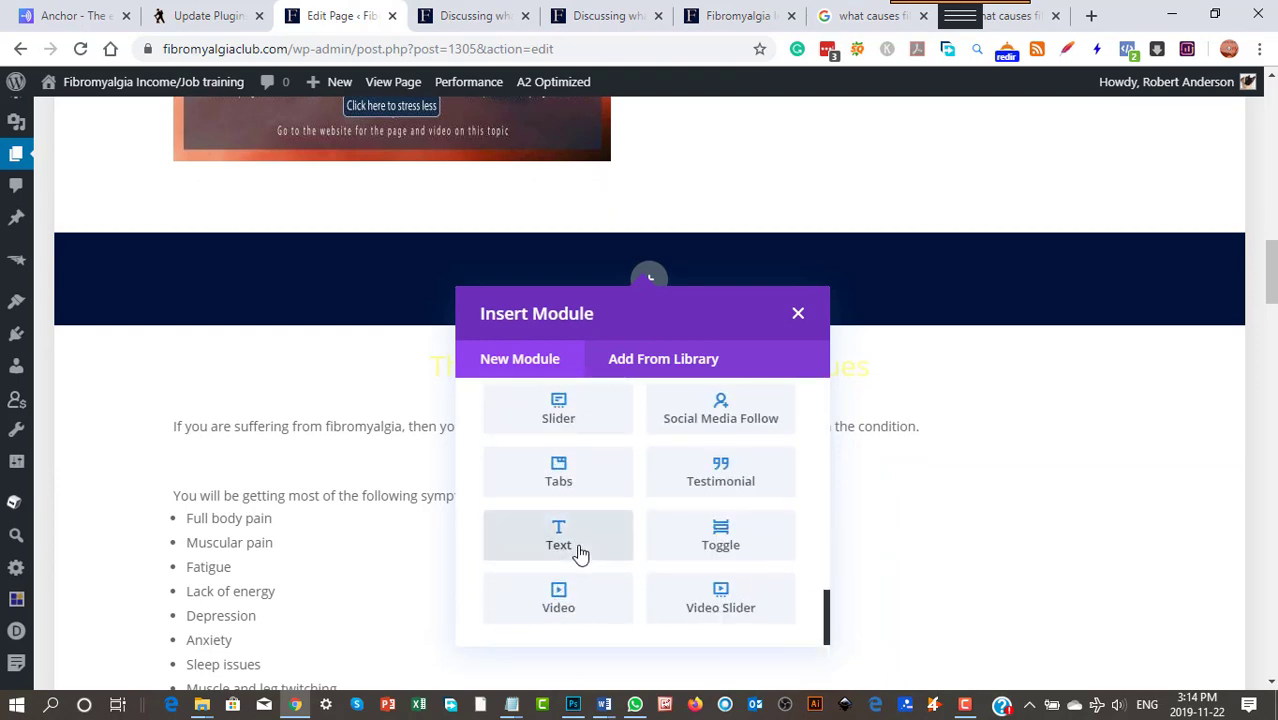
{"action": "left_click", "coordinate": [576, 551]}
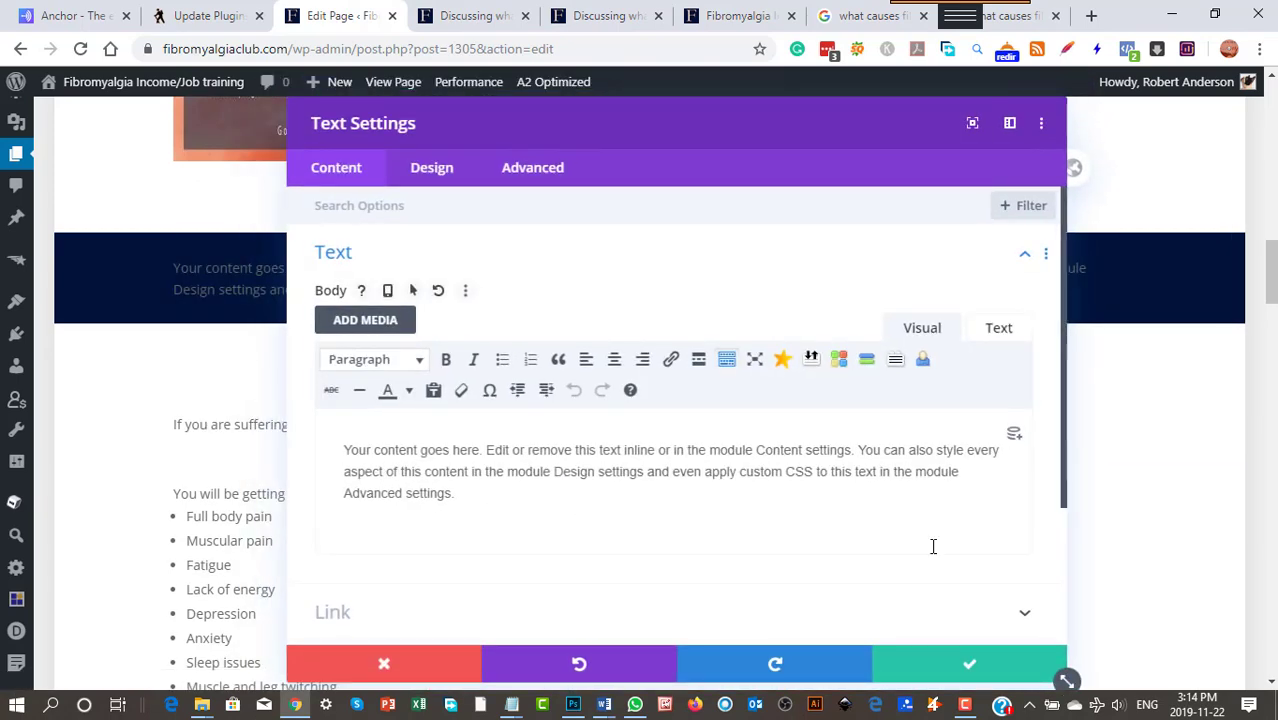
{"action": "left_click", "coordinate": [965, 668]}
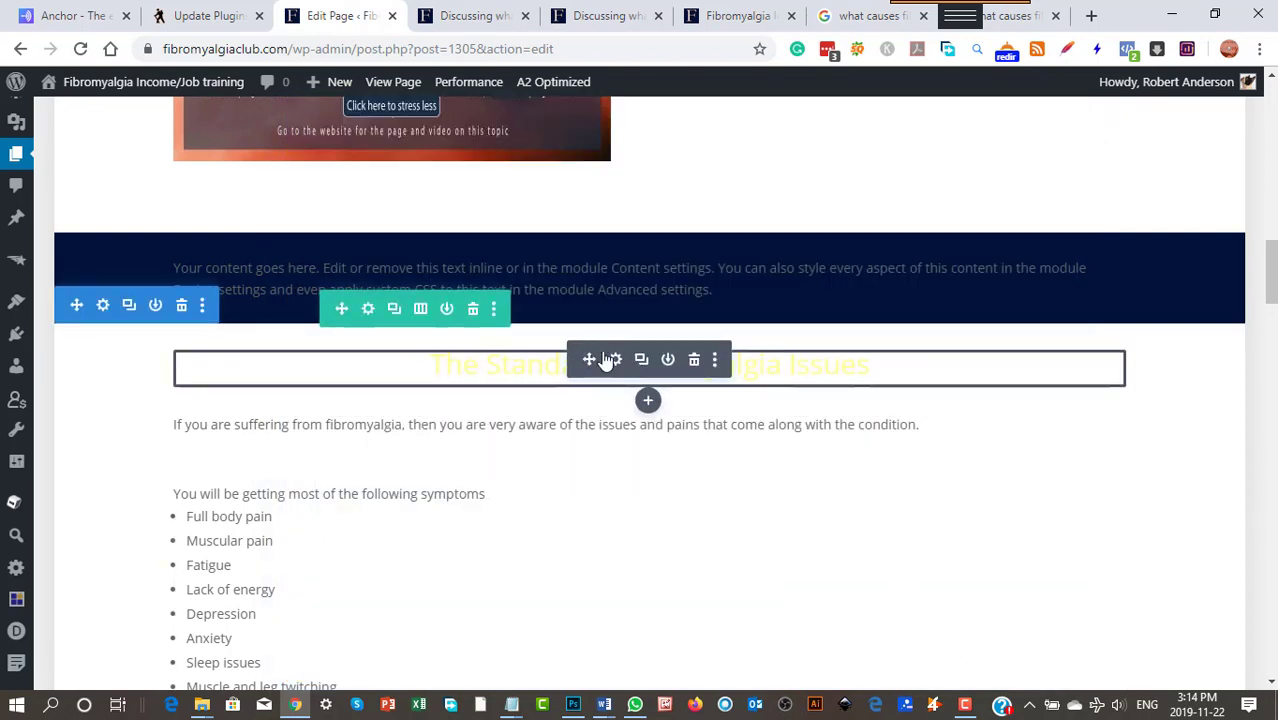
{"action": "left_click_drag", "start_coordinate": [589, 359], "coordinate": [612, 288]}
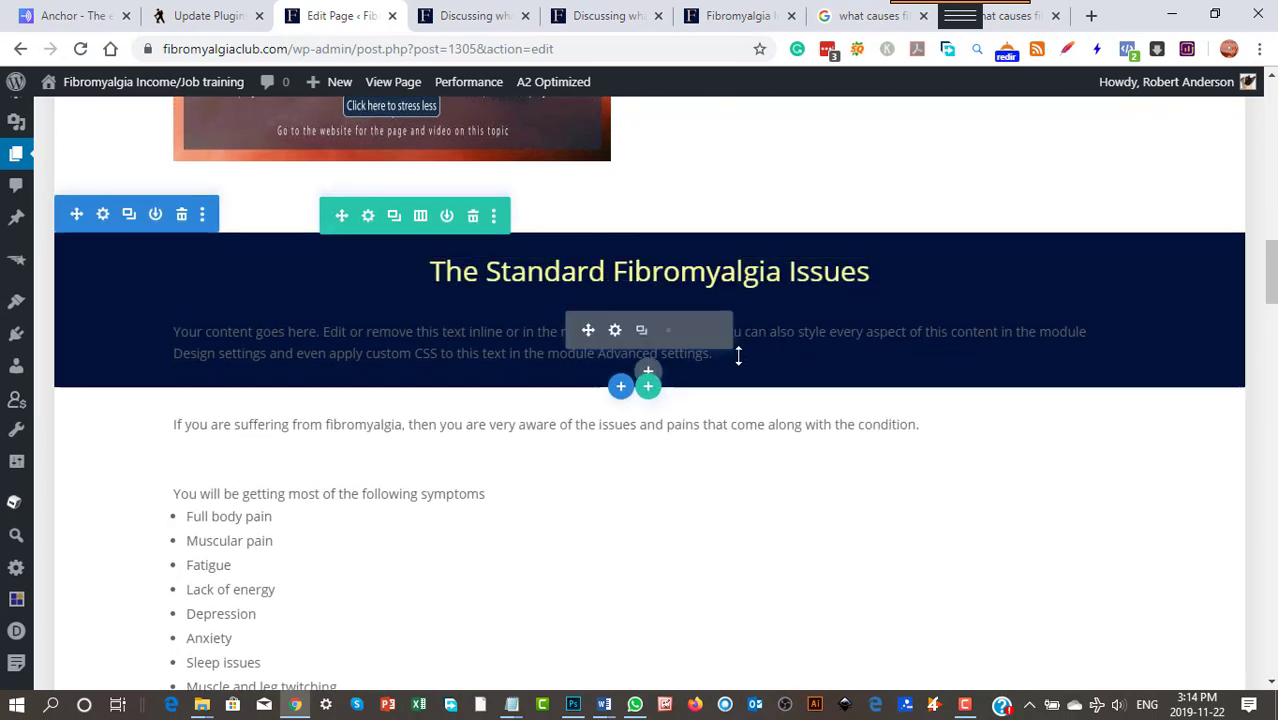
Delete the placeholder text module from the lower blue banner and reduce the banner's vertical padding around the heading
{"action": "left_click", "coordinate": [694, 333]}
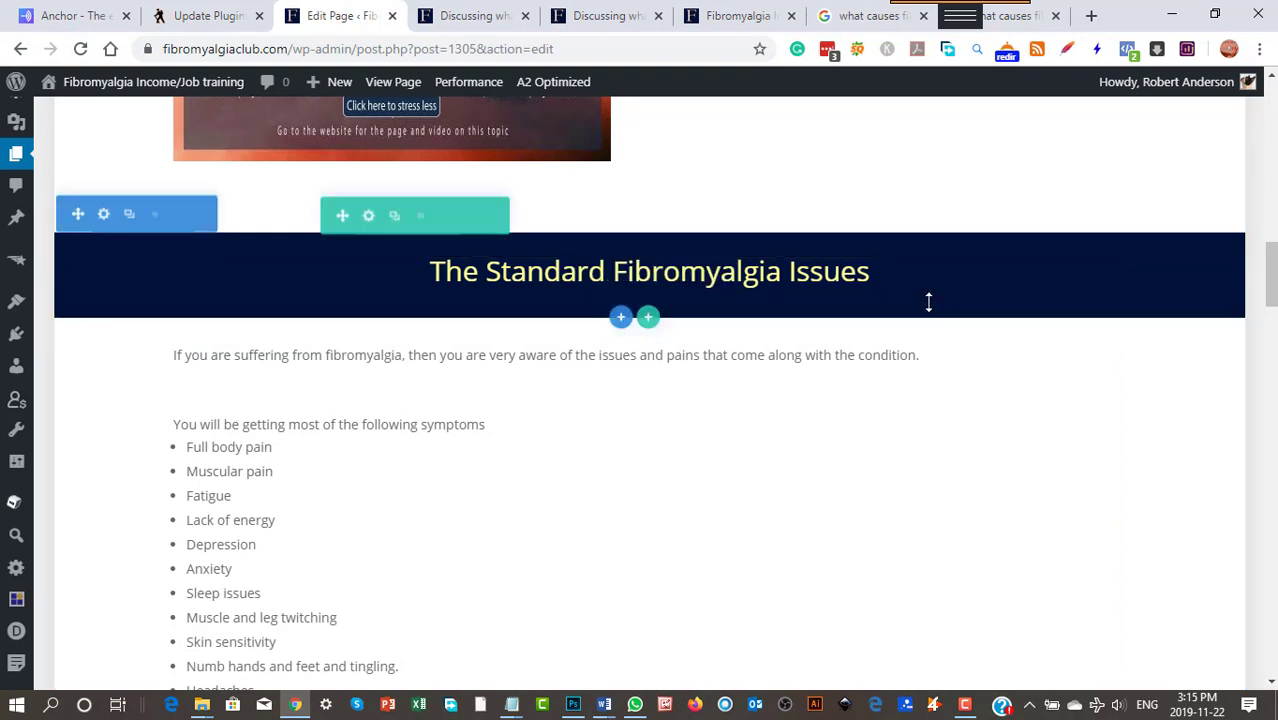
{"action": "left_click_drag", "start_coordinate": [931, 300], "coordinate": [871, 230]}
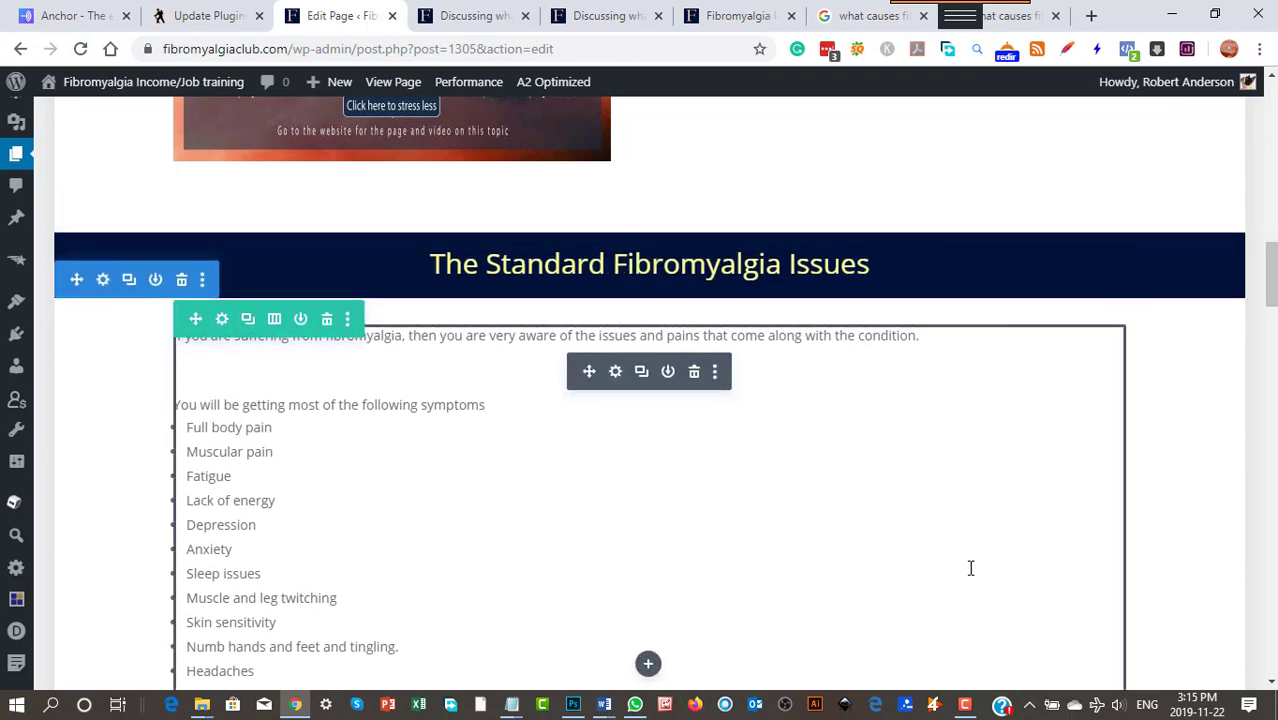
Insert a text module in the empty column beside the flare-up triggers infographic
{"action": "scroll", "coordinate": [969, 566], "scroll_direction": "up", "scroll_amount": 12}
{"action": "scroll", "coordinate": [962, 562], "scroll_direction": "down", "scroll_amount": 2}
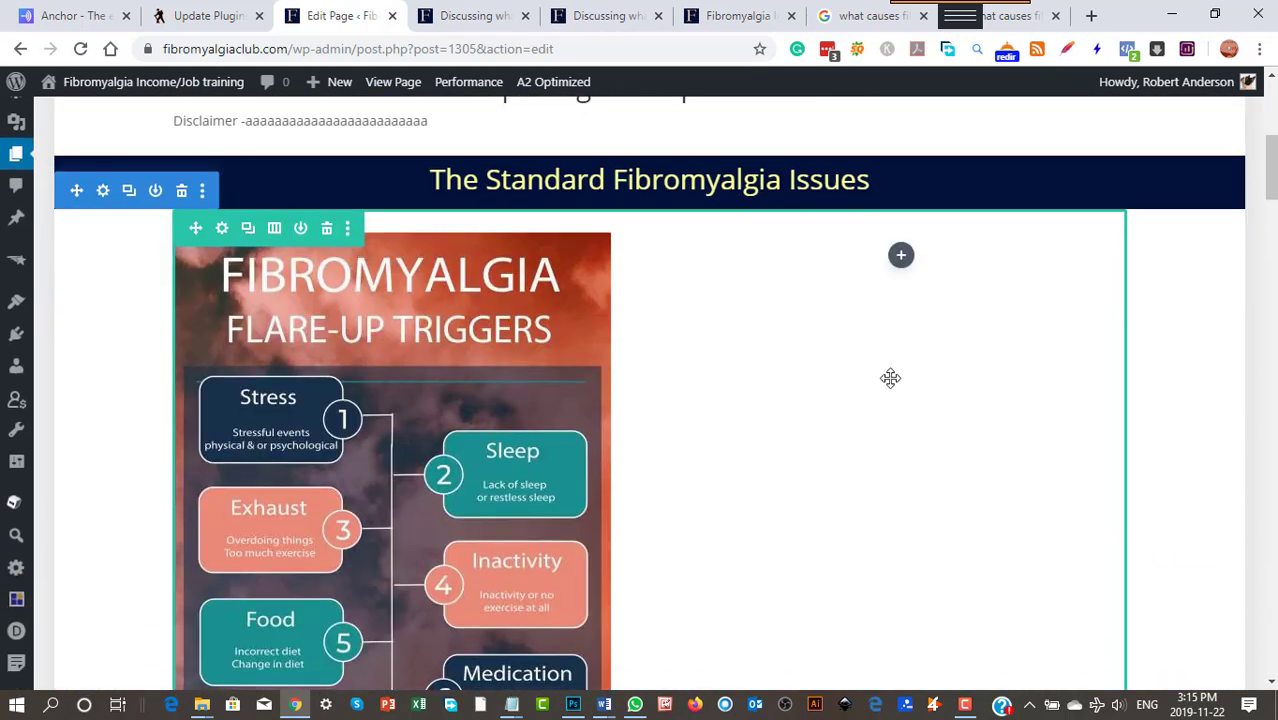
{"action": "left_click", "coordinate": [901, 256]}
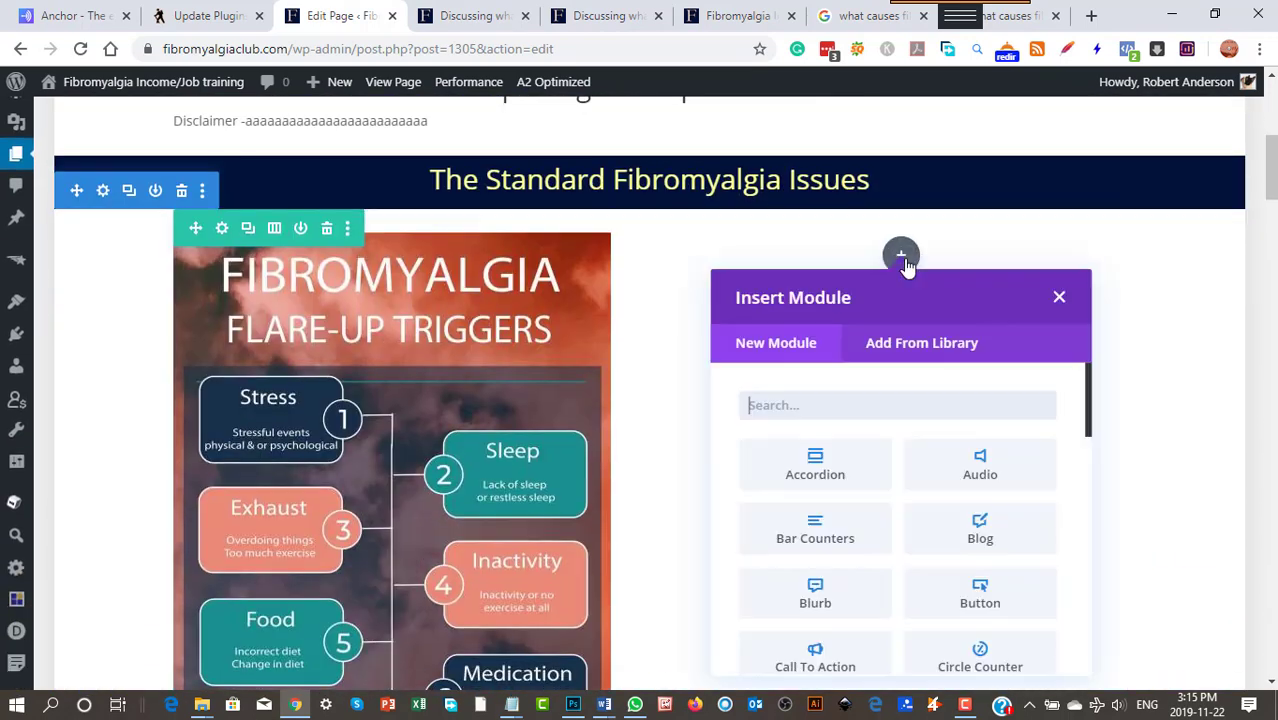
{"action": "scroll", "coordinate": [895, 495], "scroll_direction": "down", "scroll_amount": 3}
{"action": "scroll", "coordinate": [889, 507], "scroll_direction": "down", "scroll_amount": 6}
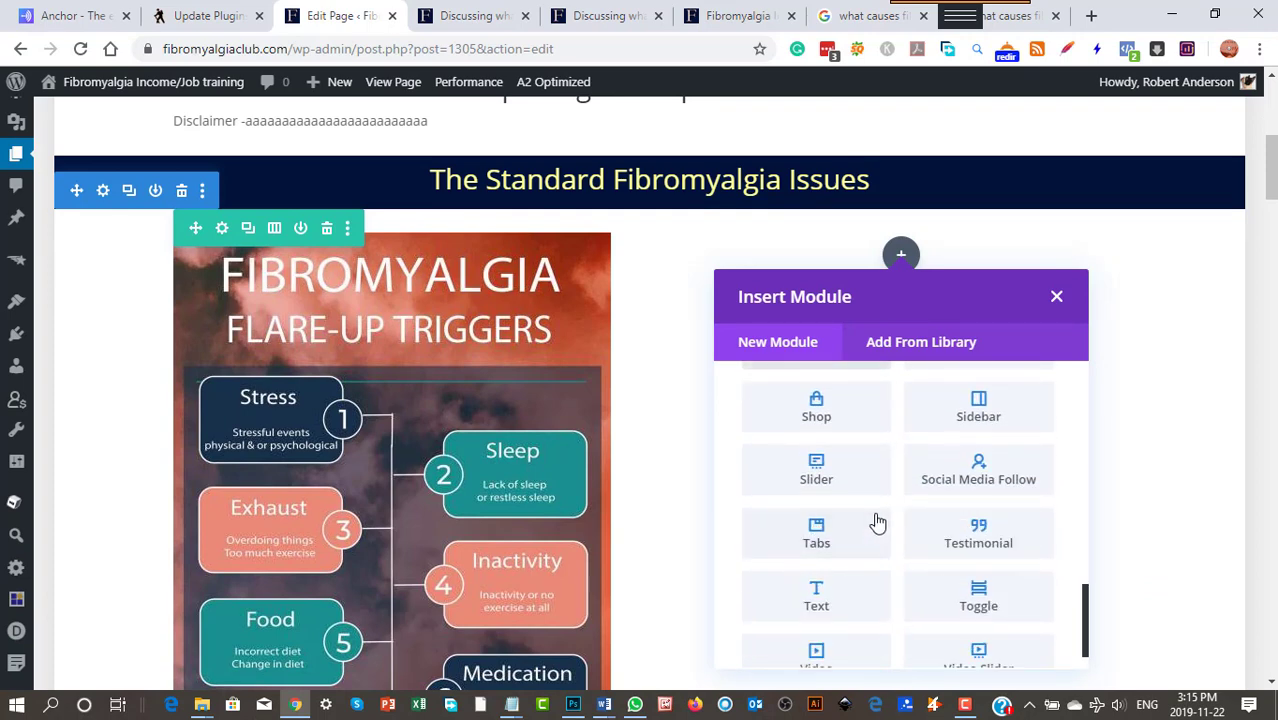
{"action": "left_click", "coordinate": [816, 596]}
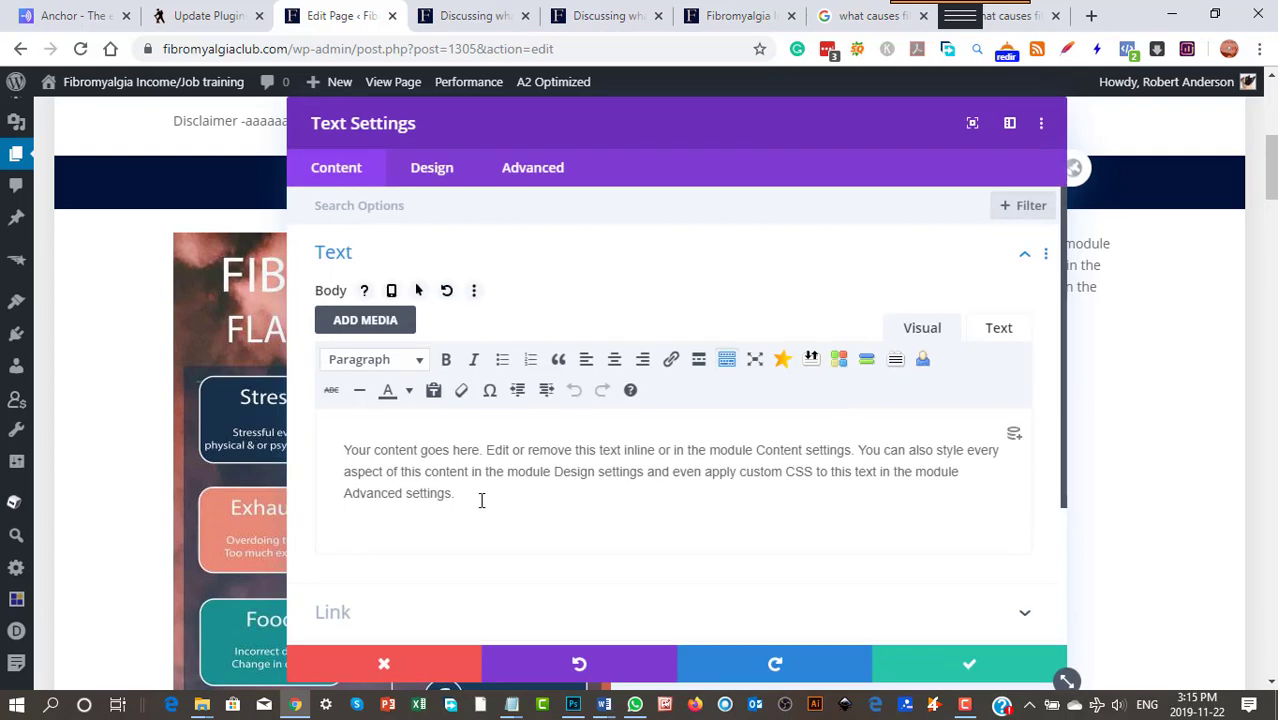
Replace the new module's placeholder text with the copied "A flare up explained" article and save the module
{"action": "left_click_drag", "start_coordinate": [479, 499], "coordinate": [343, 449]}
{"action": "right_click", "coordinate": [388, 457]}
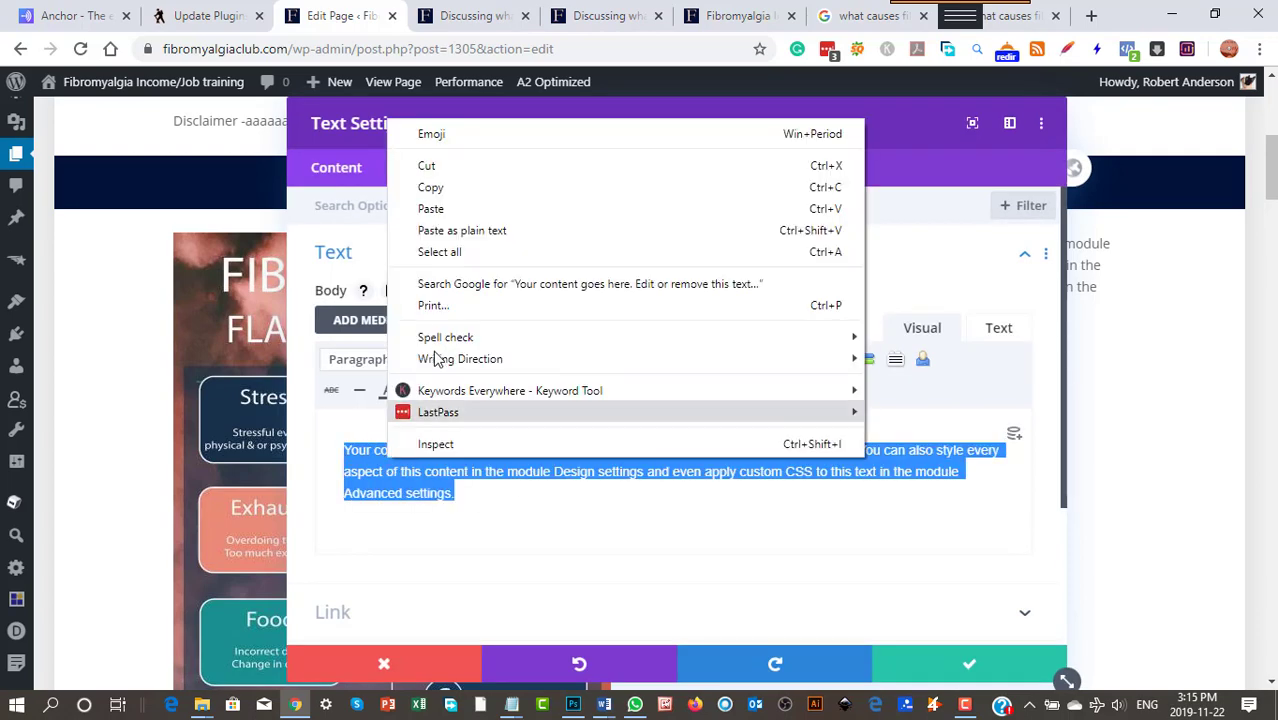
{"action": "left_click", "coordinate": [440, 211]}
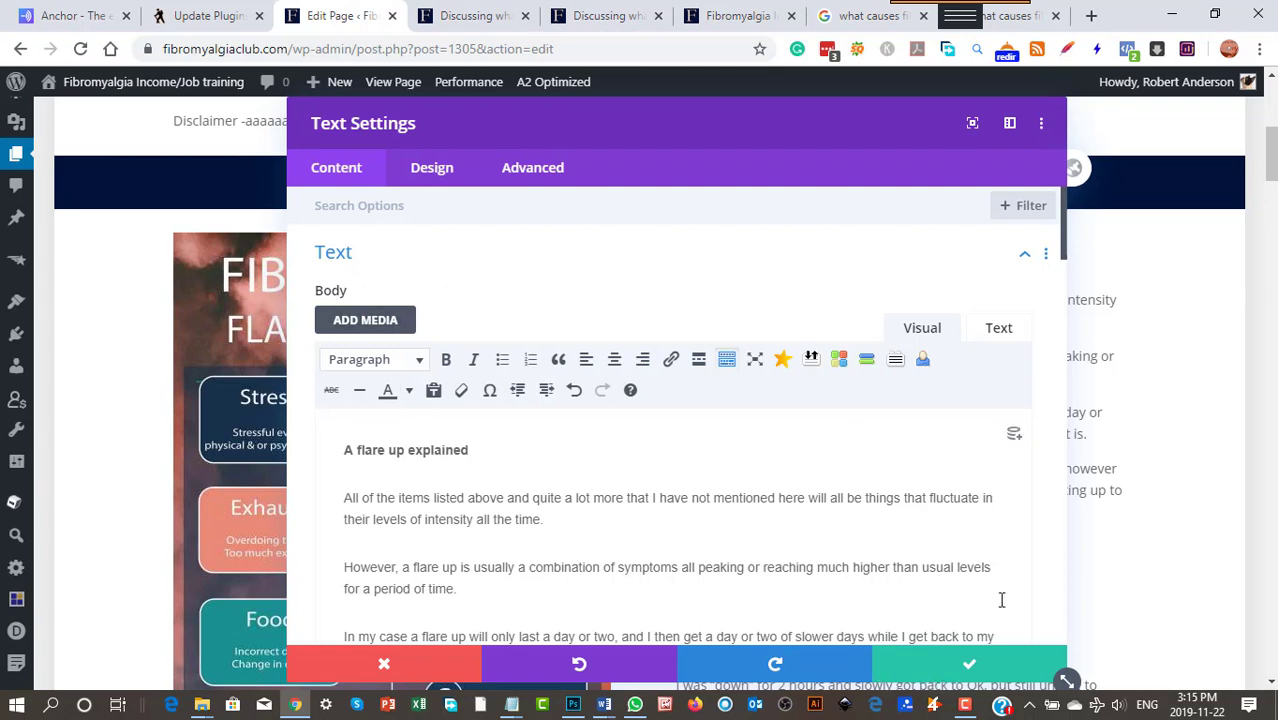
{"action": "left_click", "coordinate": [971, 664]}
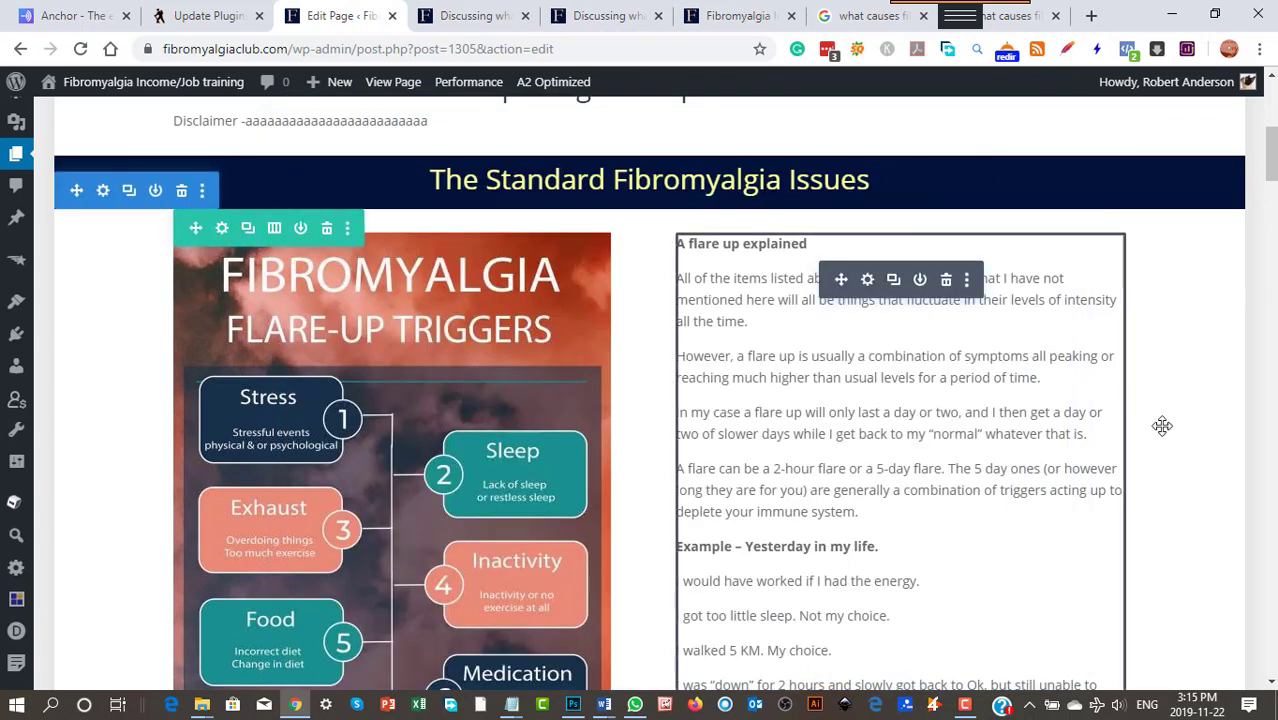
Save the page as a draft and return to its layout in the Divi Builder
{"action": "scroll", "coordinate": [1173, 451], "scroll_direction": "up", "scroll_amount": 4}
{"action": "scroll", "coordinate": [1051, 280], "scroll_direction": "down", "scroll_amount": 1}
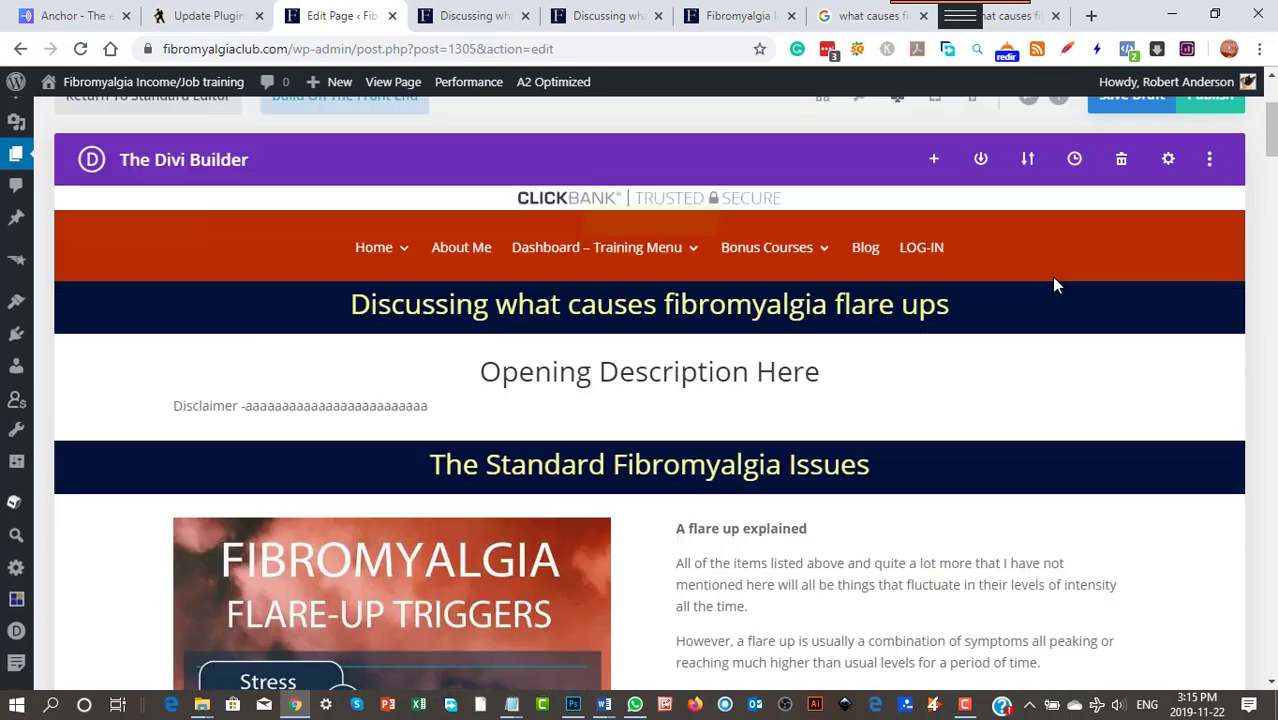
{"action": "scroll", "coordinate": [1131, 289], "scroll_direction": "up", "scroll_amount": 3}
{"action": "left_click", "coordinate": [1134, 282]}
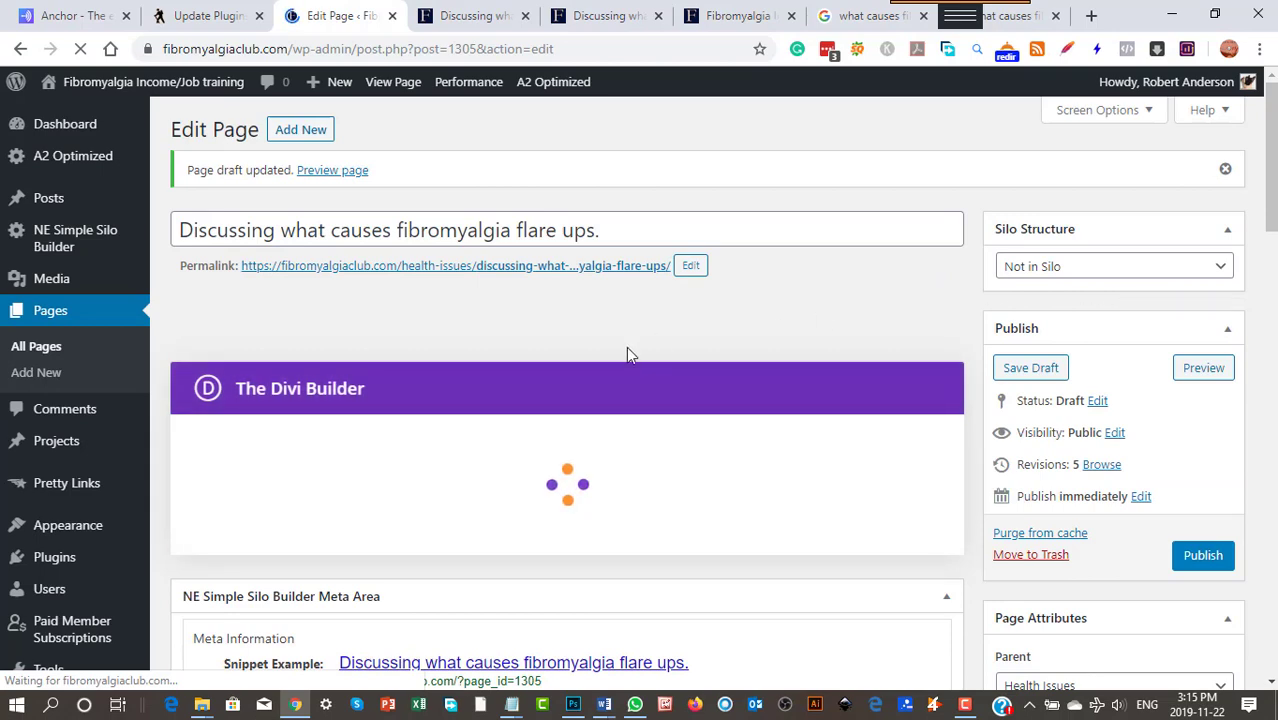
{"action": "scroll", "coordinate": [736, 479], "scroll_direction": "down", "scroll_amount": 3}
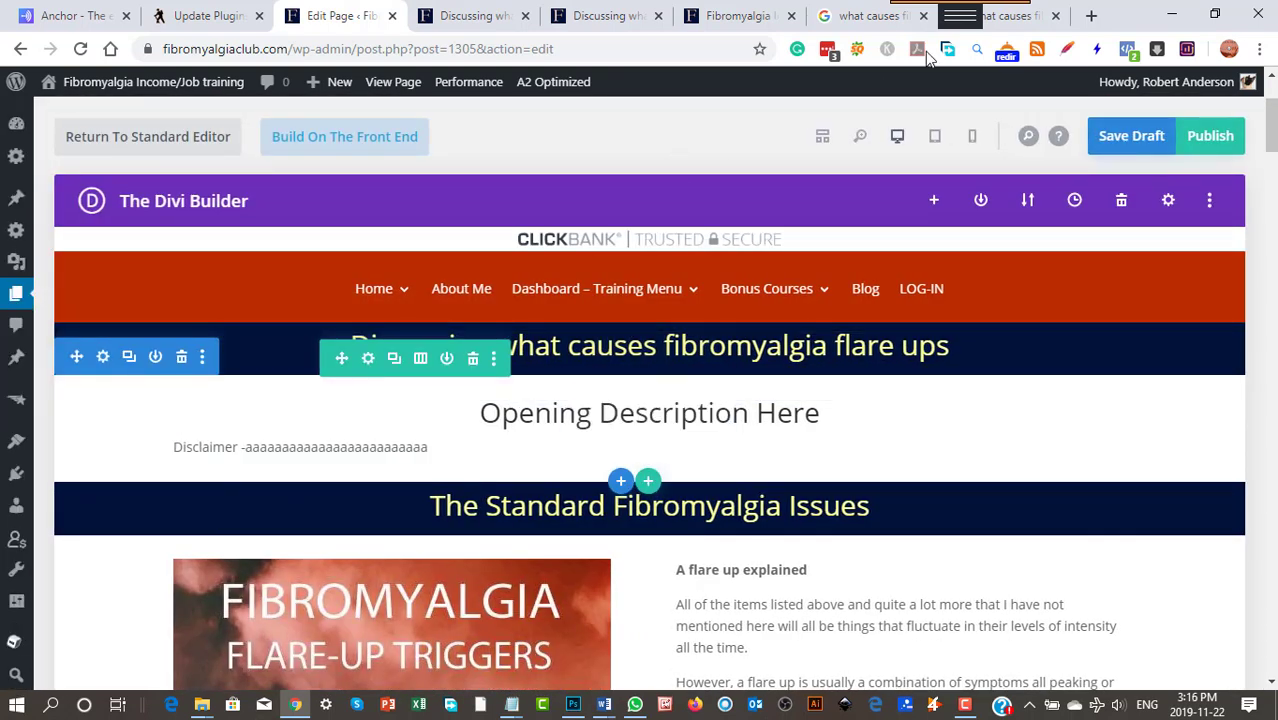
Review the pasted article text against the infographic beside it, from "A flare up explained" through the list of flare up triggers
{"action": "left_click", "coordinate": [868, 16]}
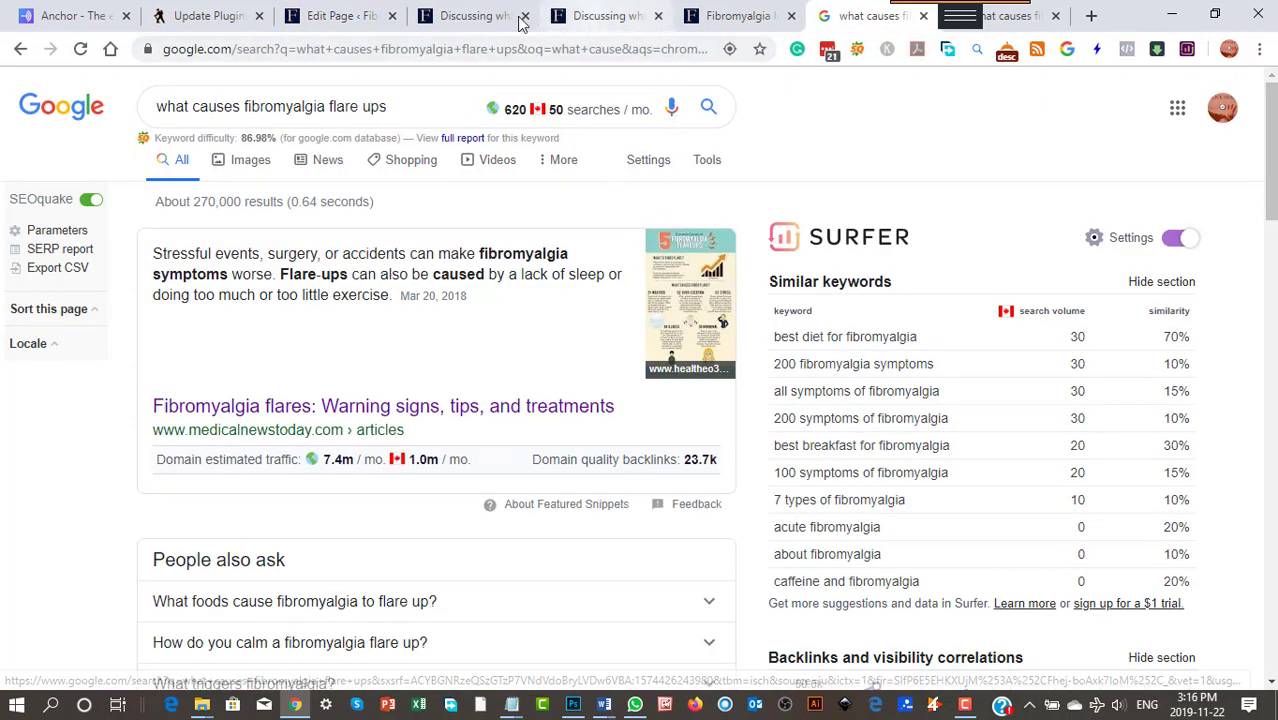
{"action": "left_click", "coordinate": [362, 22]}
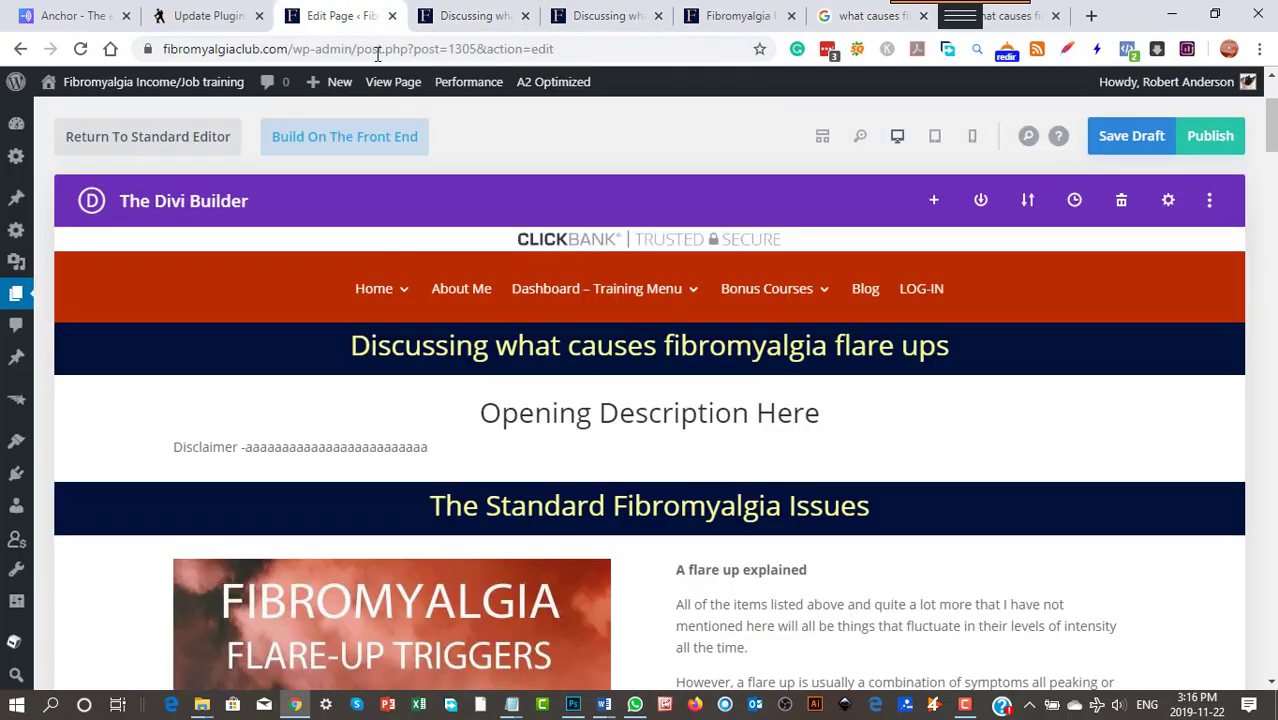
{"action": "scroll", "coordinate": [940, 459], "scroll_direction": "down", "scroll_amount": 4}
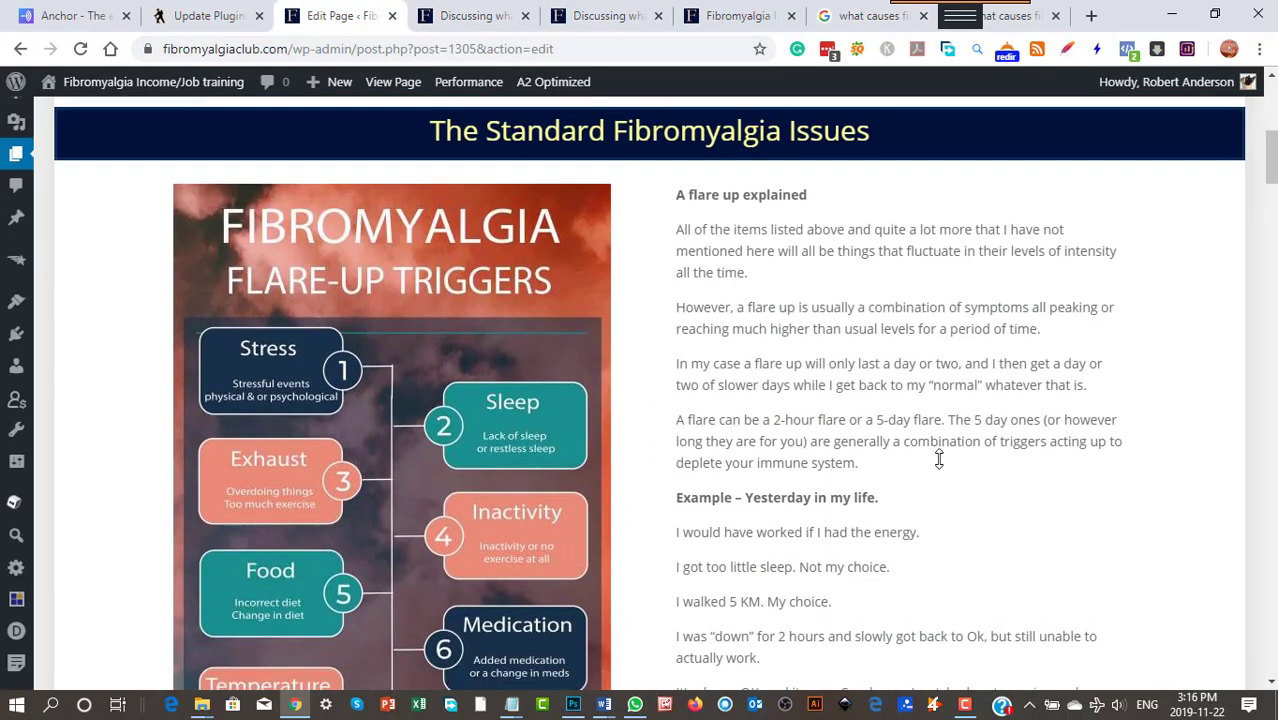
{"action": "scroll", "coordinate": [940, 459], "scroll_direction": "down", "scroll_amount": 6}
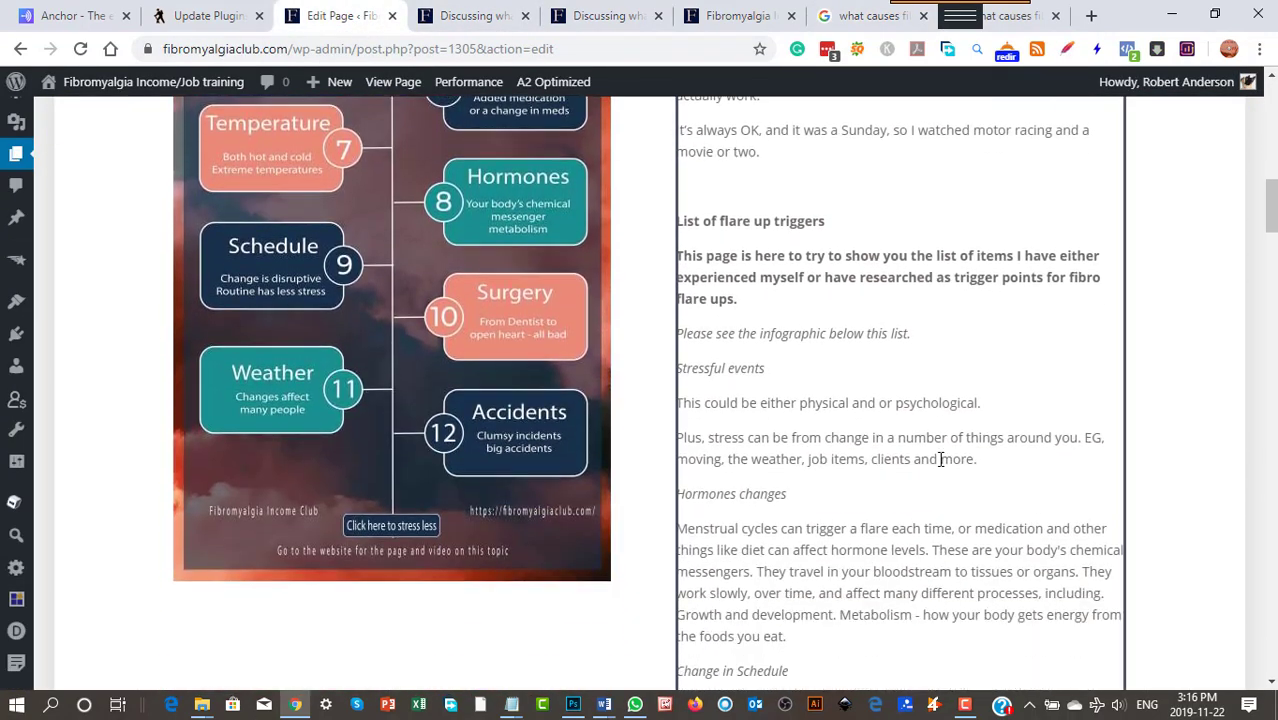
{"action": "scroll", "coordinate": [940, 459], "scroll_direction": "down", "scroll_amount": 12}
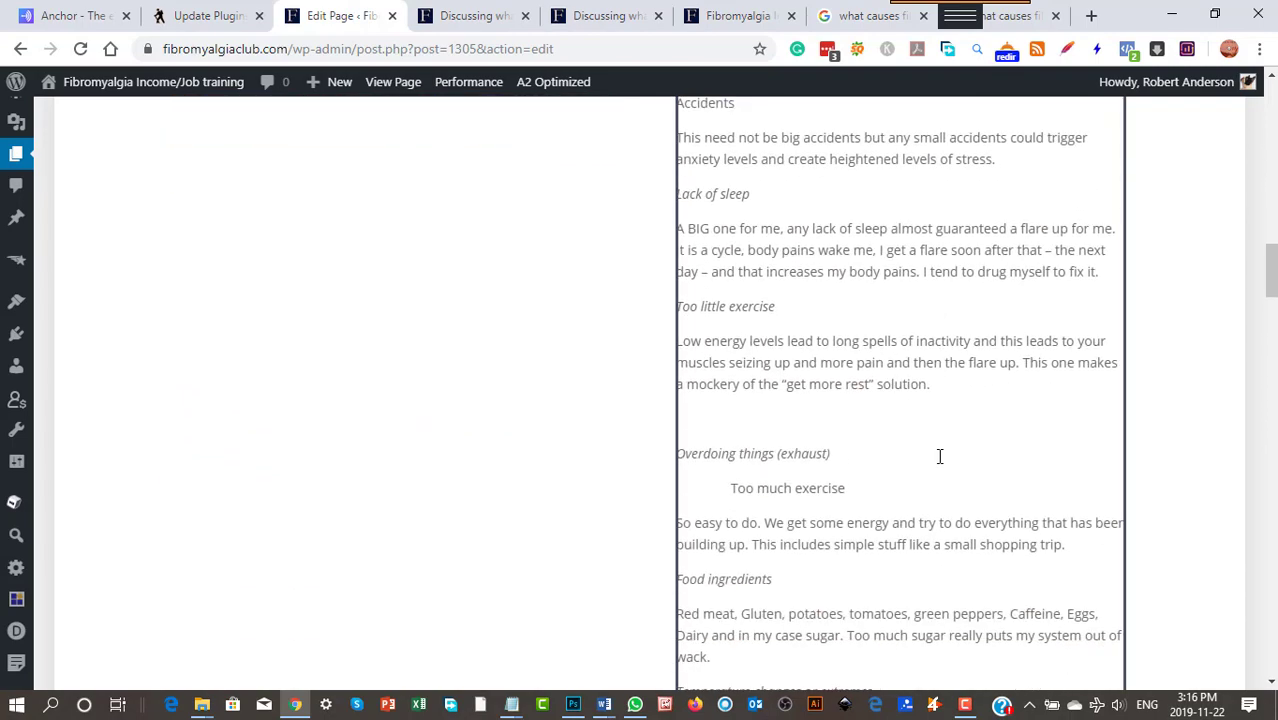
{"action": "scroll", "coordinate": [940, 456], "scroll_direction": "down", "scroll_amount": 2}
{"action": "scroll", "coordinate": [938, 456], "scroll_direction": "up", "scroll_amount": 7}
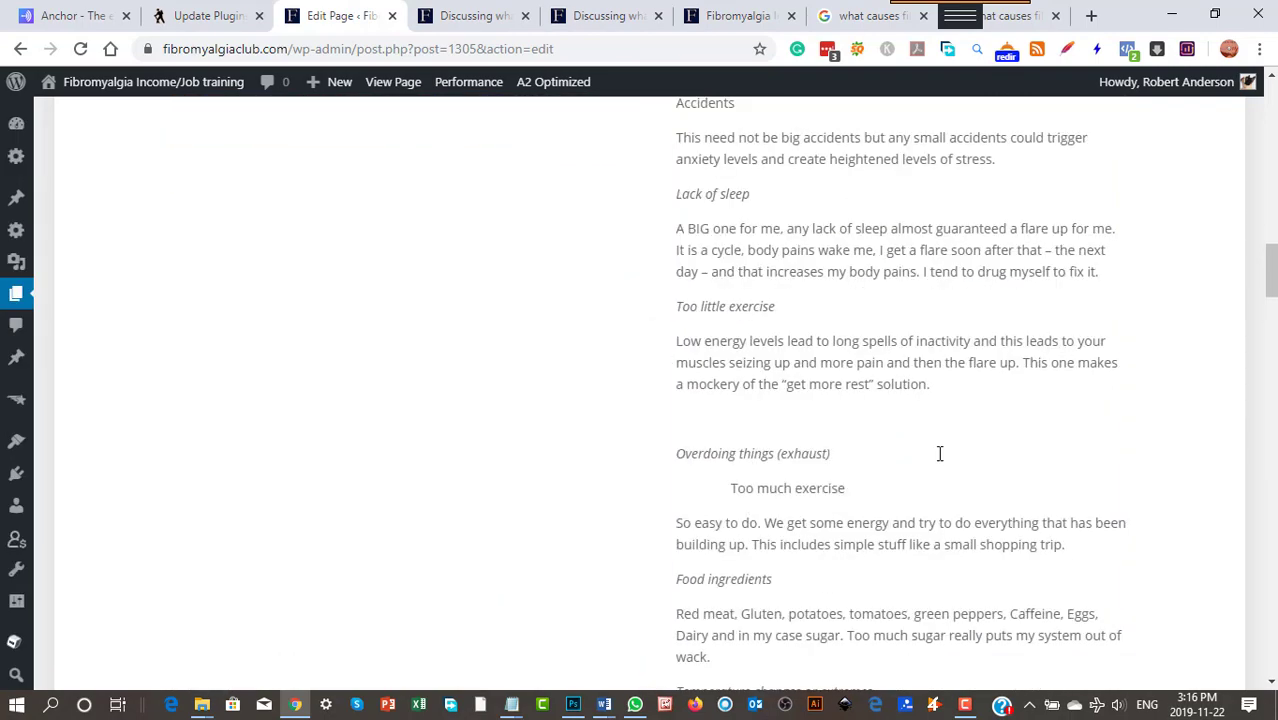
{"action": "scroll", "coordinate": [940, 454], "scroll_direction": "up", "scroll_amount": 12}
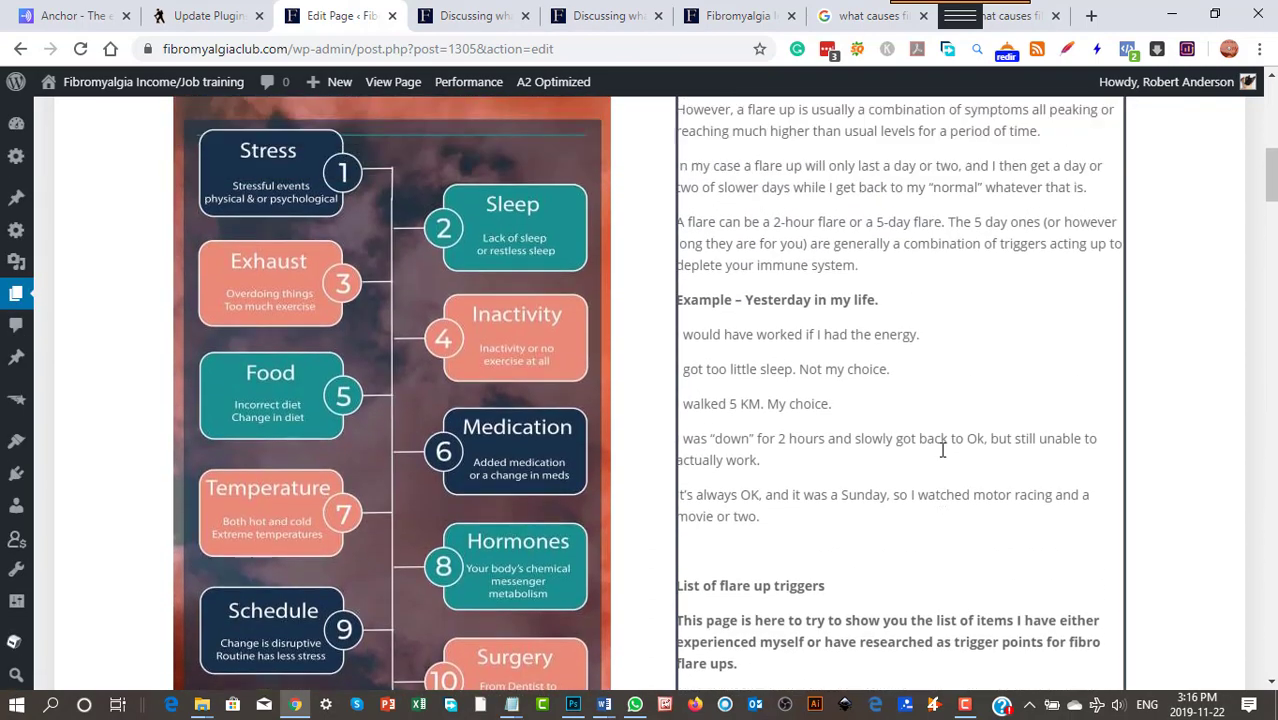
{"action": "scroll", "coordinate": [942, 451], "scroll_direction": "up", "scroll_amount": 3}
{"action": "scroll", "coordinate": [944, 454], "scroll_direction": "down", "scroll_amount": 2}
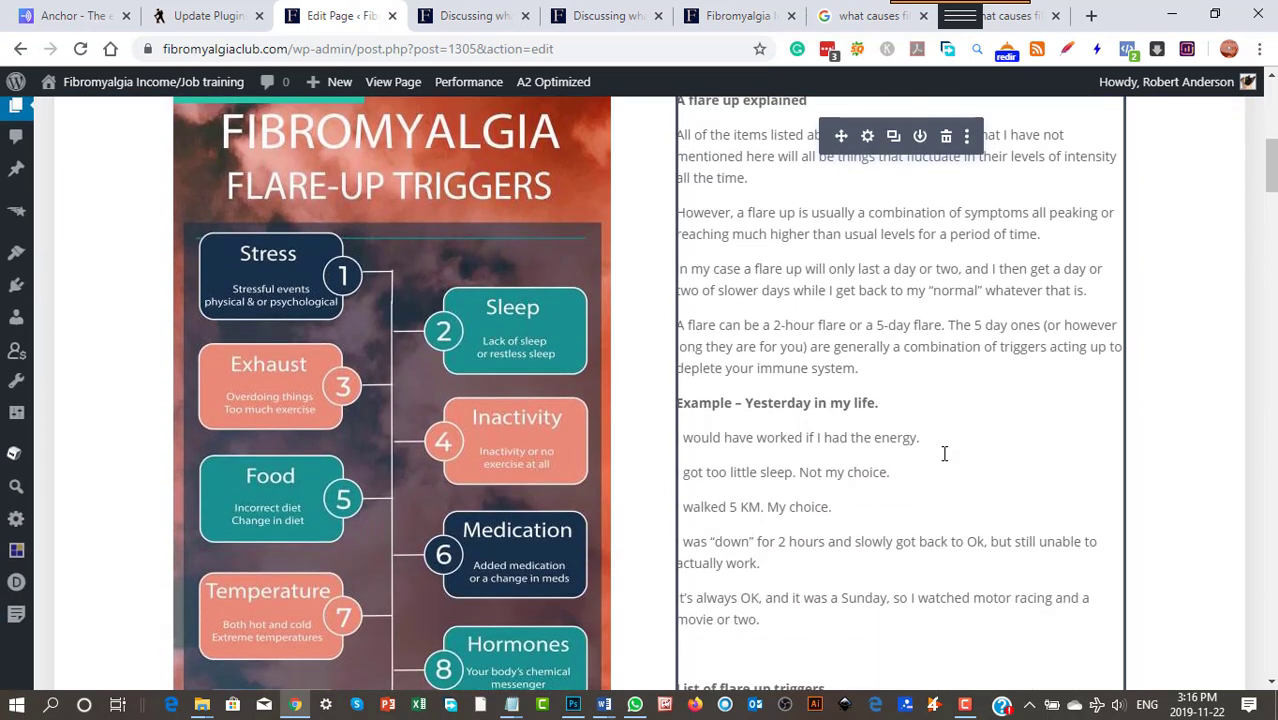
{"action": "scroll", "coordinate": [944, 454], "scroll_direction": "down", "scroll_amount": 3}
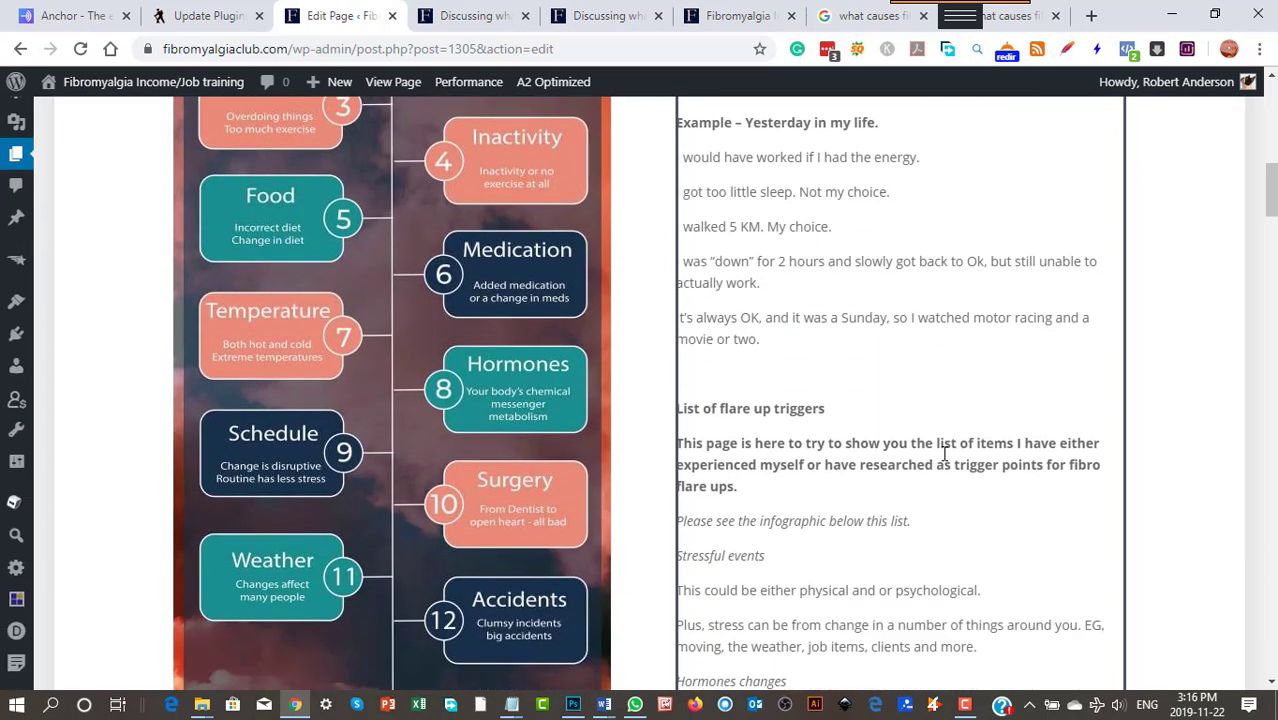
{"action": "scroll", "coordinate": [944, 454], "scroll_direction": "up", "scroll_amount": 4}
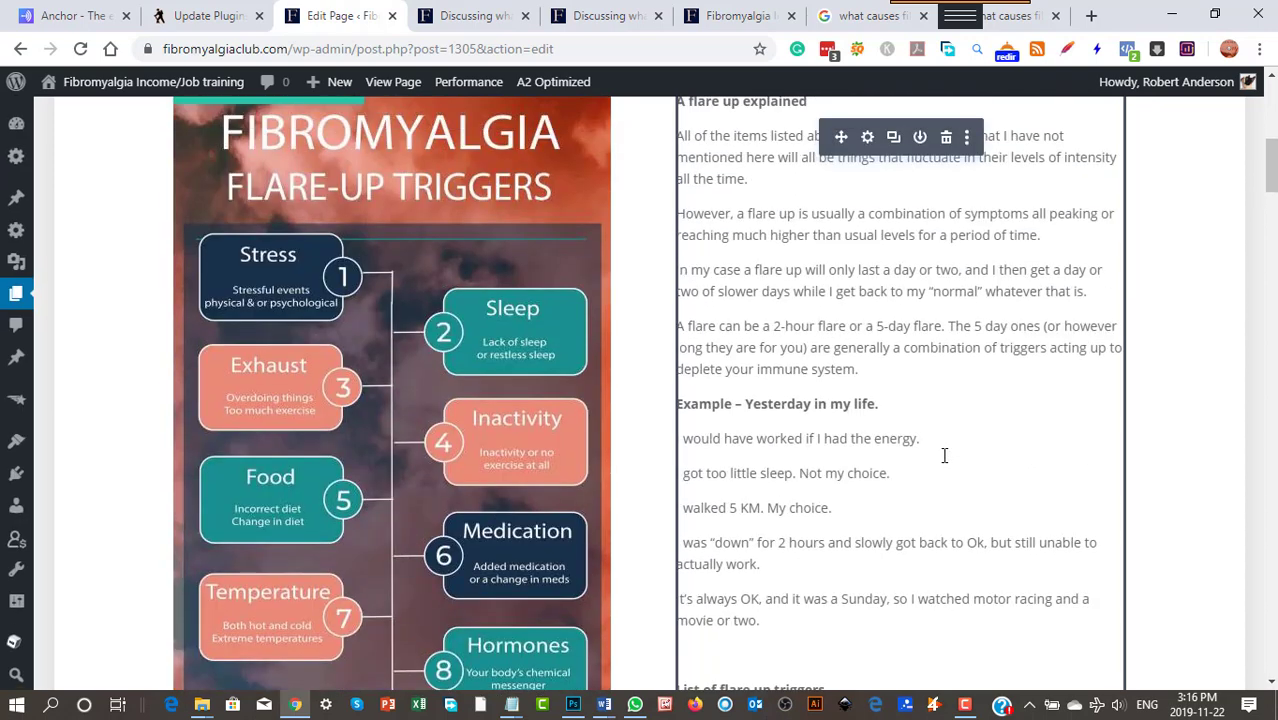
{"action": "scroll", "coordinate": [944, 455], "scroll_direction": "down", "scroll_amount": 2}
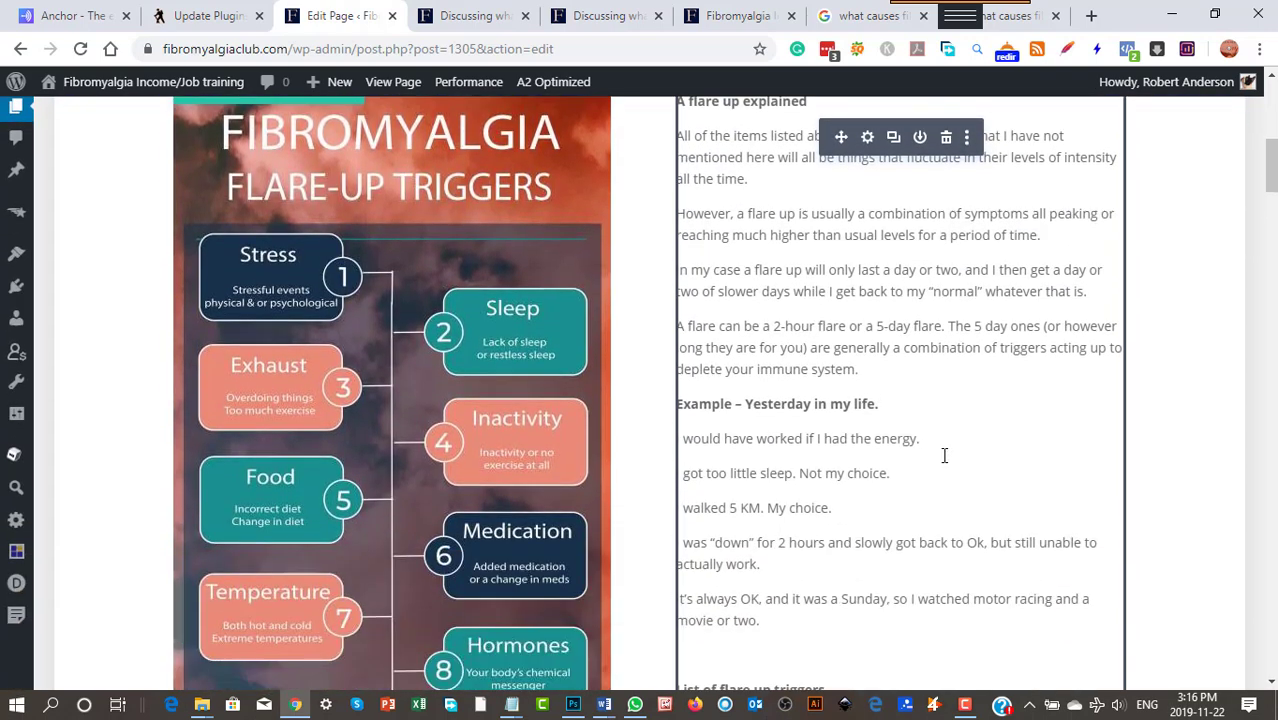
Examine the empty space below the infographic and the article's end down to the lower Standard Fibromyalgia Issues banner
{"action": "scroll", "coordinate": [944, 455], "scroll_direction": "down", "scroll_amount": 10}
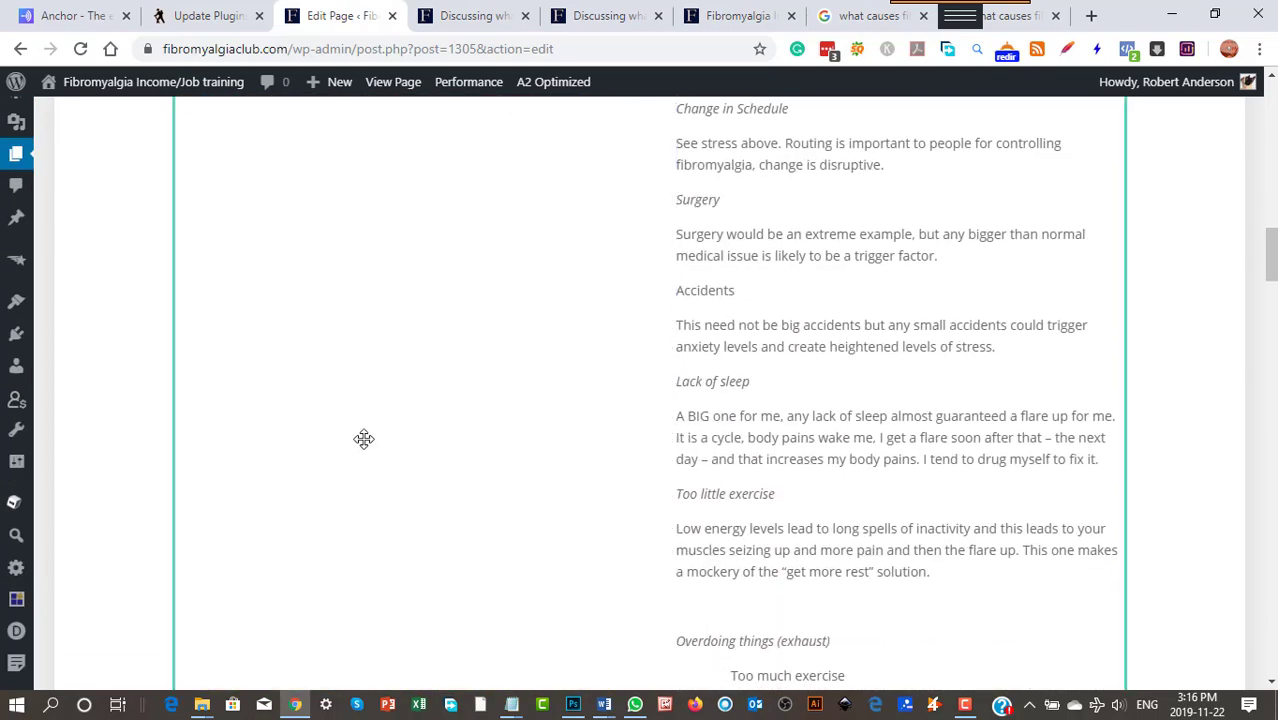
{"action": "scroll", "coordinate": [365, 440], "scroll_direction": "down", "scroll_amount": 6}
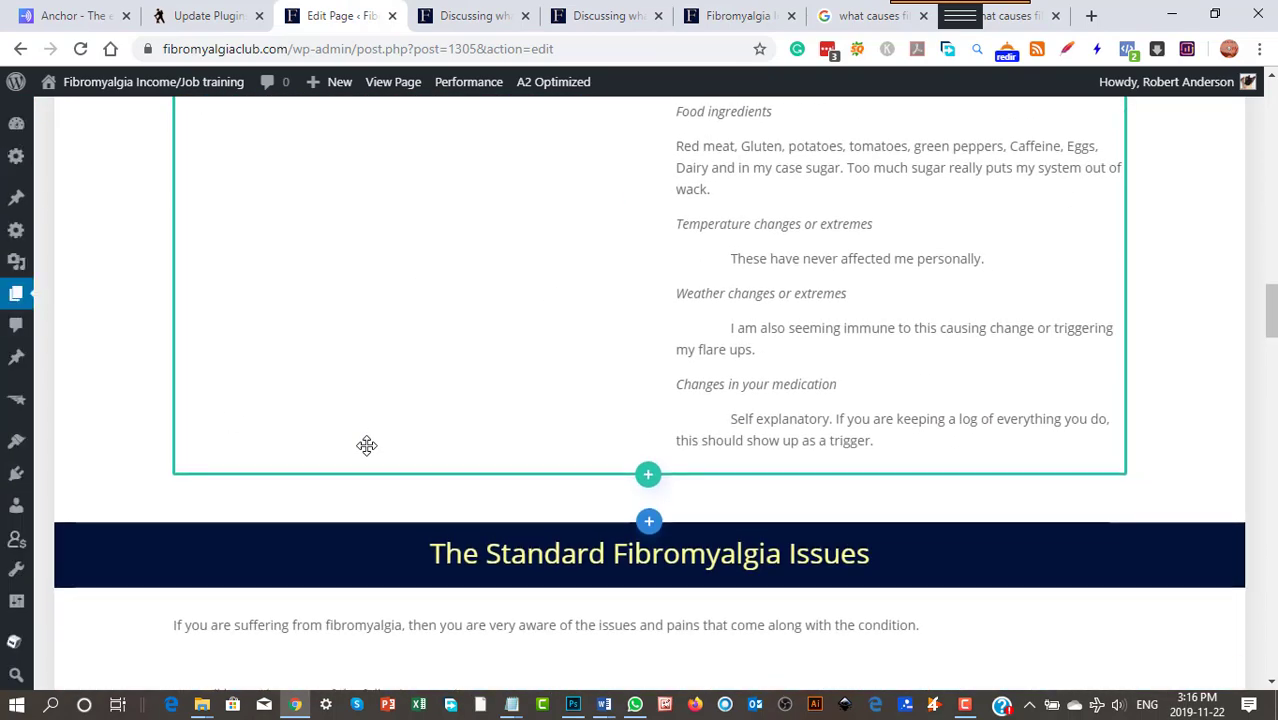
{"action": "scroll", "coordinate": [368, 445], "scroll_direction": "up", "scroll_amount": 6}
{"action": "scroll", "coordinate": [372, 445], "scroll_direction": "up", "scroll_amount": 3}
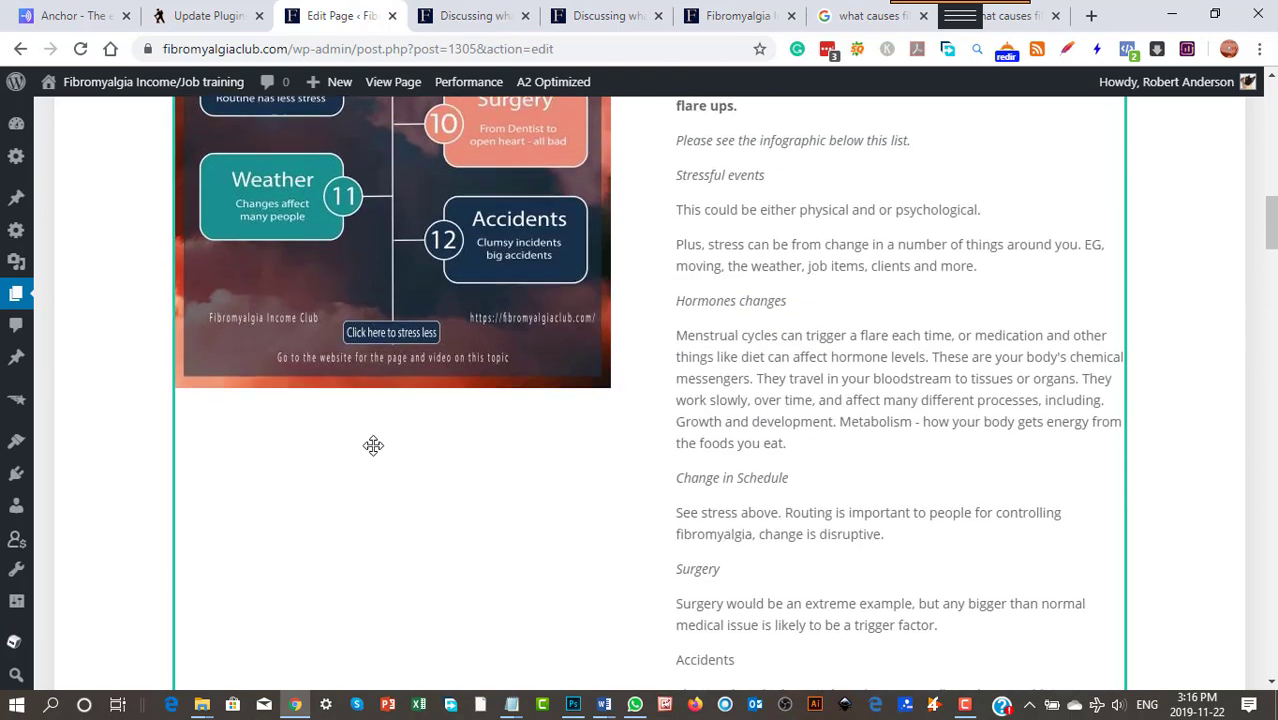
{"action": "scroll", "coordinate": [373, 445], "scroll_direction": "down", "scroll_amount": 2}
{"action": "scroll", "coordinate": [374, 449], "scroll_direction": "down", "scroll_amount": 4}
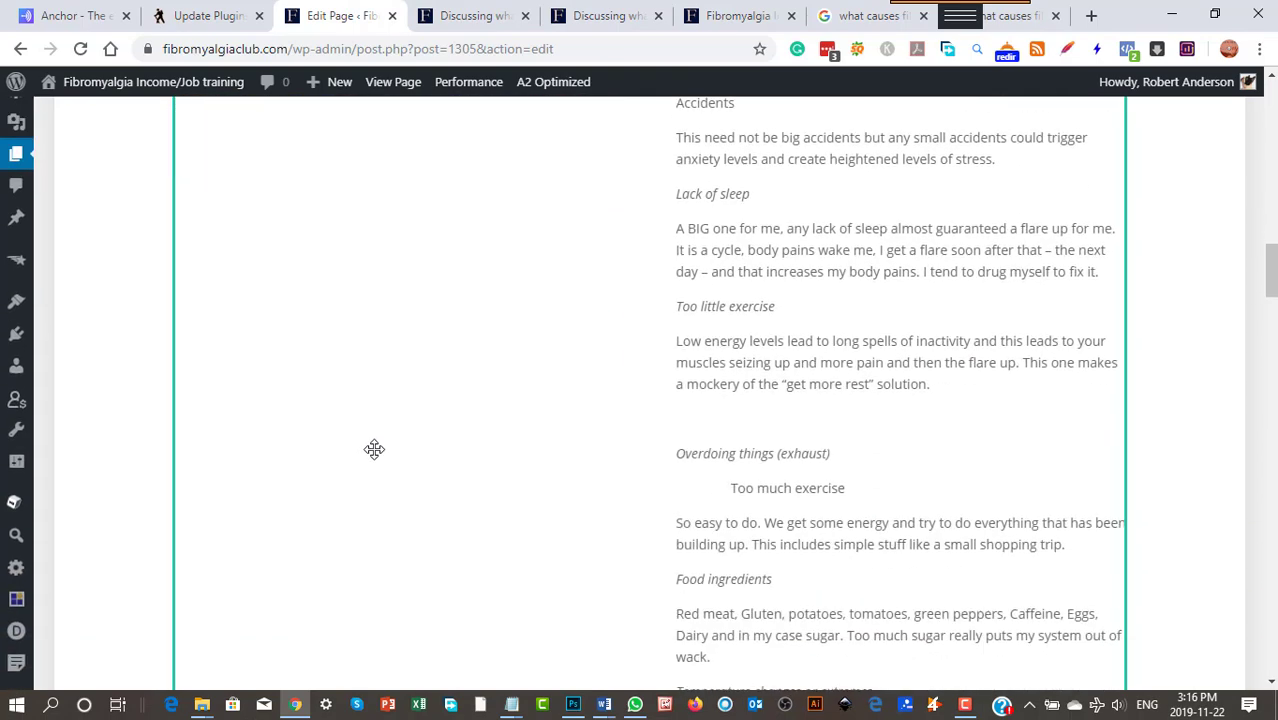
{"action": "scroll", "coordinate": [374, 448], "scroll_direction": "up", "scroll_amount": 4}
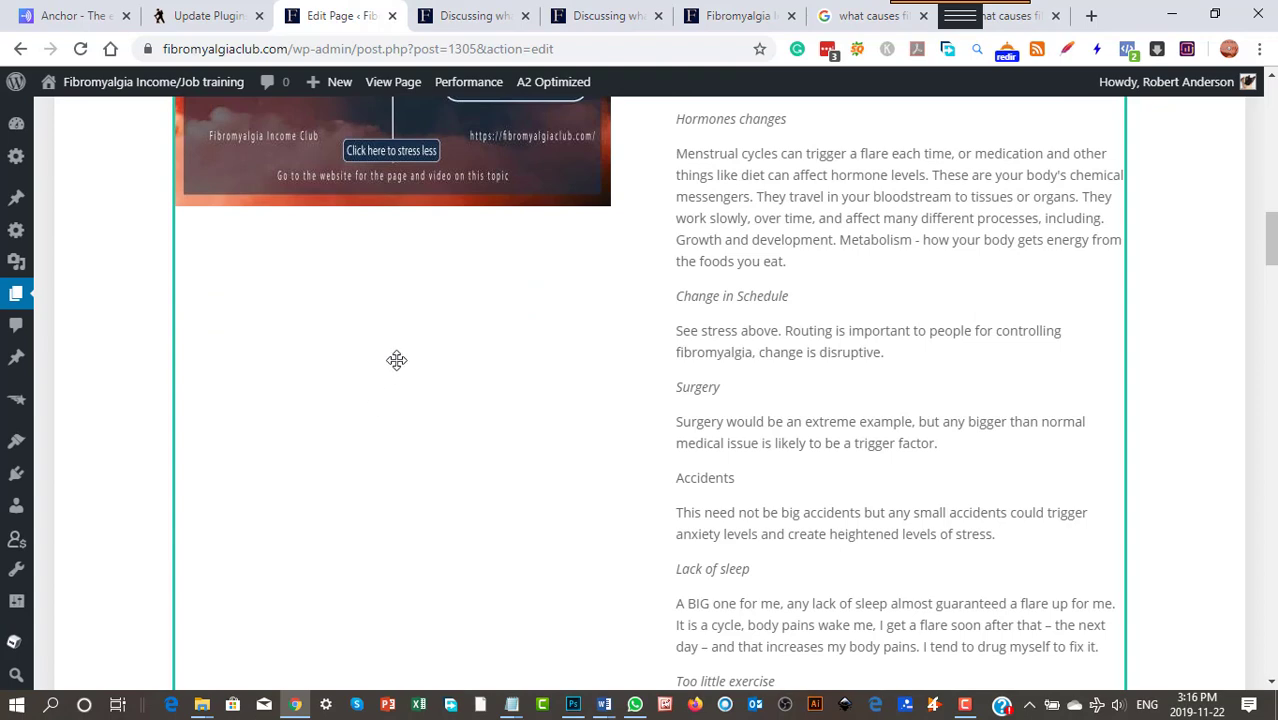
{"action": "scroll", "coordinate": [397, 360], "scroll_direction": "up", "scroll_amount": 1}
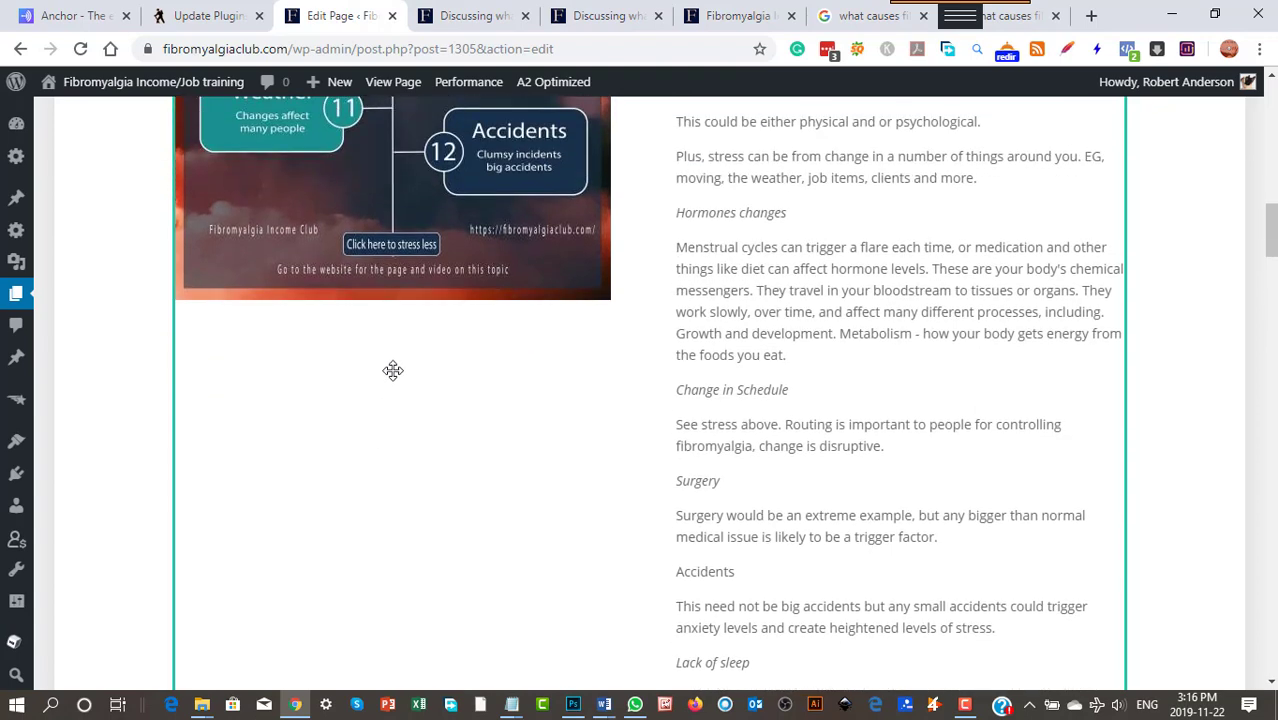
{"action": "scroll", "coordinate": [407, 385], "scroll_direction": "down", "scroll_amount": 15}
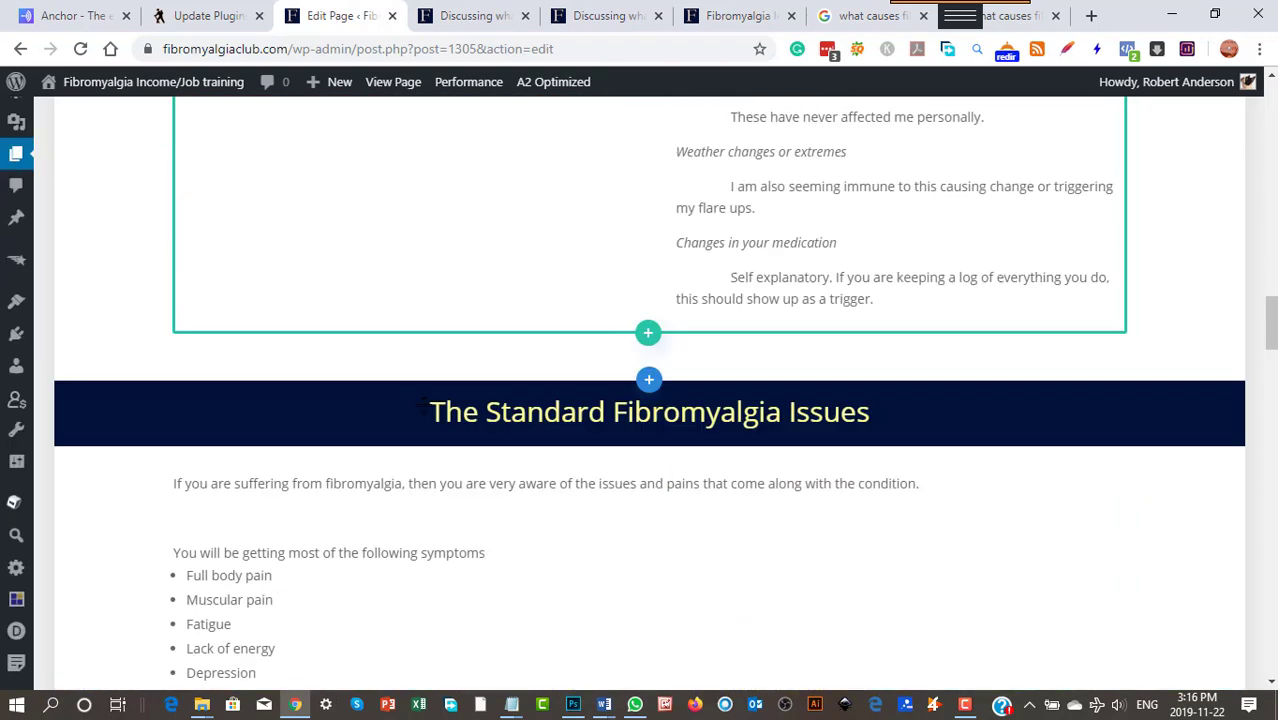
{"action": "scroll", "coordinate": [430, 404], "scroll_direction": "up", "scroll_amount": 2}
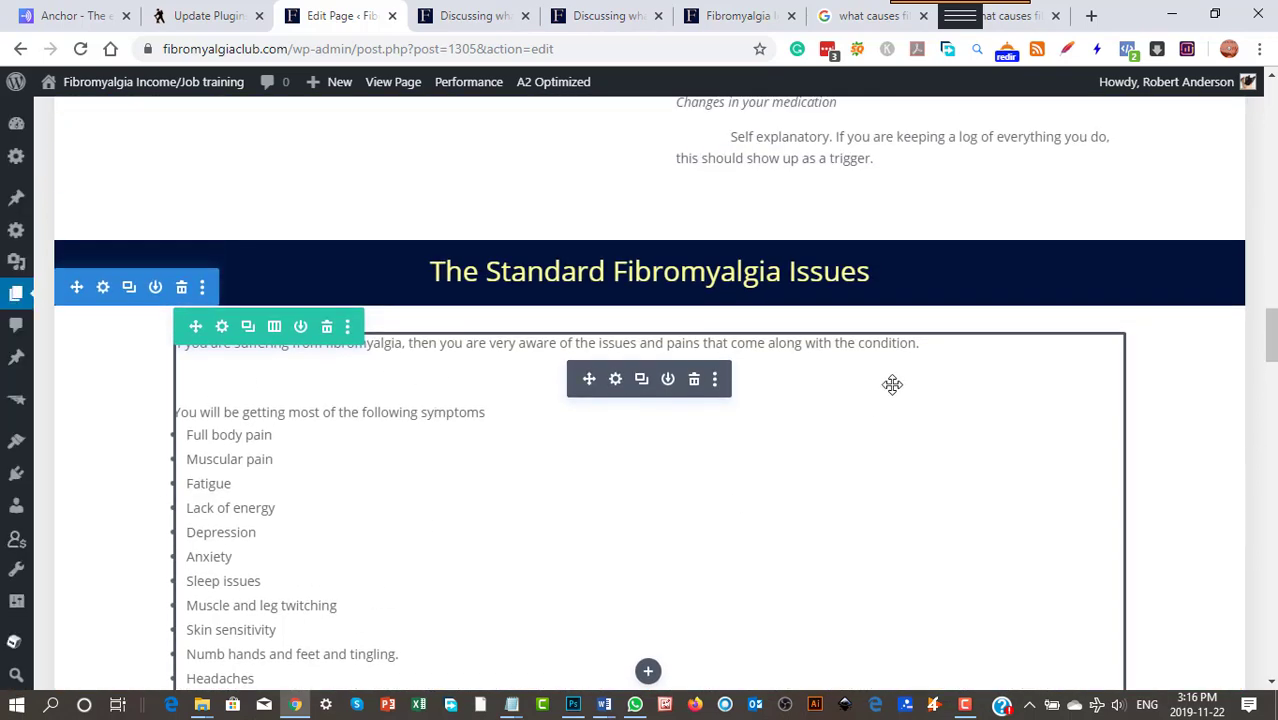
Check the article's word count in the Word document, and clear its window and the CCleaner alert away from the page
{"action": "scroll", "coordinate": [1140, 410], "scroll_direction": "down", "scroll_amount": 7}
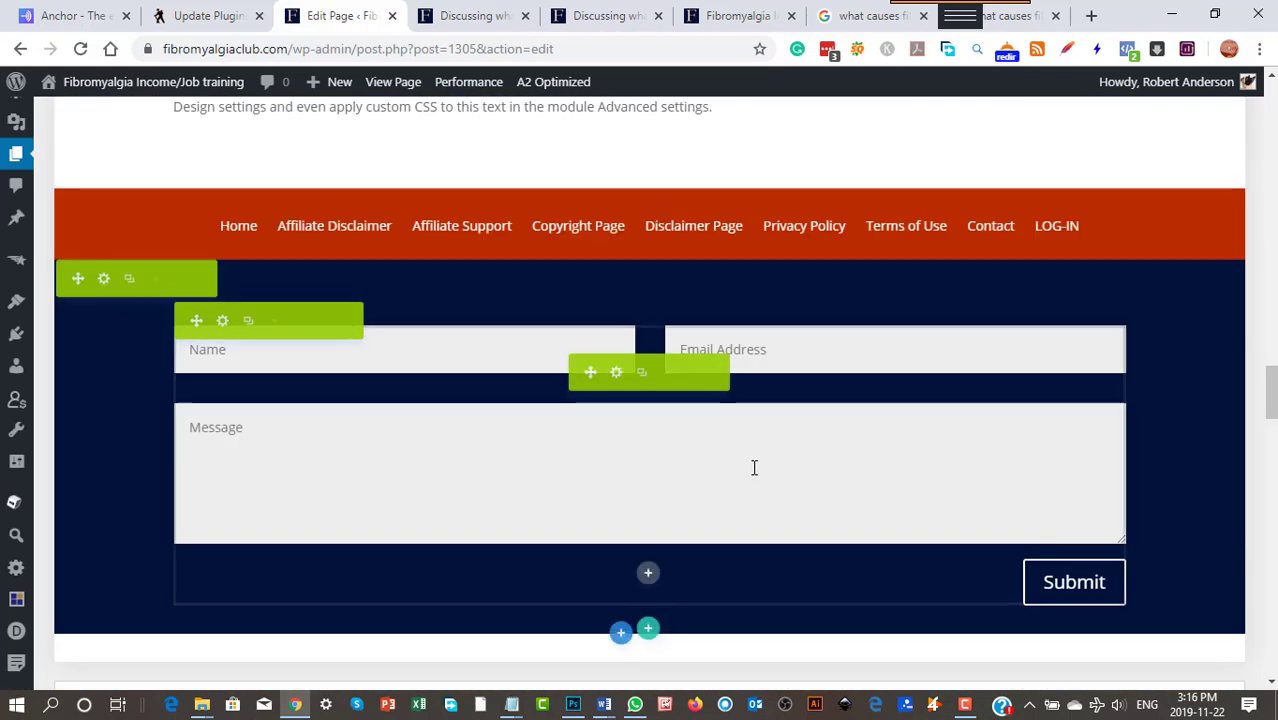
{"action": "scroll", "coordinate": [752, 462], "scroll_direction": "up", "scroll_amount": 3}
{"action": "scroll", "coordinate": [752, 462], "scroll_direction": "up", "scroll_amount": 2}
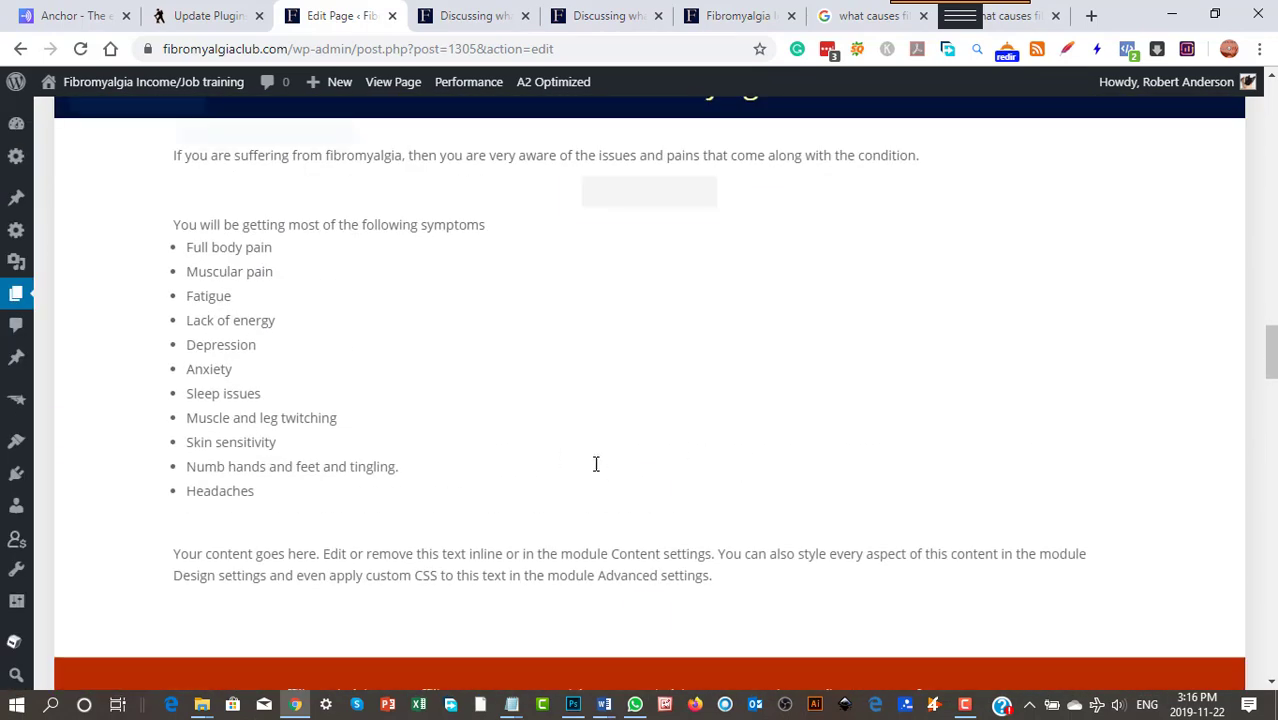
{"action": "left_click_drag", "start_coordinate": [158, 217], "coordinate": [622, 87]}
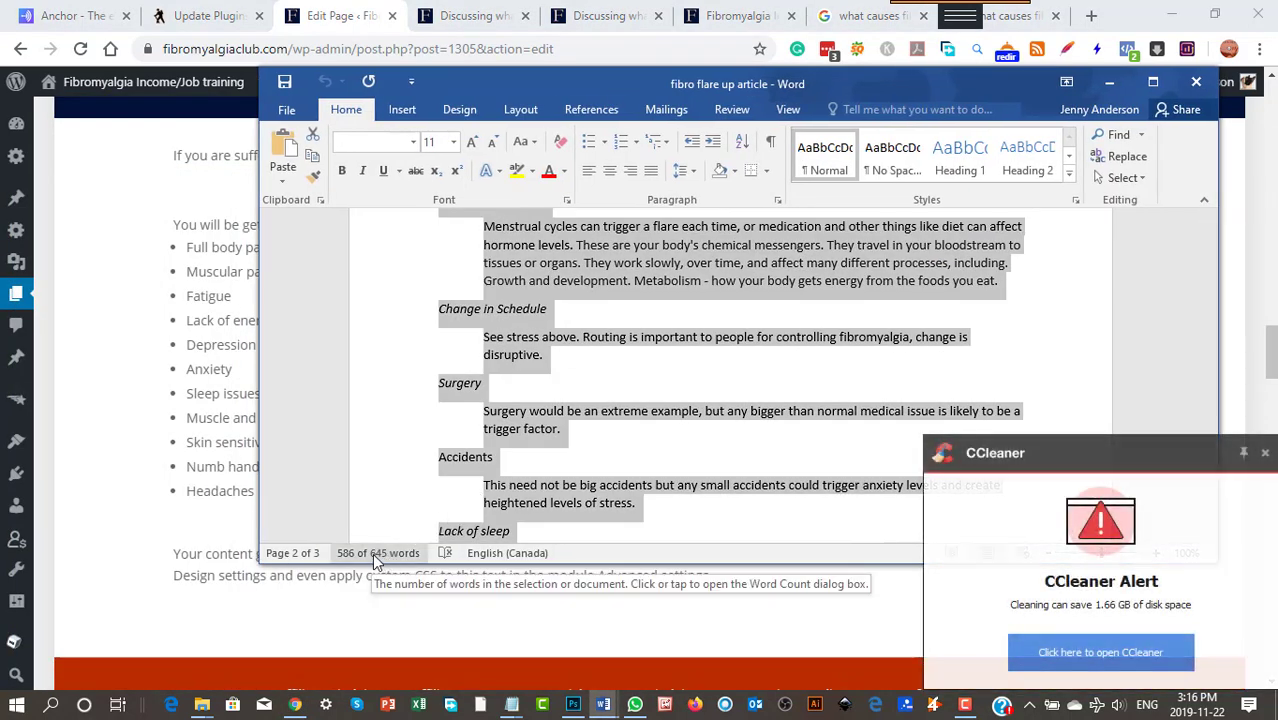
{"action": "left_click_drag", "start_coordinate": [563, 84], "coordinate": [0, 84]}
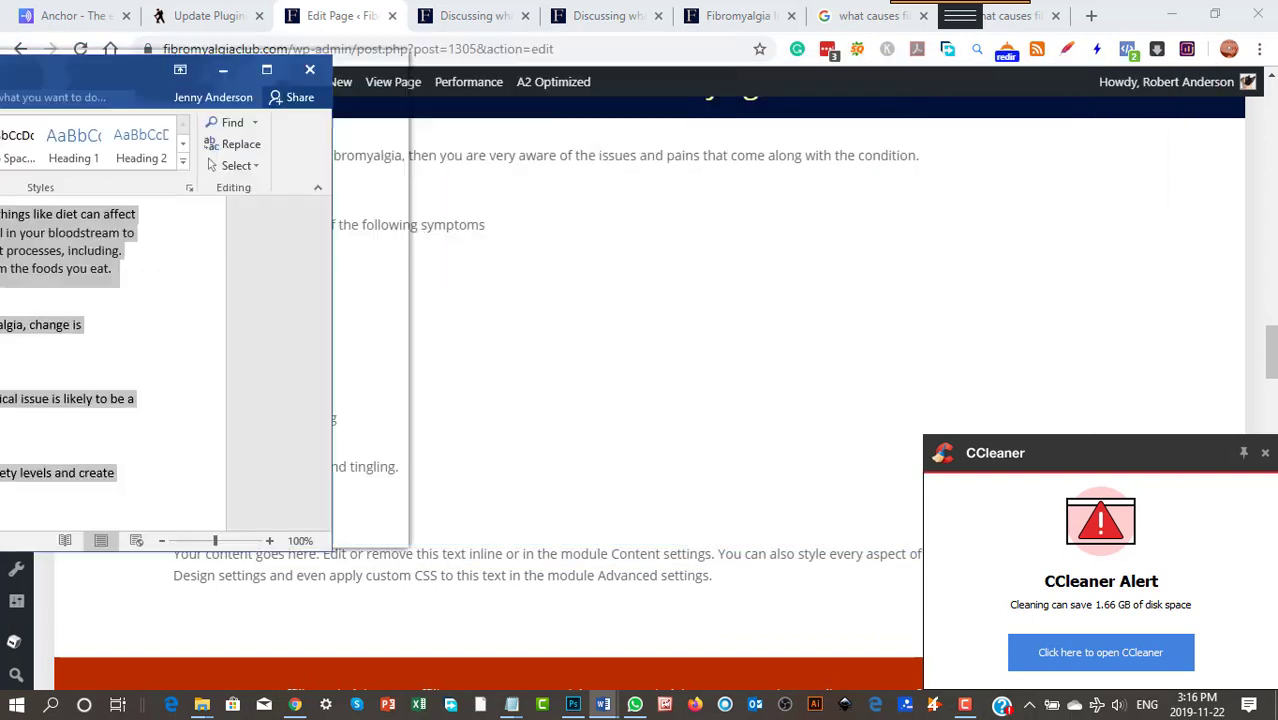
{"action": "left_click", "coordinate": [1265, 455]}
{"action": "mouse_move", "coordinate": [684, 310]}
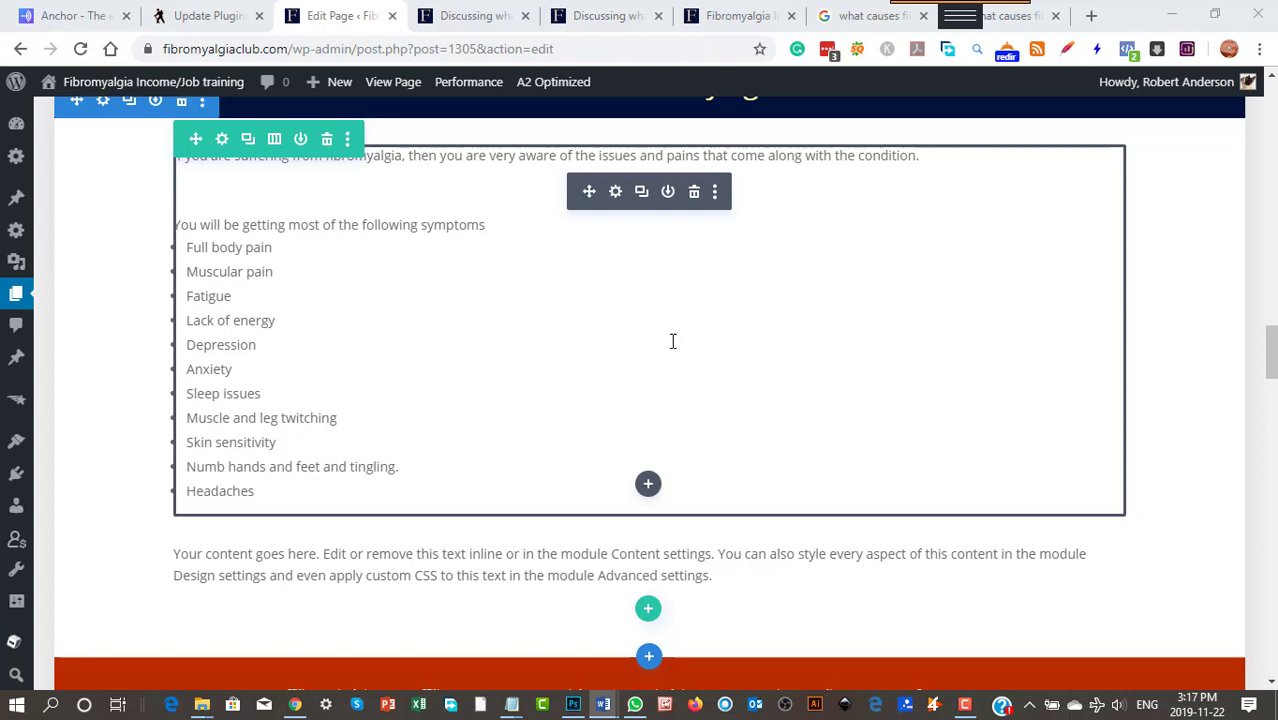
Save the flare ups page as a draft from the Divi Builder
{"action": "scroll", "coordinate": [1193, 246], "scroll_direction": "up", "scroll_amount": 15}
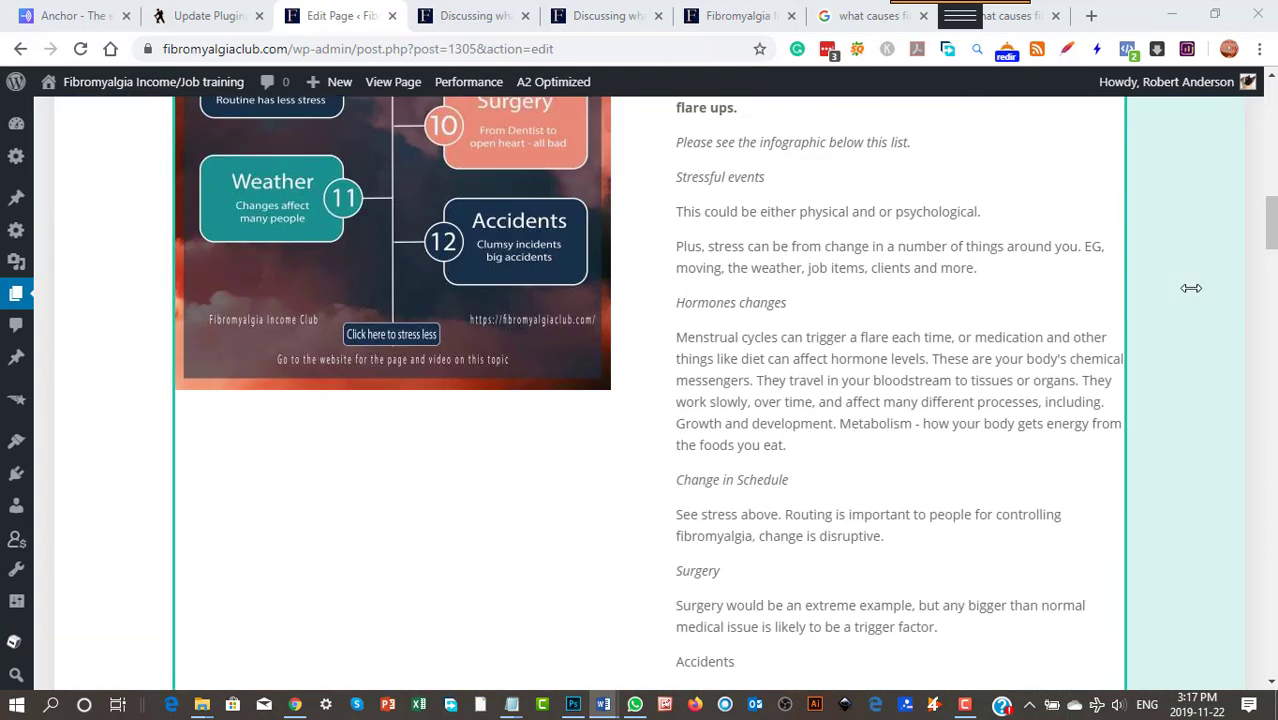
{"action": "scroll", "coordinate": [1198, 279], "scroll_direction": "up", "scroll_amount": 5}
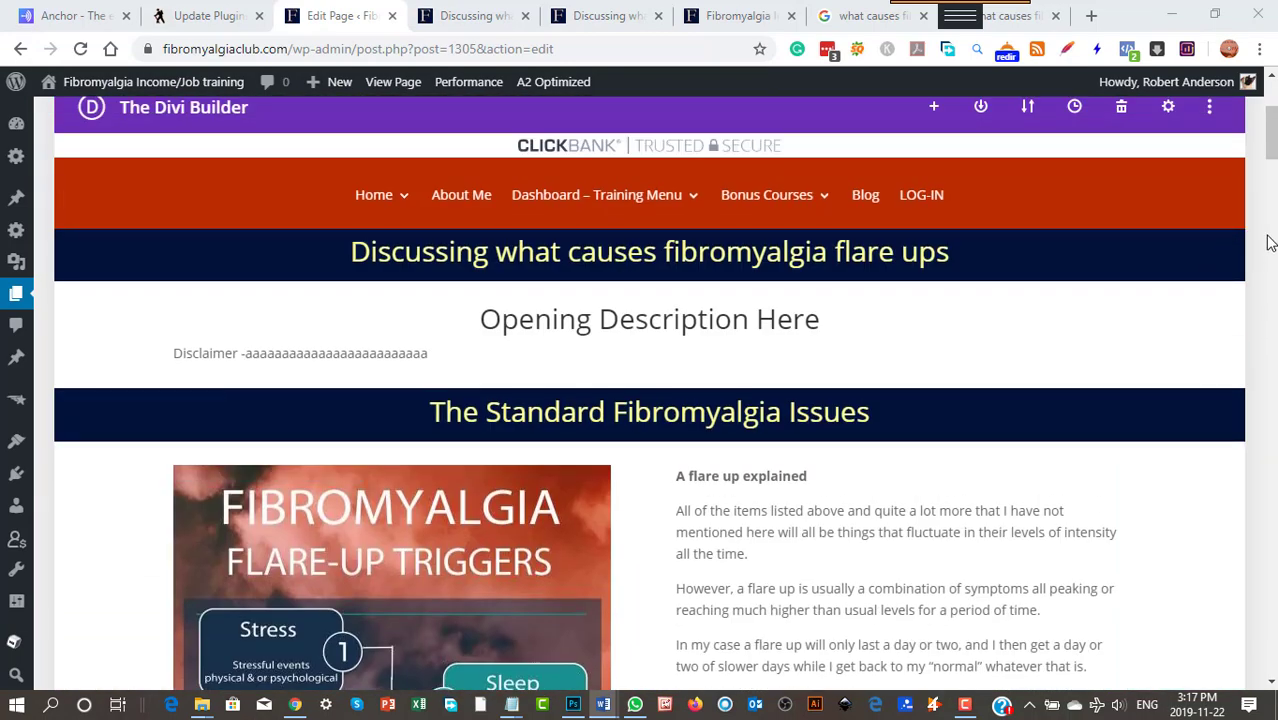
{"action": "scroll", "coordinate": [1270, 243], "scroll_direction": "up", "scroll_amount": 1}
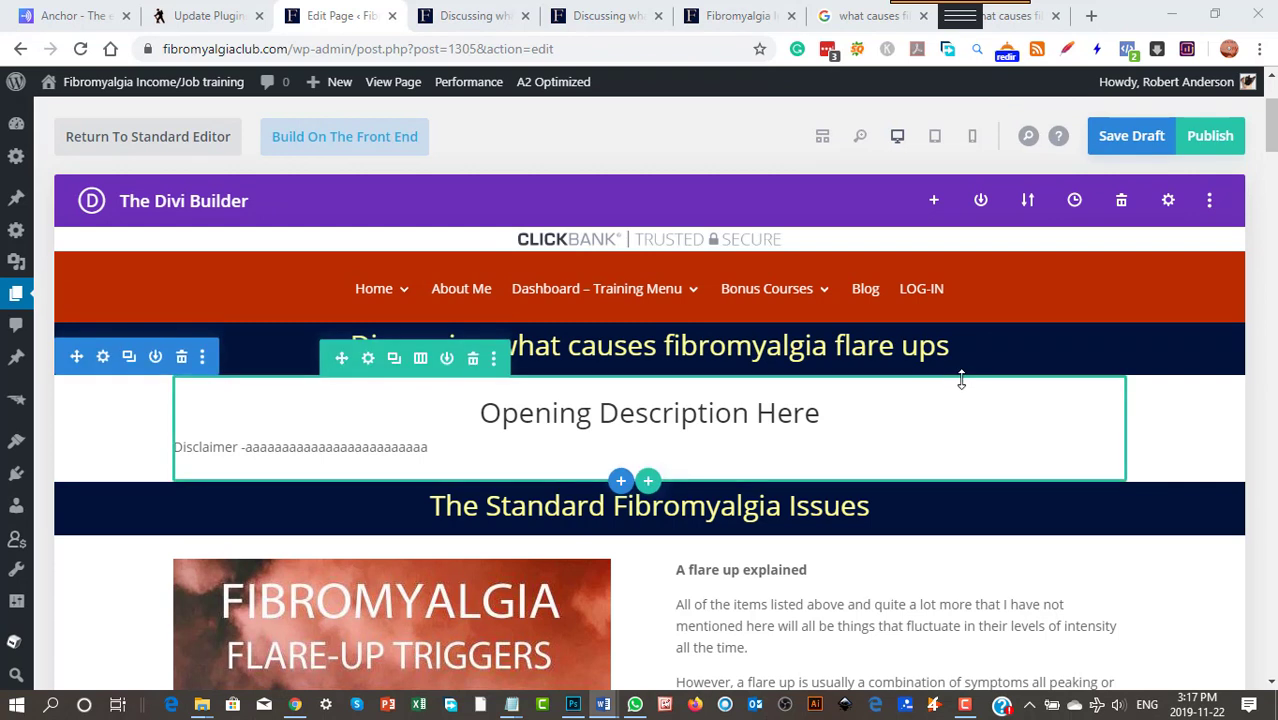
{"action": "left_click", "coordinate": [1143, 142]}
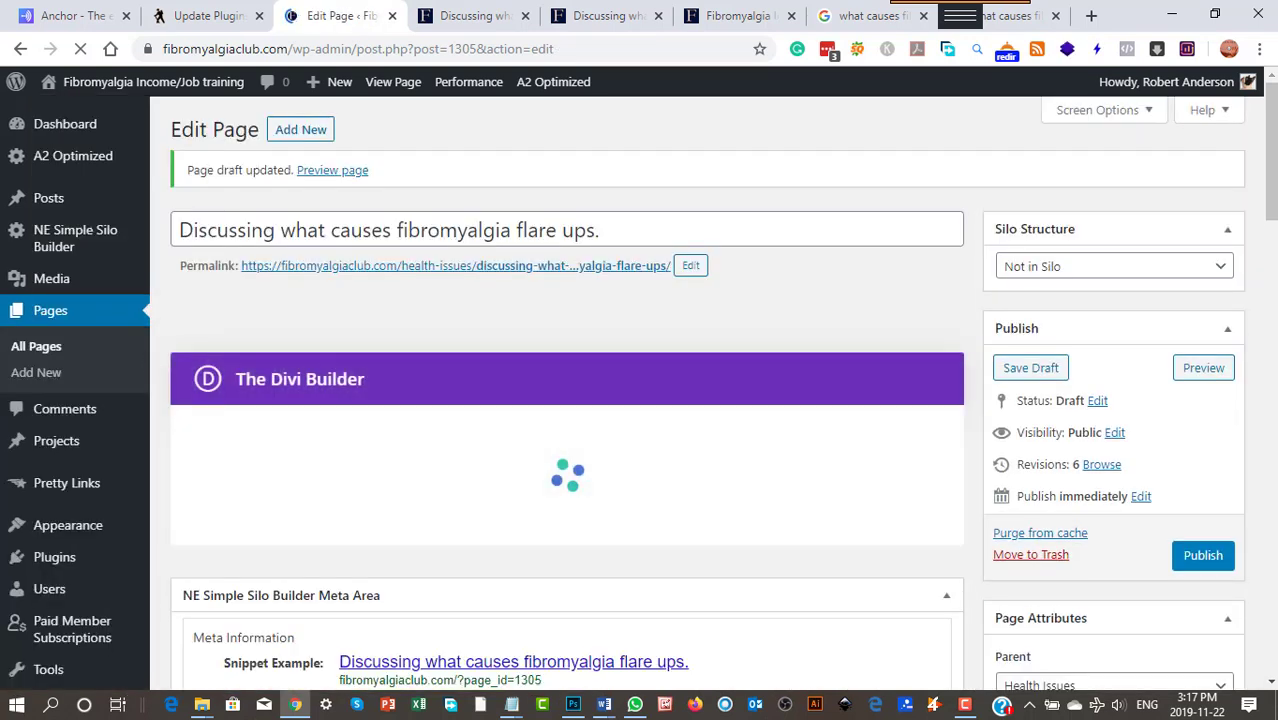
{"action": "key", "text": "alt+Tab"}
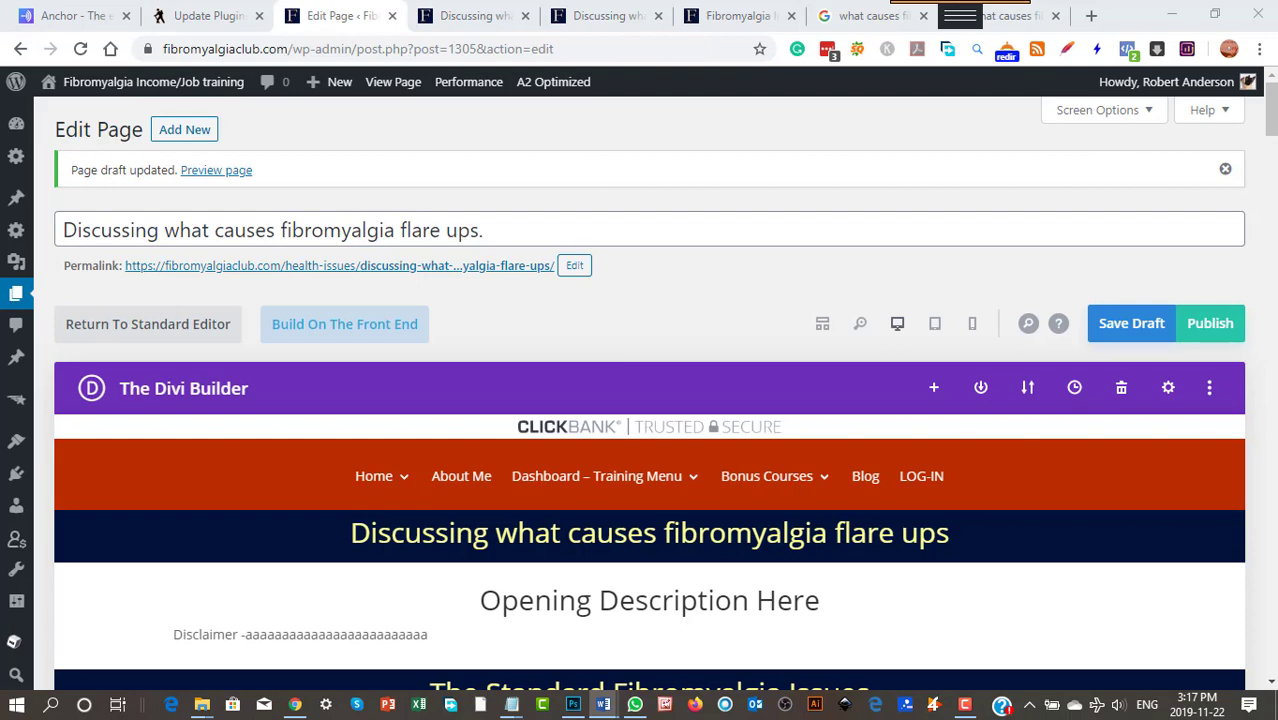
Open an updated preview of the draft page and close the two older page tabs beside it
{"action": "scroll", "coordinate": [706, 340], "scroll_direction": "down", "scroll_amount": 20}
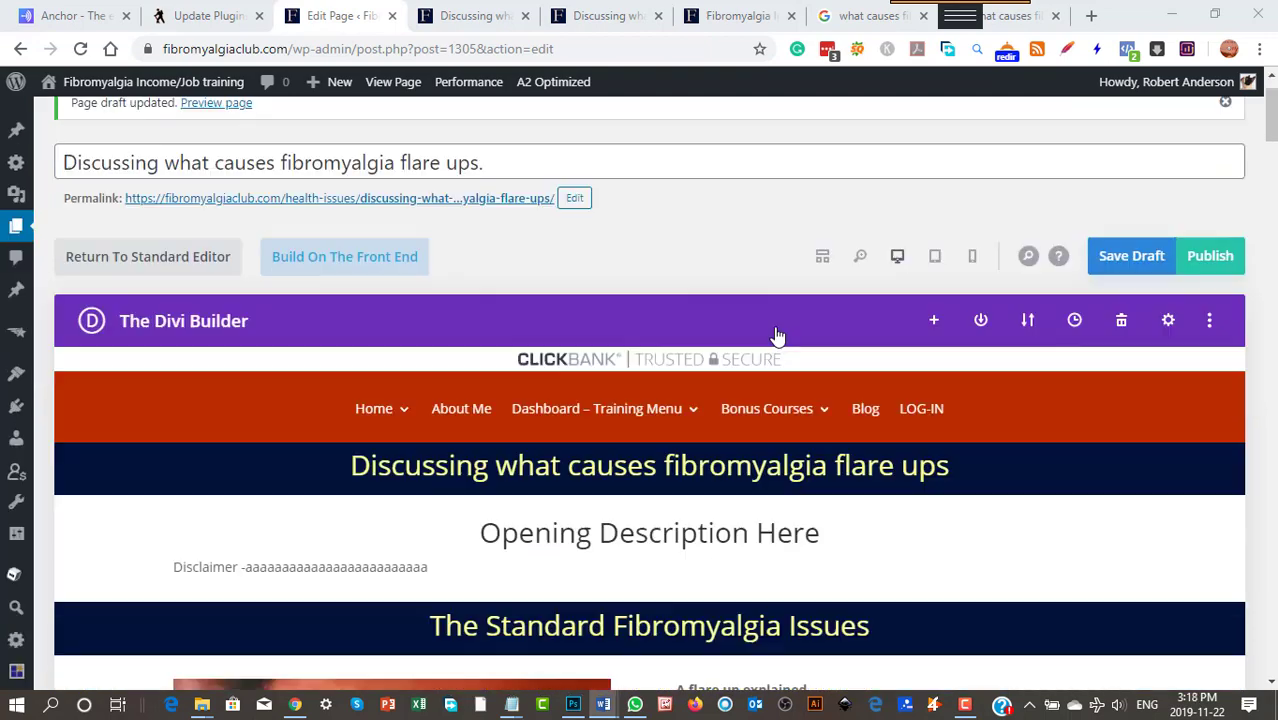
{"action": "scroll", "coordinate": [766, 328], "scroll_direction": "down", "scroll_amount": 15}
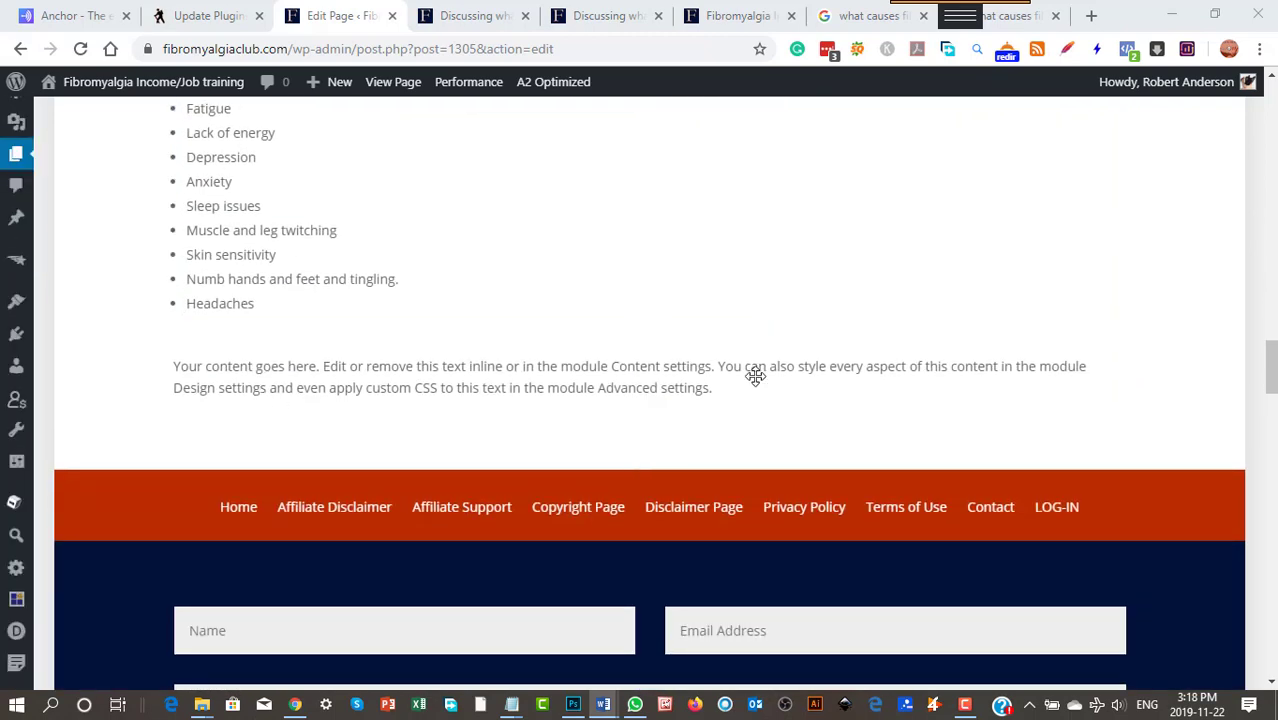
{"action": "scroll", "coordinate": [755, 375], "scroll_direction": "down", "scroll_amount": 7}
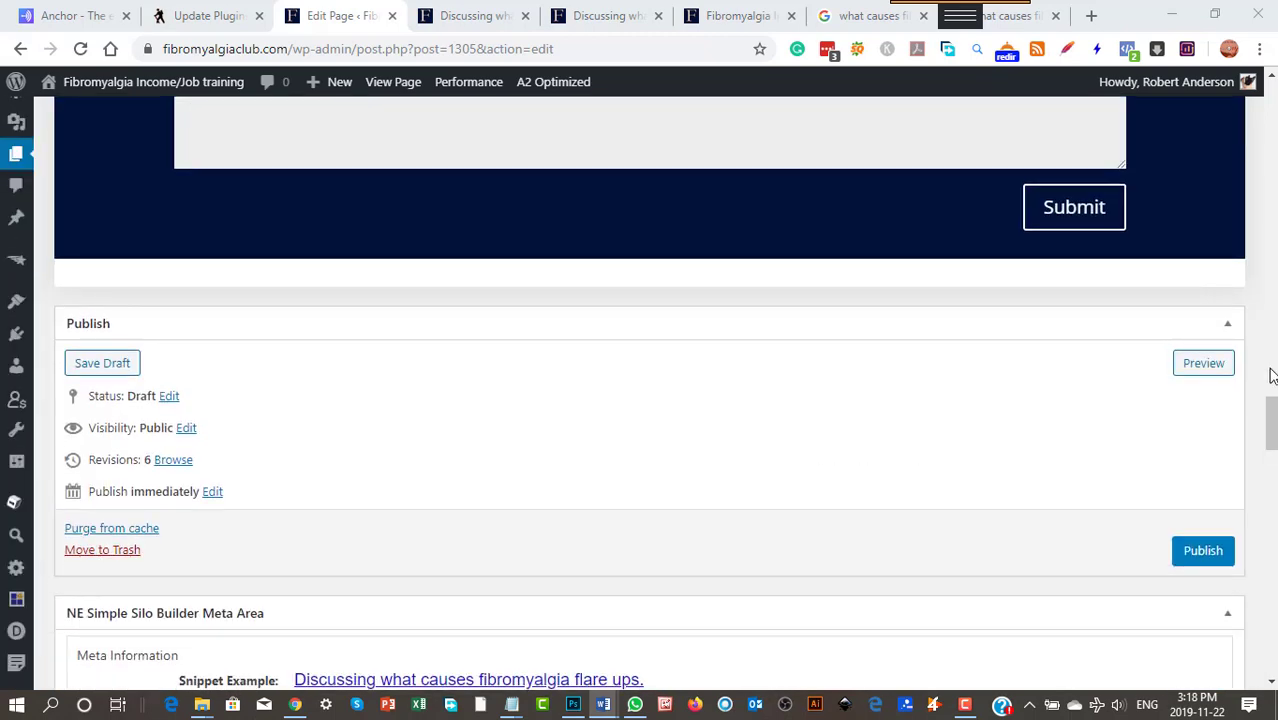
{"action": "left_click", "coordinate": [1210, 368]}
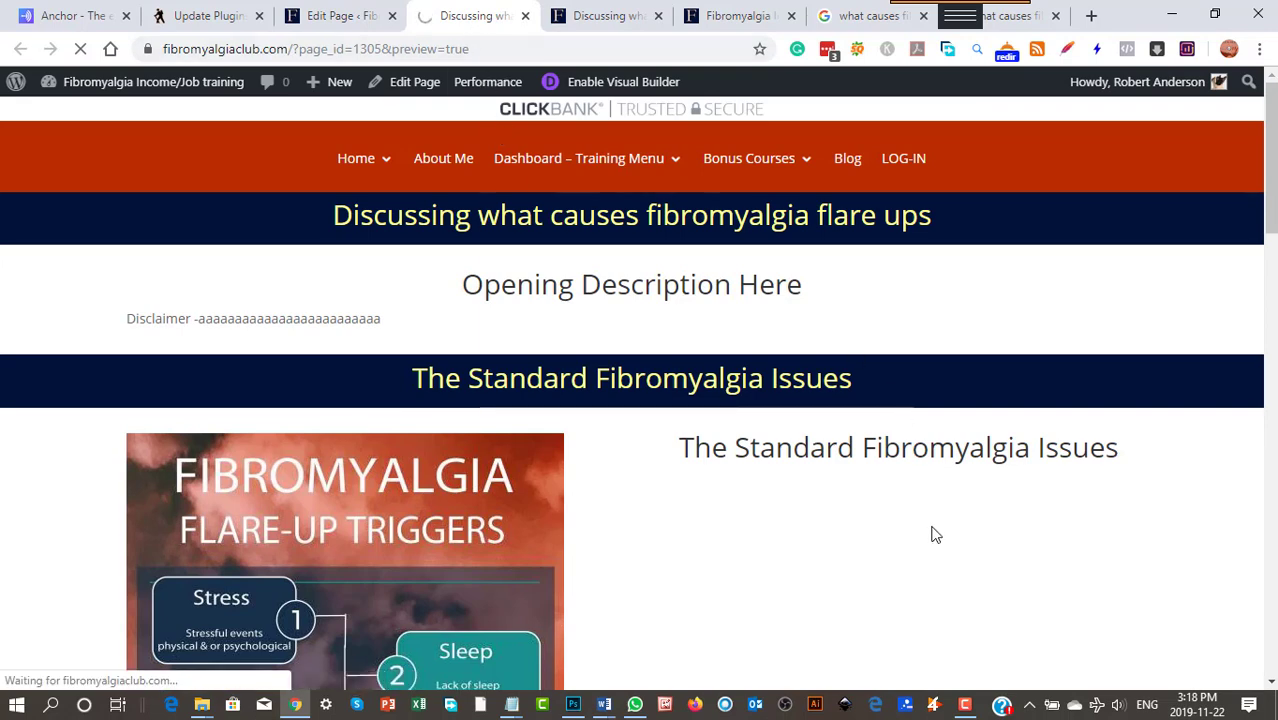
{"action": "left_click", "coordinate": [658, 16]}
{"action": "left_click", "coordinate": [658, 16]}
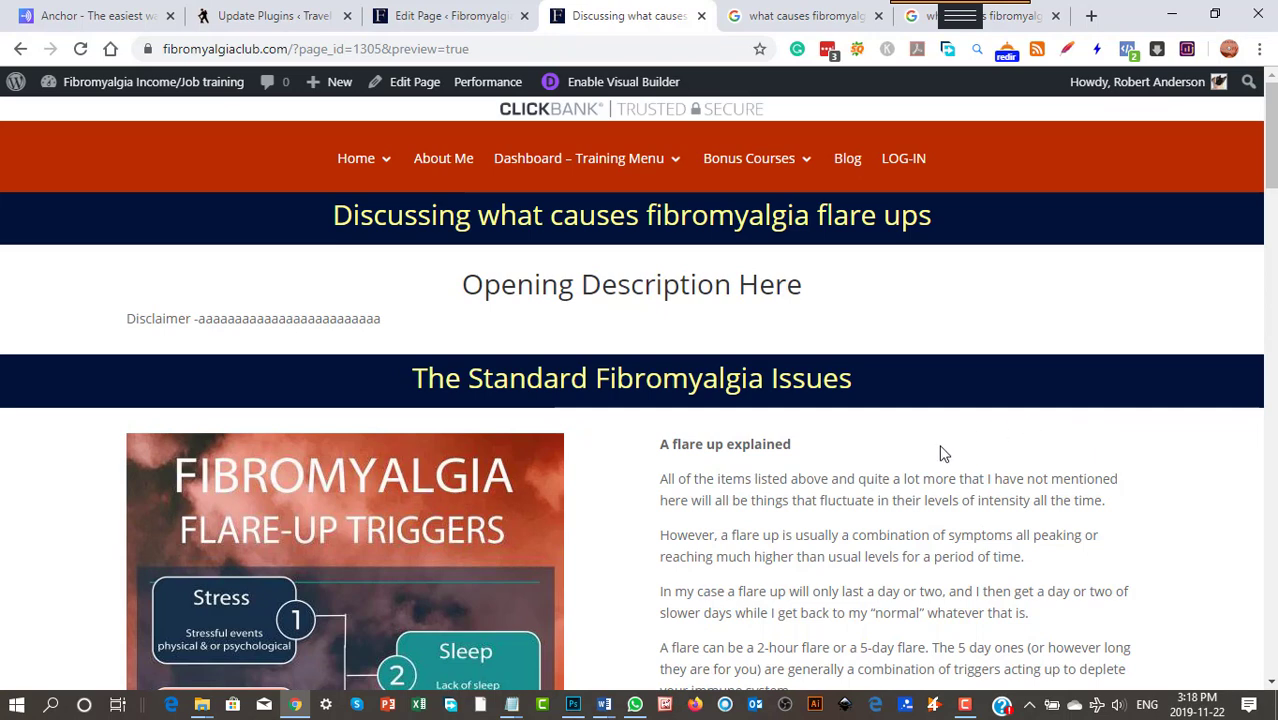
Review the previewed page from the title banner through the infographic and the article text that continues below it
{"action": "scroll", "coordinate": [940, 453], "scroll_direction": "down", "scroll_amount": 1}
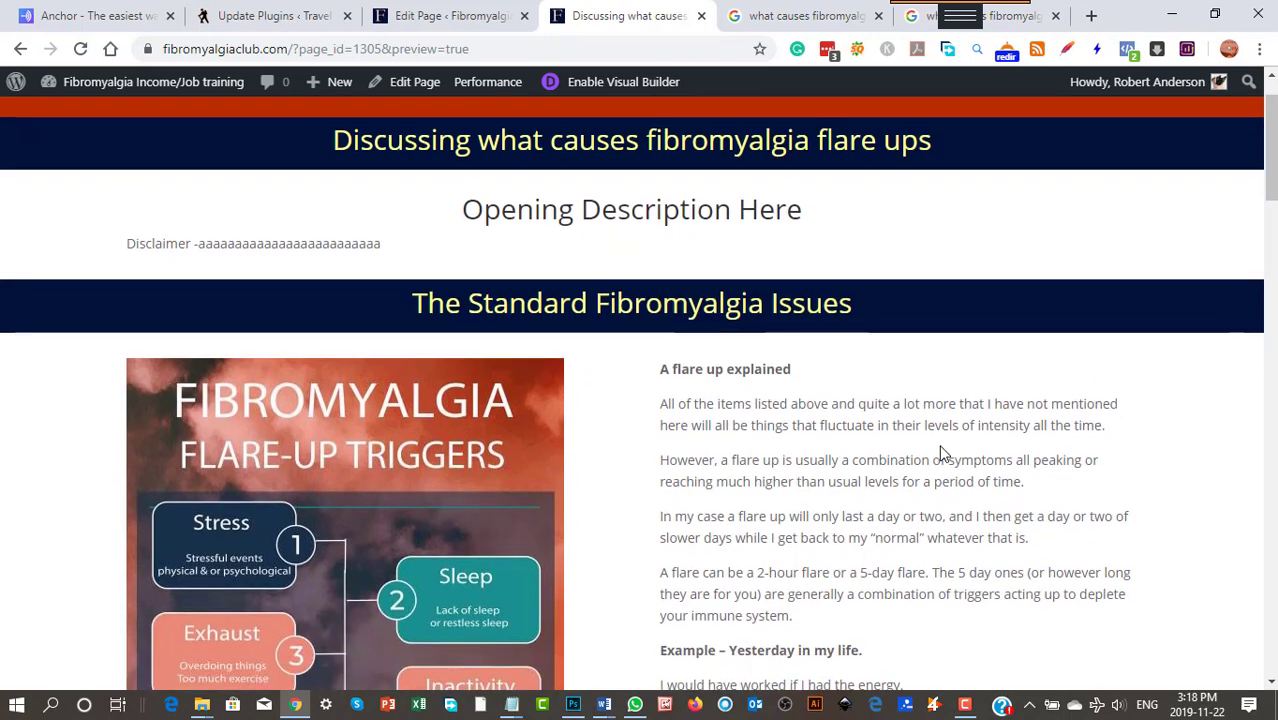
{"action": "scroll", "coordinate": [940, 453], "scroll_direction": "down", "scroll_amount": 1}
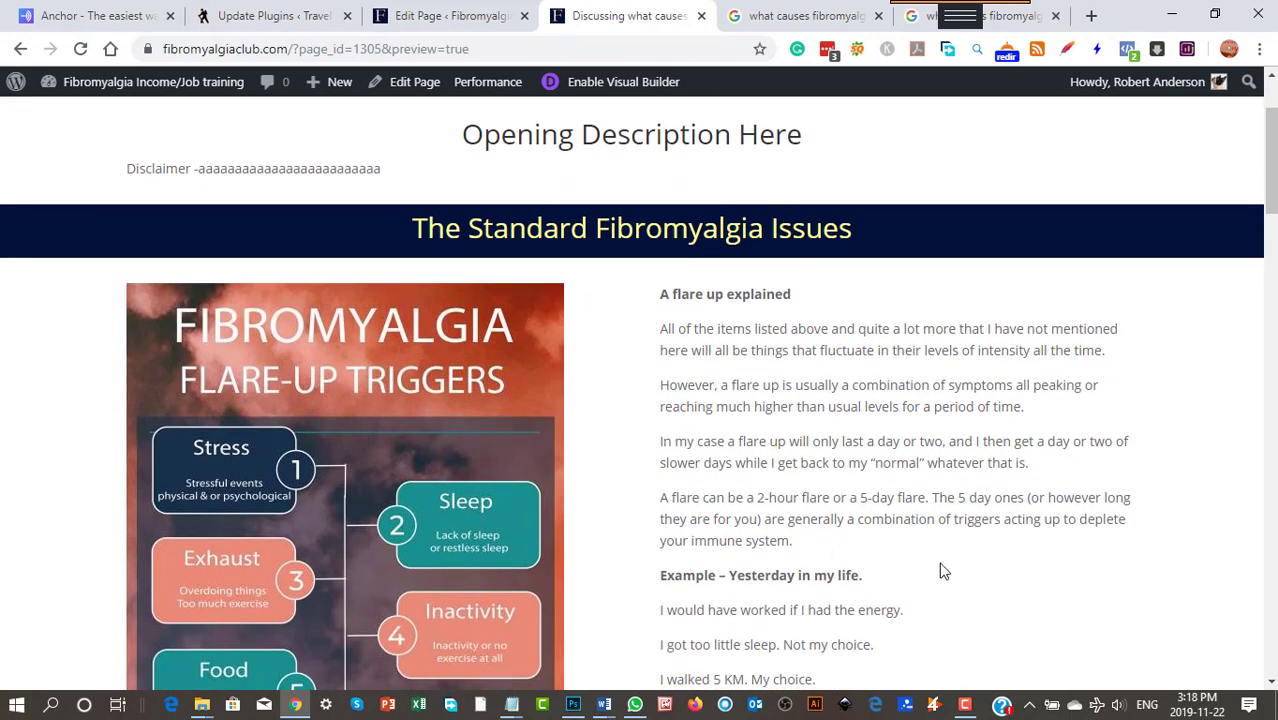
{"action": "scroll", "coordinate": [995, 573], "scroll_direction": "down", "scroll_amount": 2}
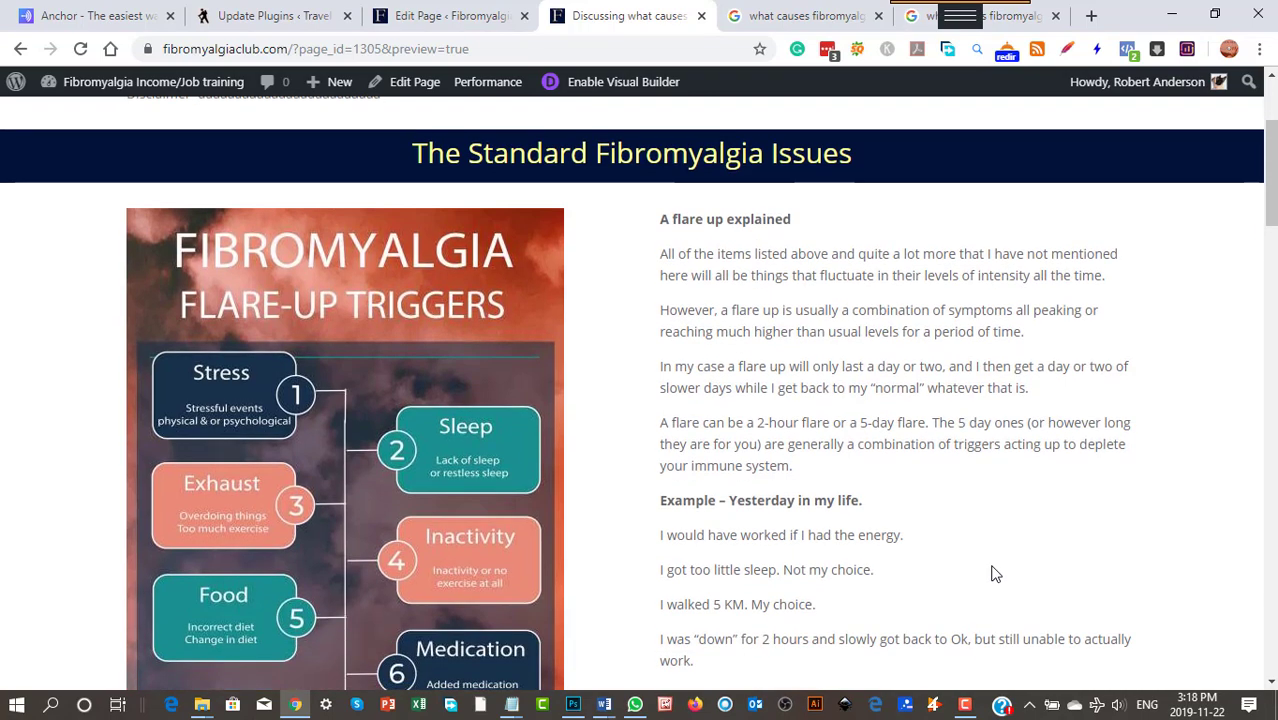
{"action": "scroll", "coordinate": [993, 572], "scroll_direction": "down", "scroll_amount": 3}
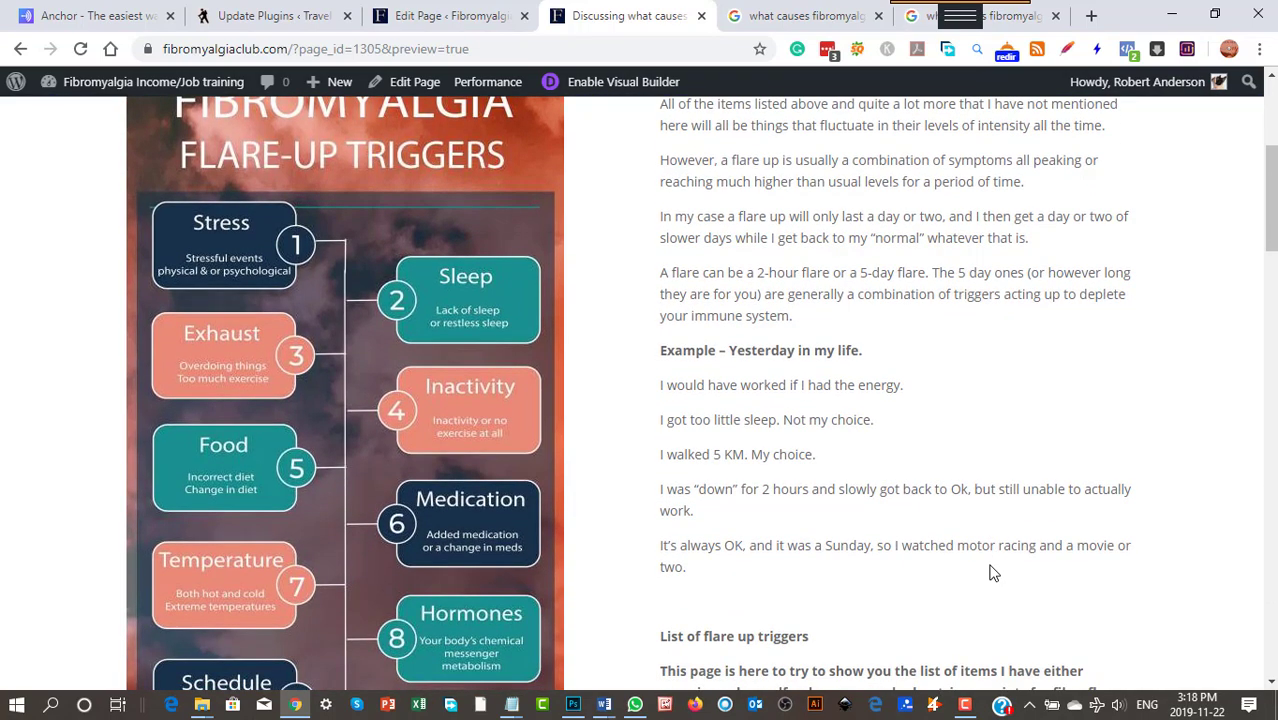
{"action": "scroll", "coordinate": [993, 572], "scroll_direction": "down", "scroll_amount": 5}
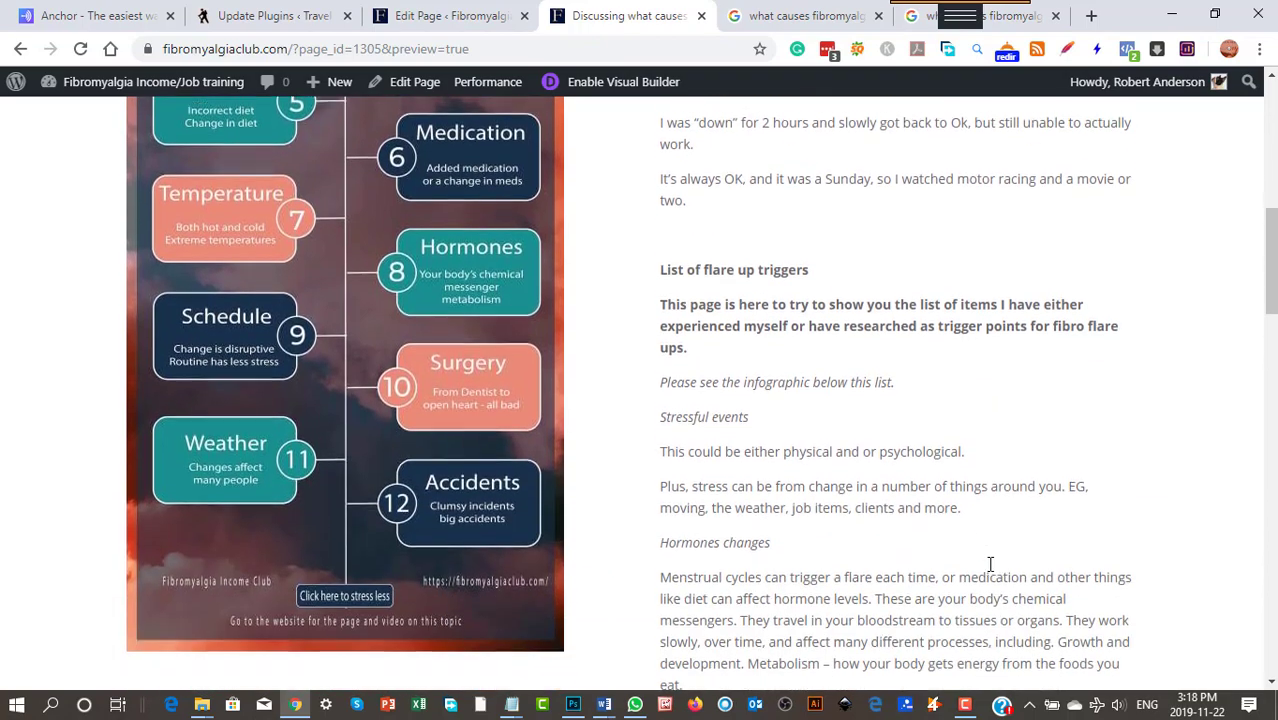
{"action": "scroll", "coordinate": [991, 572], "scroll_direction": "down", "scroll_amount": 6}
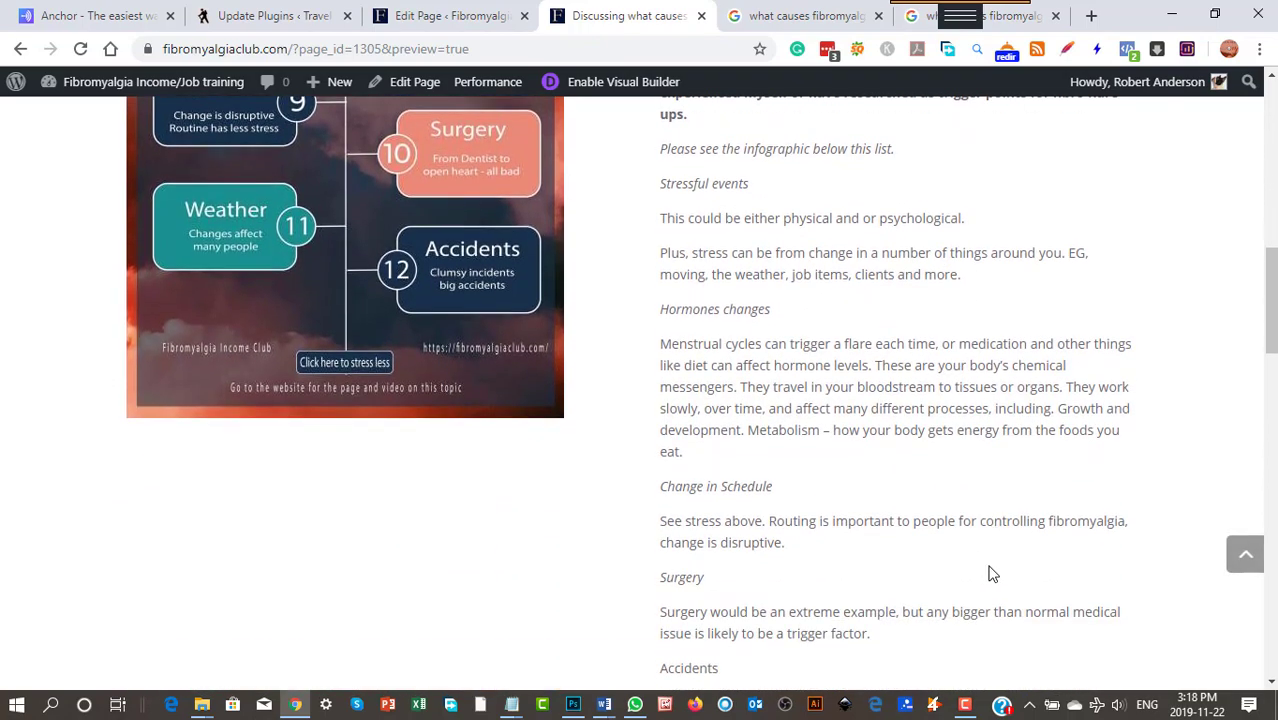
{"action": "scroll", "coordinate": [991, 566], "scroll_direction": "down", "scroll_amount": 4}
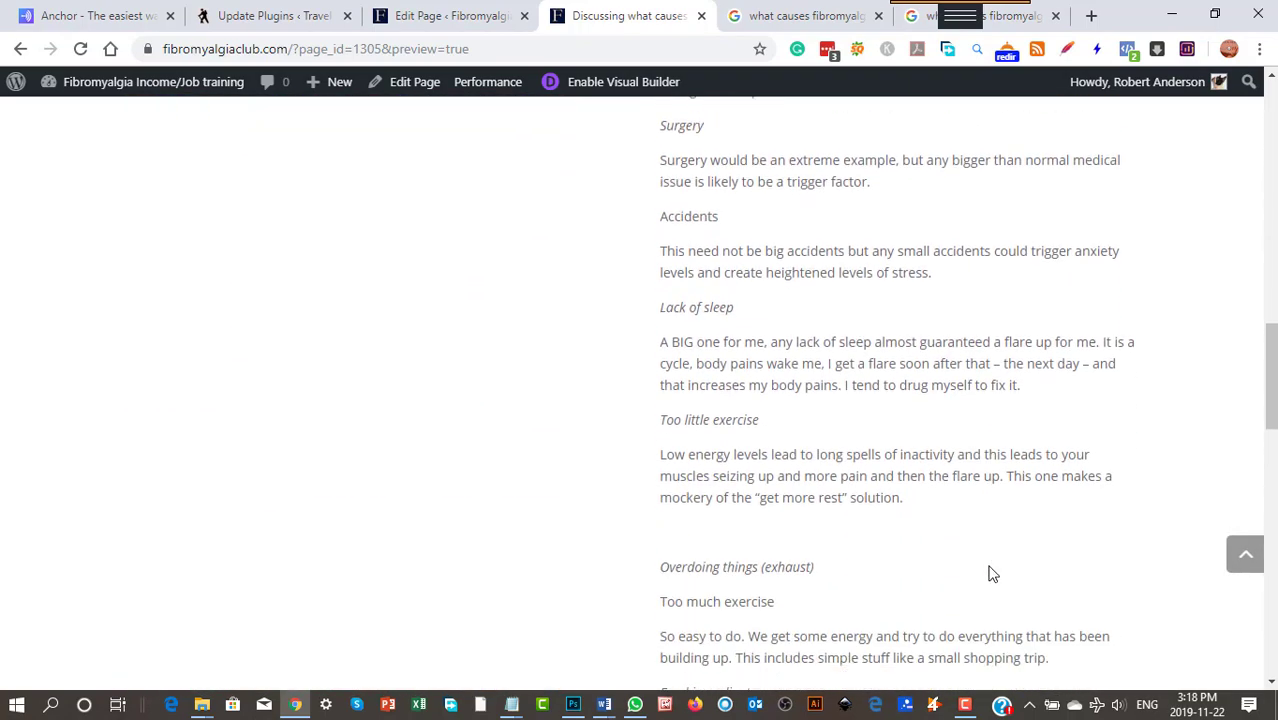
{"action": "scroll", "coordinate": [993, 574], "scroll_direction": "up", "scroll_amount": 6}
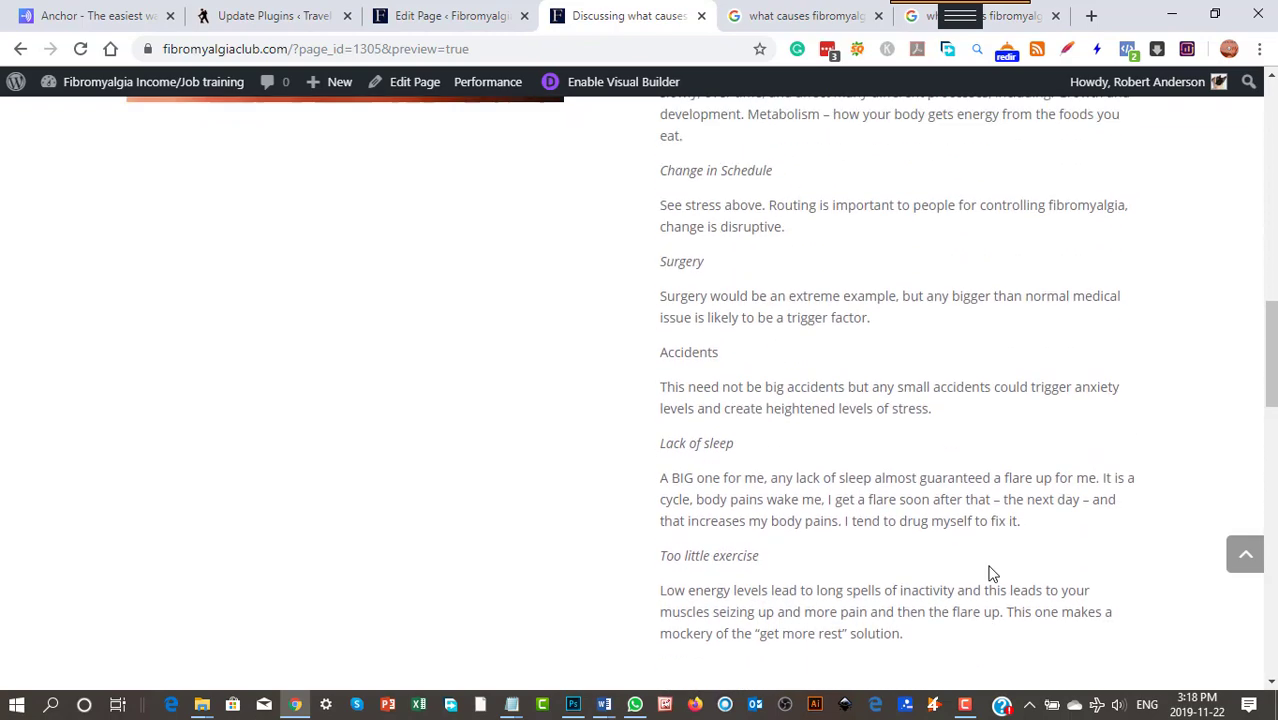
{"action": "scroll", "coordinate": [816, 254], "scroll_direction": "up", "scroll_amount": 5}
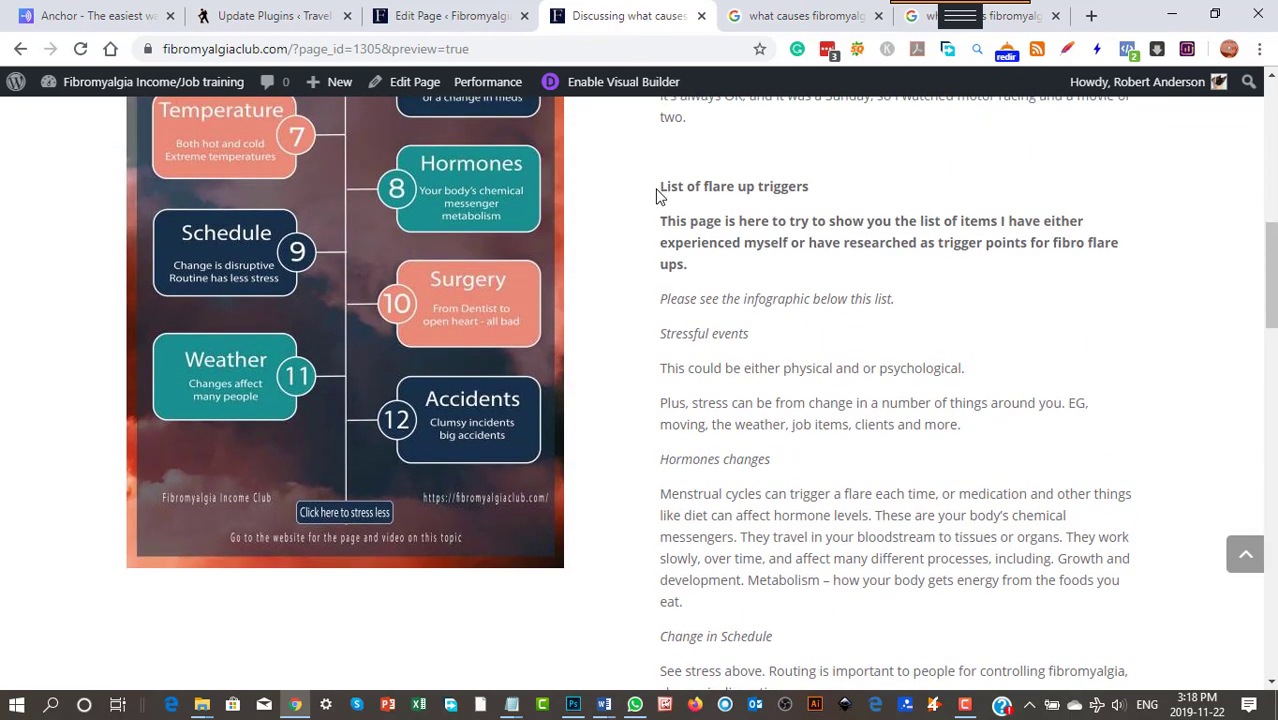
Examine the "List of flare up triggers" heading and its entries in the preview, comparing their placement with the infographic and the preceding text
{"action": "left_click_drag", "start_coordinate": [660, 187], "coordinate": [857, 201]}
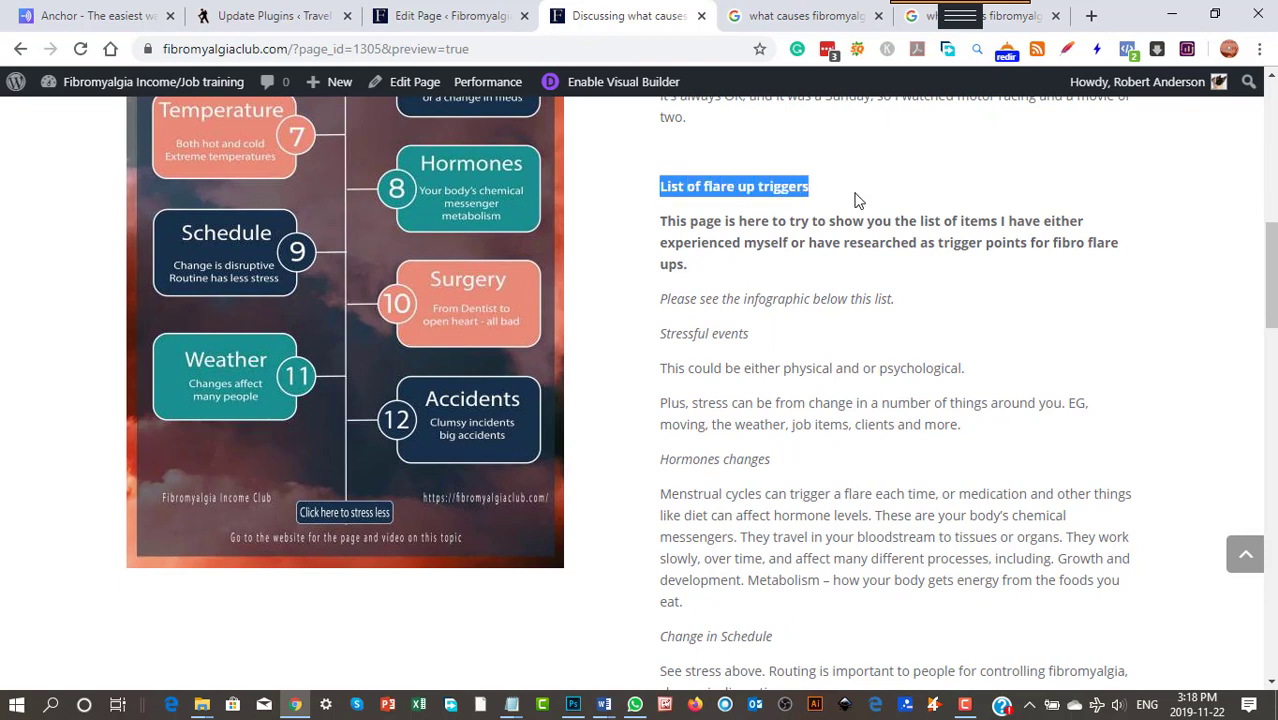
{"action": "scroll", "coordinate": [952, 248], "scroll_direction": "up", "scroll_amount": 3}
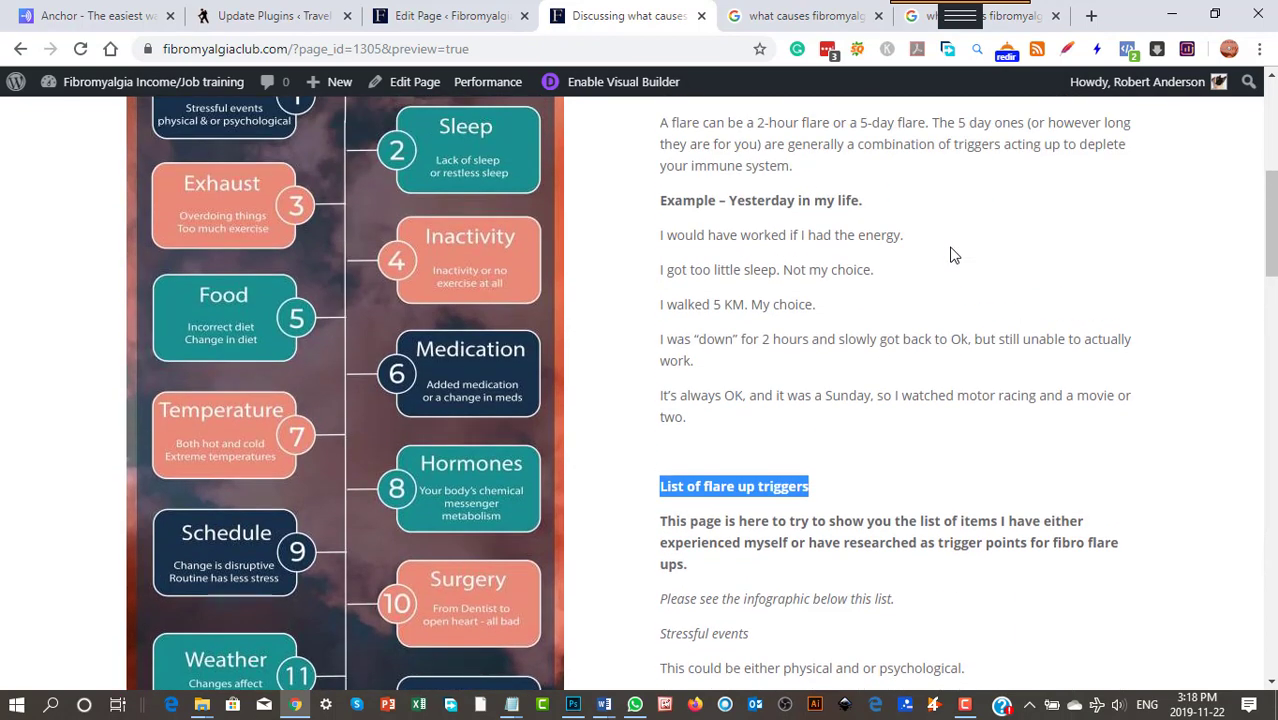
{"action": "scroll", "coordinate": [952, 256], "scroll_direction": "down", "scroll_amount": 4}
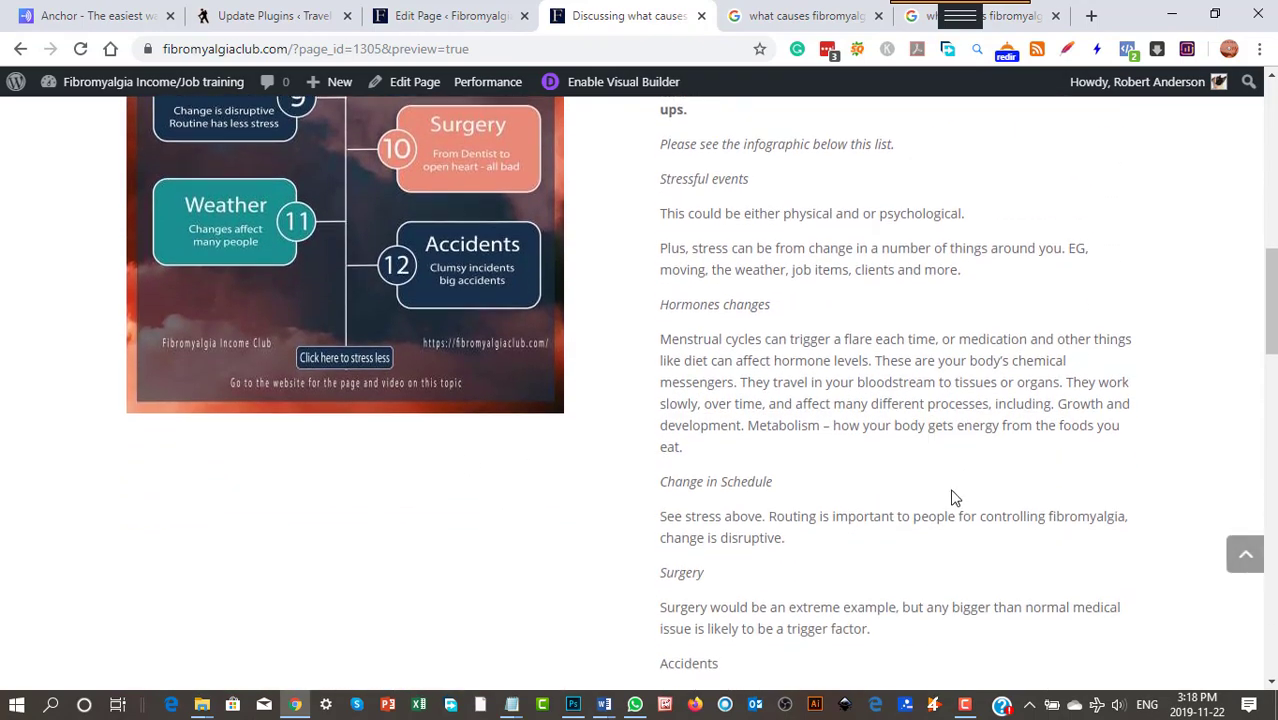
{"action": "scroll", "coordinate": [953, 496], "scroll_direction": "down", "scroll_amount": 3}
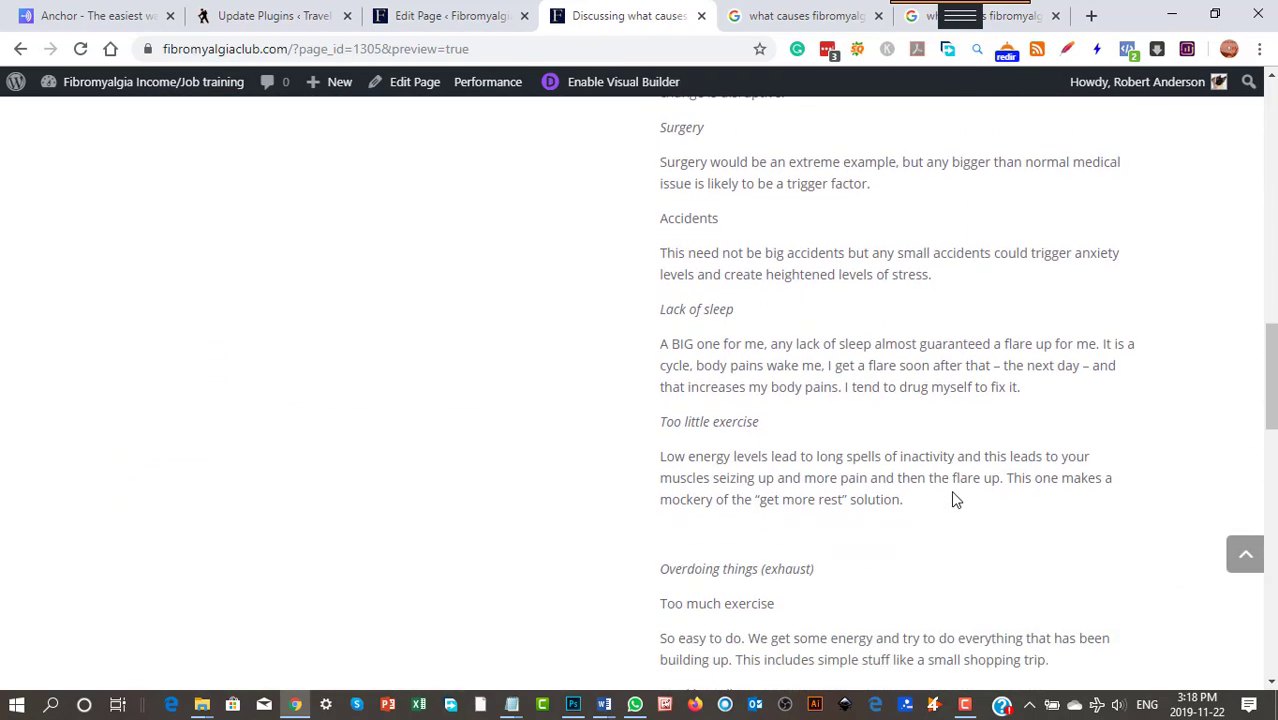
{"action": "scroll", "coordinate": [952, 494], "scroll_direction": "up", "scroll_amount": 2}
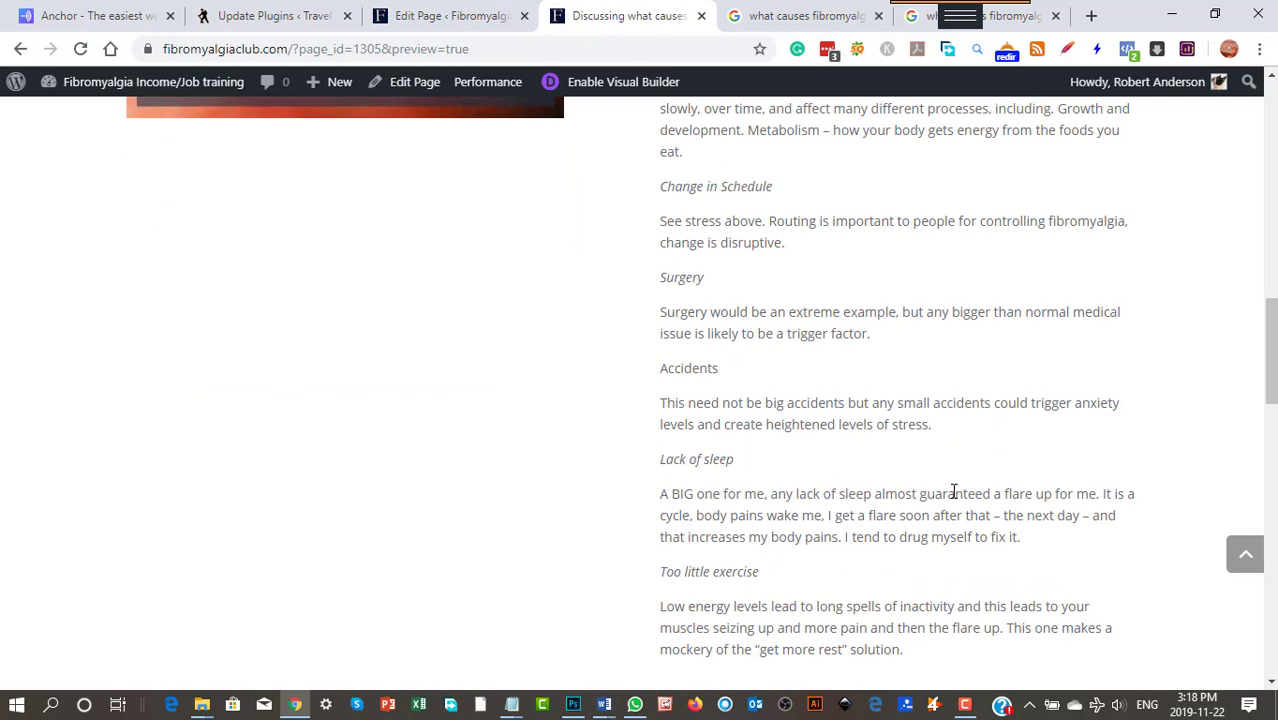
{"action": "scroll", "coordinate": [862, 454], "scroll_direction": "down", "scroll_amount": 3}
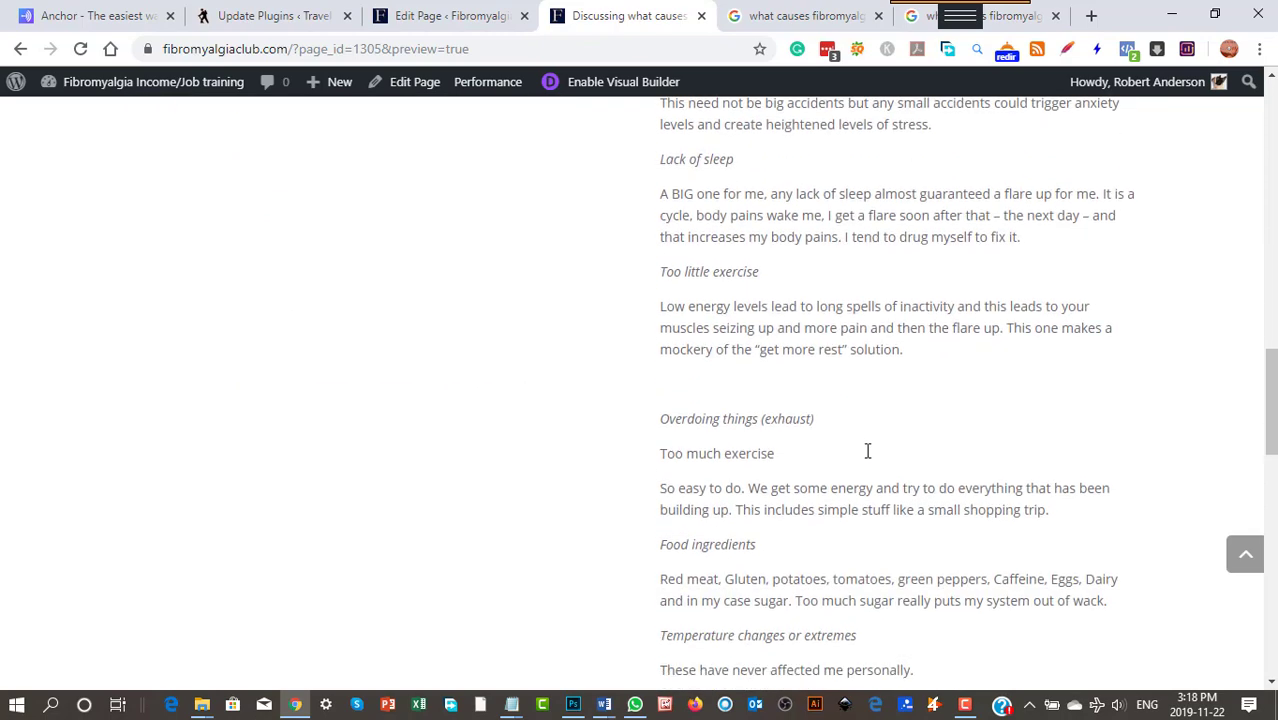
{"action": "scroll", "coordinate": [862, 449], "scroll_direction": "up", "scroll_amount": 8}
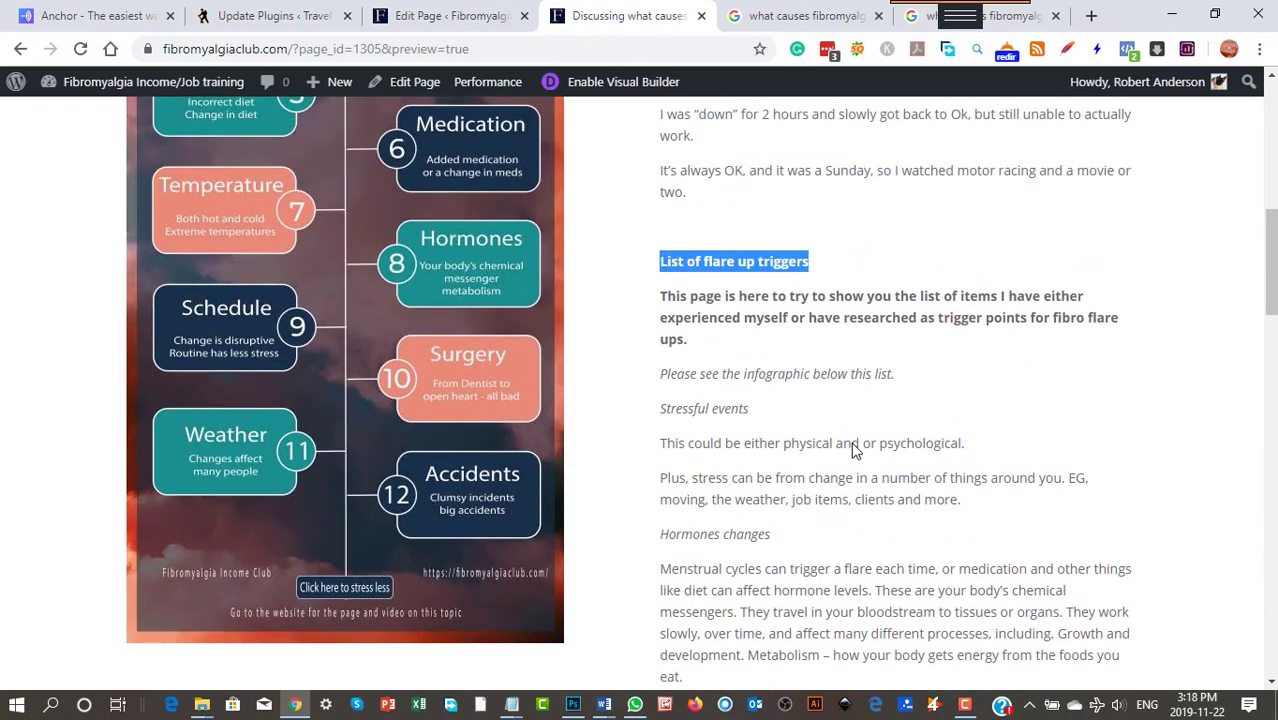
{"action": "left_click", "coordinate": [898, 231]}
{"action": "scroll", "coordinate": [964, 286], "scroll_direction": "up", "scroll_amount": 3}
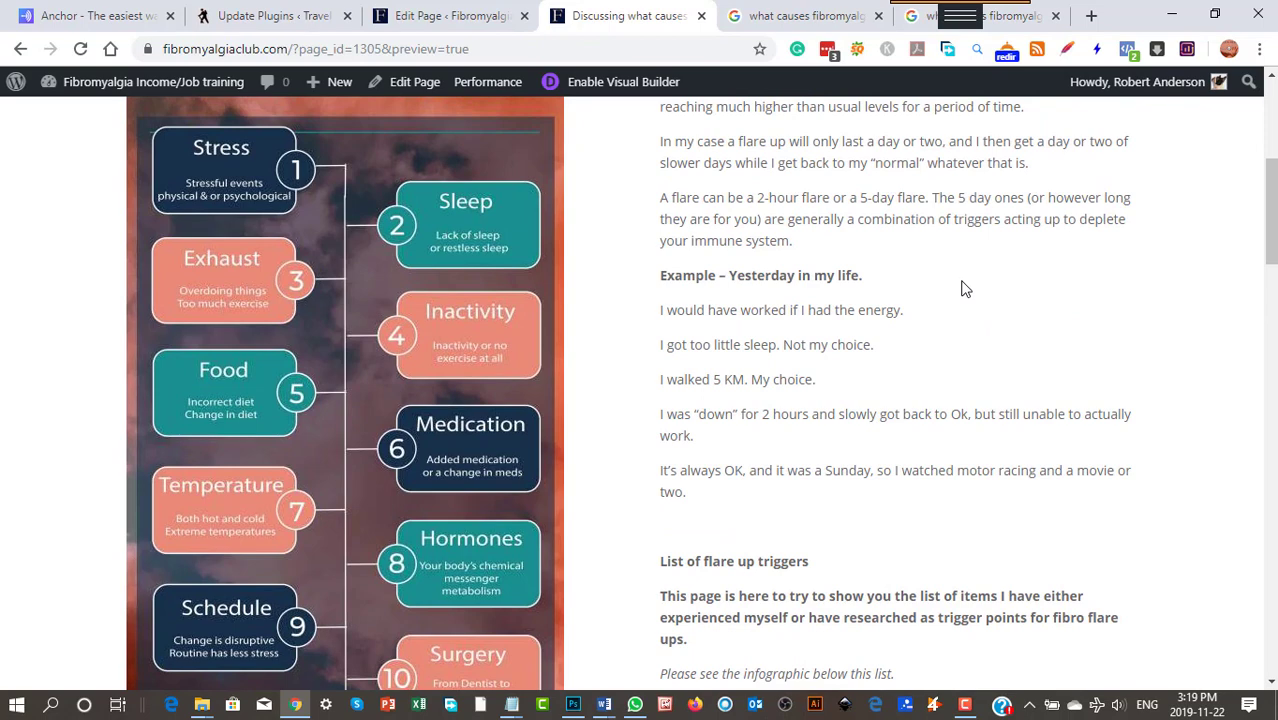
{"action": "scroll", "coordinate": [968, 300], "scroll_direction": "up", "scroll_amount": 5}
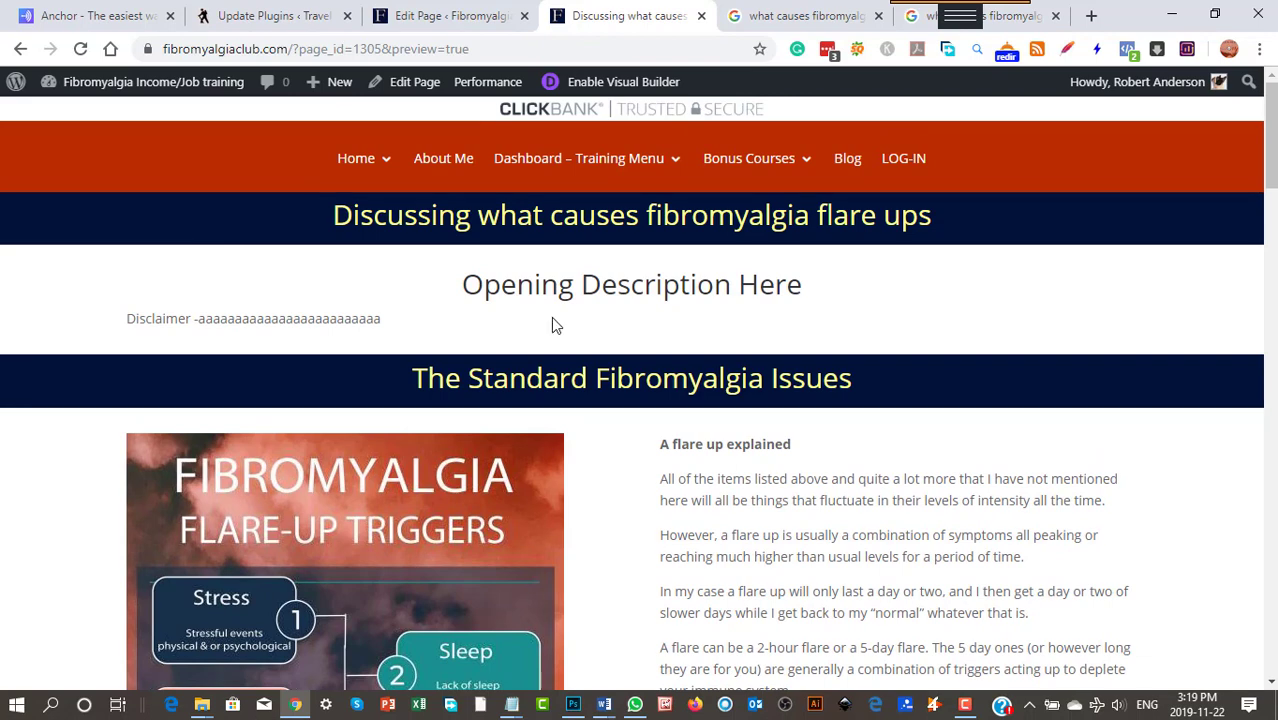
{"action": "scroll", "coordinate": [1068, 478], "scroll_direction": "down", "scroll_amount": 4}
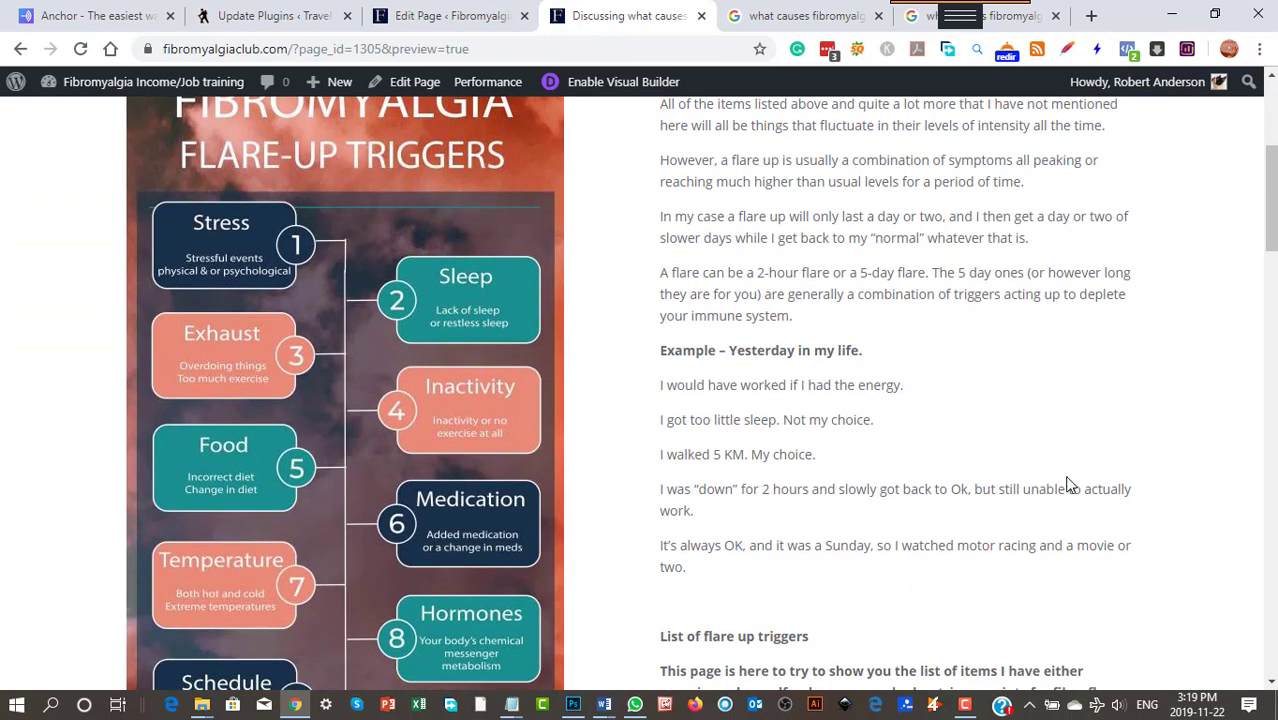
{"action": "scroll", "coordinate": [1065, 485], "scroll_direction": "down", "scroll_amount": 5}
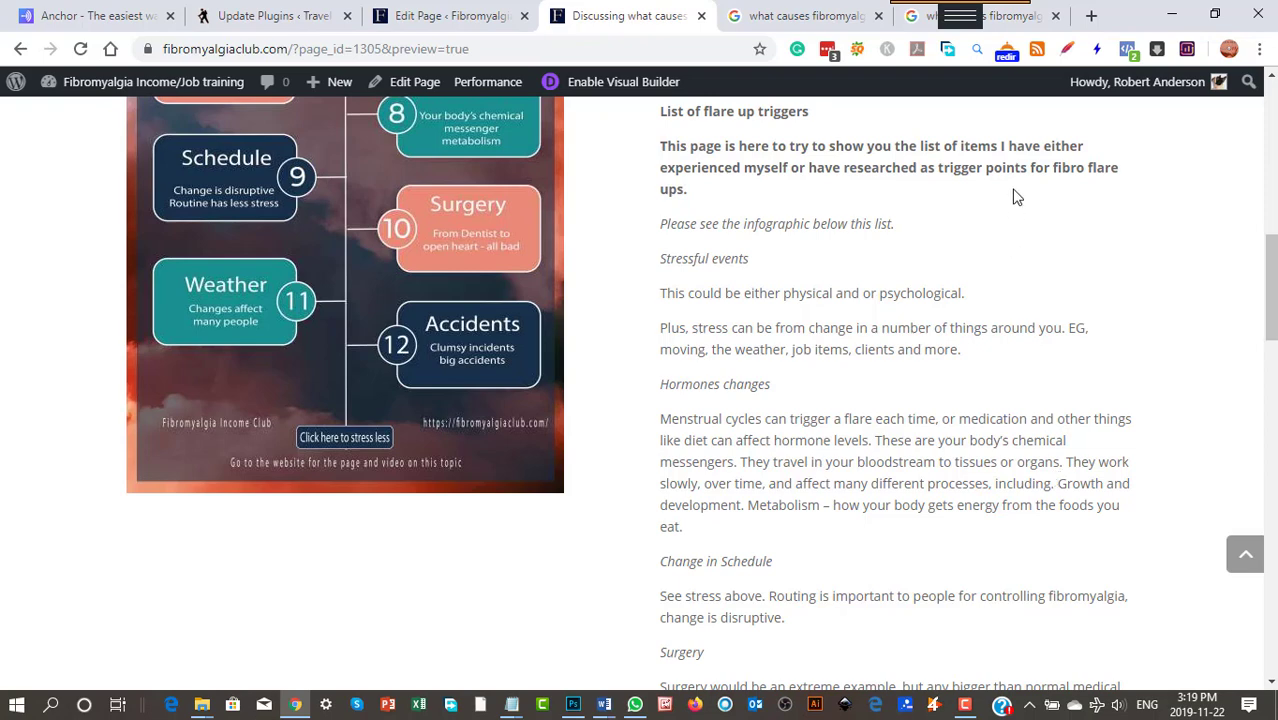
Look back over the infographic and adjoining text in the preview, up to "The Standard Fibromyalgia Issues" banner
{"action": "scroll", "coordinate": [865, 382], "scroll_direction": "up", "scroll_amount": 5}
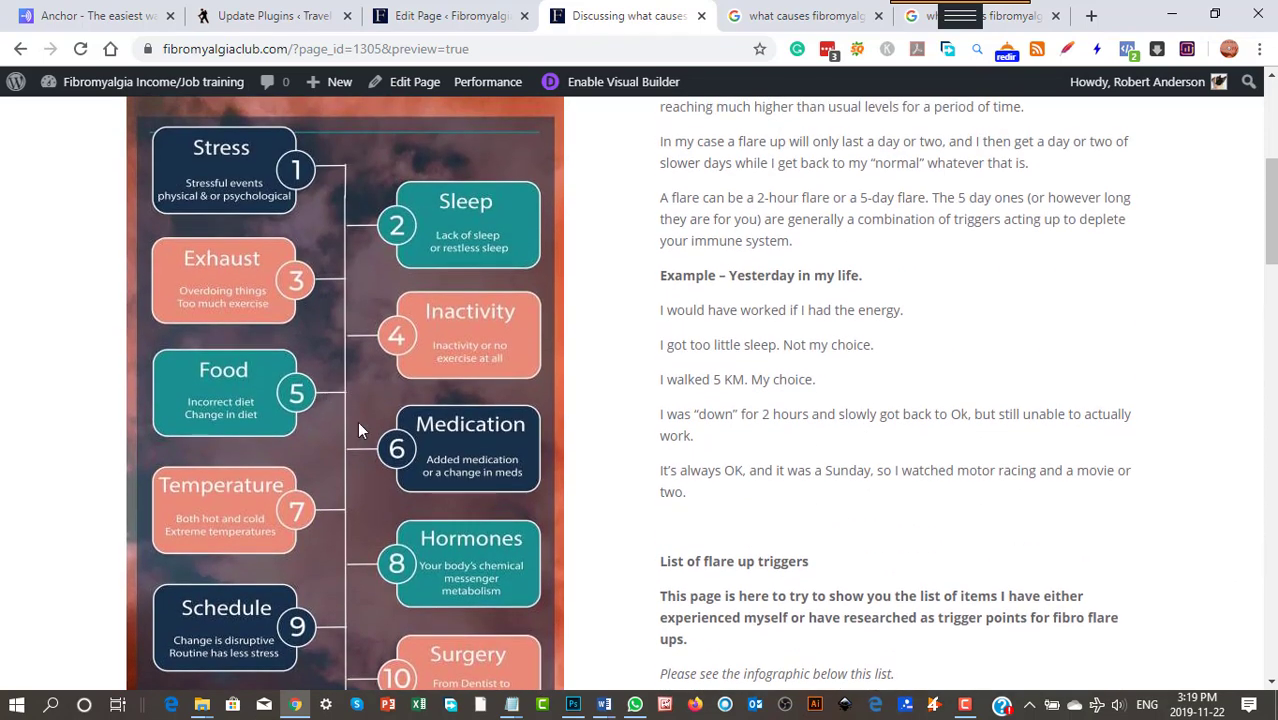
{"action": "scroll", "coordinate": [390, 465], "scroll_direction": "up", "scroll_amount": 6}
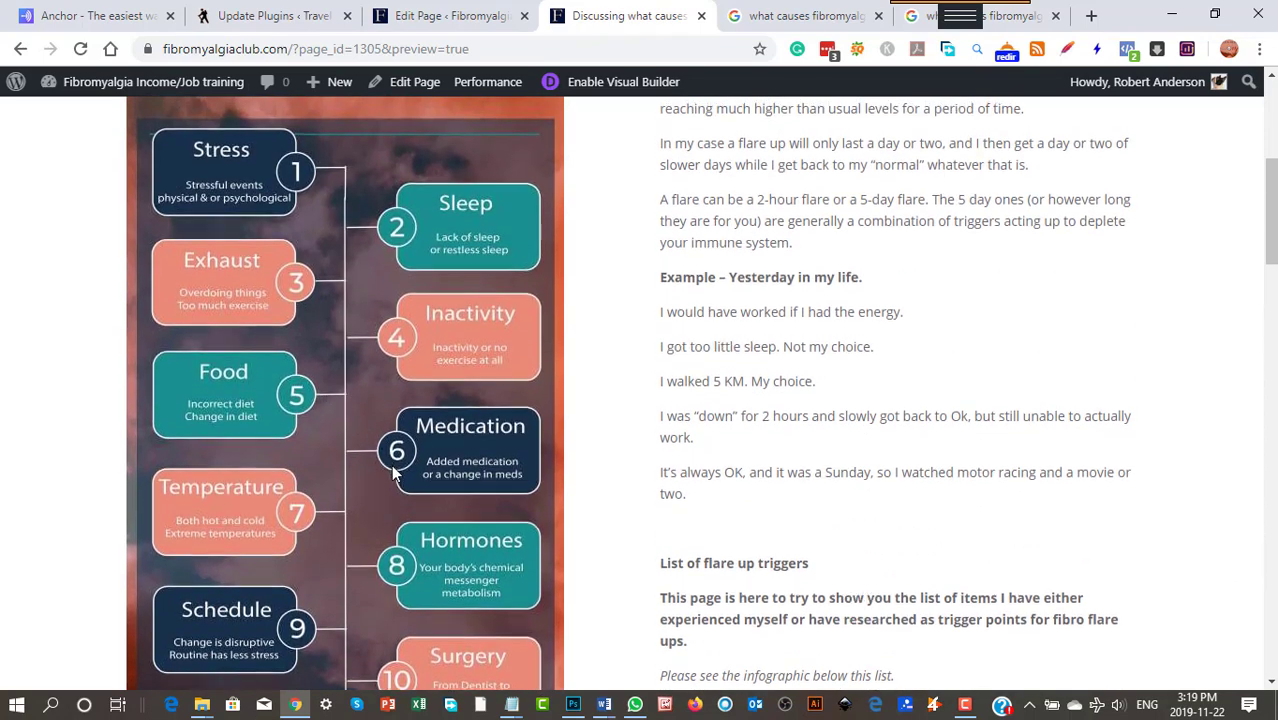
{"action": "scroll", "coordinate": [426, 174], "scroll_direction": "down", "scroll_amount": 3}
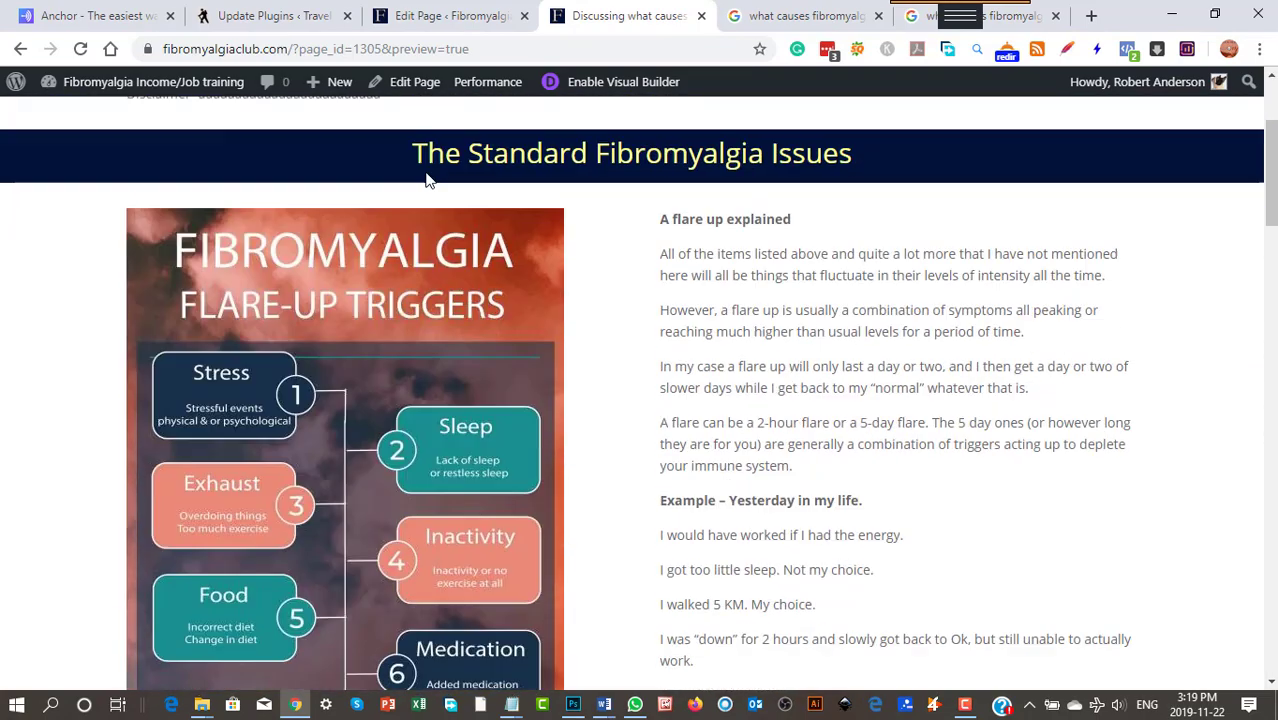
Return to the page editor and review its content restriction, page attributes, custom fields and meta information, ending back at the page title
{"action": "left_click", "coordinate": [450, 16]}
{"action": "scroll", "coordinate": [767, 430], "scroll_direction": "down", "scroll_amount": 9}
{"action": "scroll", "coordinate": [767, 455], "scroll_direction": "down", "scroll_amount": 10}
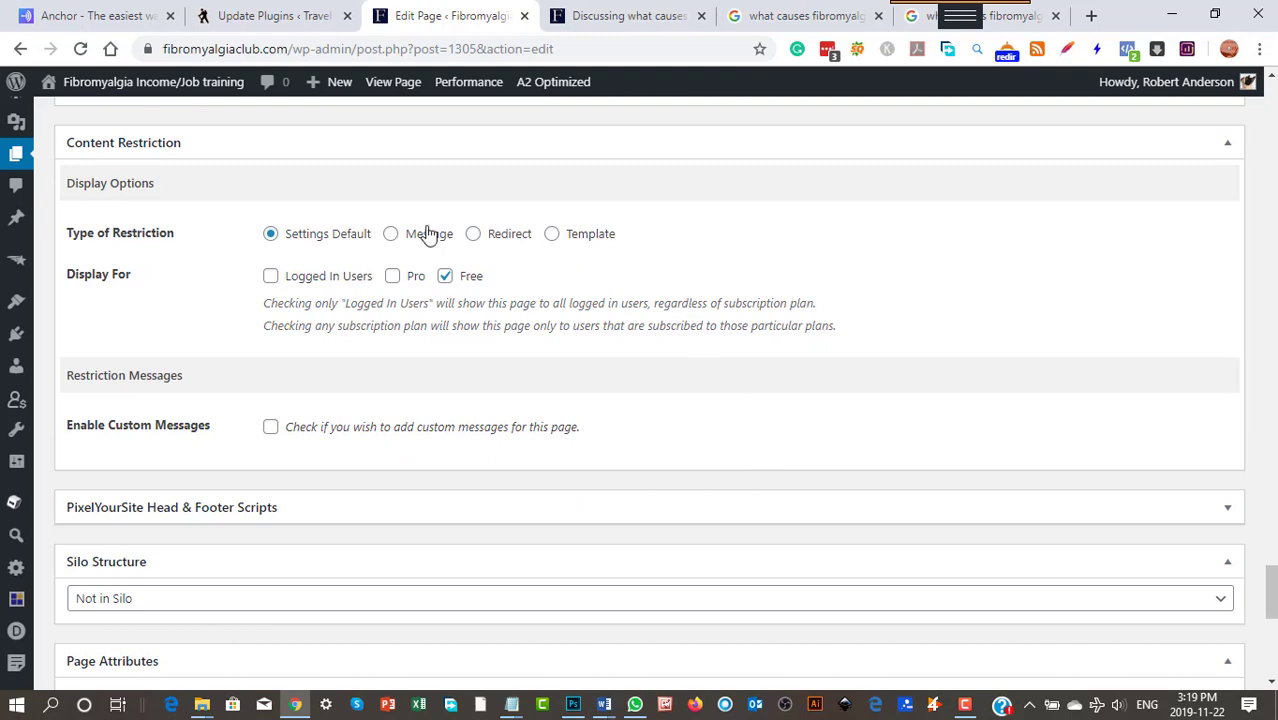
{"action": "scroll", "coordinate": [437, 483], "scroll_direction": "down", "scroll_amount": 6}
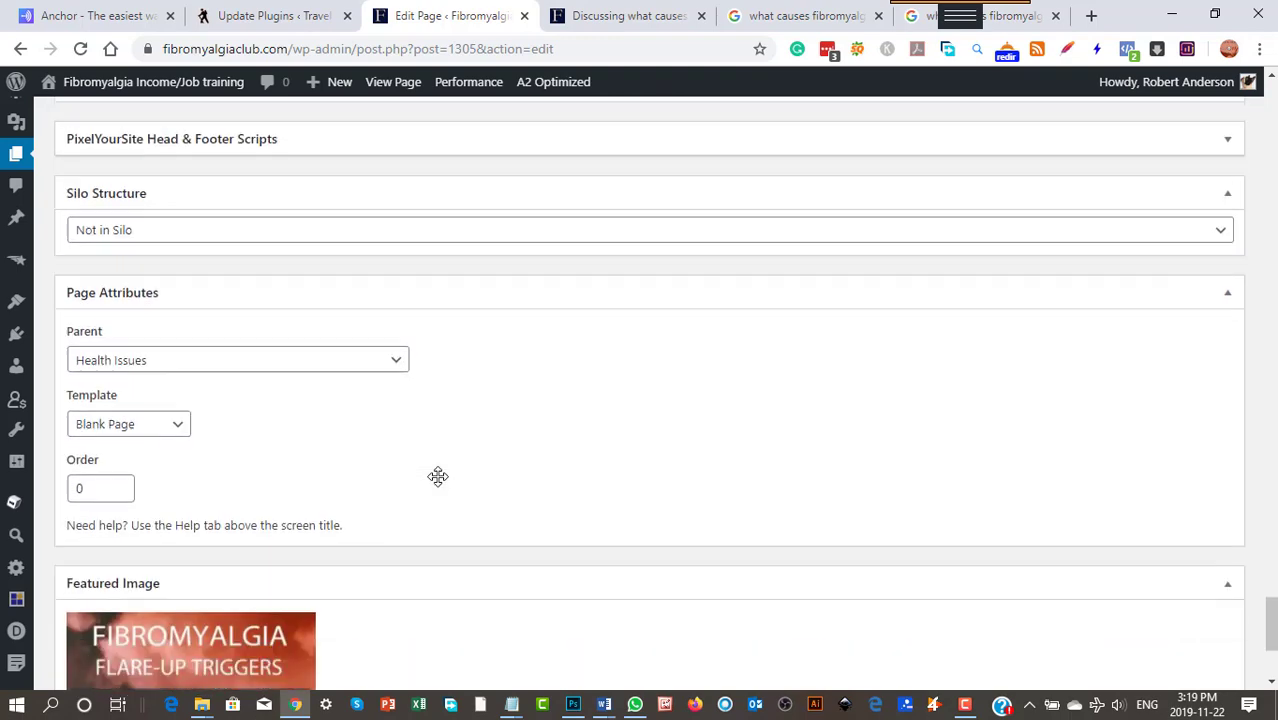
{"action": "scroll", "coordinate": [445, 484], "scroll_direction": "up", "scroll_amount": 7}
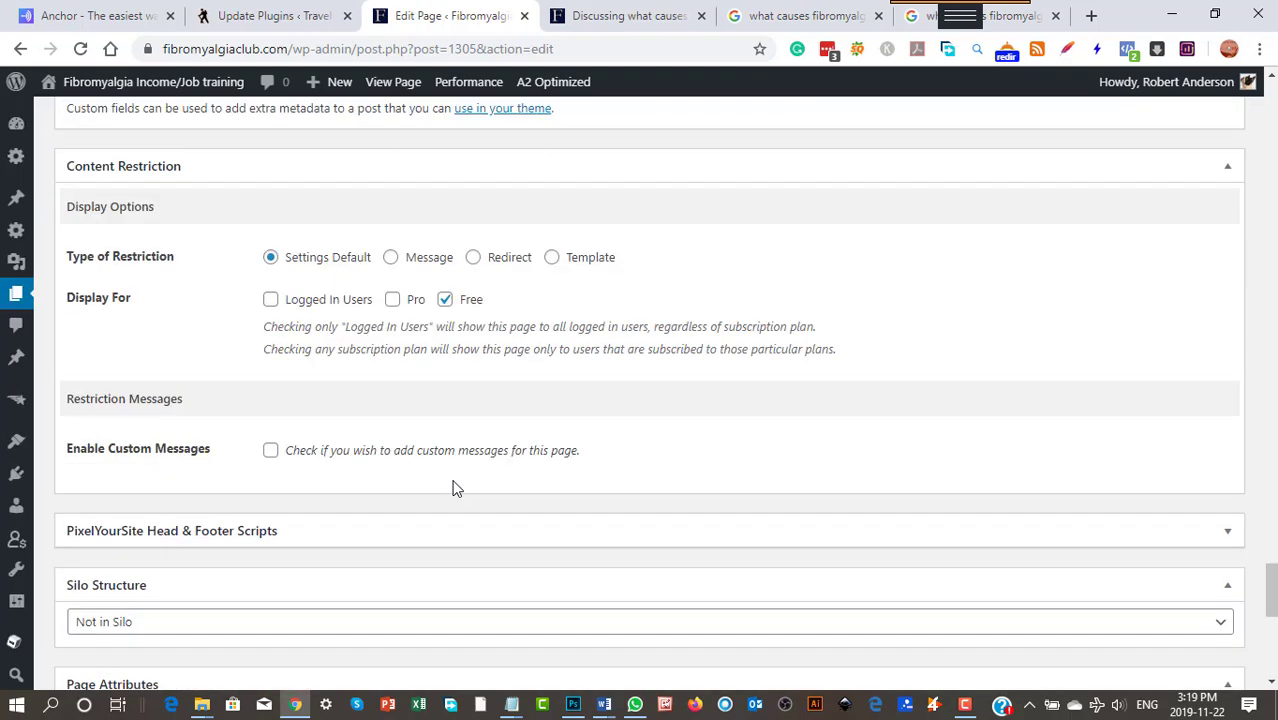
{"action": "scroll", "coordinate": [461, 465], "scroll_direction": "down", "scroll_amount": 1}
{"action": "scroll", "coordinate": [497, 483], "scroll_direction": "up", "scroll_amount": 5}
{"action": "scroll", "coordinate": [497, 483], "scroll_direction": "up", "scroll_amount": 10}
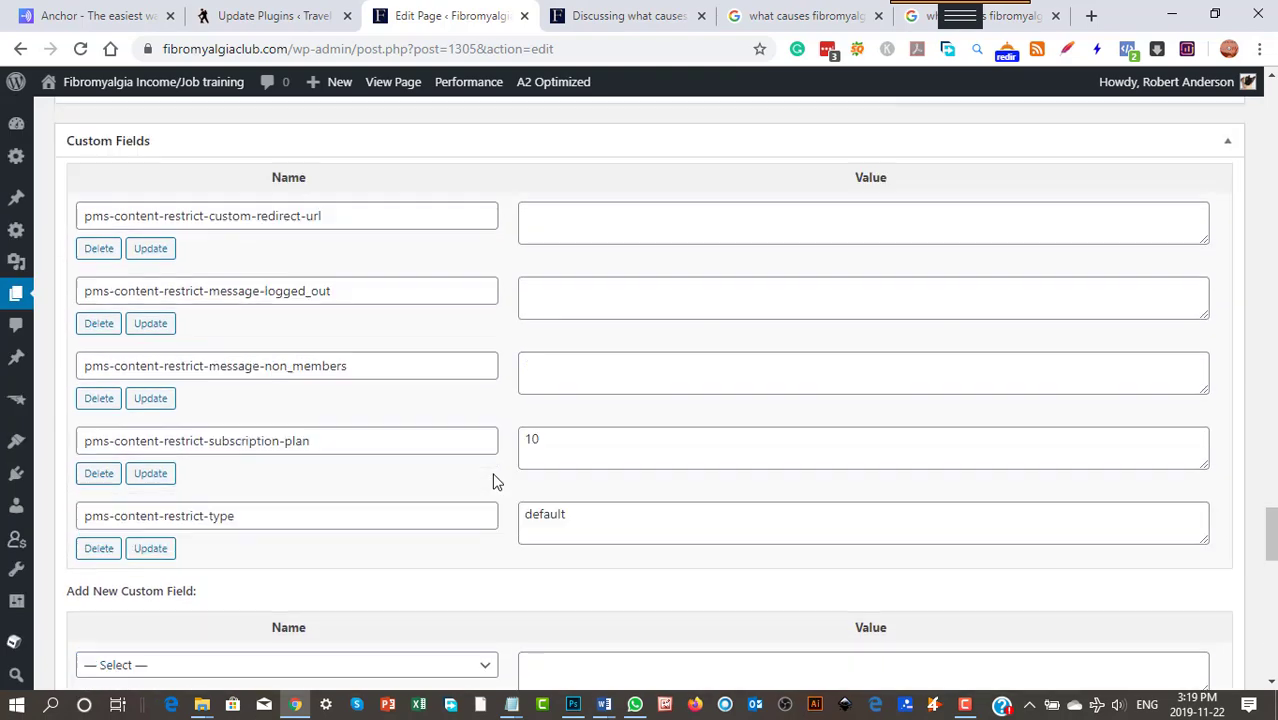
{"action": "scroll", "coordinate": [498, 483], "scroll_direction": "up", "scroll_amount": 1}
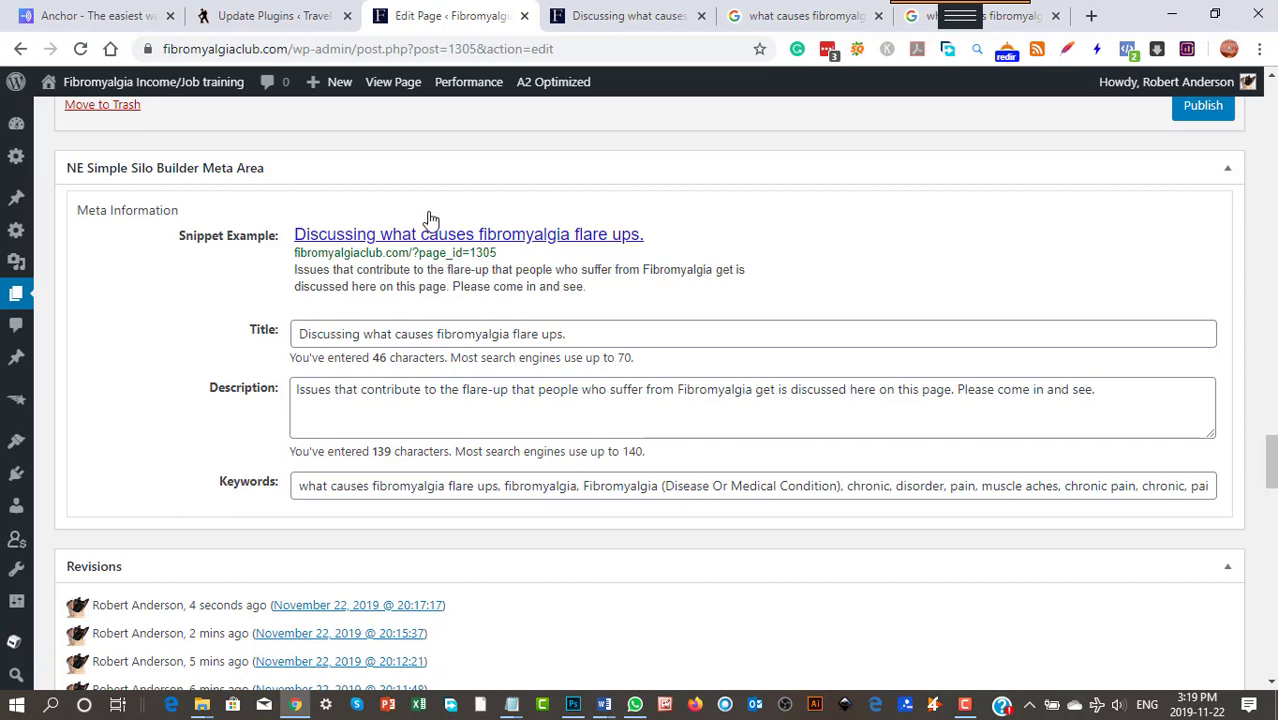
{"action": "scroll", "coordinate": [819, 383], "scroll_direction": "up", "scroll_amount": 10}
{"action": "scroll", "coordinate": [890, 390], "scroll_direction": "up", "scroll_amount": 15}
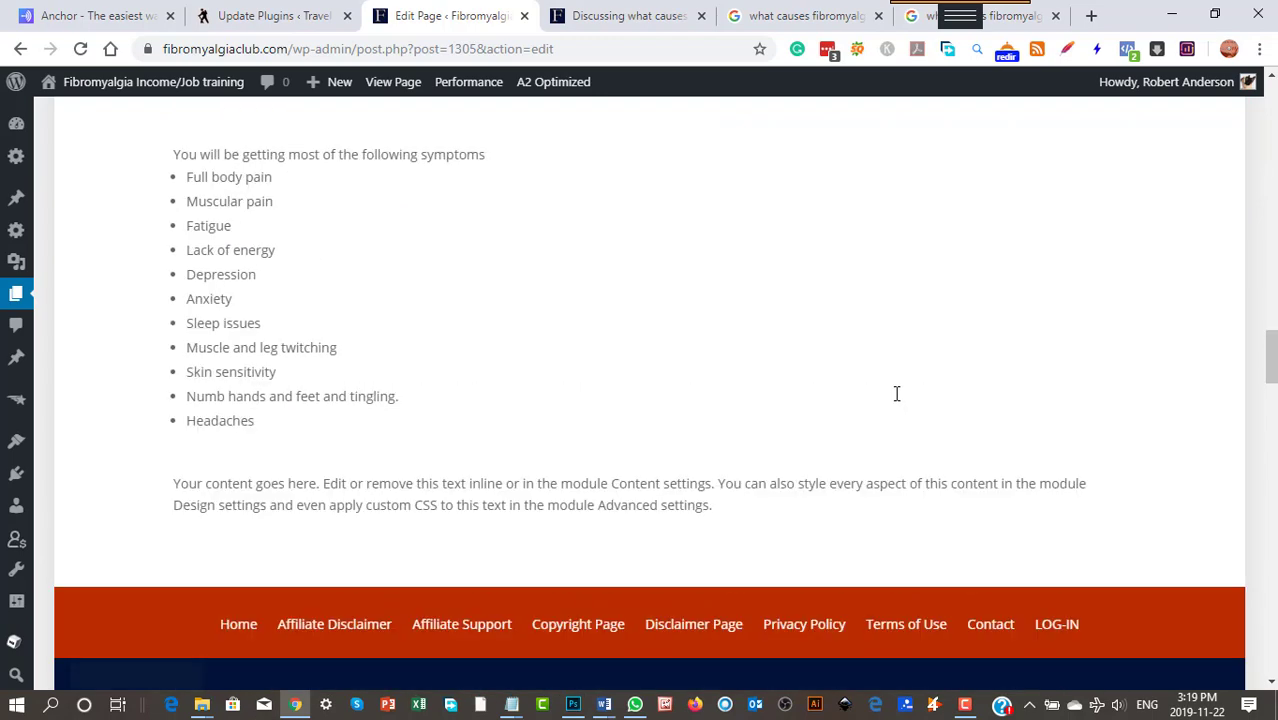
{"action": "scroll", "coordinate": [949, 299], "scroll_direction": "up", "scroll_amount": 3}
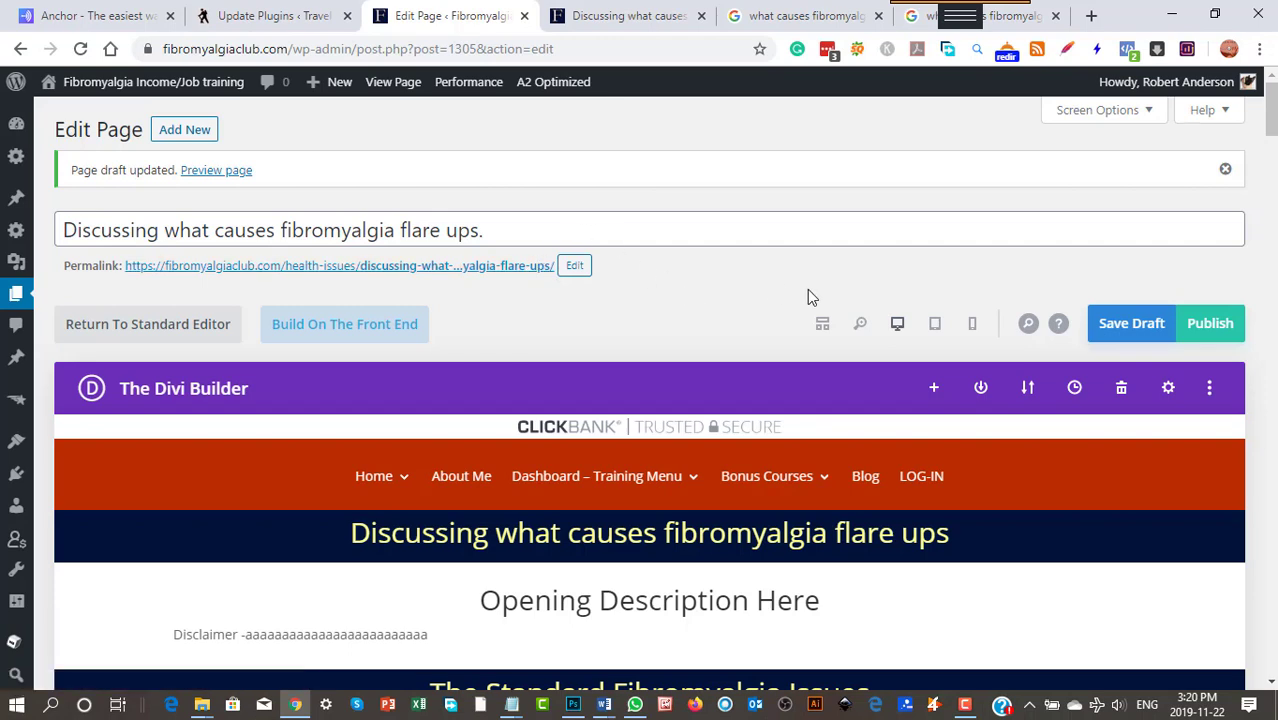
Examine the builder layout from the title banner through the infographic and the "A flare up explained" text beside it
{"action": "scroll", "coordinate": [801, 290], "scroll_direction": "down", "scroll_amount": 3}
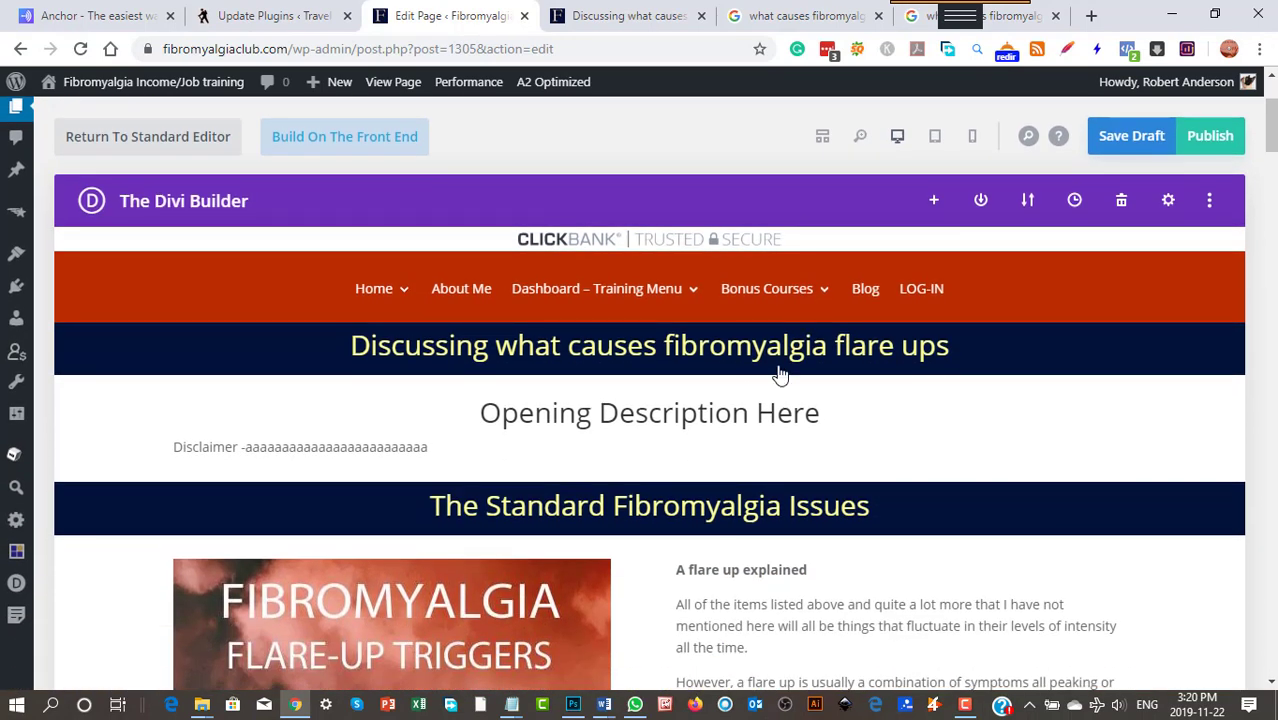
{"action": "scroll", "coordinate": [750, 375], "scroll_direction": "down", "scroll_amount": 6}
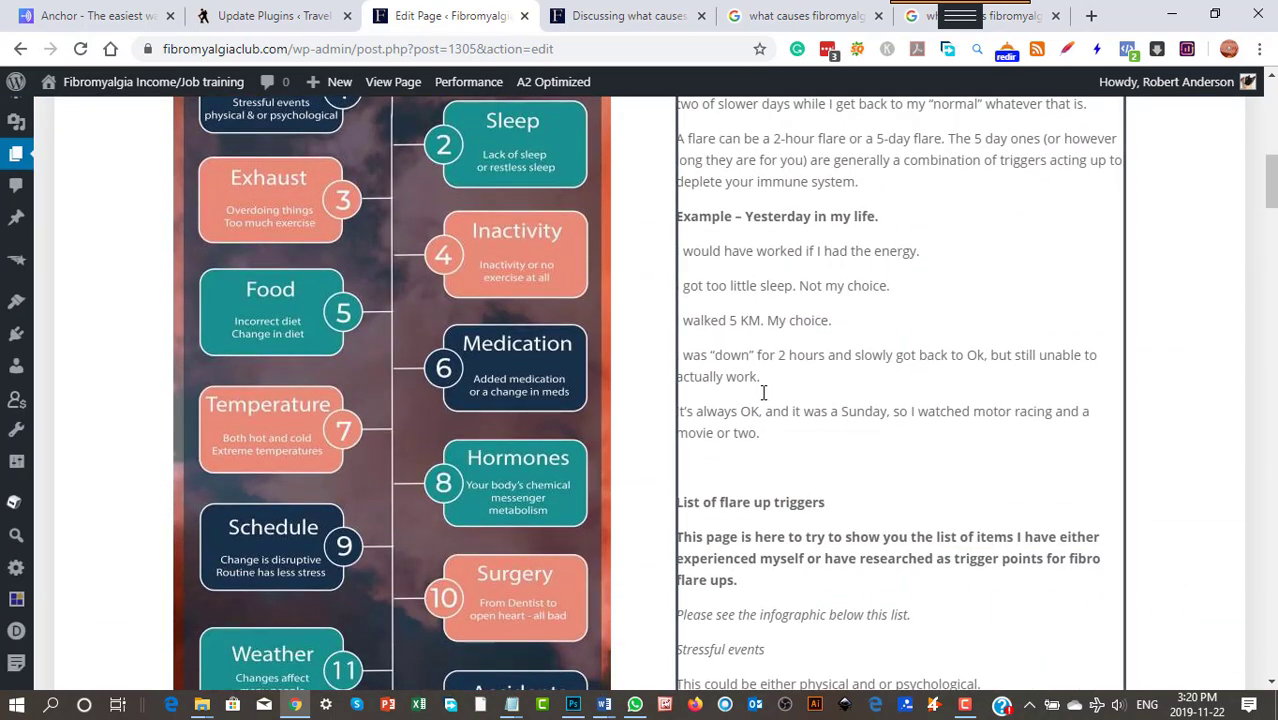
{"action": "scroll", "coordinate": [762, 392], "scroll_direction": "up", "scroll_amount": 4}
{"action": "scroll", "coordinate": [727, 222], "scroll_direction": "up", "scroll_amount": 1}
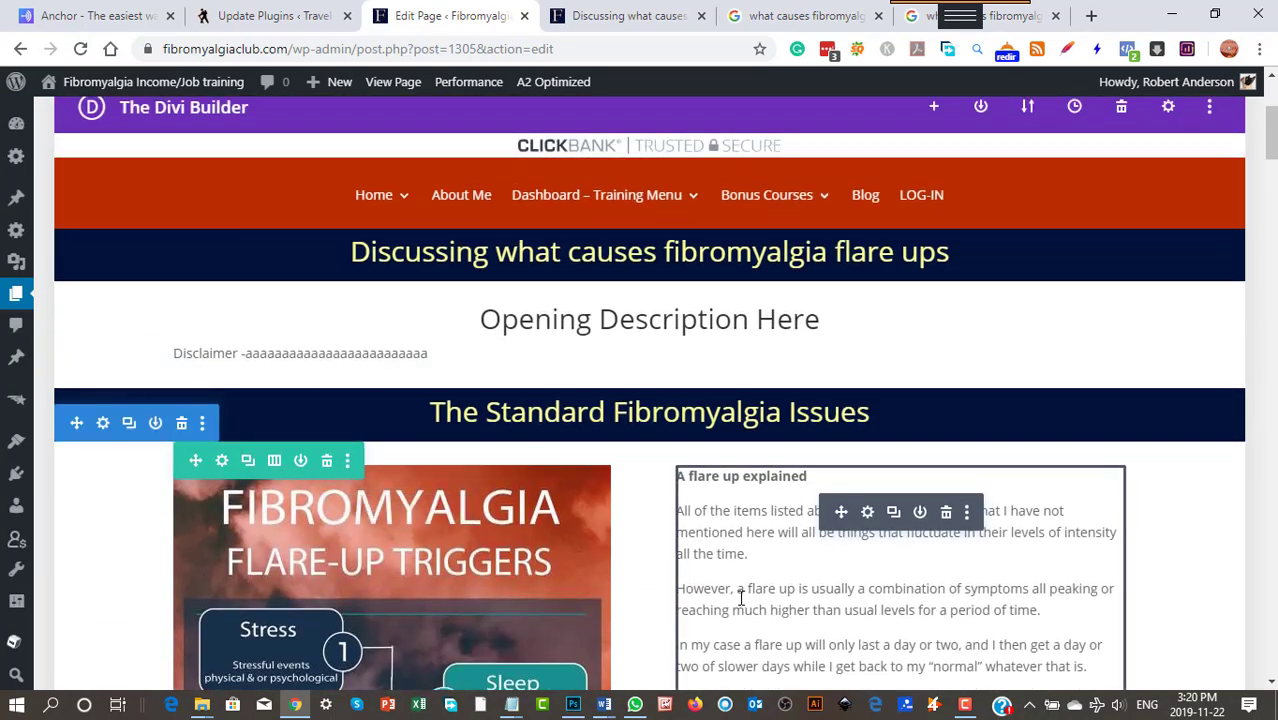
{"action": "scroll", "coordinate": [740, 598], "scroll_direction": "down", "scroll_amount": 2}
{"action": "scroll", "coordinate": [740, 598], "scroll_direction": "down", "scroll_amount": 5}
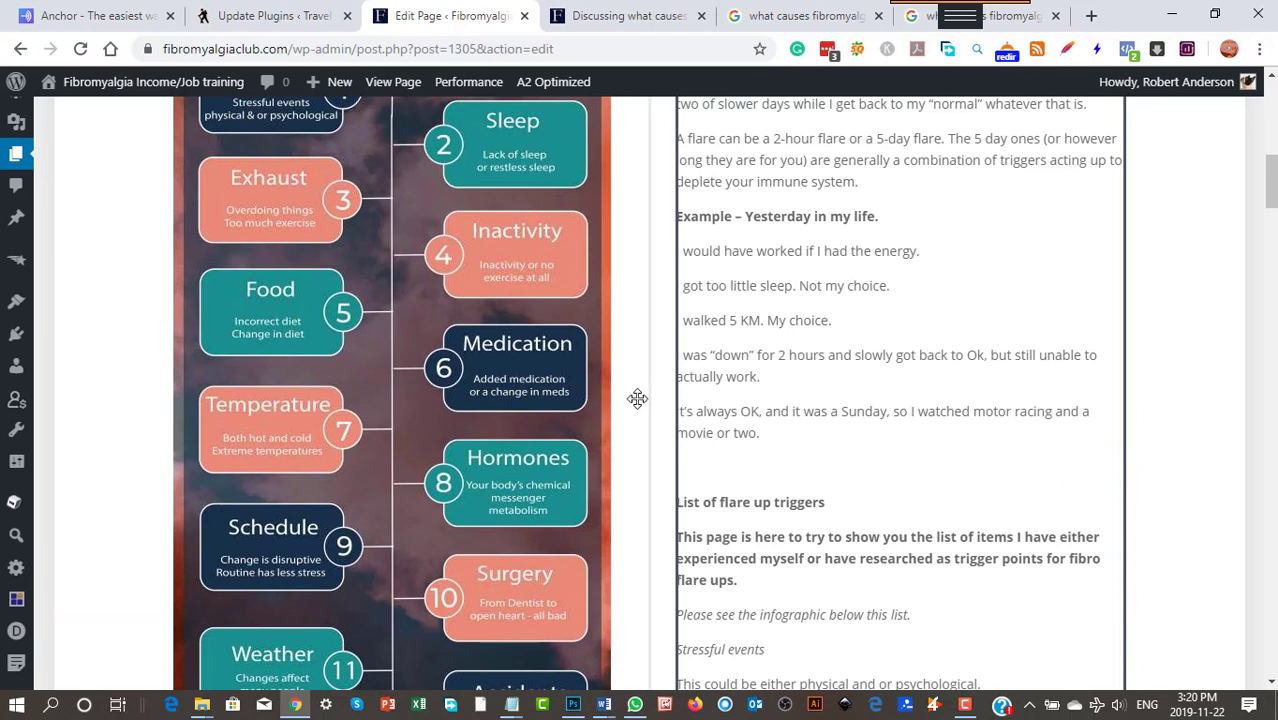
{"action": "scroll", "coordinate": [688, 432], "scroll_direction": "up", "scroll_amount": 2}
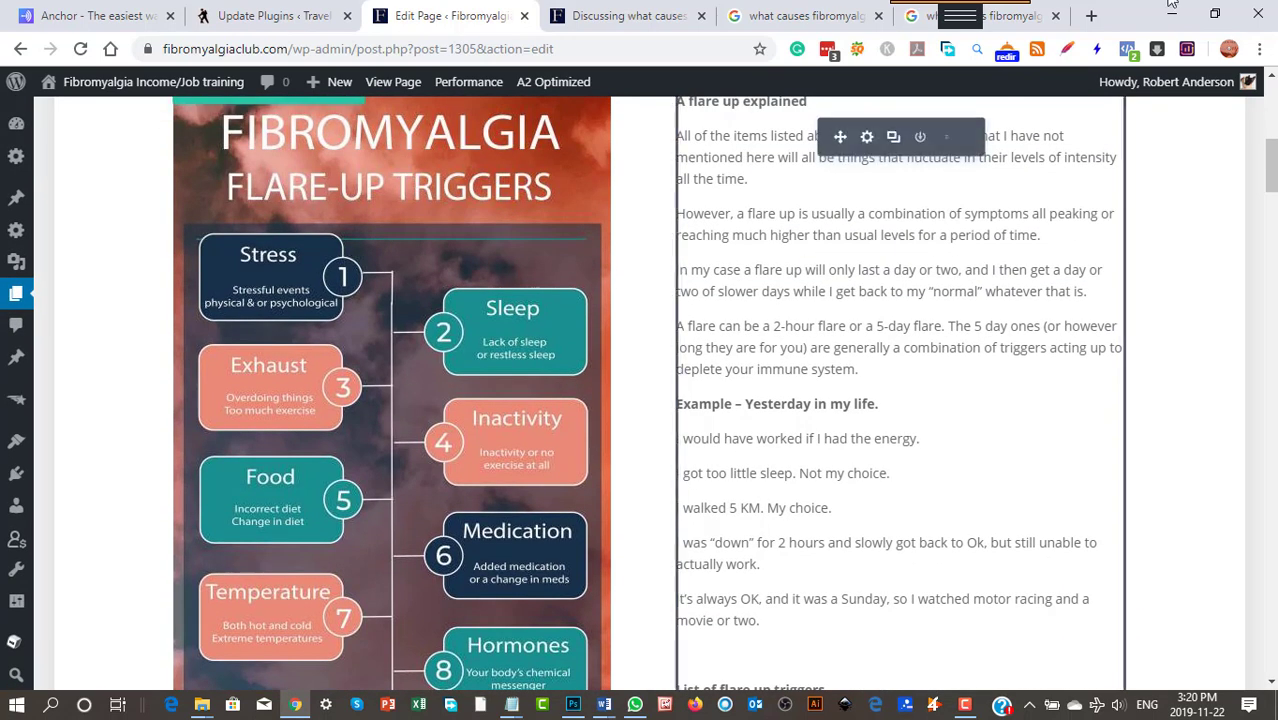
Compare the infographic's length with the adjoining article text in the builder, checking the trigger list and the column area below the image
{"action": "mouse_move", "coordinate": [415, 528]}
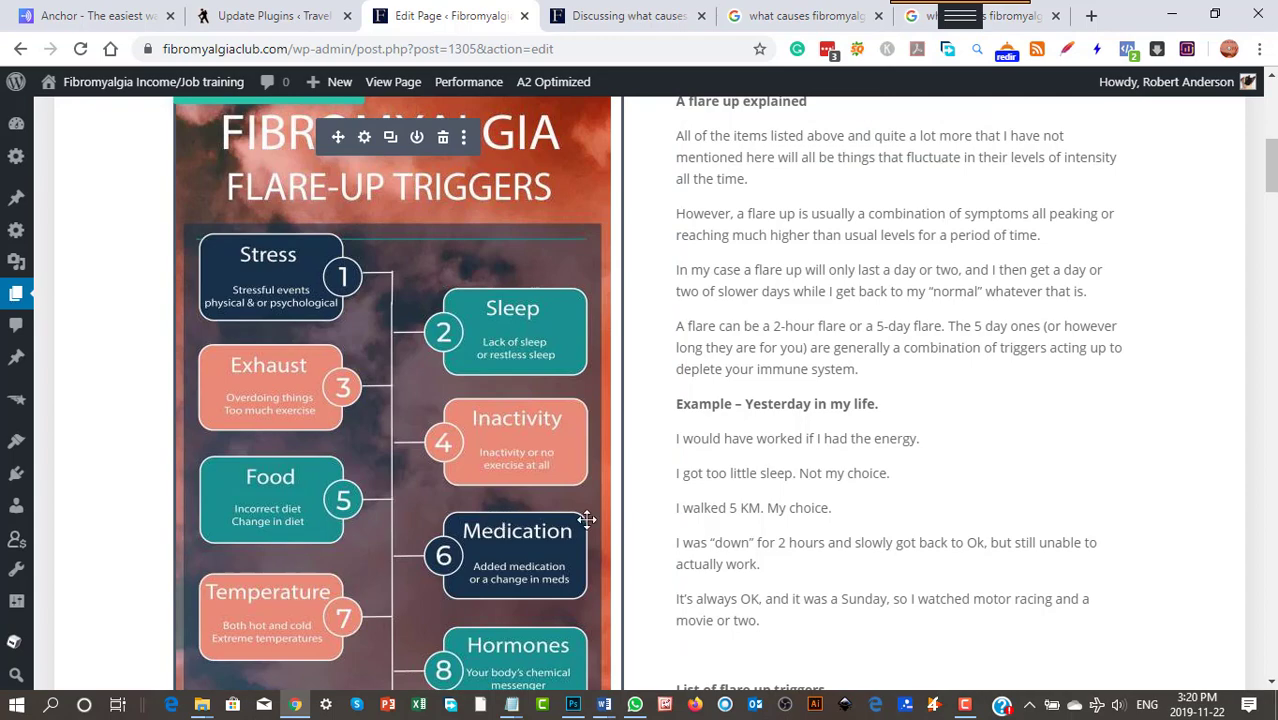
{"action": "scroll", "coordinate": [614, 528], "scroll_direction": "down", "scroll_amount": 1}
{"action": "scroll", "coordinate": [614, 528], "scroll_direction": "down", "scroll_amount": 10}
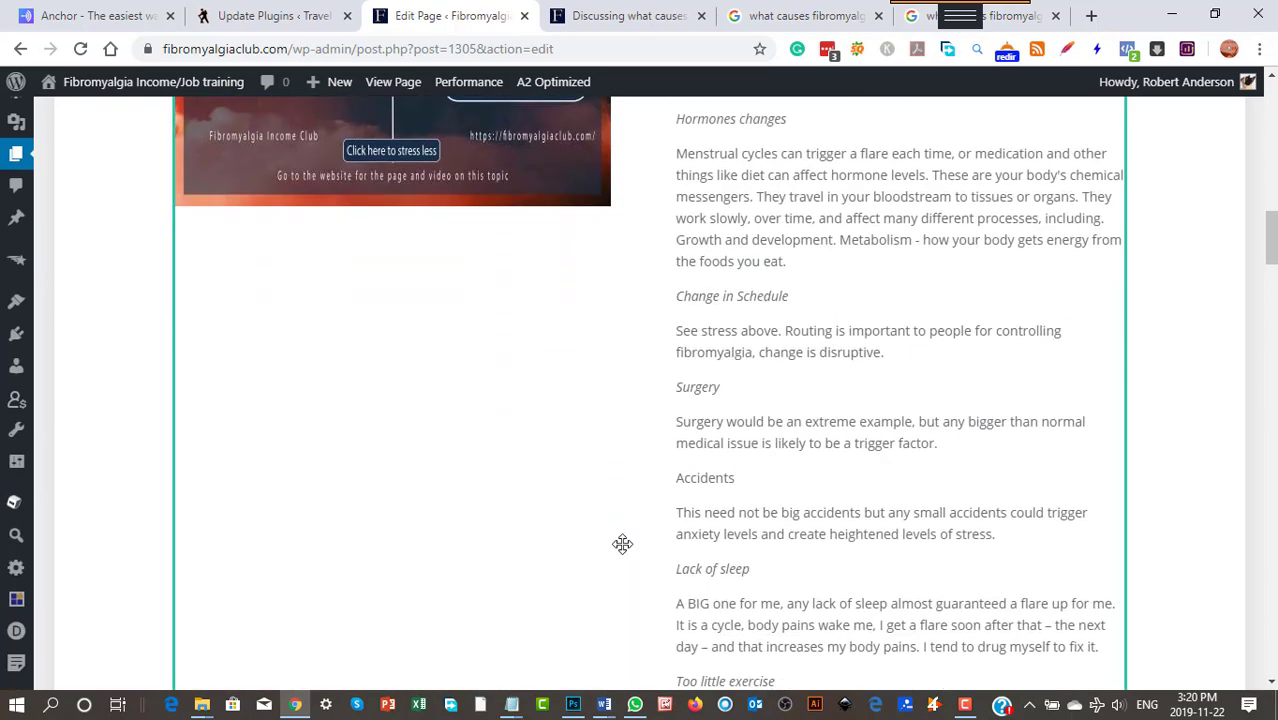
{"action": "scroll", "coordinate": [622, 543], "scroll_direction": "down", "scroll_amount": 12}
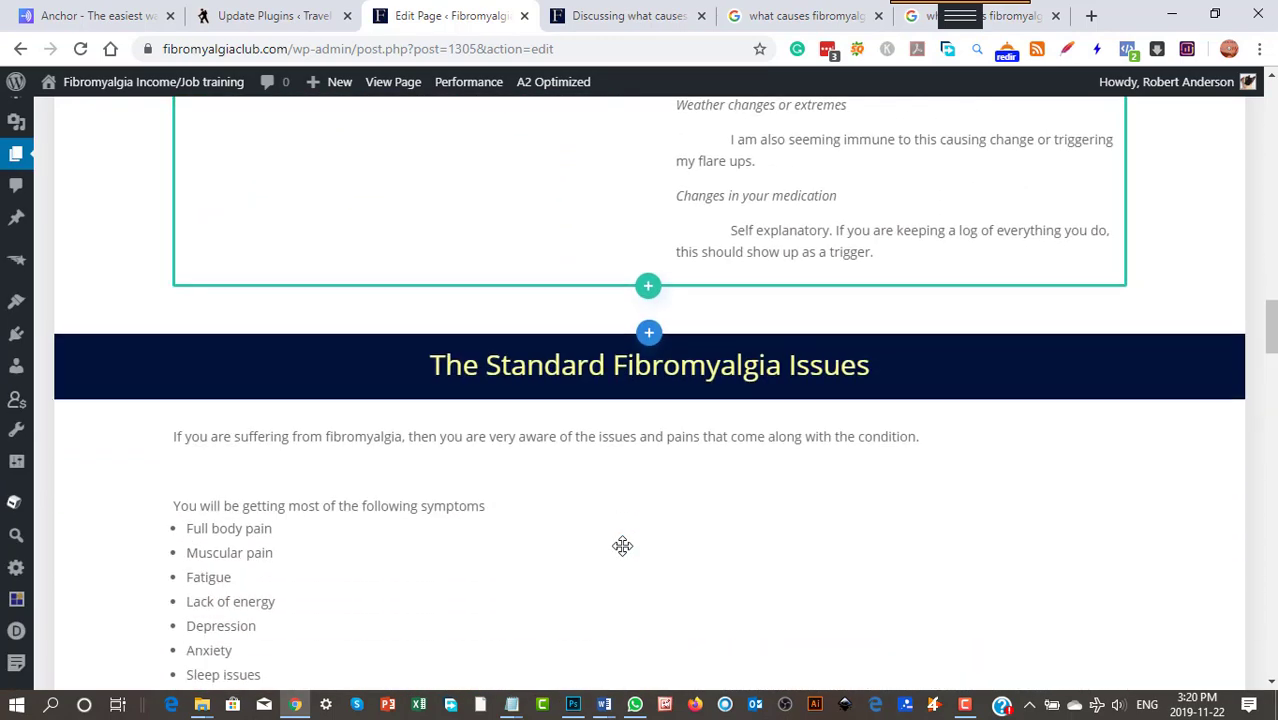
{"action": "scroll", "coordinate": [623, 547], "scroll_direction": "up", "scroll_amount": 6}
{"action": "scroll", "coordinate": [623, 547], "scroll_direction": "up", "scroll_amount": 14}
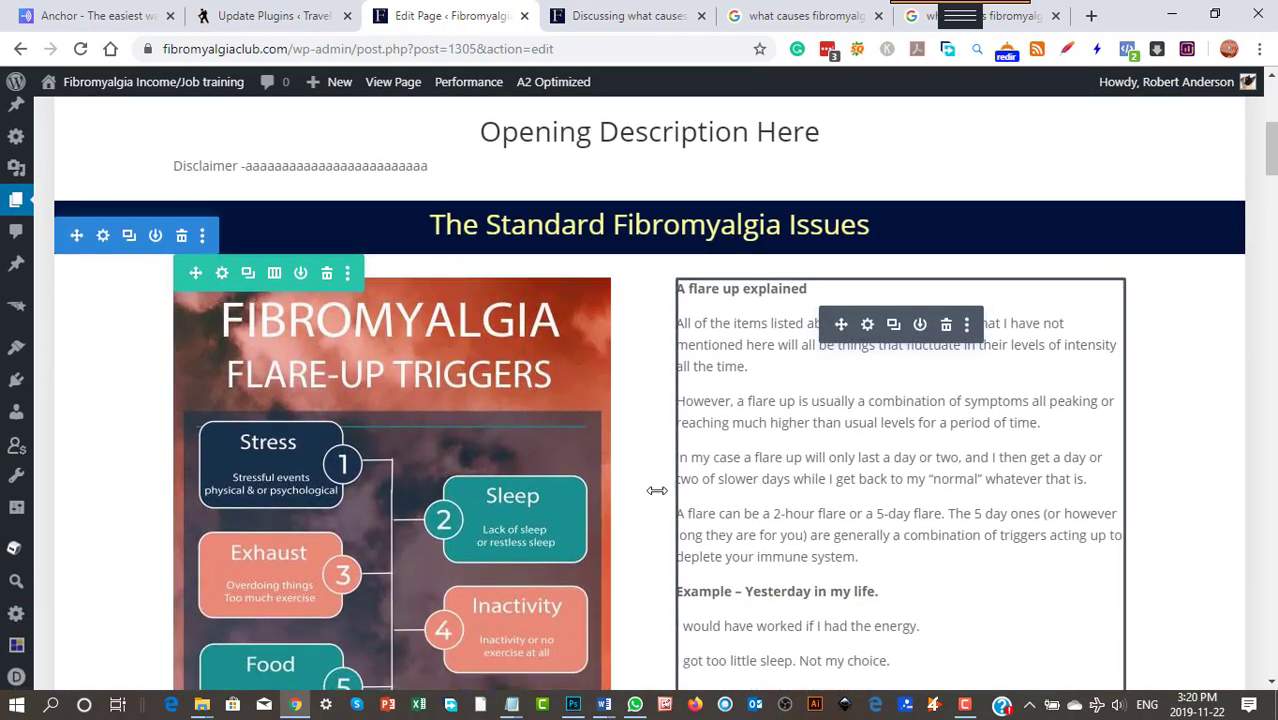
{"action": "scroll", "coordinate": [765, 500], "scroll_direction": "down", "scroll_amount": 5}
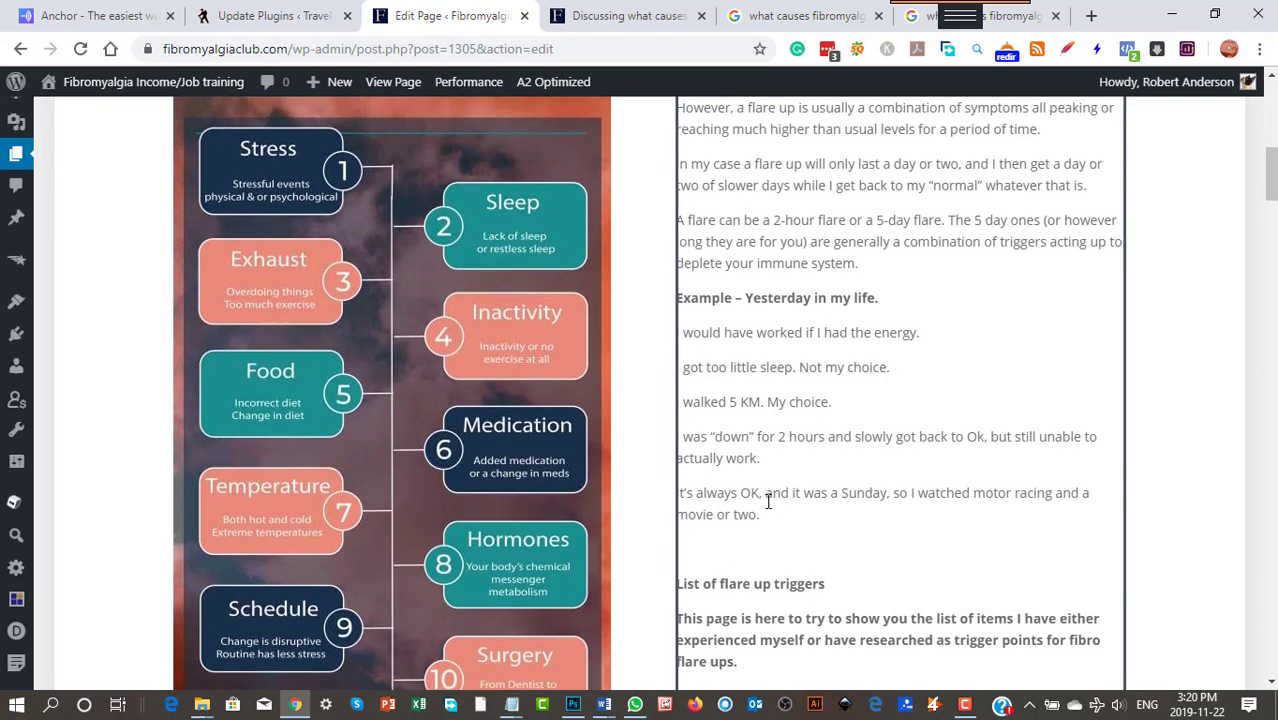
{"action": "scroll", "coordinate": [835, 570], "scroll_direction": "down", "scroll_amount": 5}
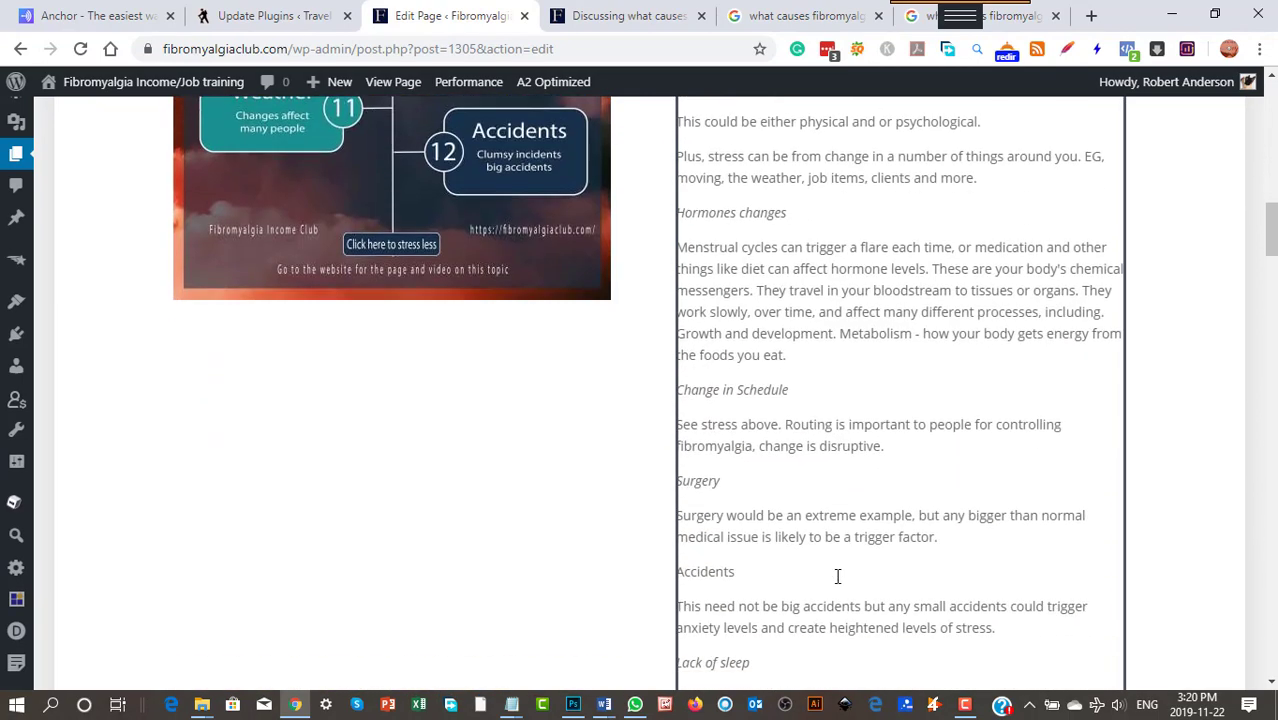
{"action": "scroll", "coordinate": [838, 576], "scroll_direction": "down", "scroll_amount": 1}
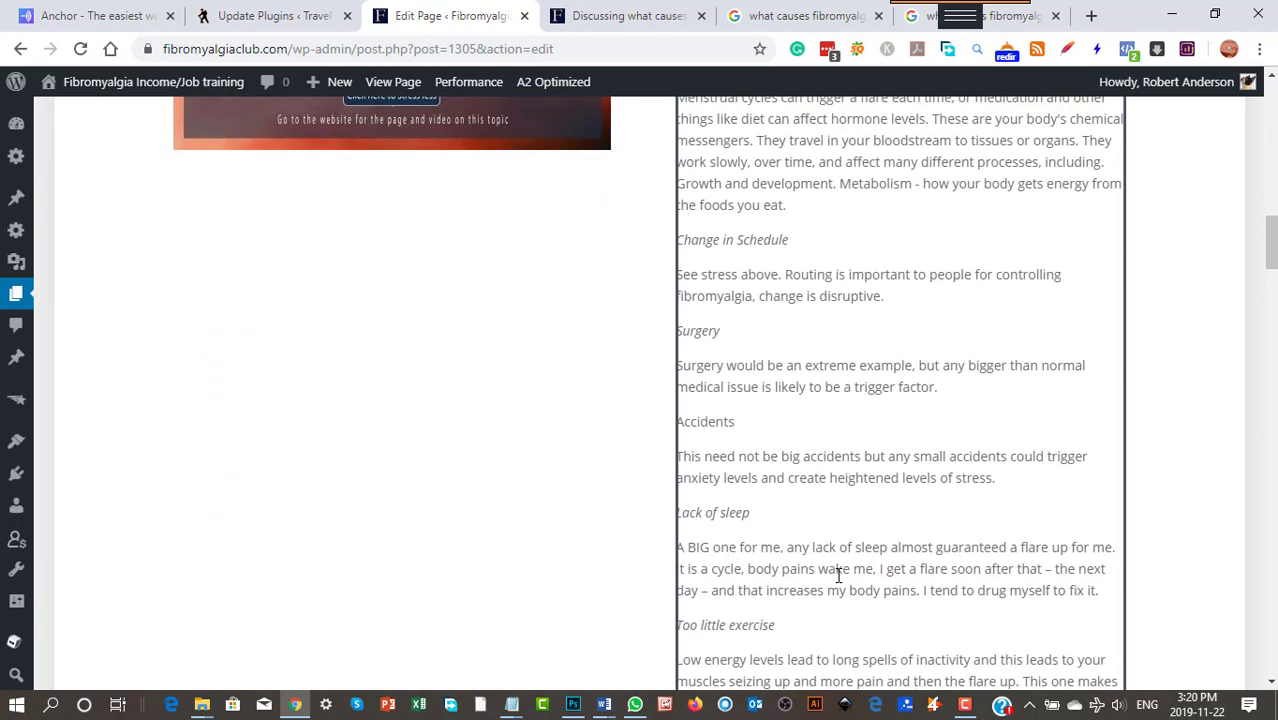
{"action": "scroll", "coordinate": [838, 576], "scroll_direction": "up", "scroll_amount": 5}
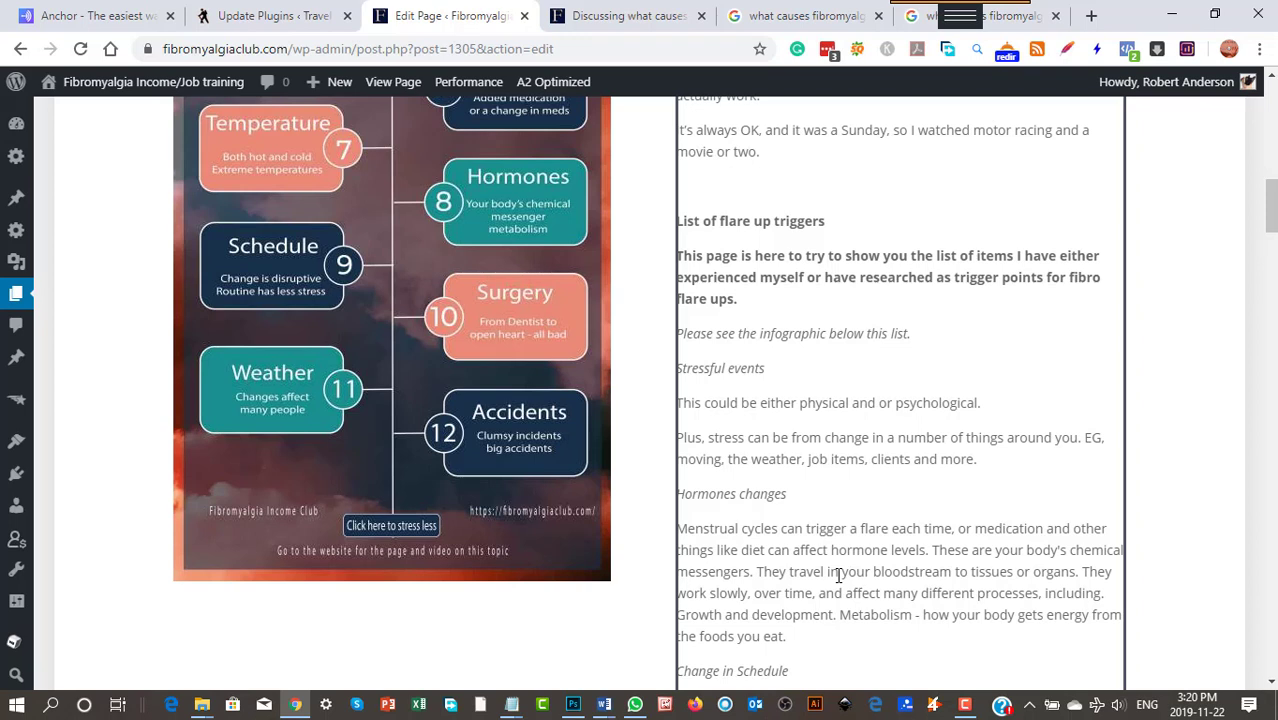